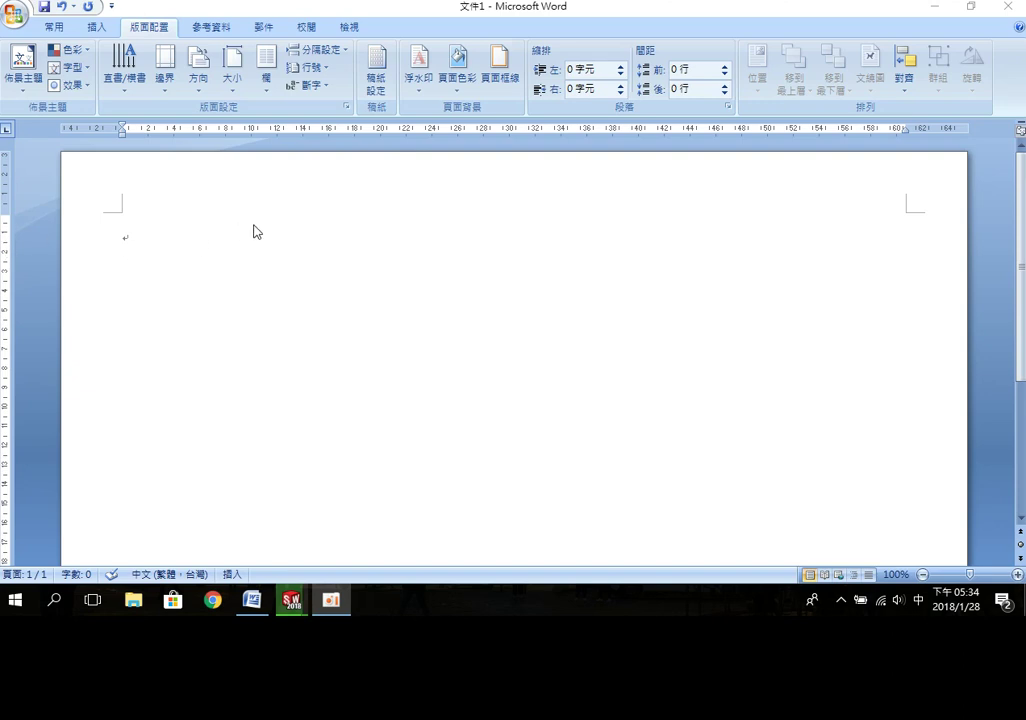
Step: Write the notes 動態機構模擬過程 and 現在要模擬這個機構 in Word, checking the sliding green block between them
left_click(270, 235)
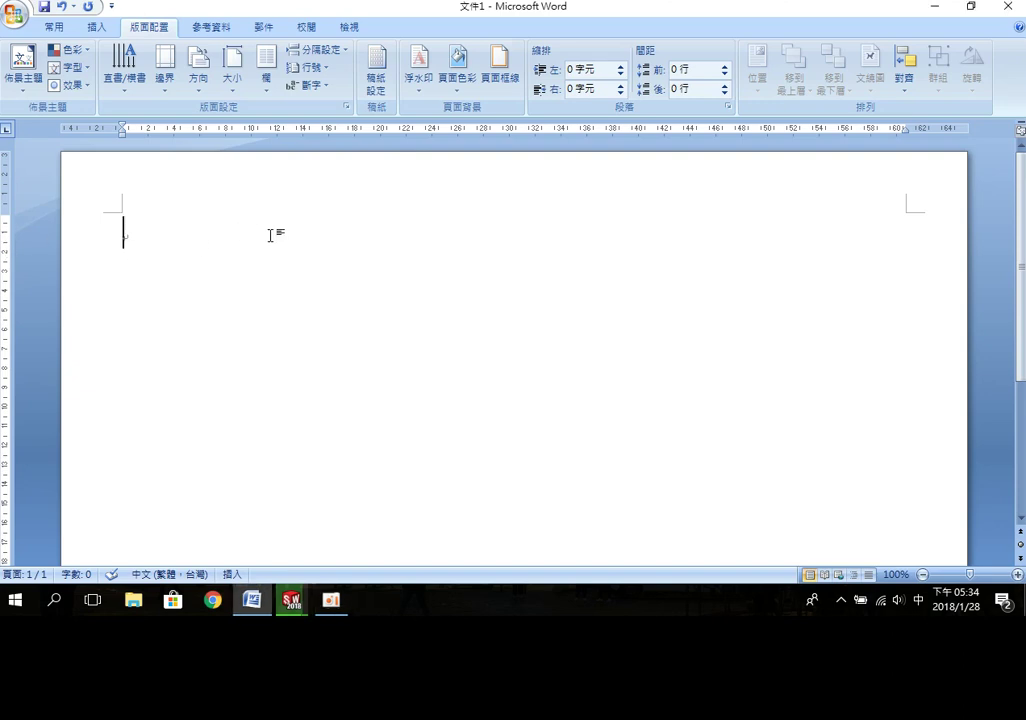
type("動ㄊ")
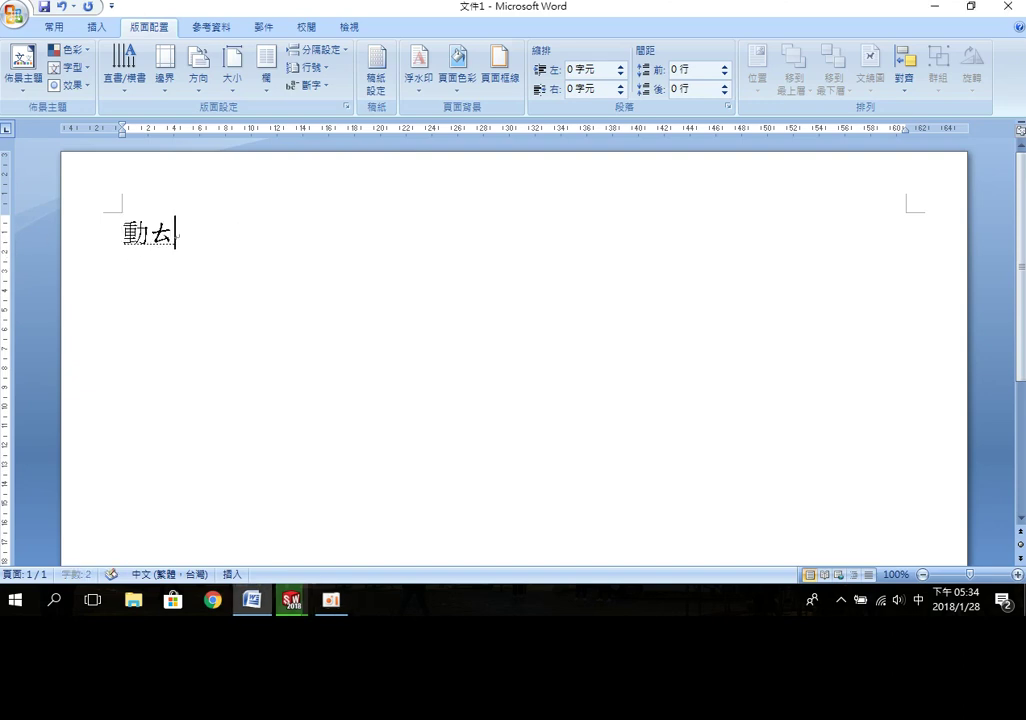
type("態機")
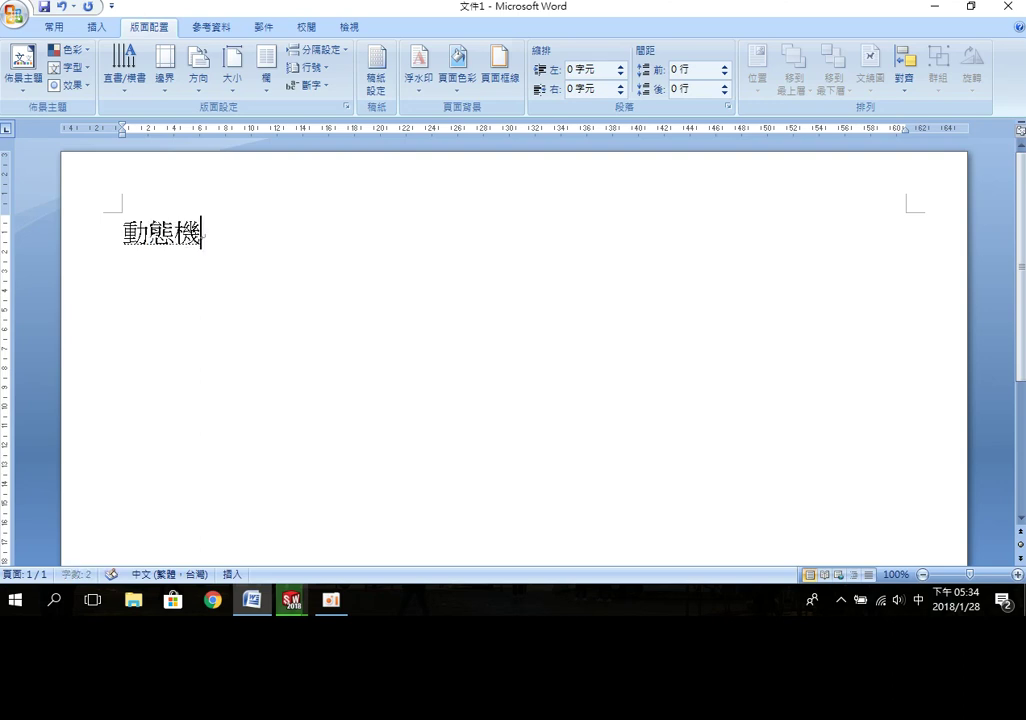
type("ㄍㄨㄛ過ㄔ")
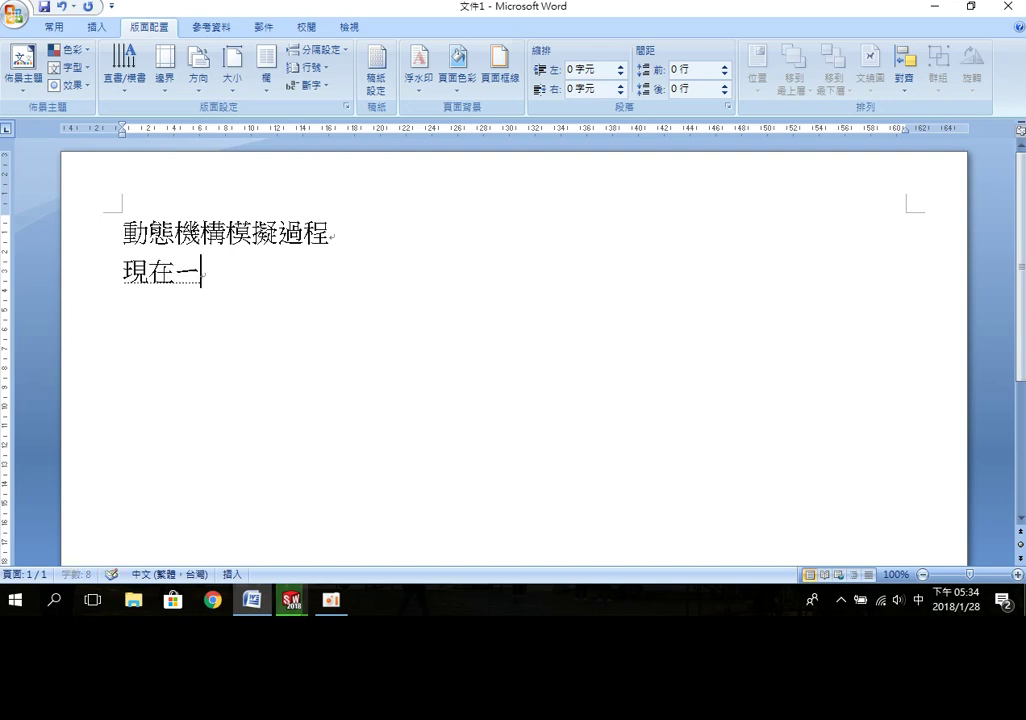
type("ㄇㄛㄋㄧ")
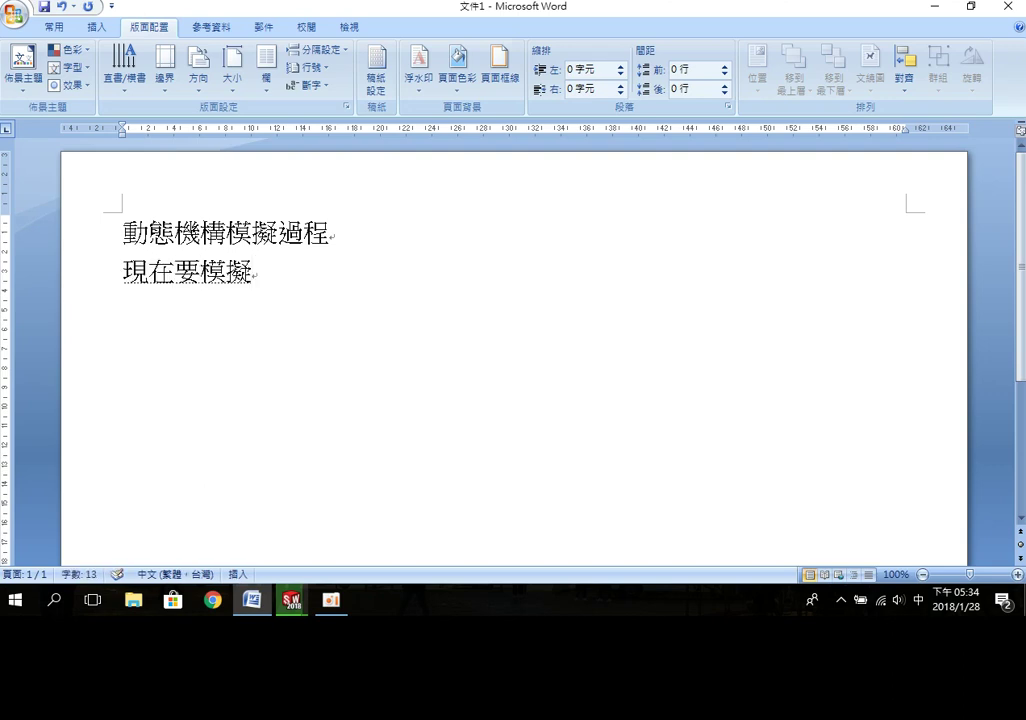
type("這ㄍㄜ")
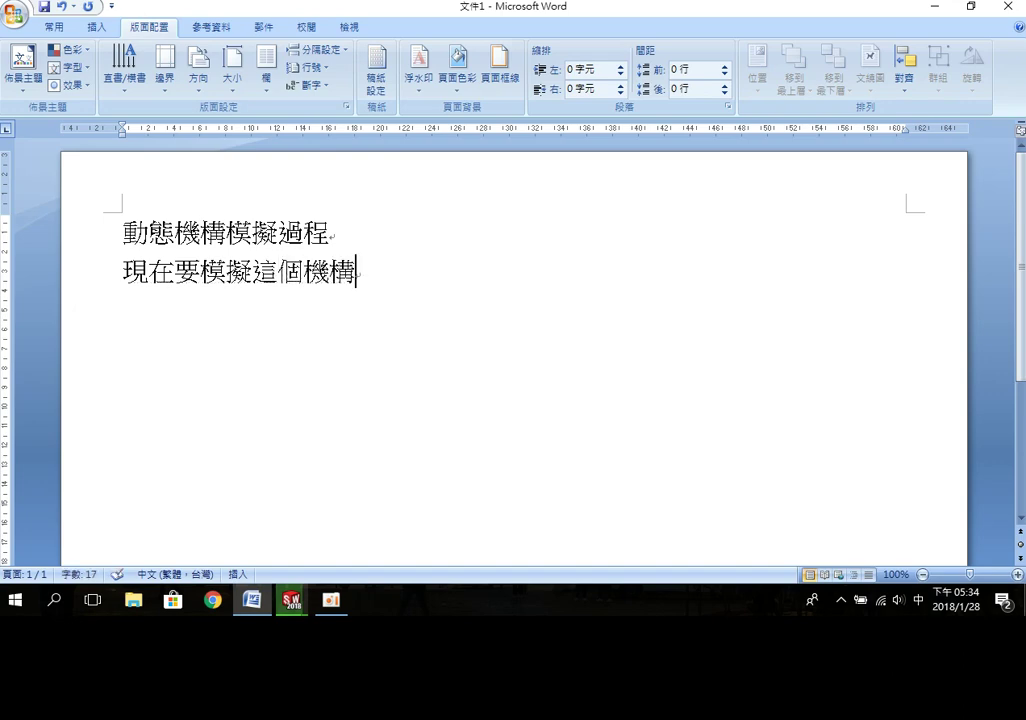
left_click(936, 16)
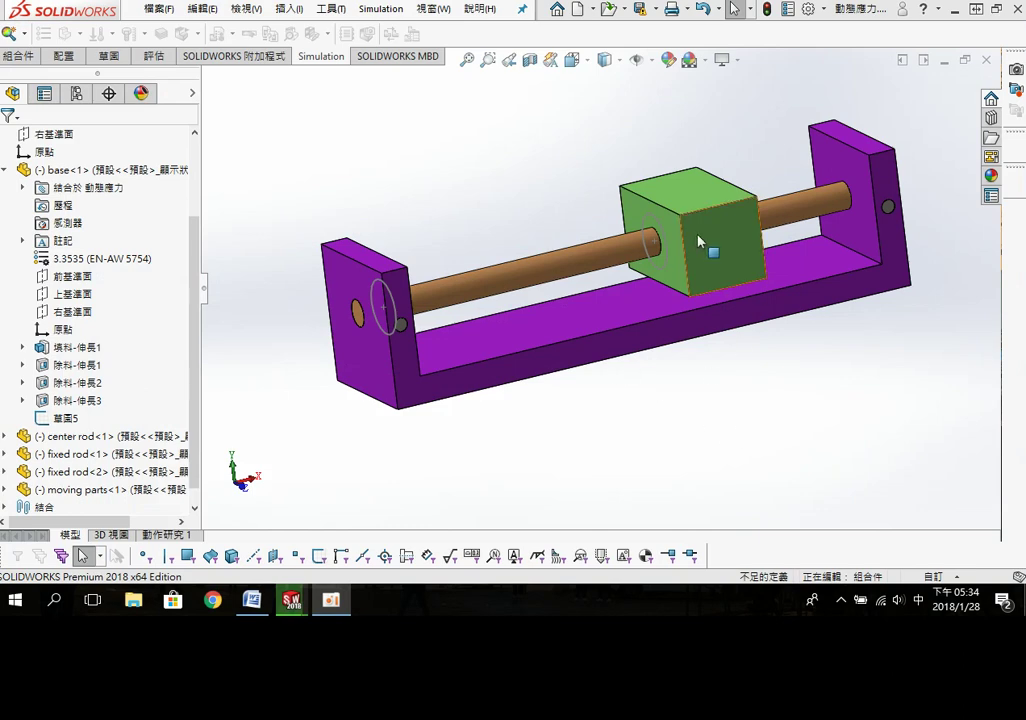
left_click_drag(699, 241, 622, 284)
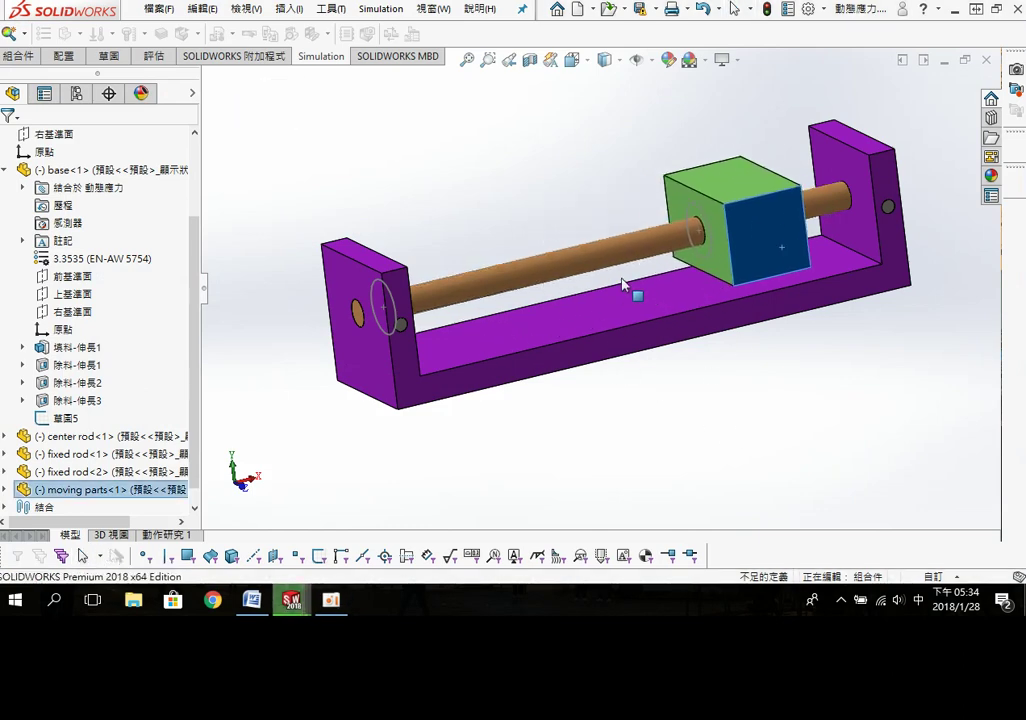
left_click(258, 604)
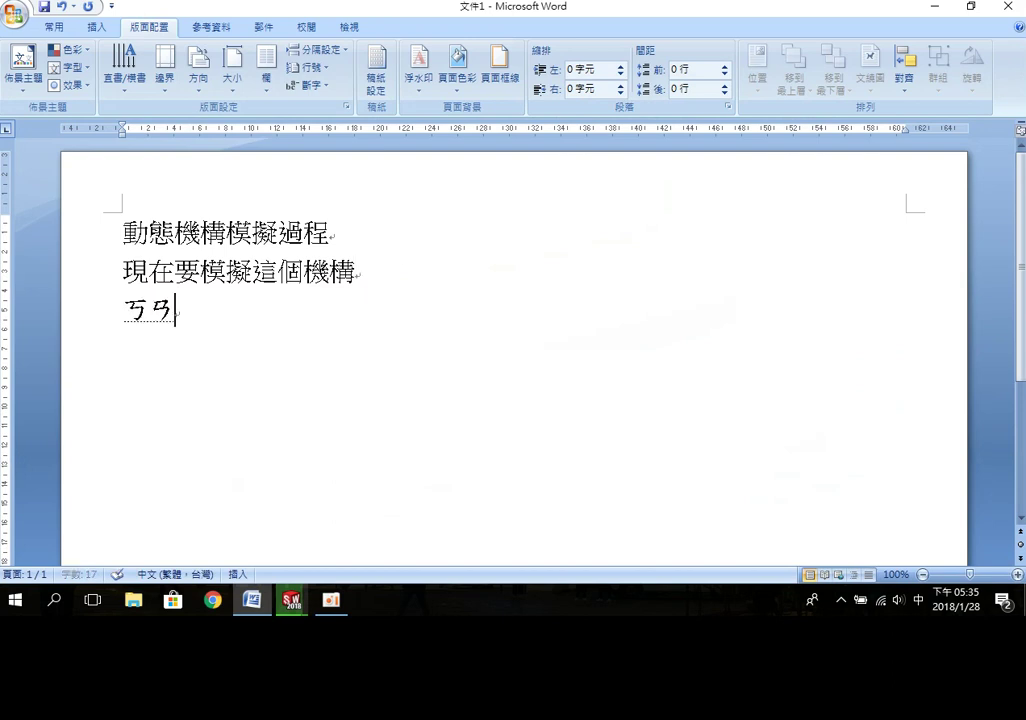
Step: Add 看看他的受力狀況 as the third note line, sliding the green block to the rod's right end
type("看ㄊ")
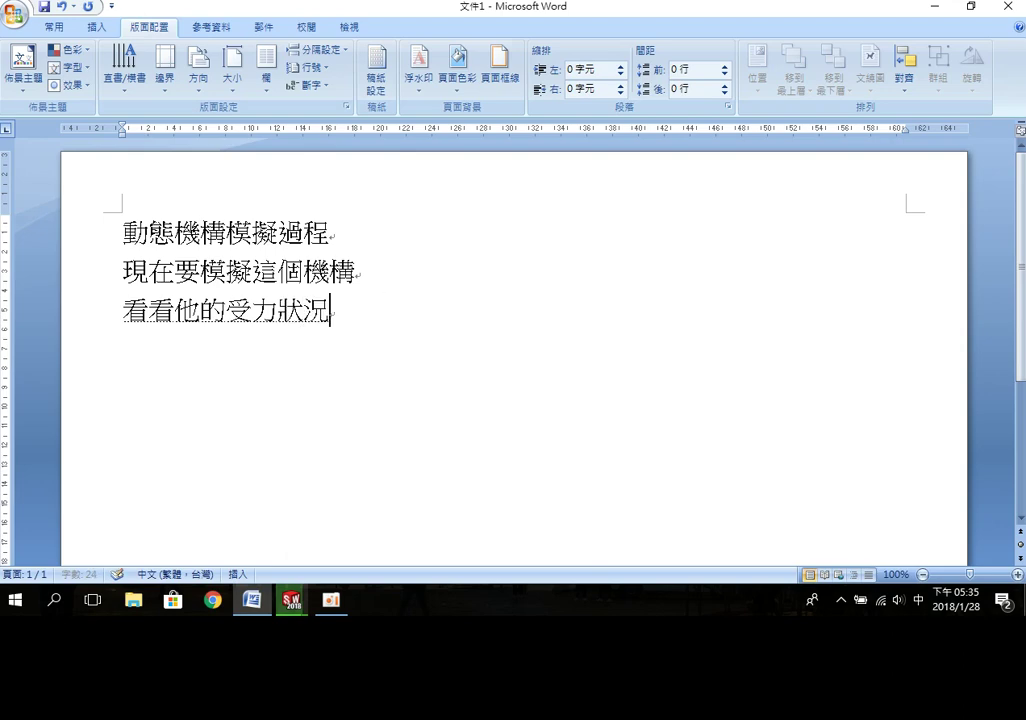
left_click(935, 6)
left_click_drag(733, 268, 540, 287)
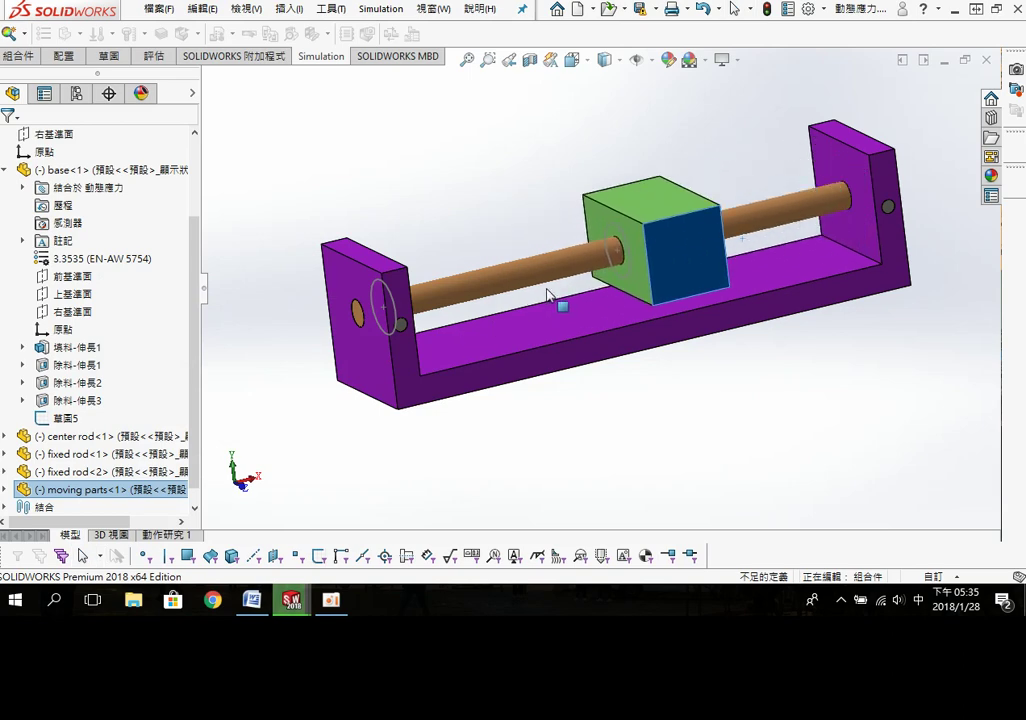
left_click(251, 599)
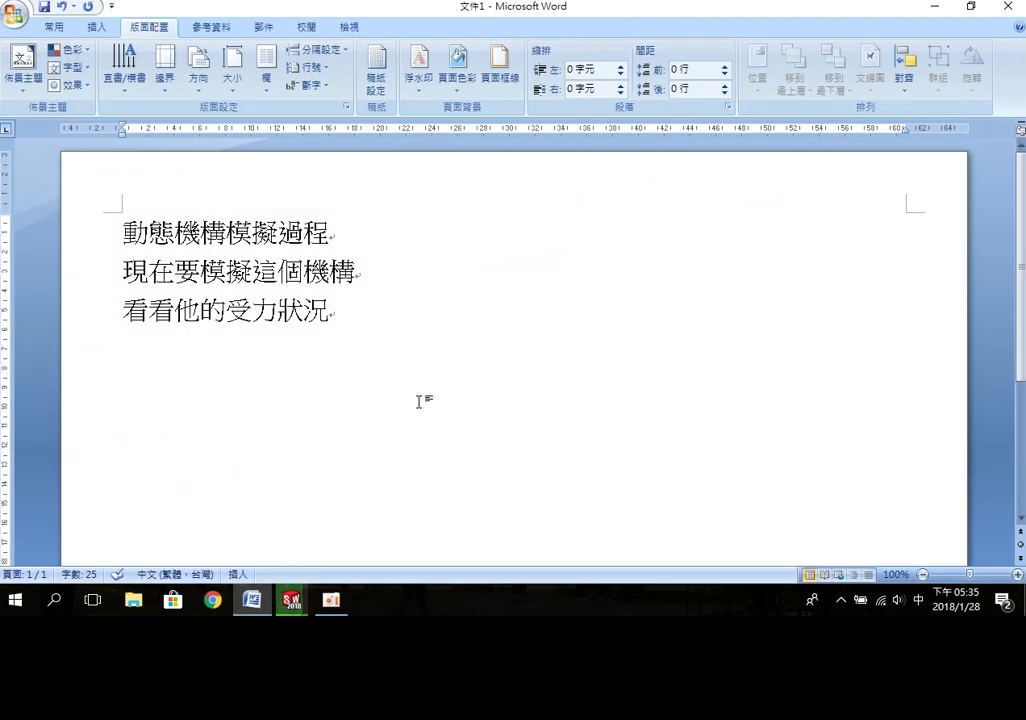
Step: Clear the notes, write 首先先由繪製模型開始 at font size 28, and minimize Word
key("ctrl+a")
key("Delete")
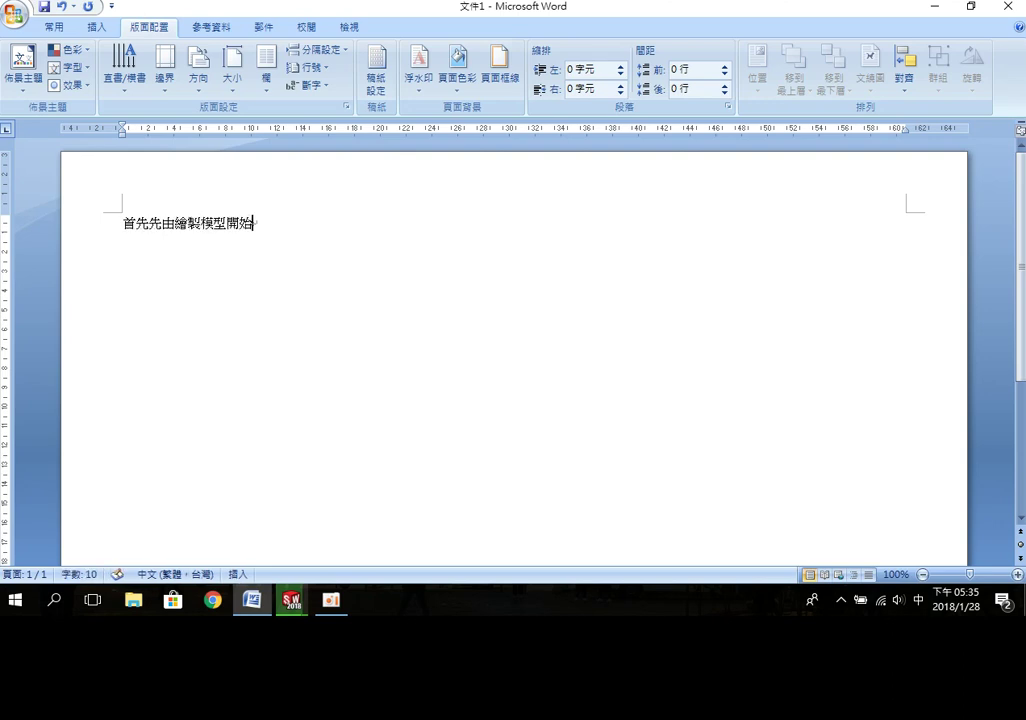
key("ctrl+a")
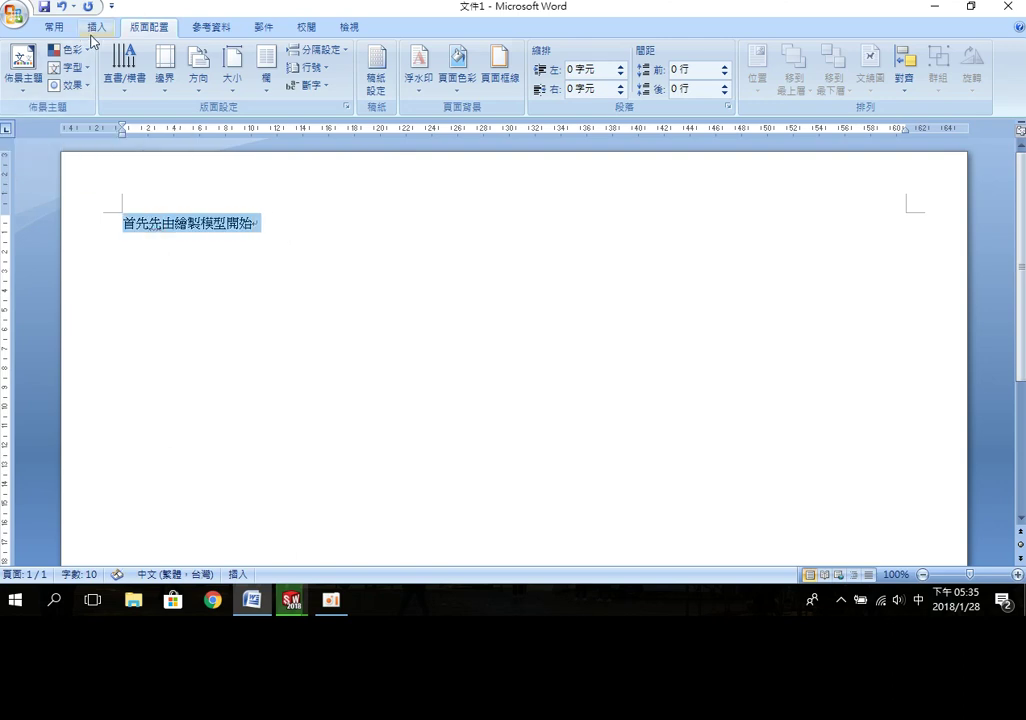
left_click(57, 28)
left_click(242, 57)
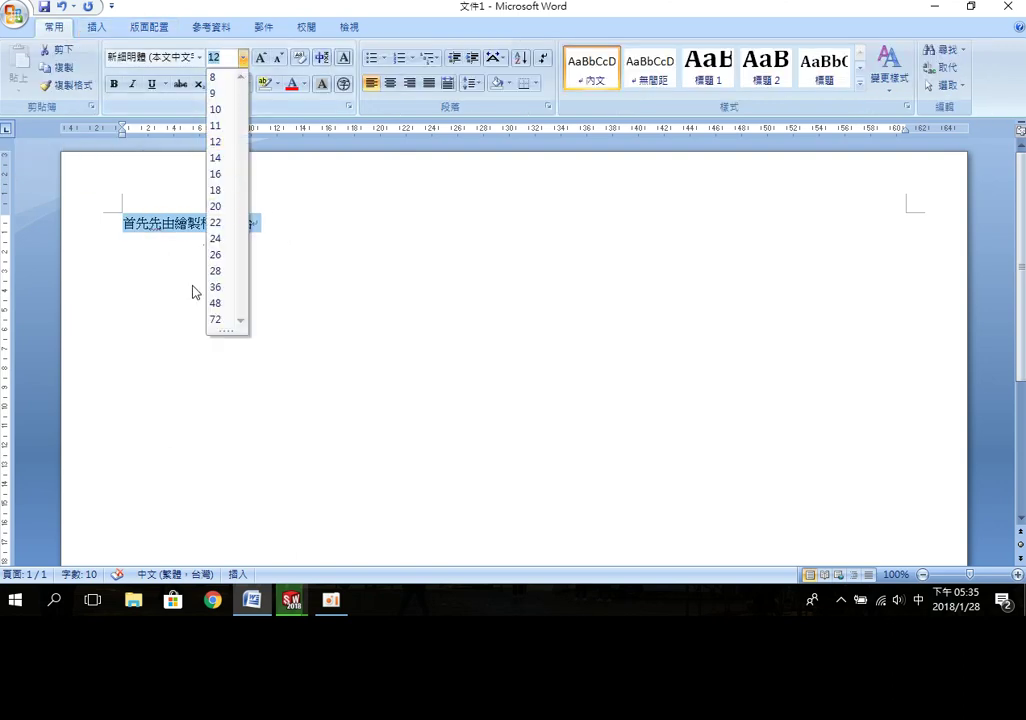
left_click(216, 271)
left_click(458, 412)
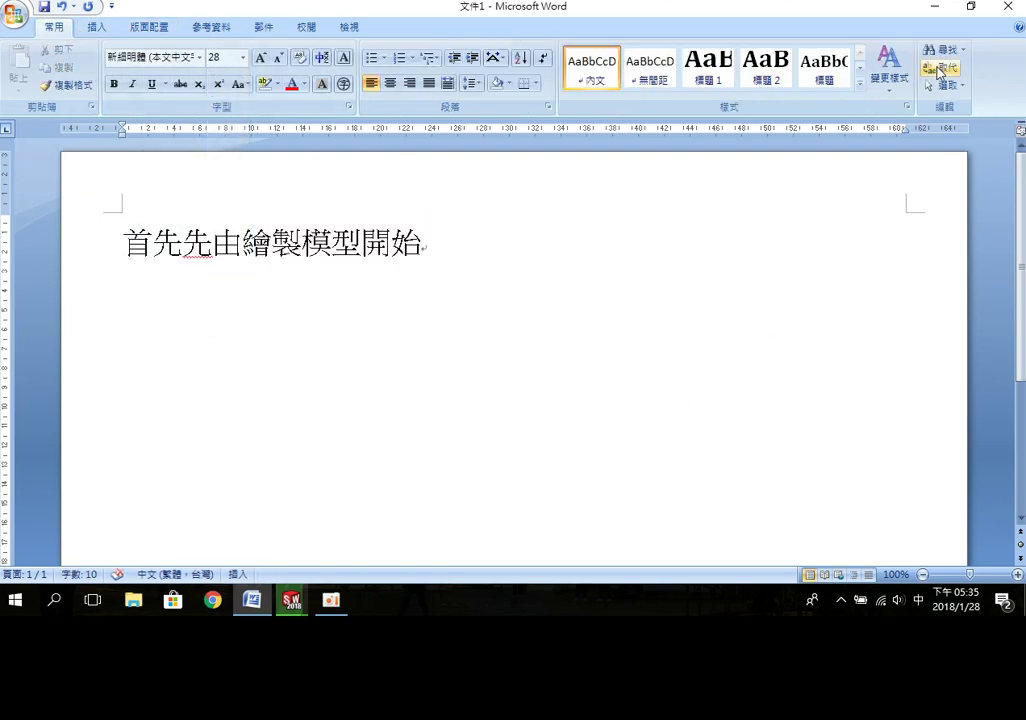
left_click(933, 9)
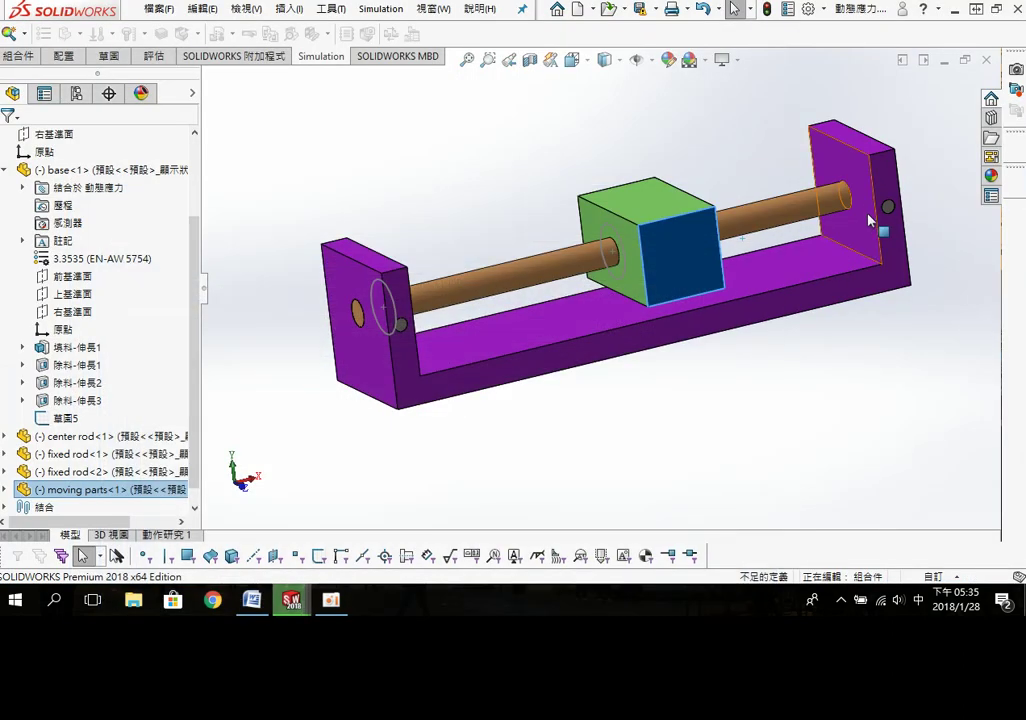
Step: Close the slider assembly, create a new part, and open a sketch on Front Plane
left_click(987, 61)
left_click(324, 256)
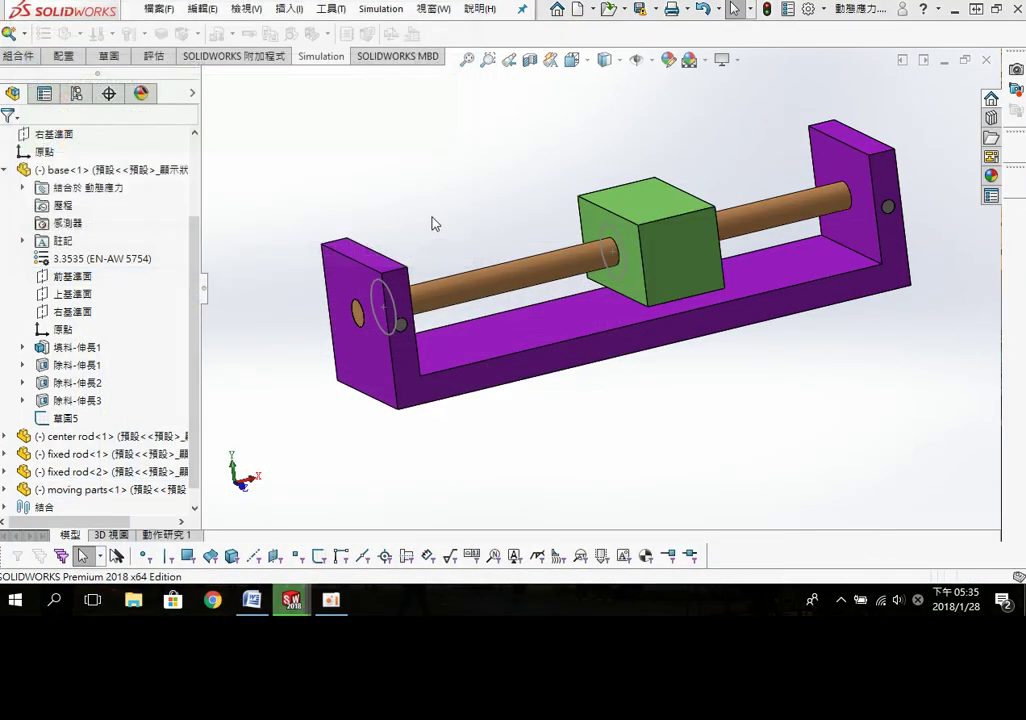
left_click(578, 10)
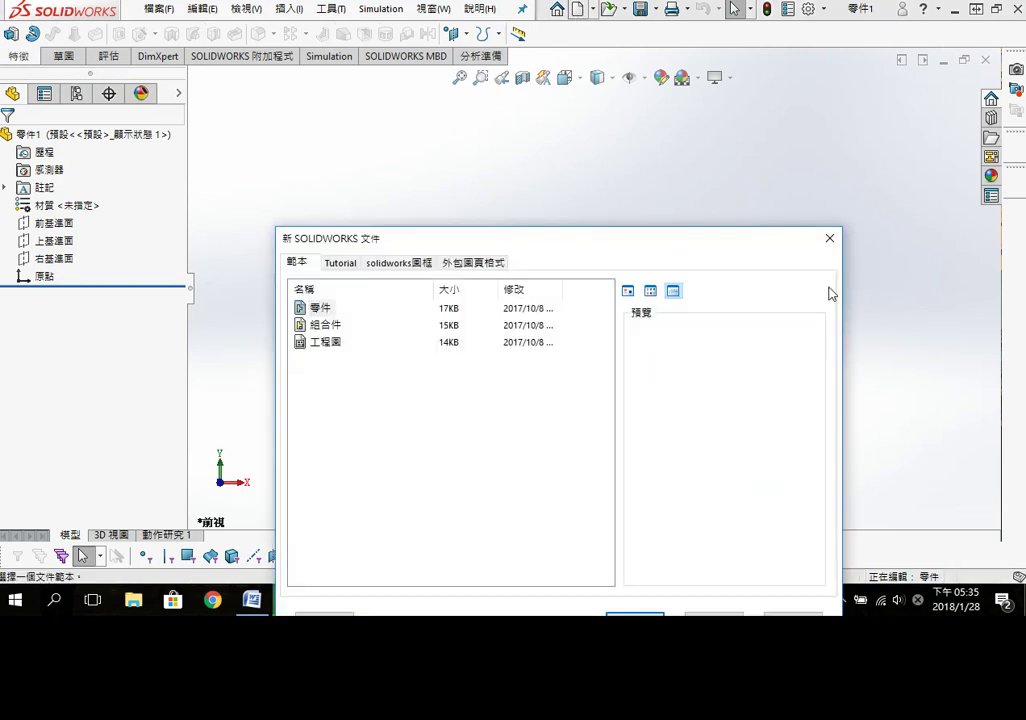
left_click(829, 238)
left_click(57, 229)
left_click(87, 199)
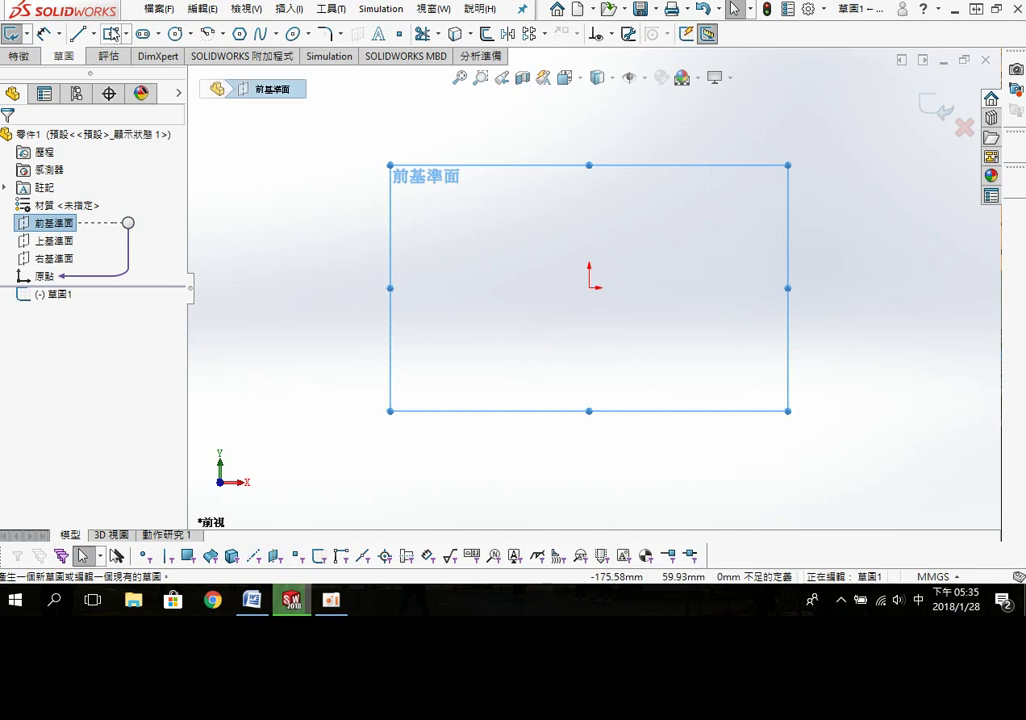
left_click(110, 33)
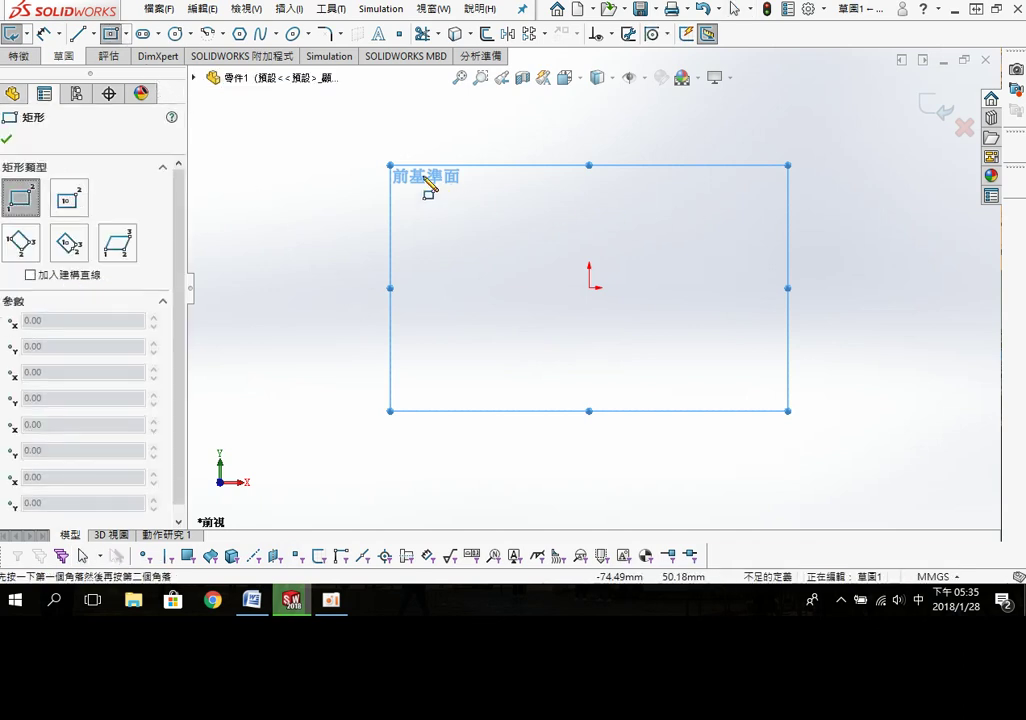
Step: Draw a rectangle with its bottom-edge midpoint fixed on the sketch origin
left_click(375, 155)
left_click(820, 265)
key("Escape")
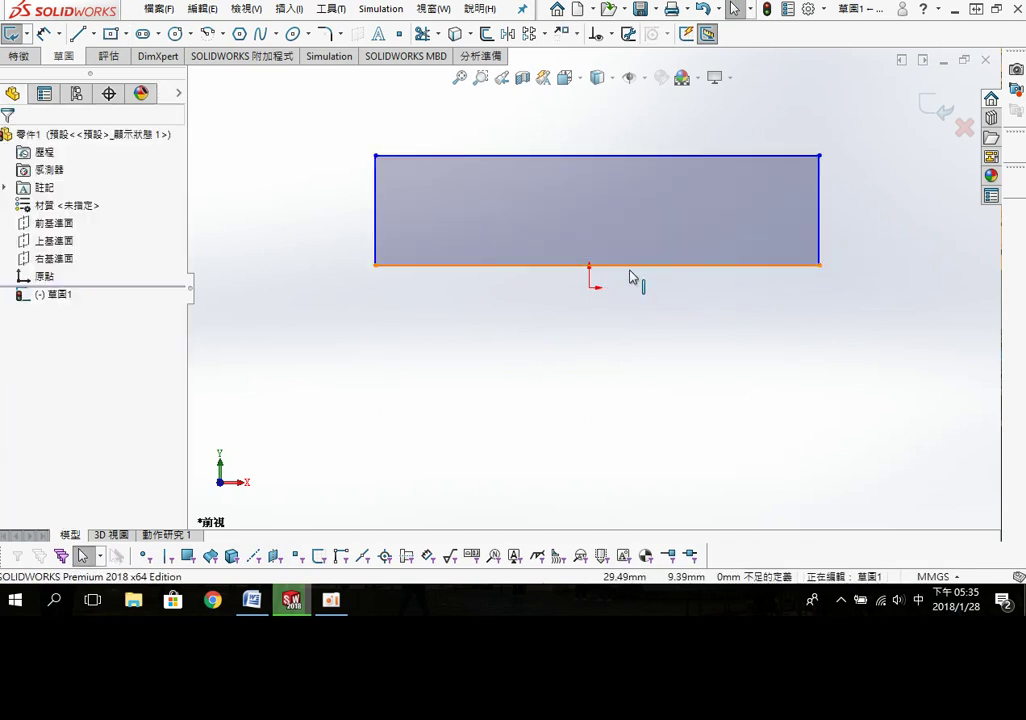
left_click(630, 266)
left_click(590, 287, "ctrl")
left_click(57, 306)
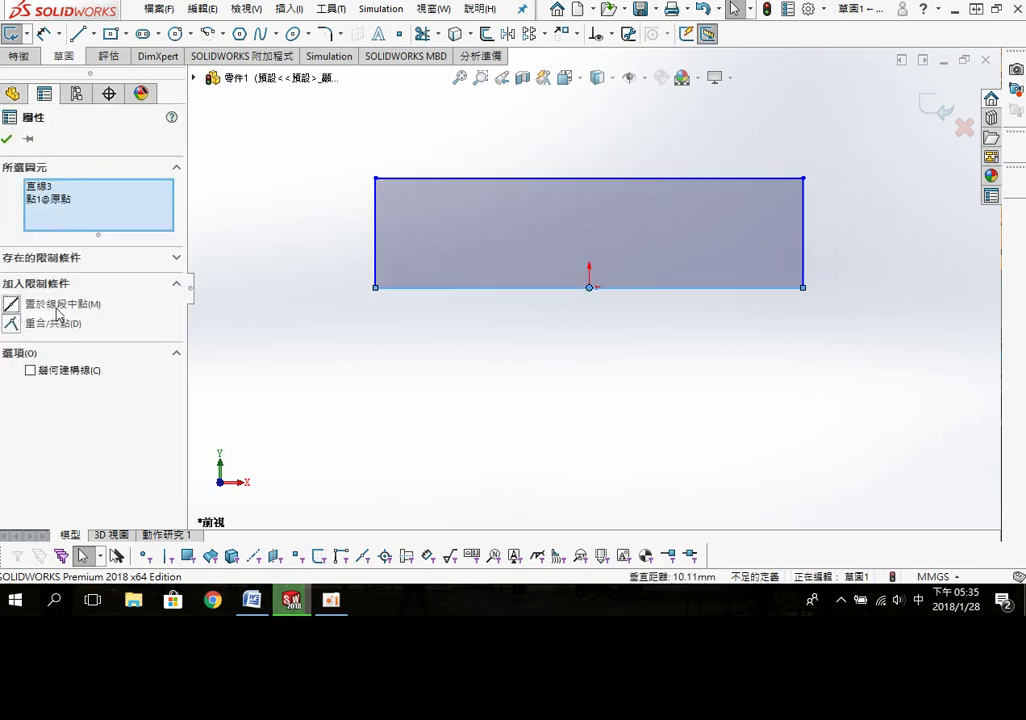
key("Escape")
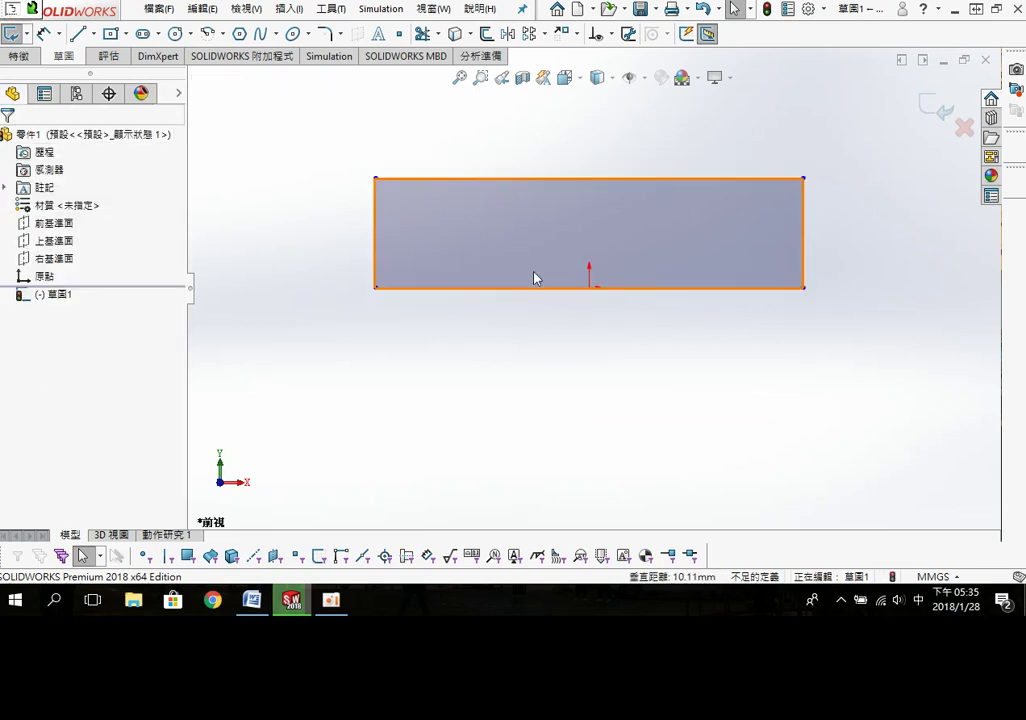
Step: Dimension the rectangle to 200 mm wide and 50 mm high
key("s")
left_click(642, 297)
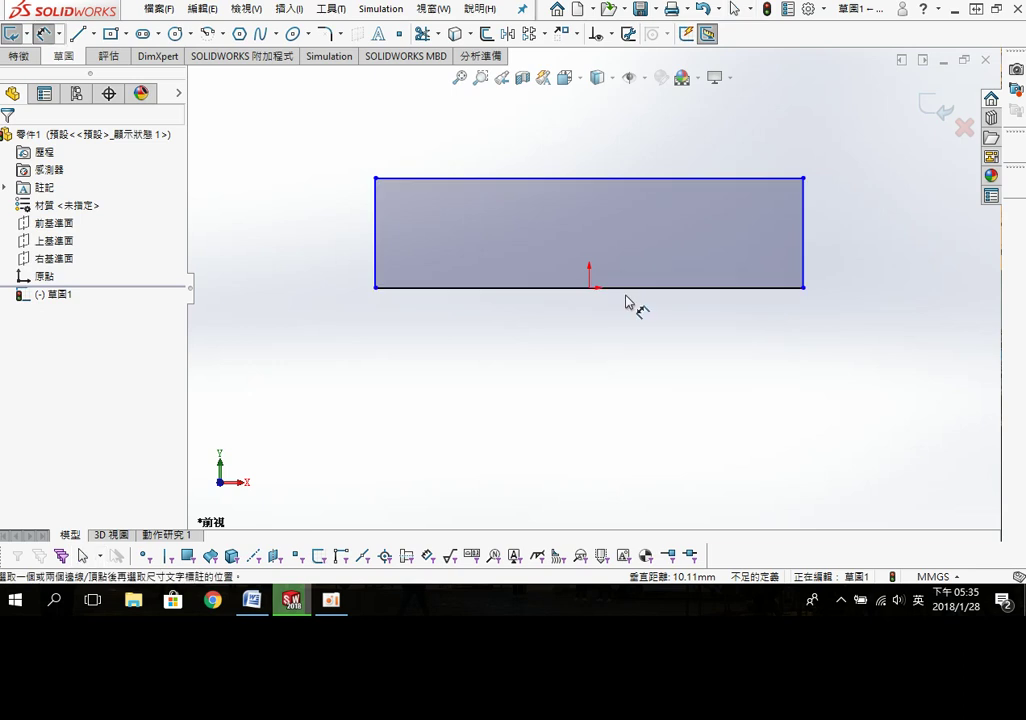
left_click(622, 290)
left_click(572, 366)
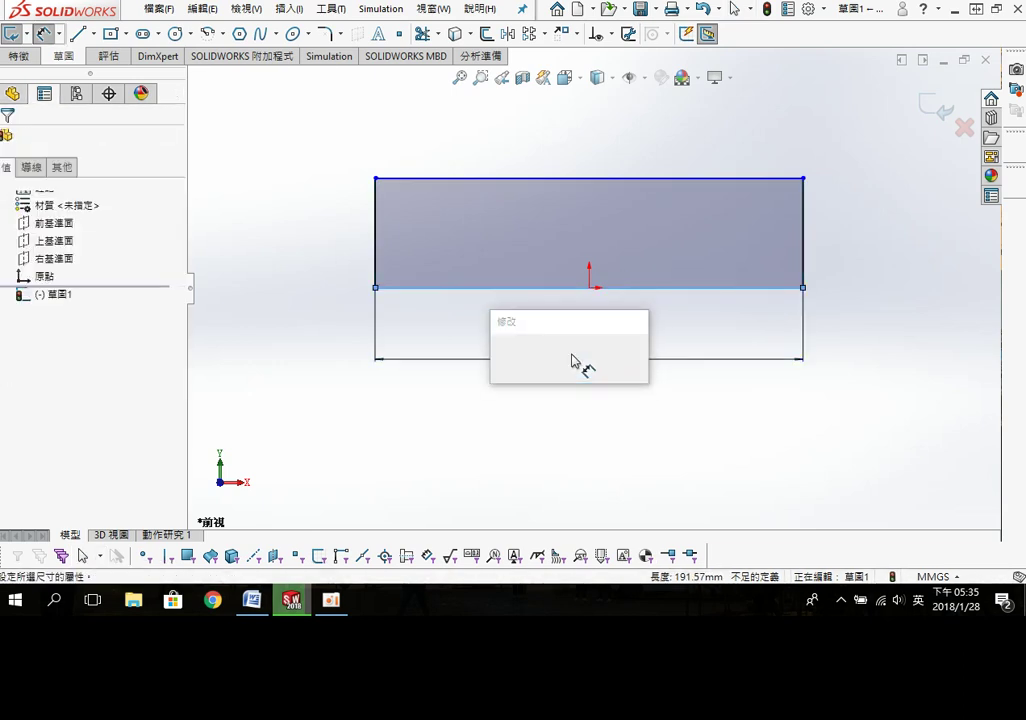
type("200")
key("Return")
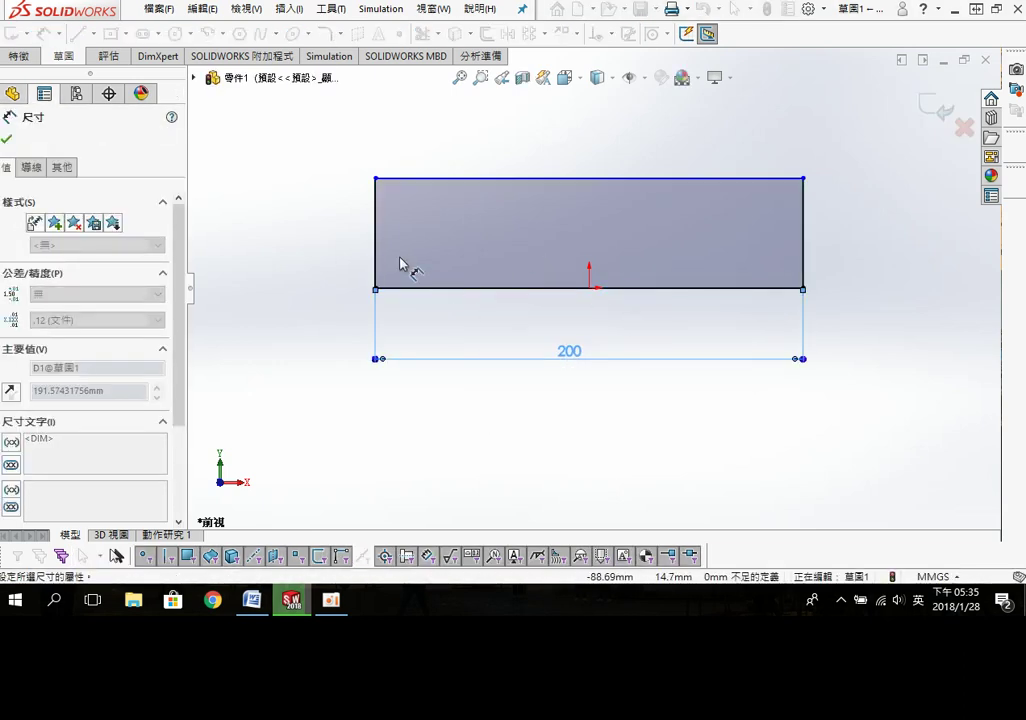
left_click(375, 238)
left_click(304, 232)
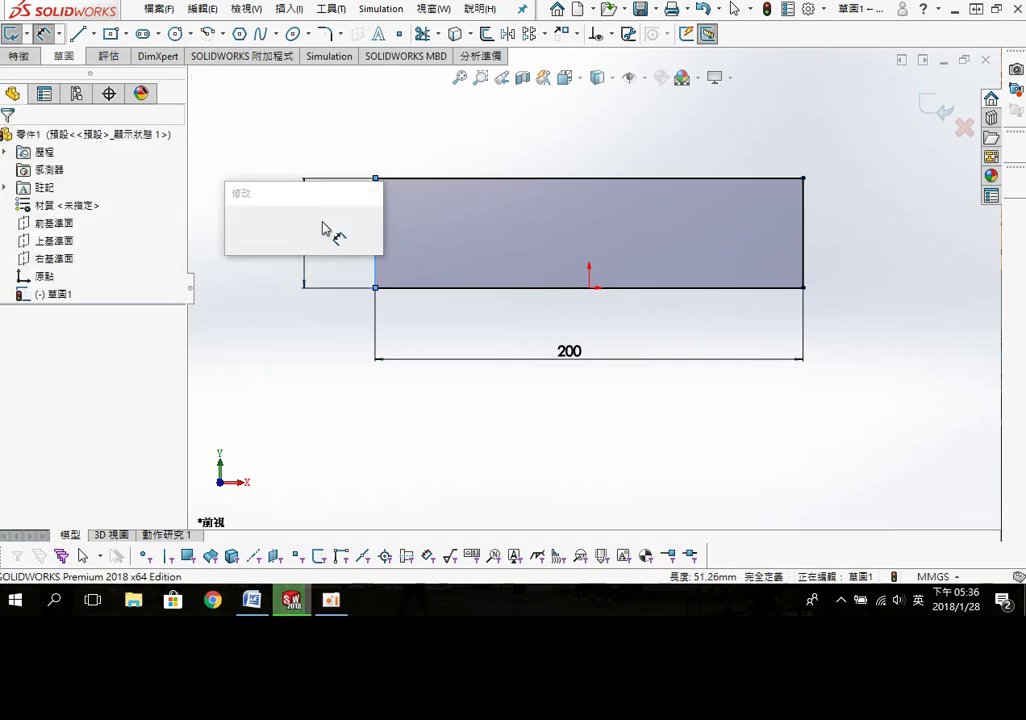
type("50")
key("Return")
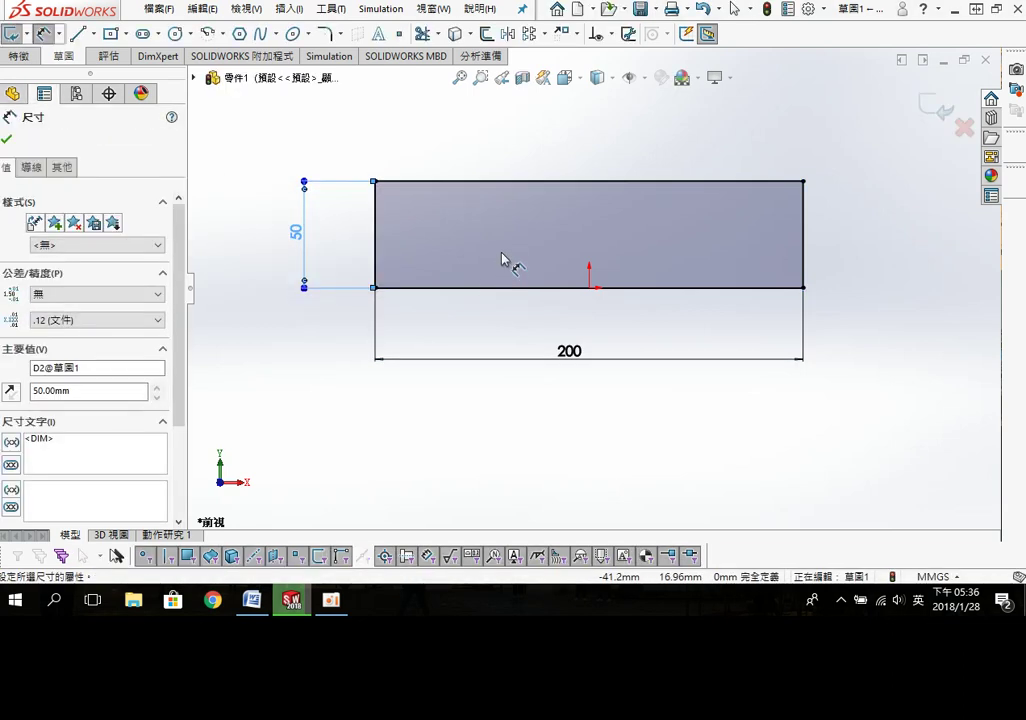
Step: Start a centre-point rectangle above the base rectangle's top edge
key("s")
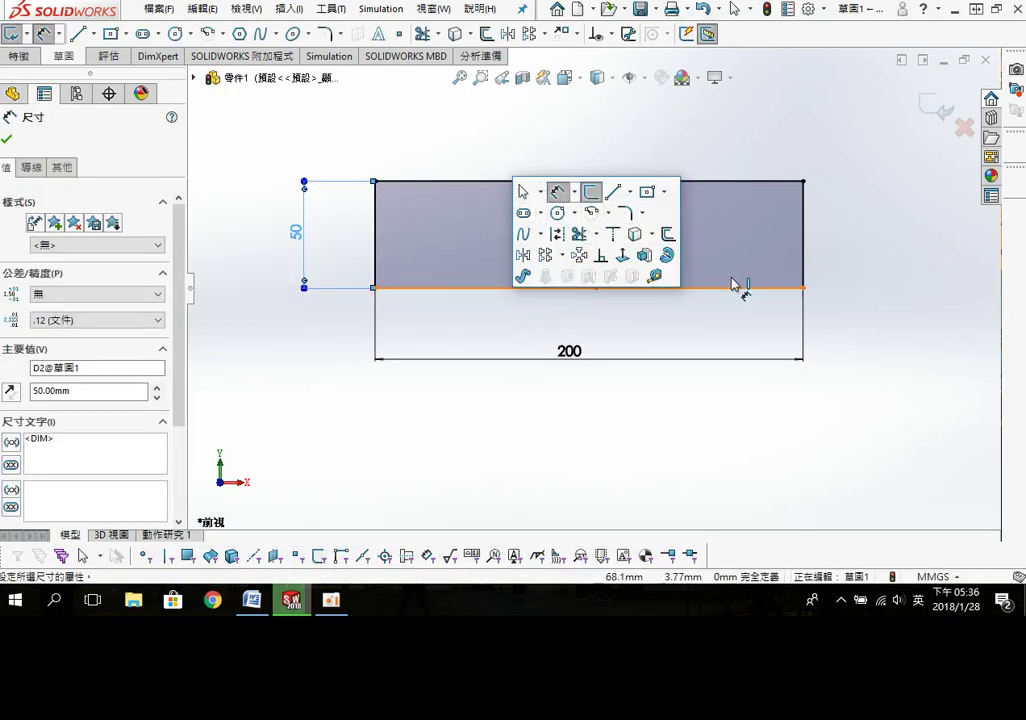
key("Escape")
key("r")
left_click(436, 131)
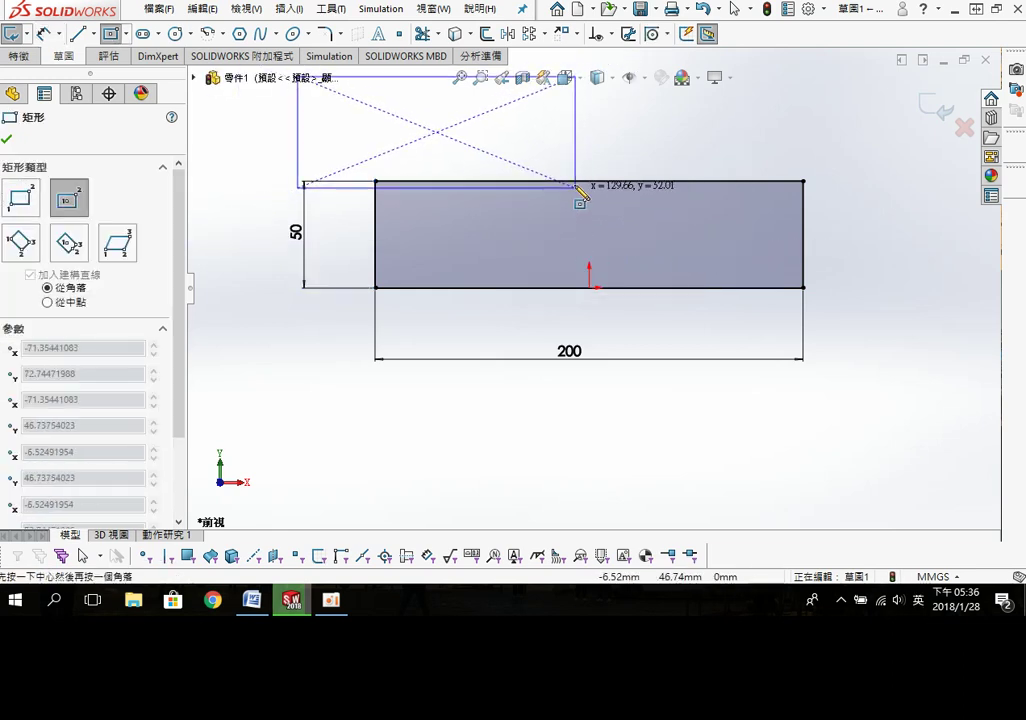
Step: Finish the second rectangle and centre it on the base's top edge
left_click(577, 187)
key("Escape")
left_click_drag(436, 131, 589, 188)
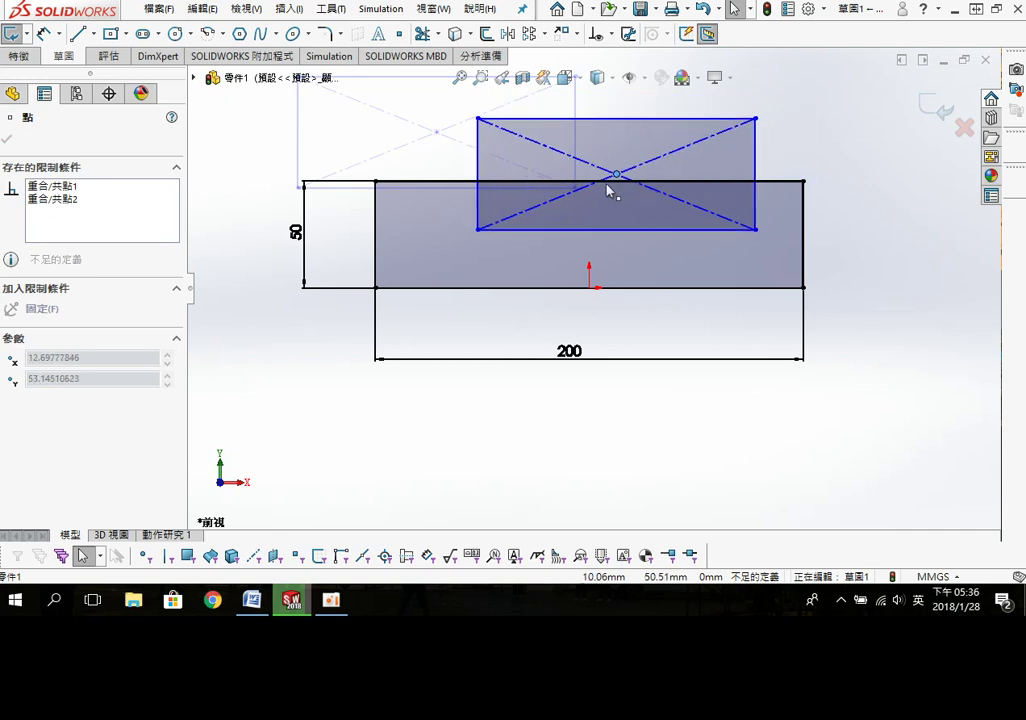
Step: Dimension the right, left and bottom gaps to the base outline at 10 mm each
key("s")
left_click(931, 312)
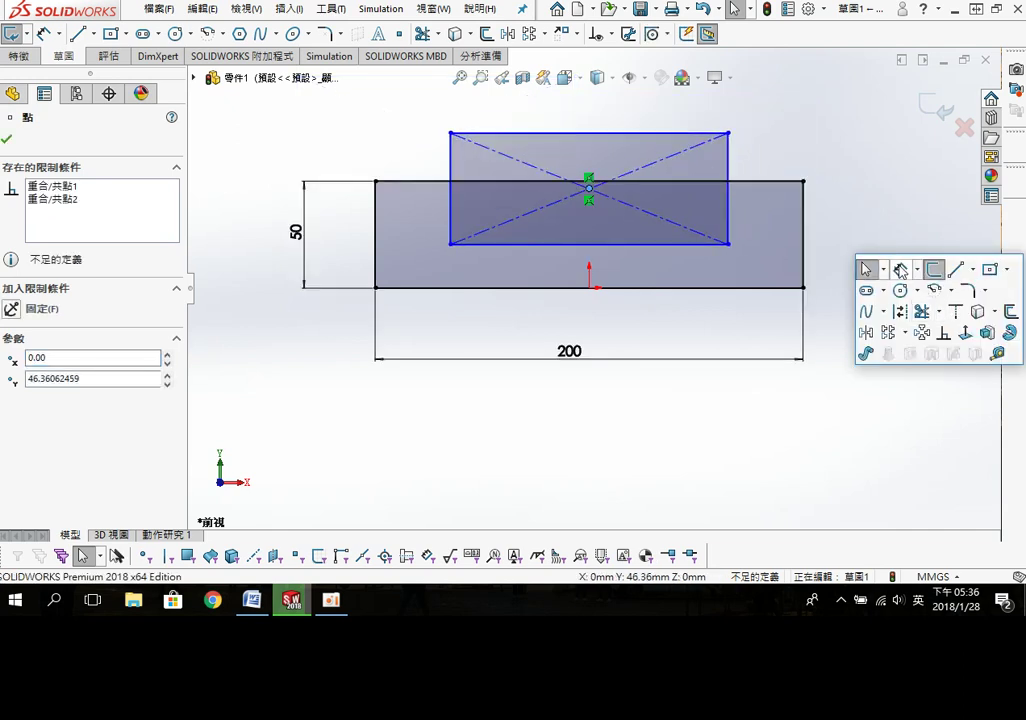
left_click(728, 218)
left_click(803, 225)
left_click(855, 228)
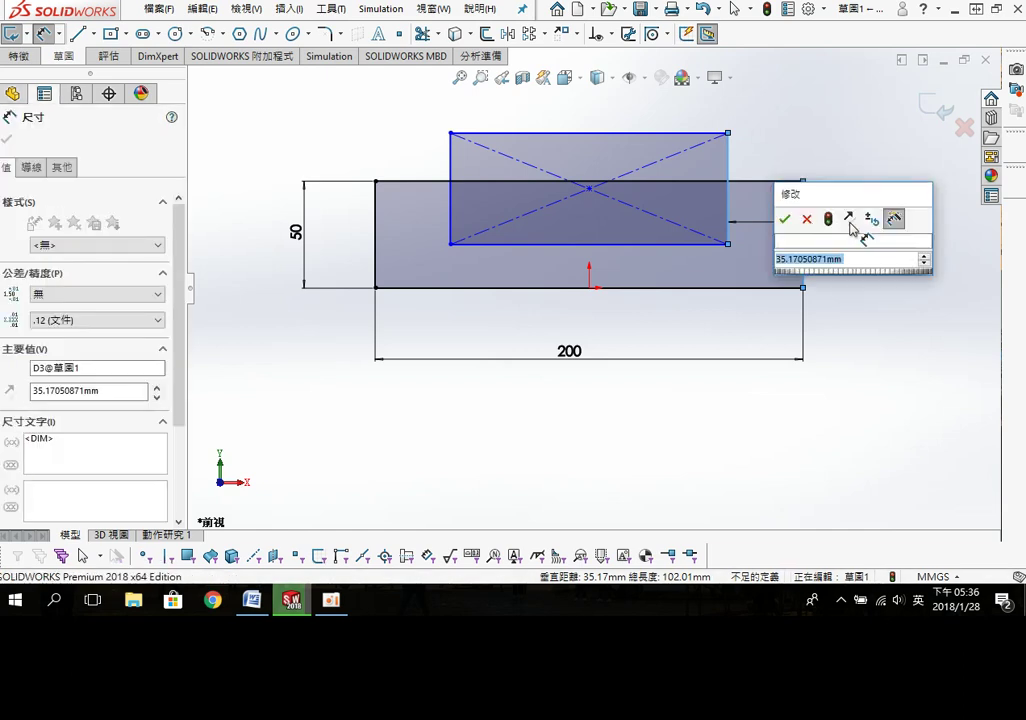
type("10")
key("Return")
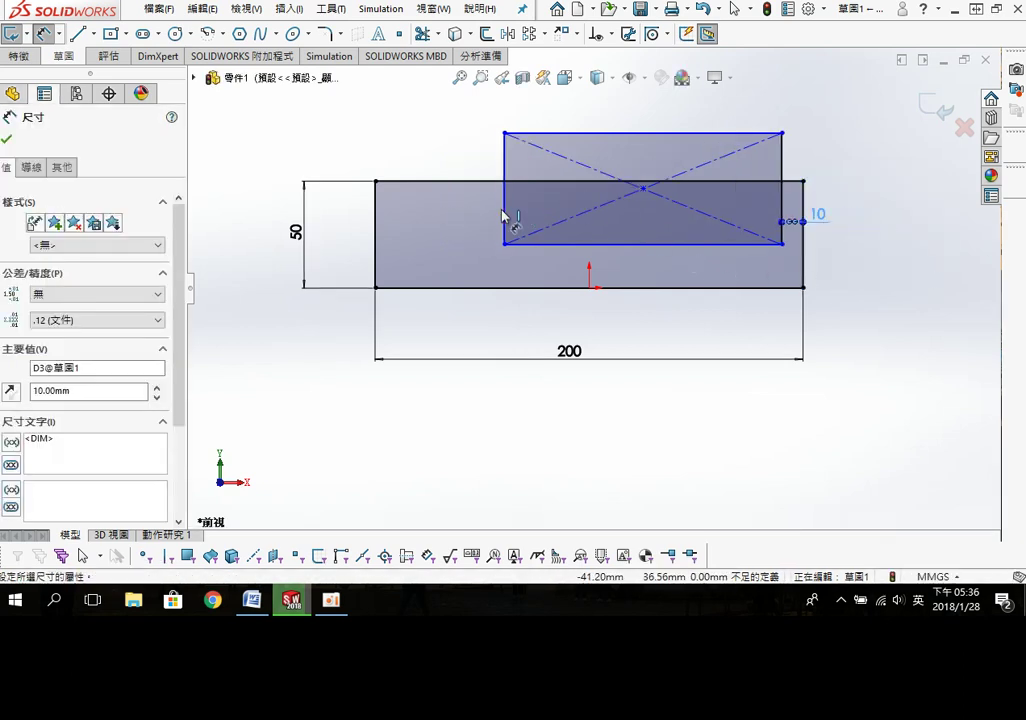
left_click(505, 218)
left_click(376, 232)
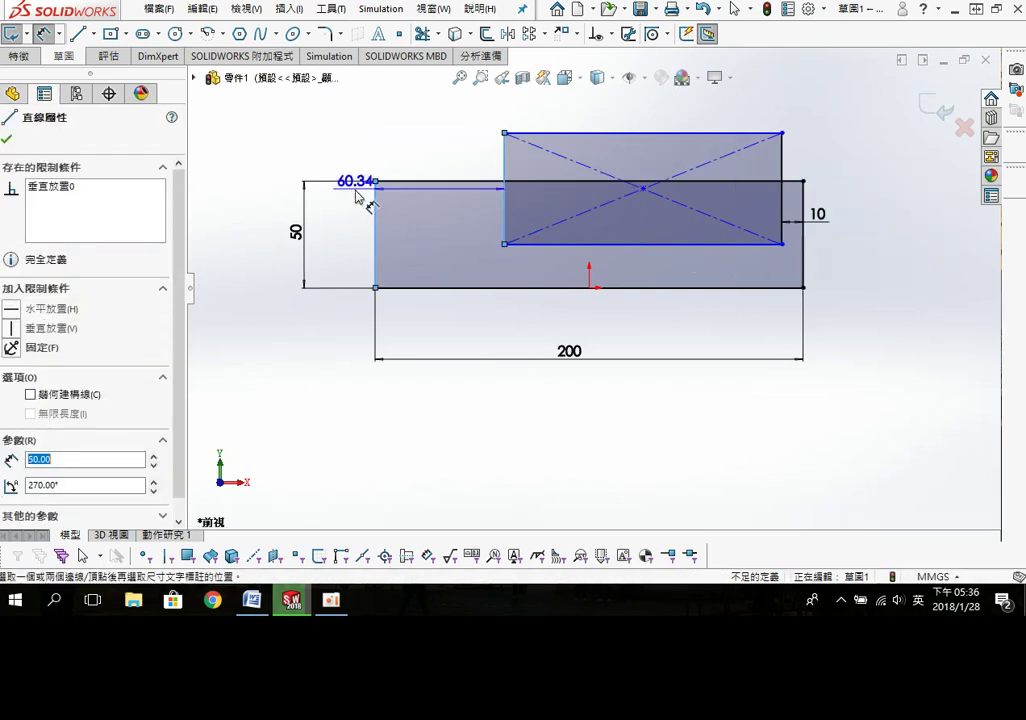
left_click(360, 135)
type("10")
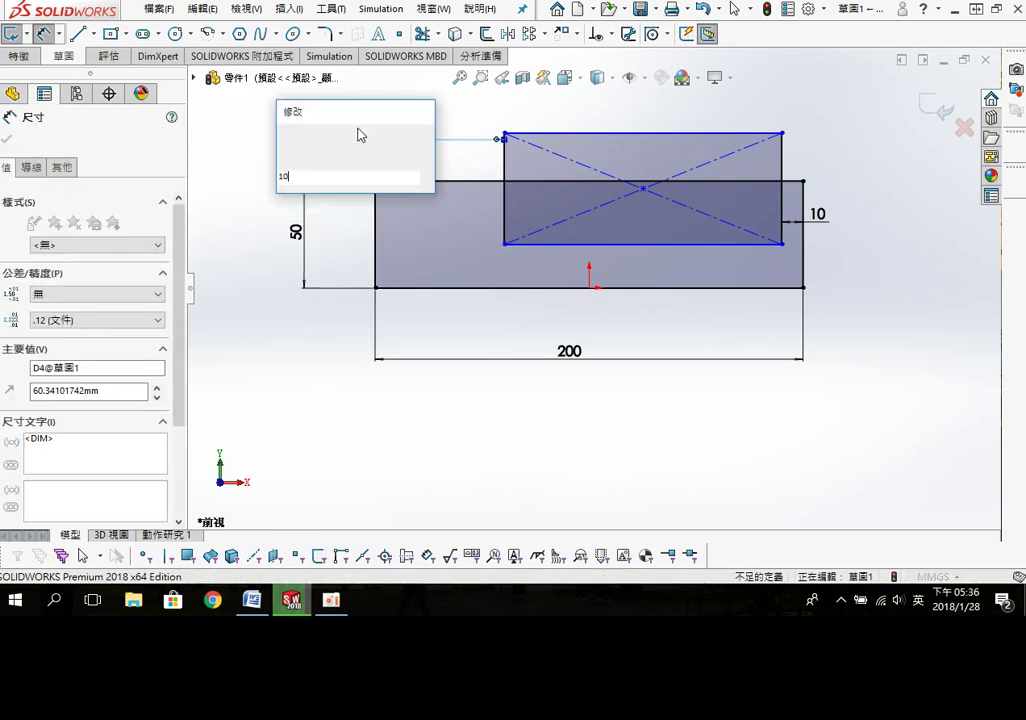
key("Return")
left_click(685, 245)
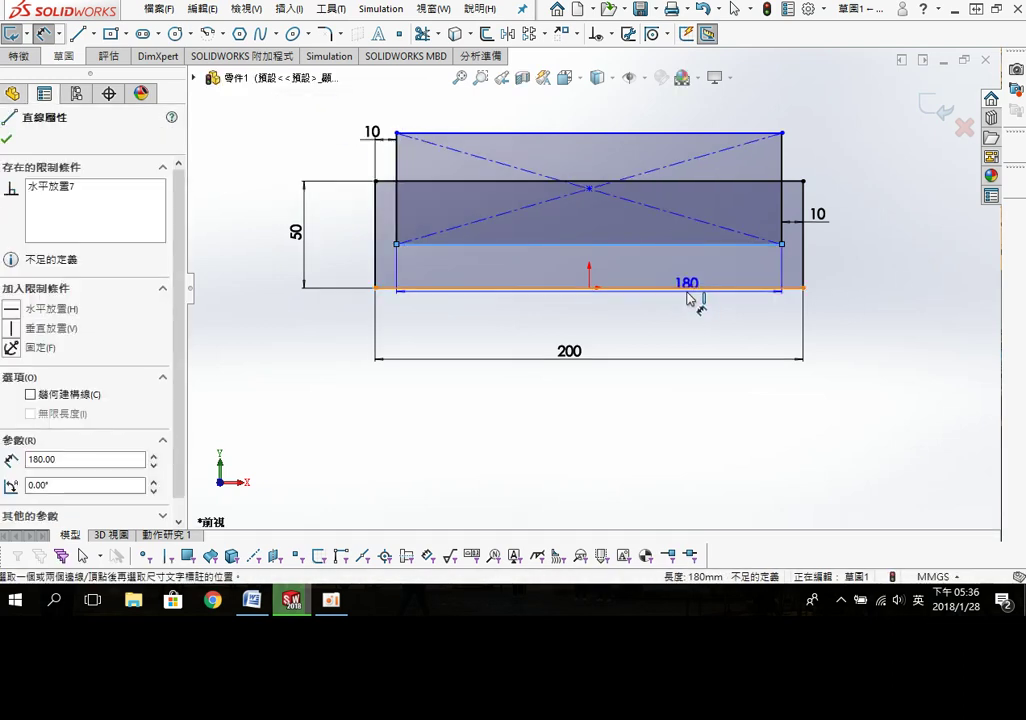
left_click(687, 287)
left_click(722, 342)
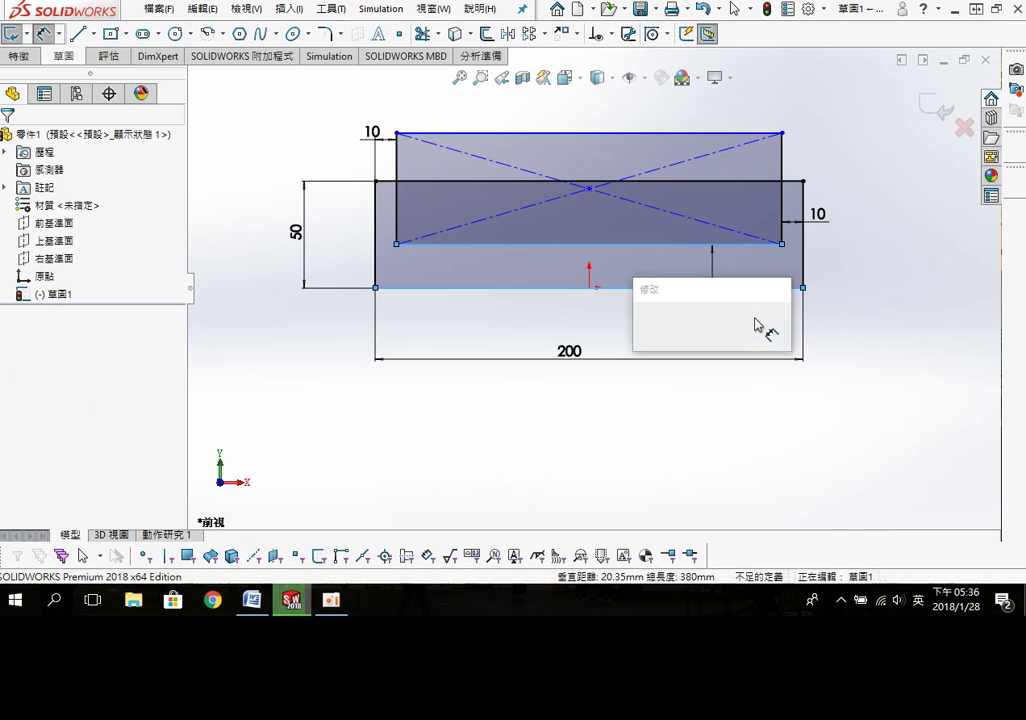
type("10")
key("Return")
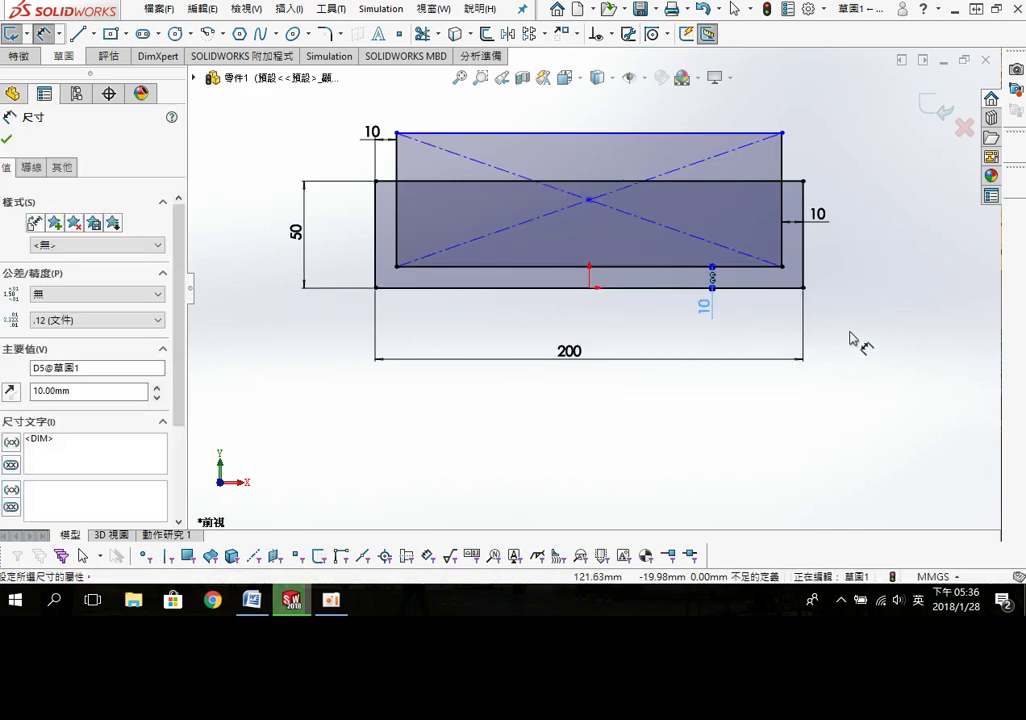
middle_click_drag(850, 339, 425, 250)
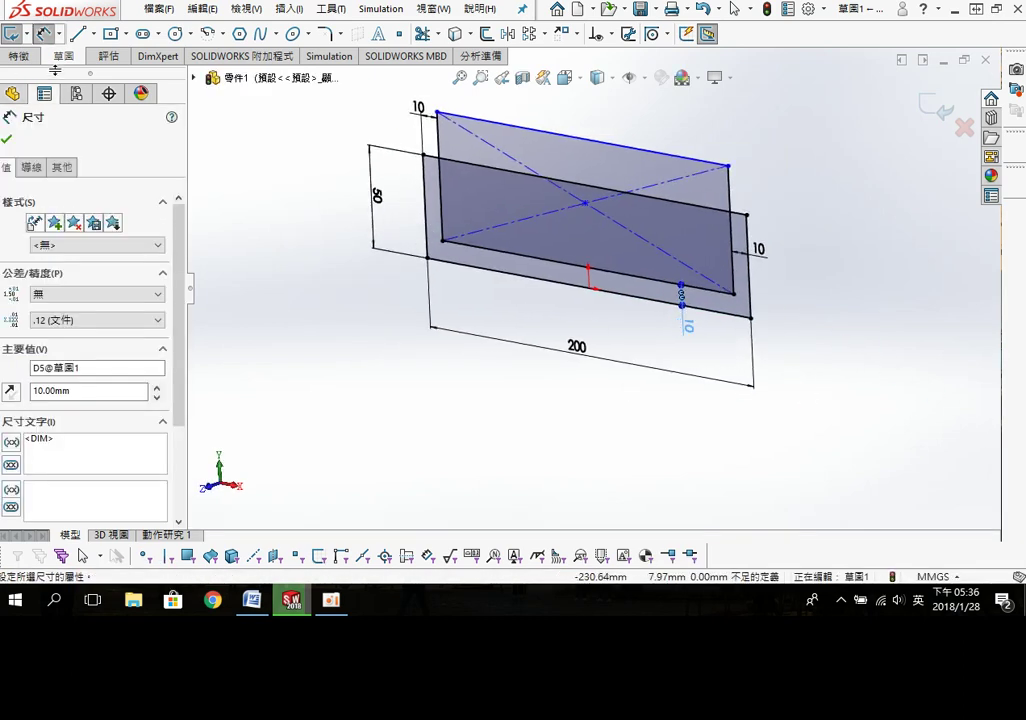
Step: Extrude the U-shaped region Mid Plane, 50 mm deep, into the solid base
key("s")
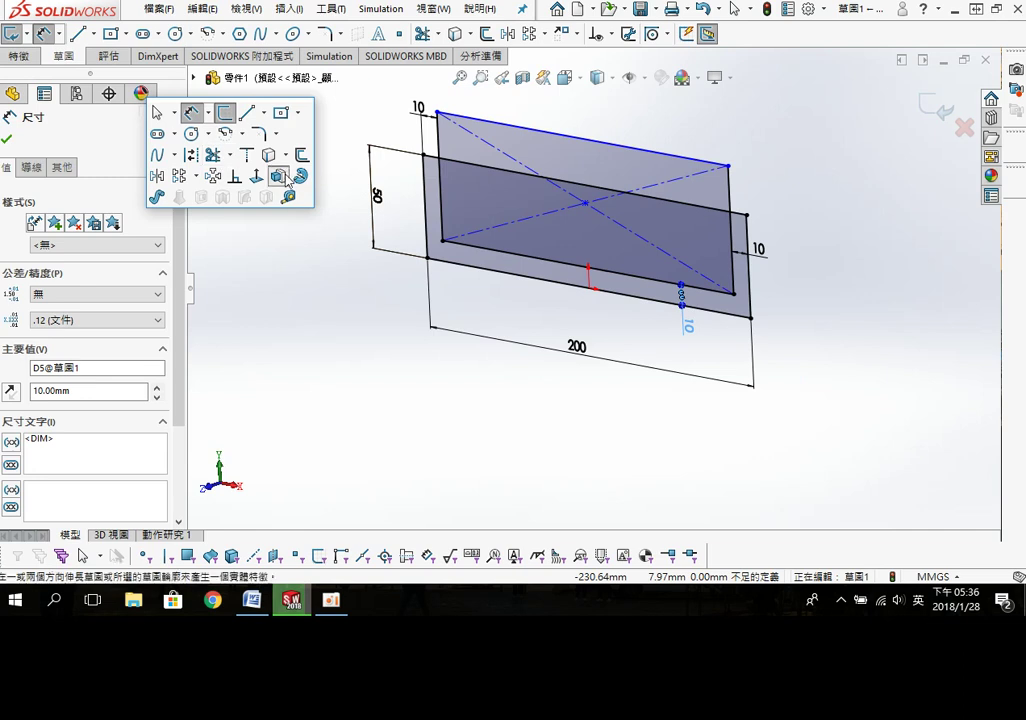
left_click(300, 176)
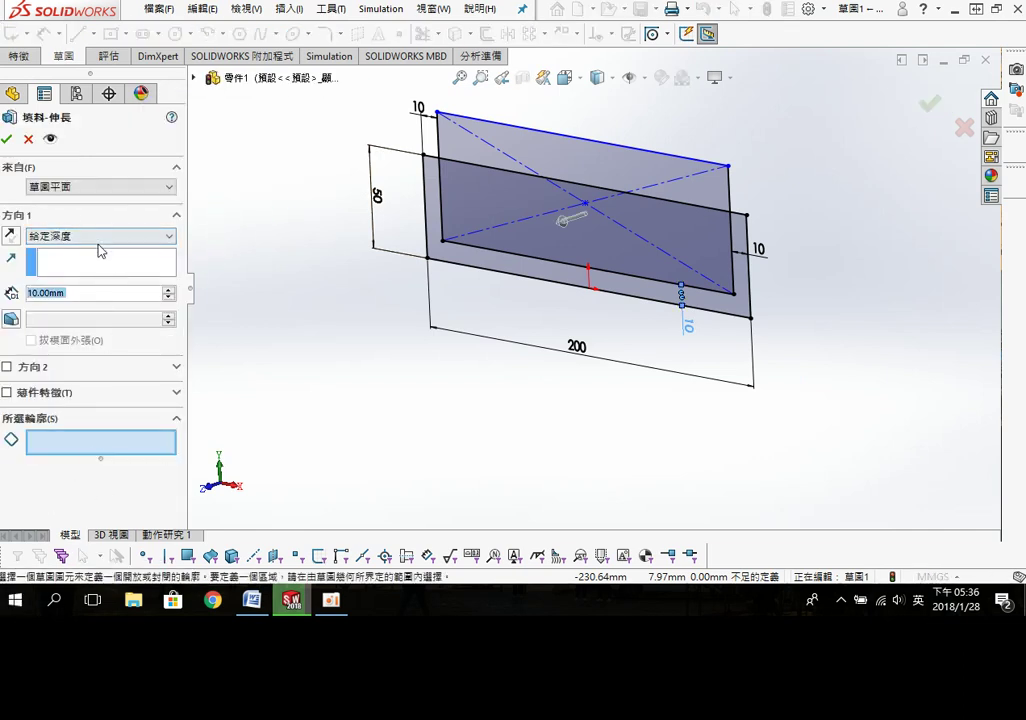
left_click(100, 240)
left_click(106, 305)
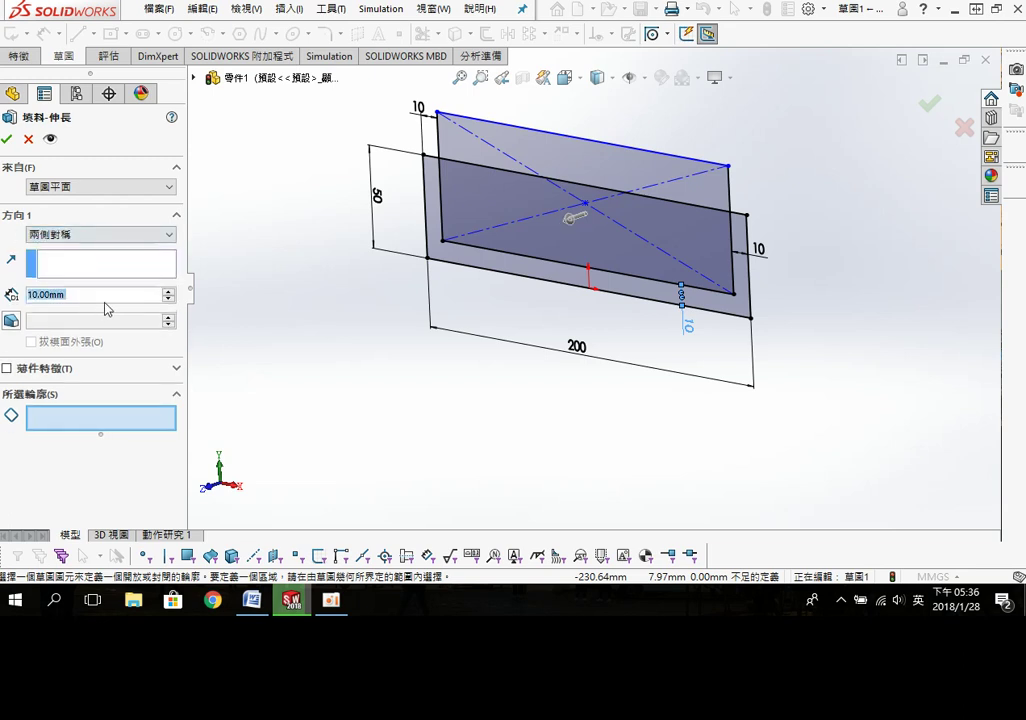
type("50")
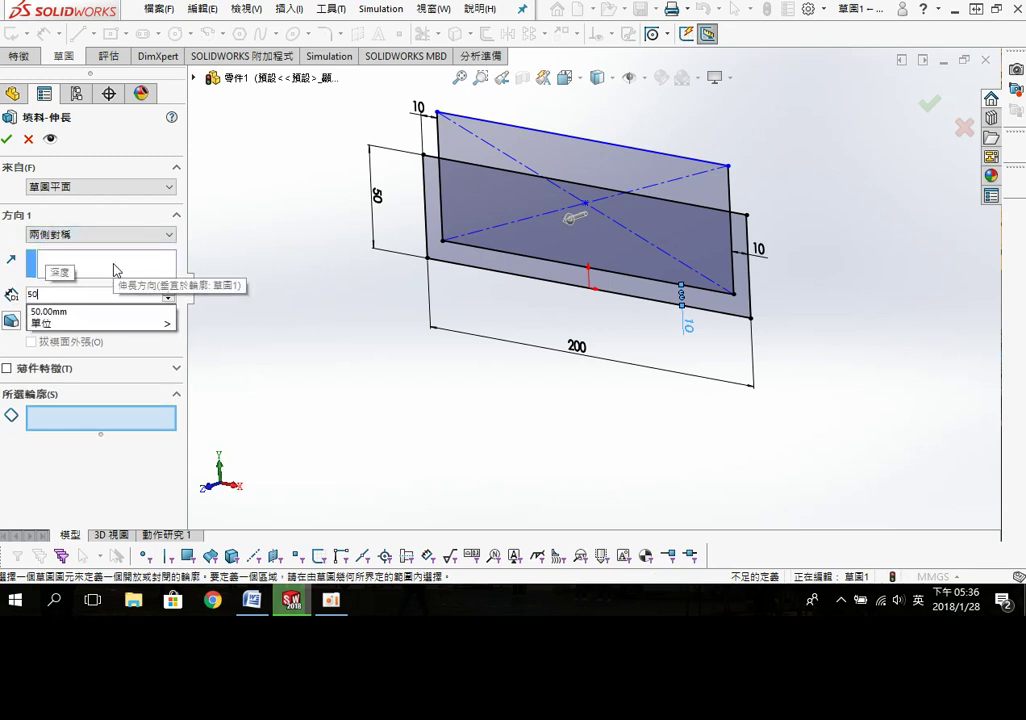
left_click(105, 418)
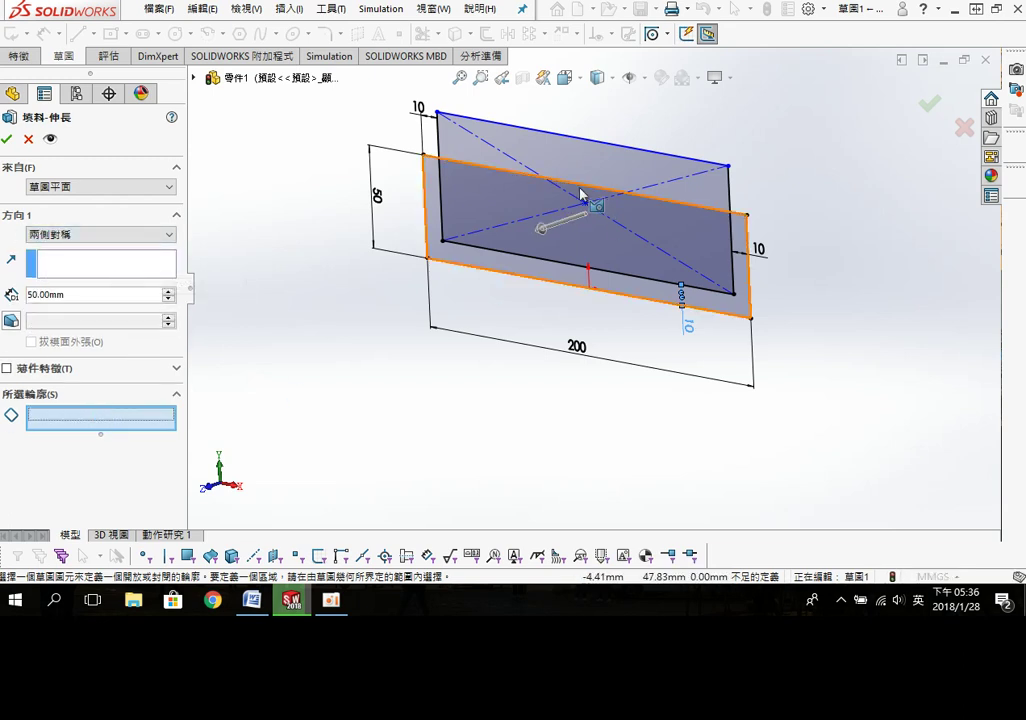
left_click(437, 243)
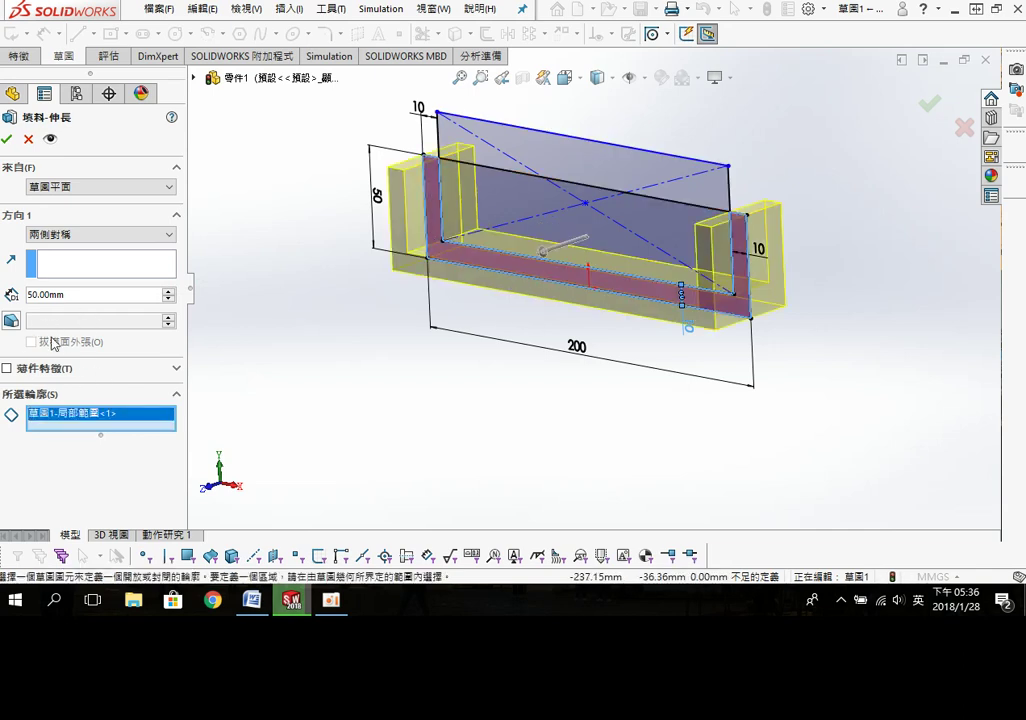
left_click(7, 141)
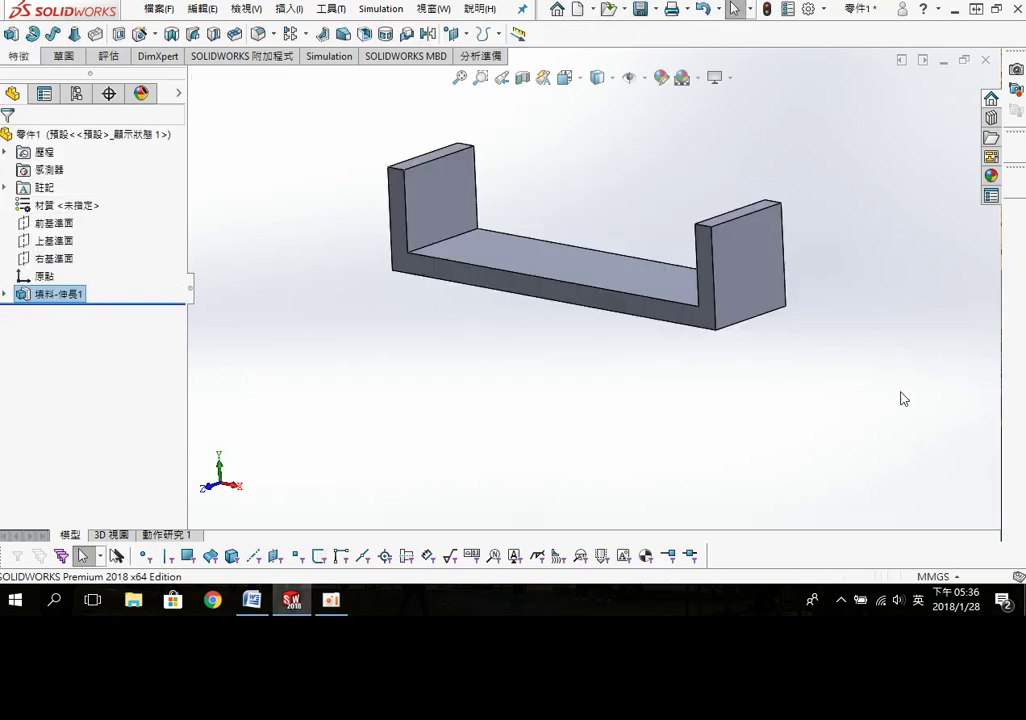
left_click(777, 272)
Step: Open a sketch on the right end face, viewed normal to it in wireframe
left_click(824, 218)
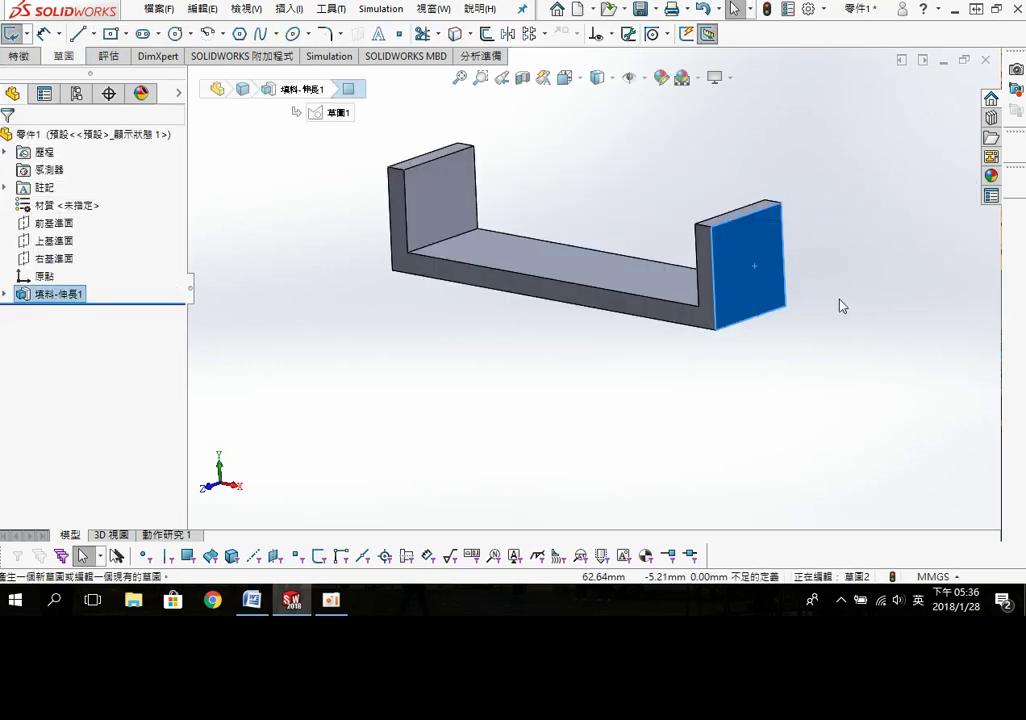
key("s")
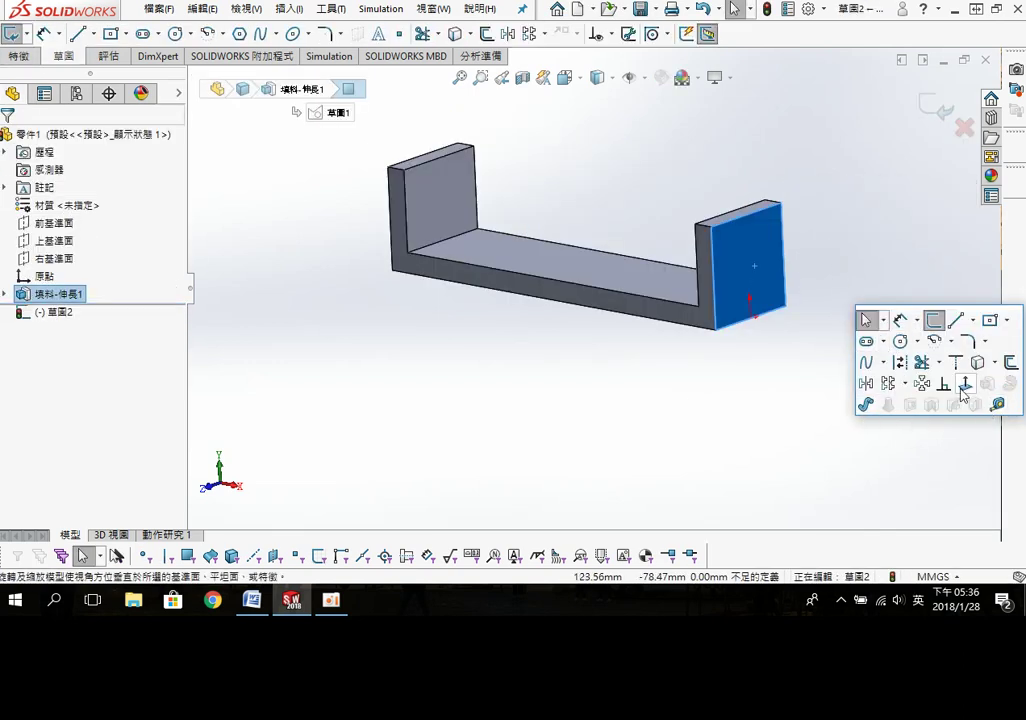
scroll(825, 344, "down", 3)
key("ctrl+8")
left_click(932, 392)
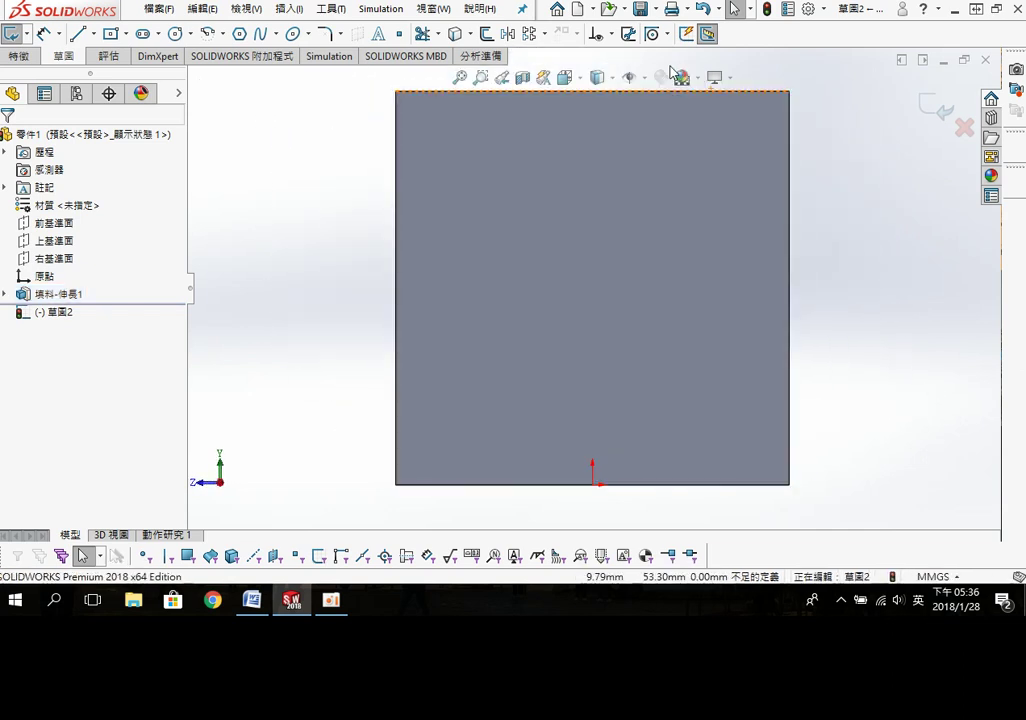
left_click(612, 84)
left_click(598, 176)
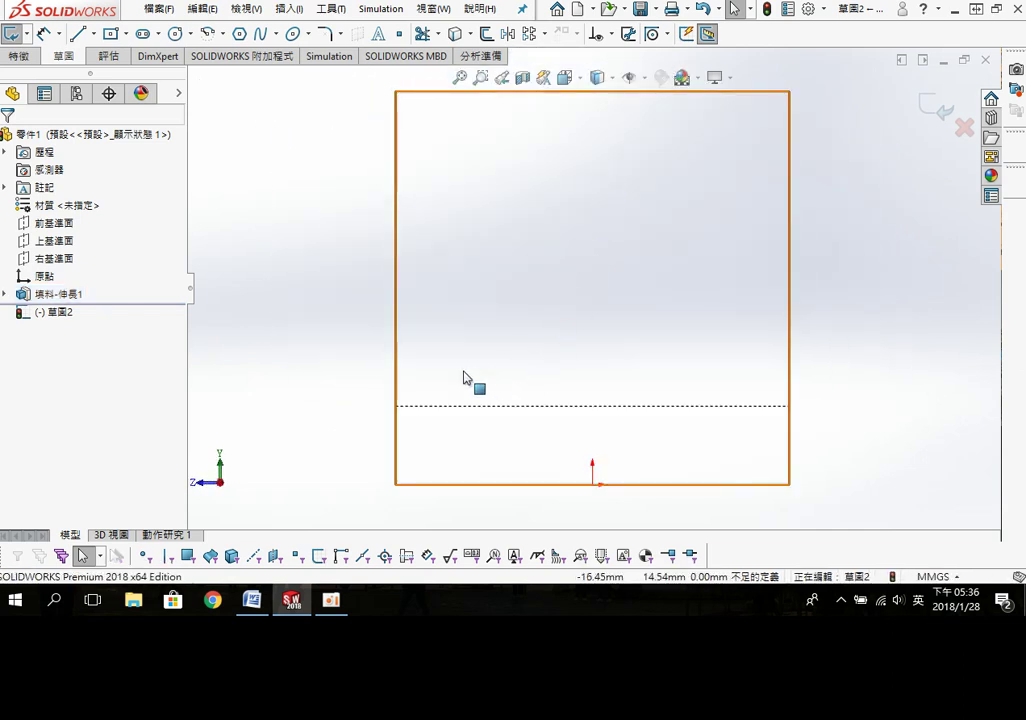
Step: Draw a diagonal construction centreline from the face's left edge to its top-right corner
key("s")
left_click(599, 354)
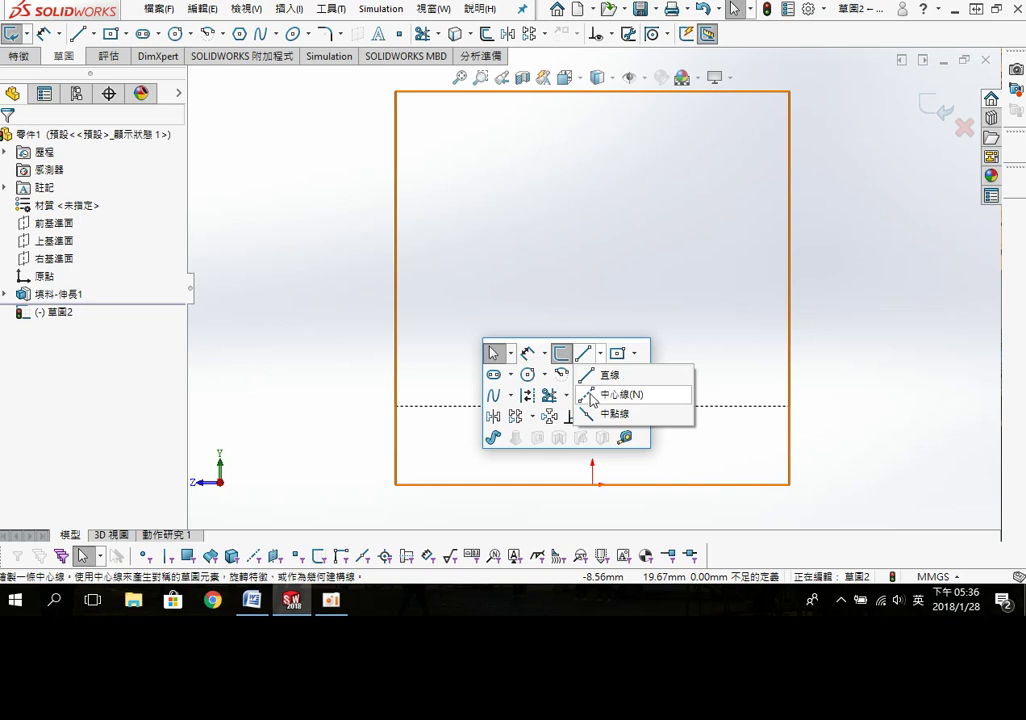
left_click(605, 373)
left_click(397, 406)
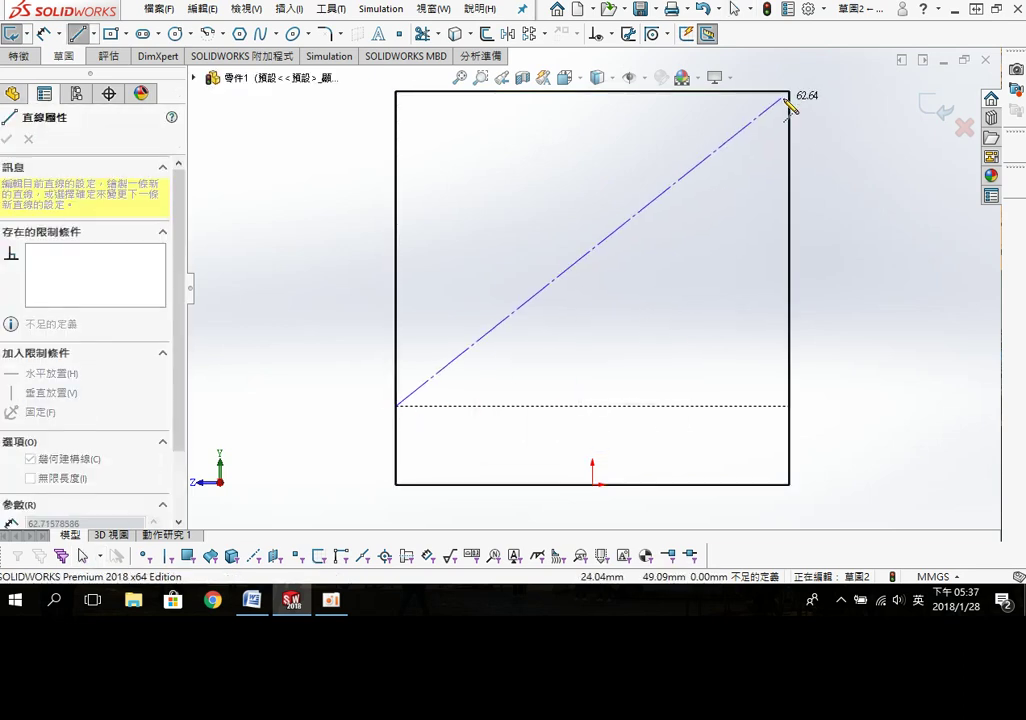
left_click(789, 92)
Step: Add a 10 mm diameter circle centred on the centreline's midpoint
key("s")
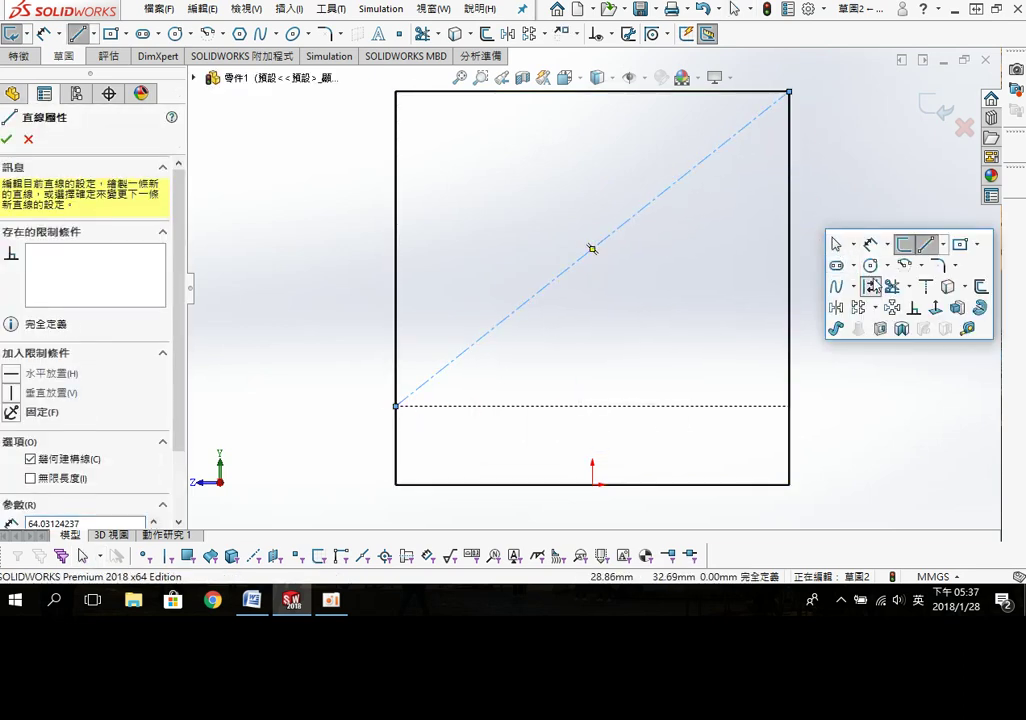
left_click(871, 268)
left_click(593, 248)
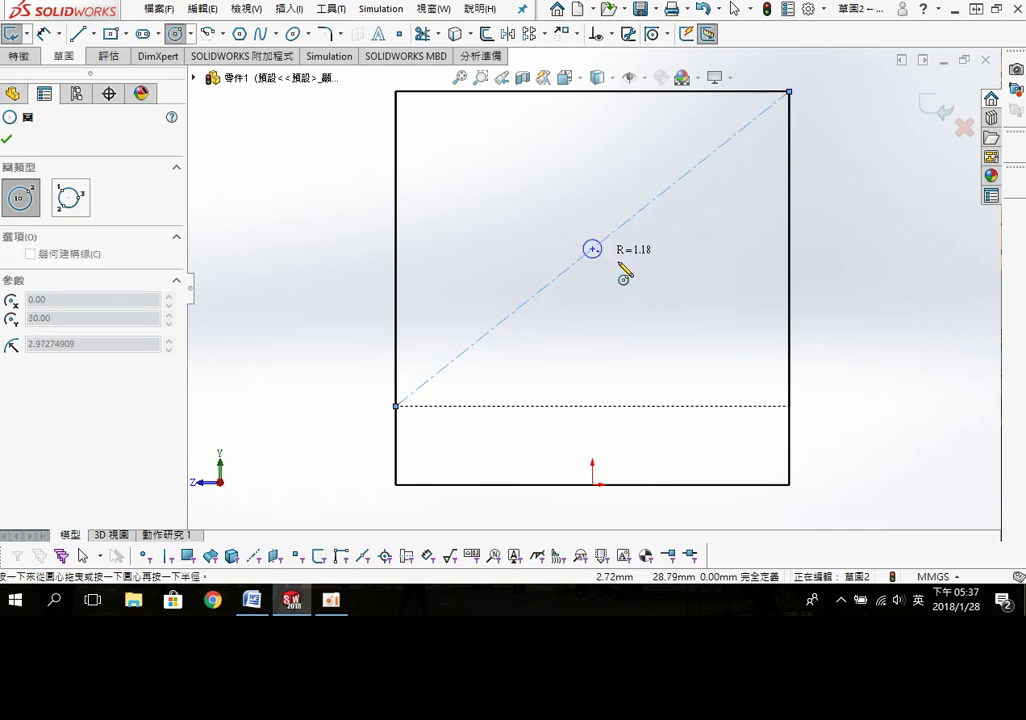
key("s")
left_click(760, 283)
left_click(658, 236)
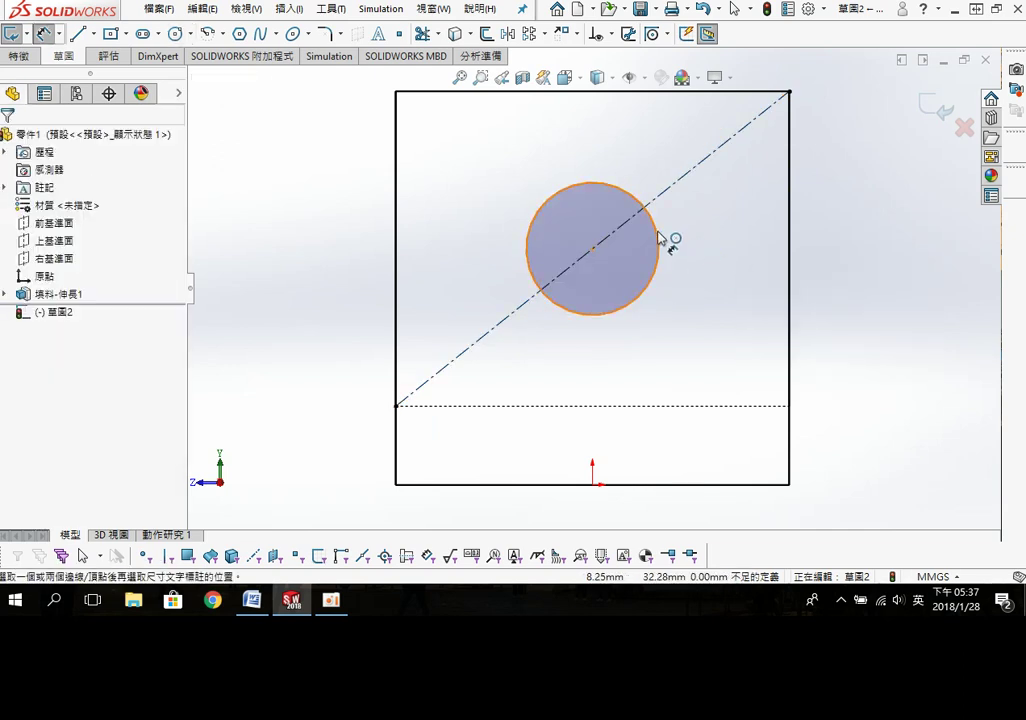
left_click(832, 196)
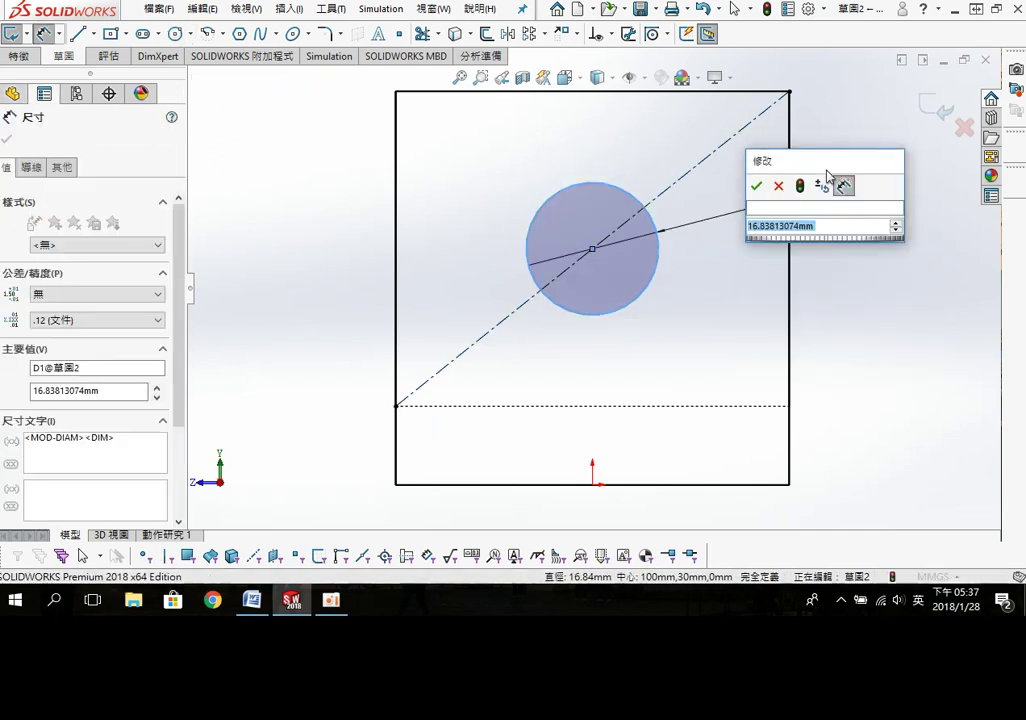
key("Return")
scroll(763, 344, "up", 3)
mouse_move(786, 309)
middle_mouse_down()
mouse_move(840, 313)
mouse_move(824, 419)
middle_mouse_up()
Step: Cut the circle Through All to make holes in both end walls
key("s")
left_click(884, 399)
left_click(100, 236)
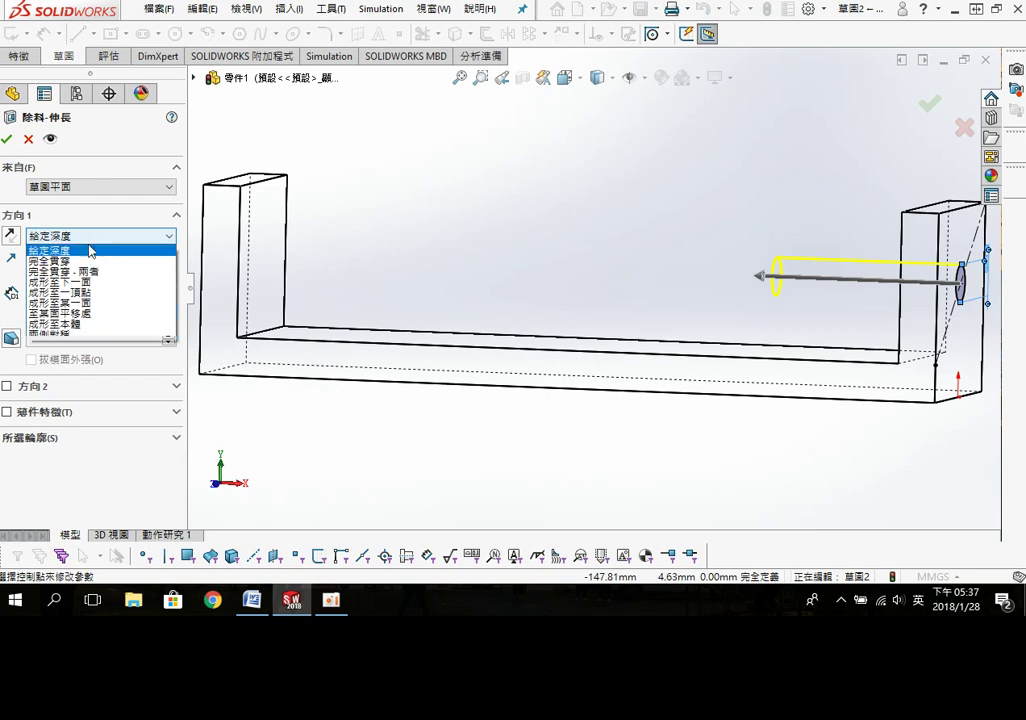
left_click(70, 259)
left_click(6, 139)
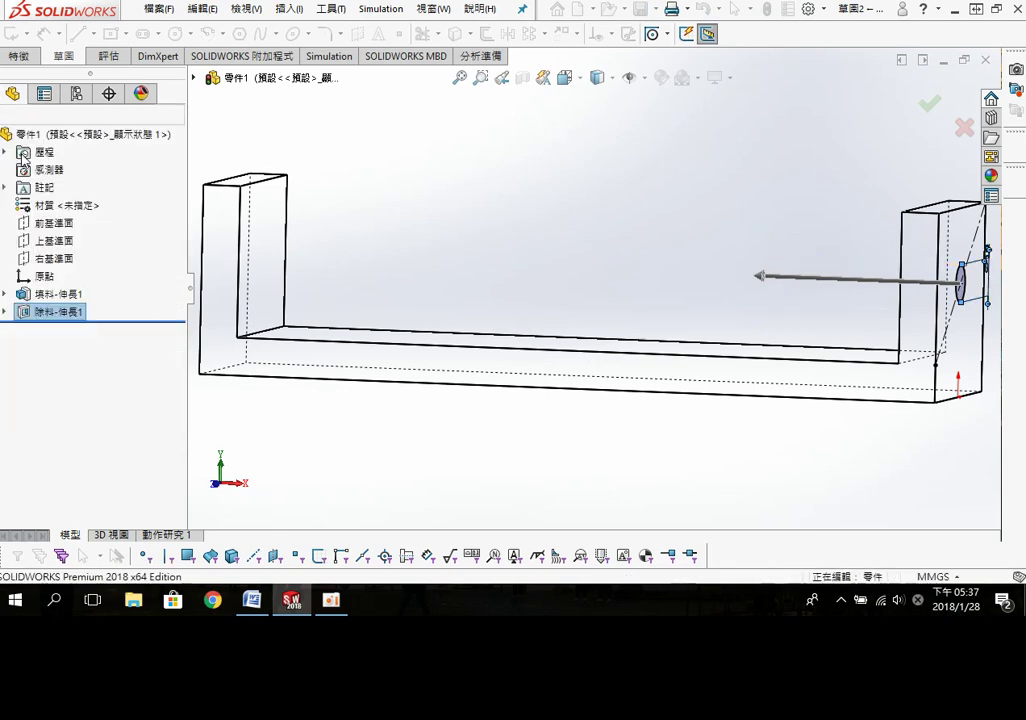
left_click(602, 126)
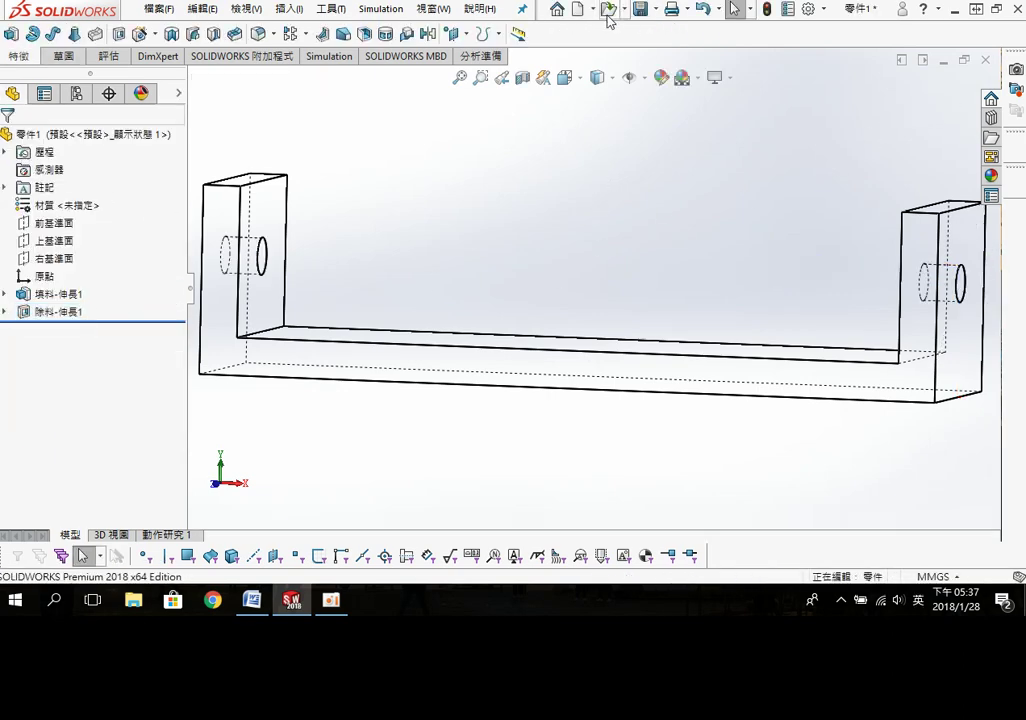
Step: Save the part as base in the Solidworks練習\11 folder
key("ctrl+s")
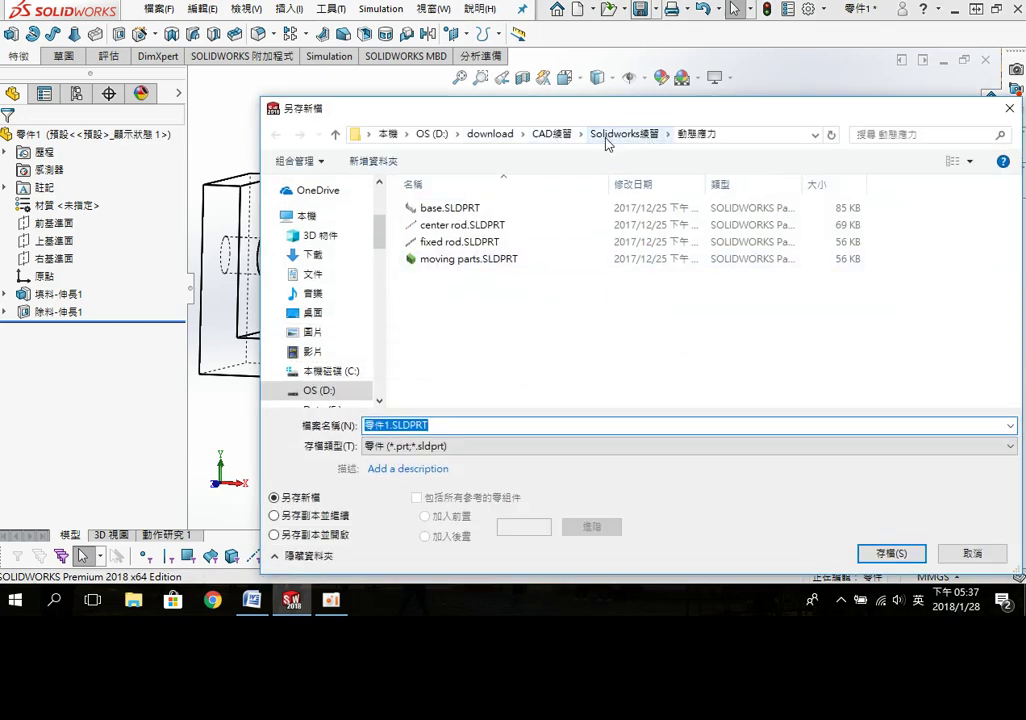
left_click(620, 134)
double_click(424, 207)
left_click(466, 425)
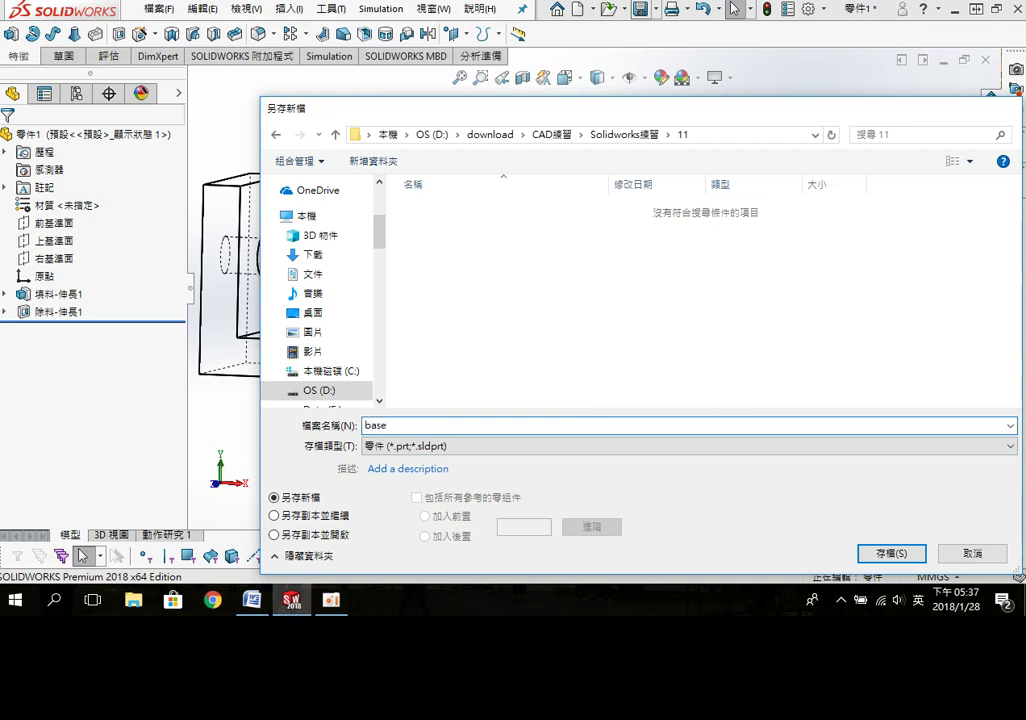
key("Return")
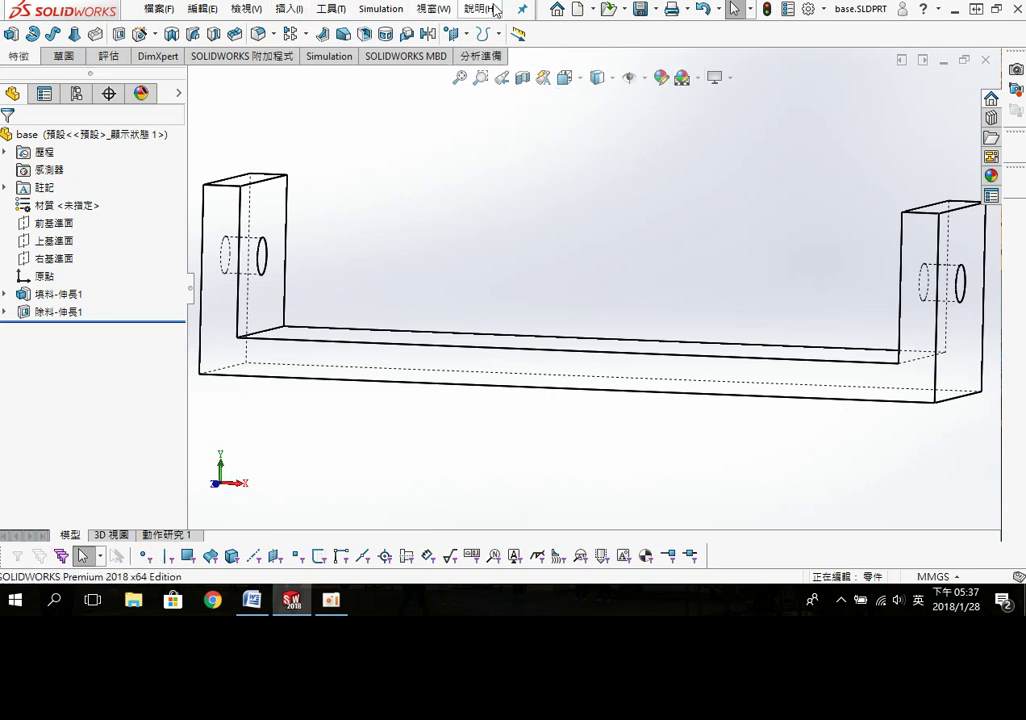
key("ctrl+n")
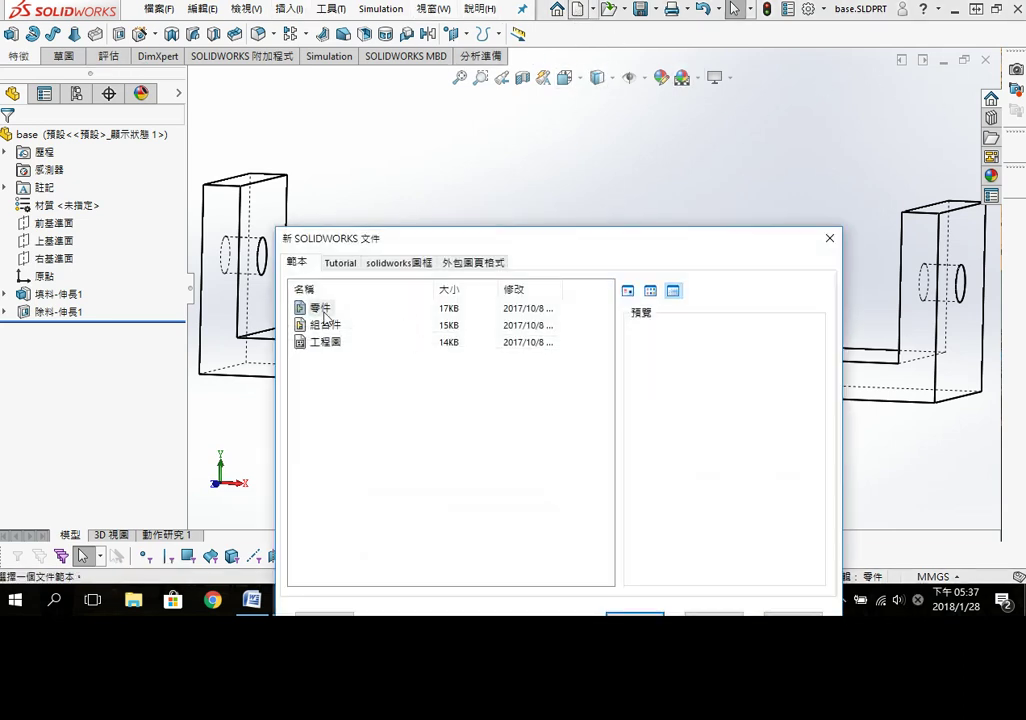
Step: In a new part, sketch a 10 mm diameter circle at the origin on Front Plane
double_click(321, 309)
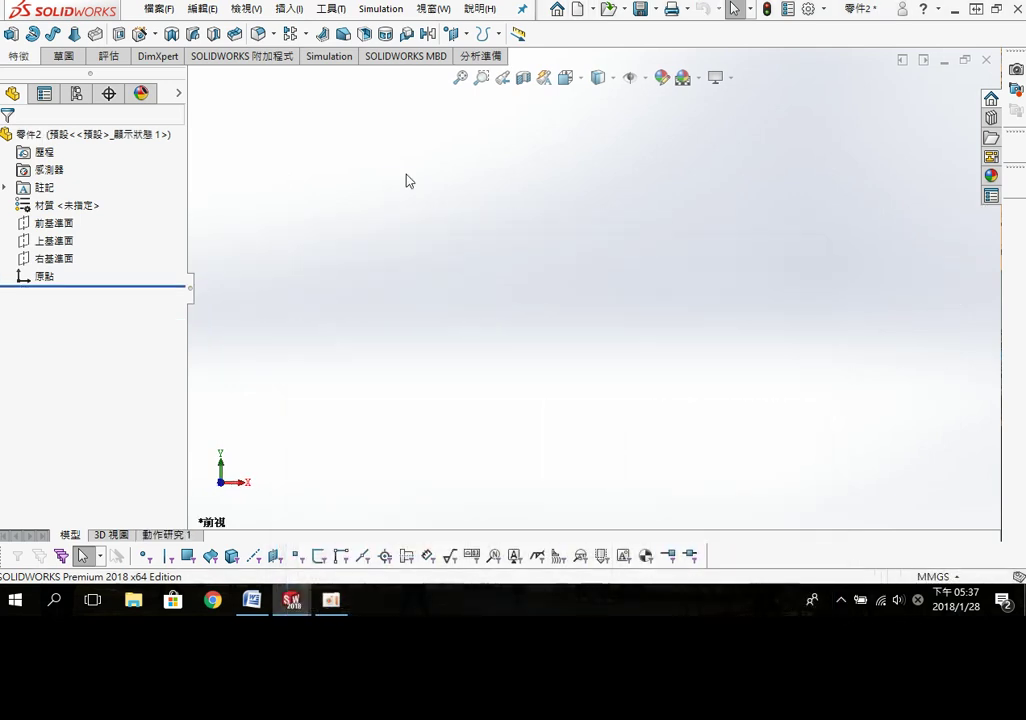
left_click(63, 222)
left_click(61, 198)
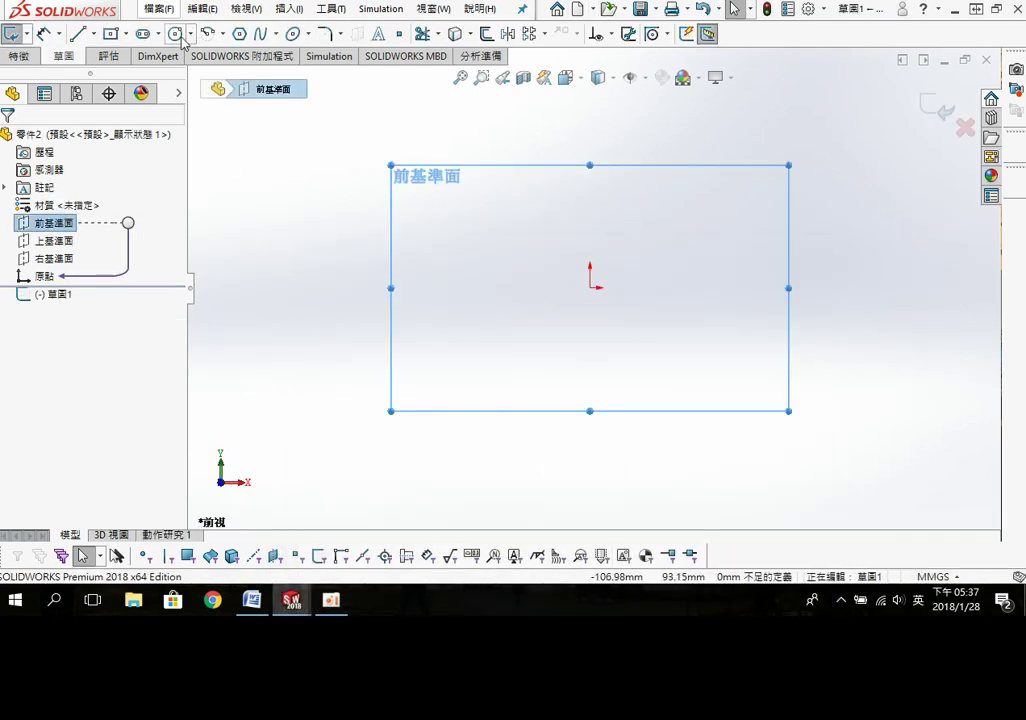
left_click(177, 35)
left_click(591, 288)
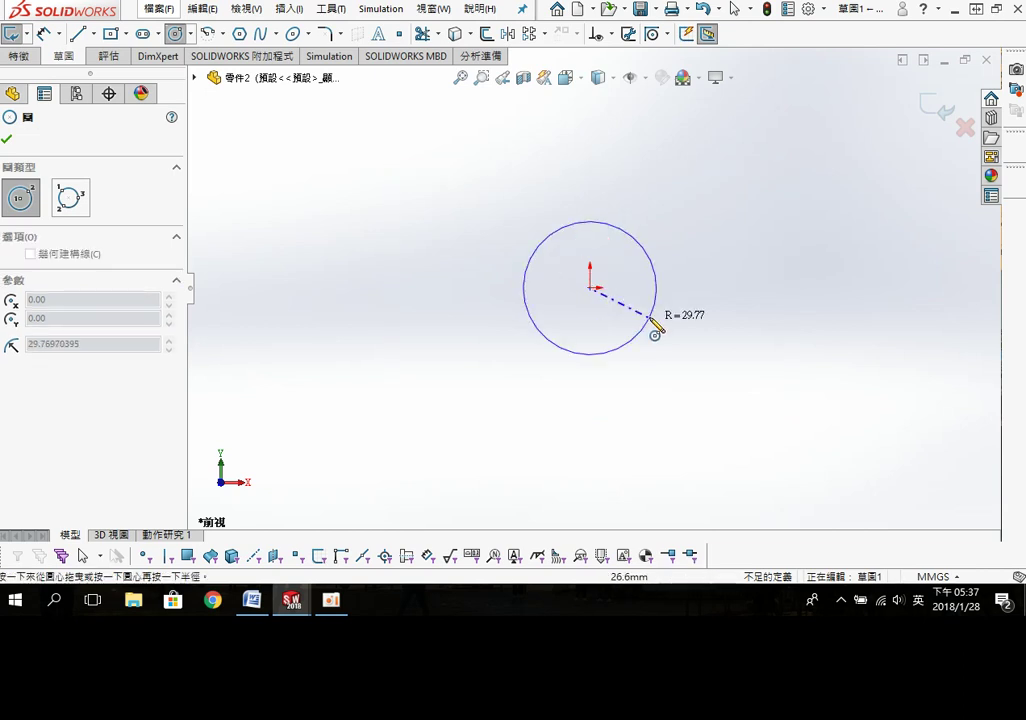
left_click(649, 319)
key("Escape")
left_click(643, 254)
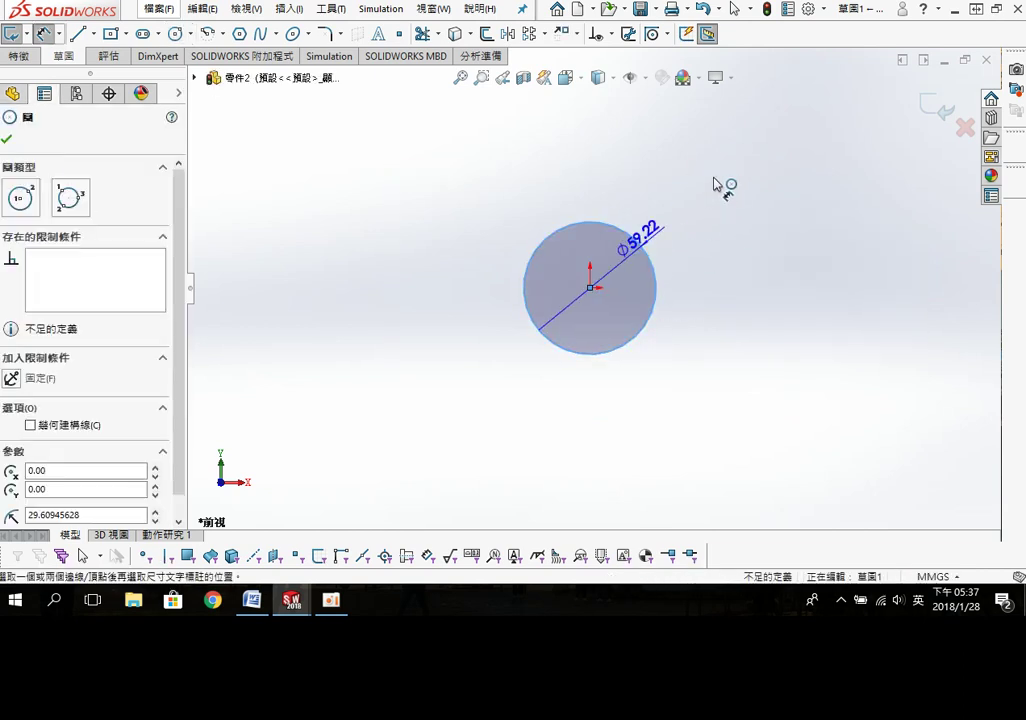
left_click(745, 180)
type("10")
key("Return")
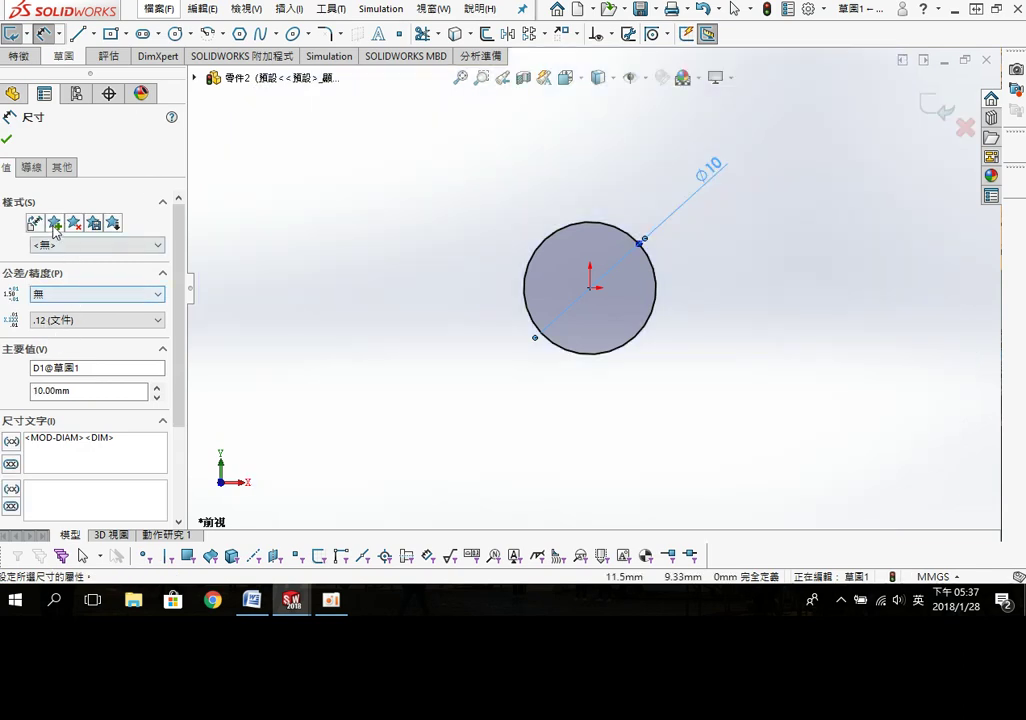
Step: Extrude the circle 200 mm mid-plane into a rod
key("s")
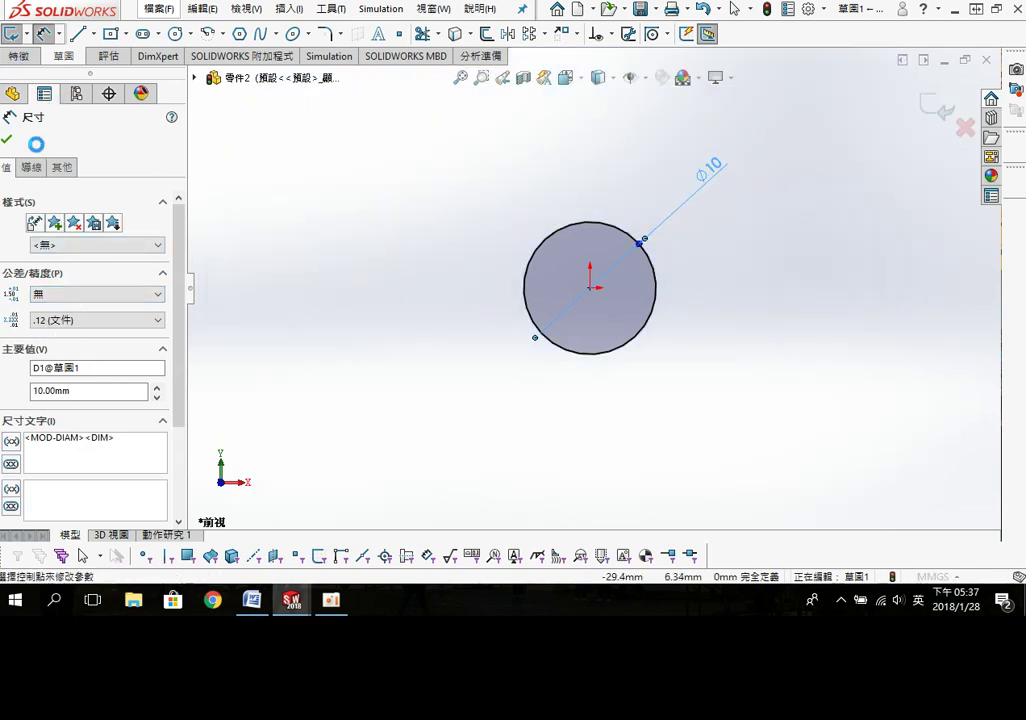
left_click(100, 236)
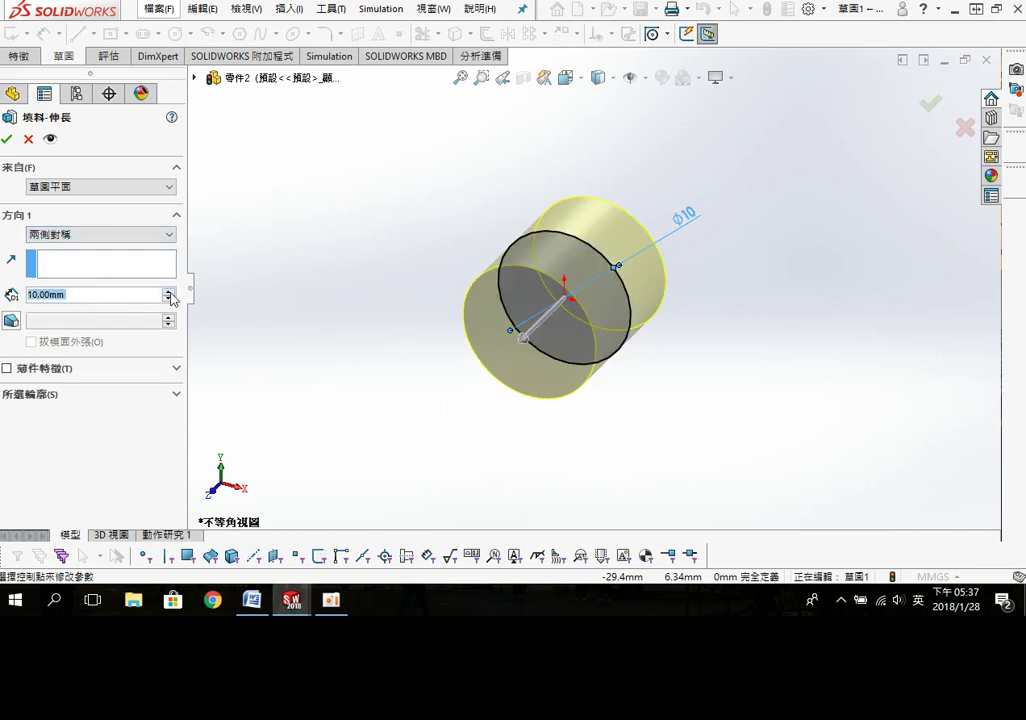
type("200")
key("Return")
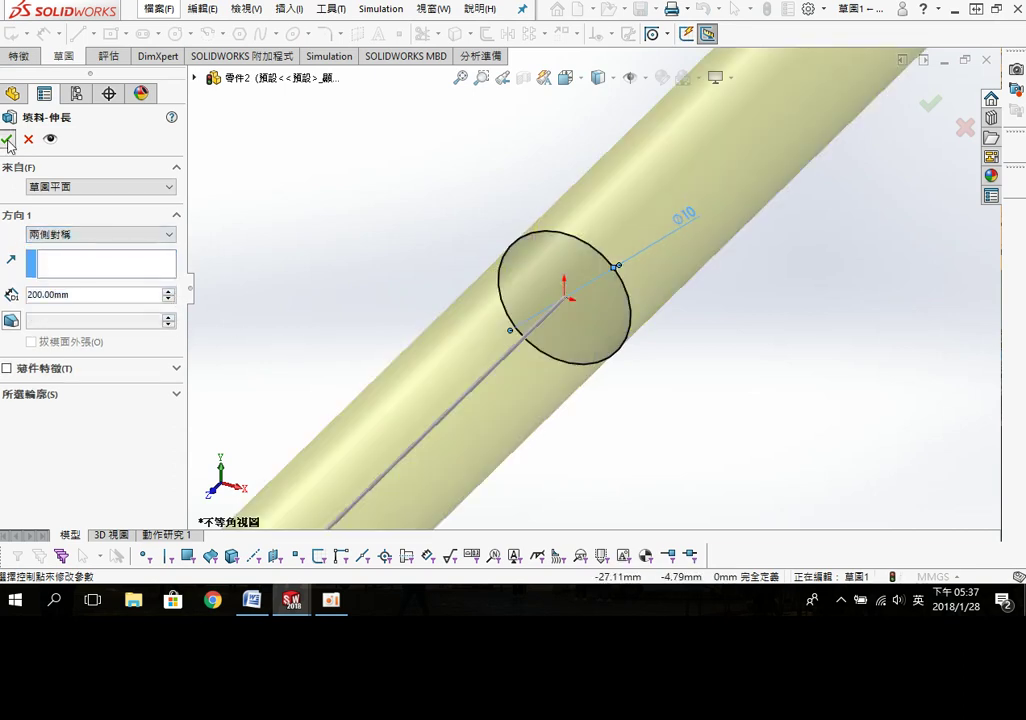
left_click(7, 139)
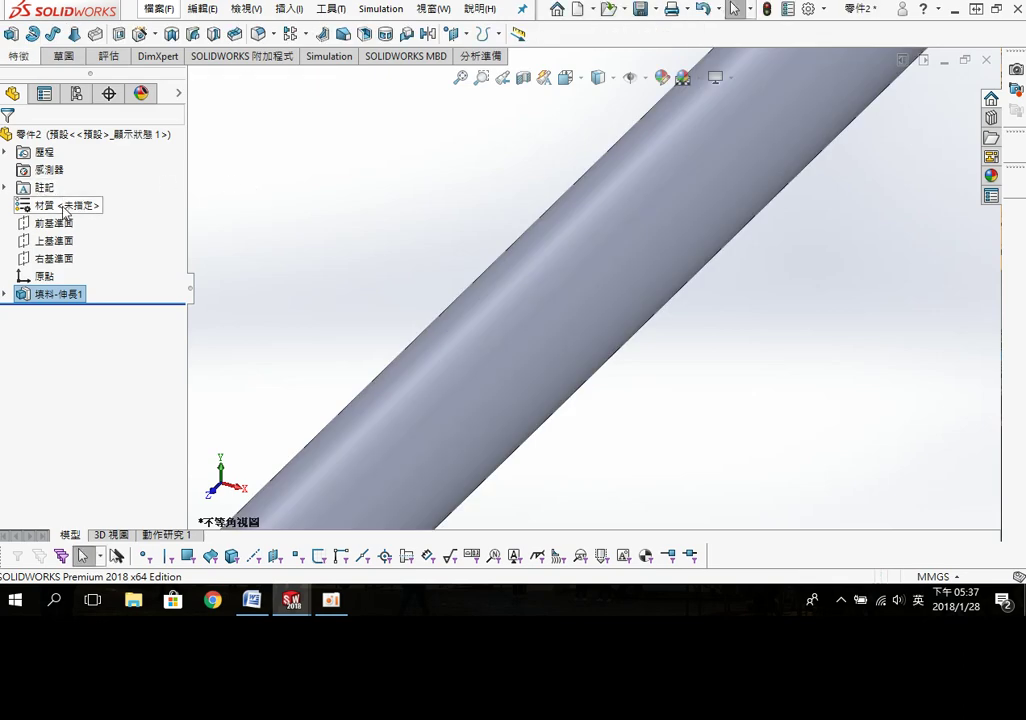
Step: Assign AISI 304 steel as the rod's material
right_click(64, 210)
left_click(130, 228)
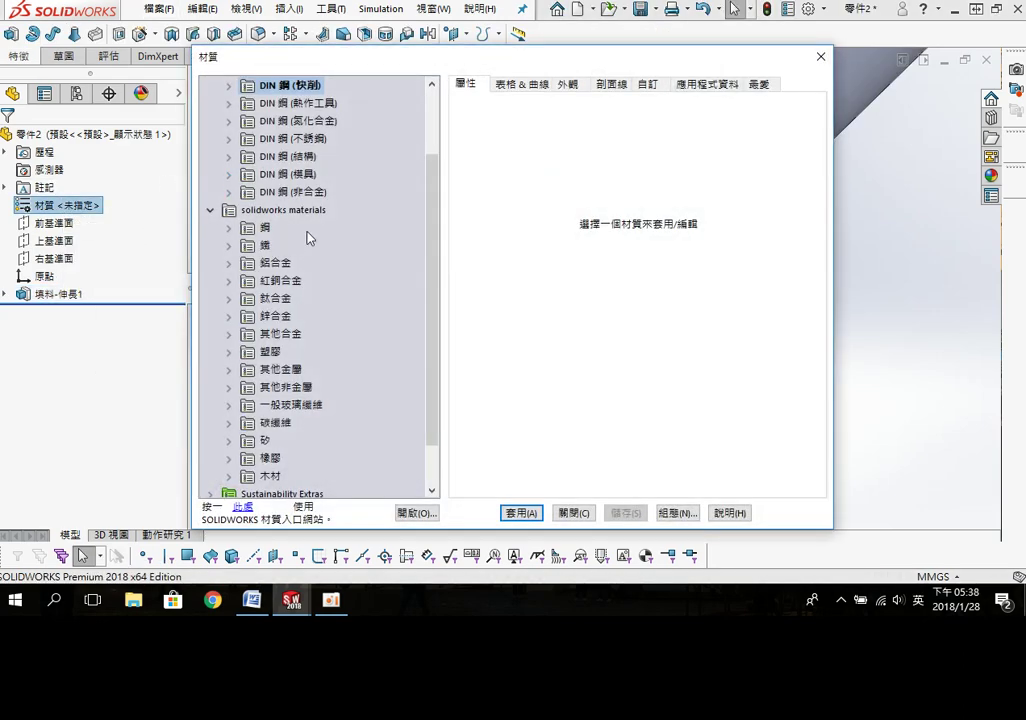
left_click(228, 227)
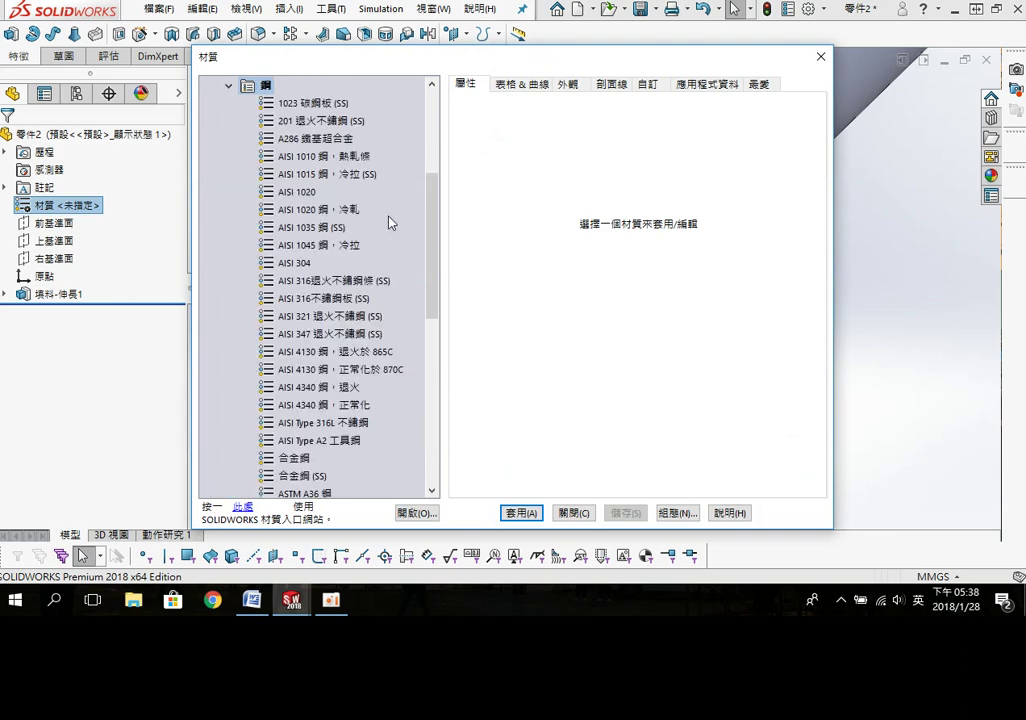
left_click(300, 262)
left_click(521, 512)
left_click(575, 513)
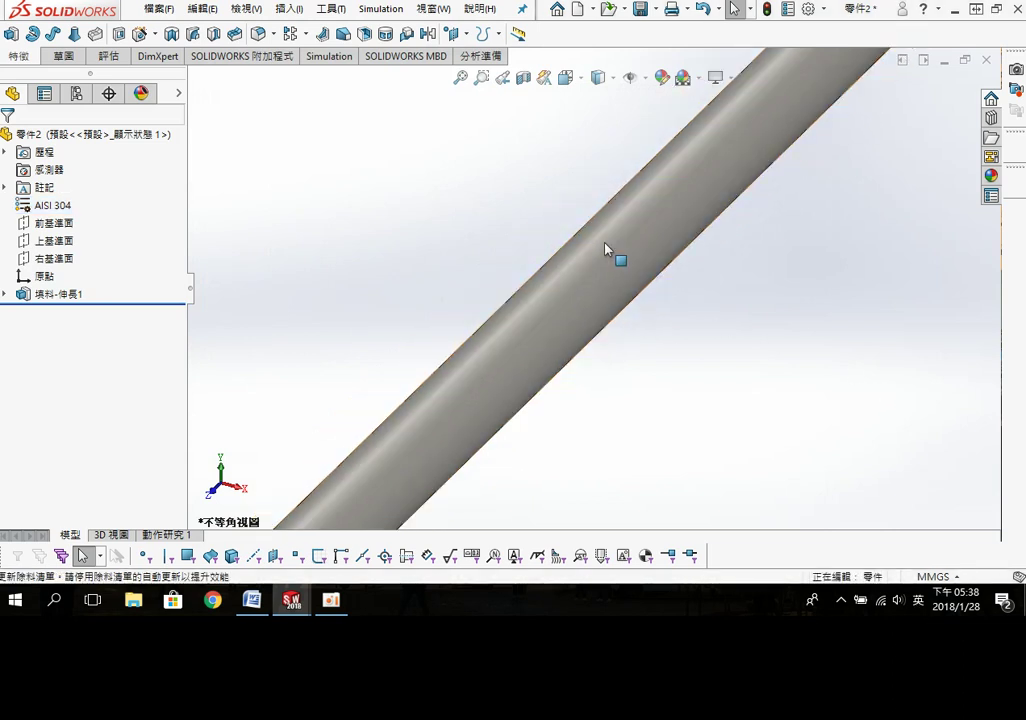
Step: Colour the rod bright green and save it as center road in folder 11
right_click(108, 143)
mouse_move(146, 342)
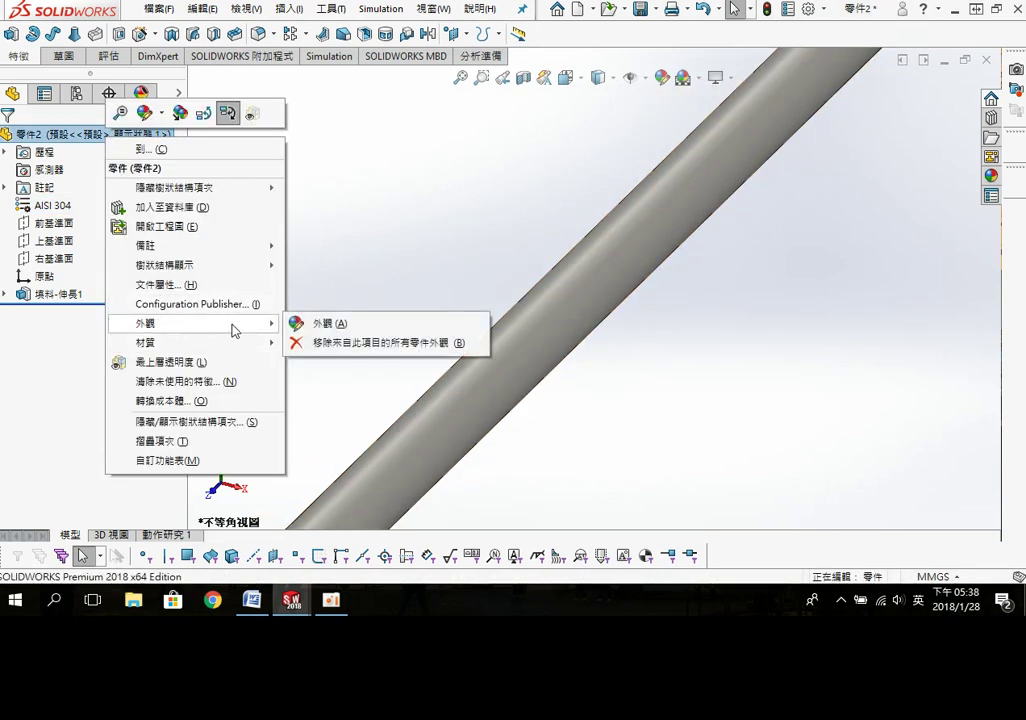
left_click(295, 323)
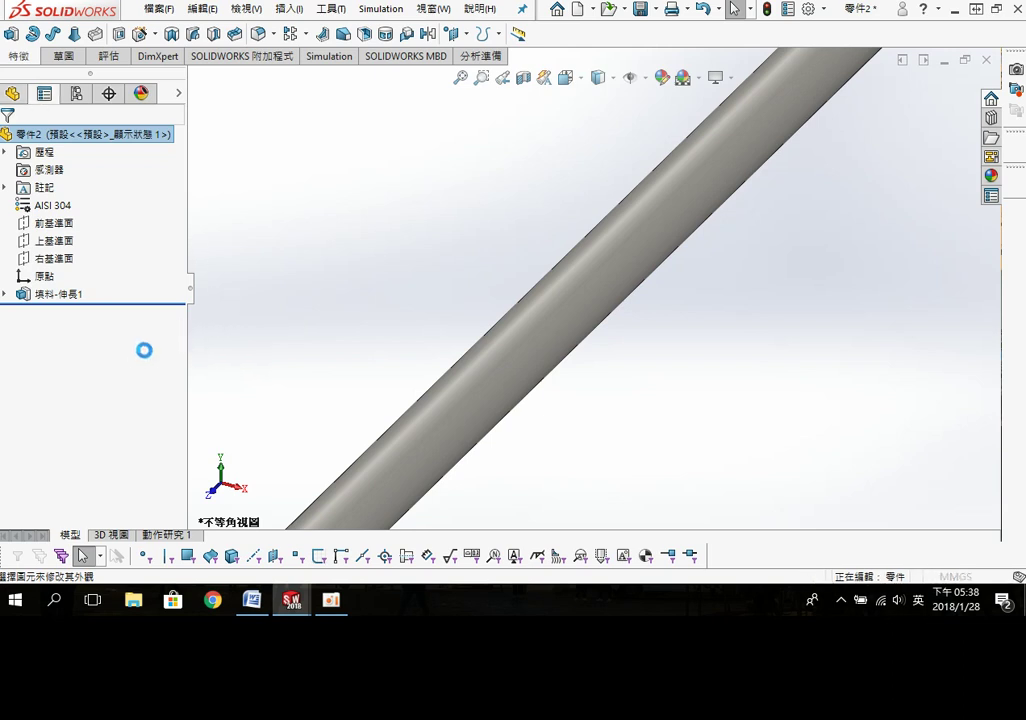
left_click(179, 481)
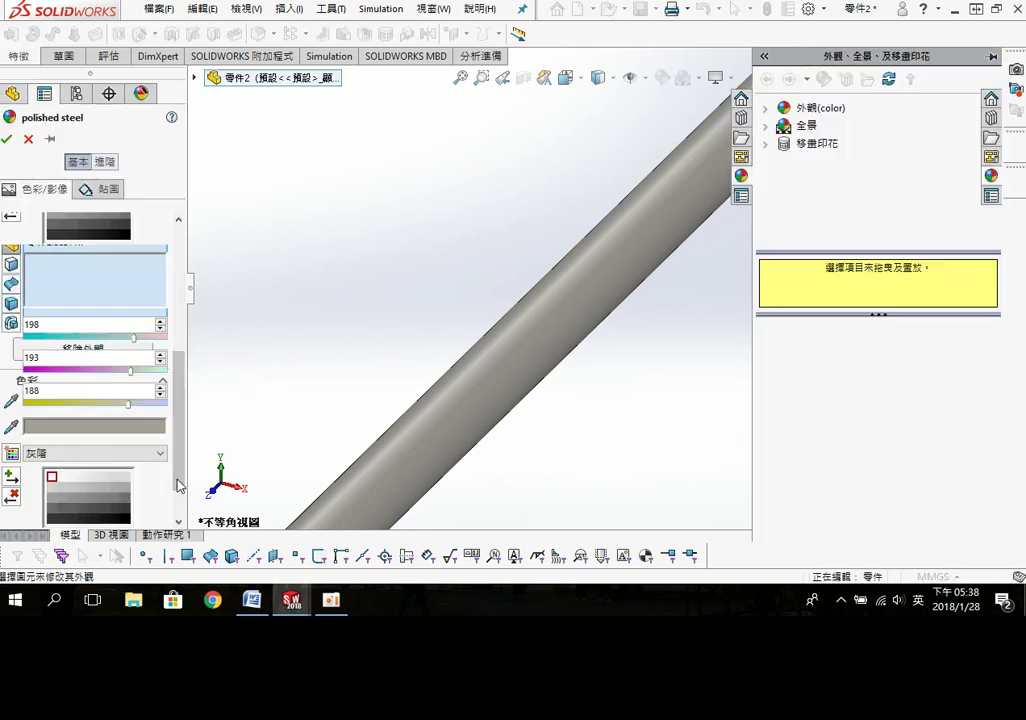
left_click(76, 273)
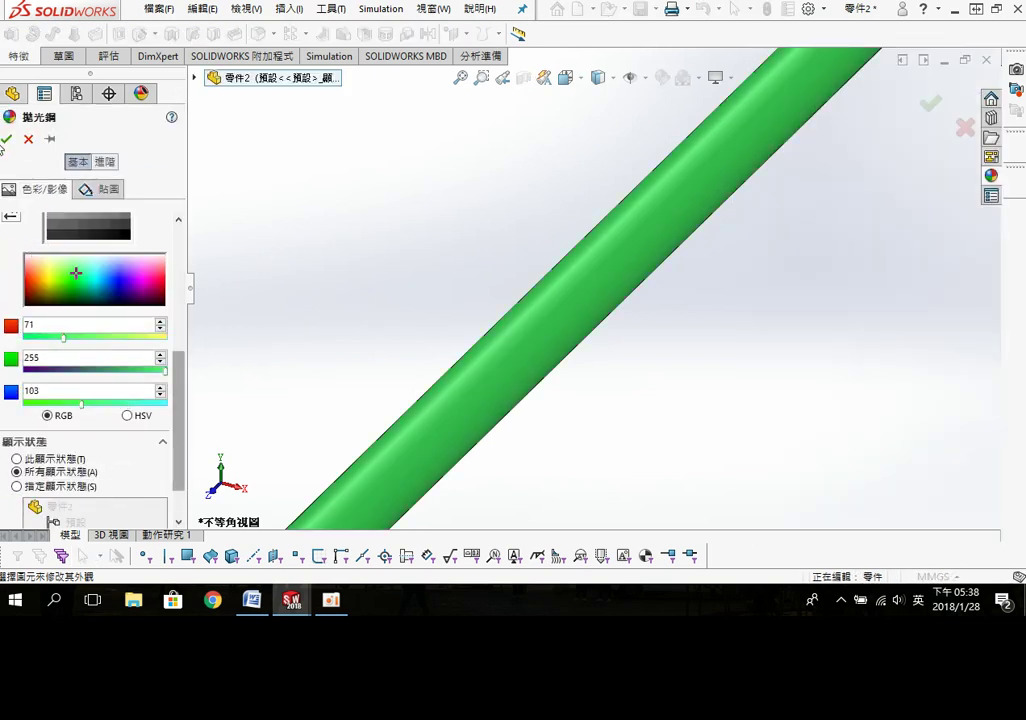
left_click(8, 139)
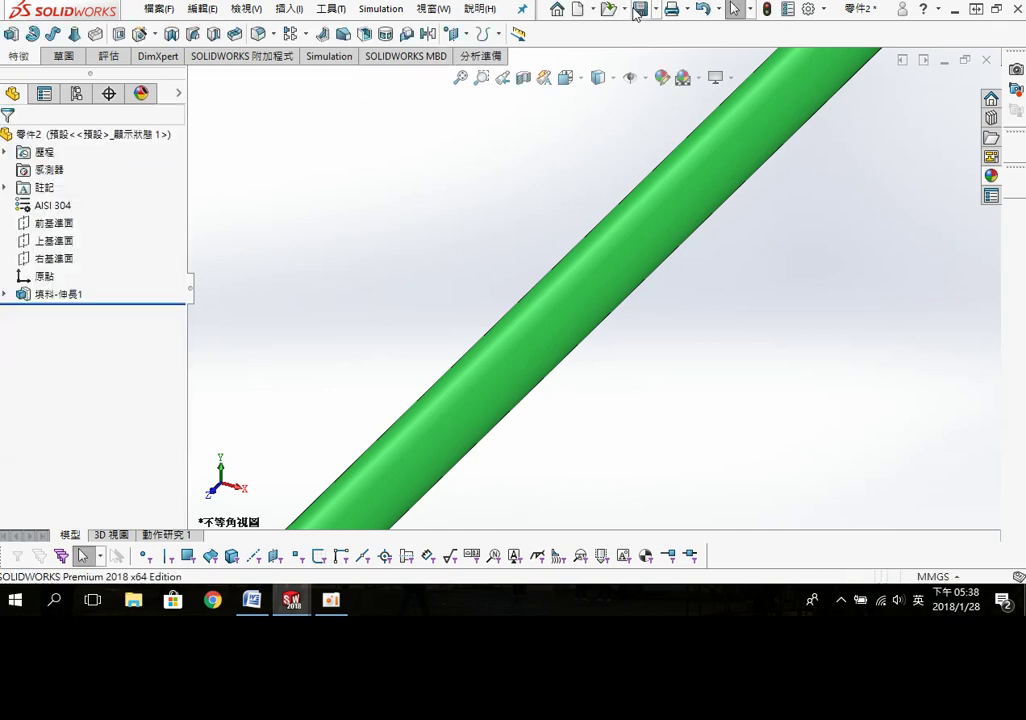
left_click(637, 12)
type("center road")
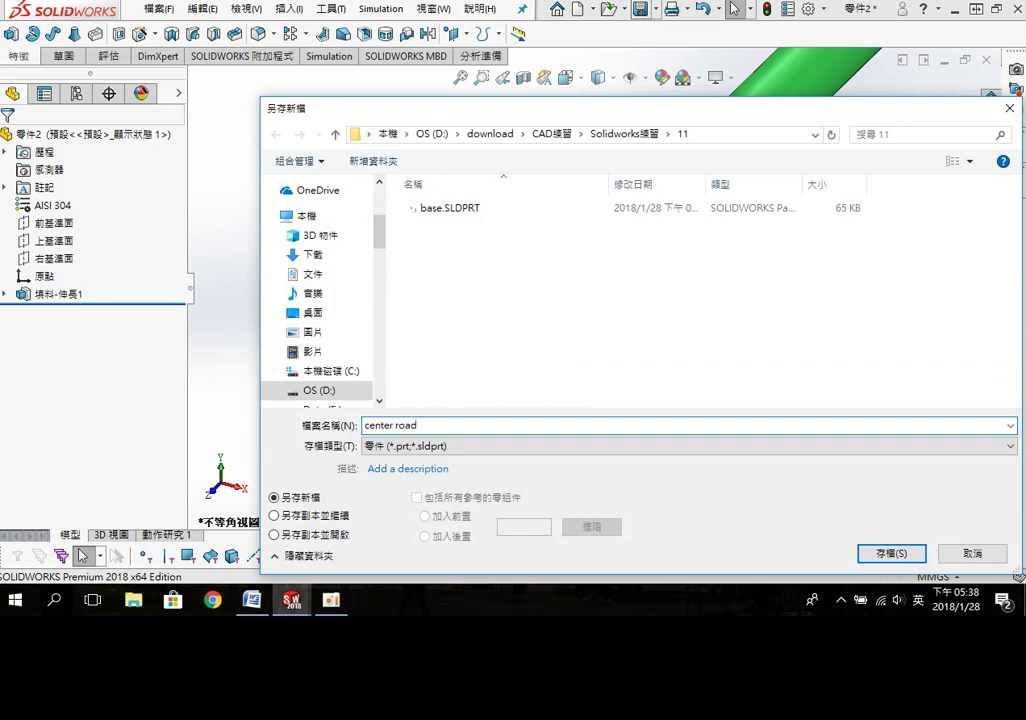
key("Return")
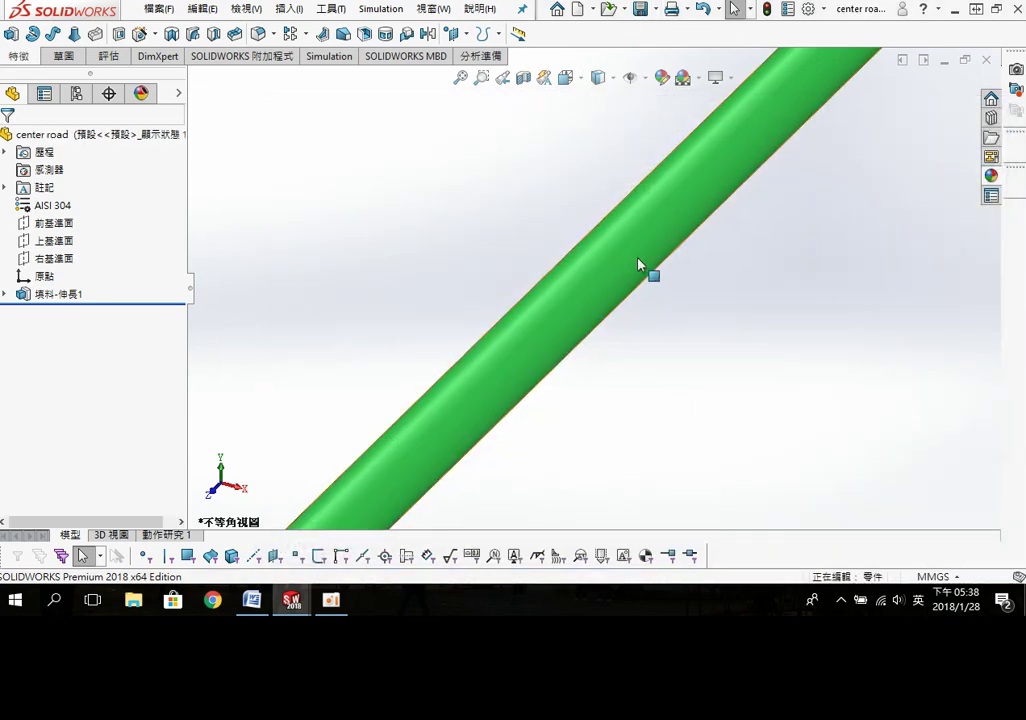
Step: Start a sketch on the Top Plane and draw a small circle at the rod's end
key("f")
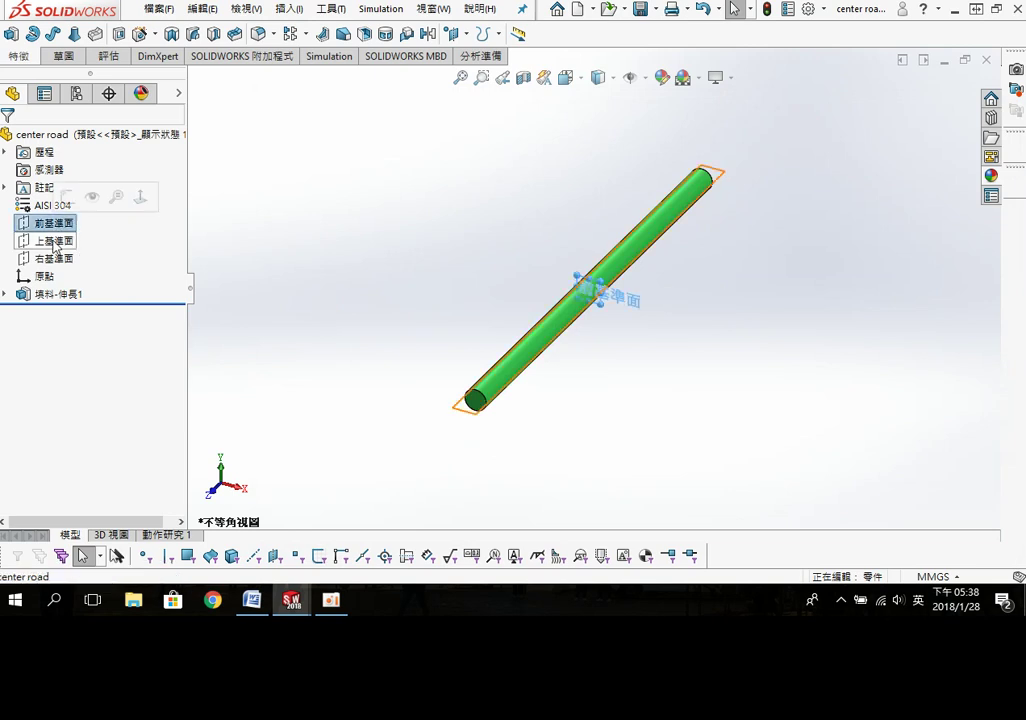
left_click(55, 241)
left_click(73, 217)
key("s")
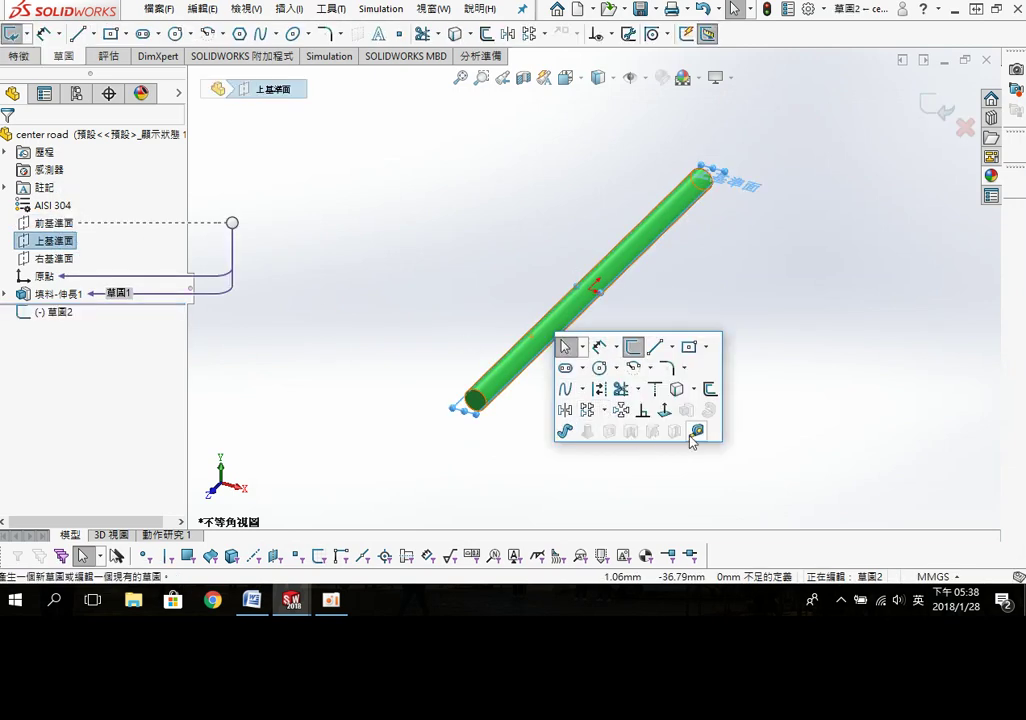
scroll(566, 415, "down", 5)
scroll(575, 385, "up", 1)
key("s")
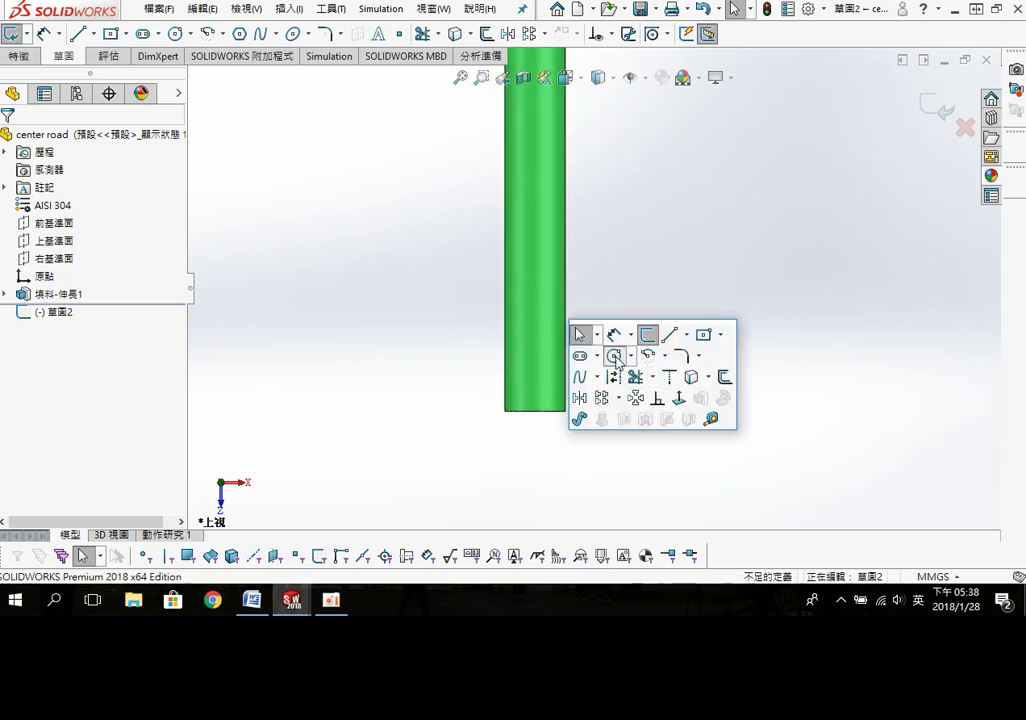
left_click(614, 356)
left_click(535, 375)
left_click(548, 392)
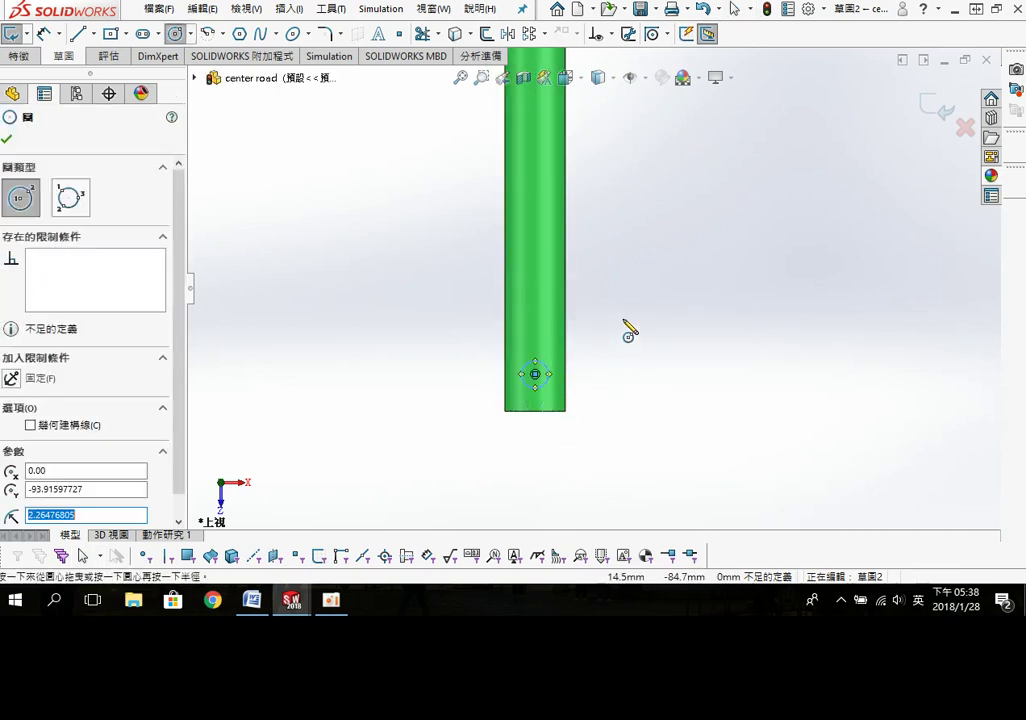
scroll(630, 332, "up", 3)
scroll(652, 231, "up", 2)
key("Escape")
scroll(600, 231, "down", 1)
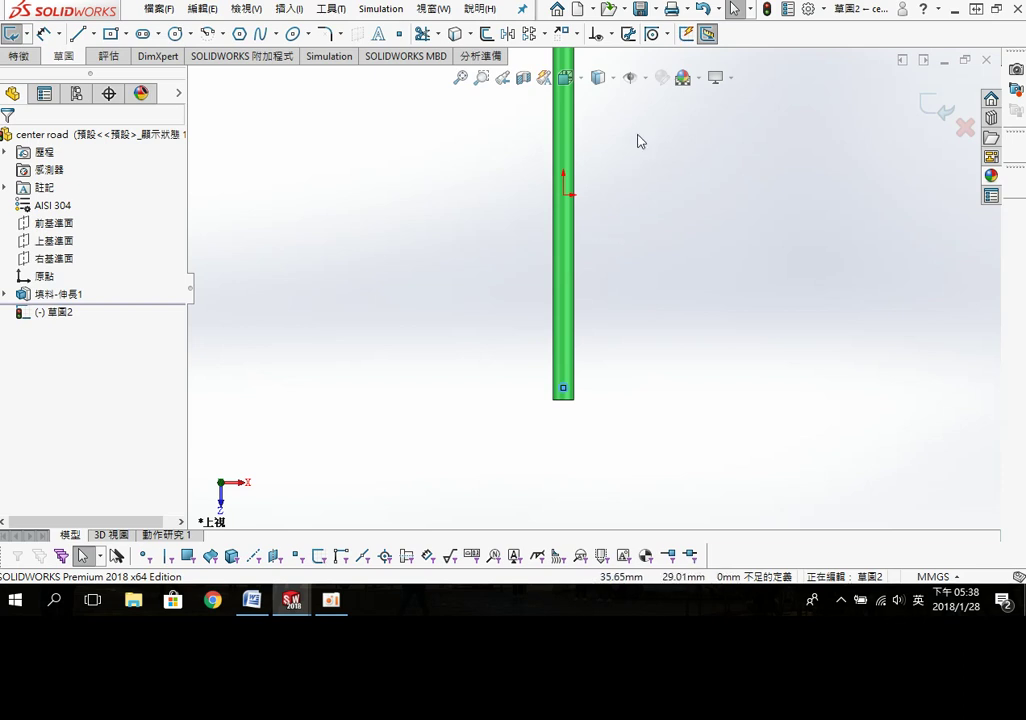
key("s")
Step: Add a Vertical relation between the origin and the rod's bottom sketch point
left_click(768, 237)
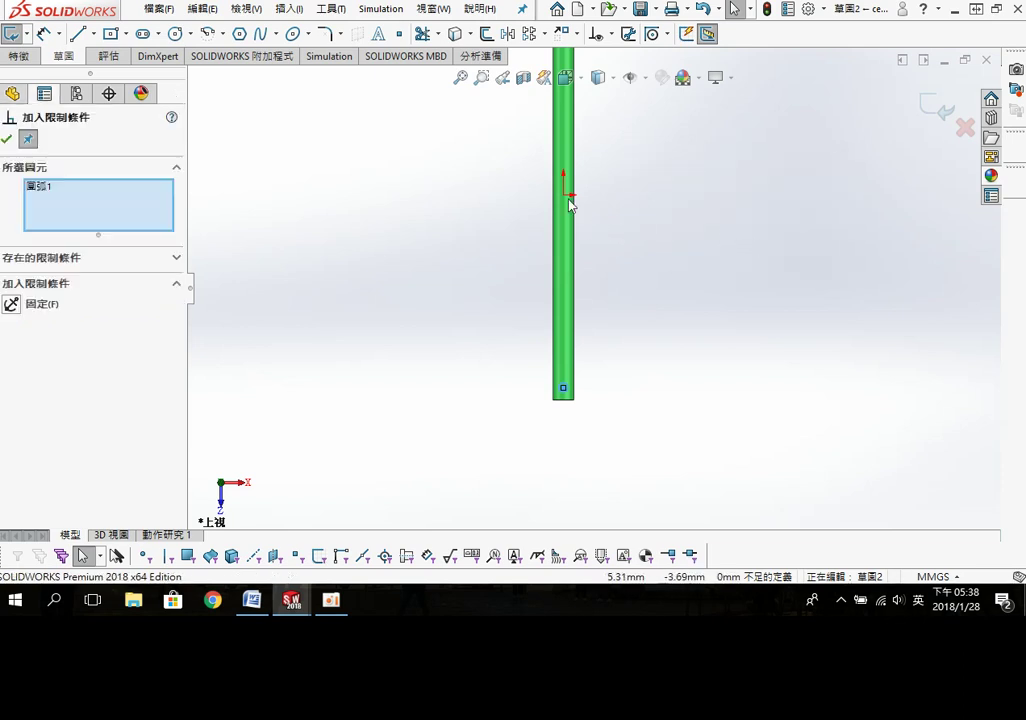
left_click(564, 194)
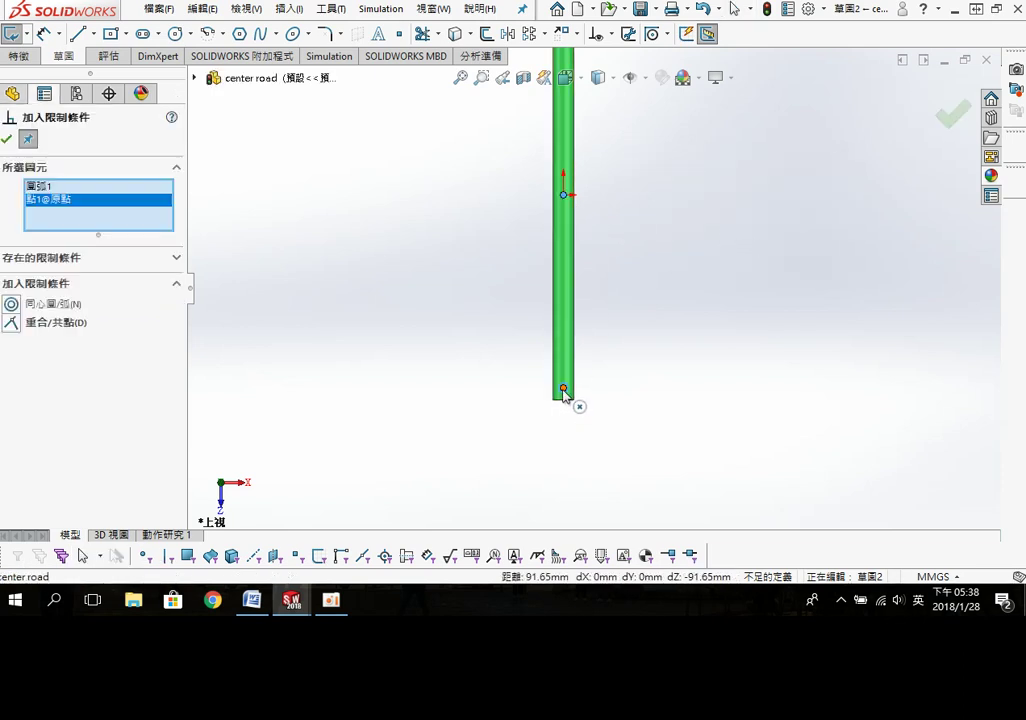
key("Escape")
scroll(614, 394, "down", 1)
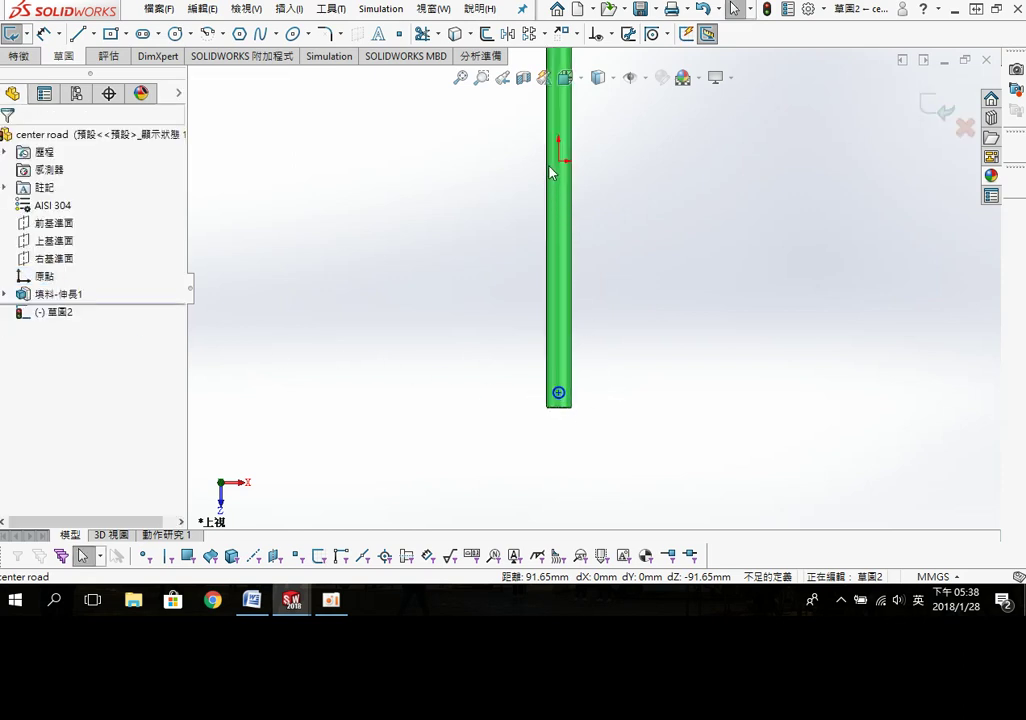
left_click(559, 161)
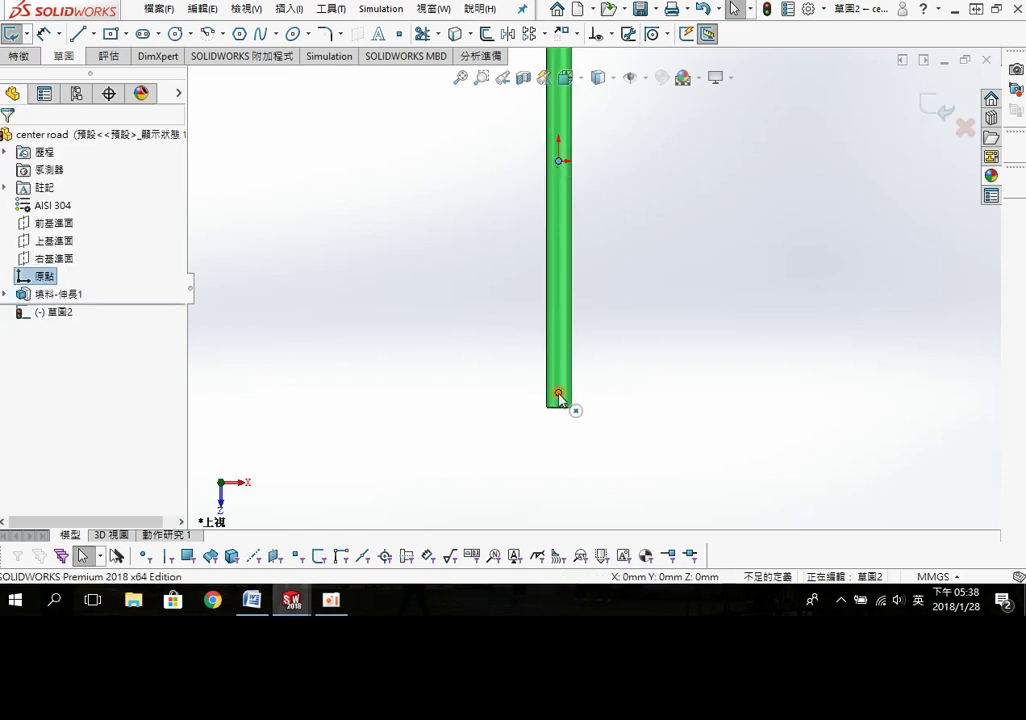
left_click(558, 393, "ctrl")
left_click(12, 324)
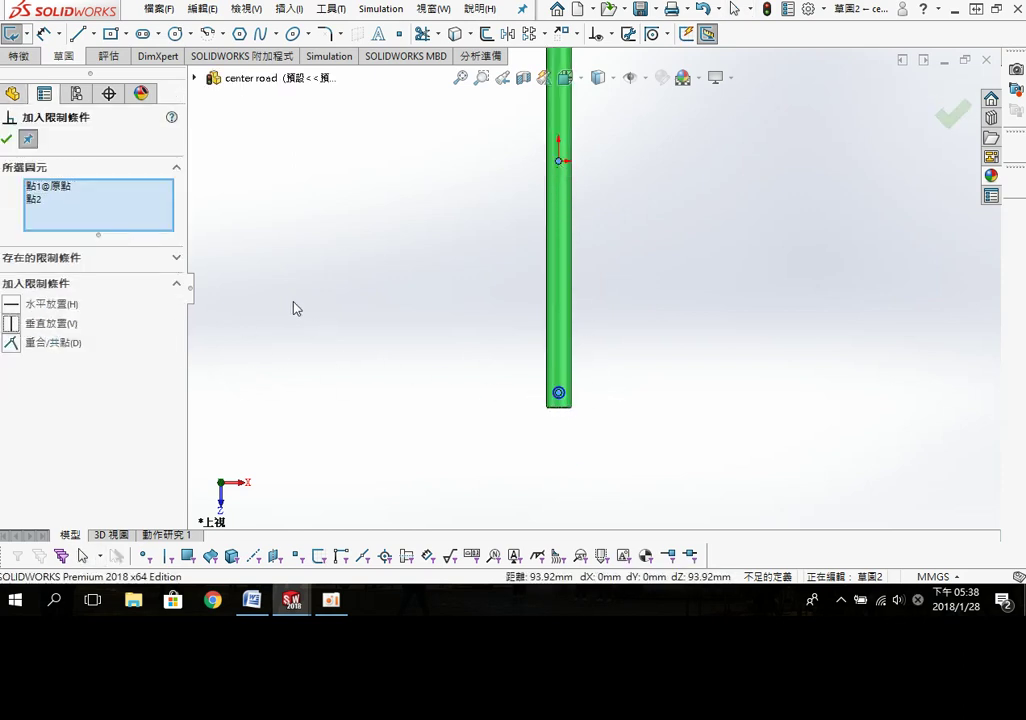
left_click(6, 139)
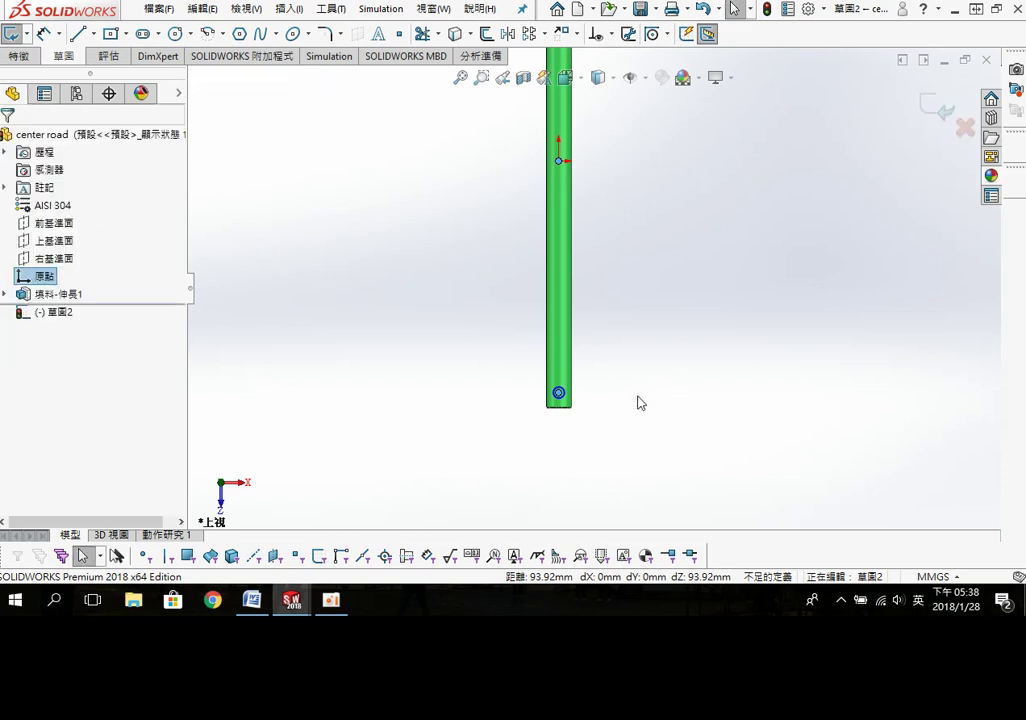
scroll(639, 403, "down", 3)
Step: Draw a Ø5 mm circle centred 5 mm from the rod's bottom edge
key("s")
left_click(593, 383)
left_click(497, 371)
left_click(597, 320)
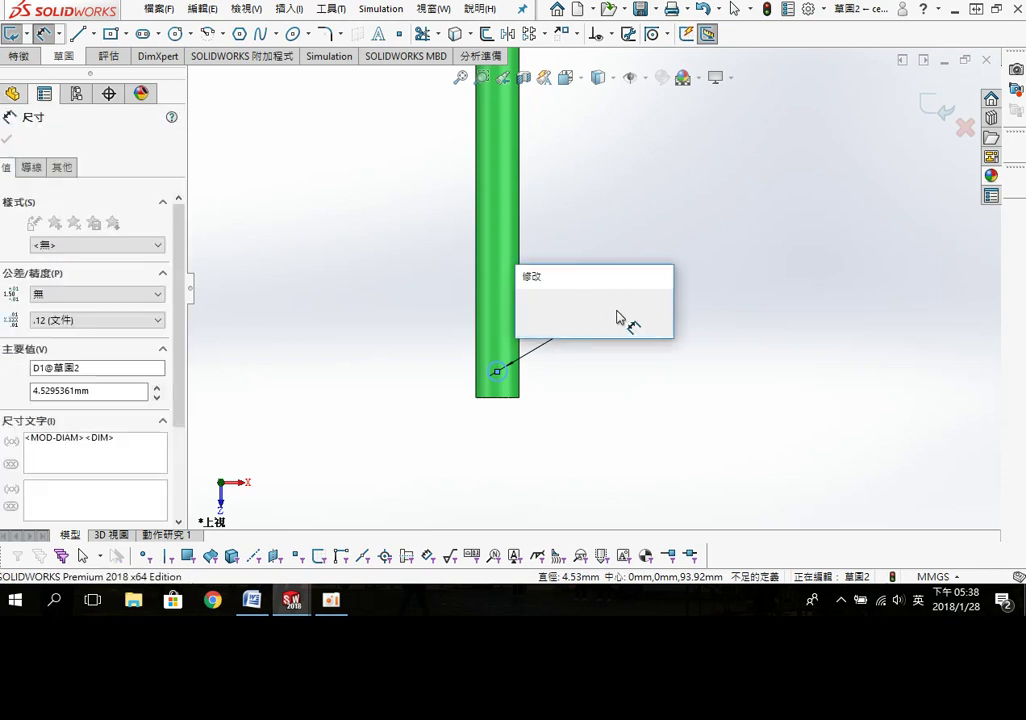
type("5")
key("Return")
scroll(531, 360, "down", 3)
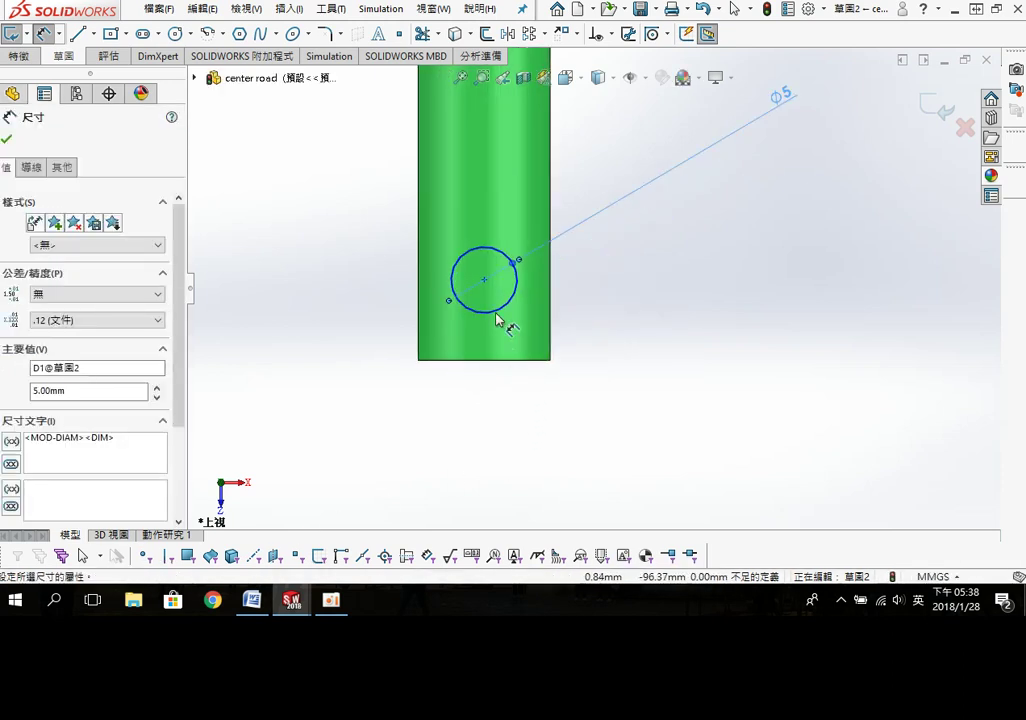
left_click(534, 360)
left_click(484, 280)
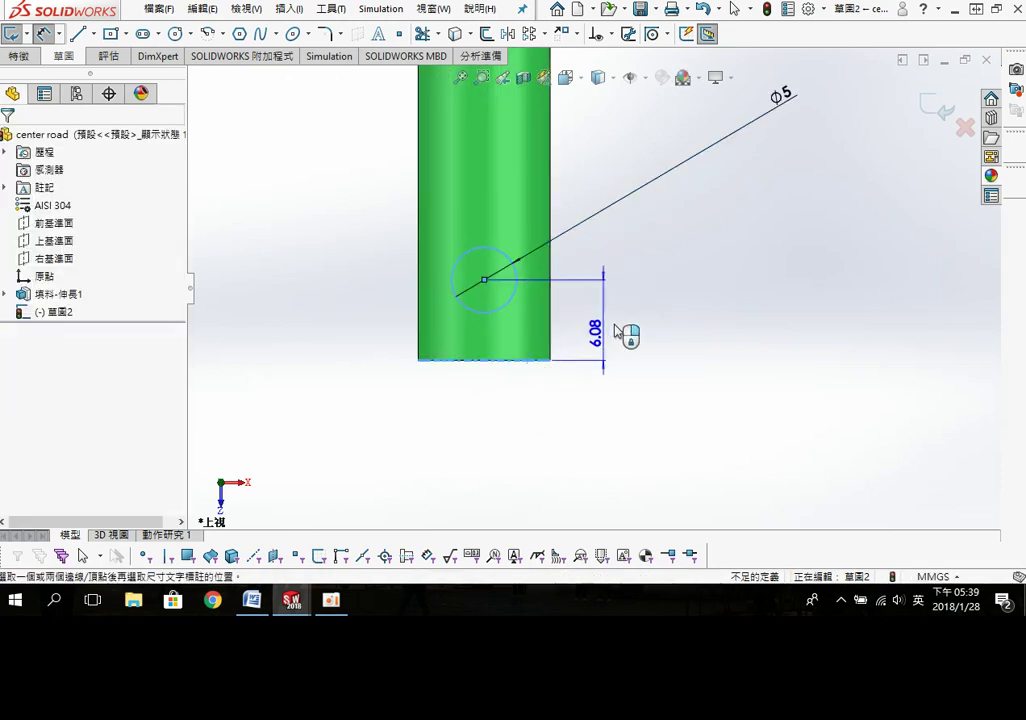
left_click(649, 304)
type("5")
key("Return")
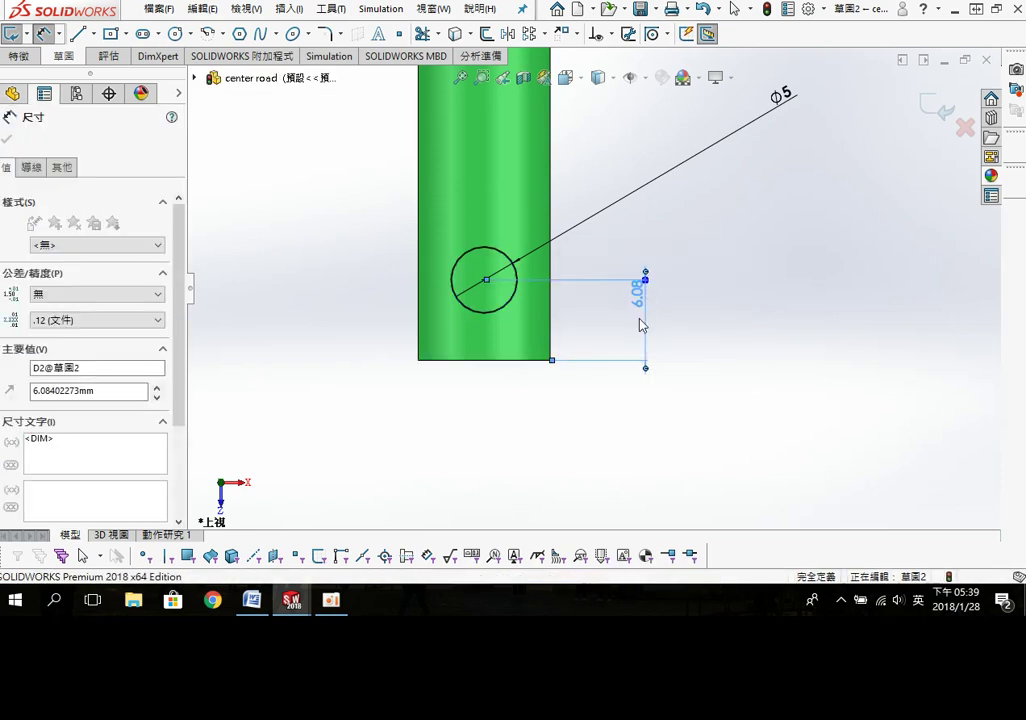
scroll(600, 330, "up", 1)
scroll(600, 330, "up", 2)
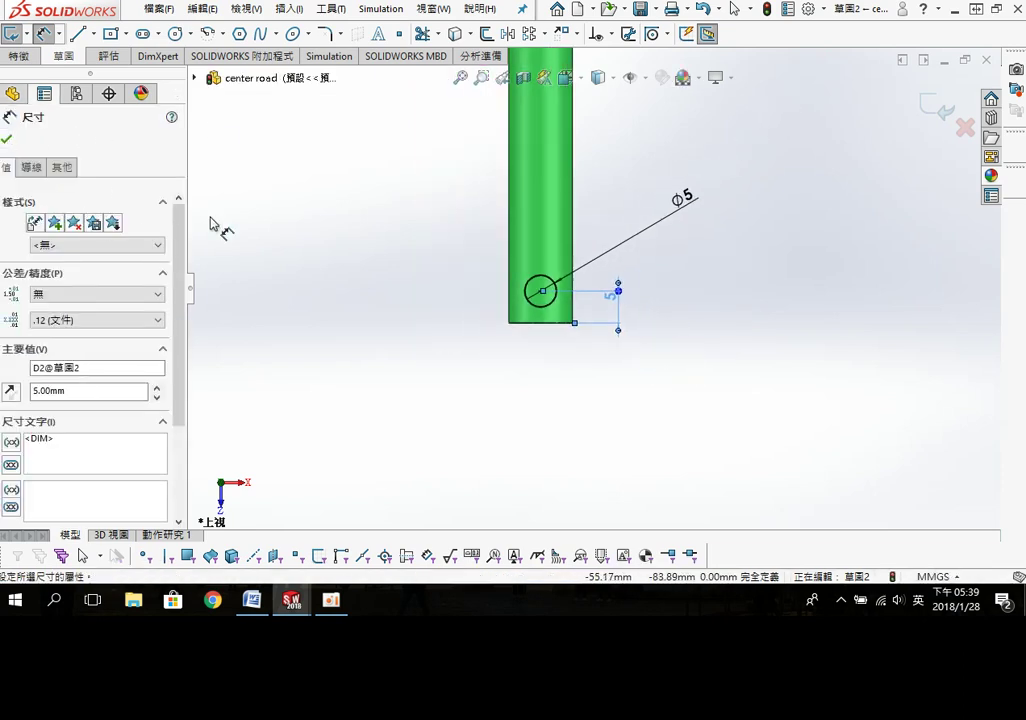
Step: Extrude-cut the circle Through All in both directions
key("s")
left_click(346, 306)
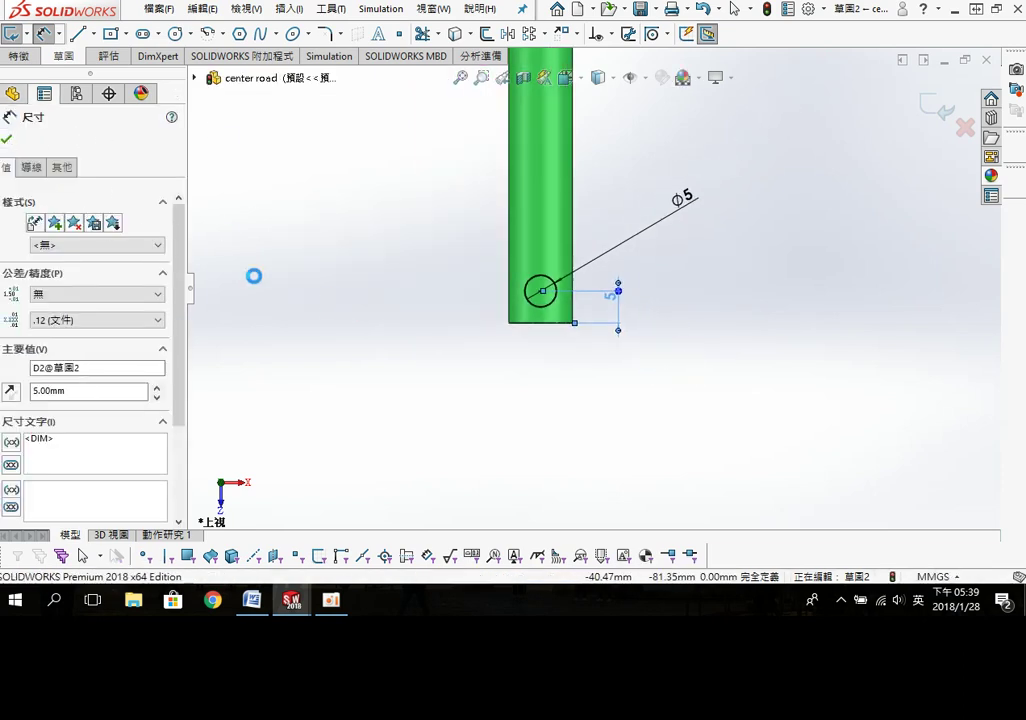
left_click(82, 238)
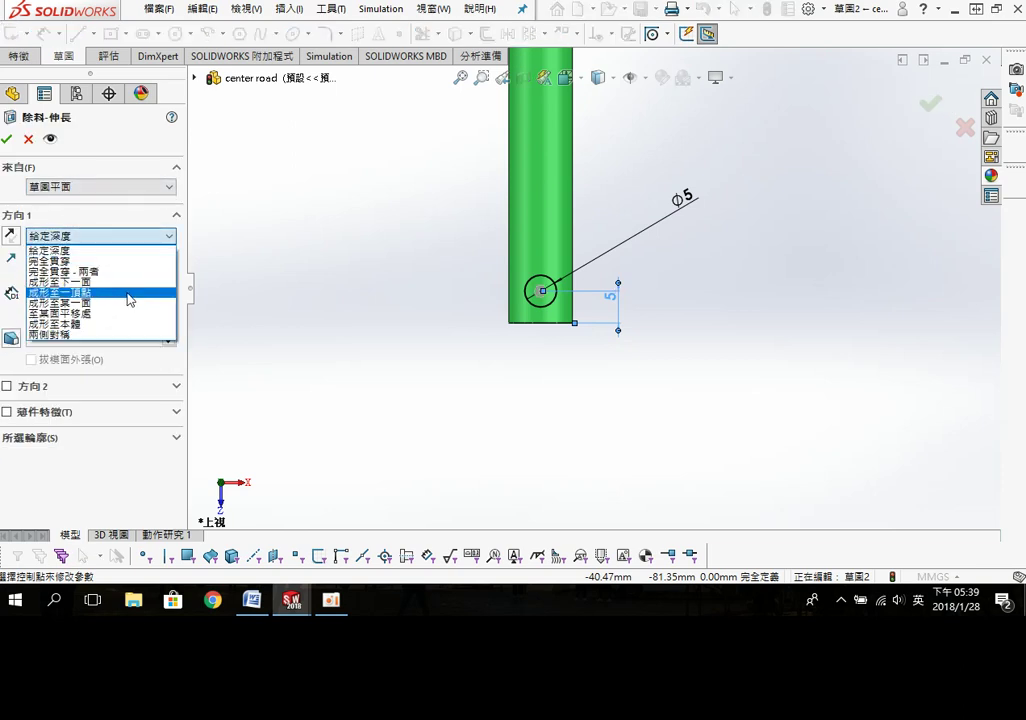
left_click(115, 272)
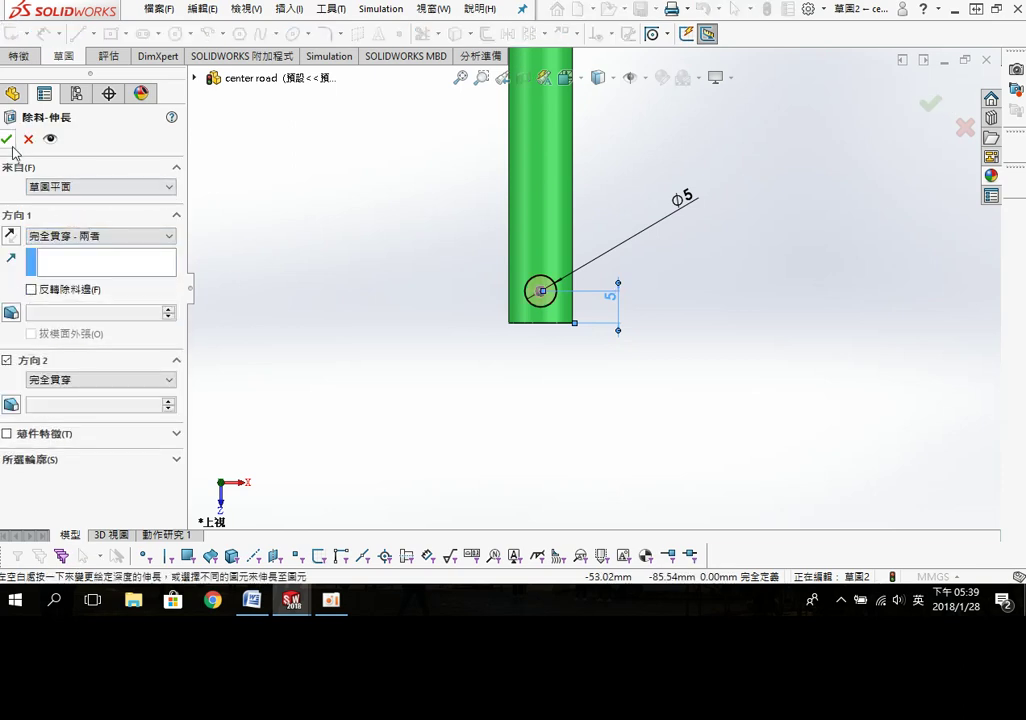
left_click(8, 141)
Step: Mirror the hole cut about the Front Plane, then create a new part document
key("s")
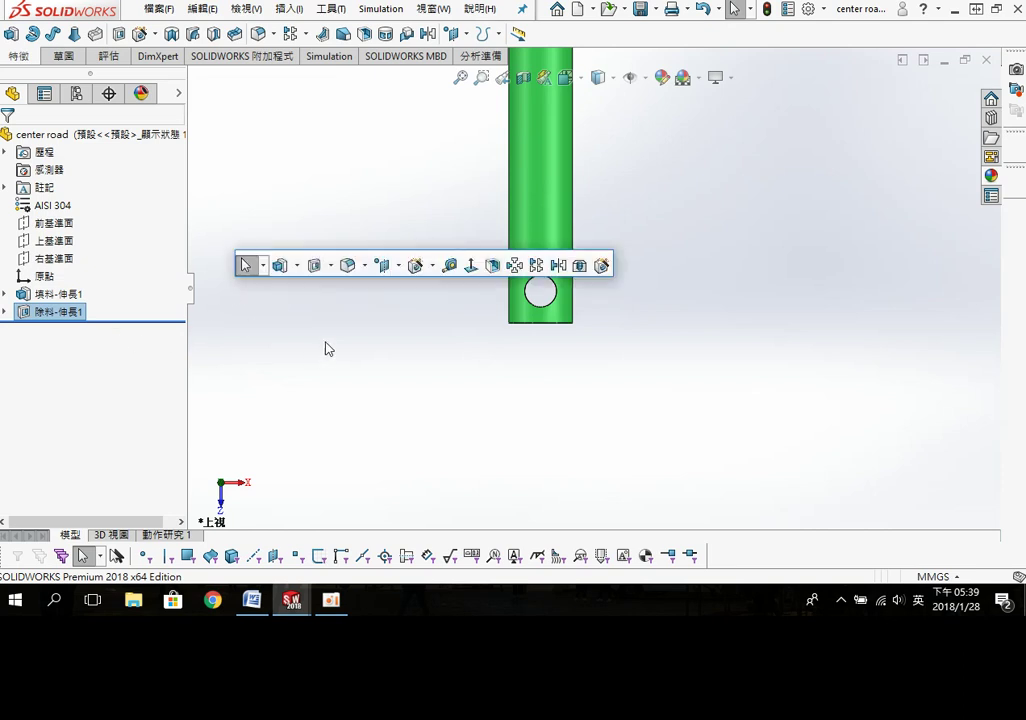
left_click(536, 265)
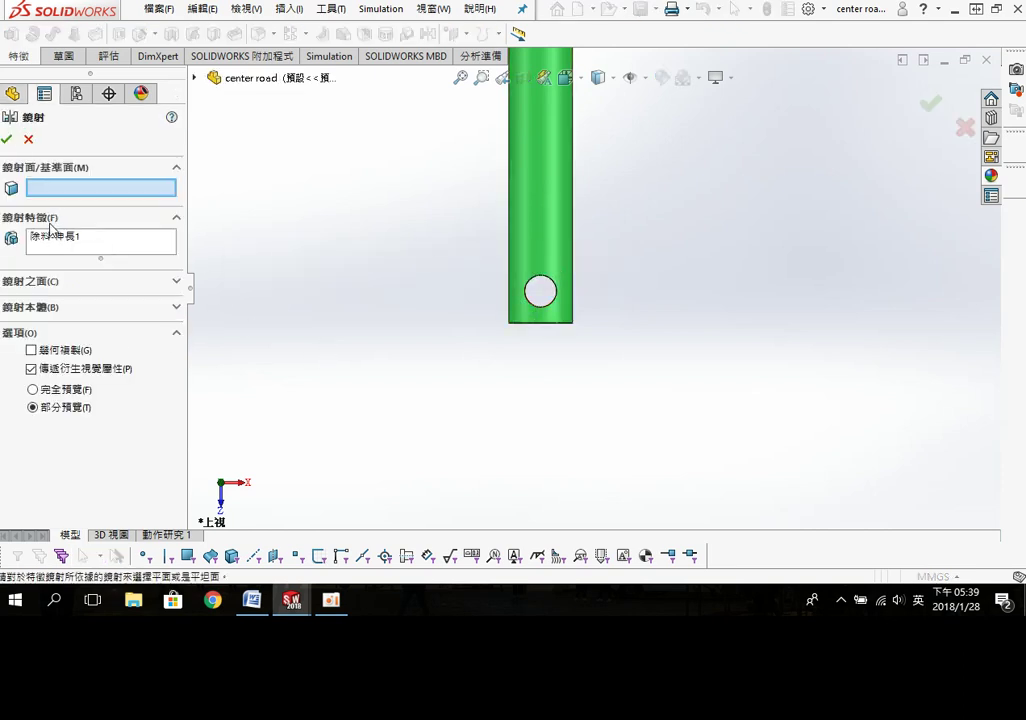
middle_click_drag(369, 198, 763, 314)
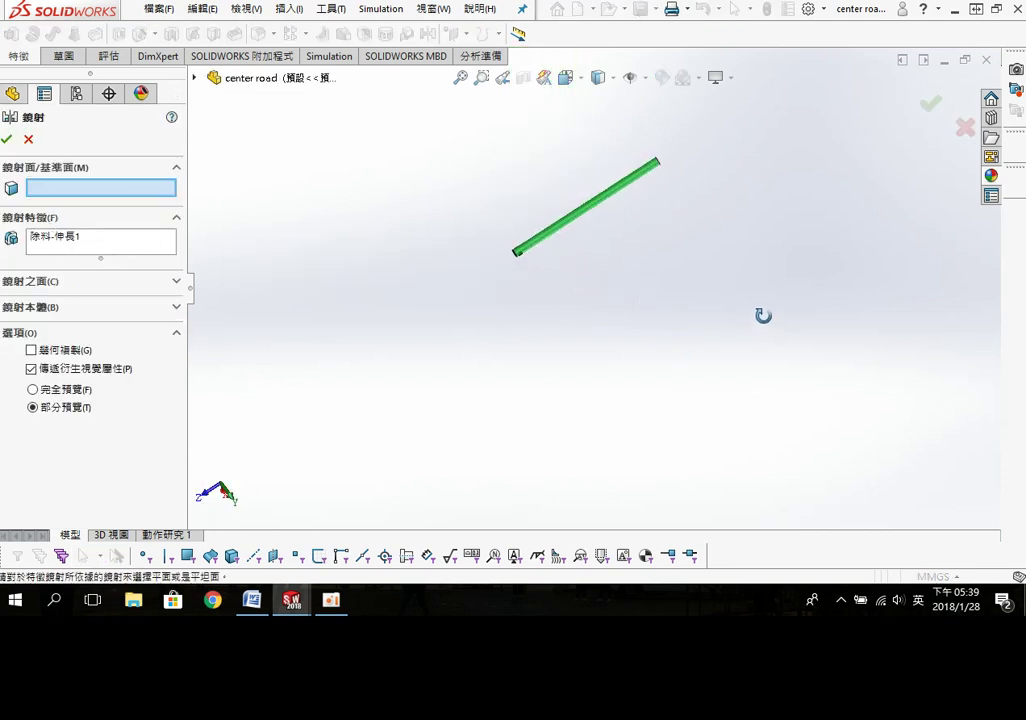
left_click(195, 78)
left_click(268, 167)
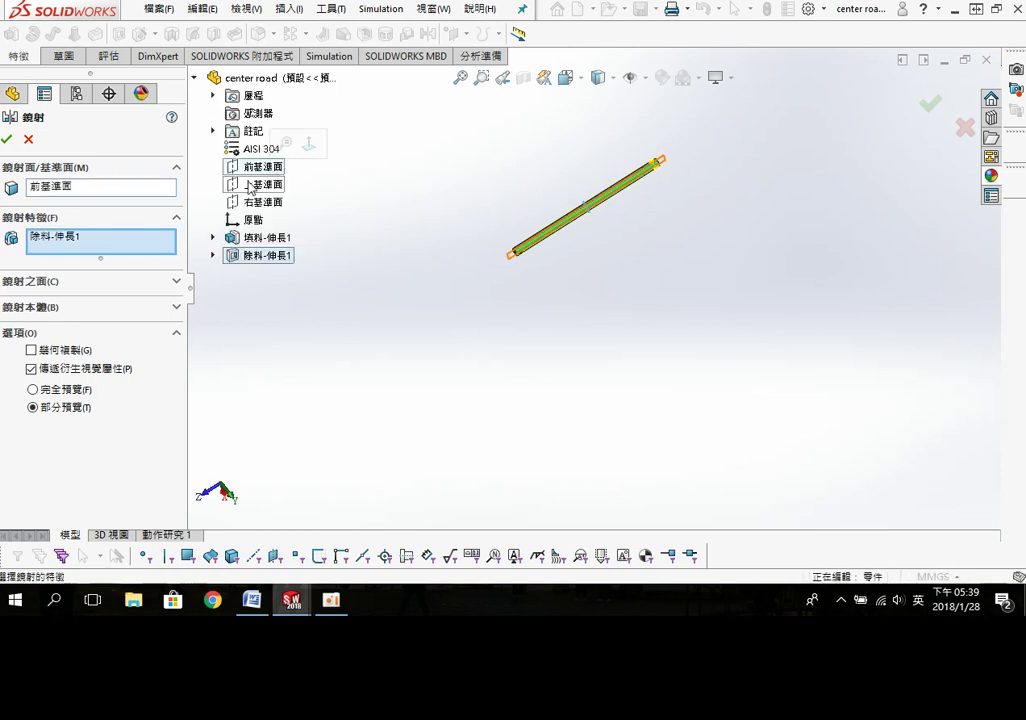
left_click(10, 140)
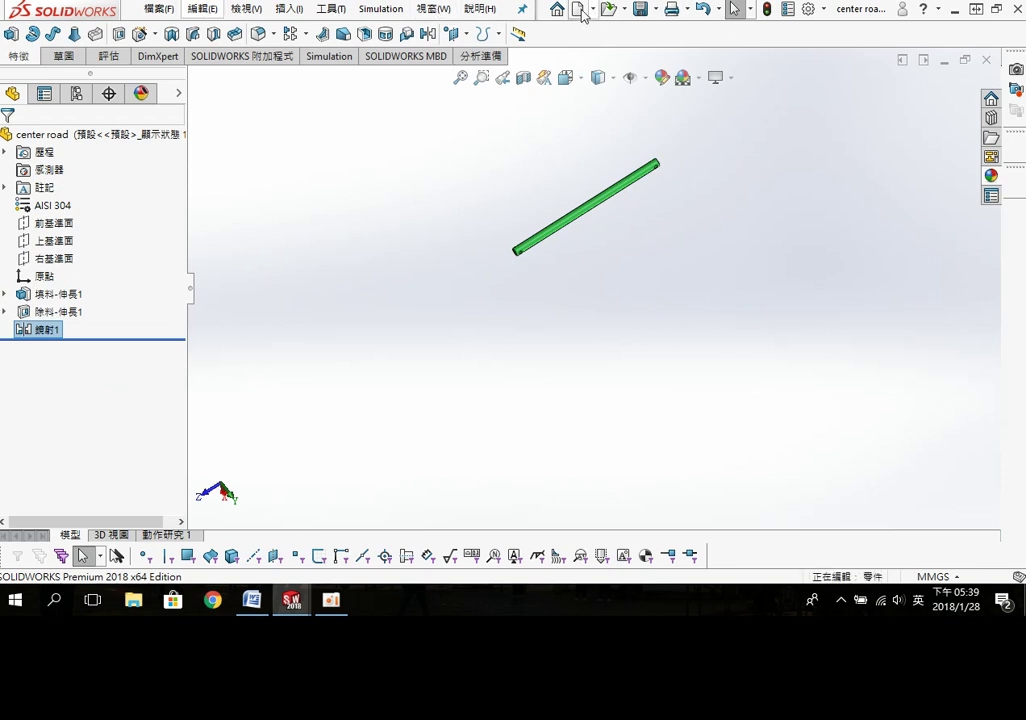
key("ctrl+n")
double_click(320, 309)
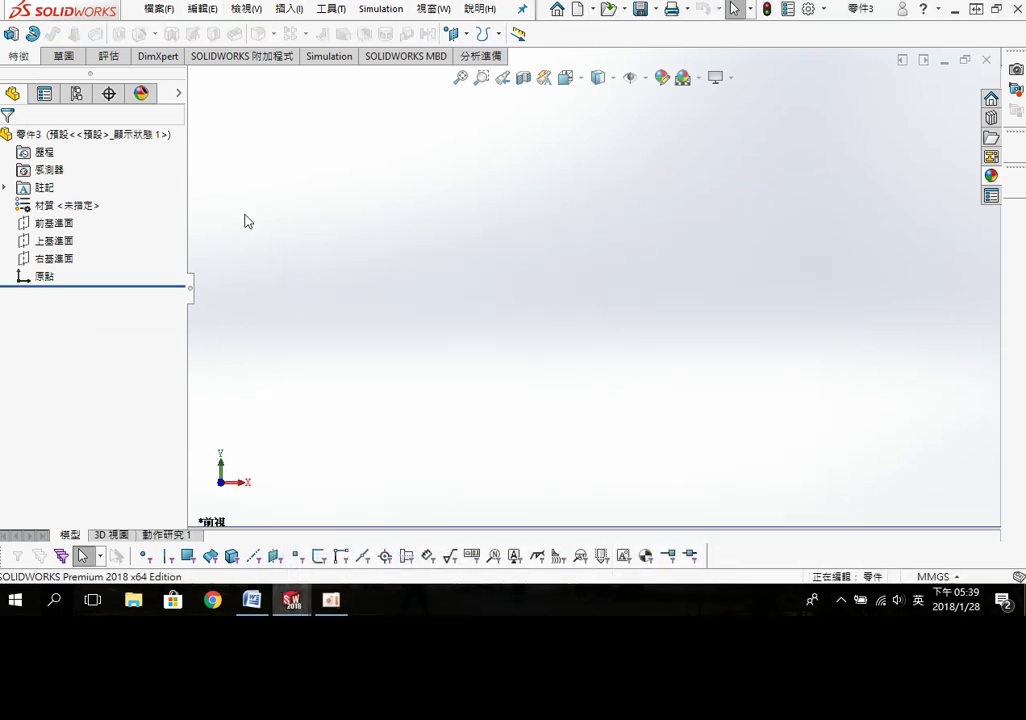
Step: Sketch a centre rectangle from the origin on the Front Plane
left_click(42, 228)
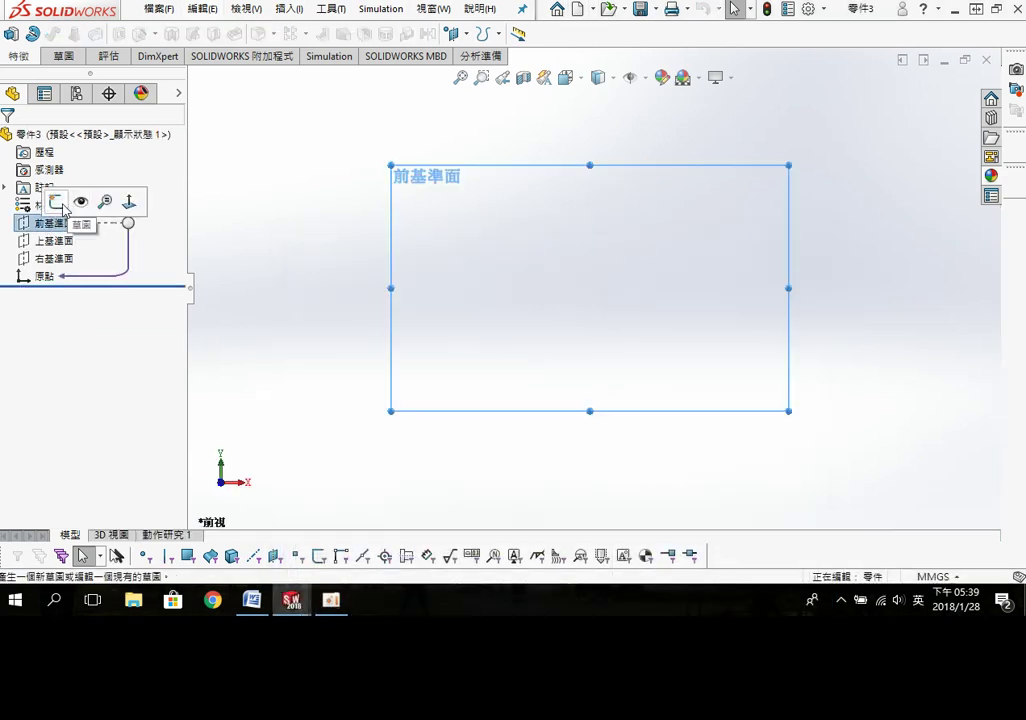
left_click(58, 204)
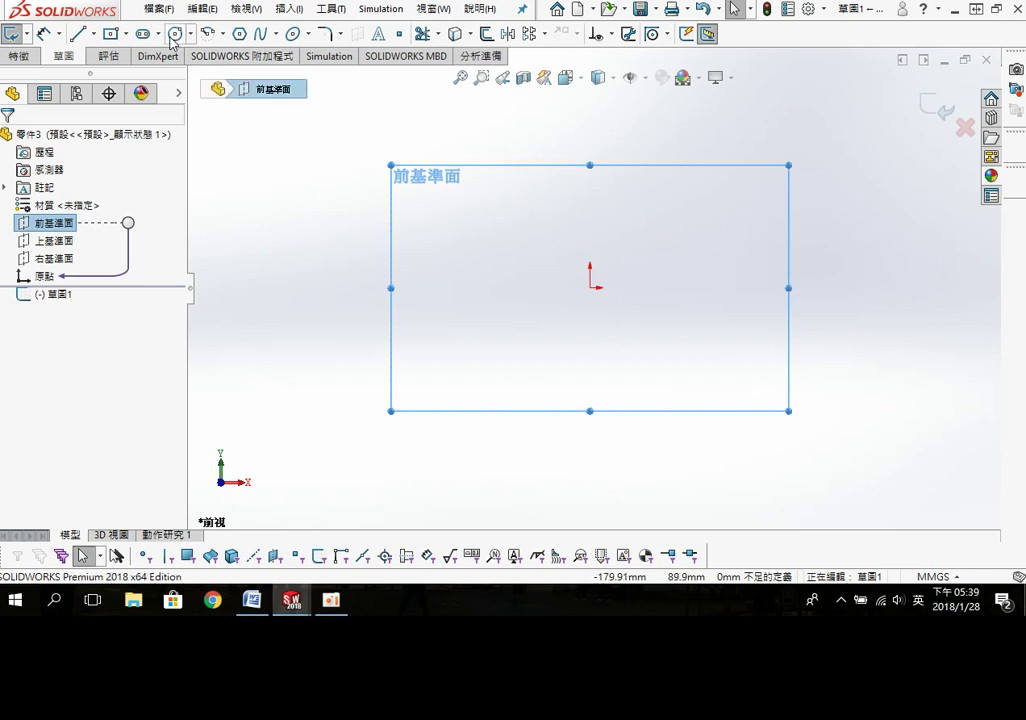
left_click(113, 36)
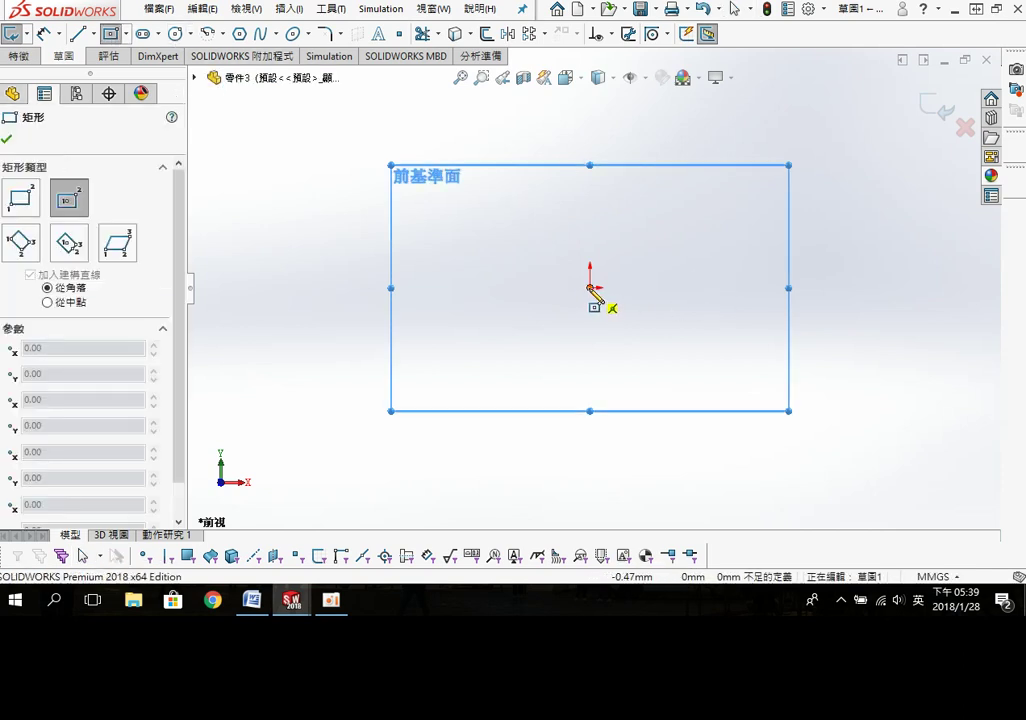
left_click(590, 287)
left_click(680, 357)
key("s")
Step: Dimension the rectangle 50 mm wide and 30 mm high
left_click(829, 268)
left_click(614, 184)
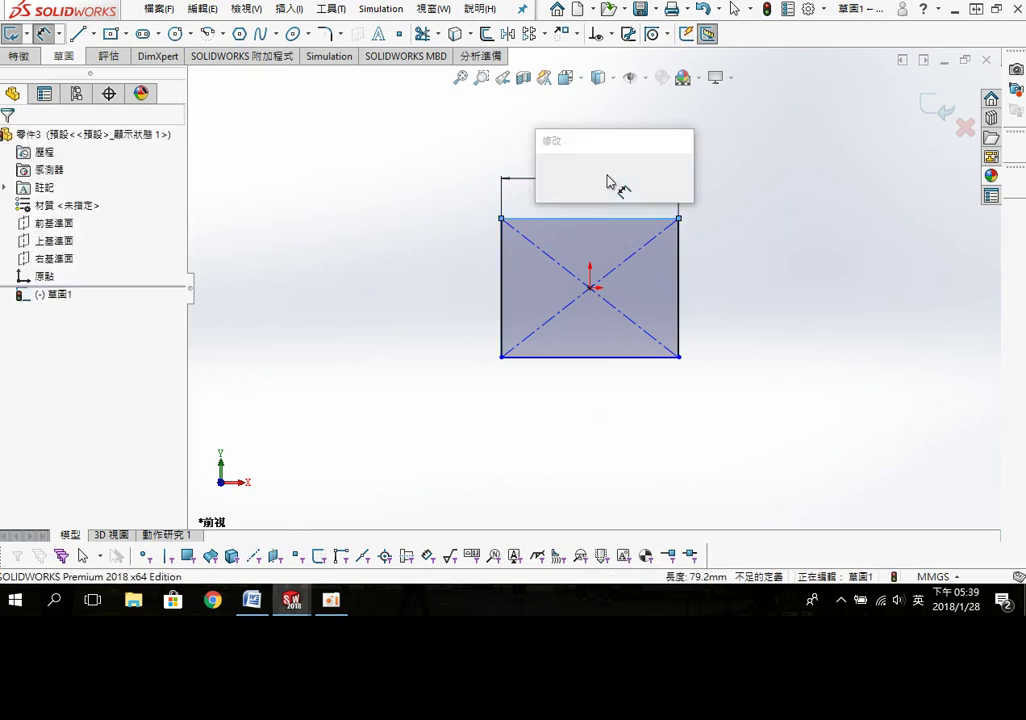
type("50")
key("Return")
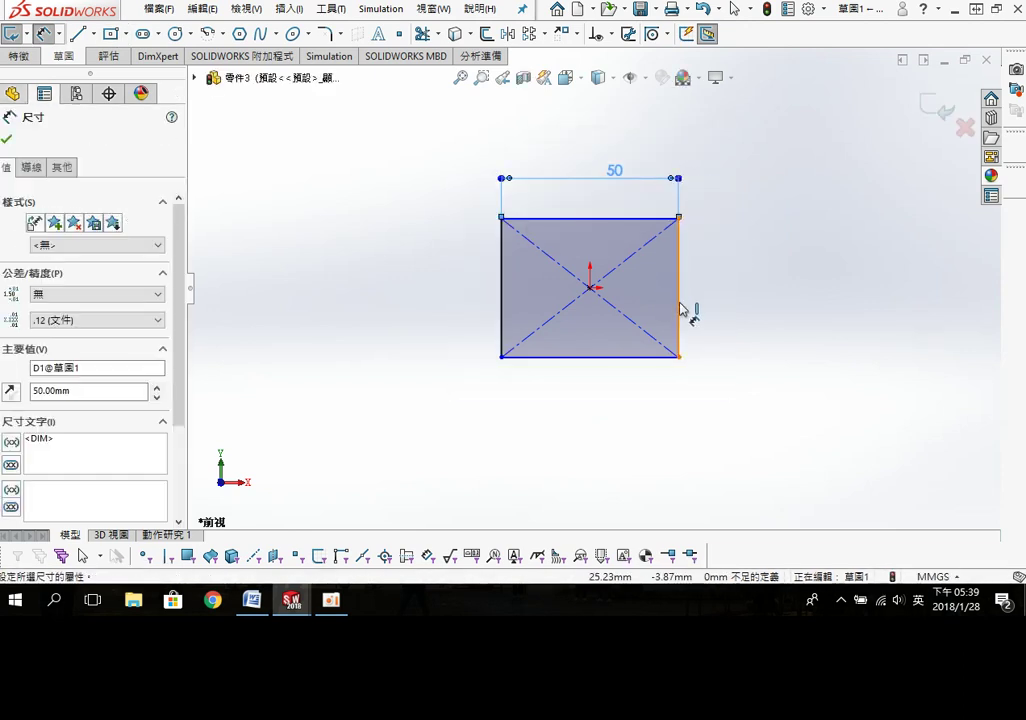
left_click(679, 300)
left_click(748, 290)
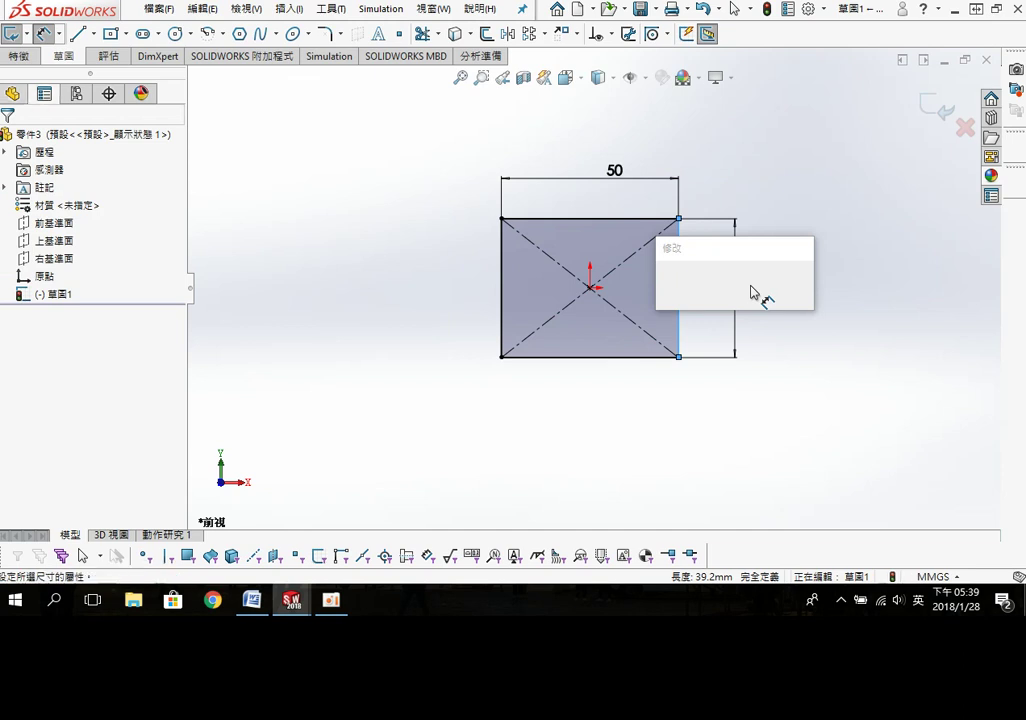
key("Return")
left_click(806, 339)
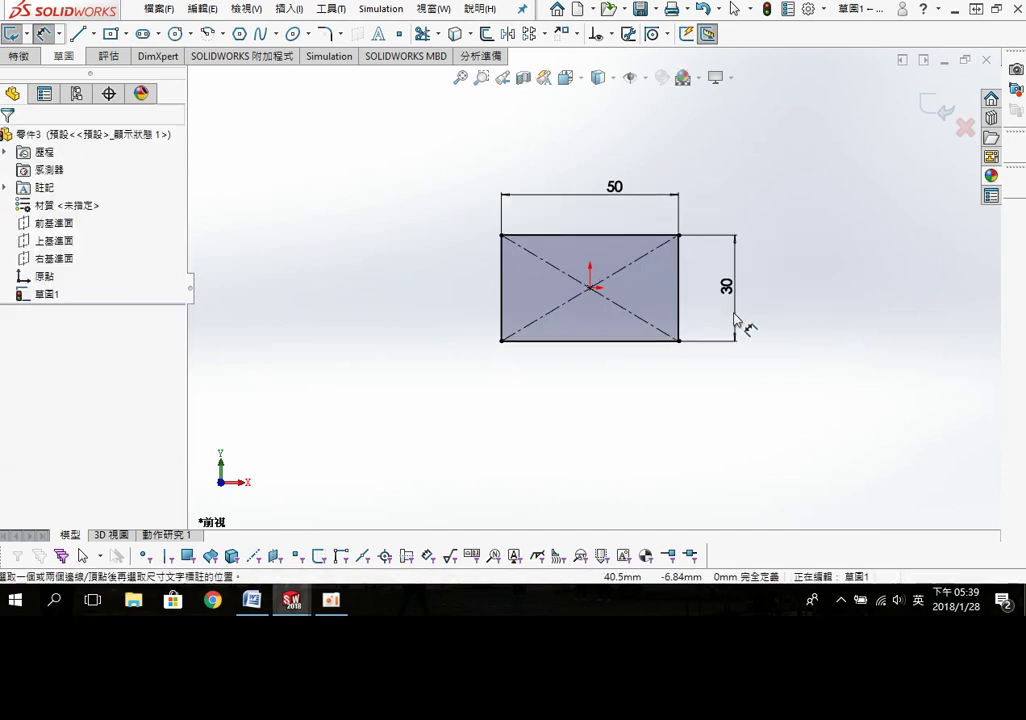
scroll(600, 285, "down", 2)
Step: Add a 10 mm diameter circle centred on the origin
key("s")
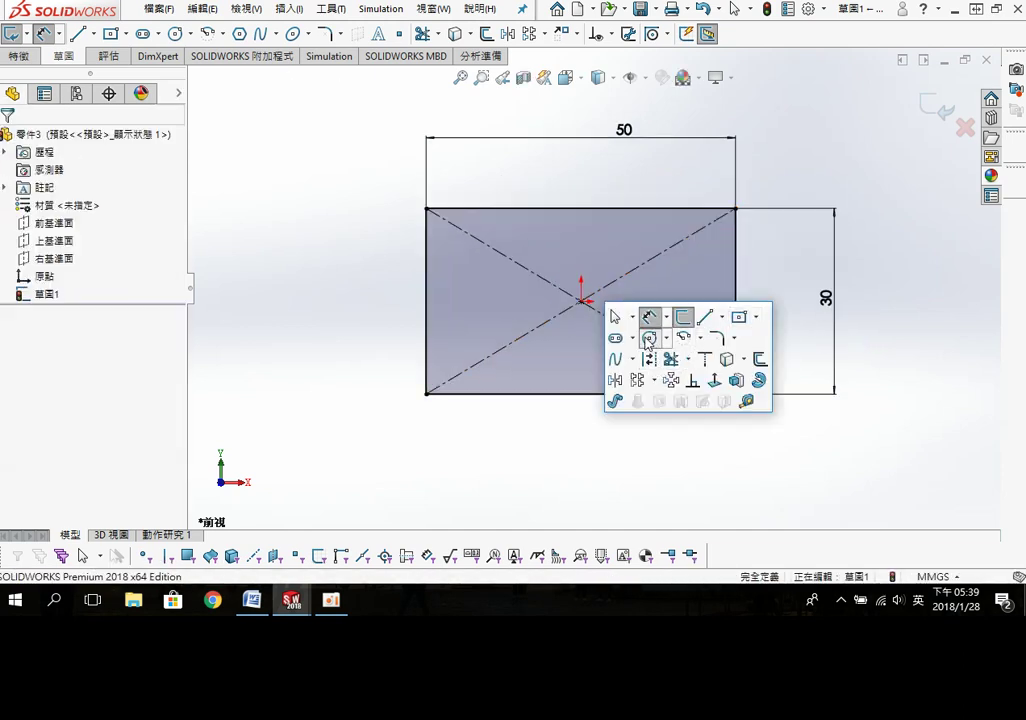
left_click(649, 338)
left_click(581, 300)
left_click(617, 318)
key("s")
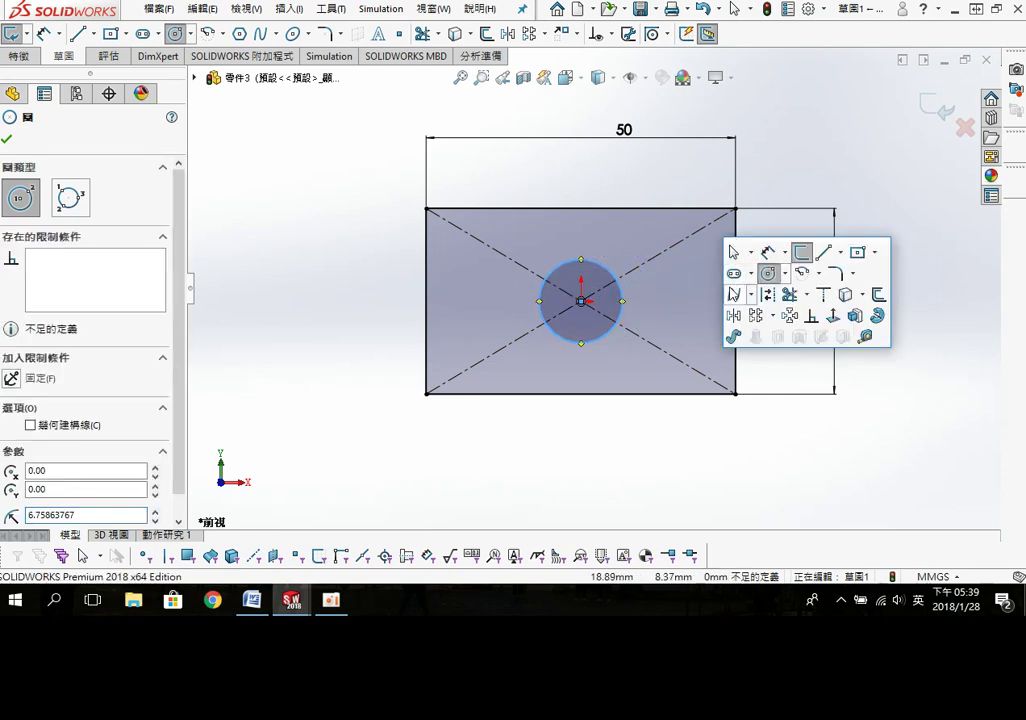
left_click(769, 250)
left_click(568, 346)
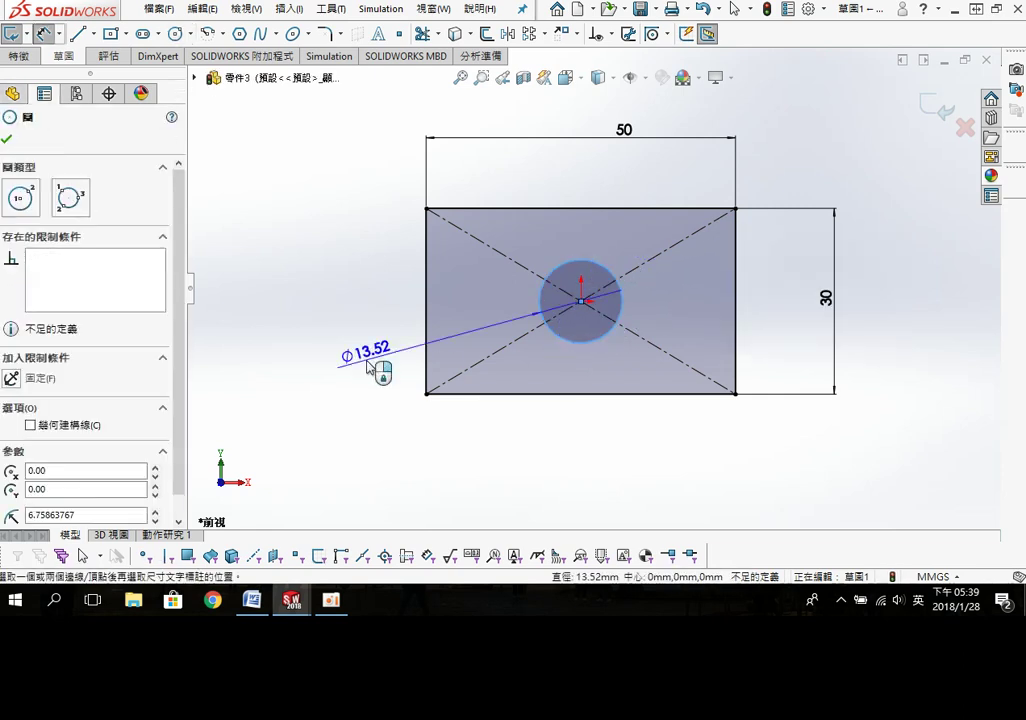
left_click(392, 354)
type("10")
key("Return")
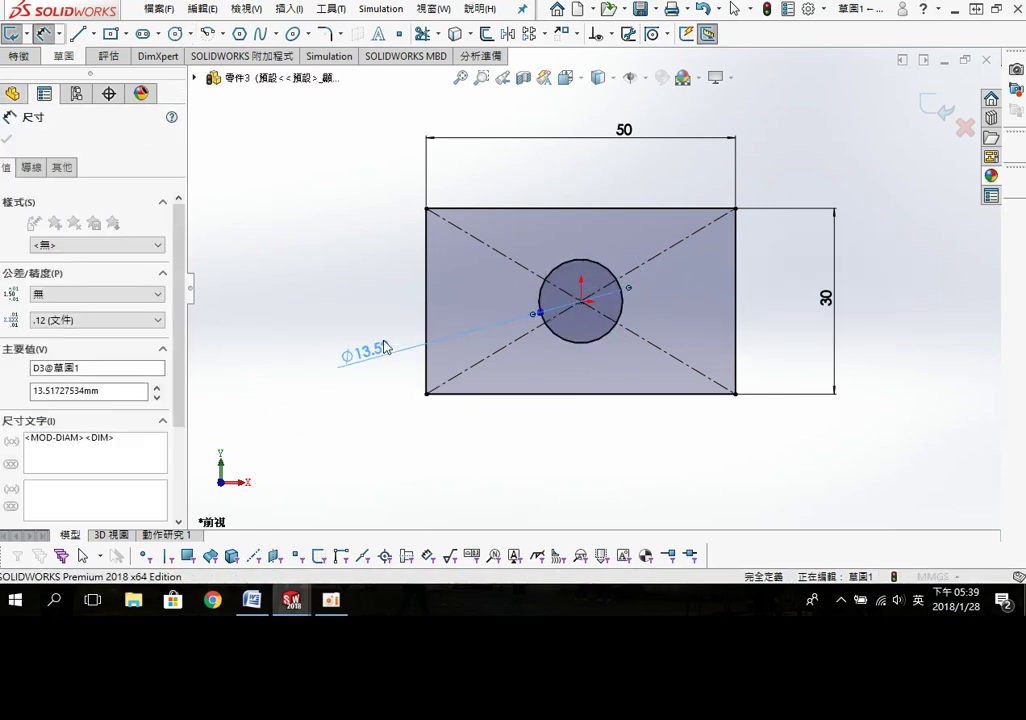
Step: Extrude the sketch Mid Plane to a 30 mm depth
middle_click_drag(657, 350, 596, 385)
key("s")
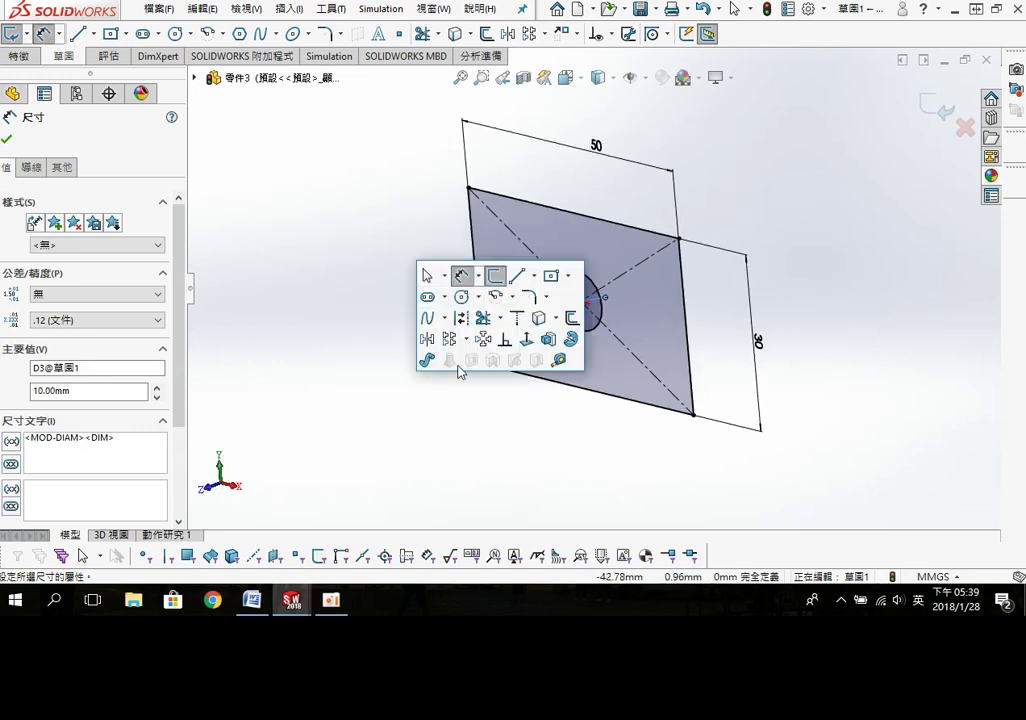
left_click(548, 341)
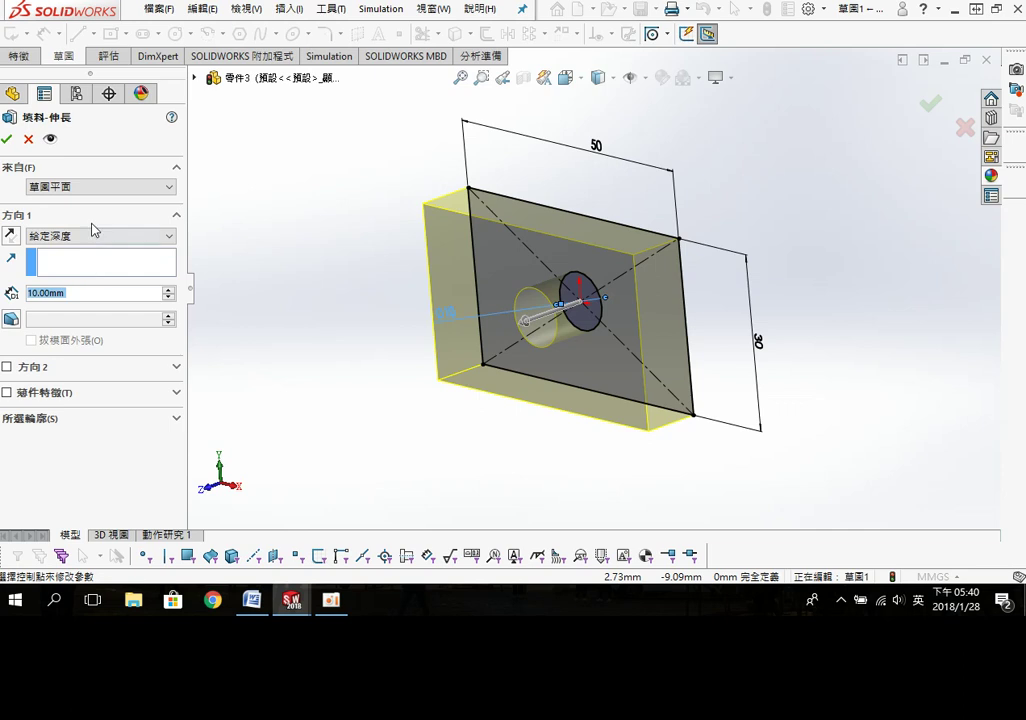
left_click(100, 236)
left_click(93, 304)
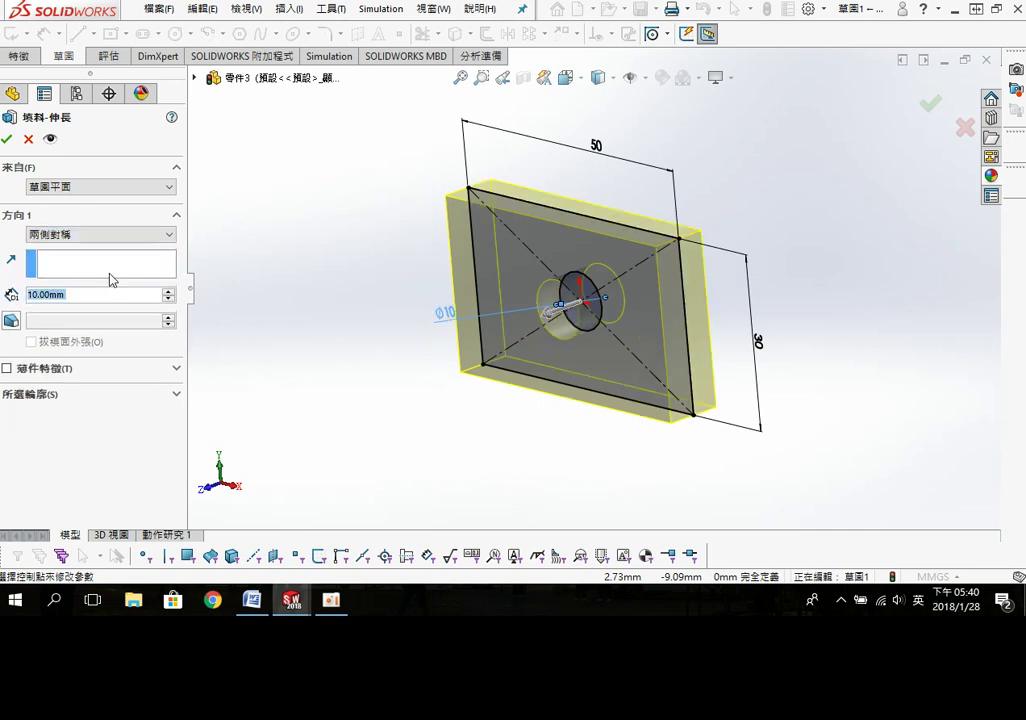
type("30")
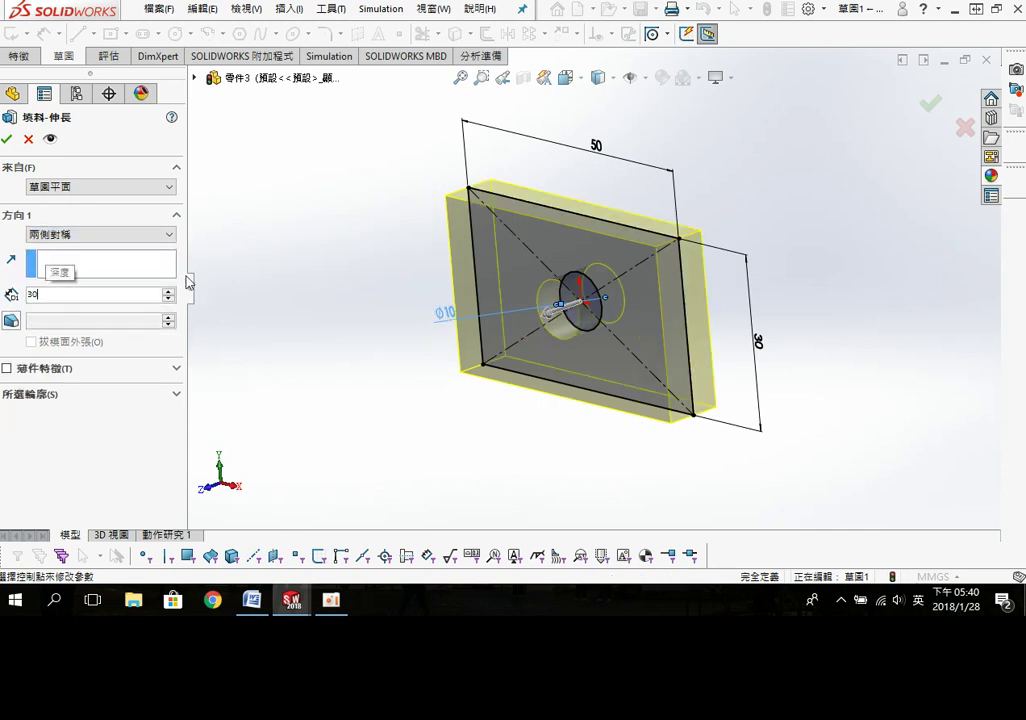
key("Return")
key("Return")
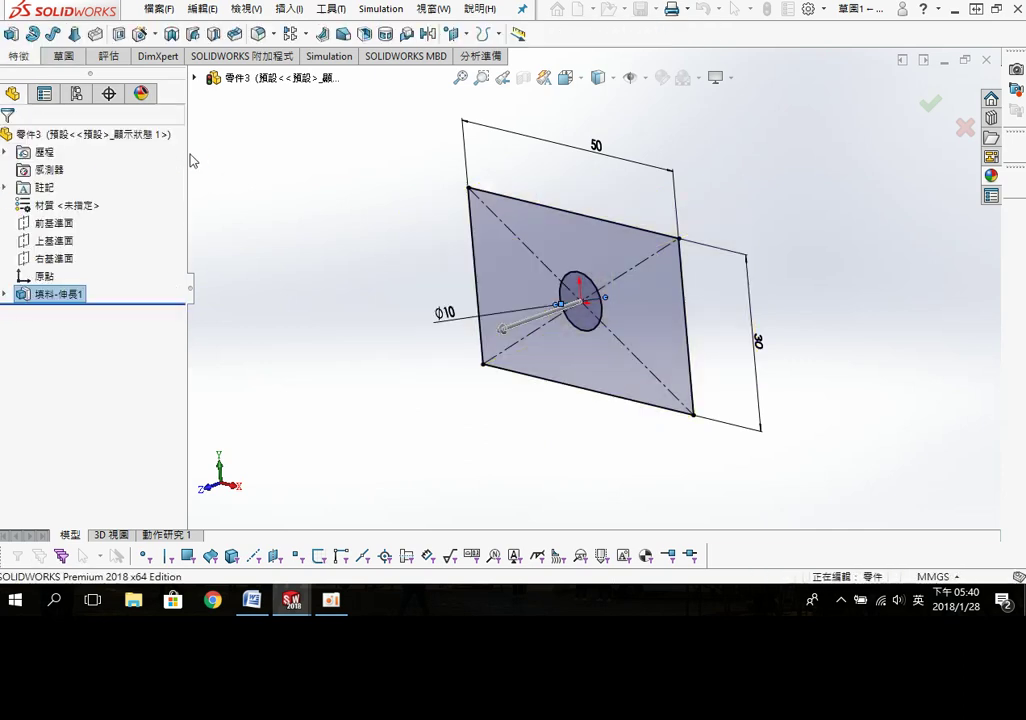
right_click(52, 205)
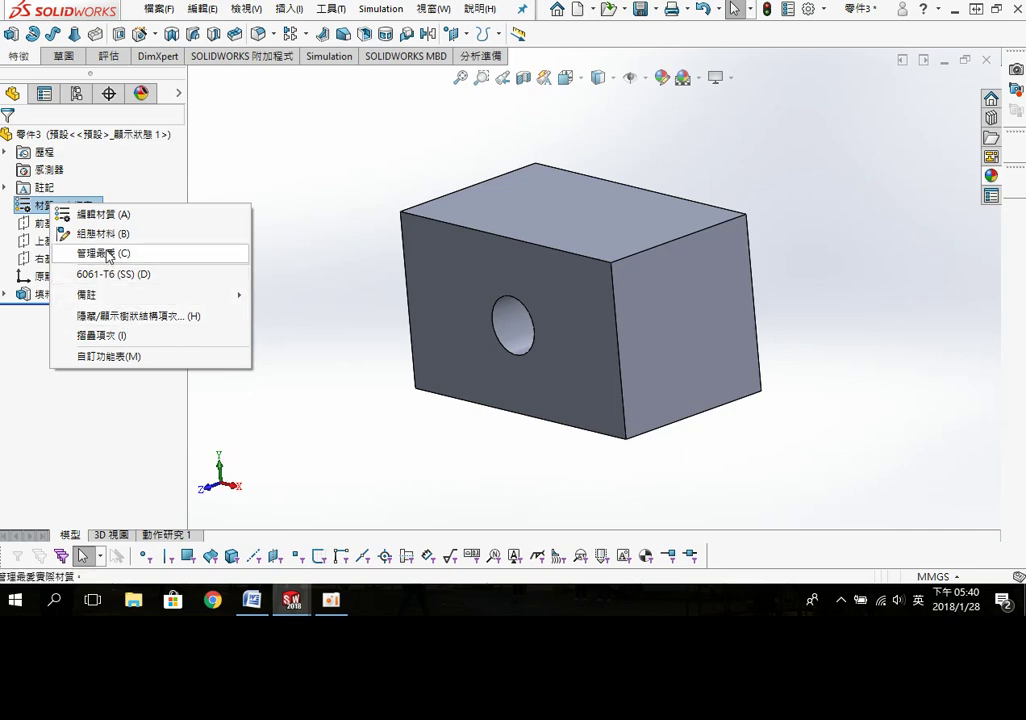
Step: Assign 1060 Alloy from the aluminium alloys as the block's material
left_click(100, 214)
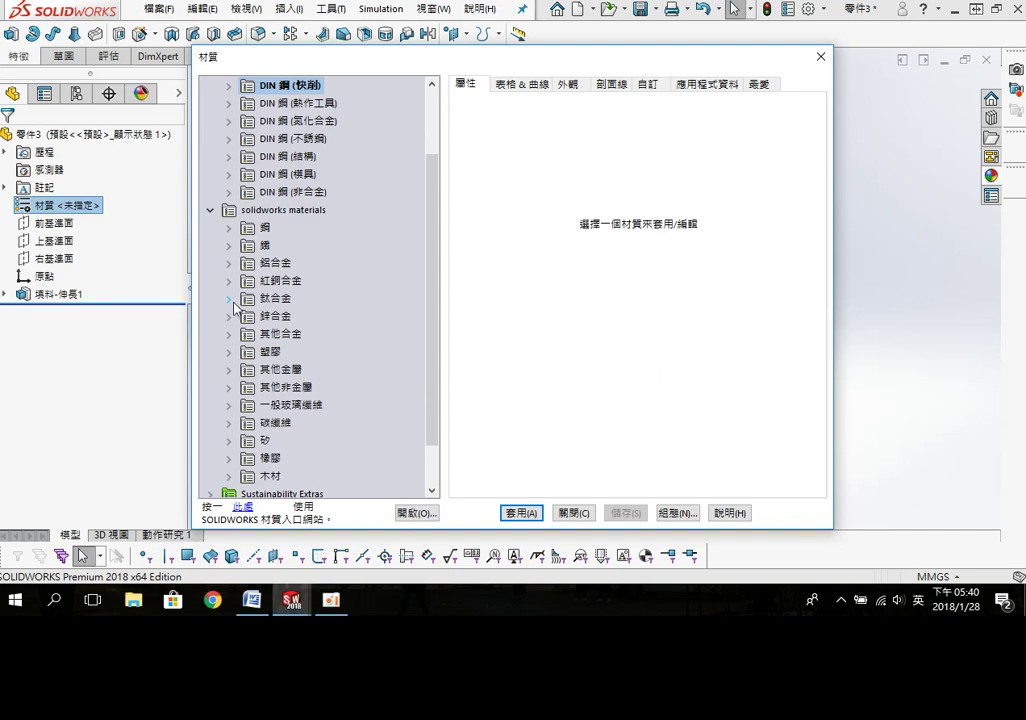
double_click(241, 266)
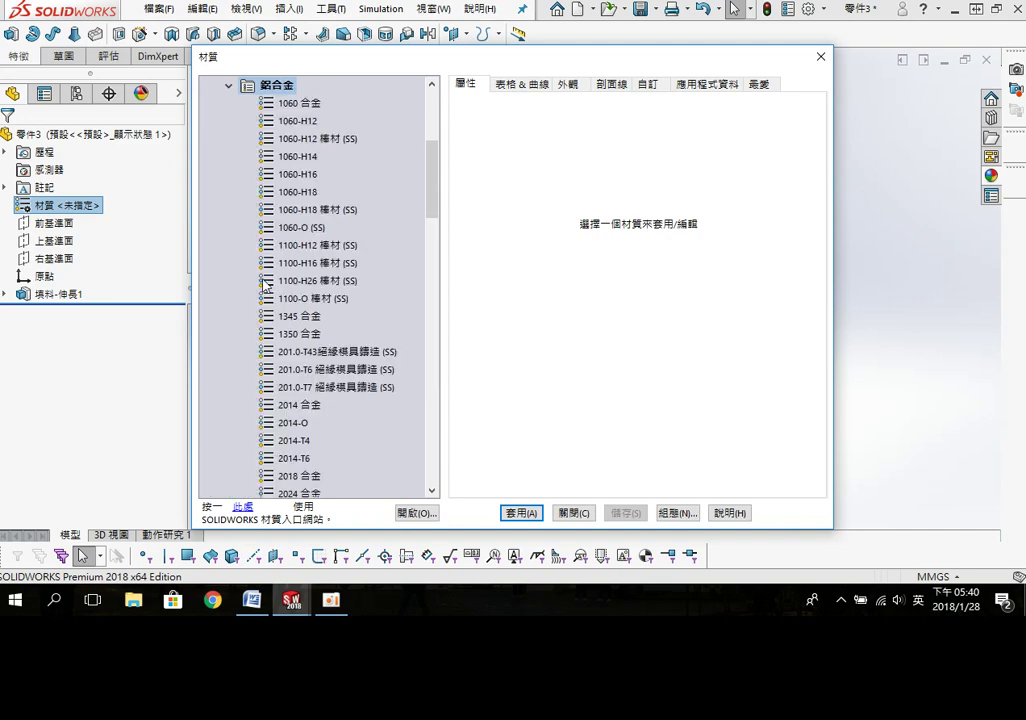
left_click(300, 104)
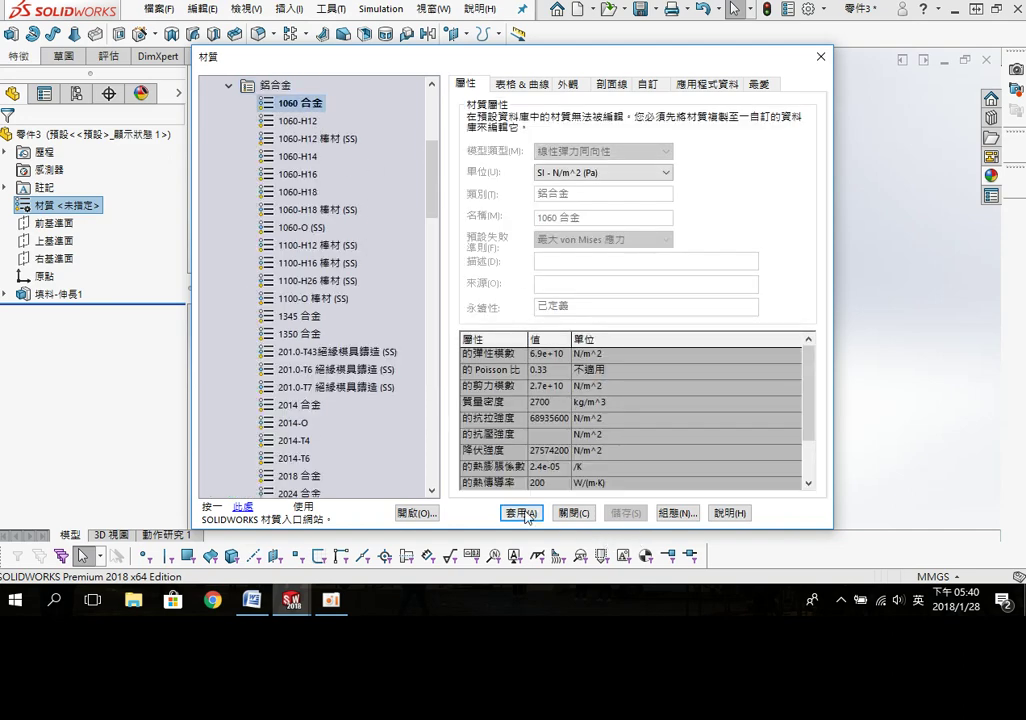
left_click(559, 513)
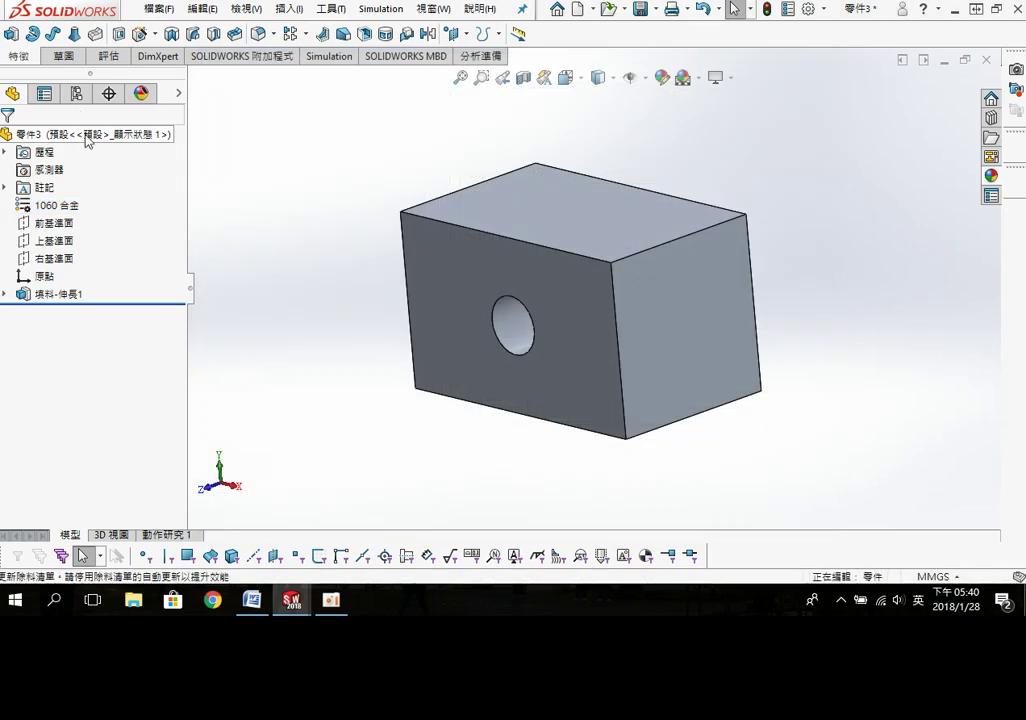
Step: Colour the block bright green
right_click(86, 134)
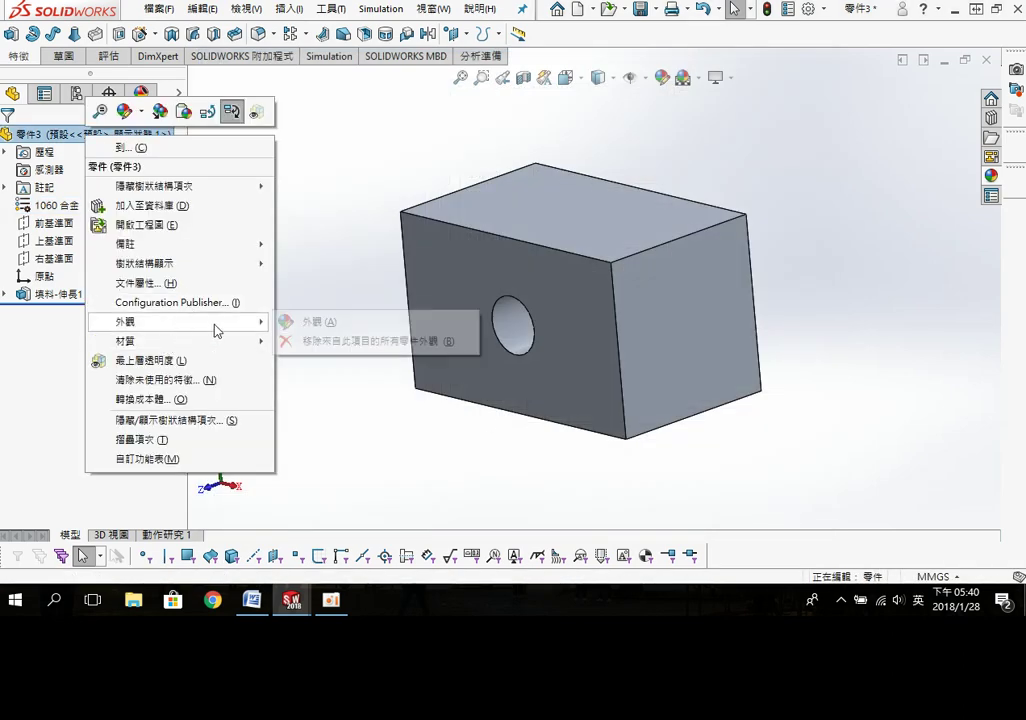
left_click(320, 322)
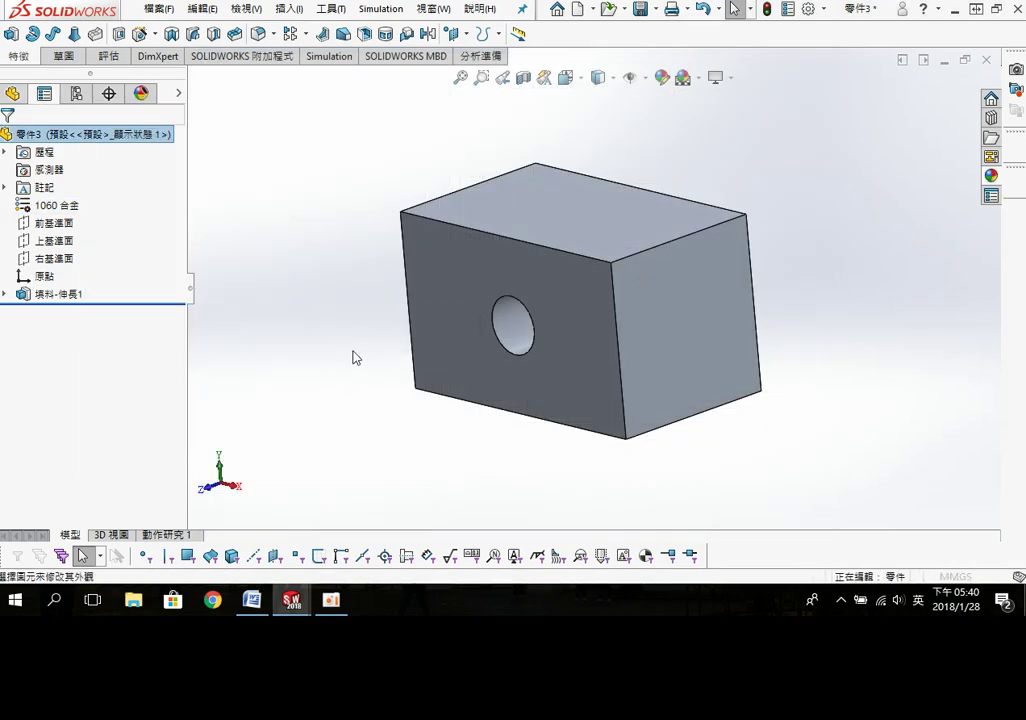
scroll(183, 490, "down", 5)
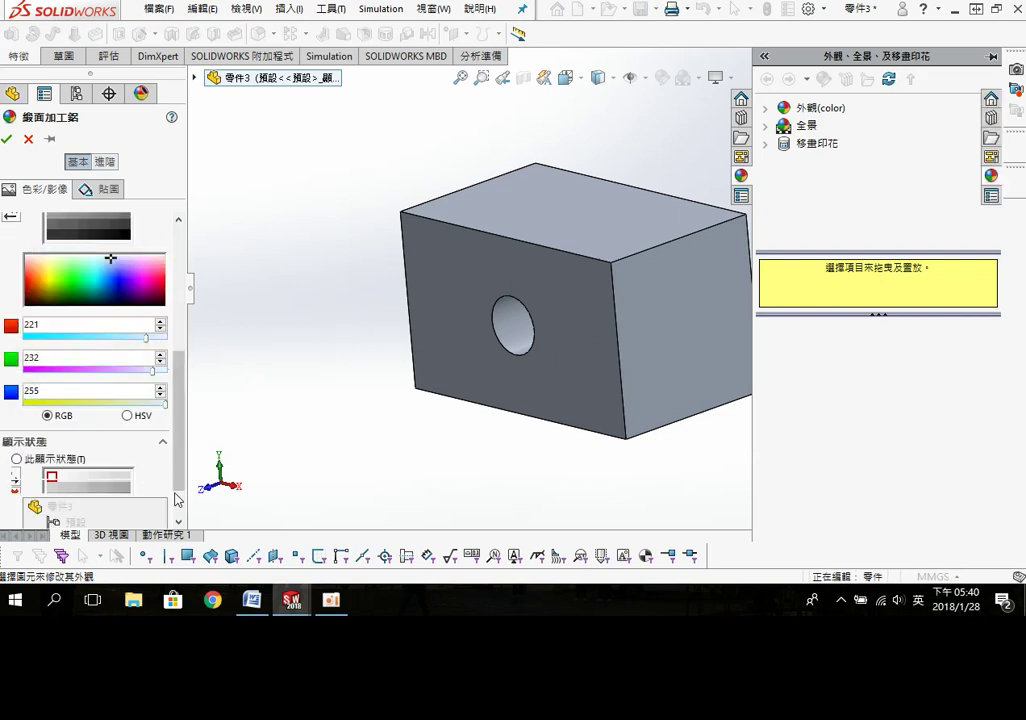
left_click(59, 276)
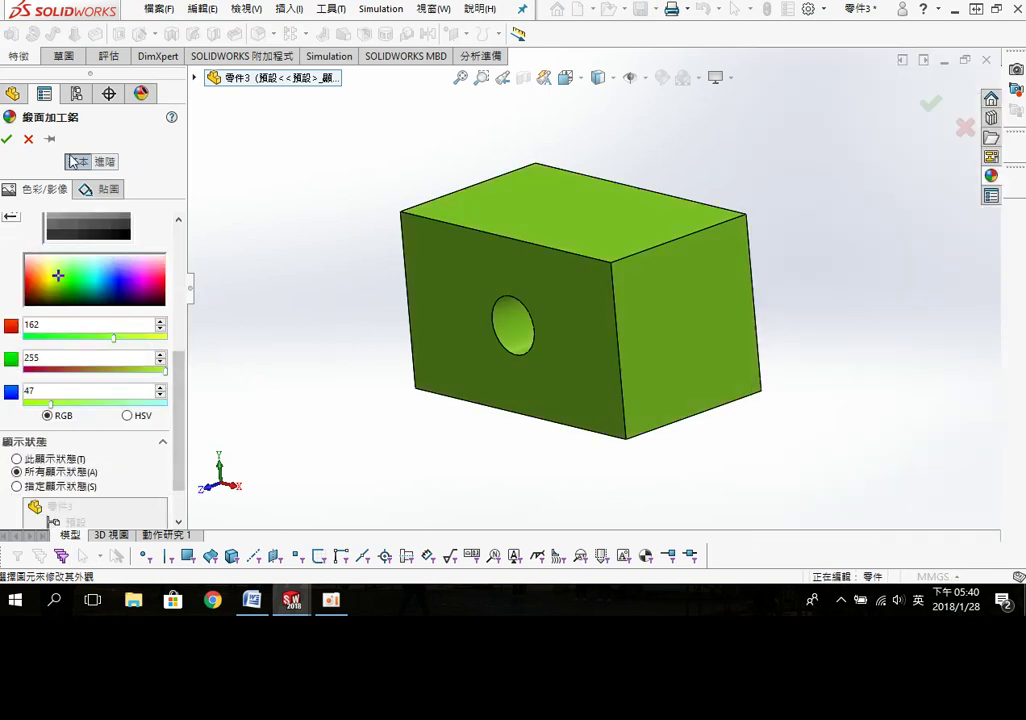
left_click(8, 139)
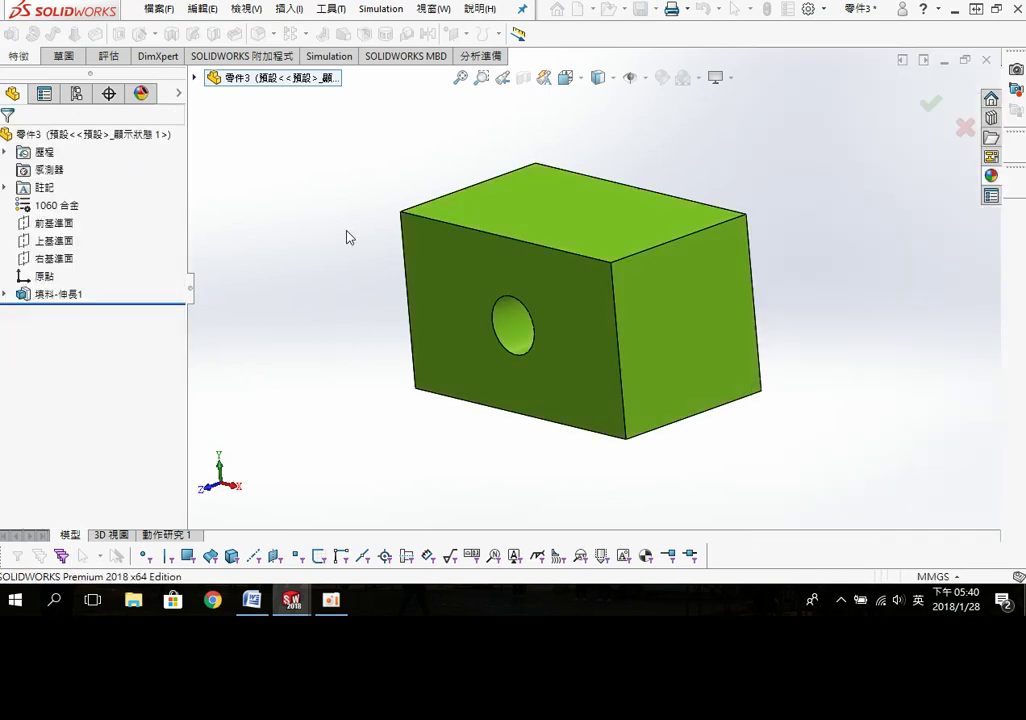
left_click(545, 290)
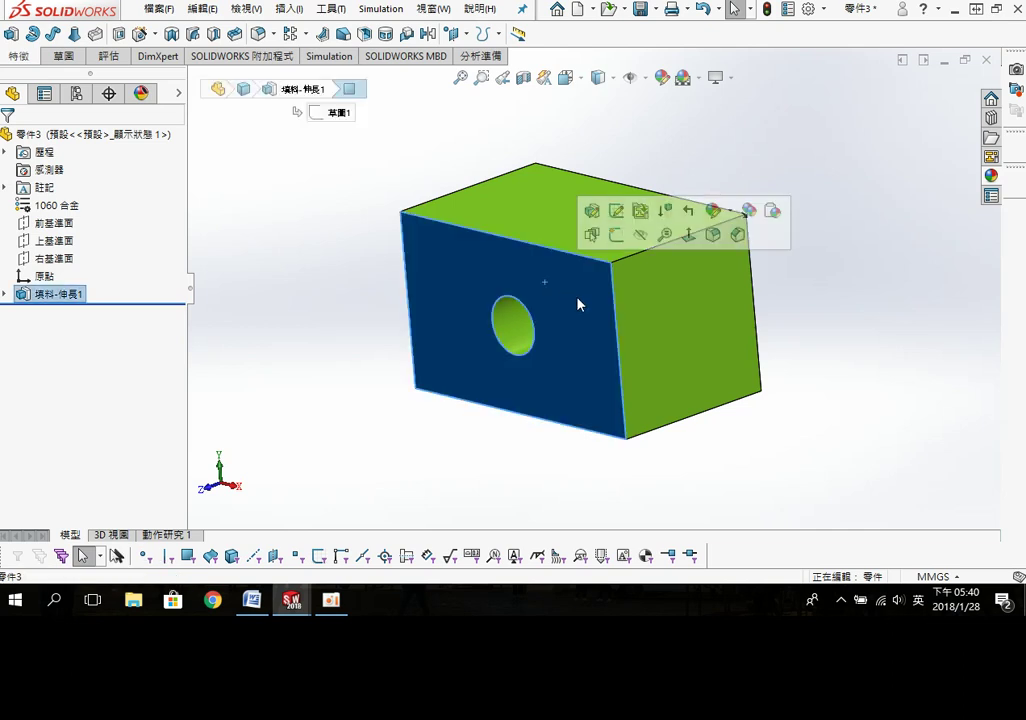
Step: Sketch a 20 mm circle concentric with the hole on the block's front face
left_click(620, 243)
key("s")
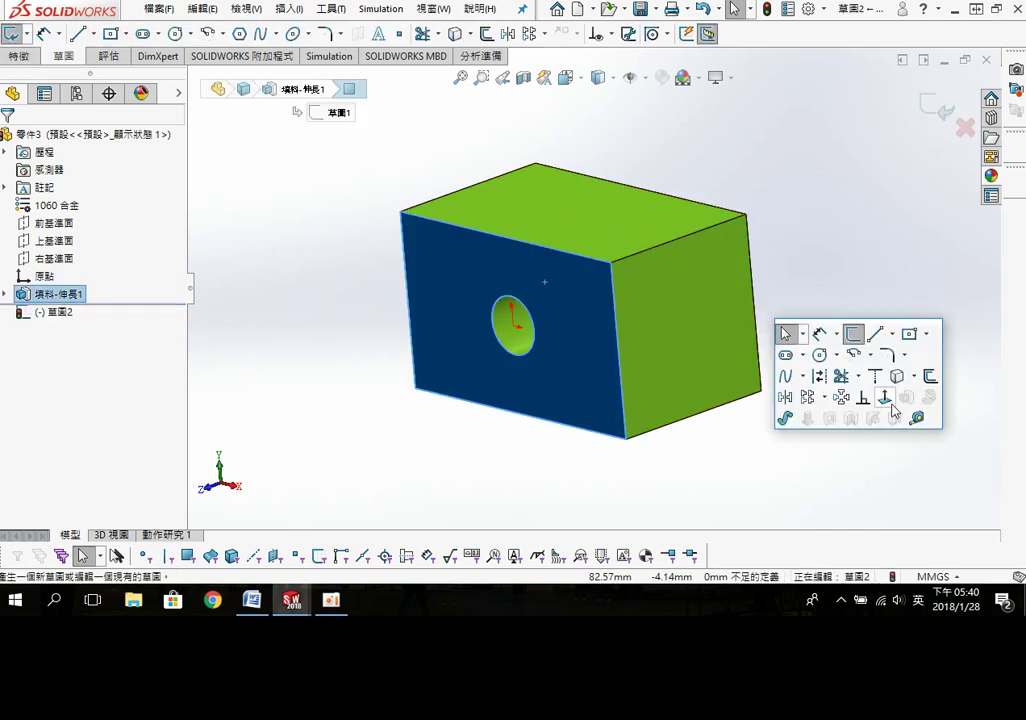
left_click(860, 398)
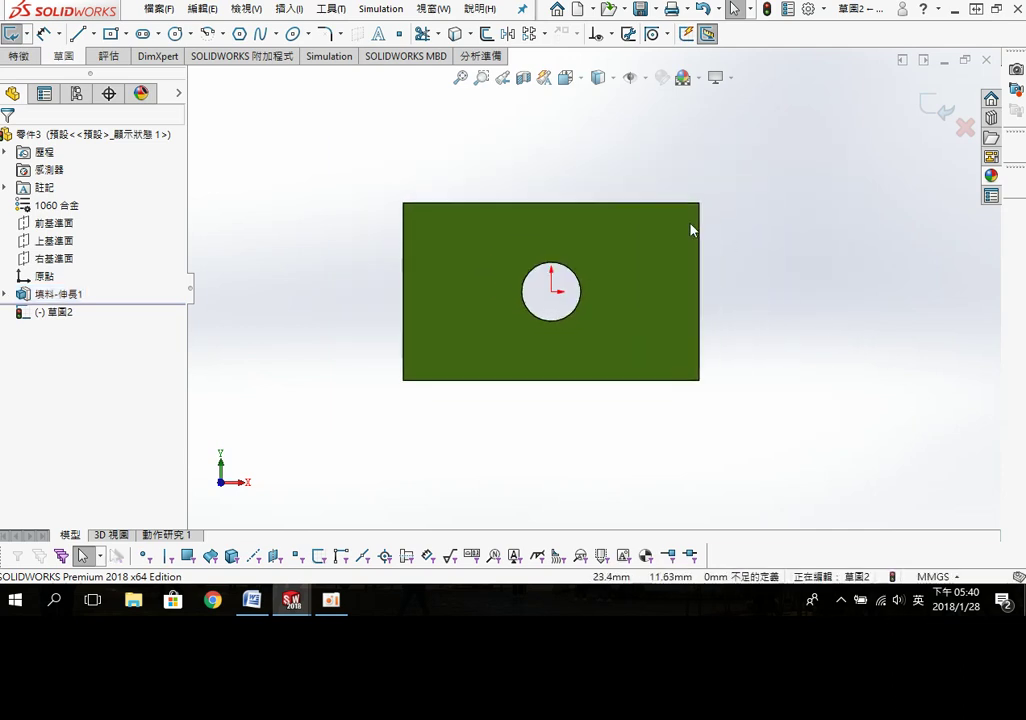
left_click(175, 35)
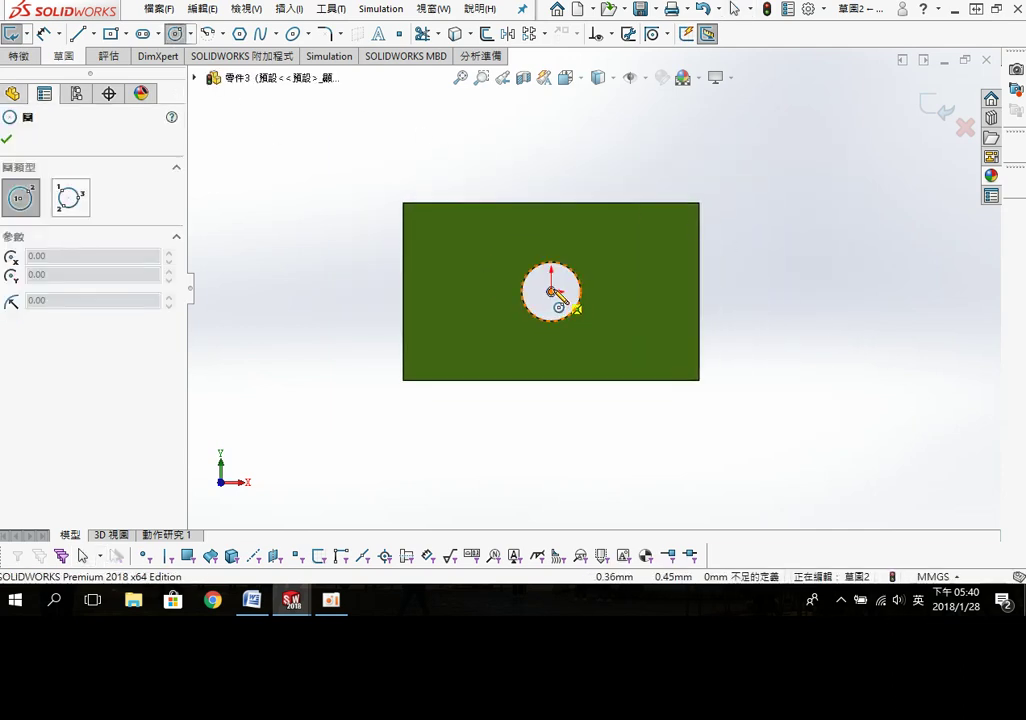
left_click(551, 291)
left_click(600, 352)
key("s")
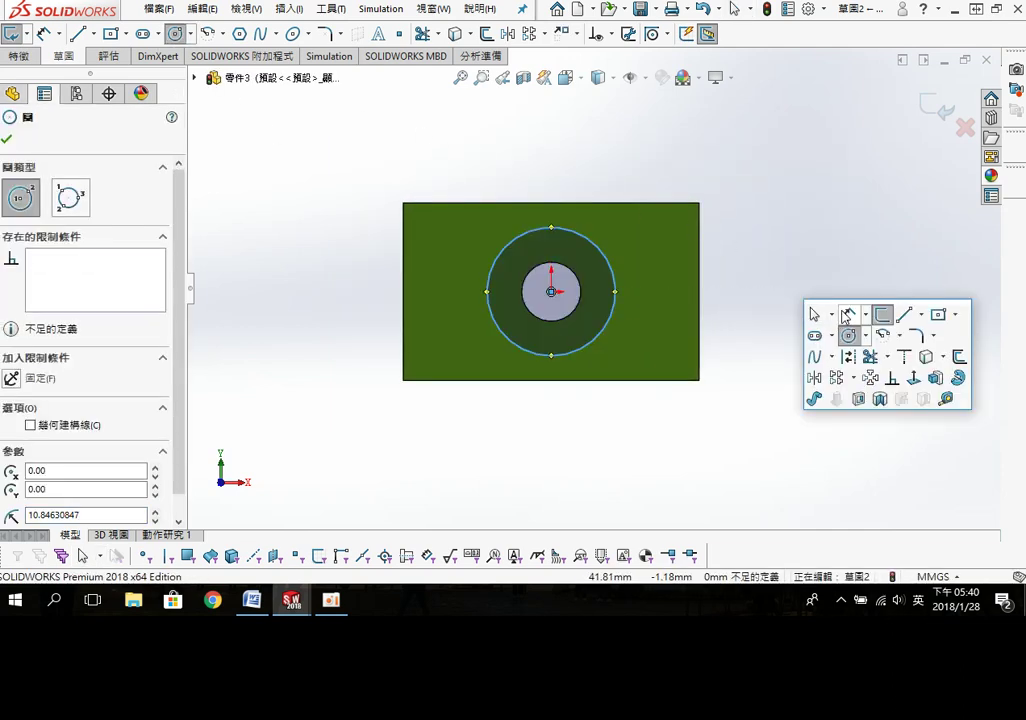
left_click(820, 314)
left_click(598, 253)
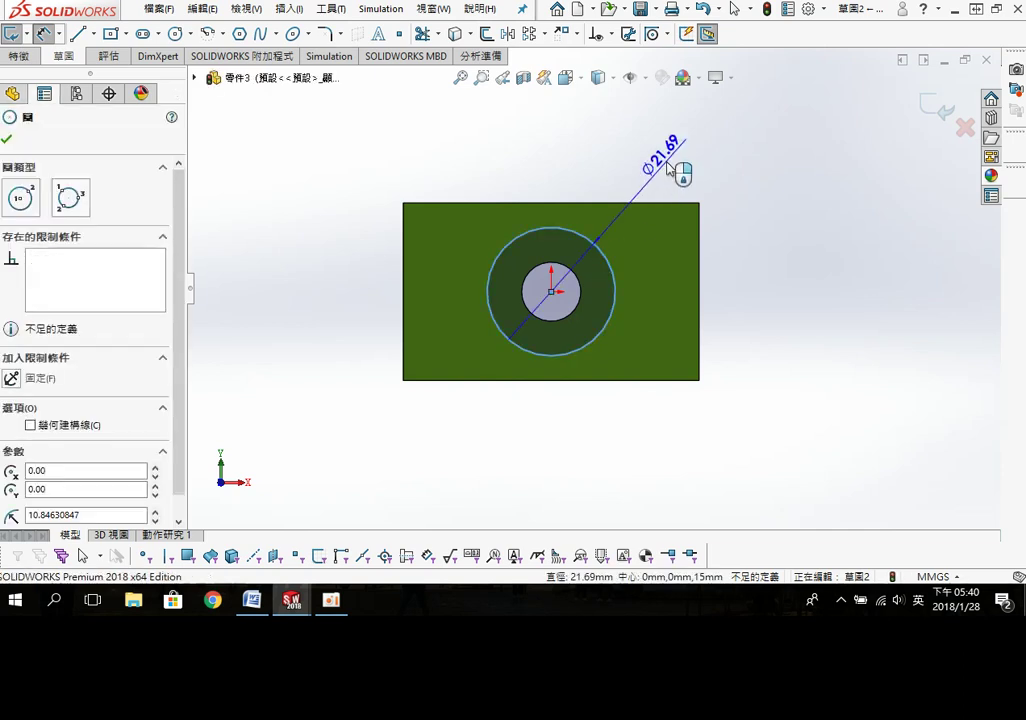
left_click(682, 173)
type("20")
key("Return")
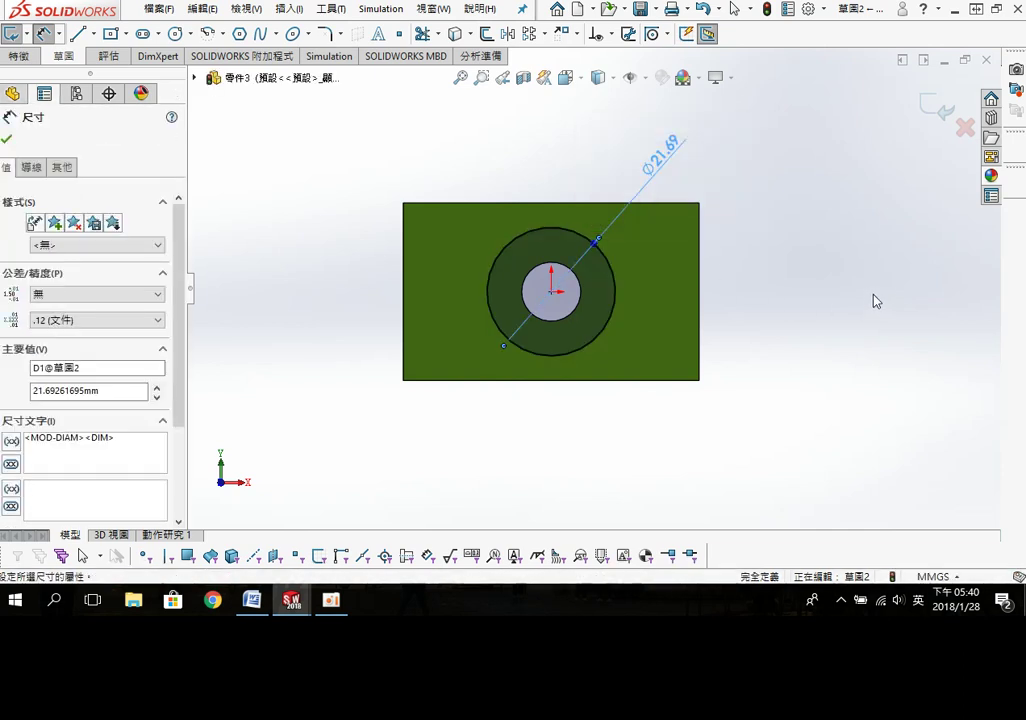
Step: Split the front face with the circle and save the part as moving part
middle_click_drag(872, 298, 824, 314)
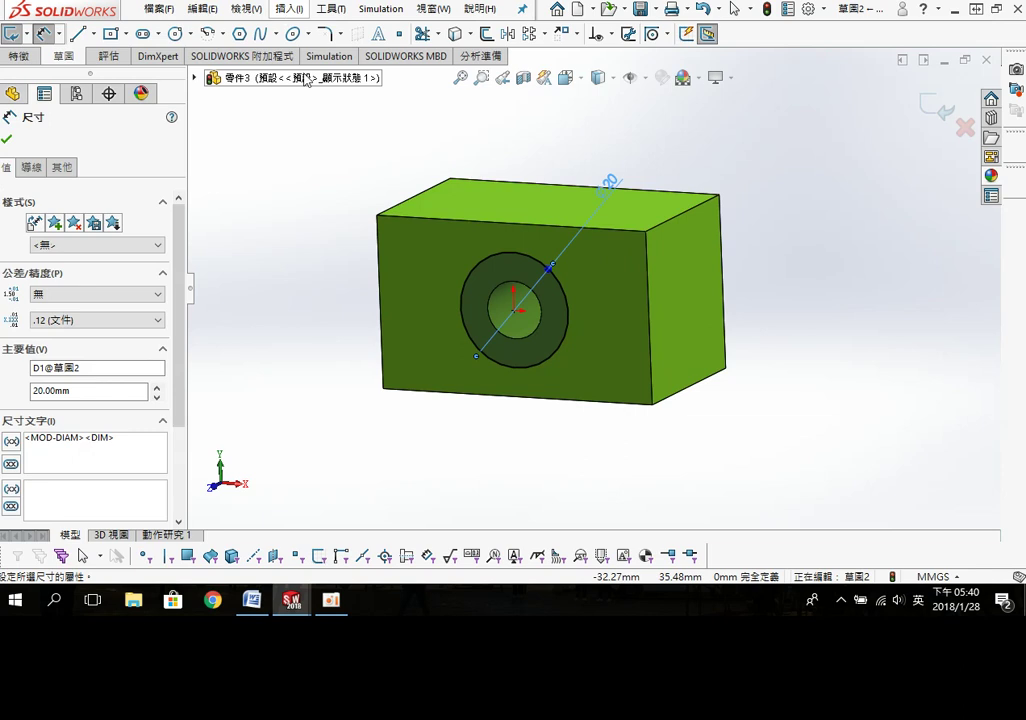
left_click(289, 9)
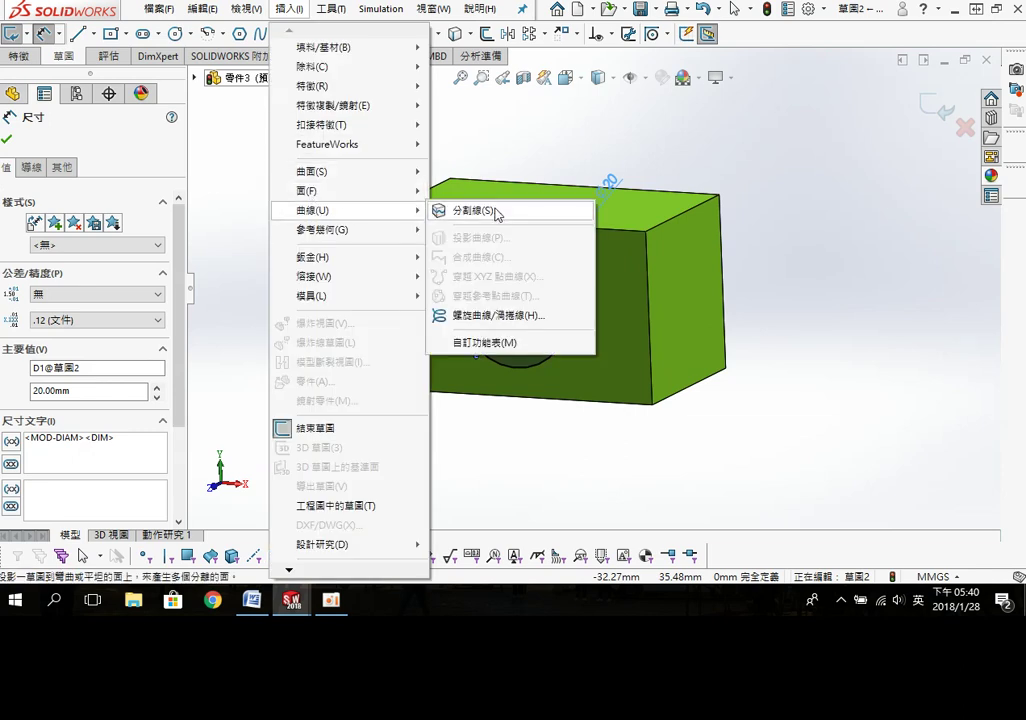
left_click(497, 213)
left_click(614, 284)
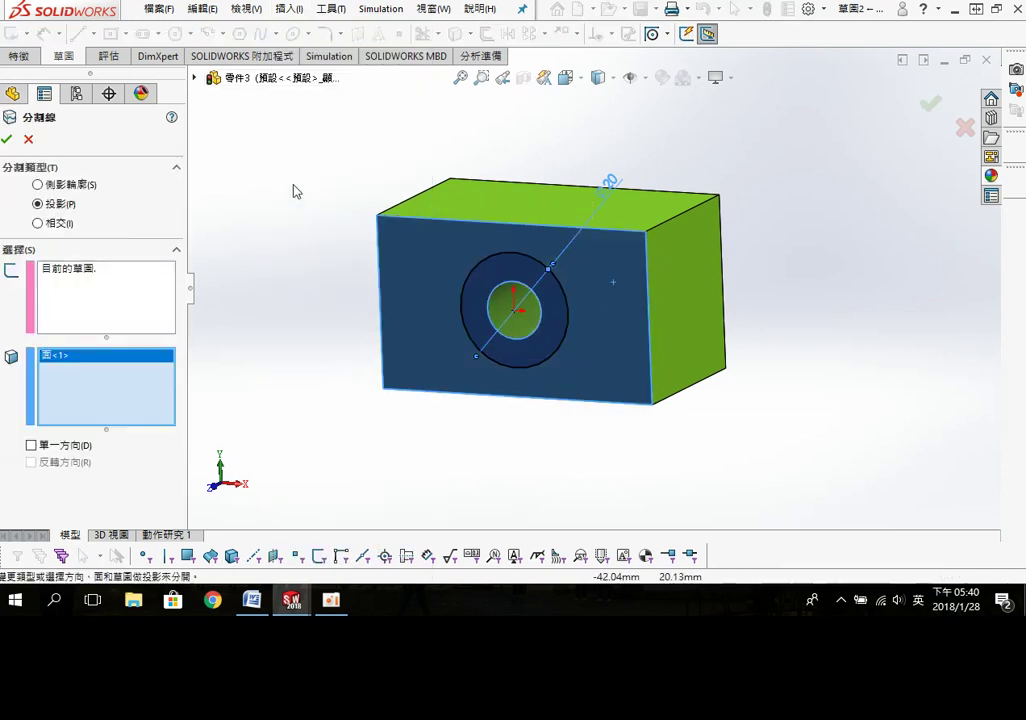
left_click(7, 139)
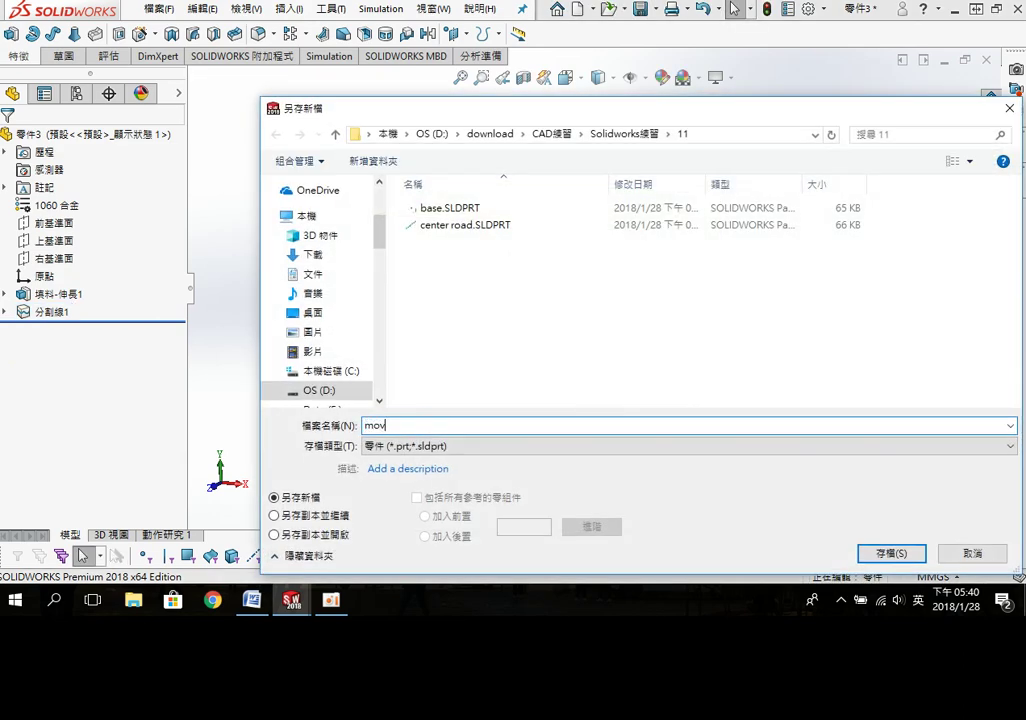
type("moving part")
key("Return")
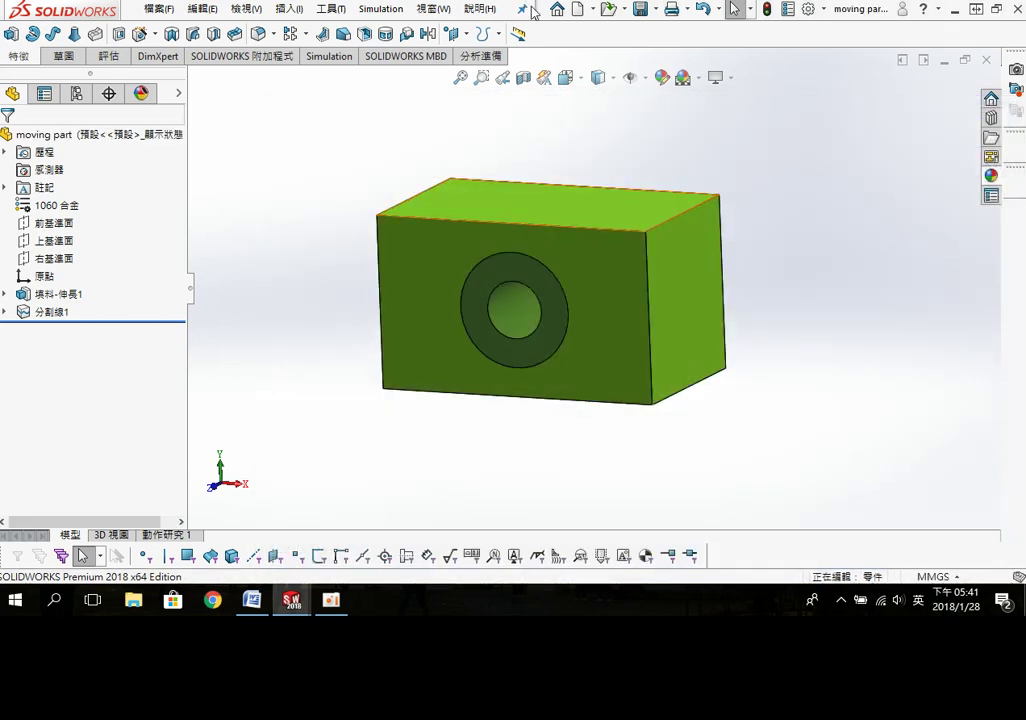
key("ctrl+n")
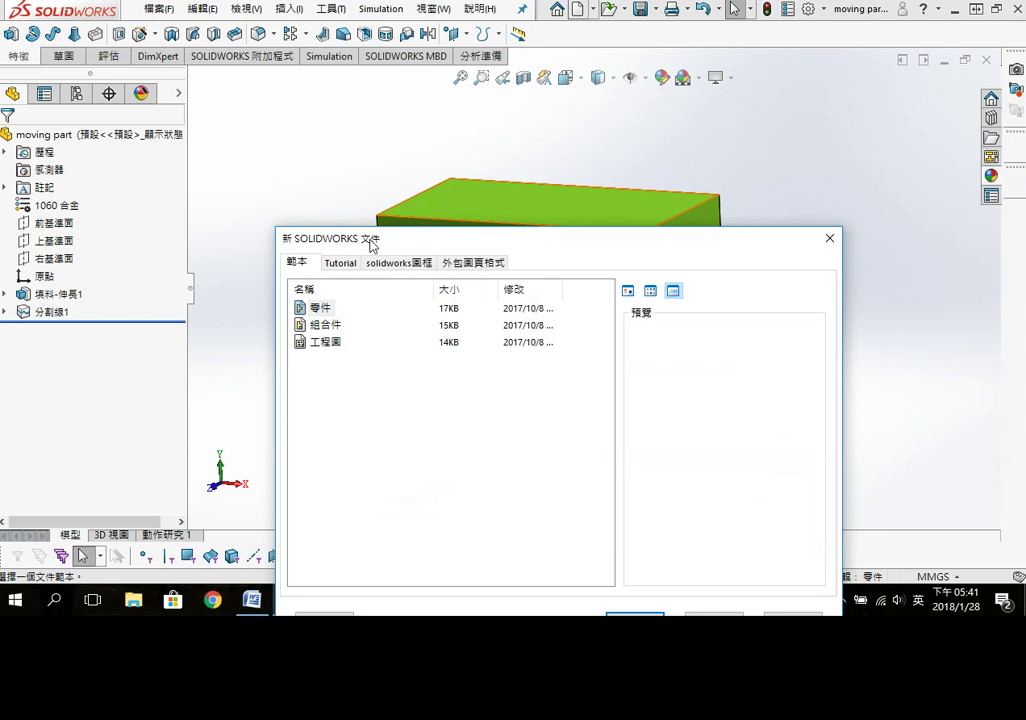
Step: In a new part, sketch a 5 mm diameter circle at the origin on the Front Plane
double_click(320, 309)
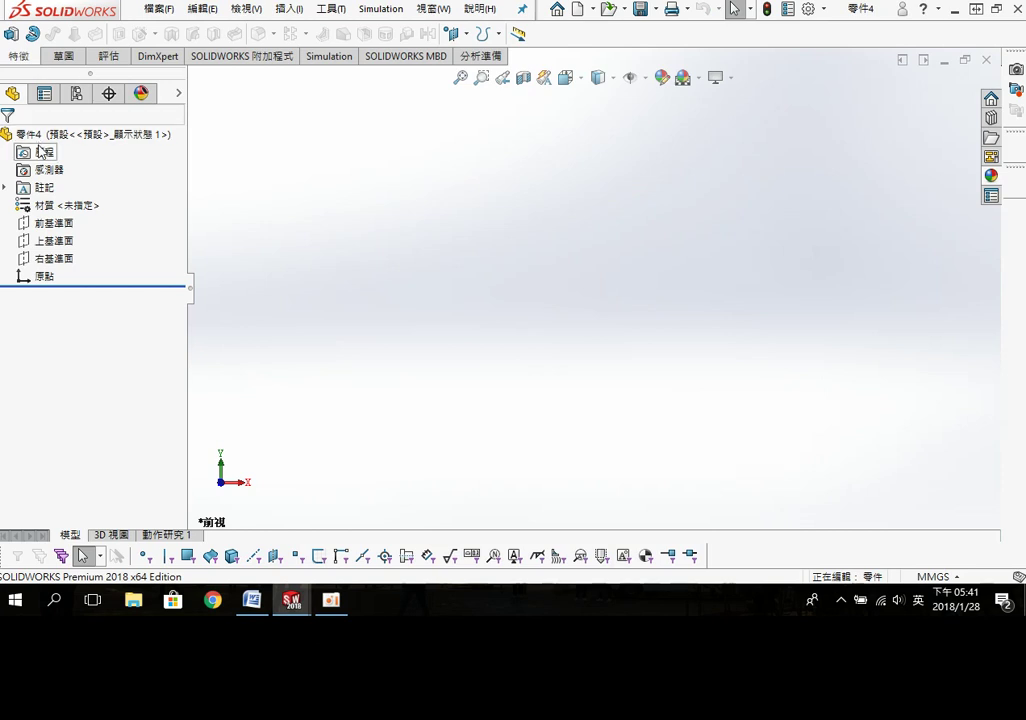
left_click(60, 223)
left_click(85, 199)
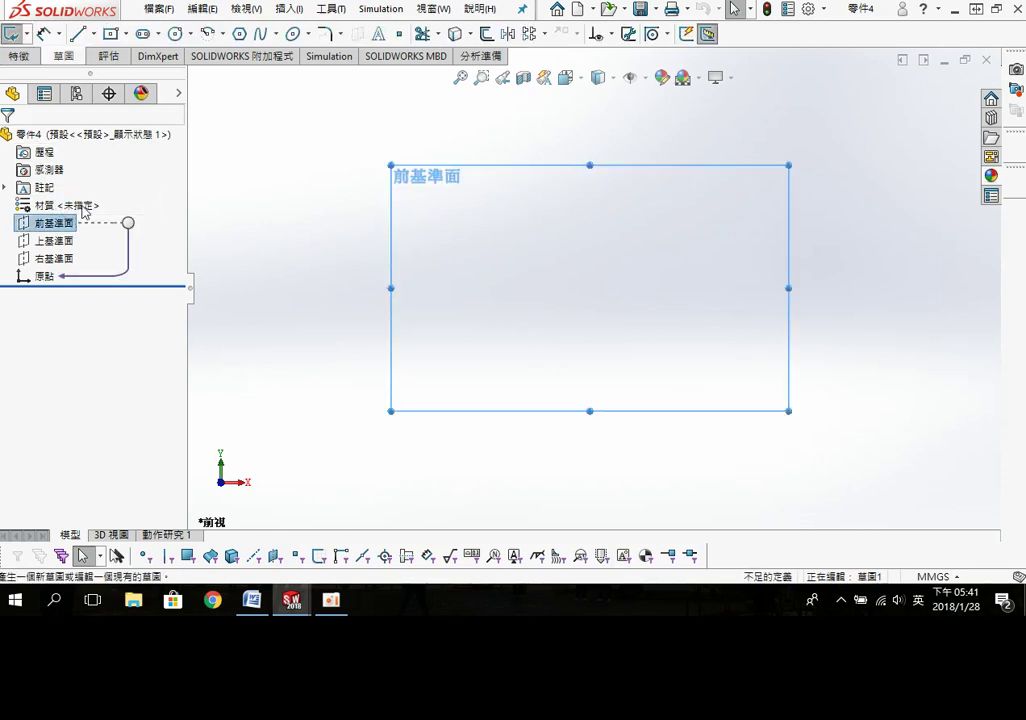
key("s")
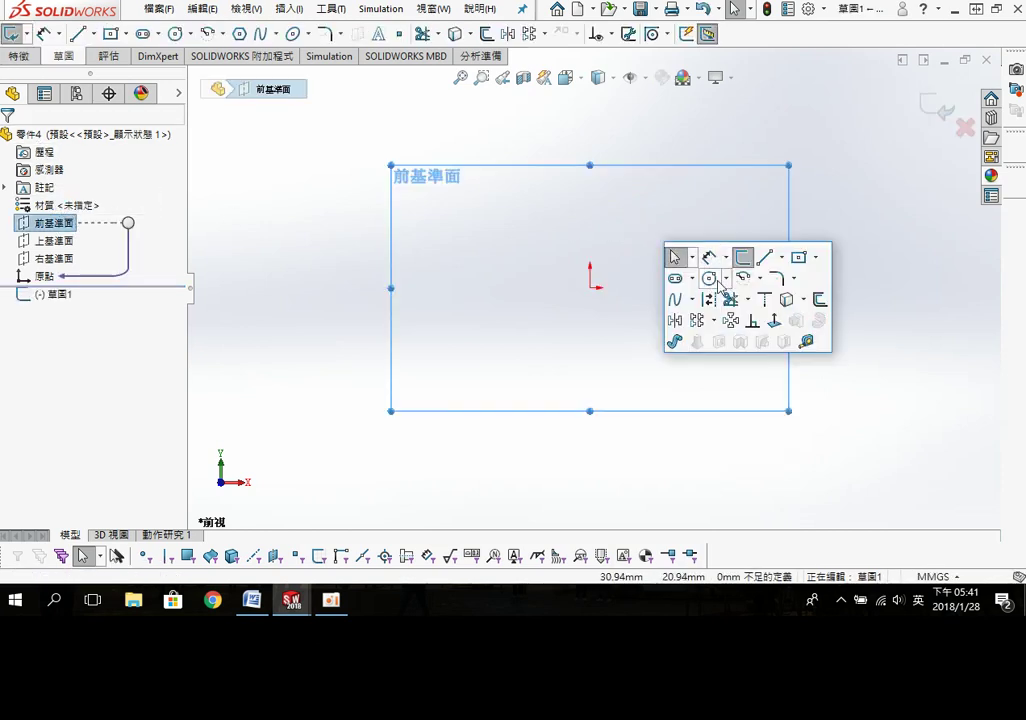
left_click(707, 277)
left_click_drag(590, 288, 609, 307)
key("s")
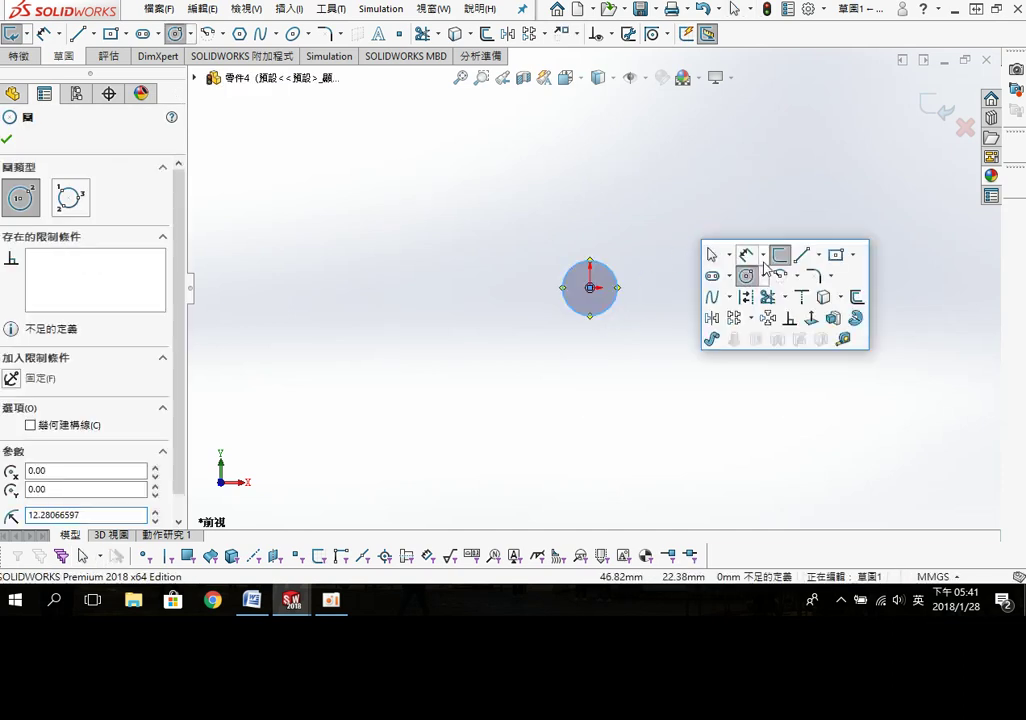
left_click(747, 257)
left_click(615, 283)
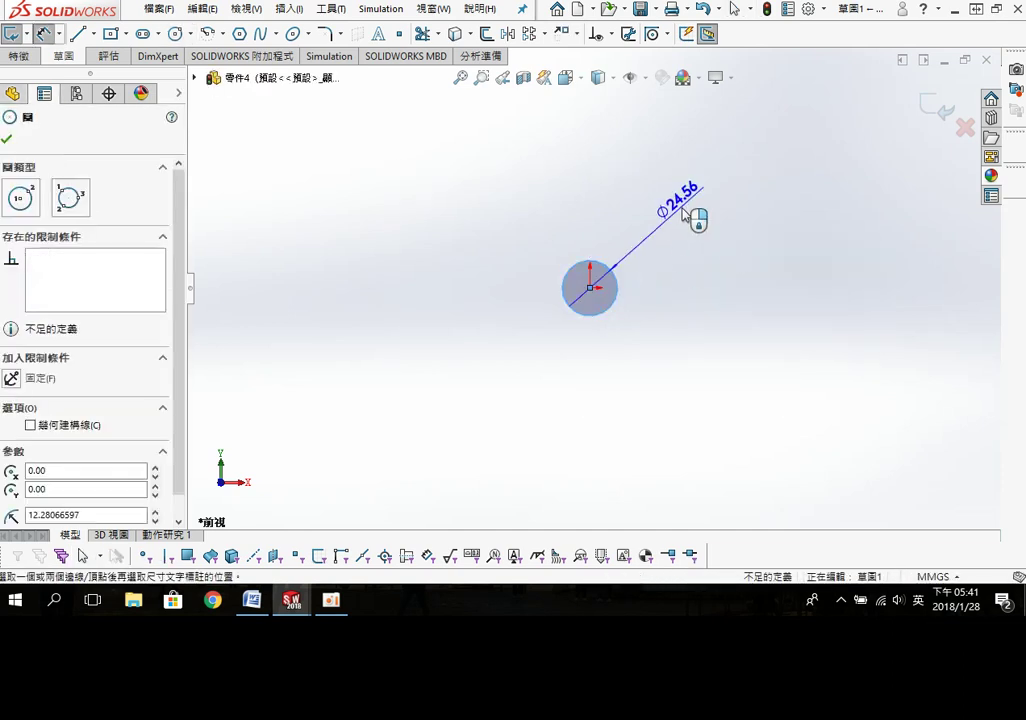
left_click(696, 212)
type("5")
key("Return")
Step: Extrude the circle Mid Plane to 50 mm, forming a slim rod
middle_click_drag(767, 305, 676, 336)
key("s")
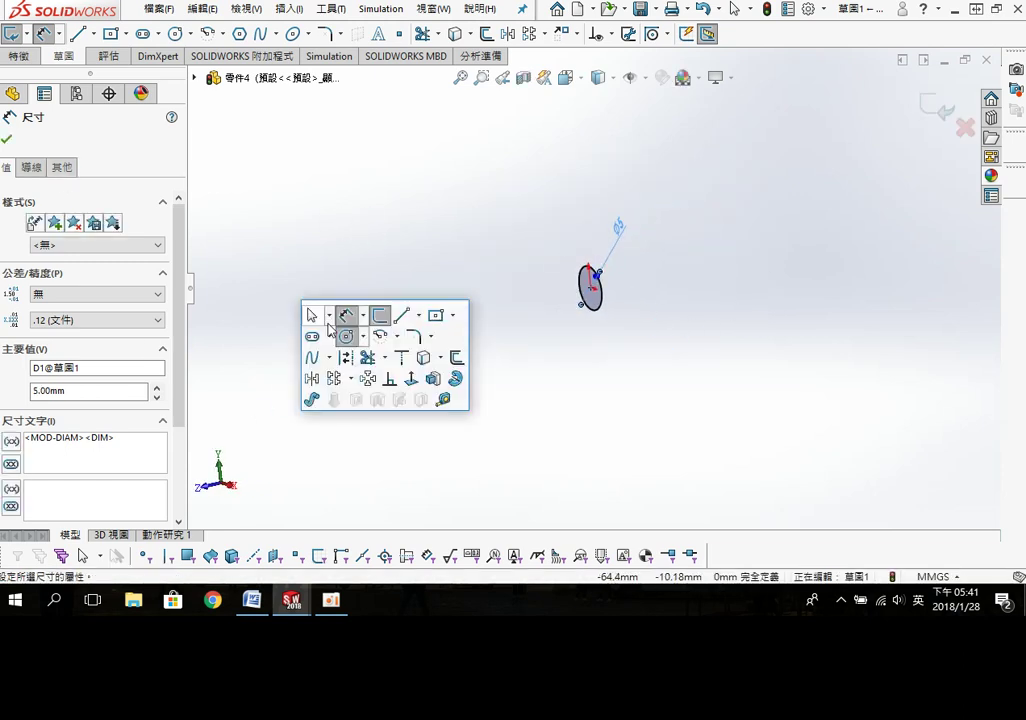
left_click(433, 379)
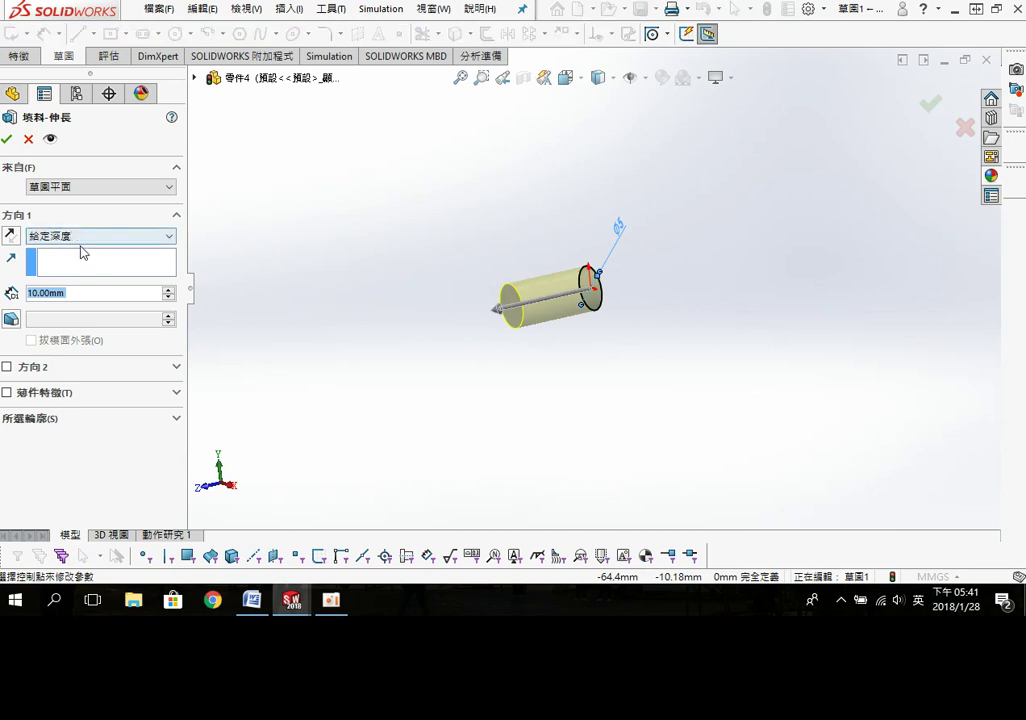
left_click(82, 238)
left_click(84, 304)
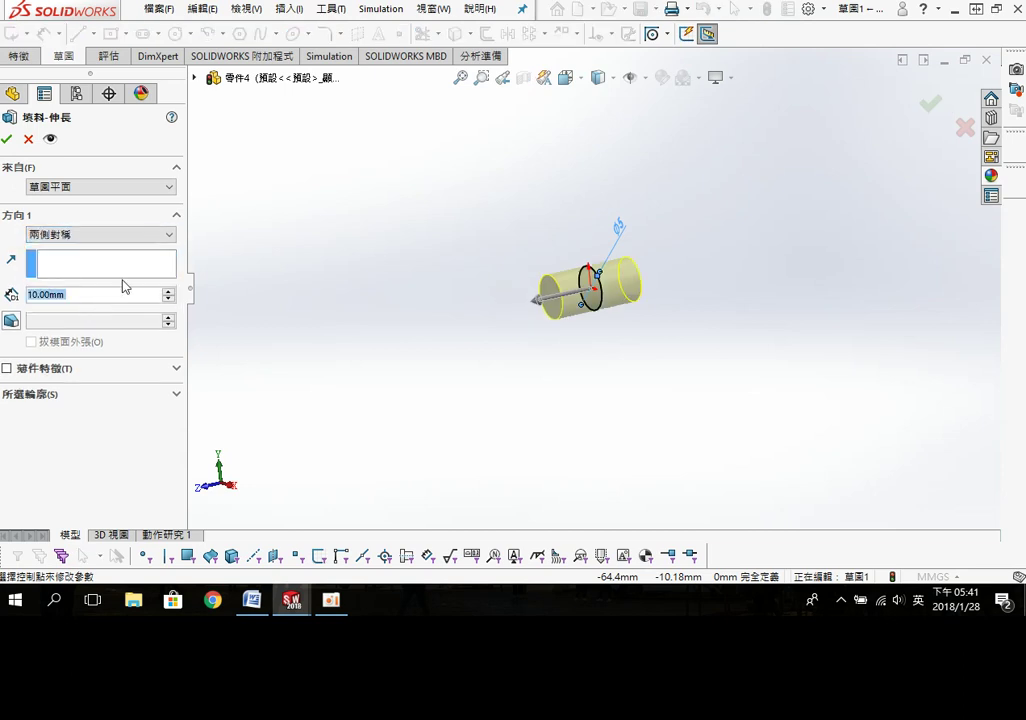
type("50")
key("Return")
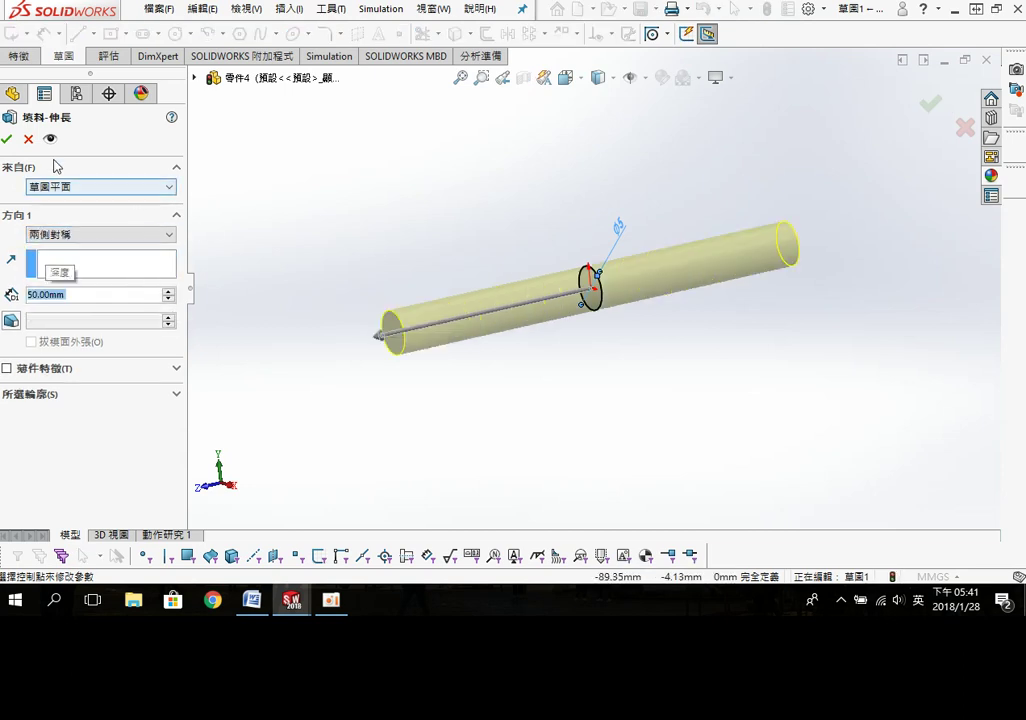
left_click(7, 141)
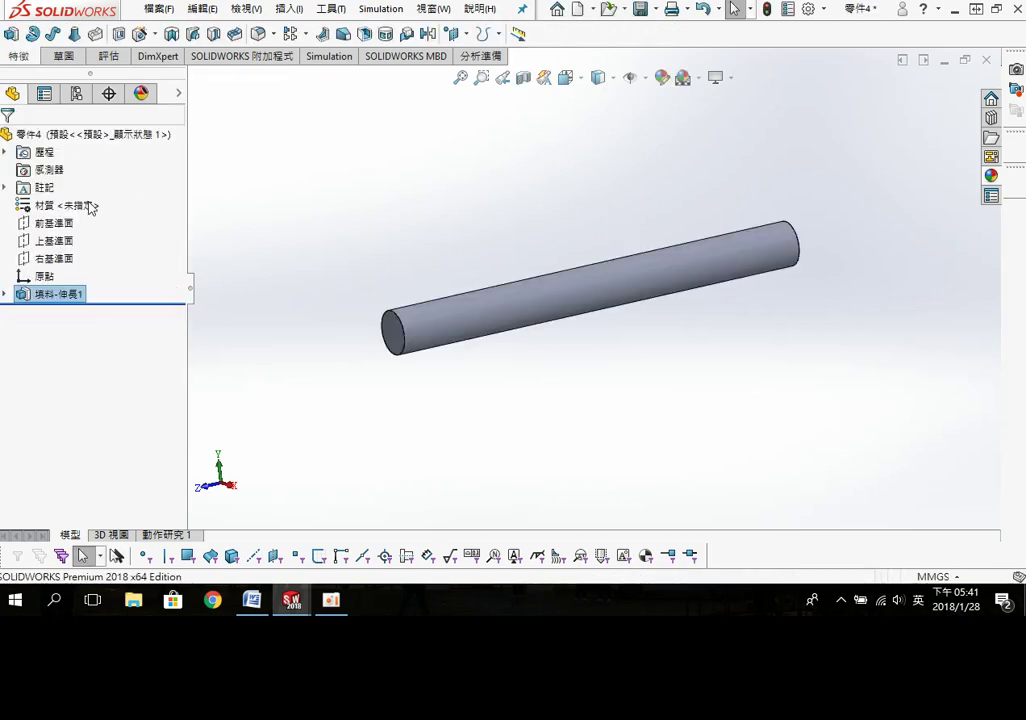
Step: Assign AISI 304 steel as the rod's material
right_click(72, 207)
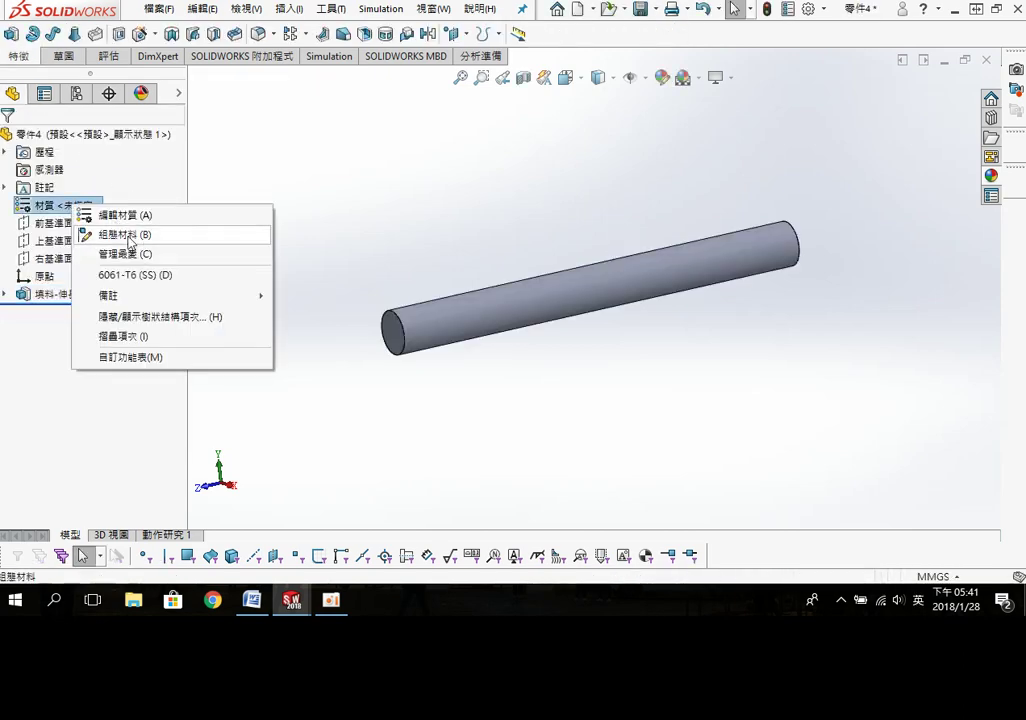
left_click(131, 218)
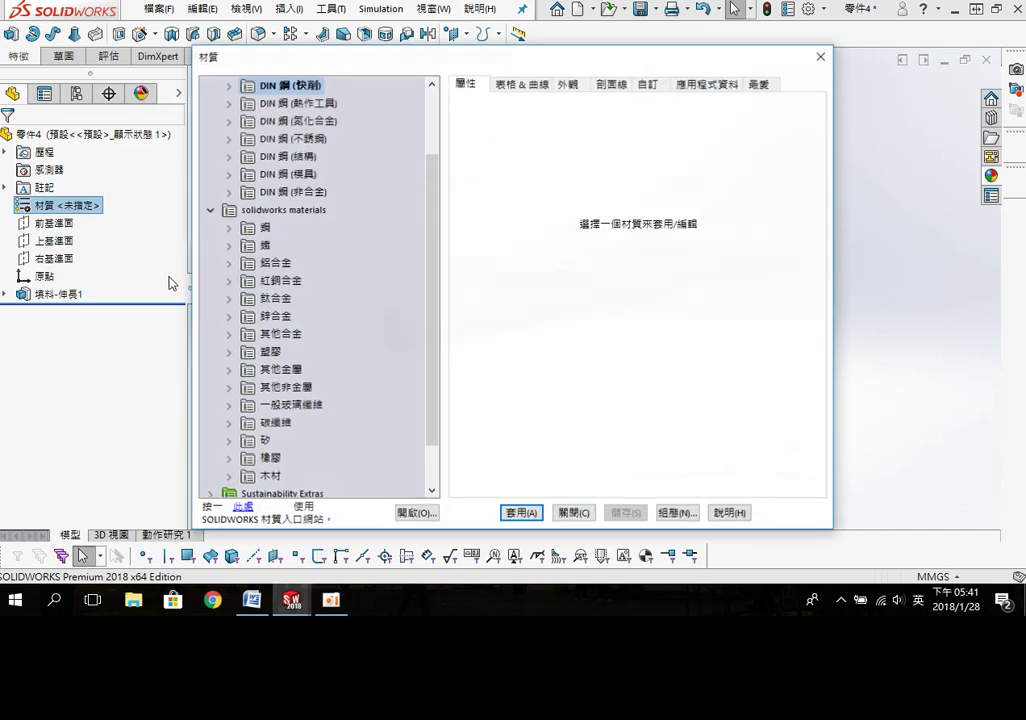
left_click(229, 229)
left_click(297, 262)
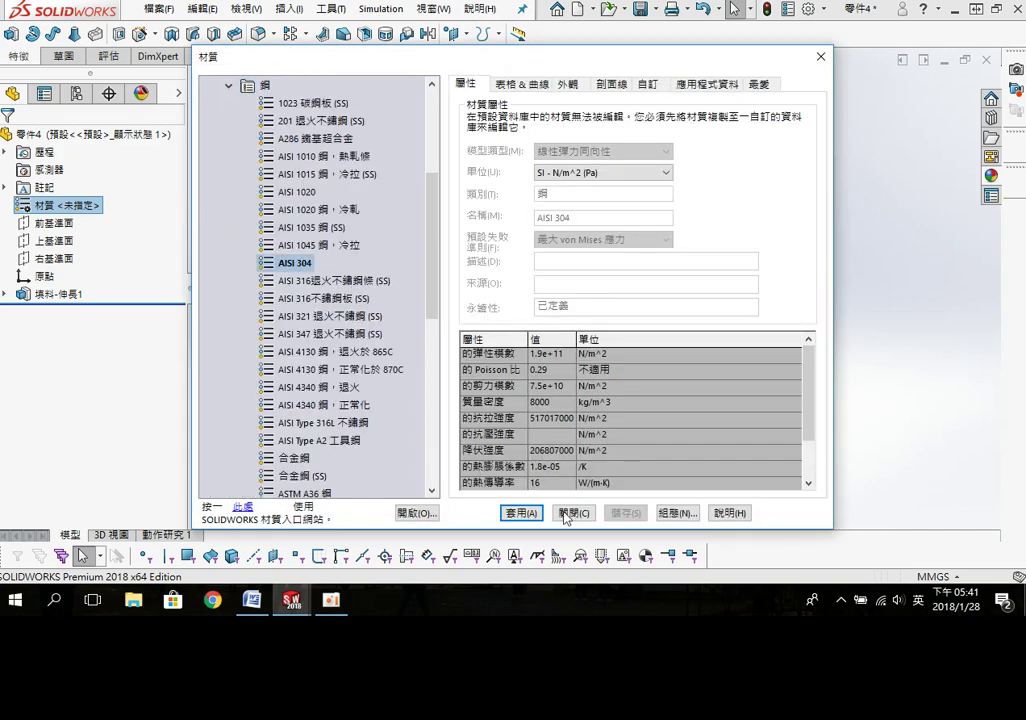
left_click(583, 515)
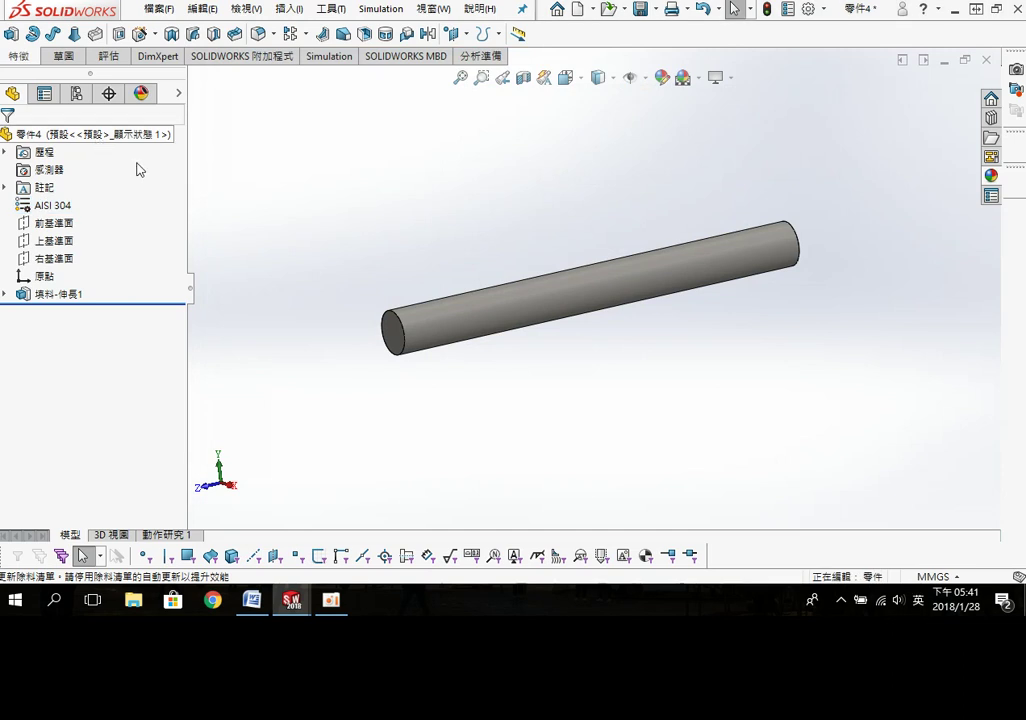
Step: Give the whole rod part a teal appearance
right_click(97, 134)
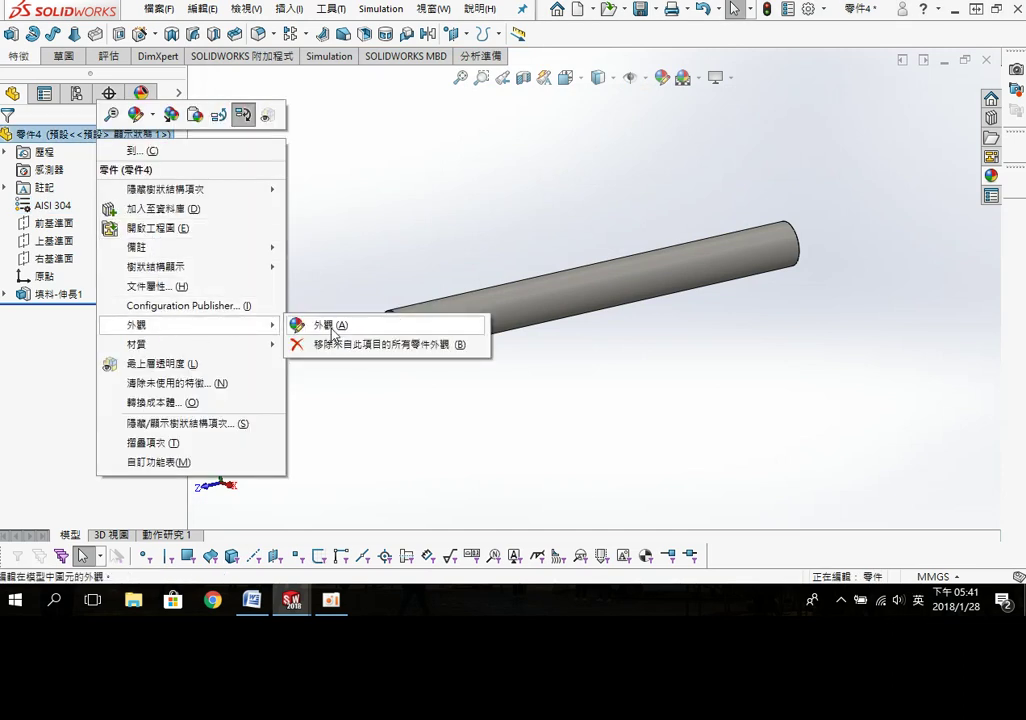
left_click(300, 323)
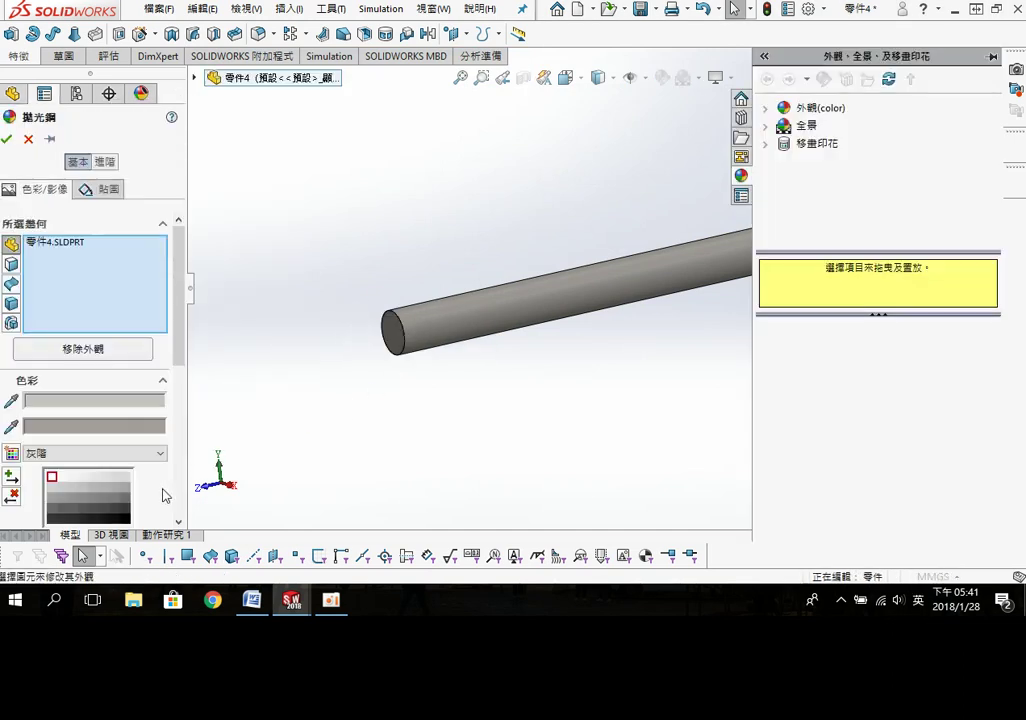
scroll(180, 495, "down", 5)
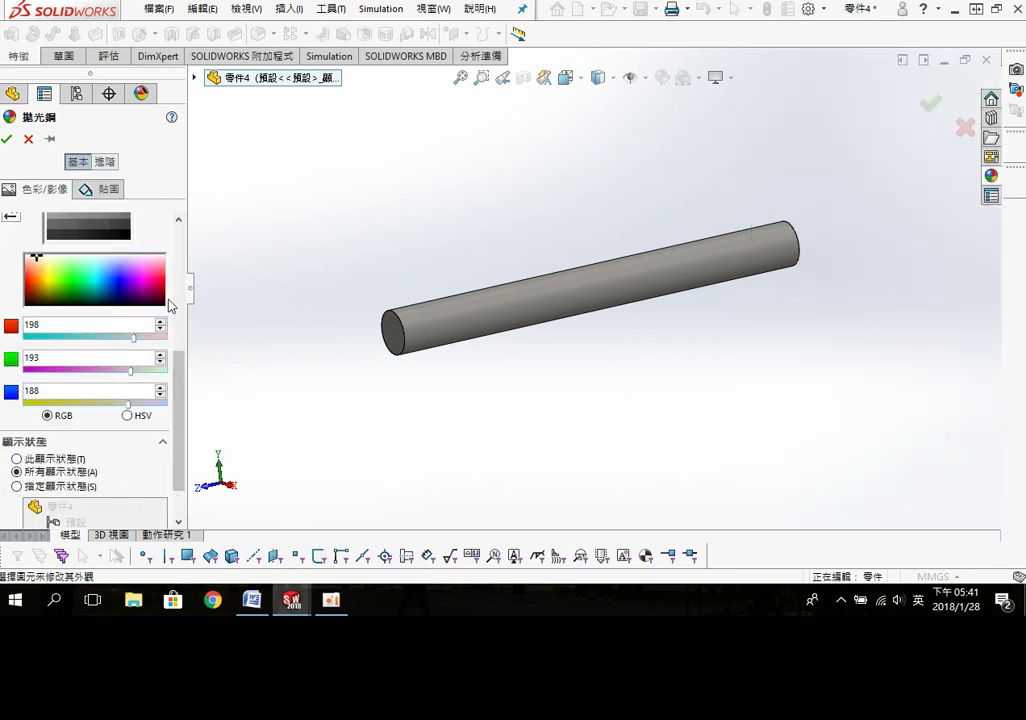
left_click(90, 281)
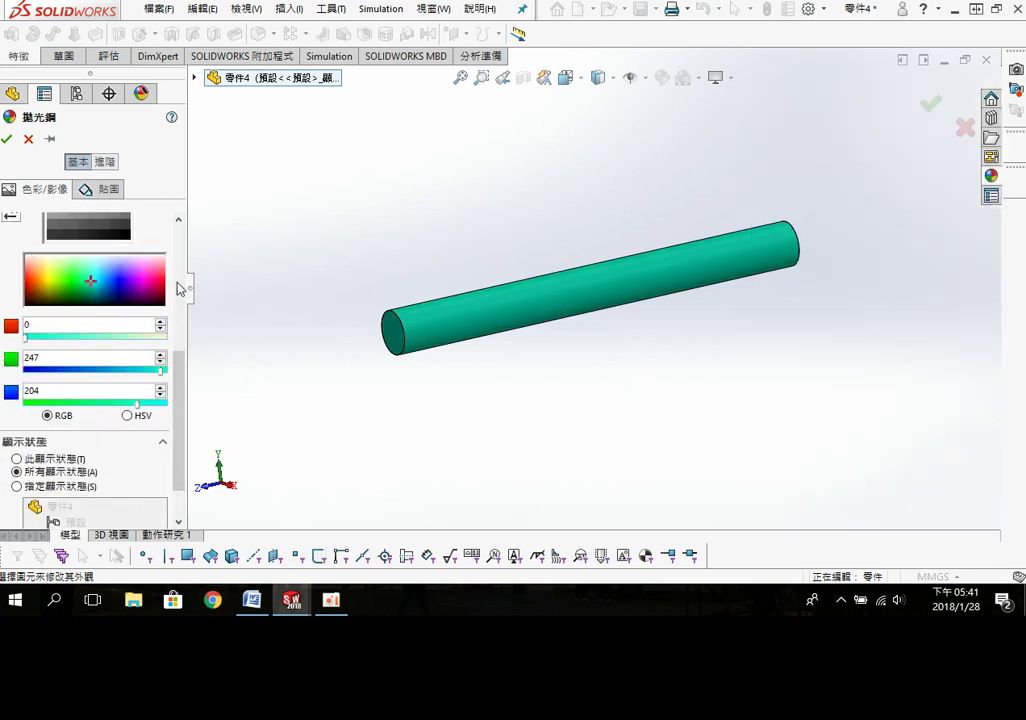
left_click(7, 141)
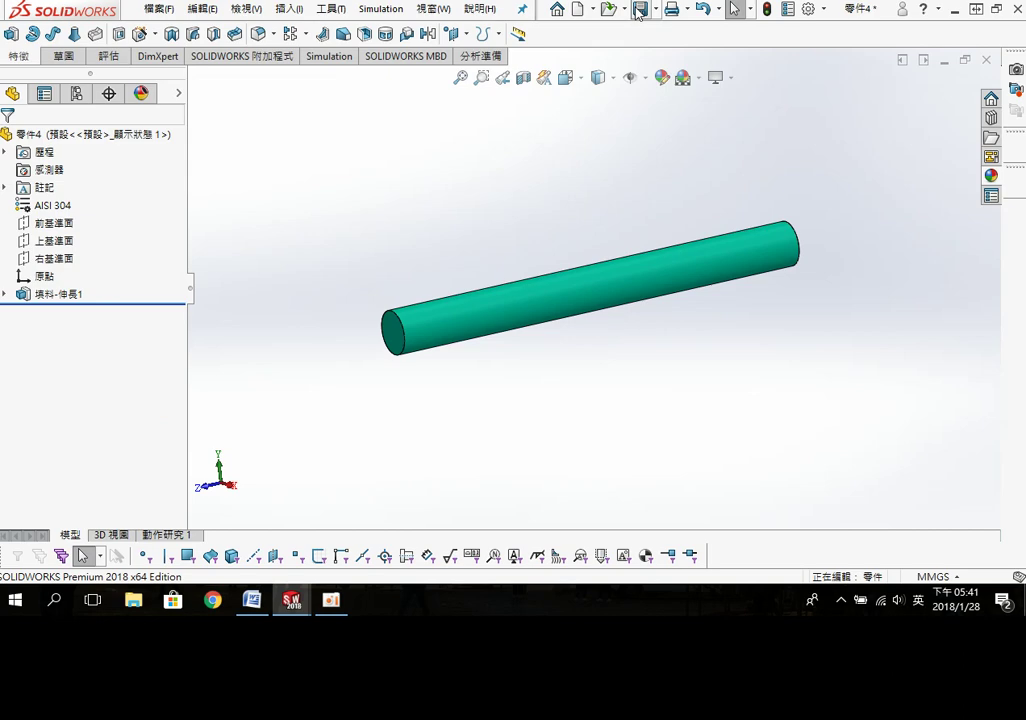
Step: Save the part as 'fixed rod'
key("ctrl+s")
type("fixed rod")
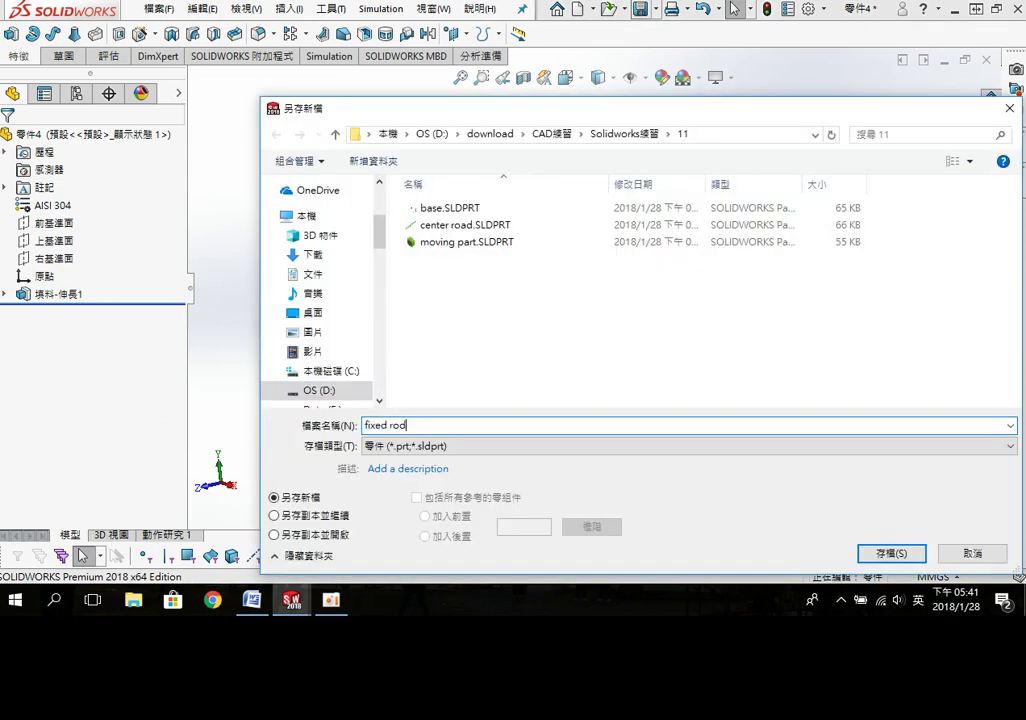
key("Return")
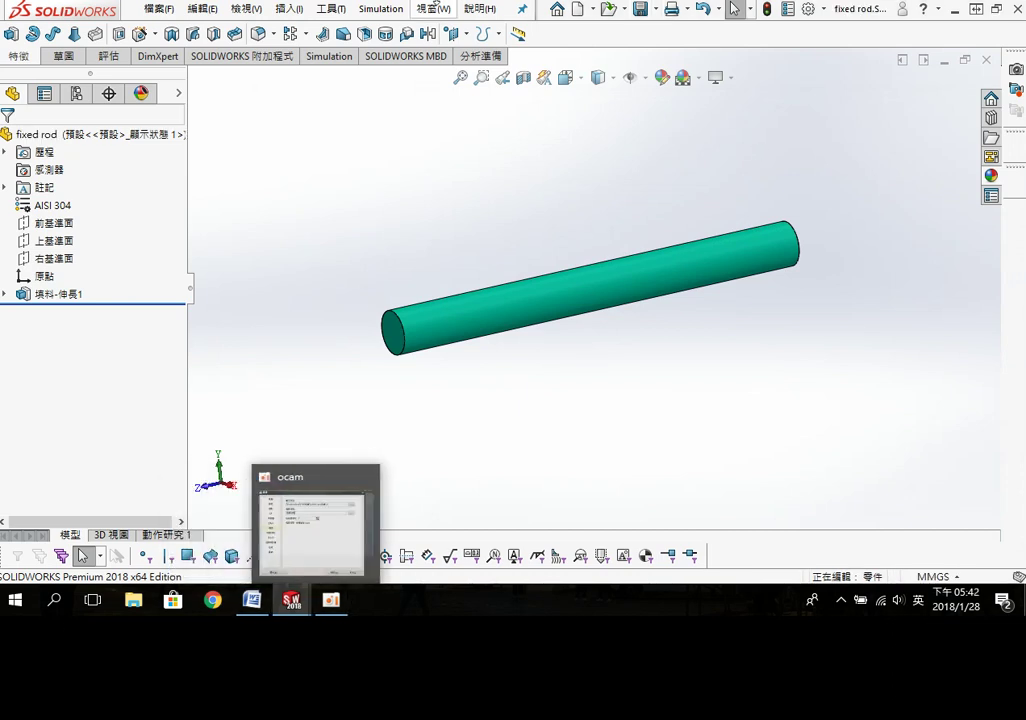
left_click(433, 9)
Step: Switch to base.SLDPRT and display it Shaded With Edges
left_click(471, 204)
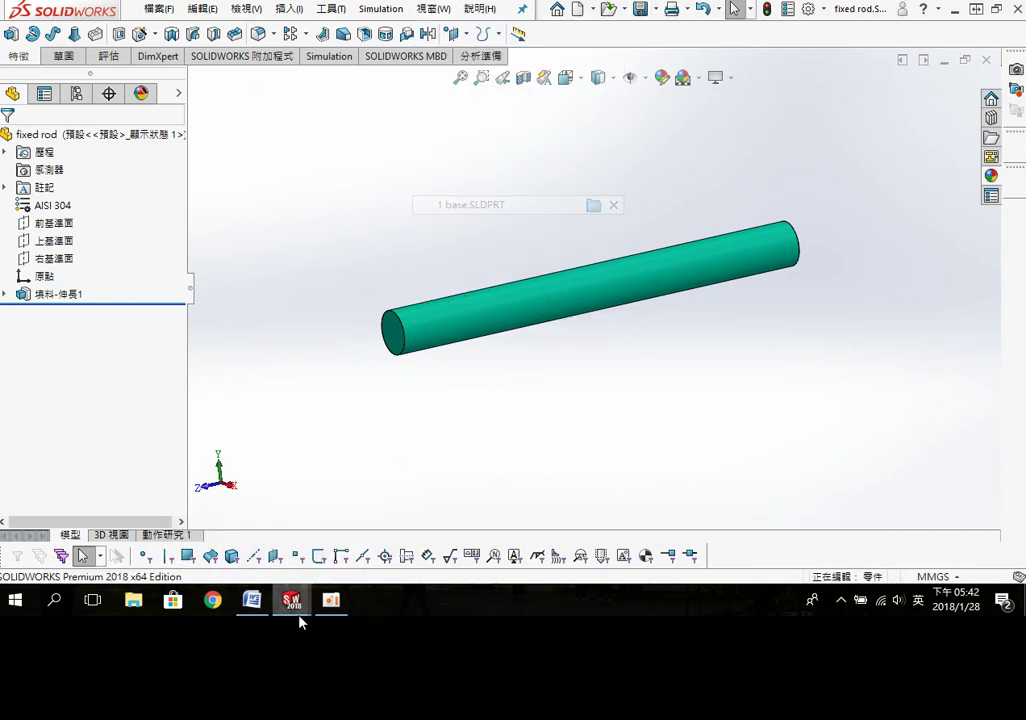
left_click(607, 80)
left_click(598, 104)
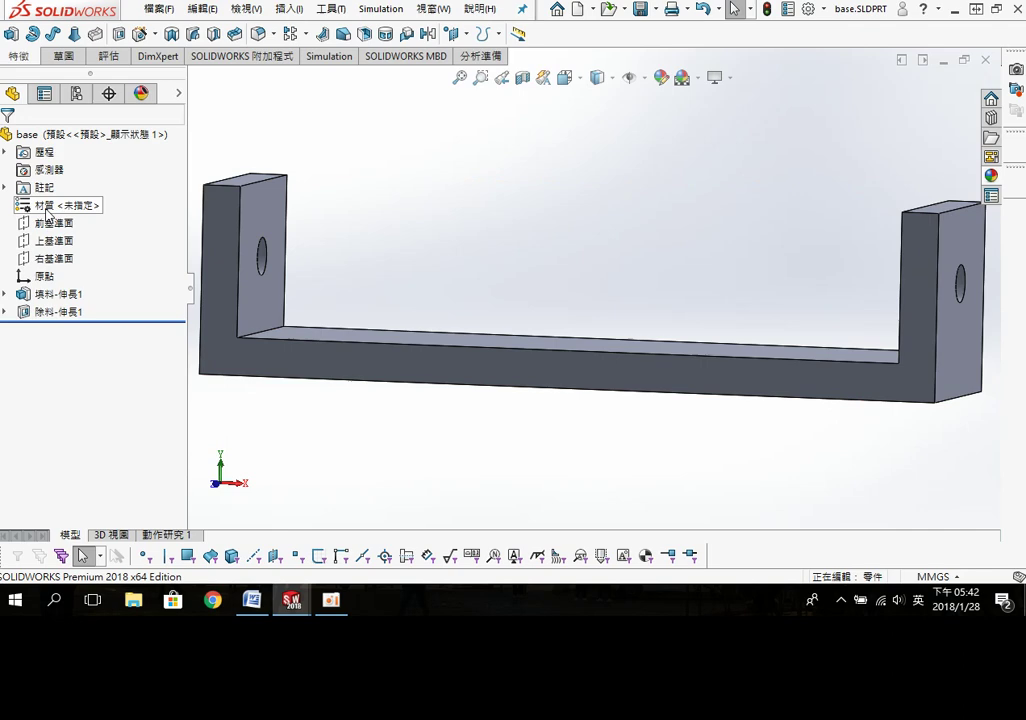
Step: Assign the 1060 合金 aluminium alloy as the base's material
right_click(48, 207)
left_click(100, 219)
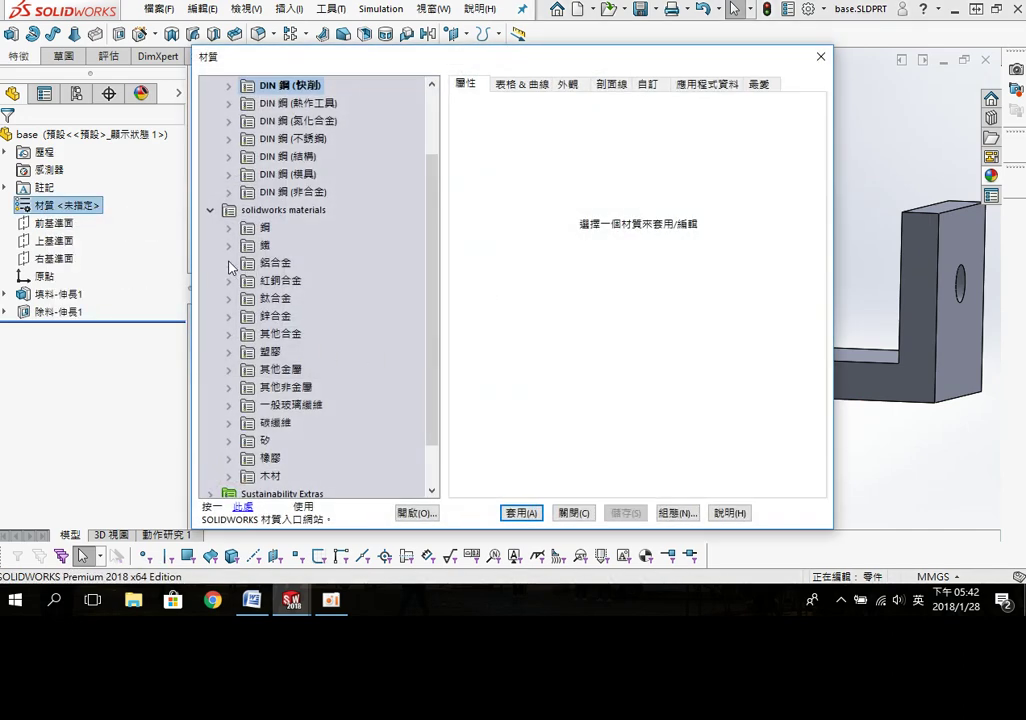
left_click(229, 264)
left_click(299, 103)
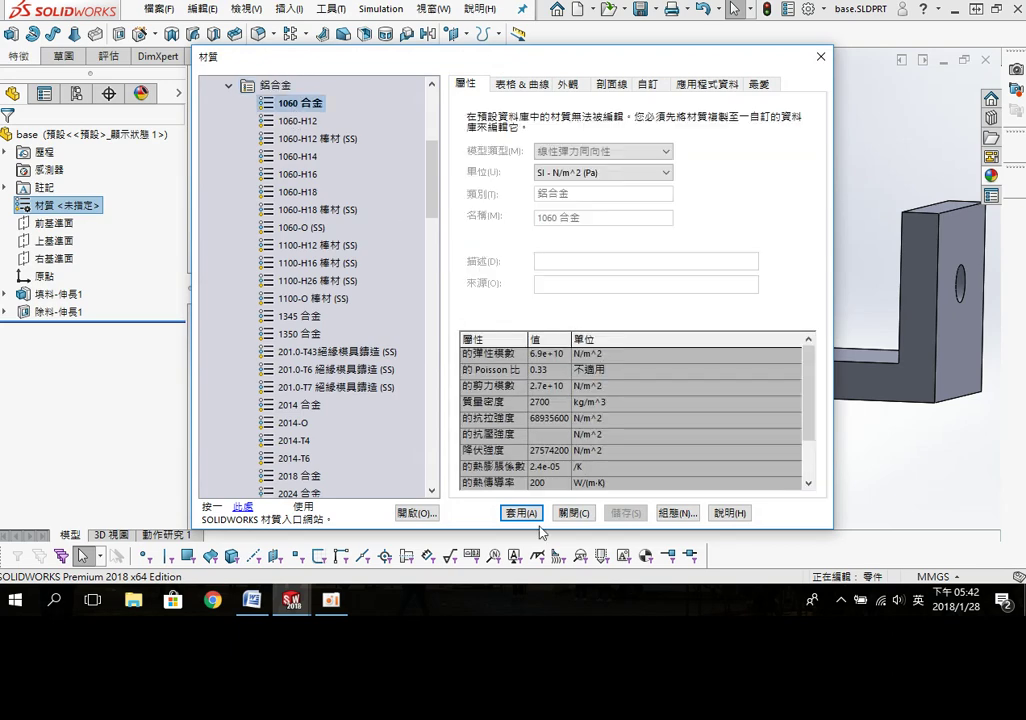
left_click(522, 513)
left_click(574, 516)
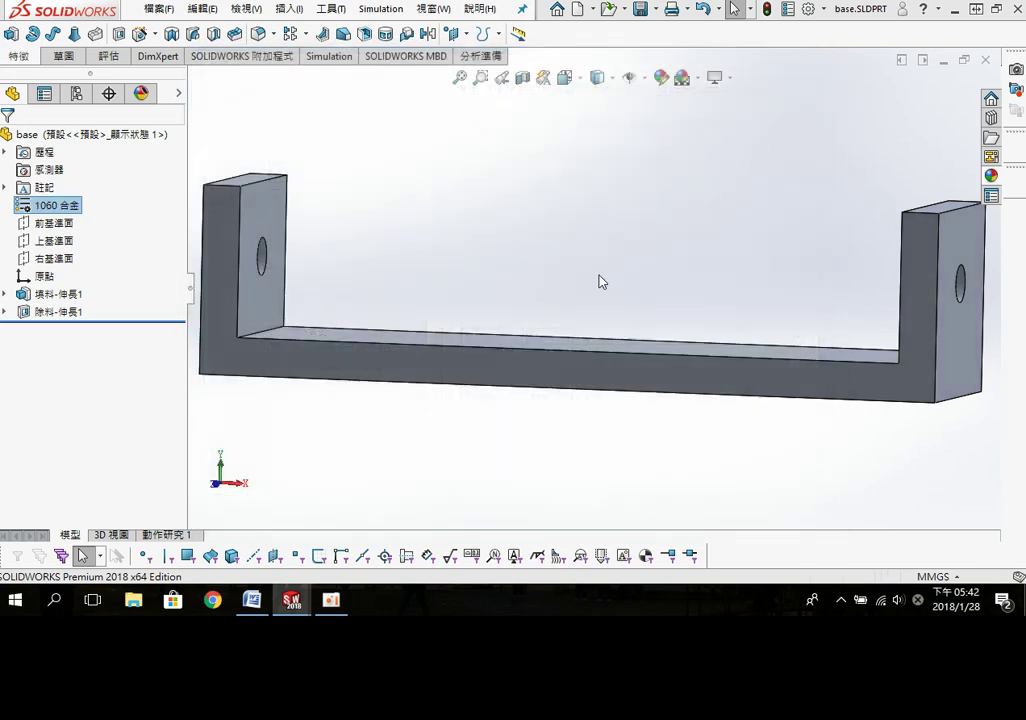
Step: Orbit the base to an isometric view and edit the whole part's appearance
middle_click_drag(419, 280, 401, 302)
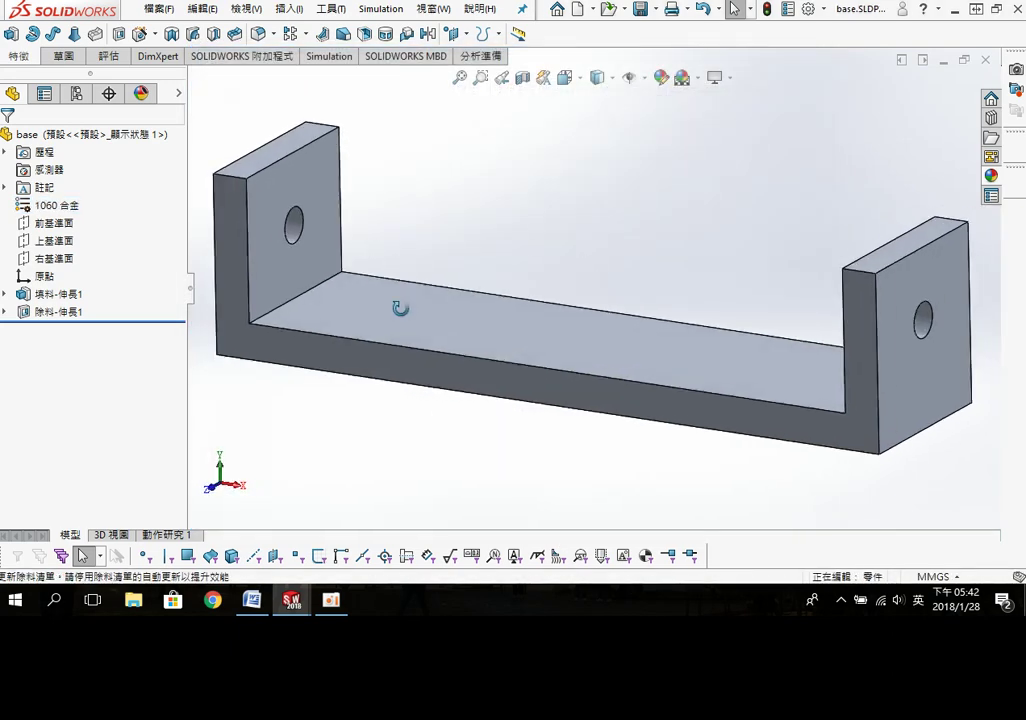
right_click(101, 146)
left_click(314, 325)
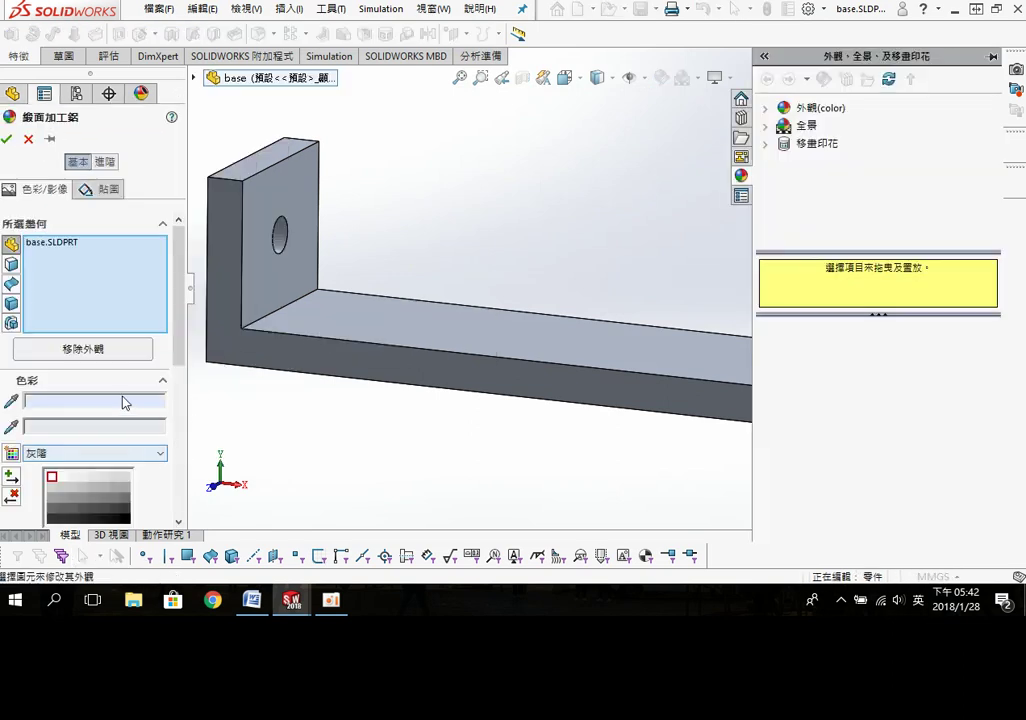
Step: Apply a light reddish copper colour to the whole base part
scroll(170, 483, "down", 5)
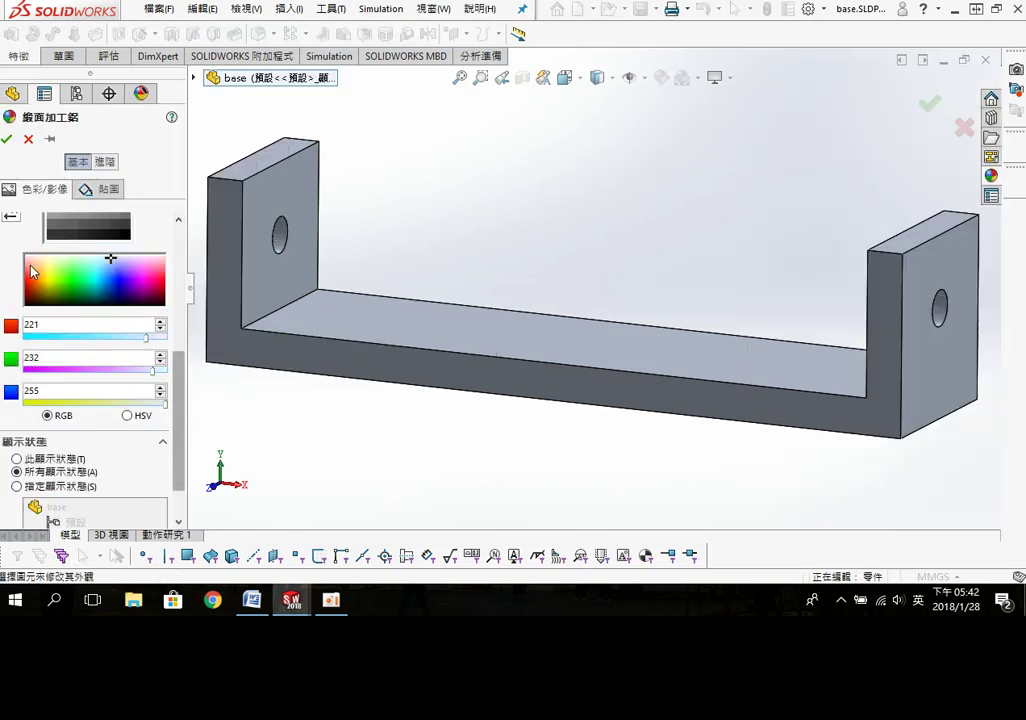
left_click(30, 263)
left_click(7, 142)
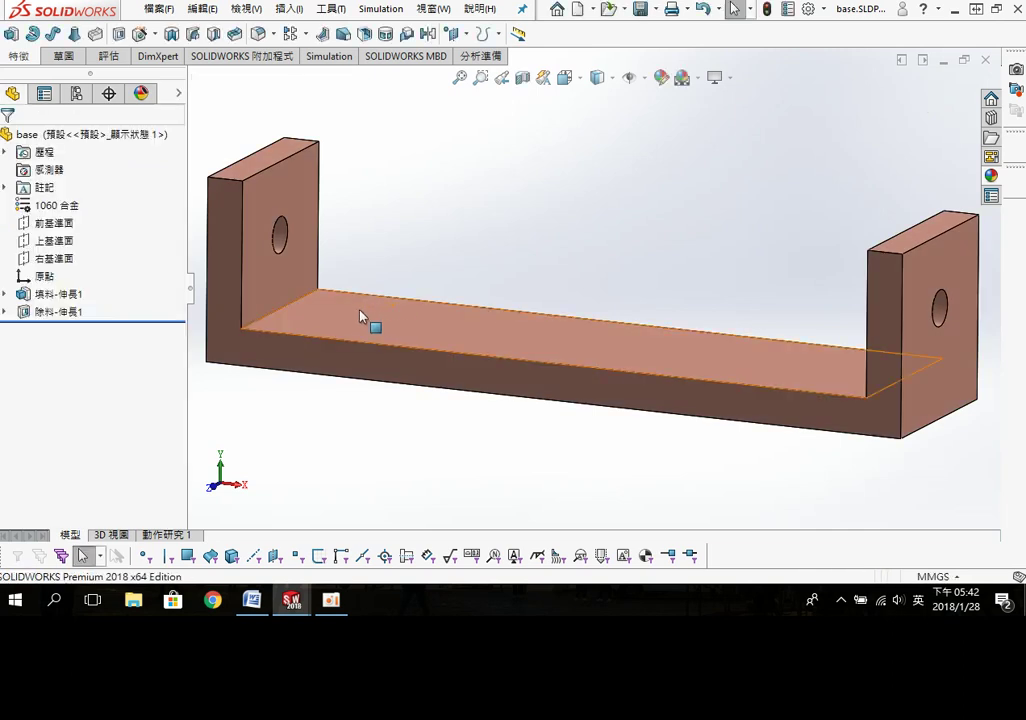
left_click(236, 282)
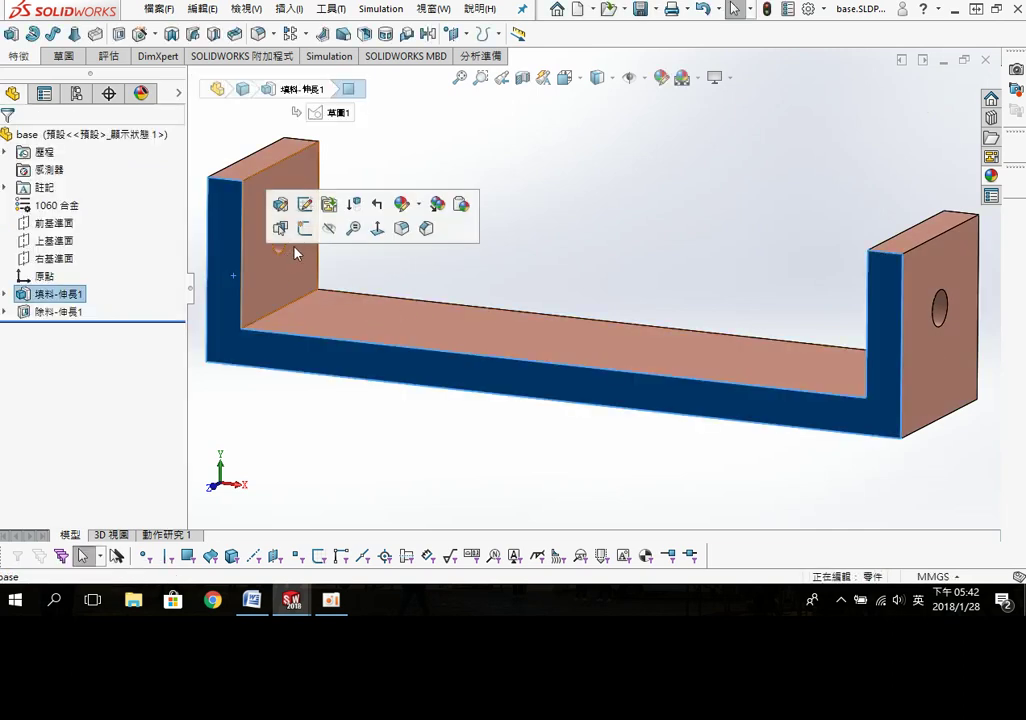
Step: Start a sketch on the base's front face in Front view and draw a circle on the left upright
left_click(307, 229)
key("s")
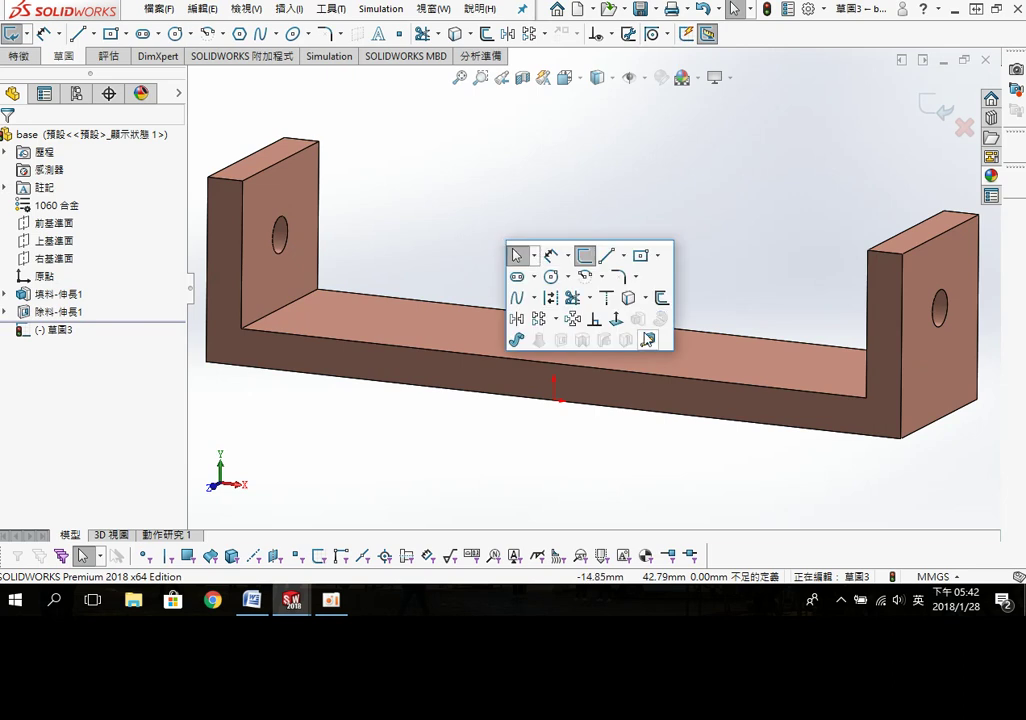
left_click(520, 262)
scroll(387, 268, "down", 3)
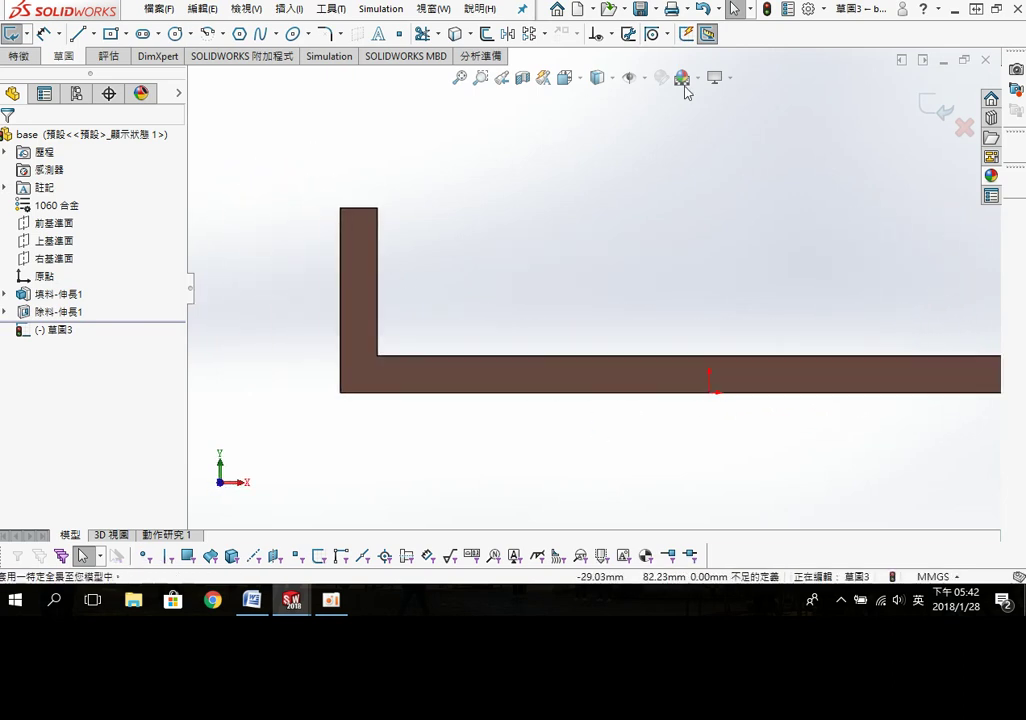
left_click(646, 79)
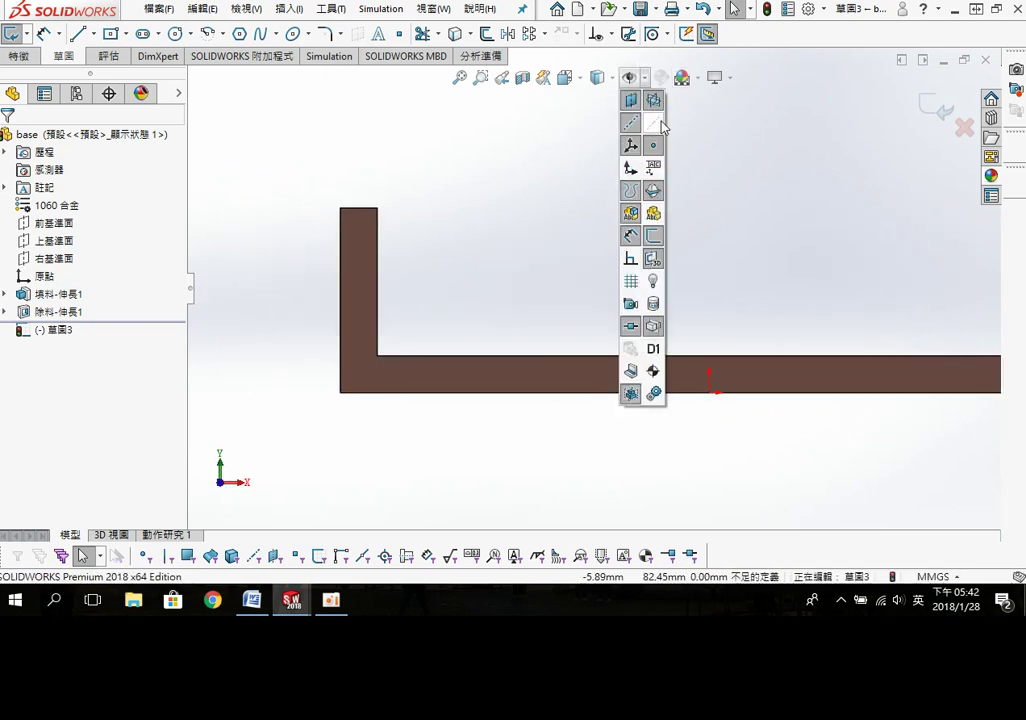
scroll(396, 272, "down", 2)
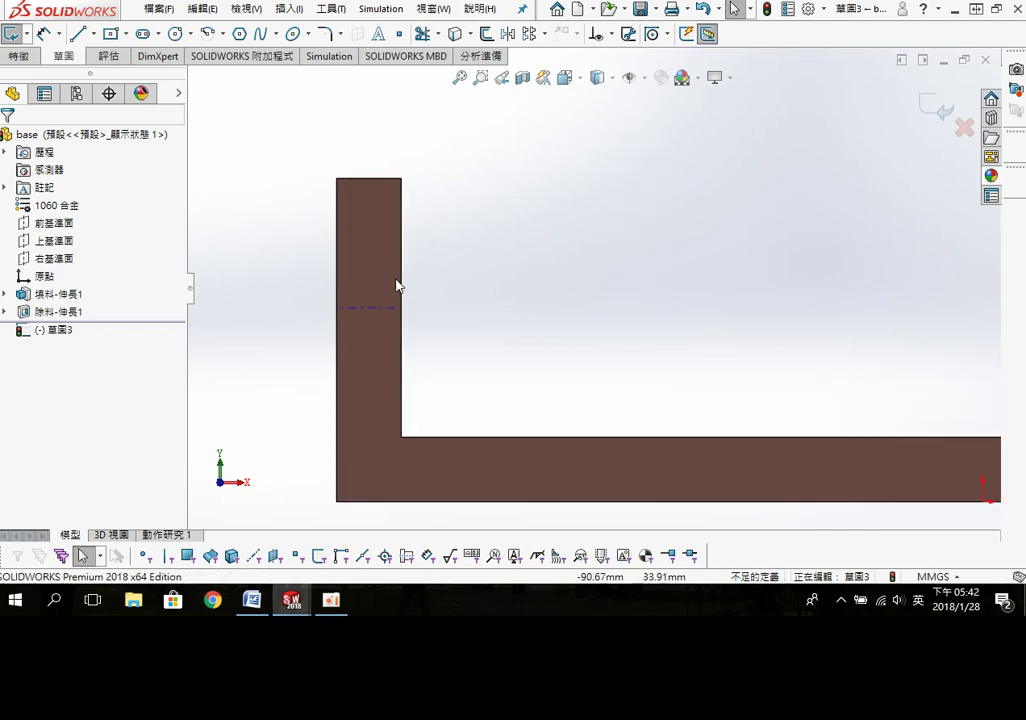
scroll(396, 272, "down", 2)
key("s")
left_click(481, 315)
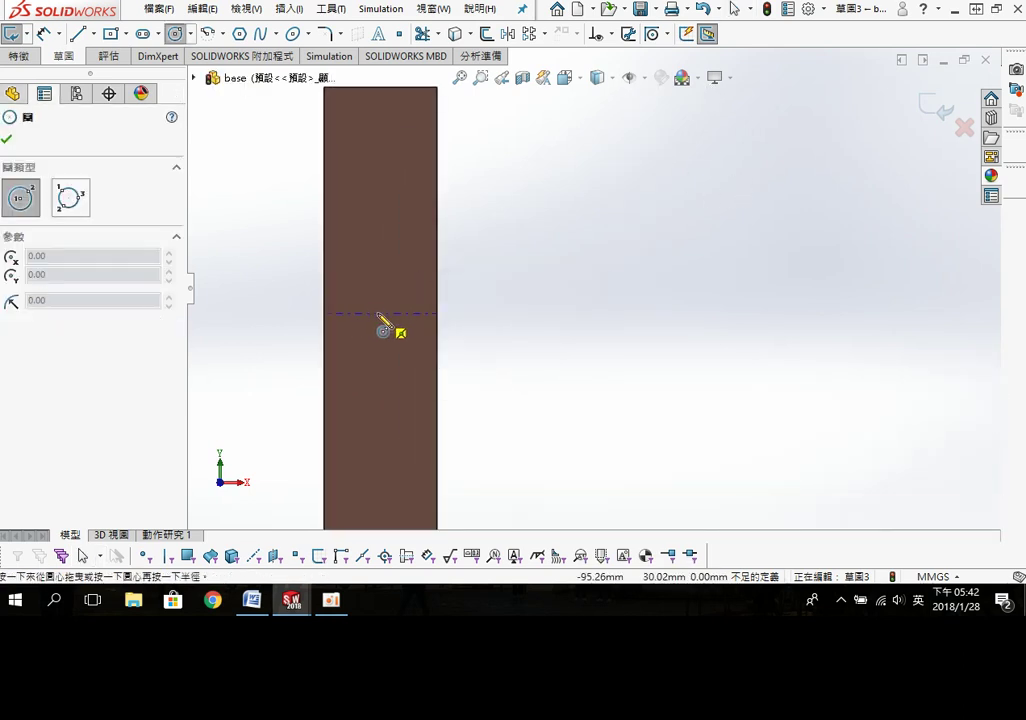
left_click(374, 355)
left_click(393, 372)
Step: Dimension the circle's diameter to 5 mm
key("s")
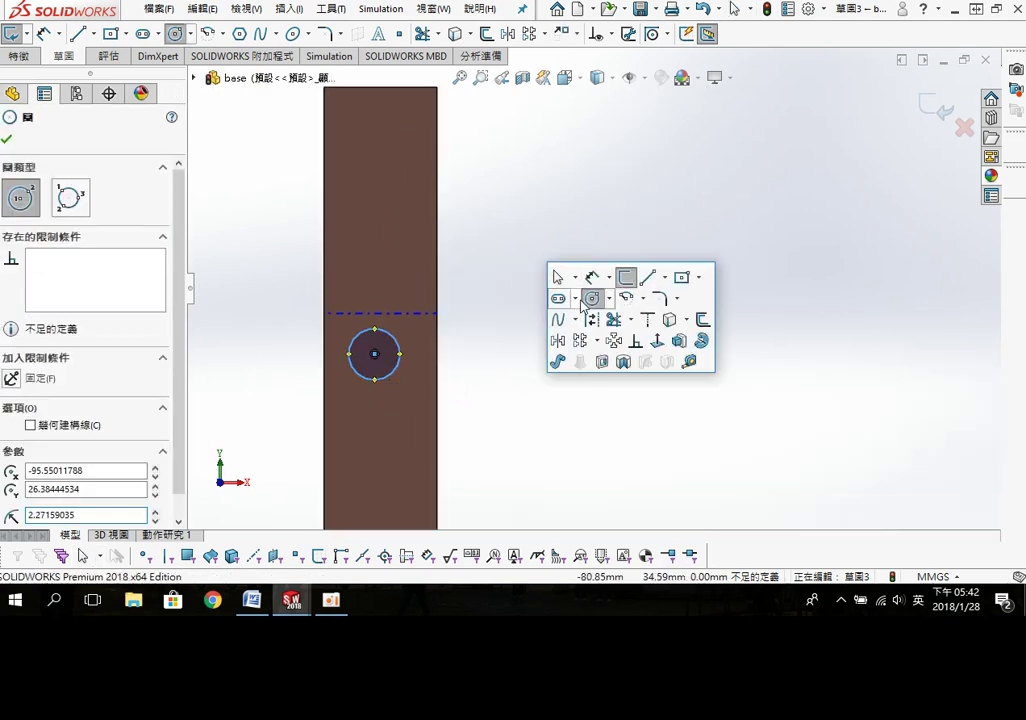
left_click(592, 276)
left_click(399, 346)
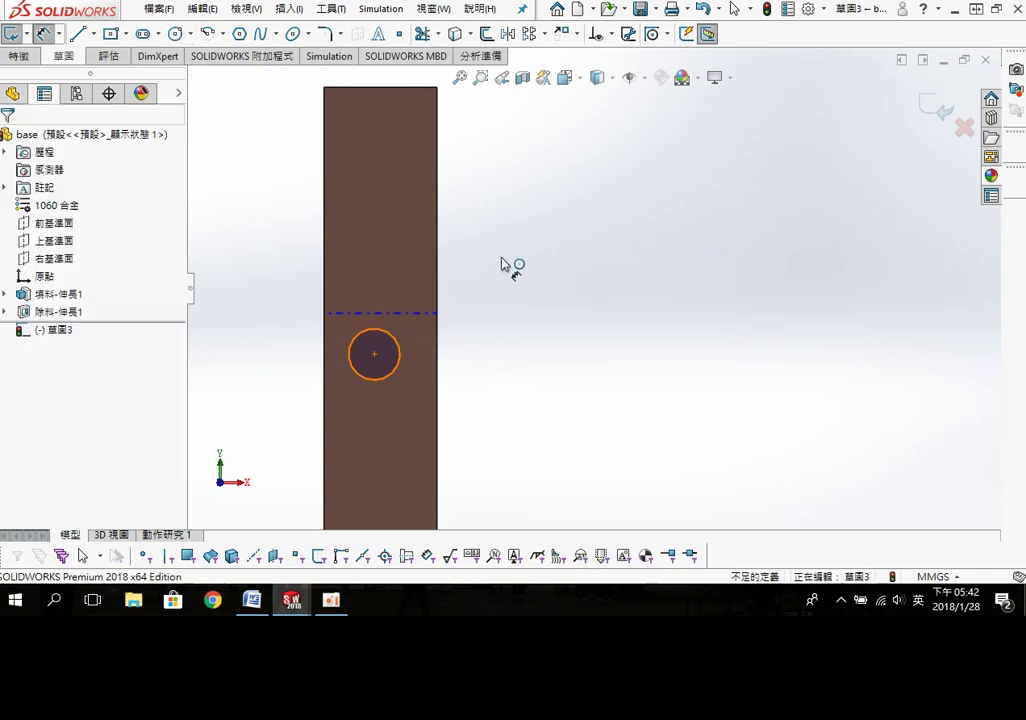
left_click(515, 260)
type("5")
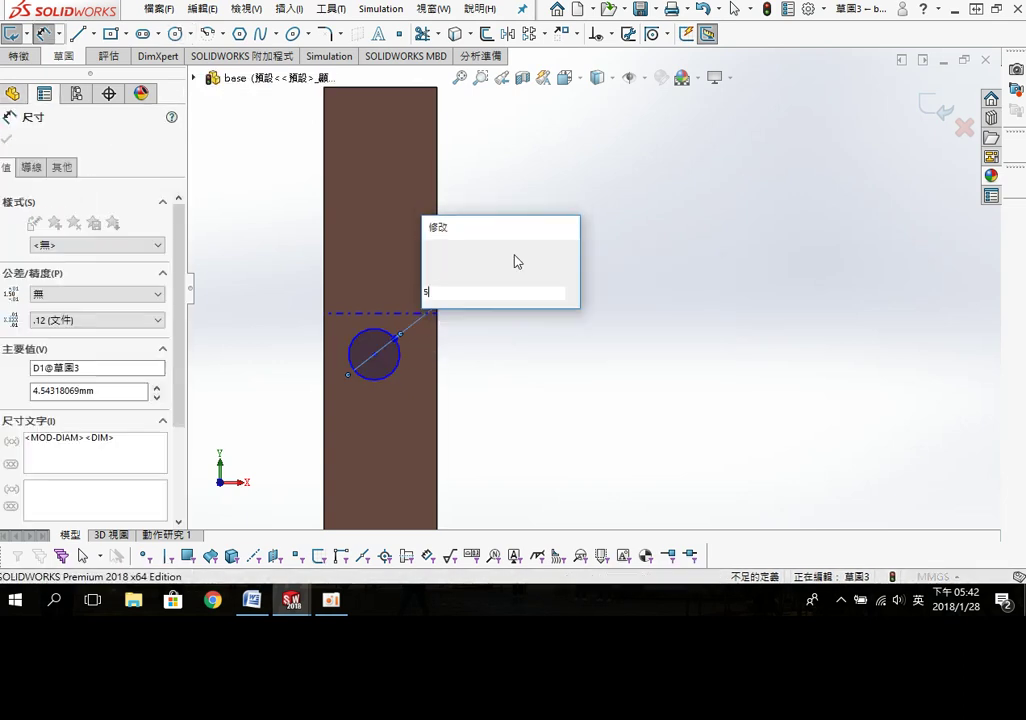
key("Return")
key("Escape")
Step: Make the circle's centre coincident with the upright's centreline
left_click(374, 354)
left_click(380, 313, "ctrl")
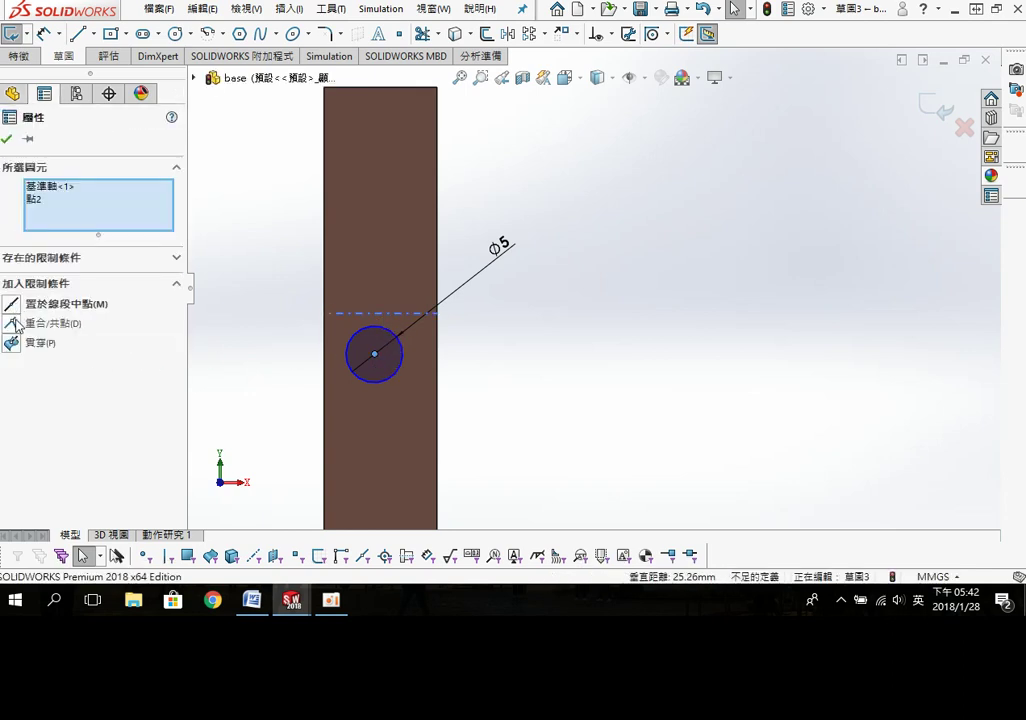
left_click(17, 324)
Step: Dimension the circle 5 mm from the upright's outer edge and return to isometric view
left_click(9, 140)
key("s")
left_click(451, 290)
left_click(385, 295)
left_click(326, 290)
left_click(293, 258)
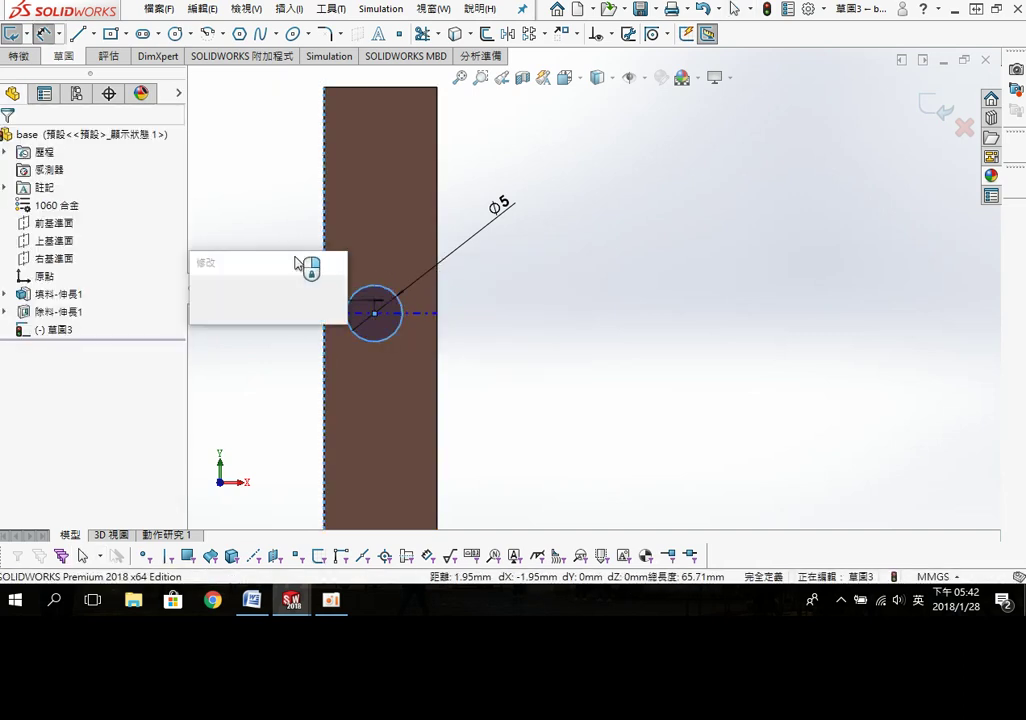
key("Return")
key("ctrl+7")
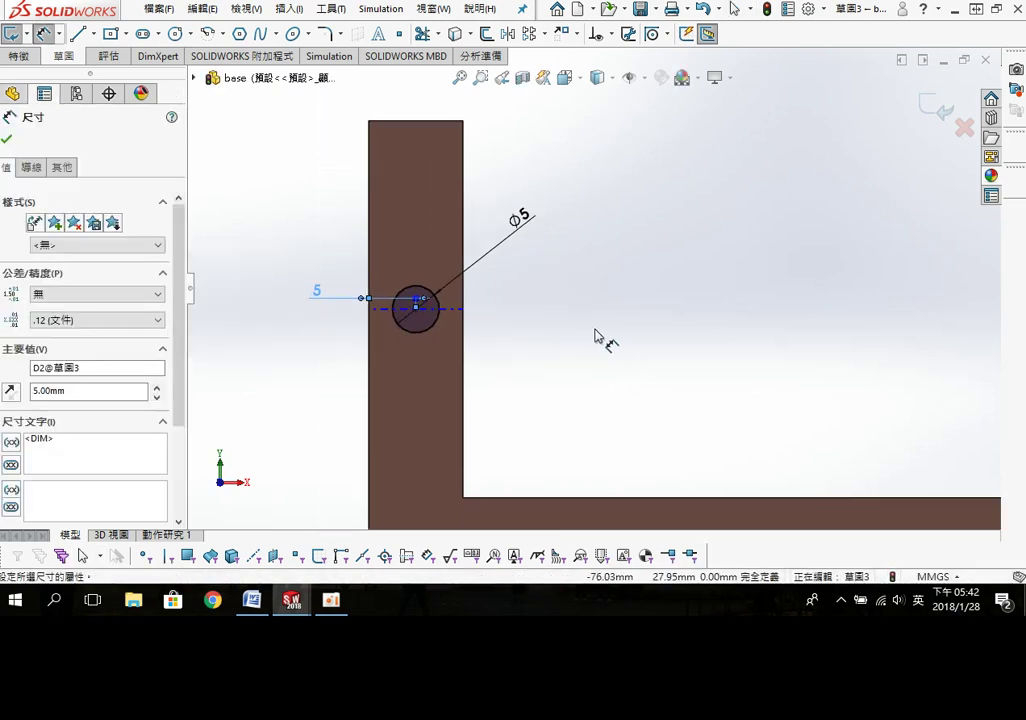
key("s")
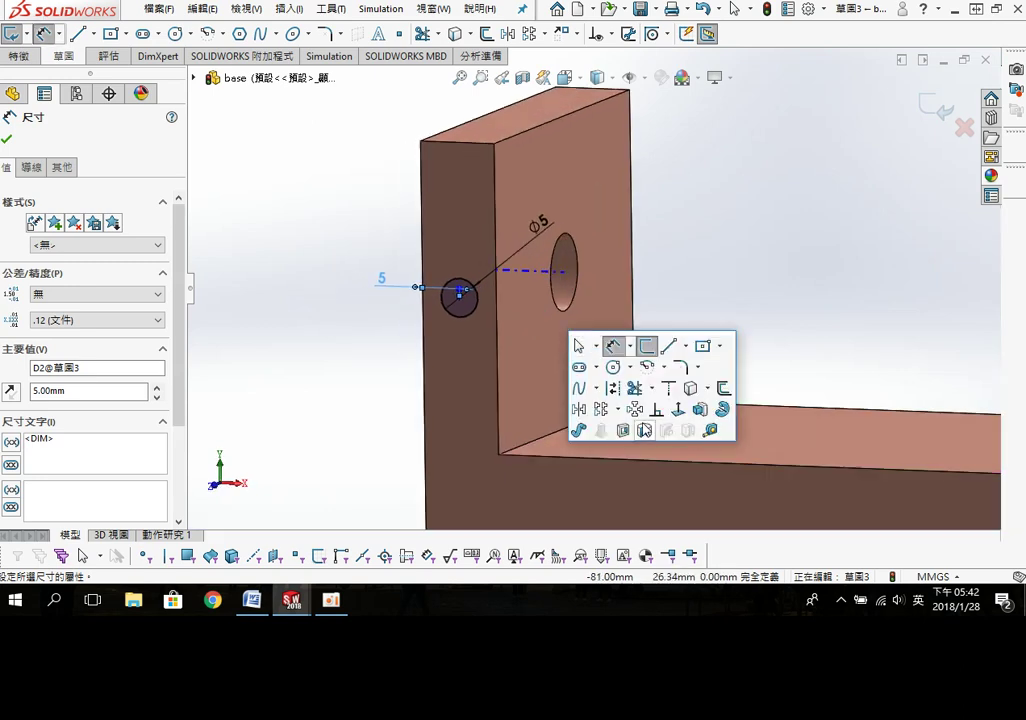
Step: Cut the circle Through All into the left upright
left_click(87, 238)
left_click(70, 264)
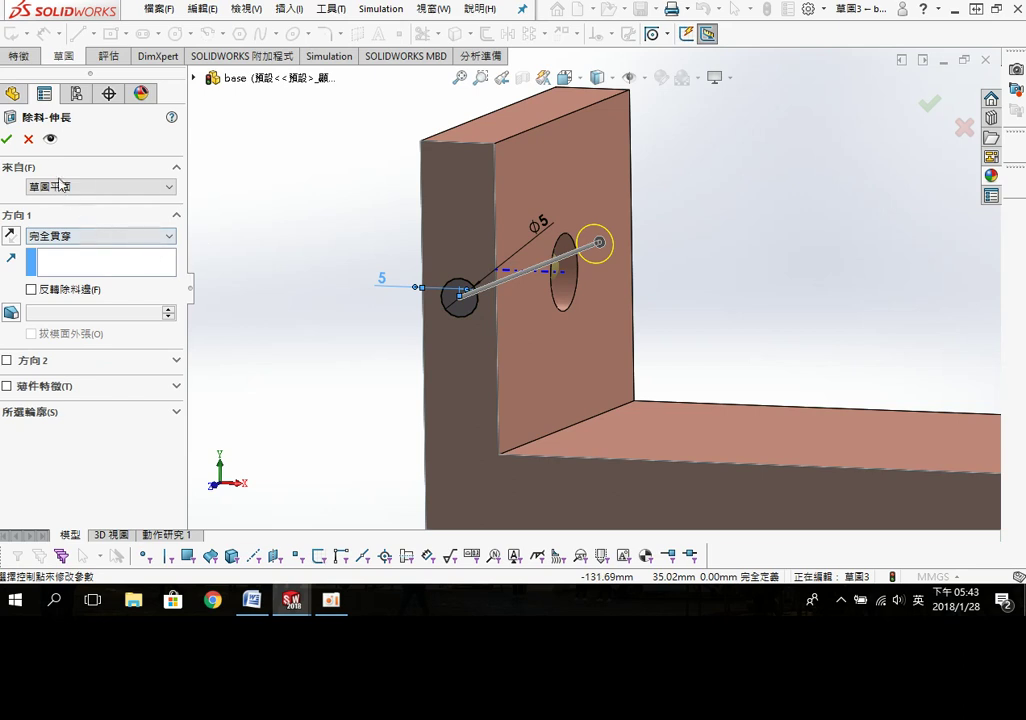
left_click(7, 140)
Step: Mirror the hole cut about the Right Plane onto the other upright and save base
key("s")
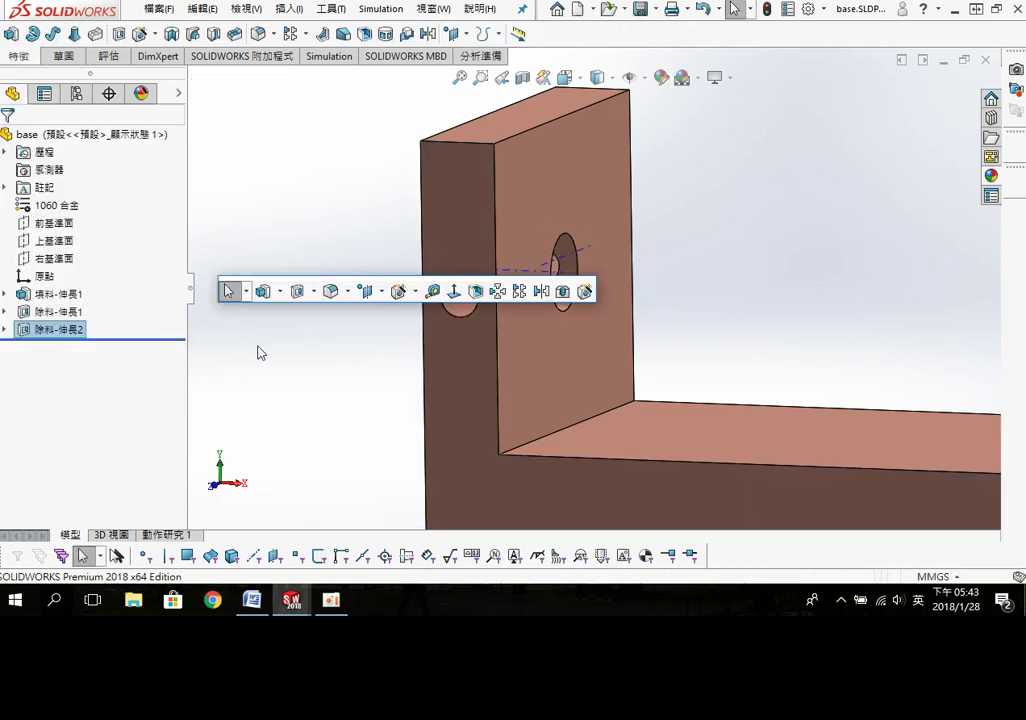
left_click(520, 291)
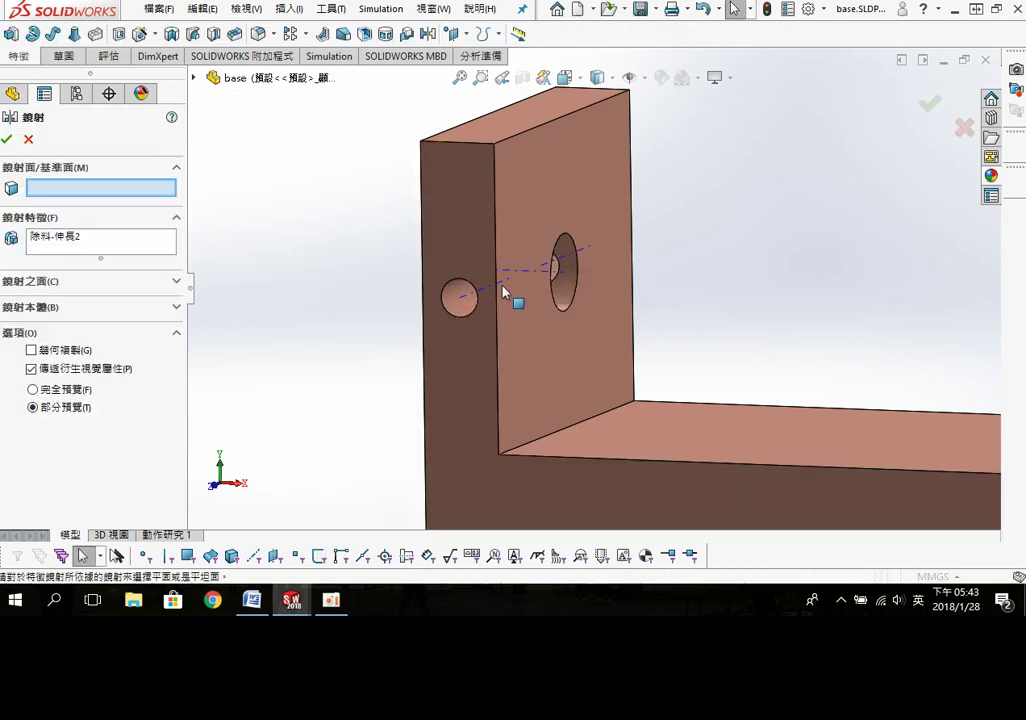
scroll(735, 316, "up", 3)
scroll(877, 316, "up", 1)
scroll(757, 308, "down", 2)
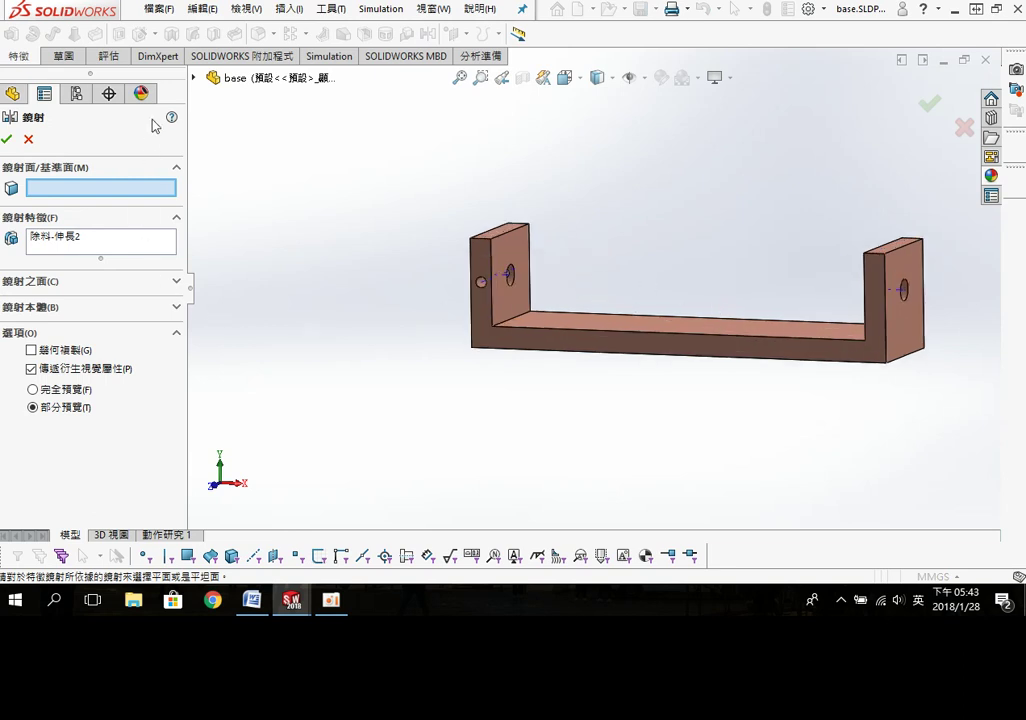
left_click(194, 77)
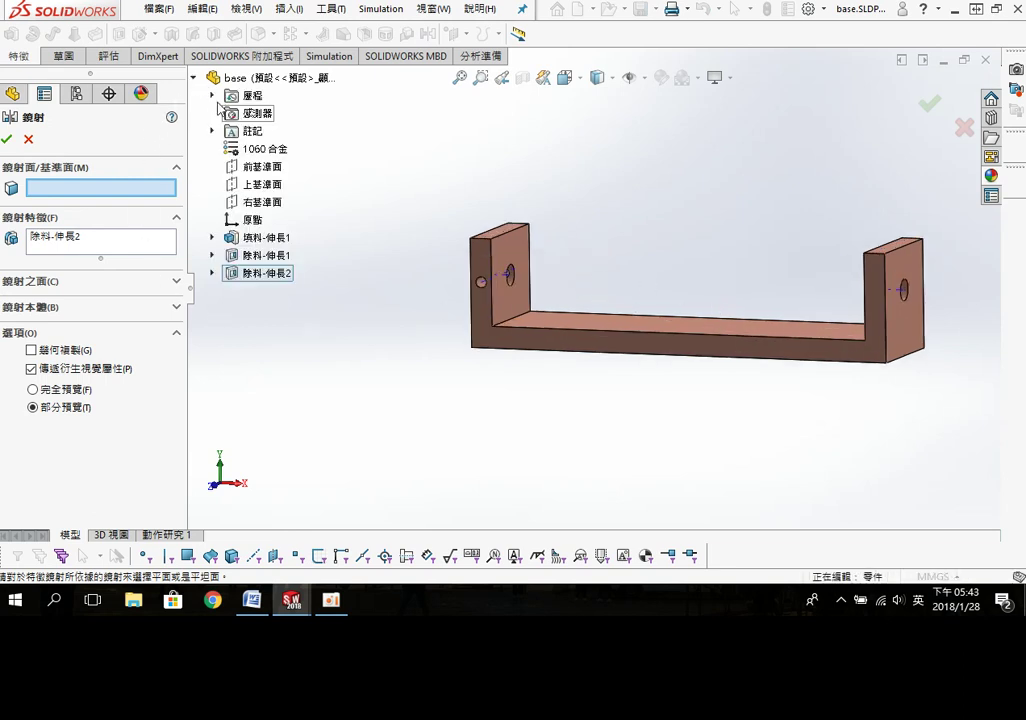
left_click(262, 202)
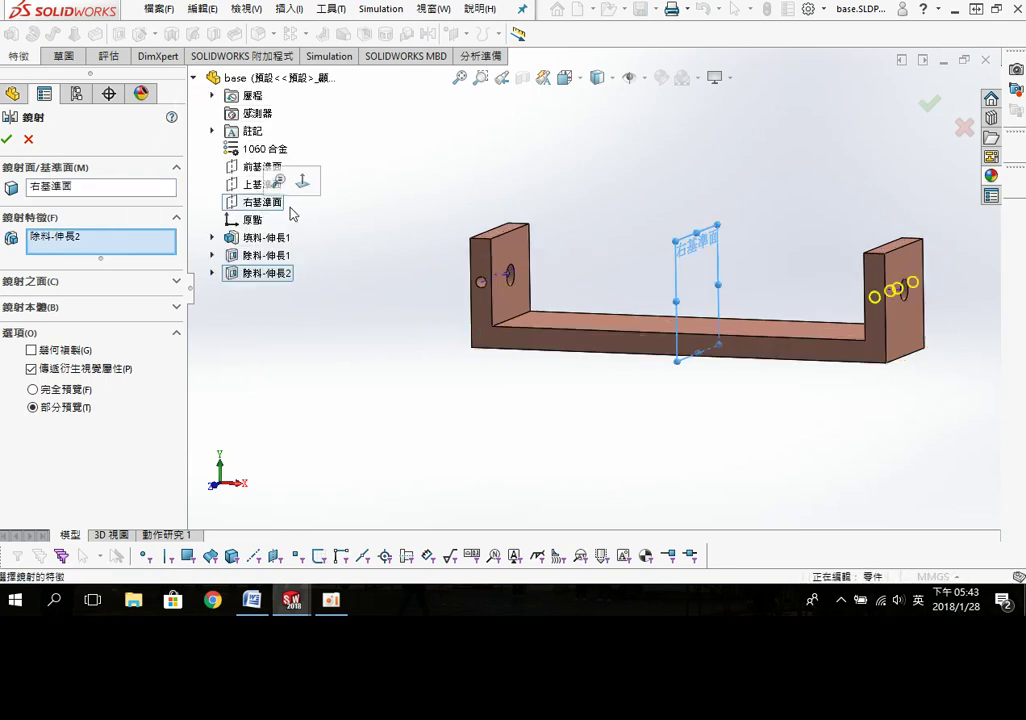
left_click(8, 140)
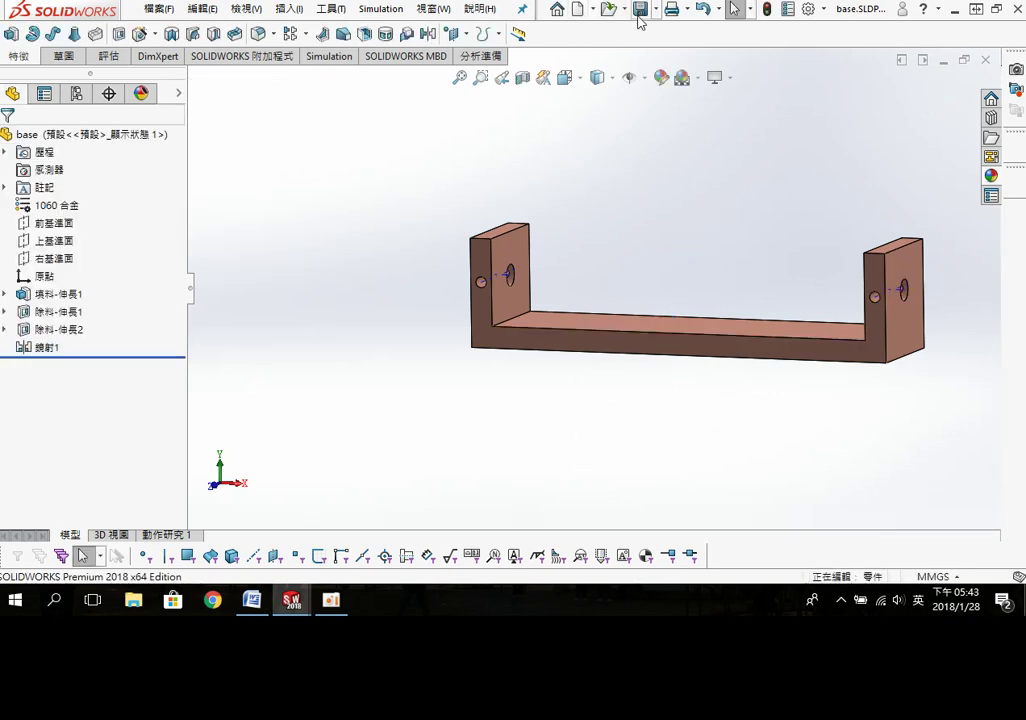
left_click(641, 12)
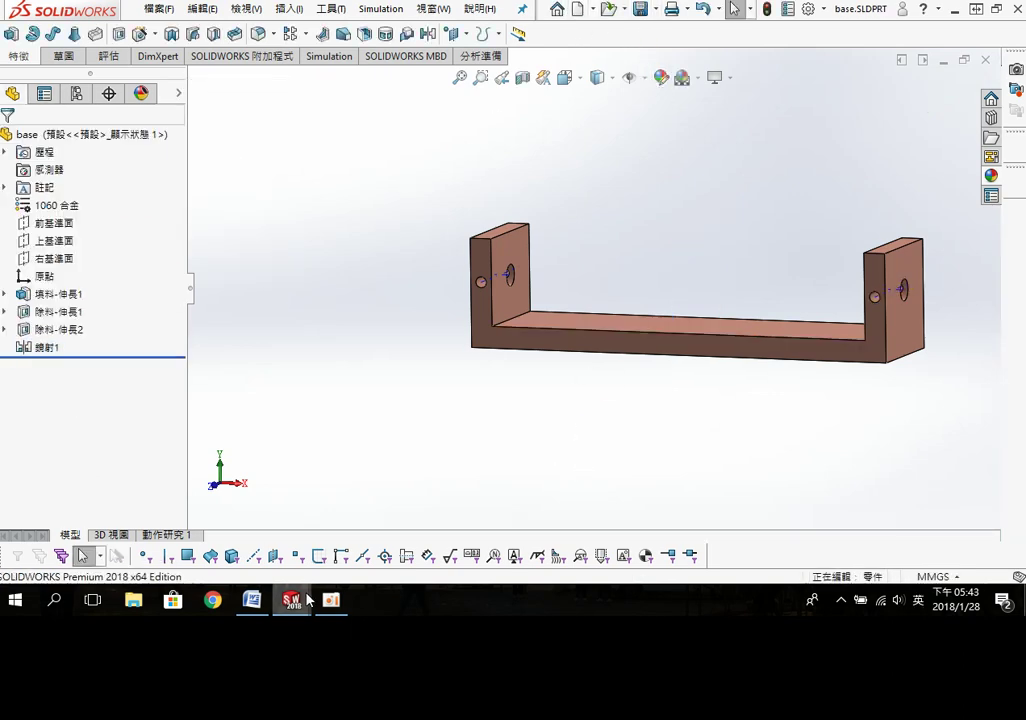
left_click(266, 607)
Step: Replace the Word note with 接下來組裝組合件
left_click_drag(466, 245, 155, 243)
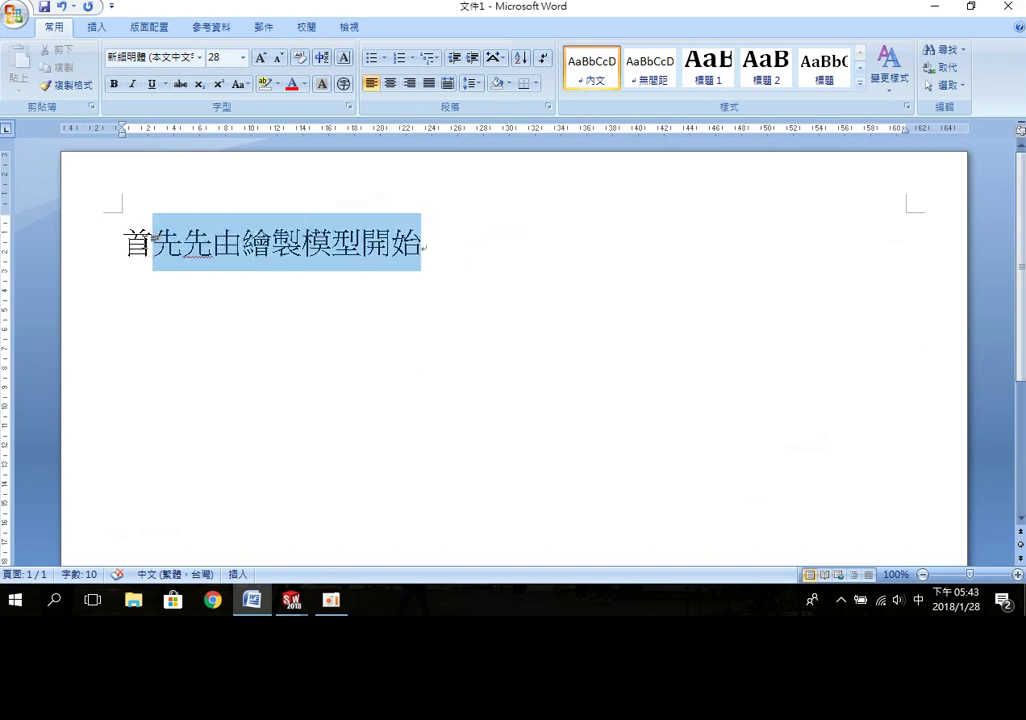
key("Delete")
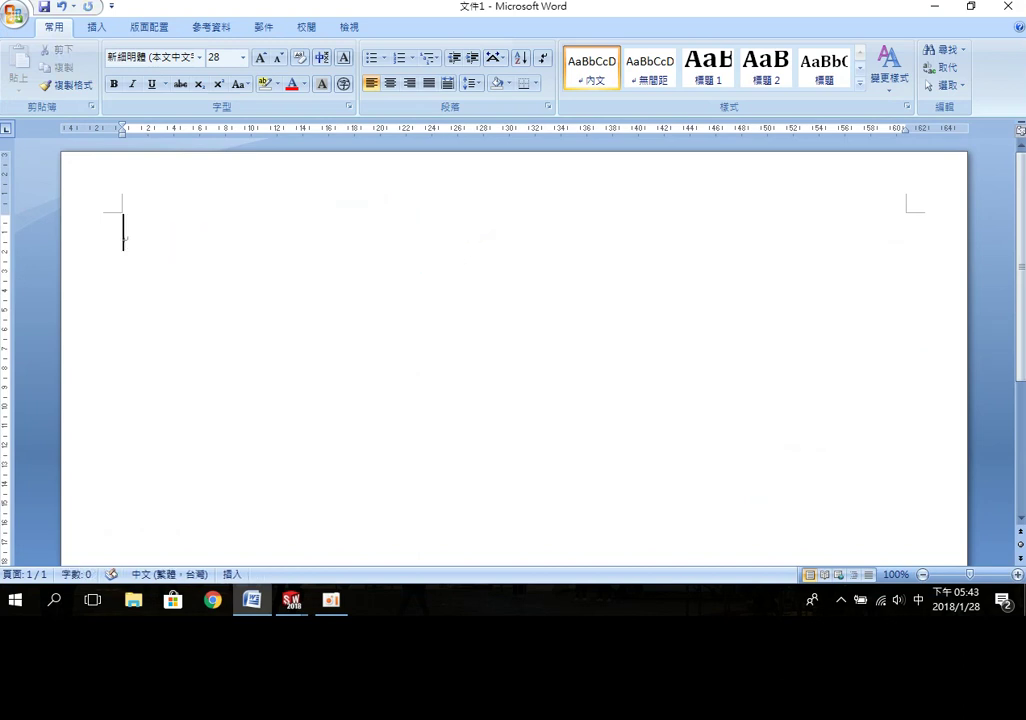
type("ㄐㄧ, vx96")
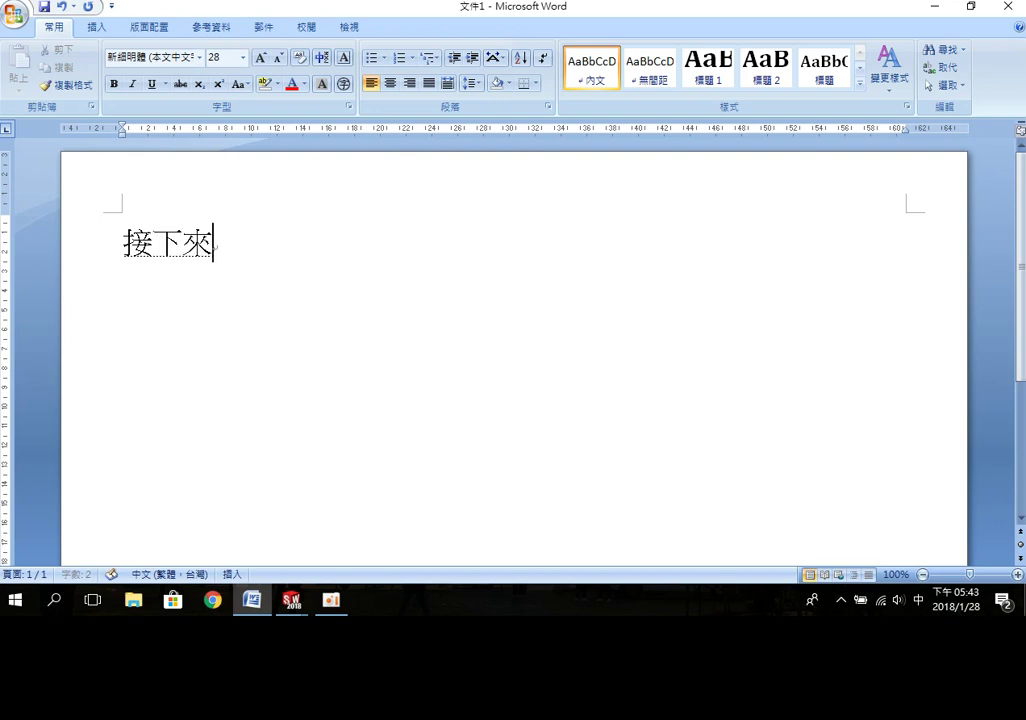
type(" y")
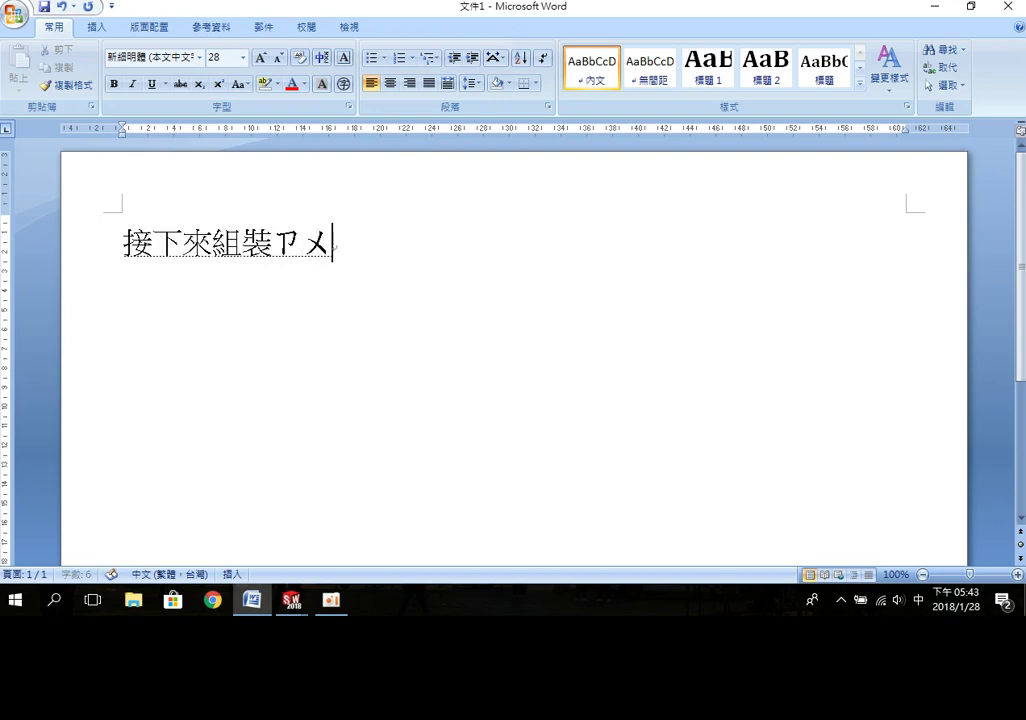
type("3c04")
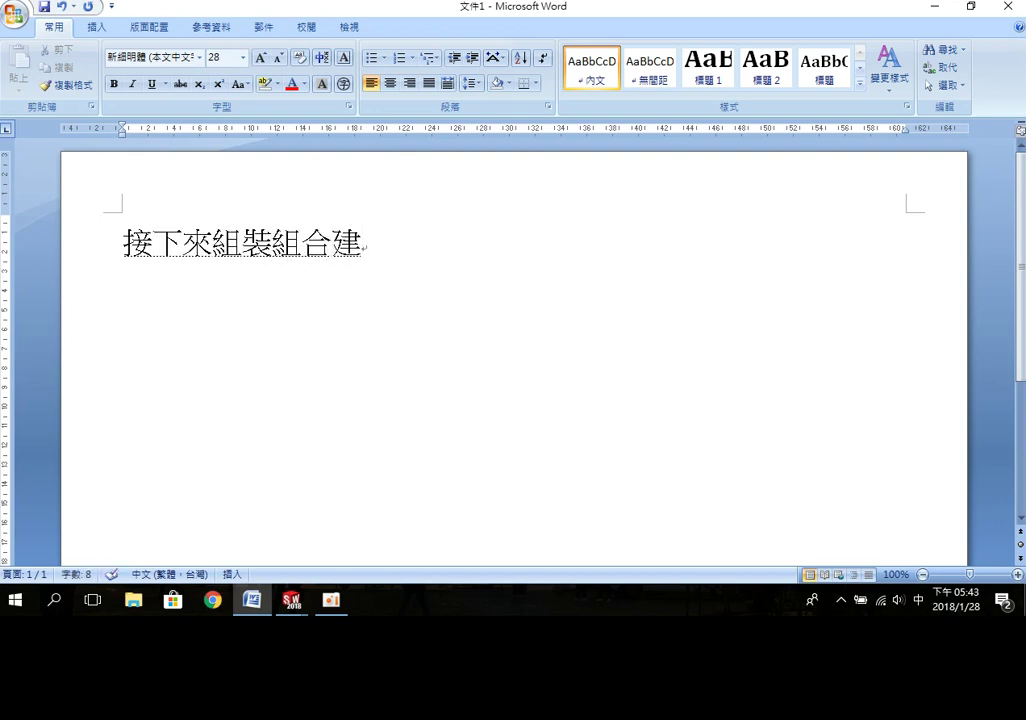
key("Down")
key("Return")
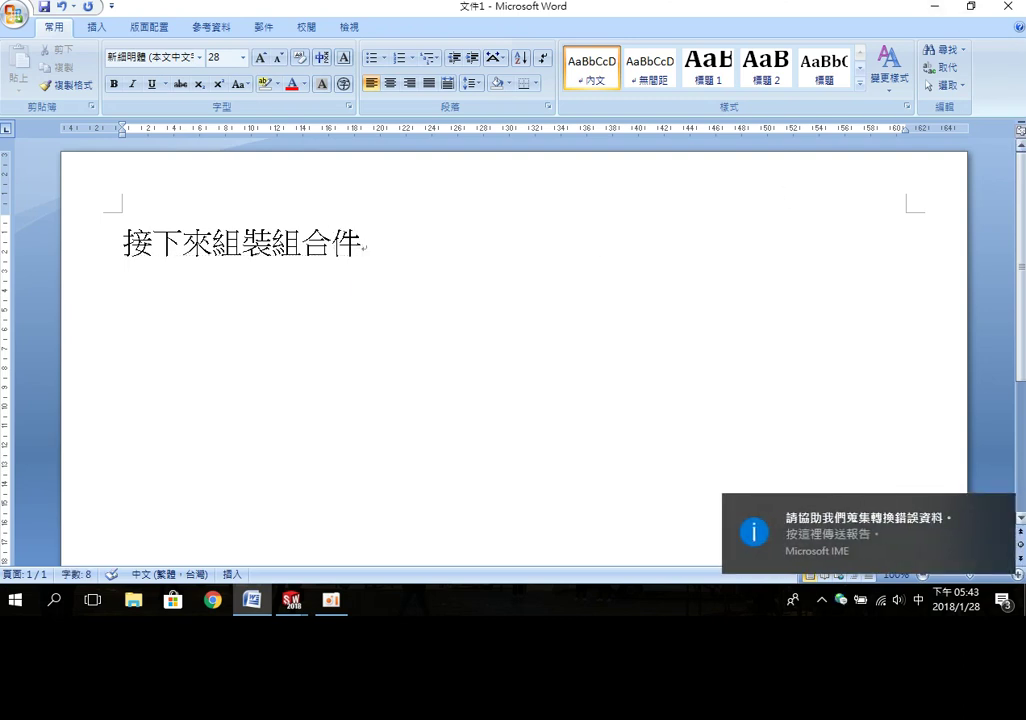
left_click(1003, 511)
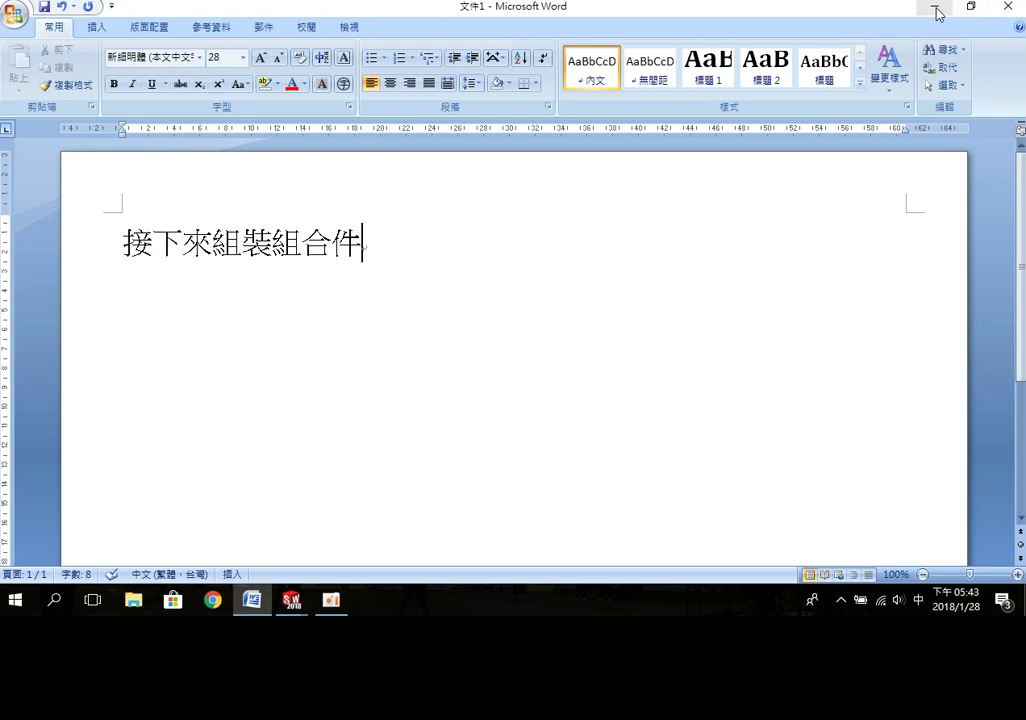
Step: Back in SOLIDWORKS, create a new document from the Assembly template
left_click(934, 6)
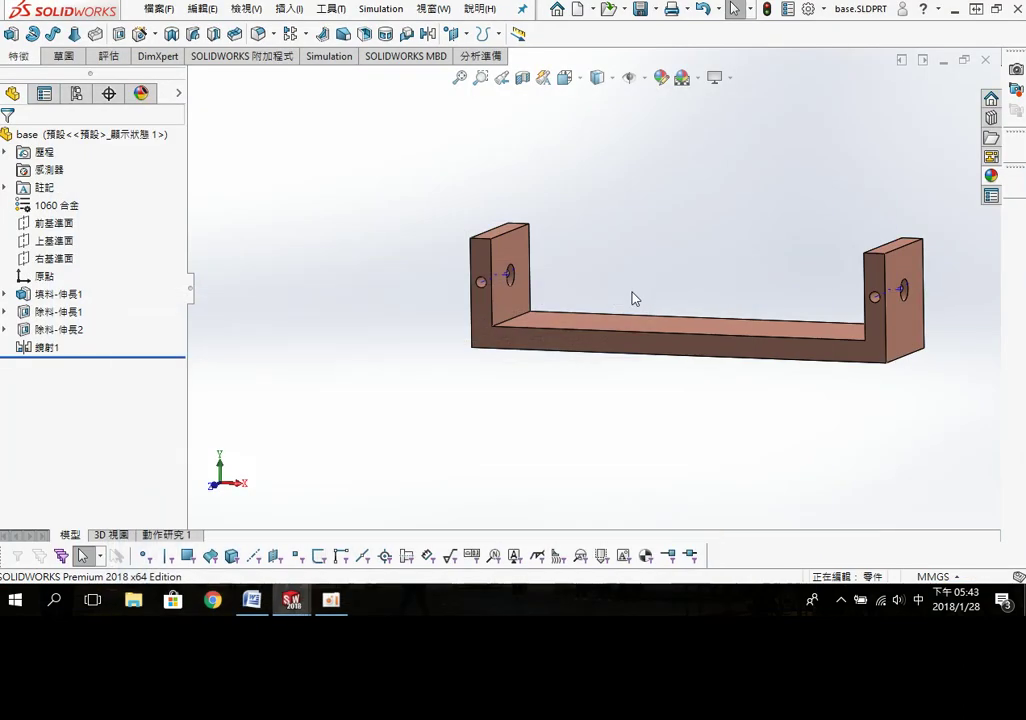
left_click(579, 12)
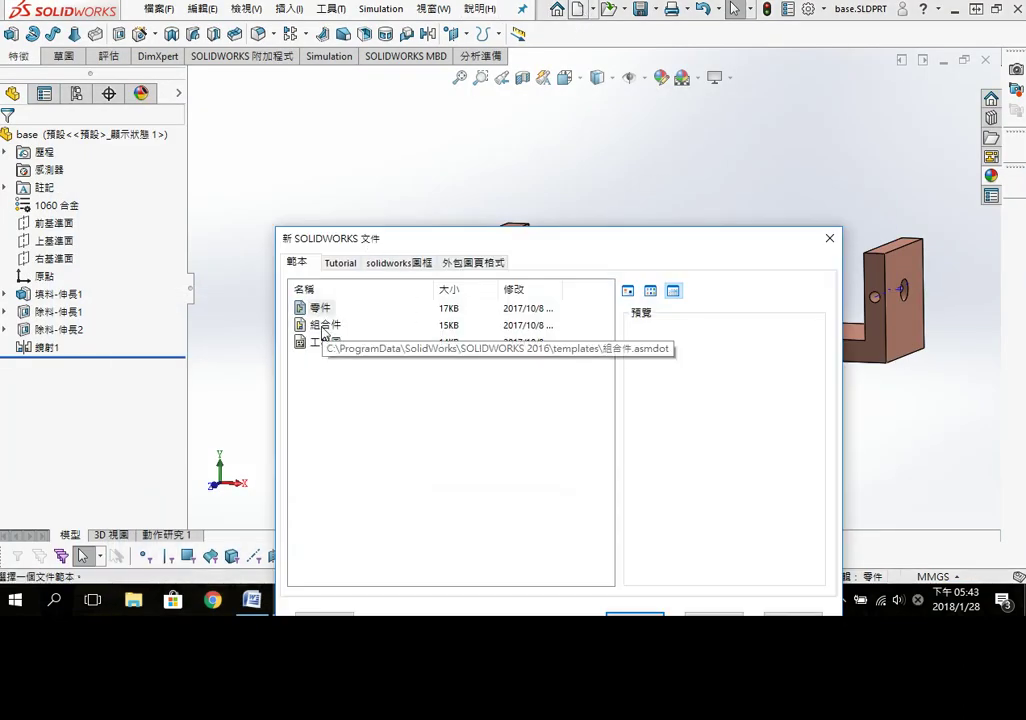
left_click(342, 325)
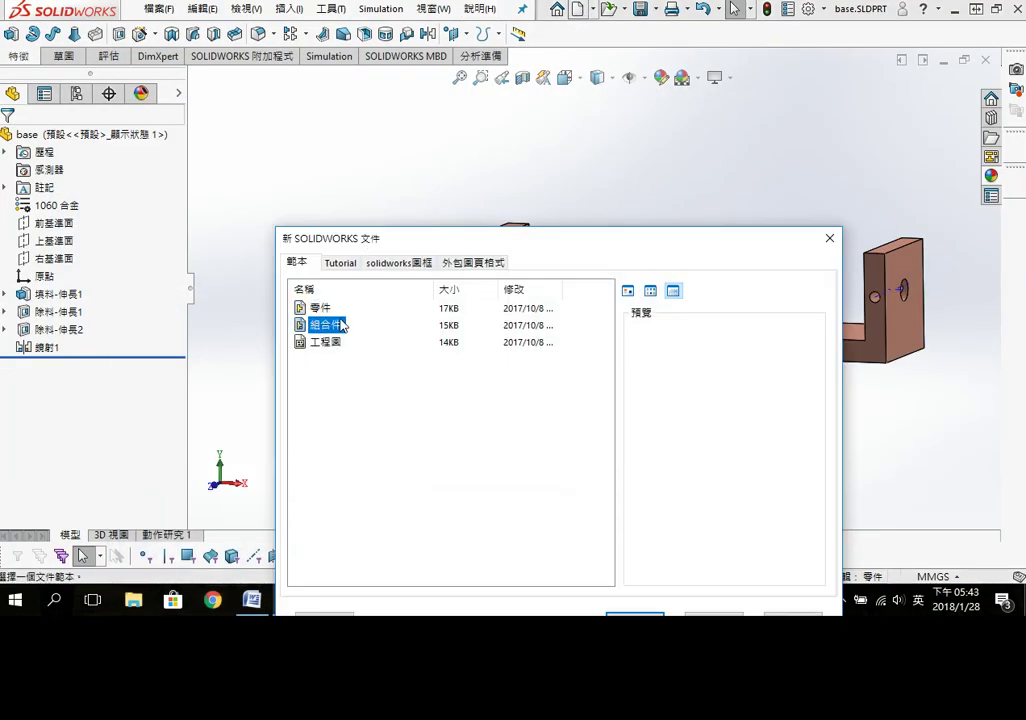
left_click(656, 613)
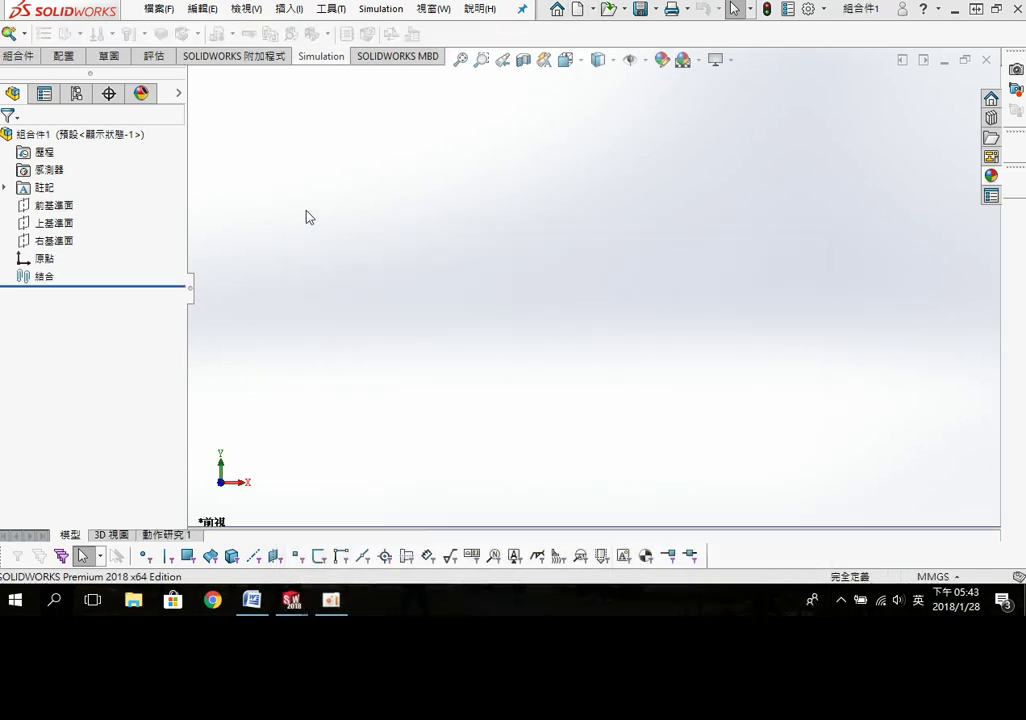
Step: Insert the base part into the assembly and set it to Float
left_click(34, 322)
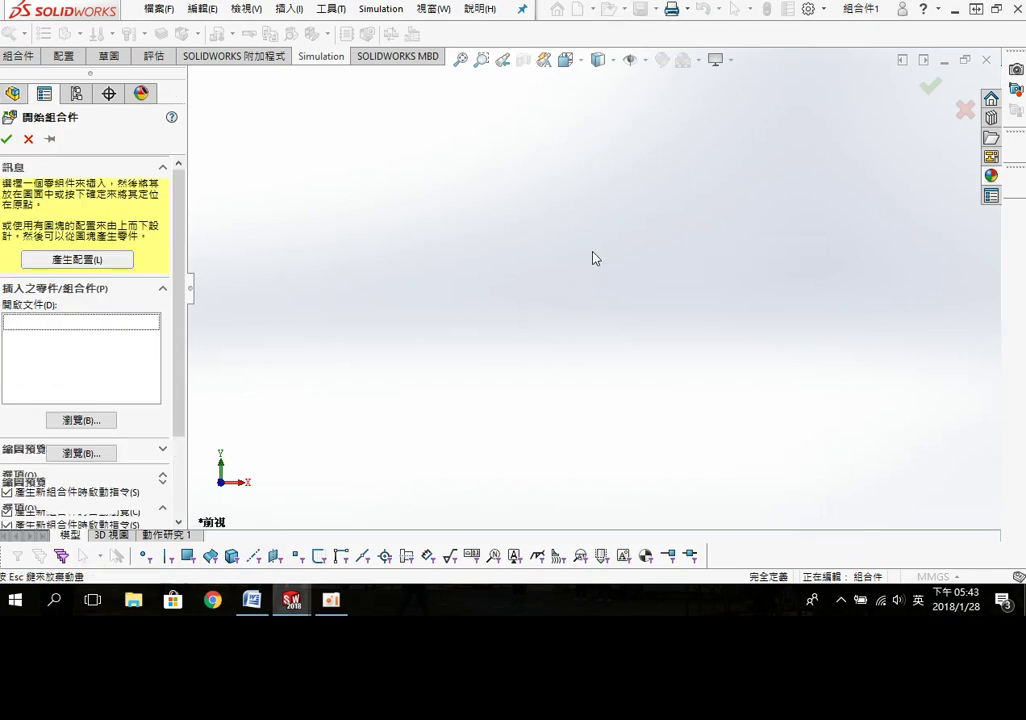
left_click(629, 188)
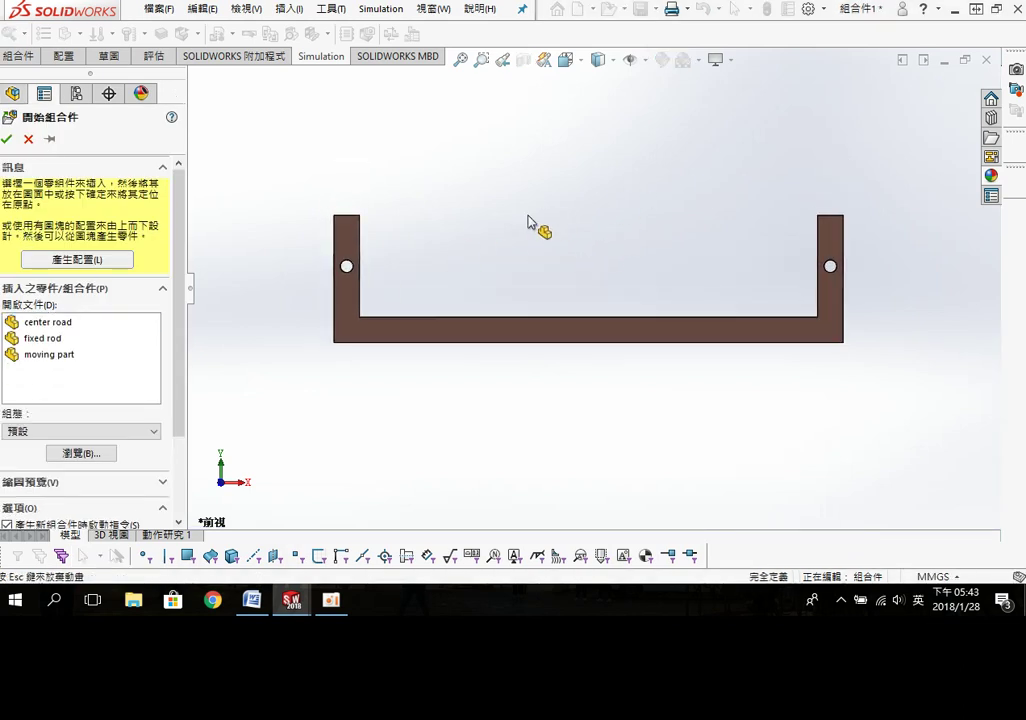
left_click(527, 222)
right_click(50, 276)
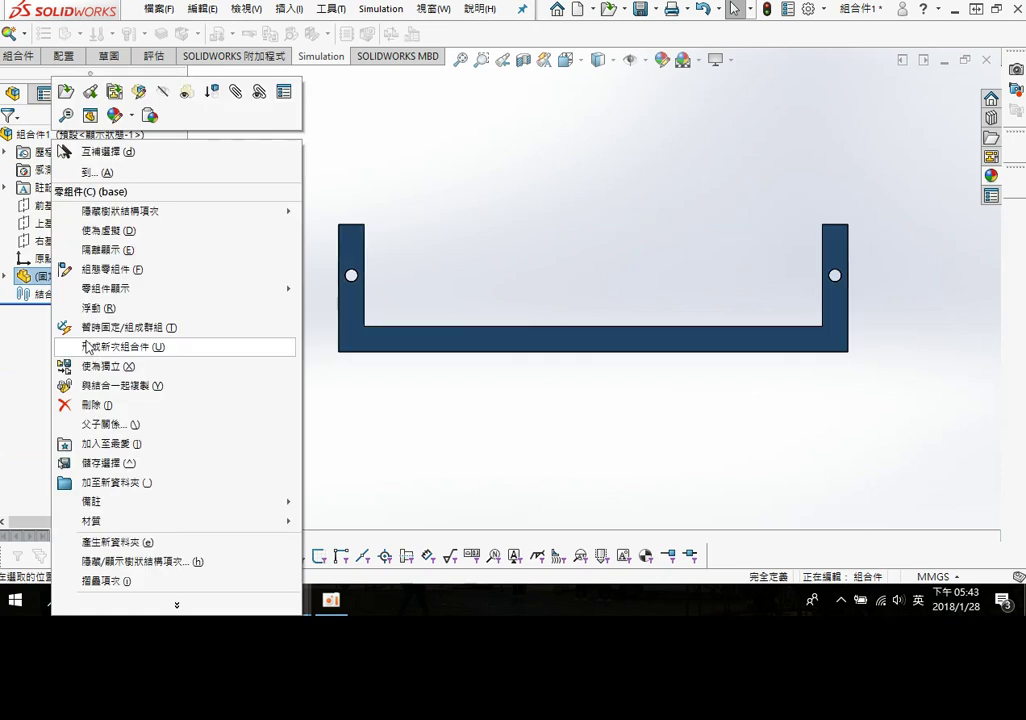
left_click(89, 305)
key("ctrl+7")
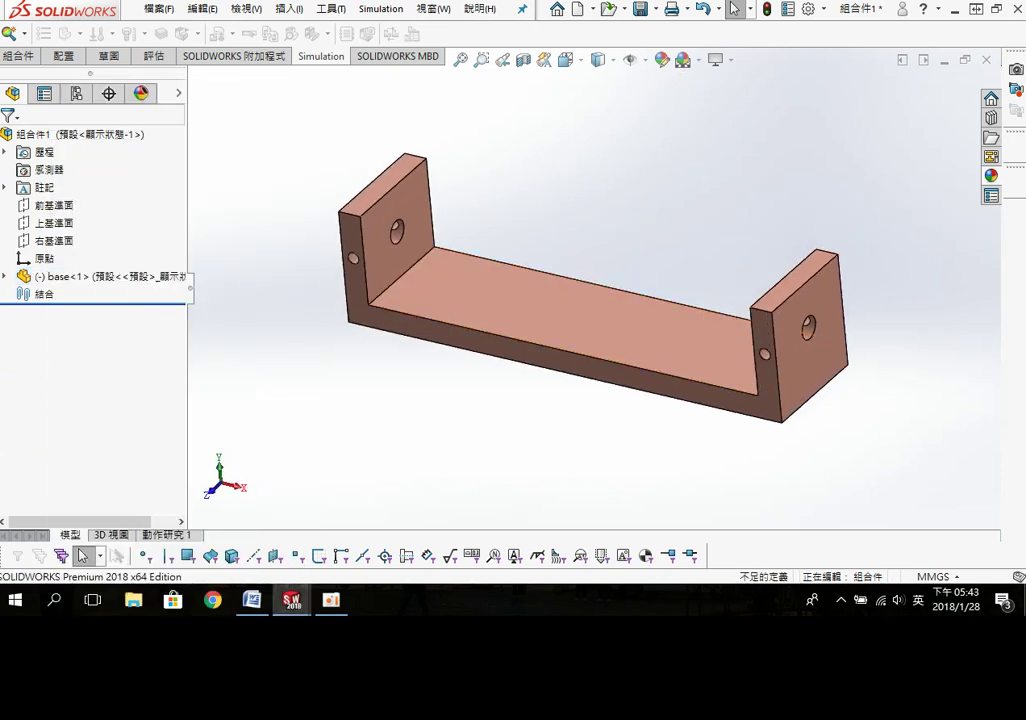
Step: Mate the base's Front and Top Planes coincident with the assembly's Front and Top Planes
left_click(6, 277)
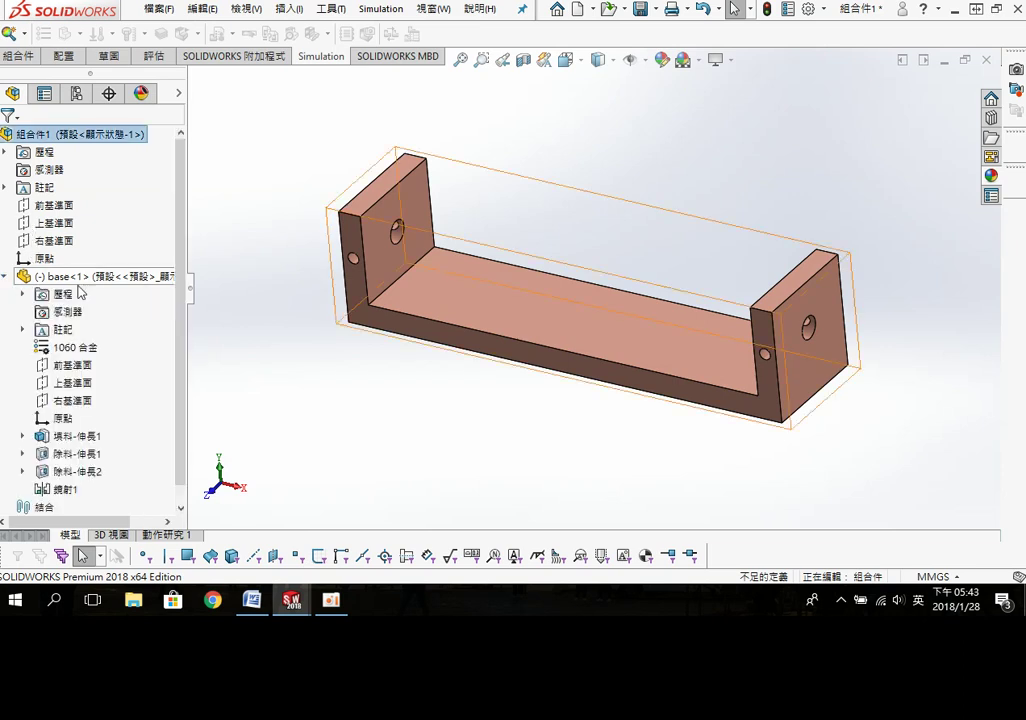
left_click(54, 205)
left_click(72, 365, "ctrl")
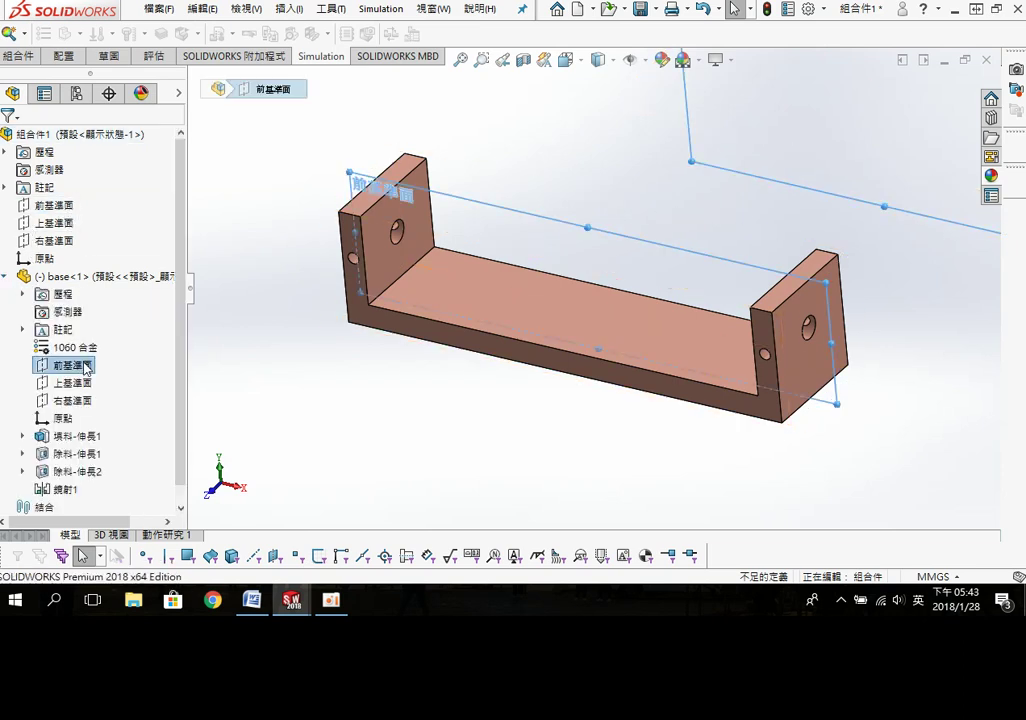
left_click(92, 372)
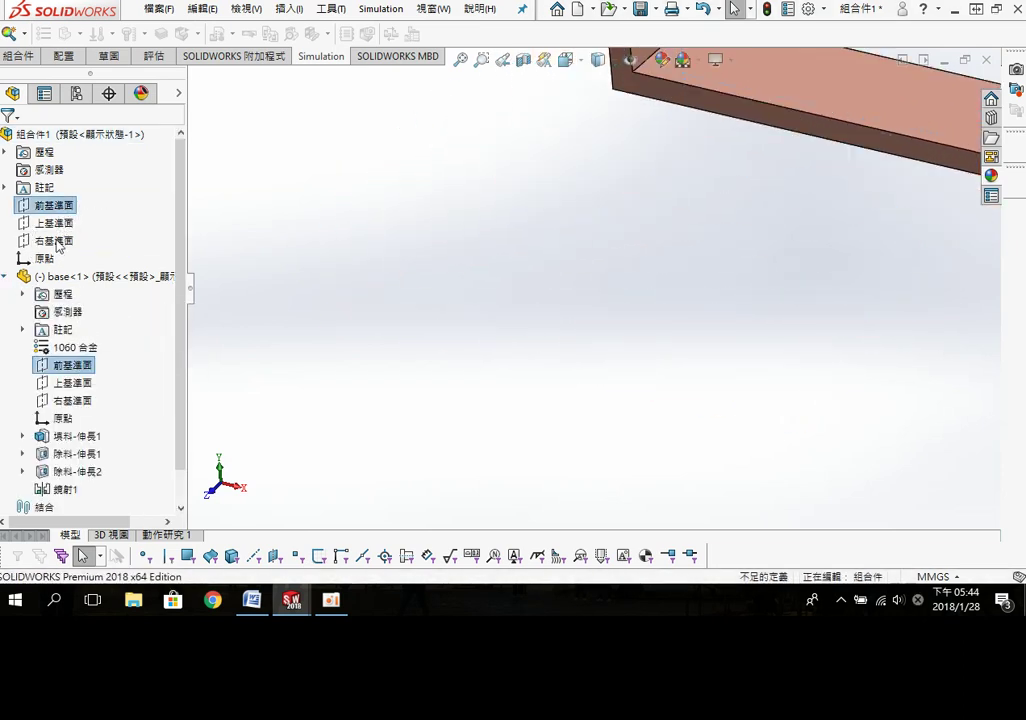
left_click(54, 222)
left_click(60, 384, "ctrl")
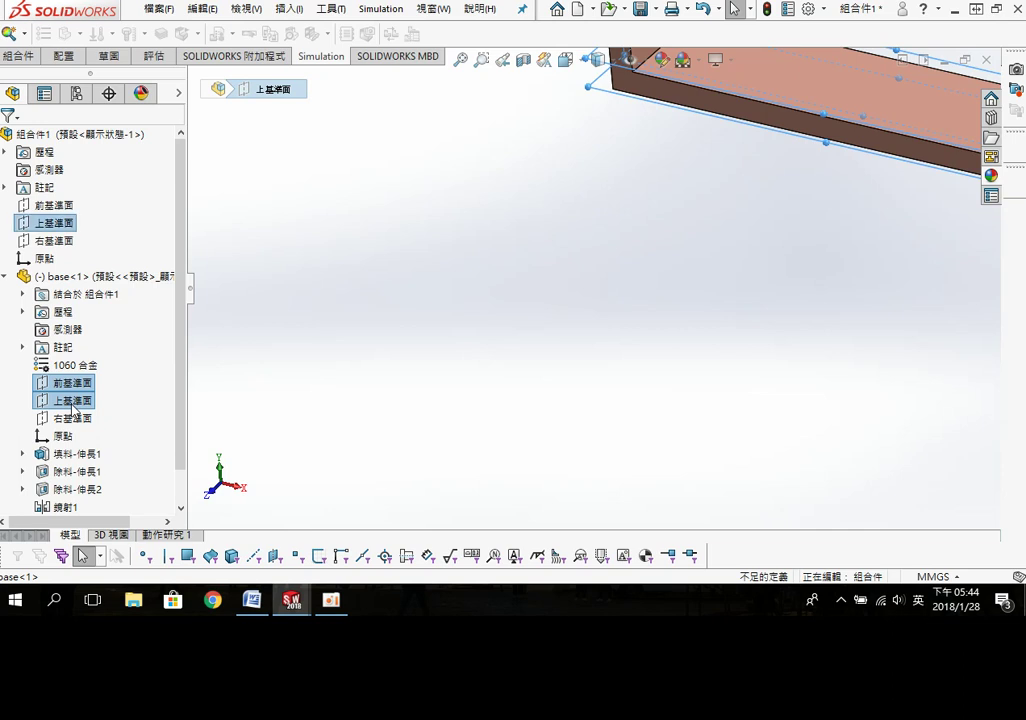
left_click(238, 396)
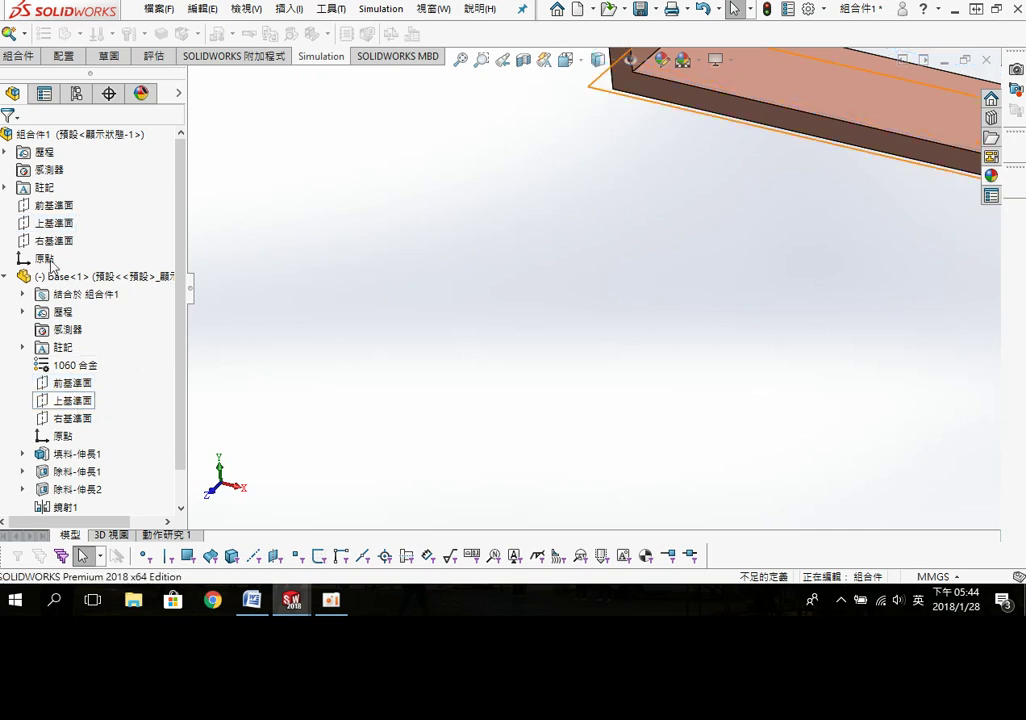
left_click(72, 400)
left_click(57, 228, "ctrl")
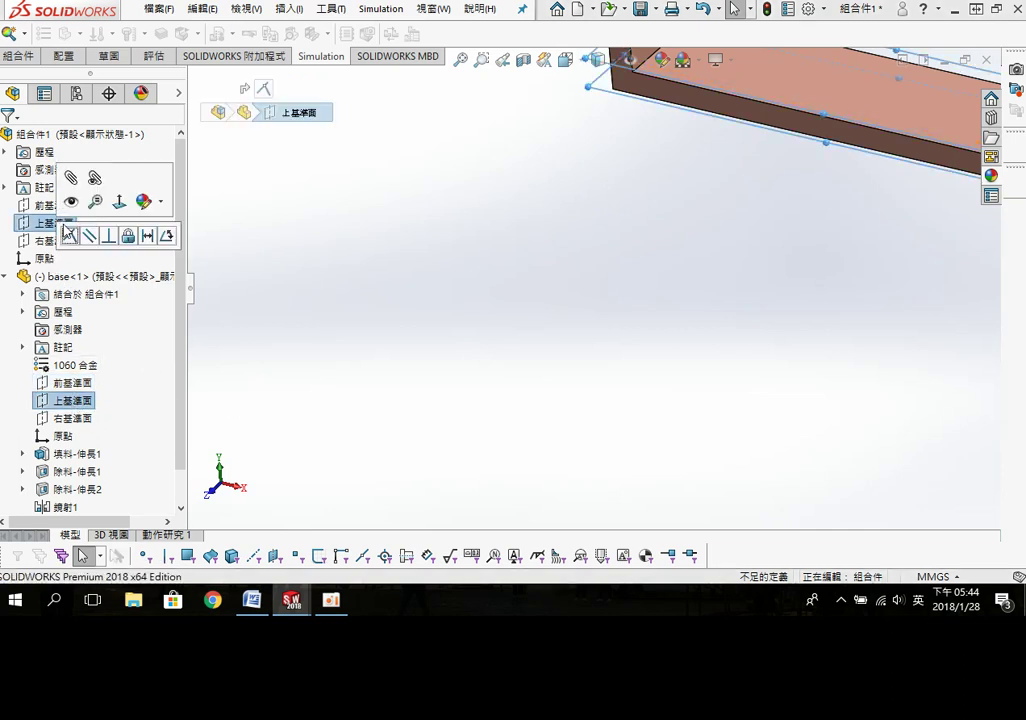
key("Escape")
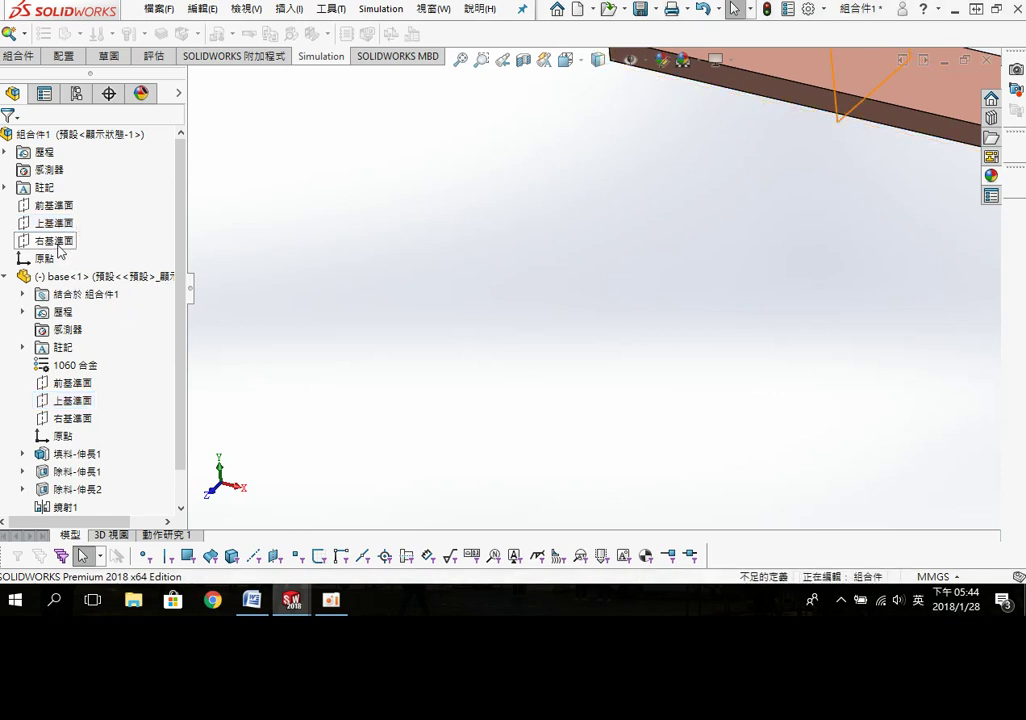
Step: Mate the base's Right Plane coincident with the assembly's Right Plane, fully defining it
left_click(57, 244)
left_click(70, 423, "ctrl")
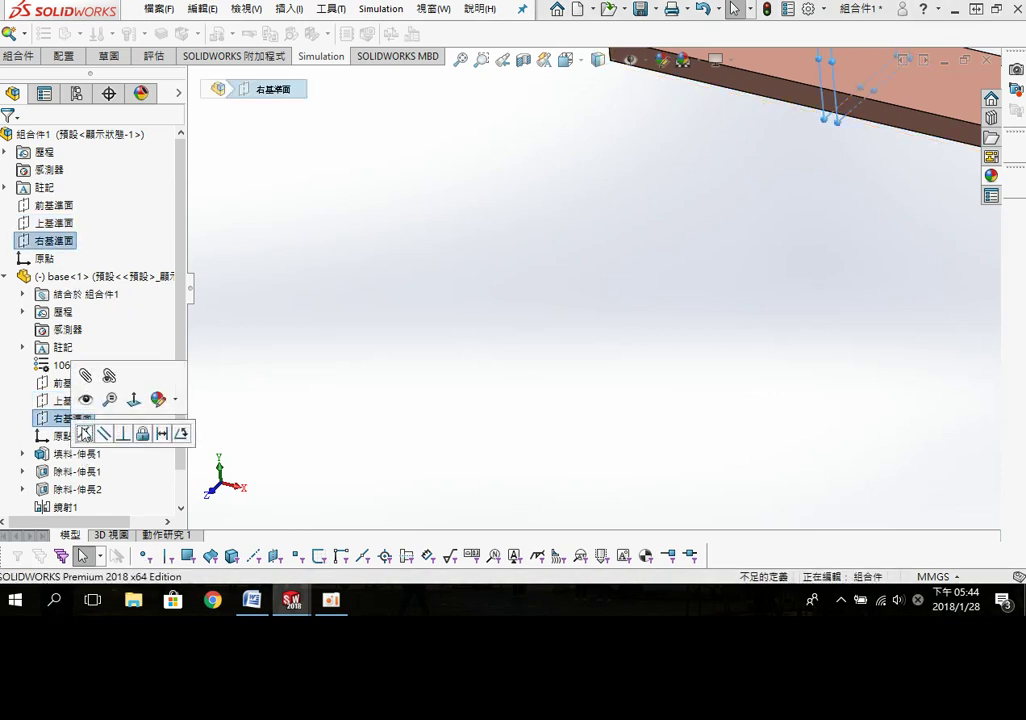
left_click(474, 87)
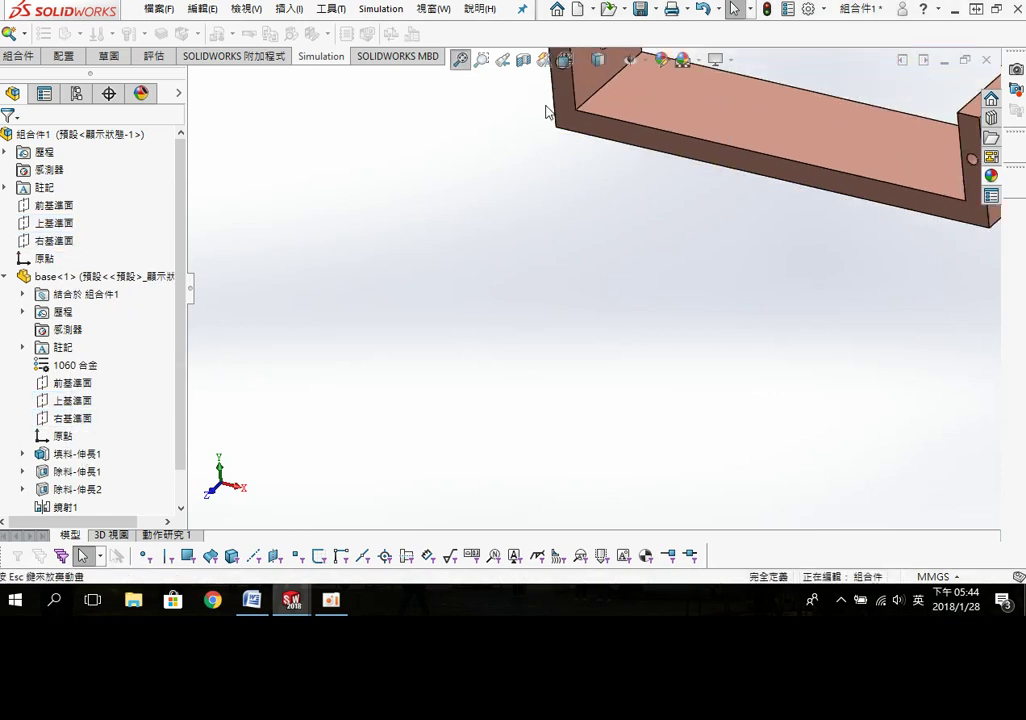
Step: Insert the center road rod and the fixed rod into the assembly beside the base
key("s")
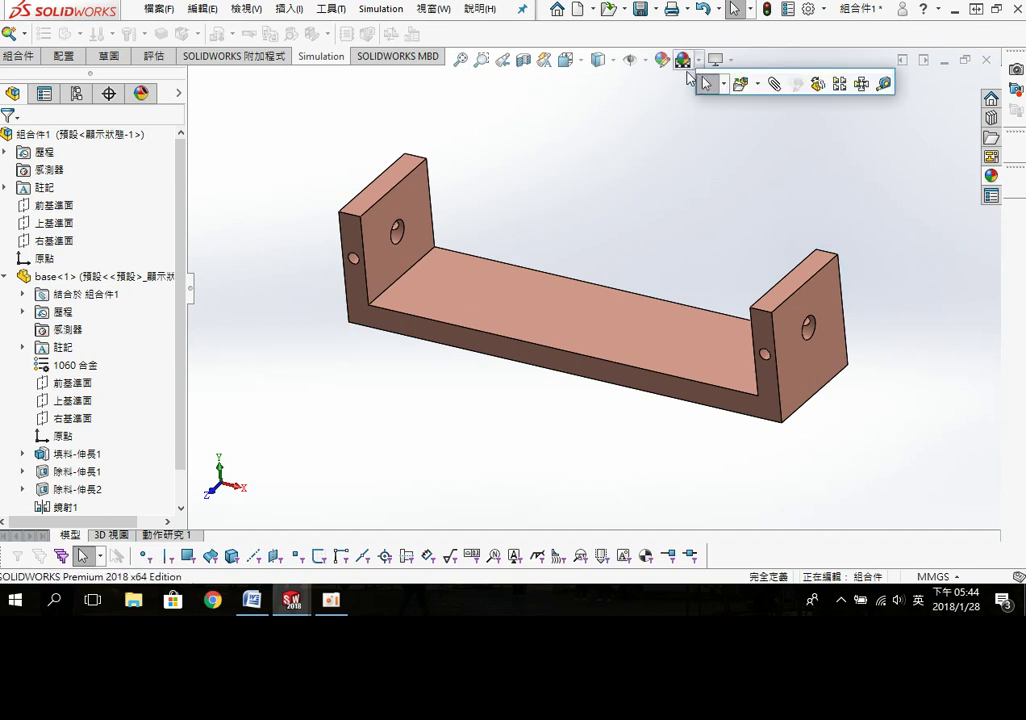
left_click(599, 67)
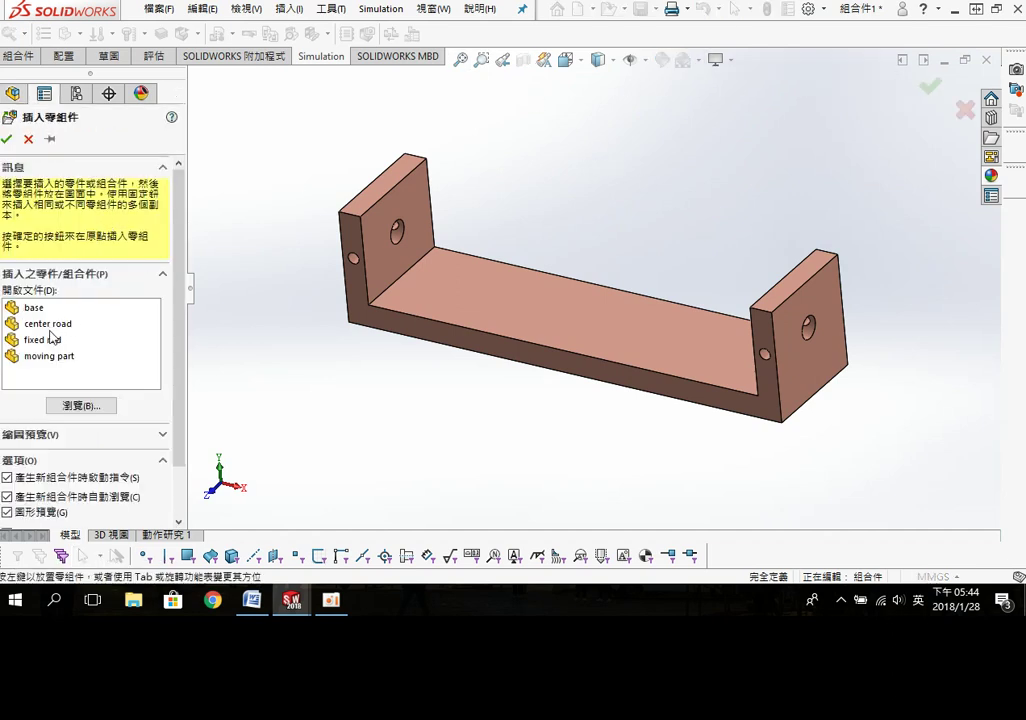
left_click(49, 327)
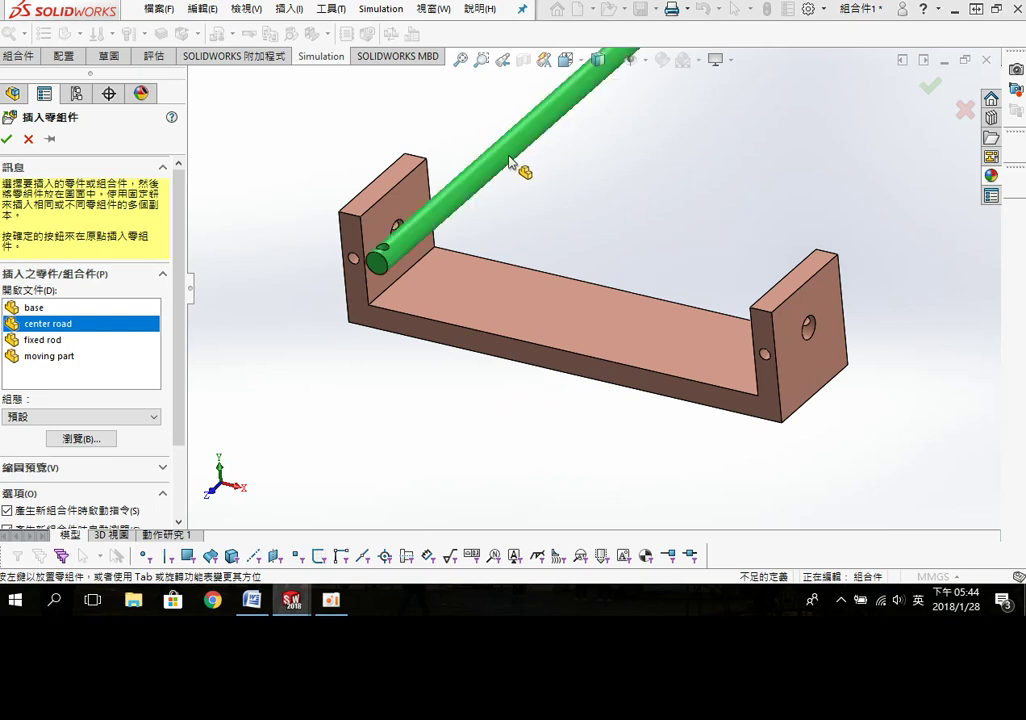
left_click(567, 147)
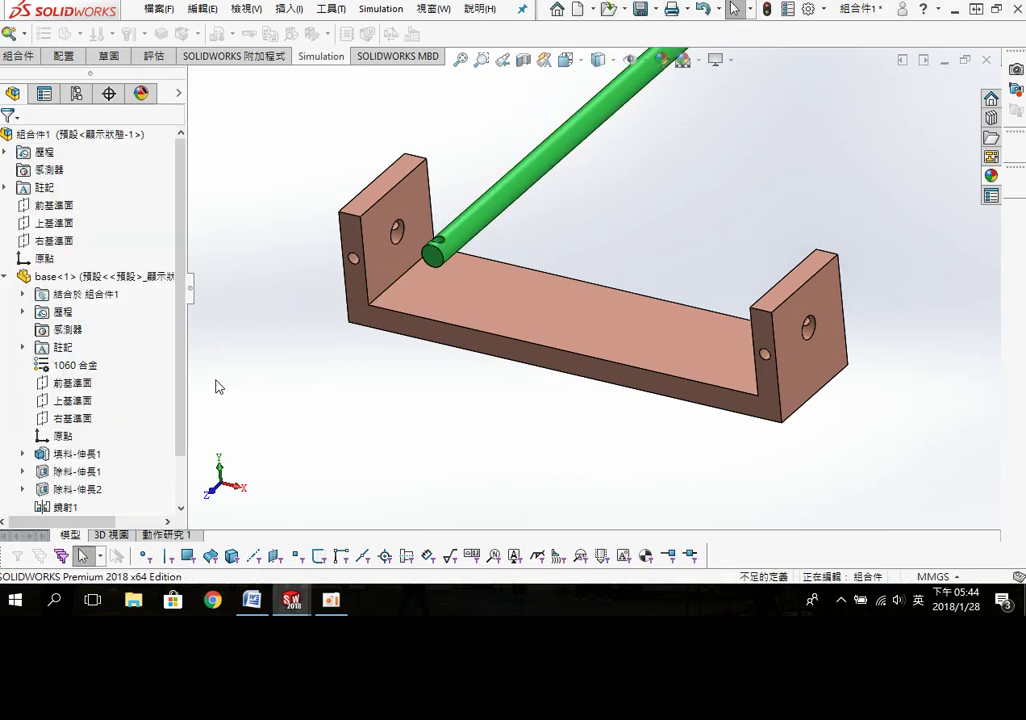
key("s")
left_click(305, 386)
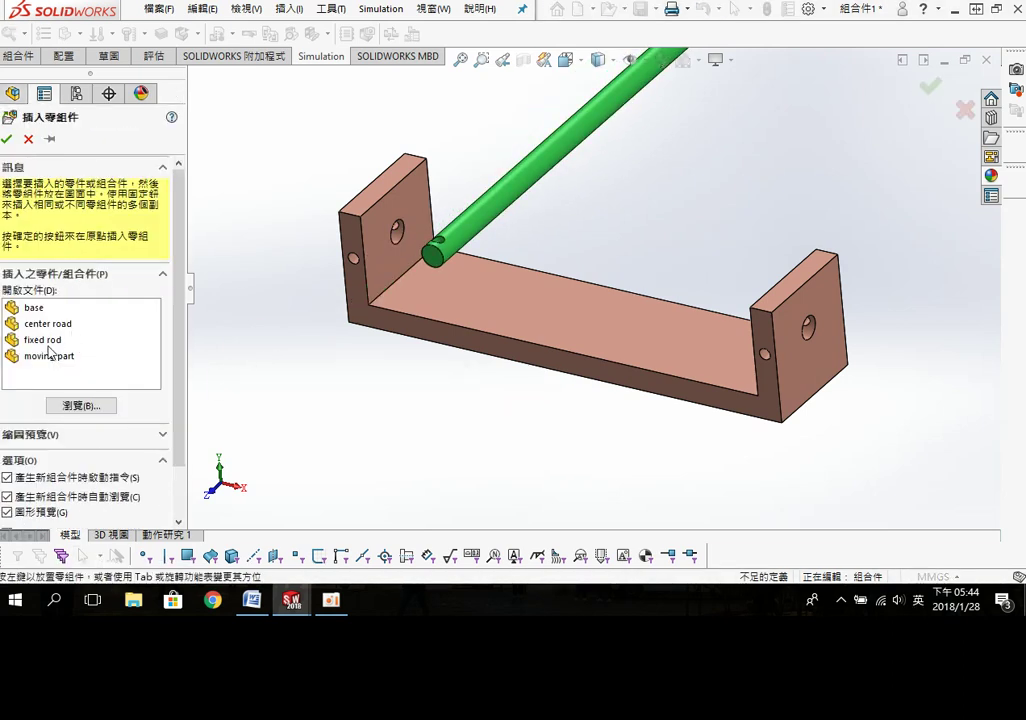
left_click(45, 341)
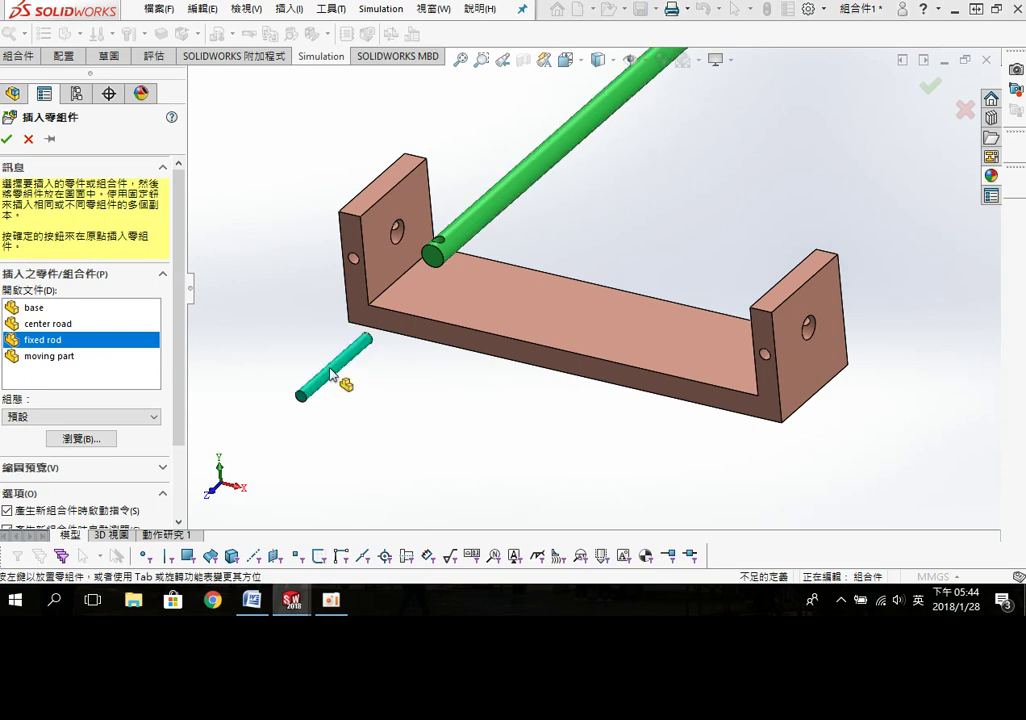
left_click(322, 384)
Step: Insert the green moving part block into the assembly
left_click(60, 350)
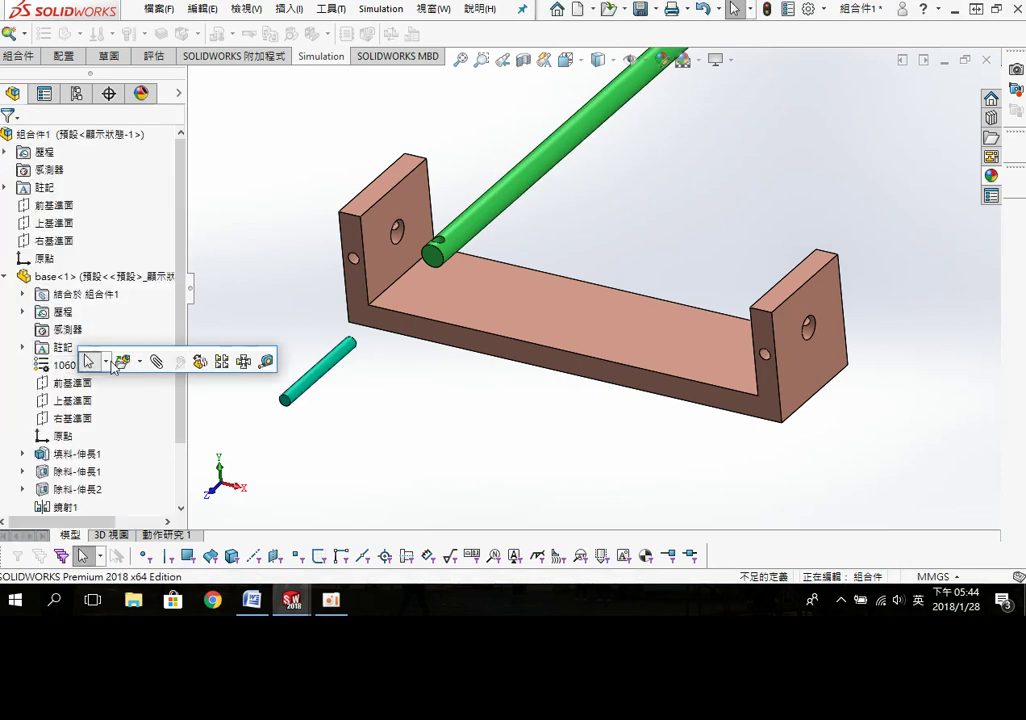
left_click(88, 364)
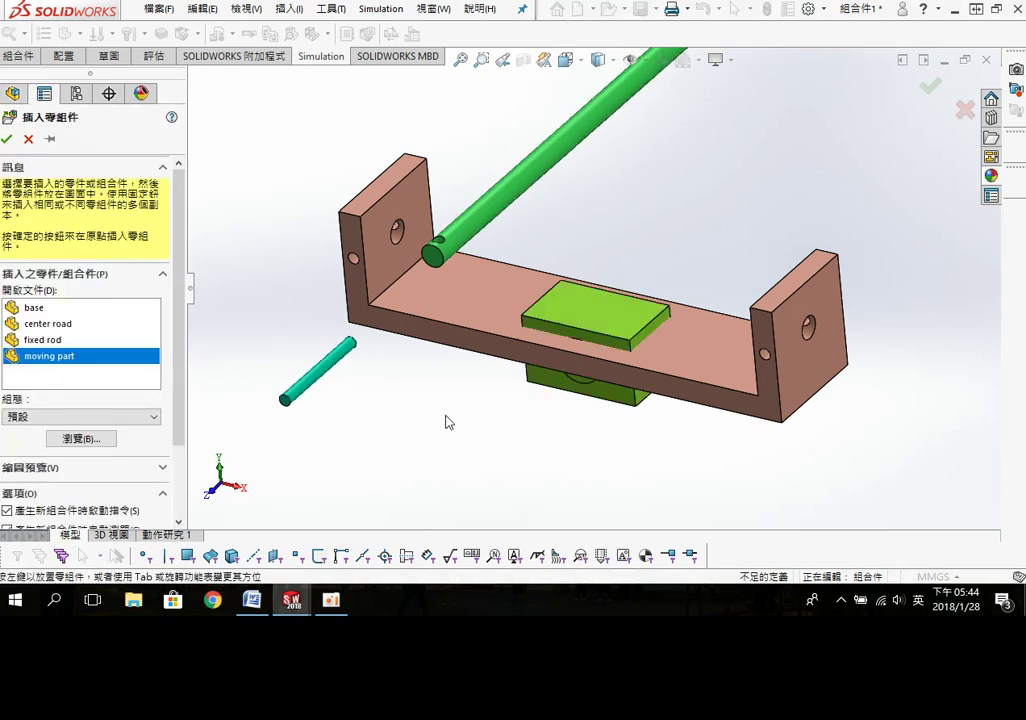
scroll(540, 268, "up", 1)
scroll(570, 285, "down", 2)
left_click(561, 265)
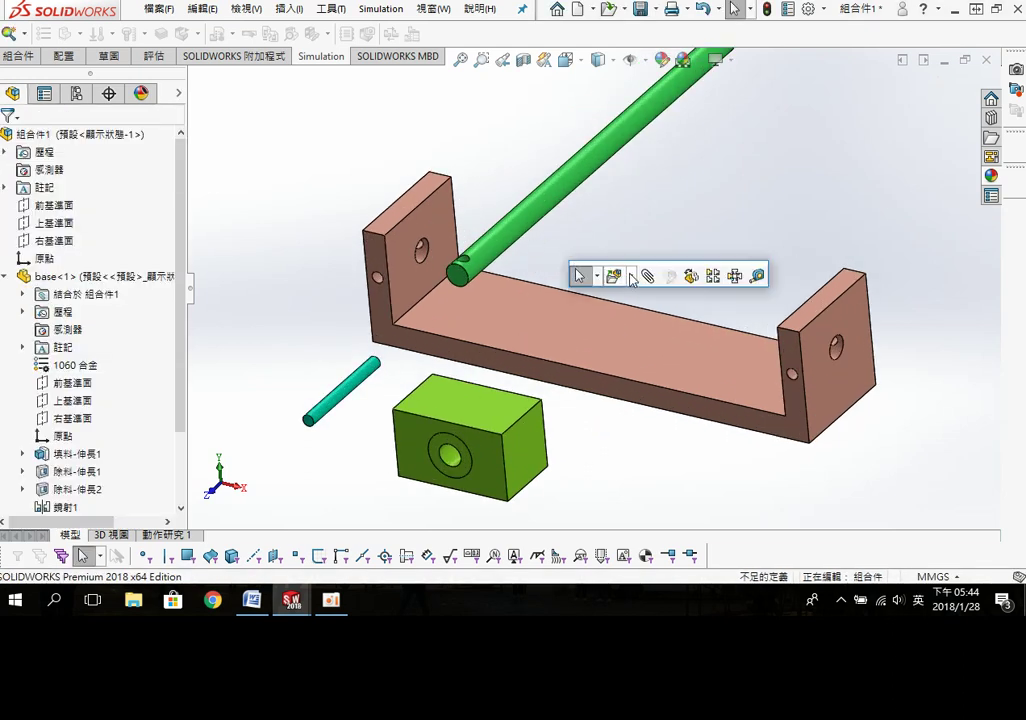
Step: Mate the center rod concentric with the base's hole
left_click(528, 229)
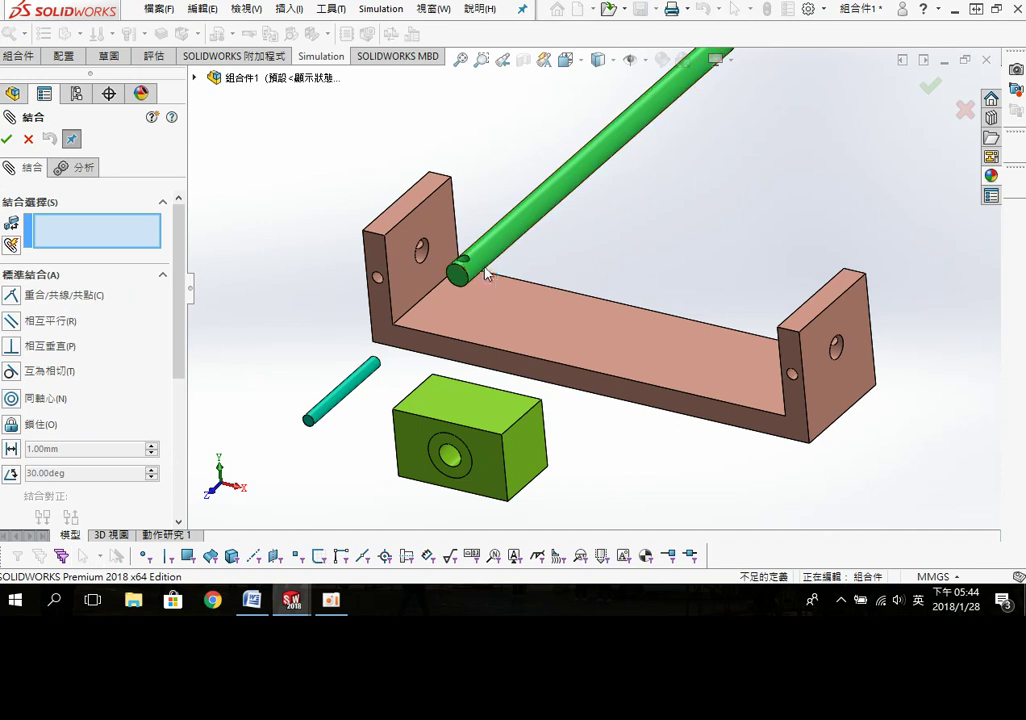
scroll(470, 275, "down", 2)
left_click(475, 268)
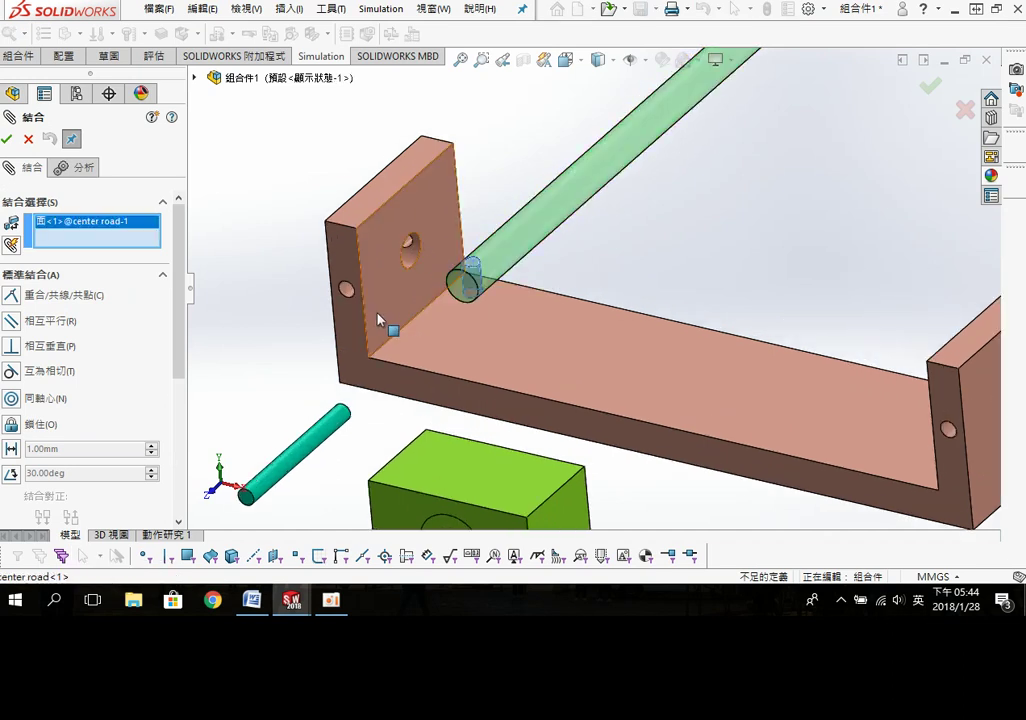
left_click(347, 290)
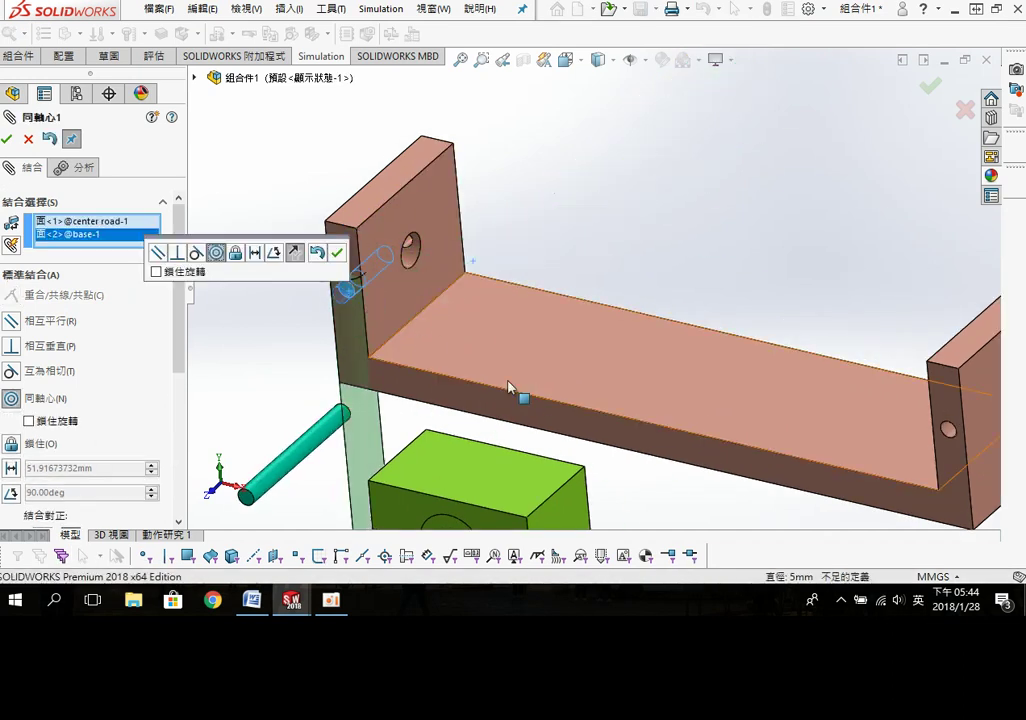
left_click(336, 254)
Step: Make the rod concentric with the base's upper hole, flipped to run along the base
left_click(345, 290)
left_click(405, 248)
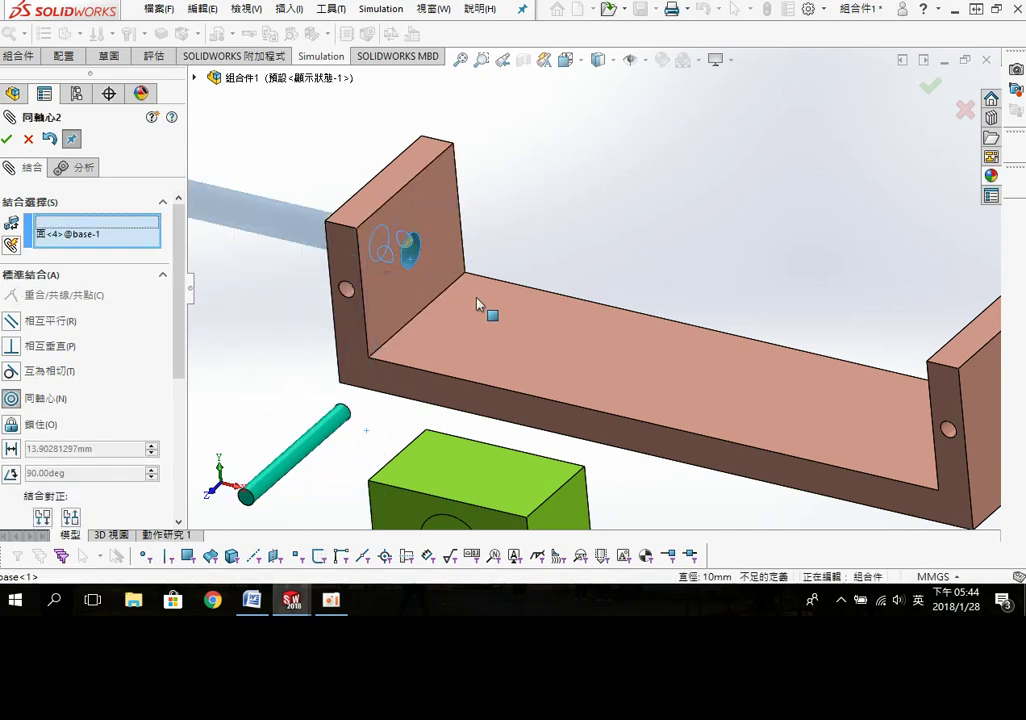
left_click(414, 324)
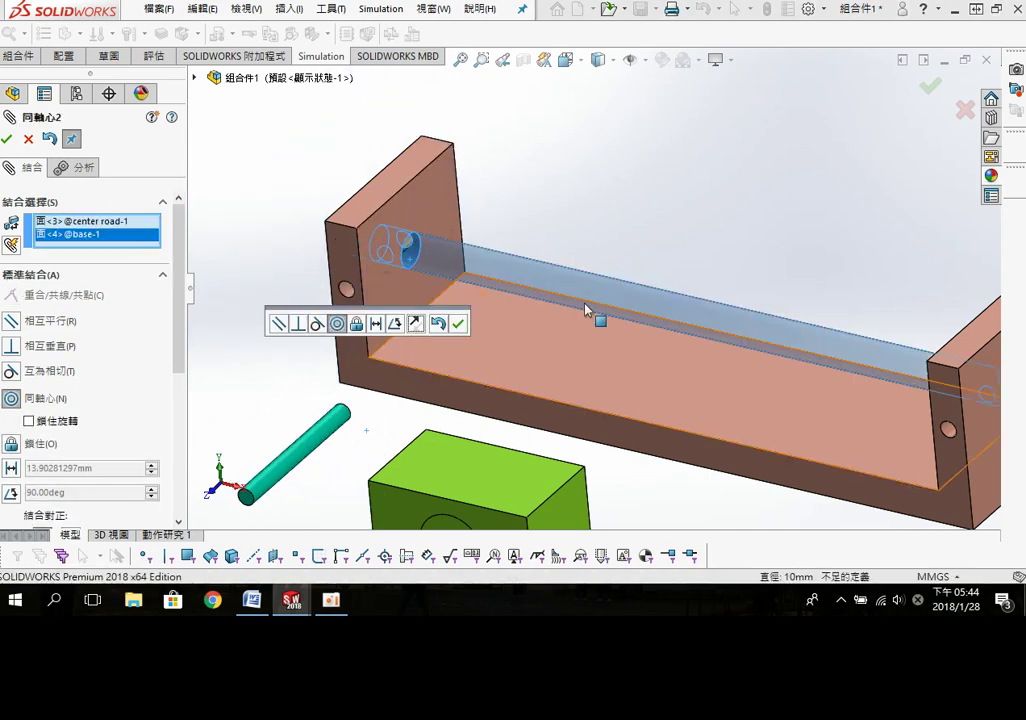
left_click(453, 324)
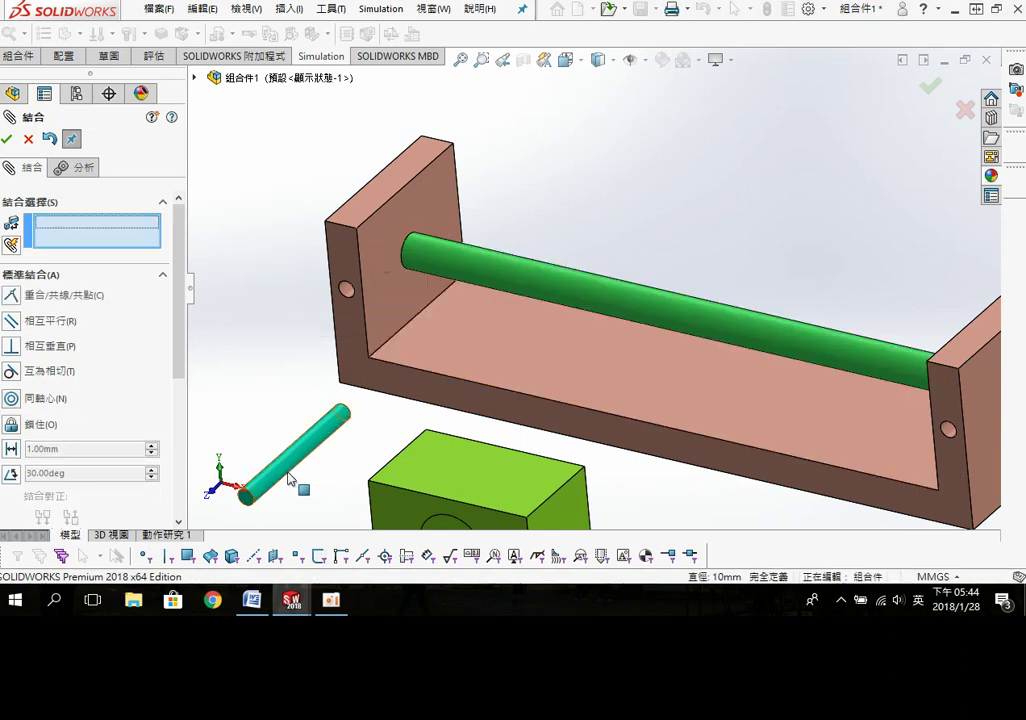
Step: Seat the short fixed rod concentric in the base's left hole
left_click(289, 479)
left_click(348, 290)
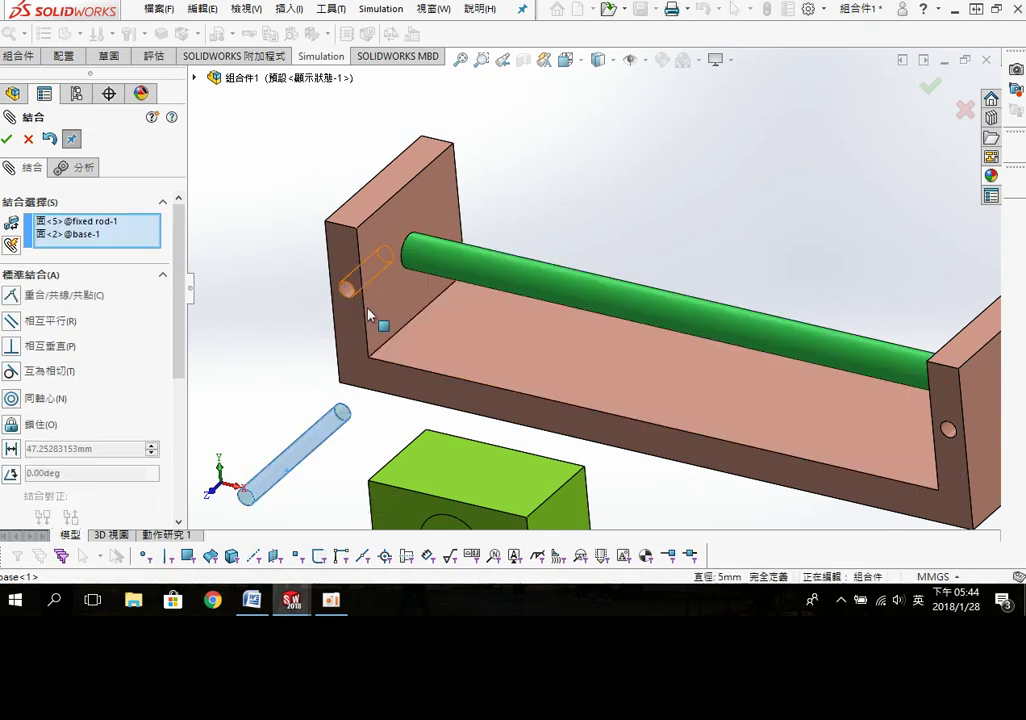
left_click(465, 388)
left_click(741, 418)
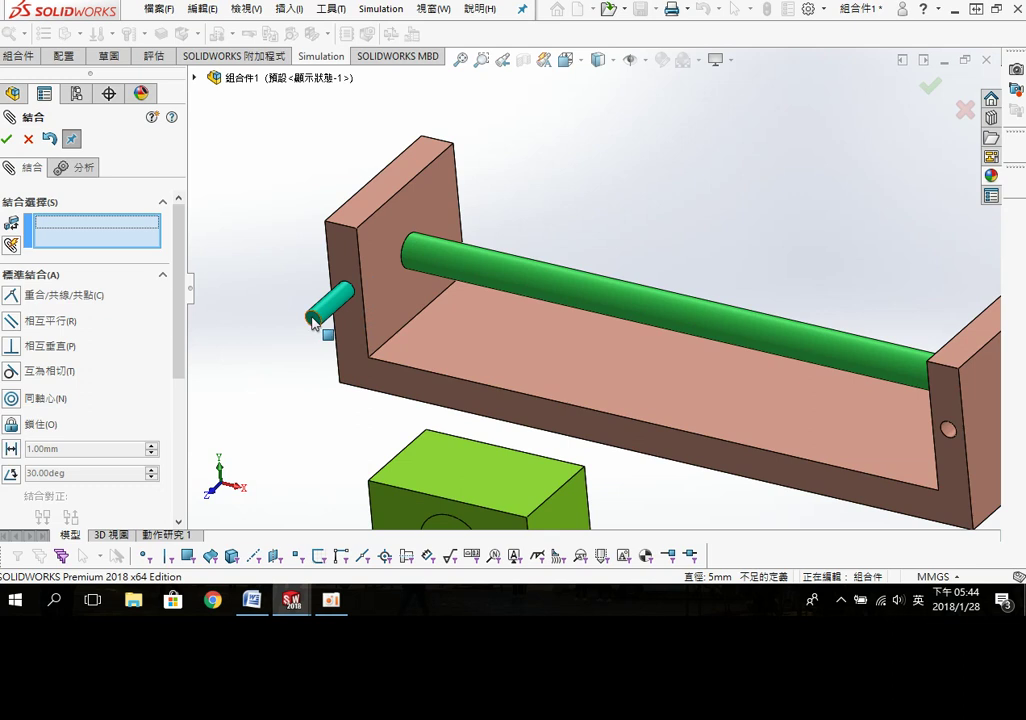
Step: Make the short rod's end face coincident with the left wall's outer face
left_click(330, 305)
left_click(338, 256)
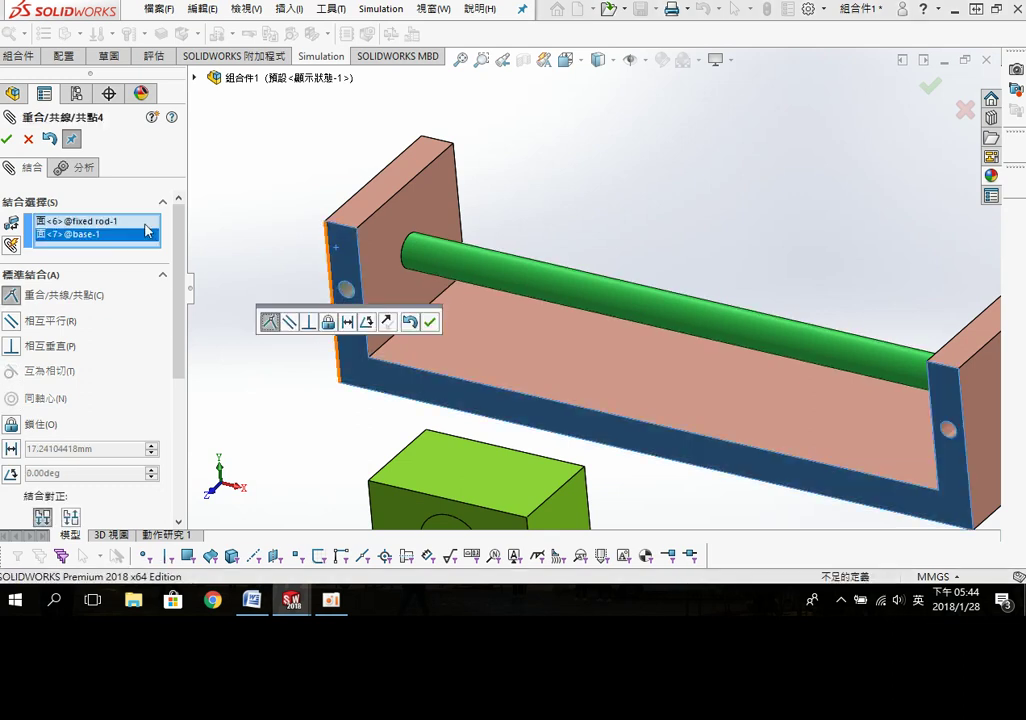
left_click(427, 321)
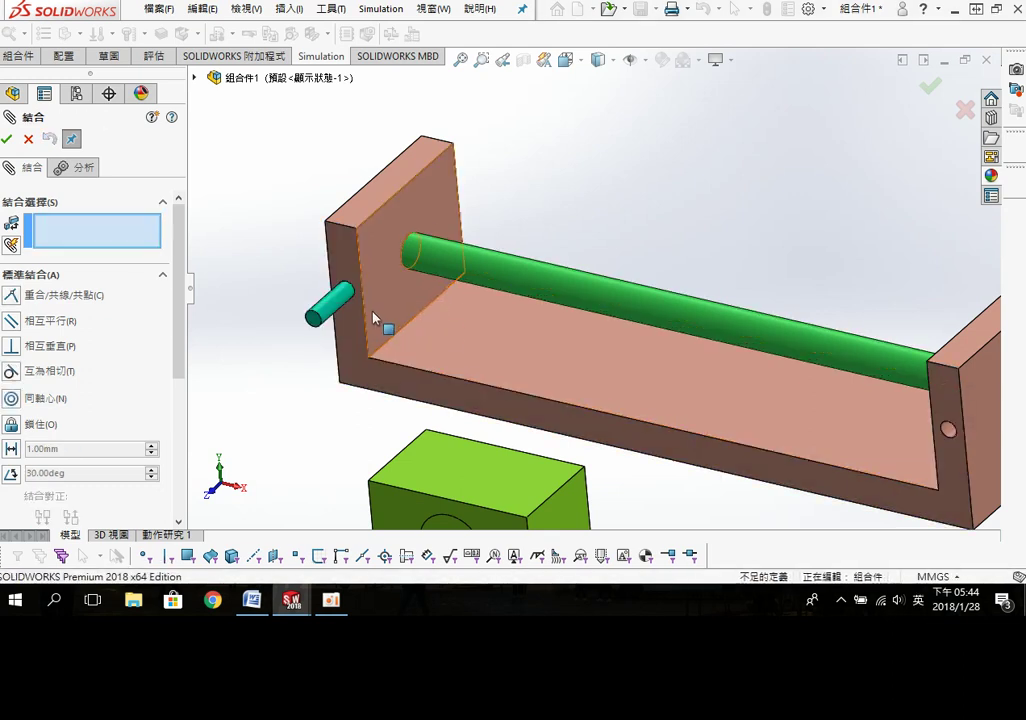
left_click(325, 305)
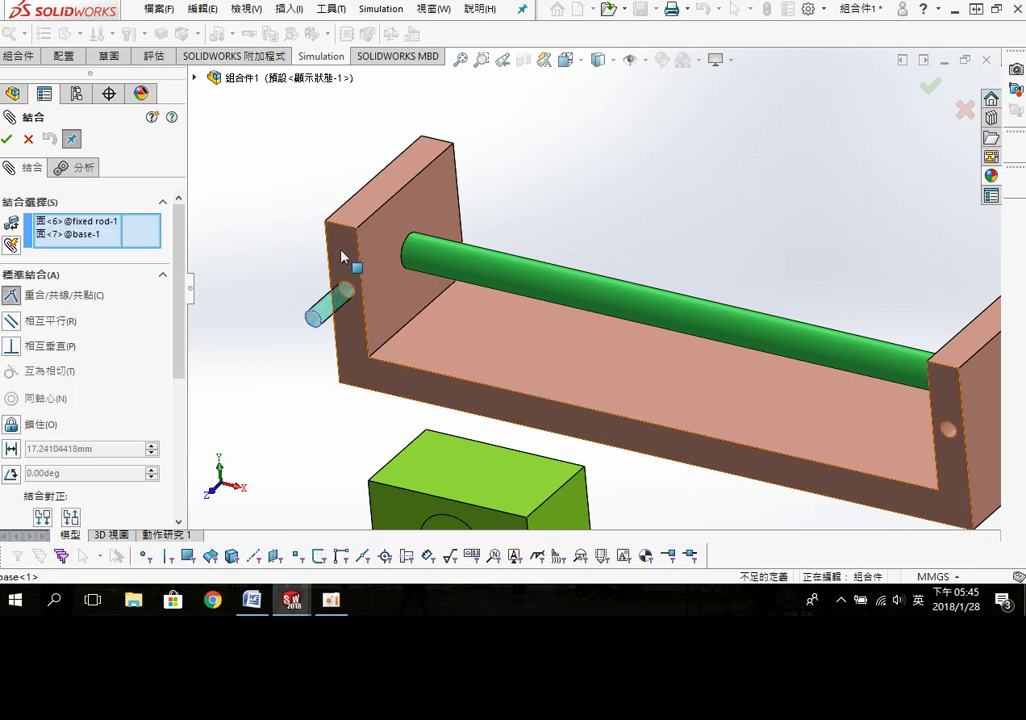
left_click(355, 268)
left_click(423, 247)
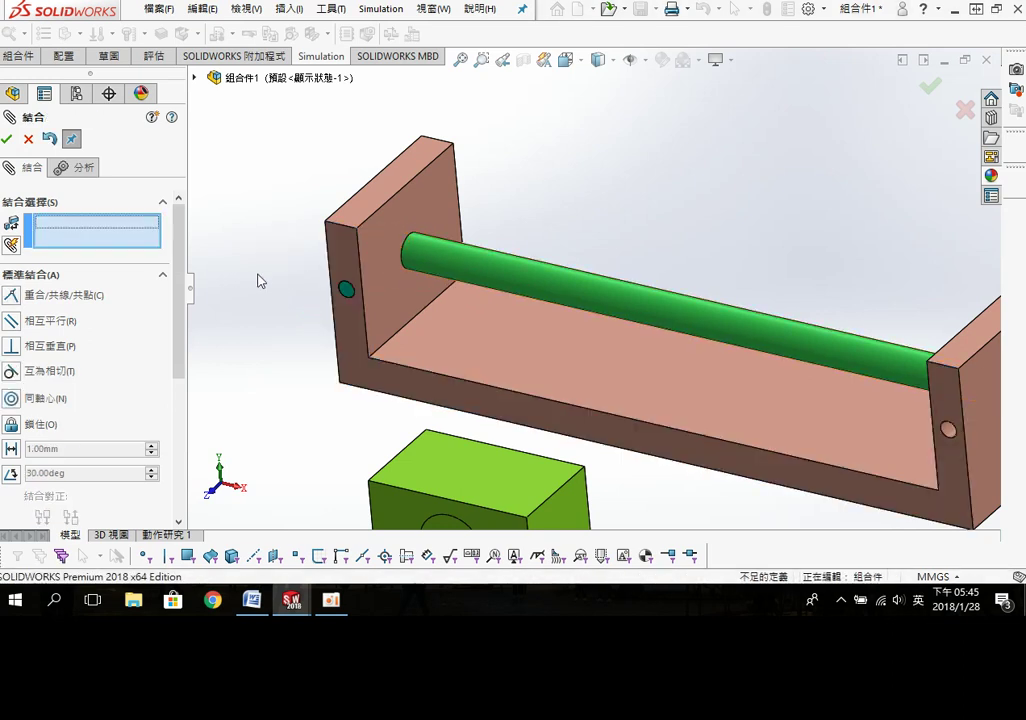
scroll(476, 477, "up", 3)
scroll(524, 415, "down", 2)
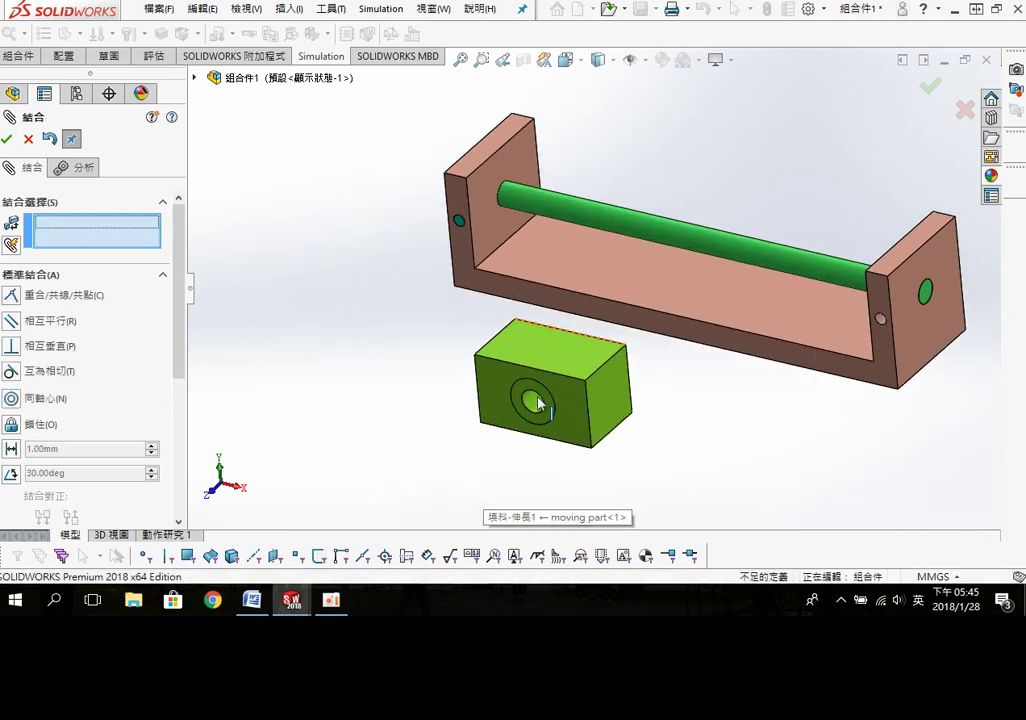
Step: Mate the green block concentric on the long rod and parallel to the base floor
left_click(535, 404)
left_click(762, 250)
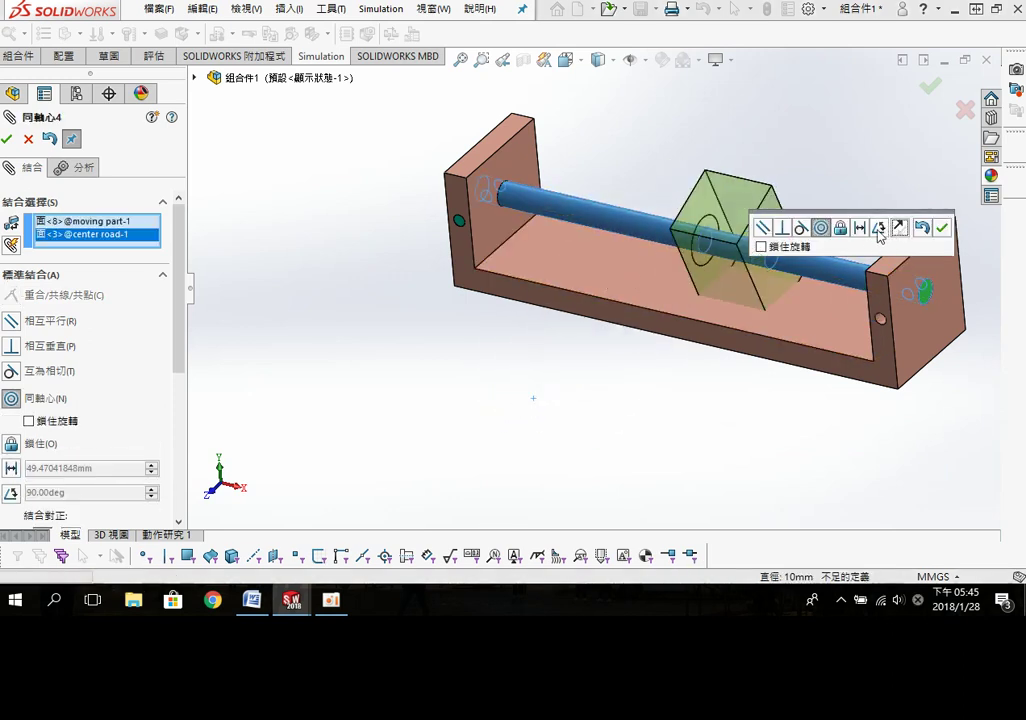
left_click(942, 228)
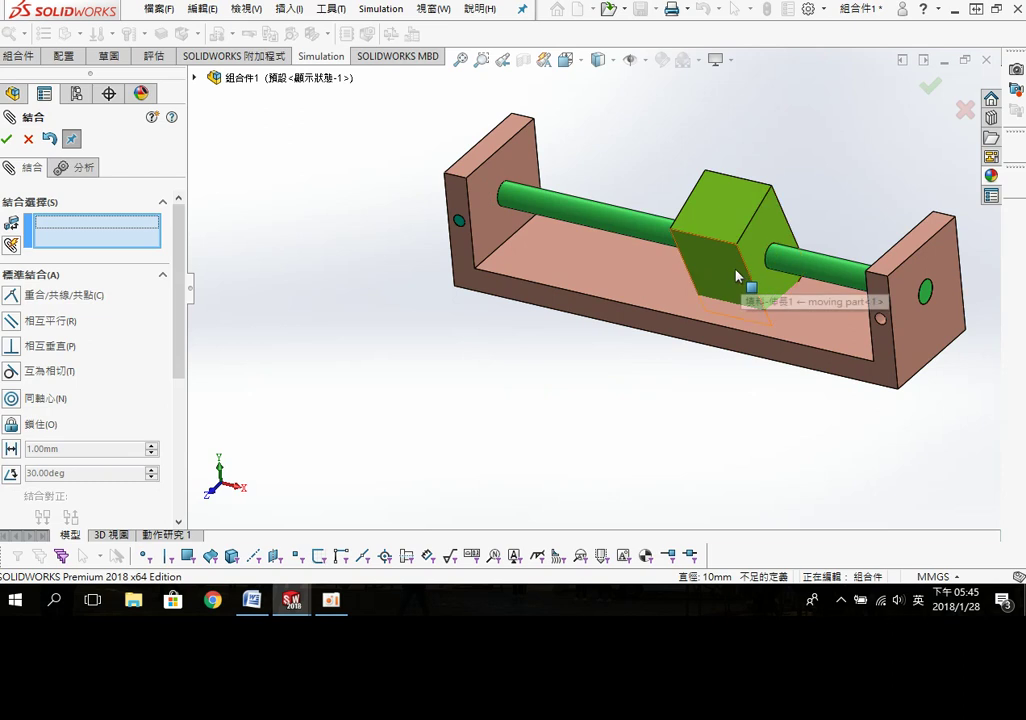
left_click(737, 279)
left_click(589, 270)
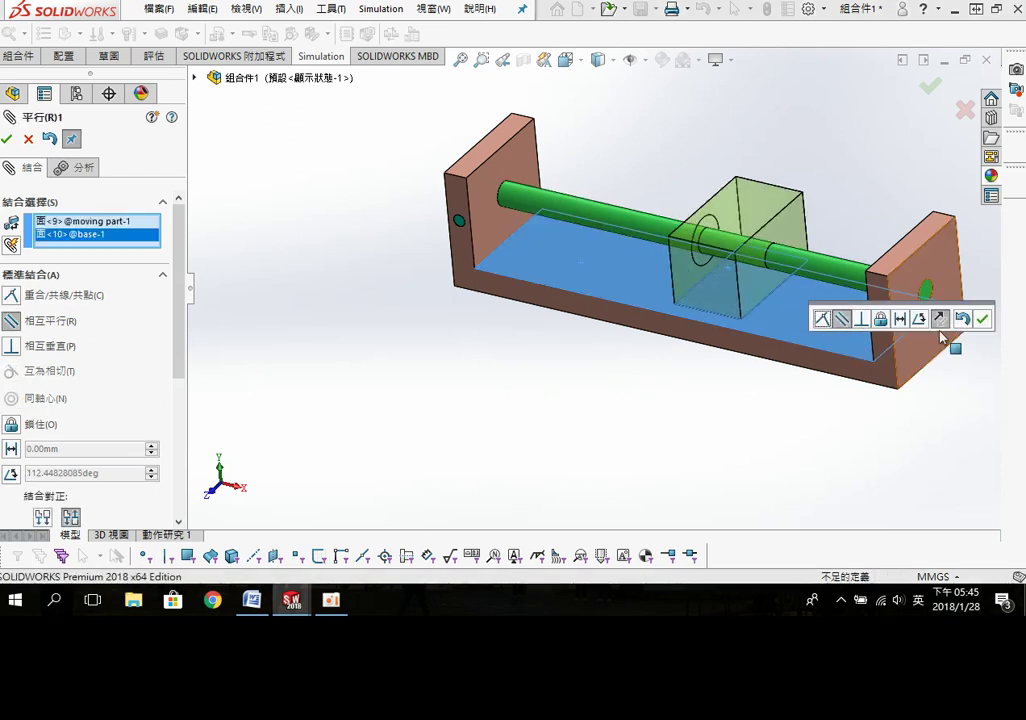
left_click(981, 320)
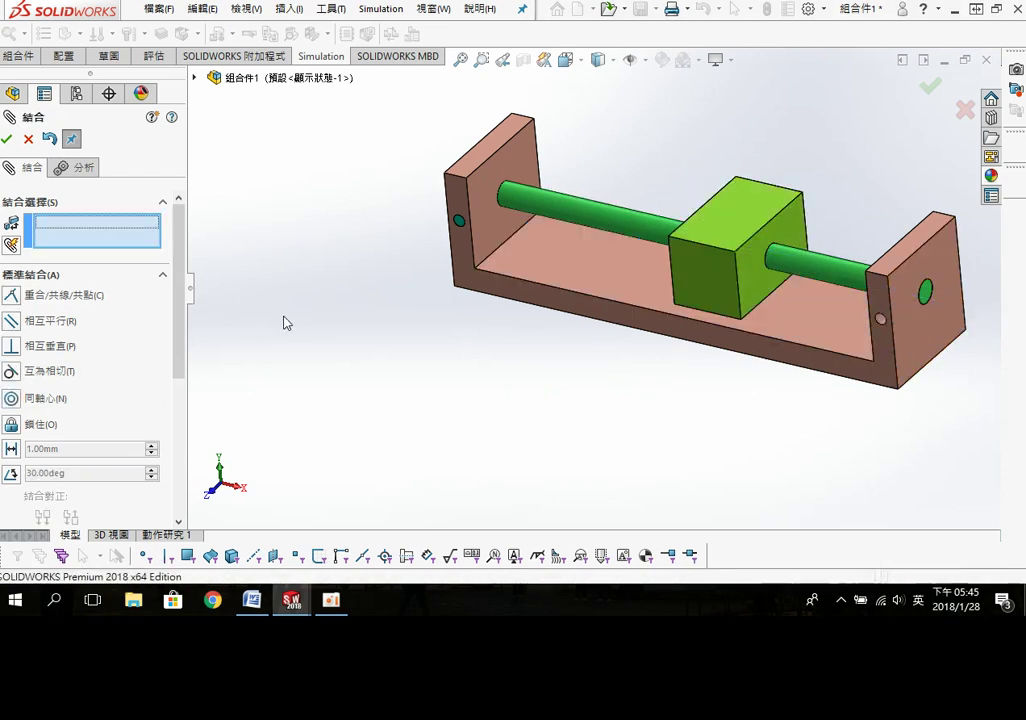
Step: Close the Mate tool and Ctrl-drag out a second copy of the short rod
scroll(552, 227, "down", 2)
scroll(447, 255, "down", 3)
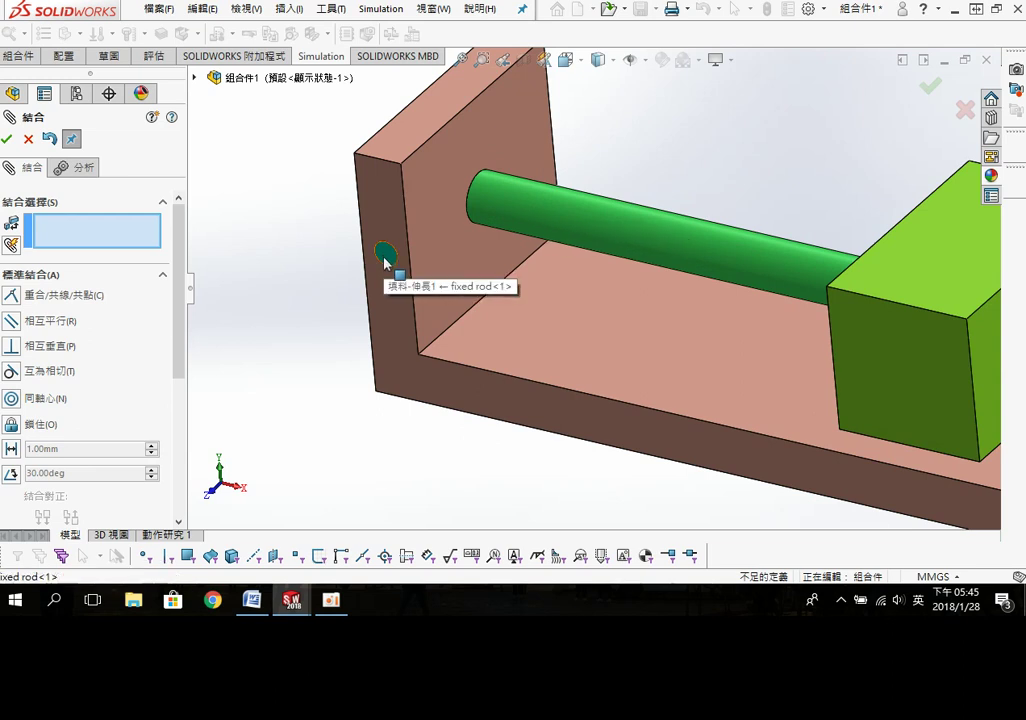
left_click(12, 142)
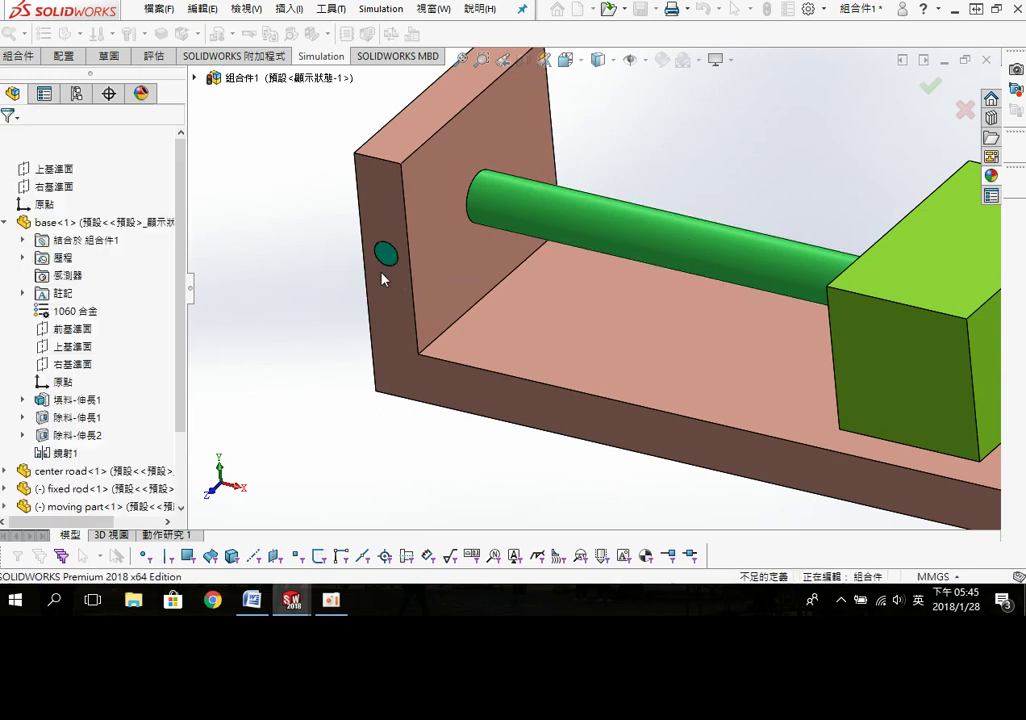
left_click_drag(388, 262, 255, 335)
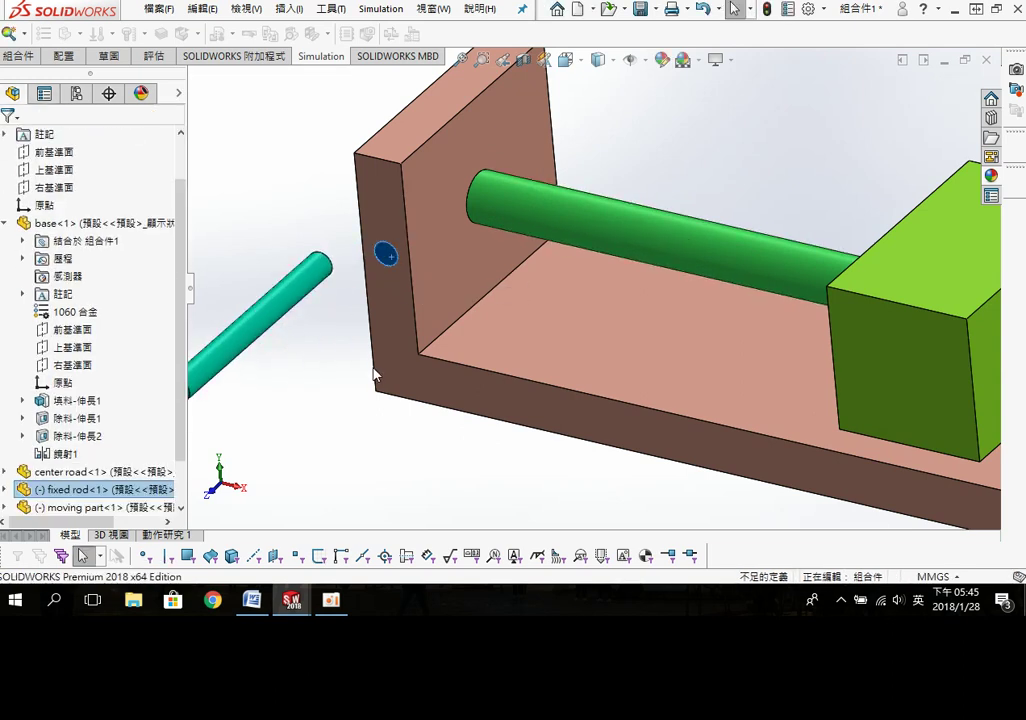
Step: Start mating the loose rod copy to the base, cancelling an unwanted tangent mate preview
scroll(465, 346, "up", 3)
scroll(465, 346, "up", 2)
scroll(834, 357, "down", 2)
left_click(450, 324)
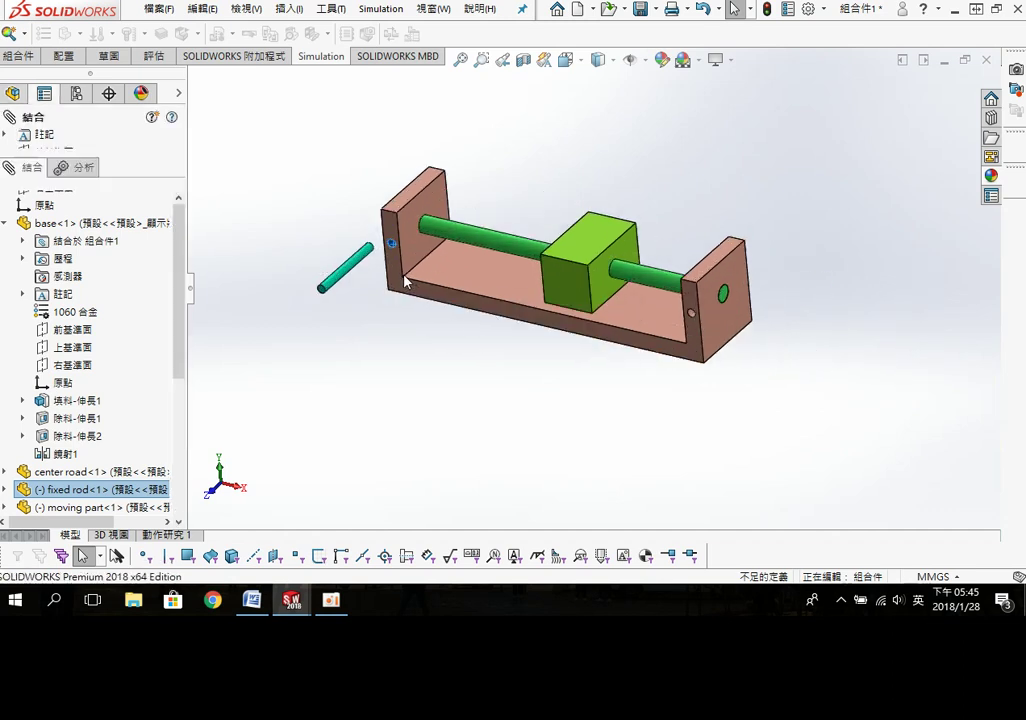
left_click(339, 277)
scroll(805, 319, "up", 2)
scroll(795, 318, "down", 2)
key("Escape")
key("Escape")
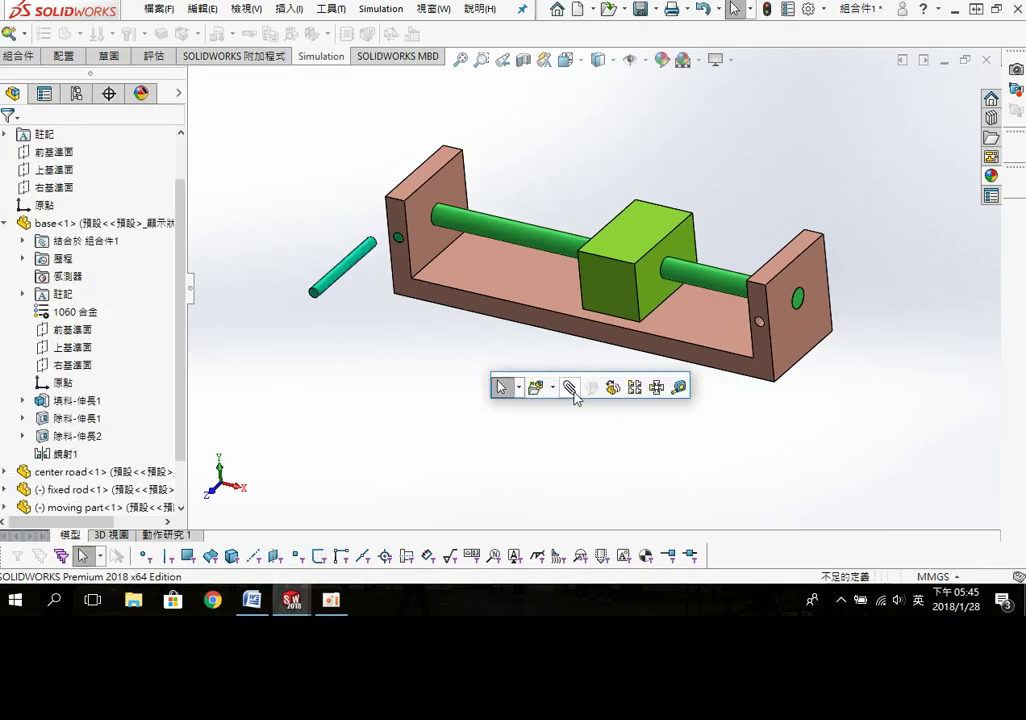
Step: Mate the rod copy concentric with the right wall's hole
left_click(343, 268)
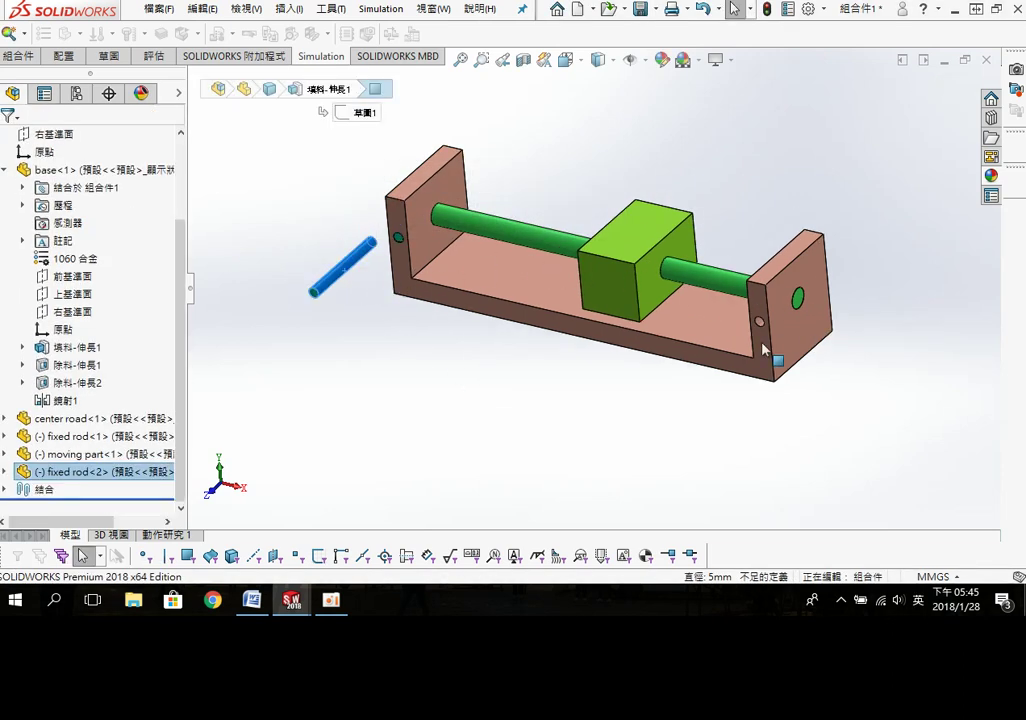
scroll(763, 349, "up", 2)
scroll(610, 352, "up", 2)
scroll(543, 365, "up", 1)
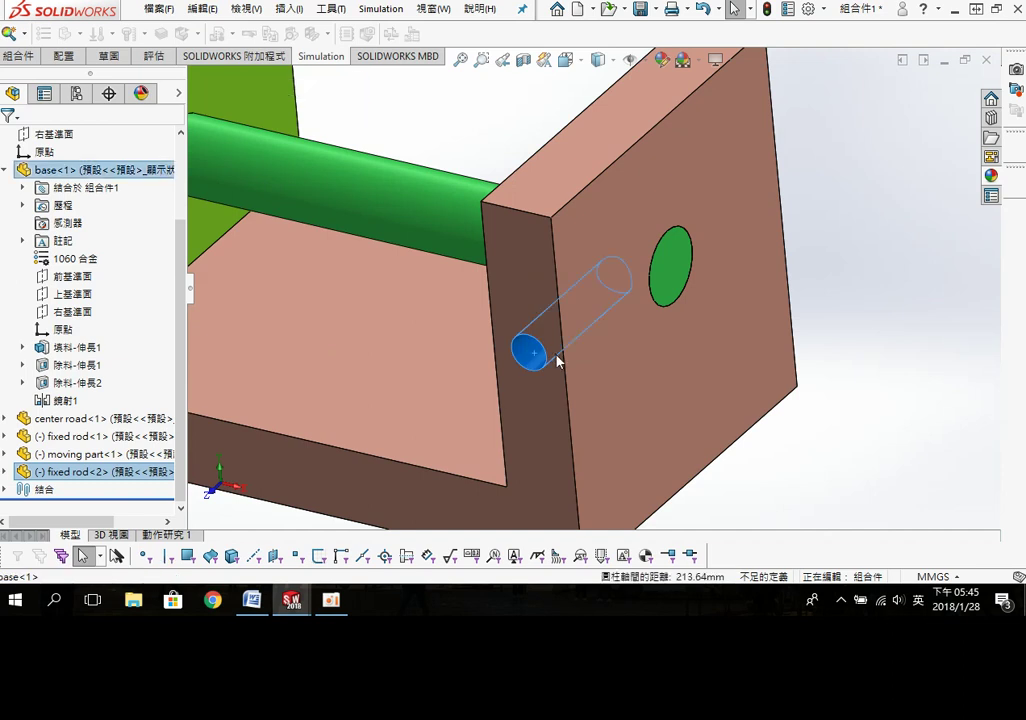
left_click(640, 341)
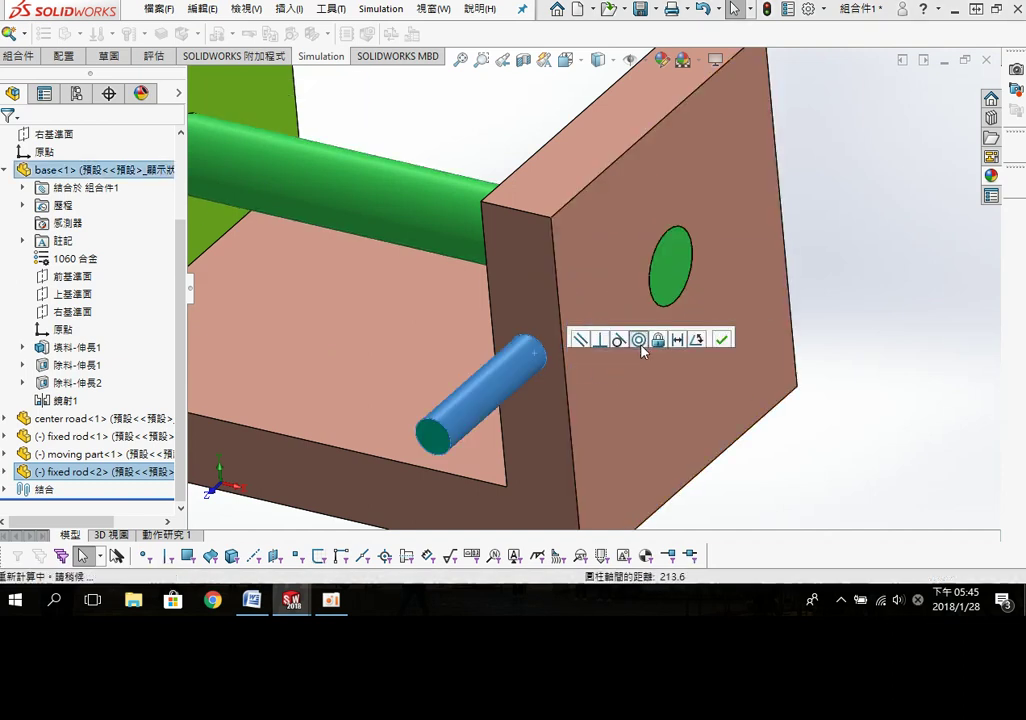
left_click(643, 350)
Step: Make the rod copy's end face coincident with the right wall's outer face
left_click(433, 435)
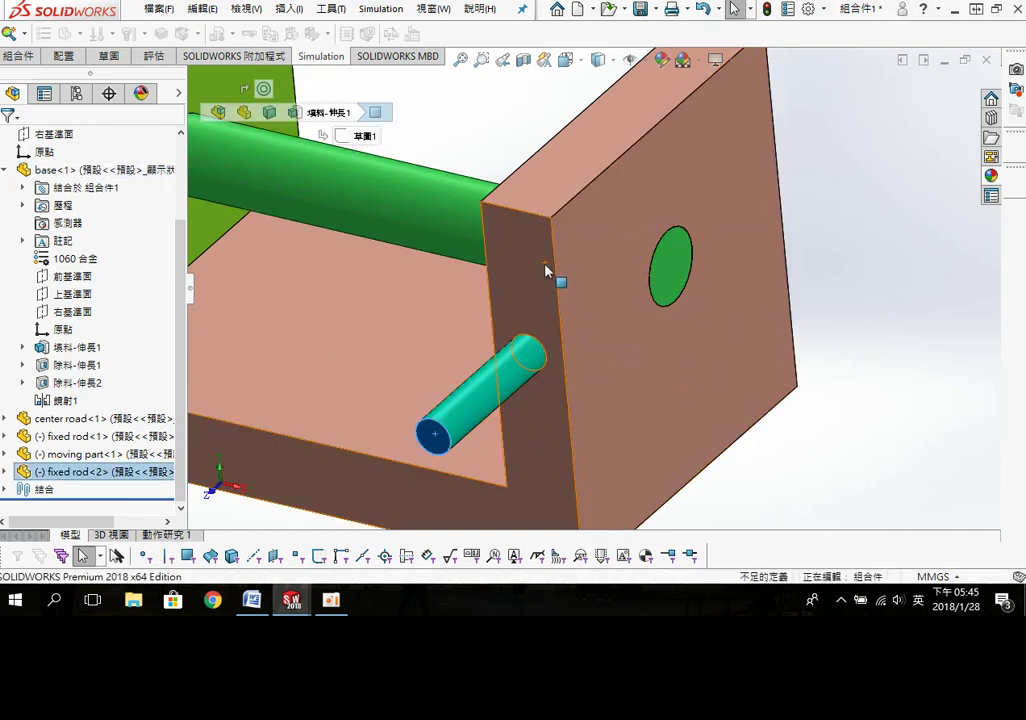
left_click(546, 270)
left_click(591, 251)
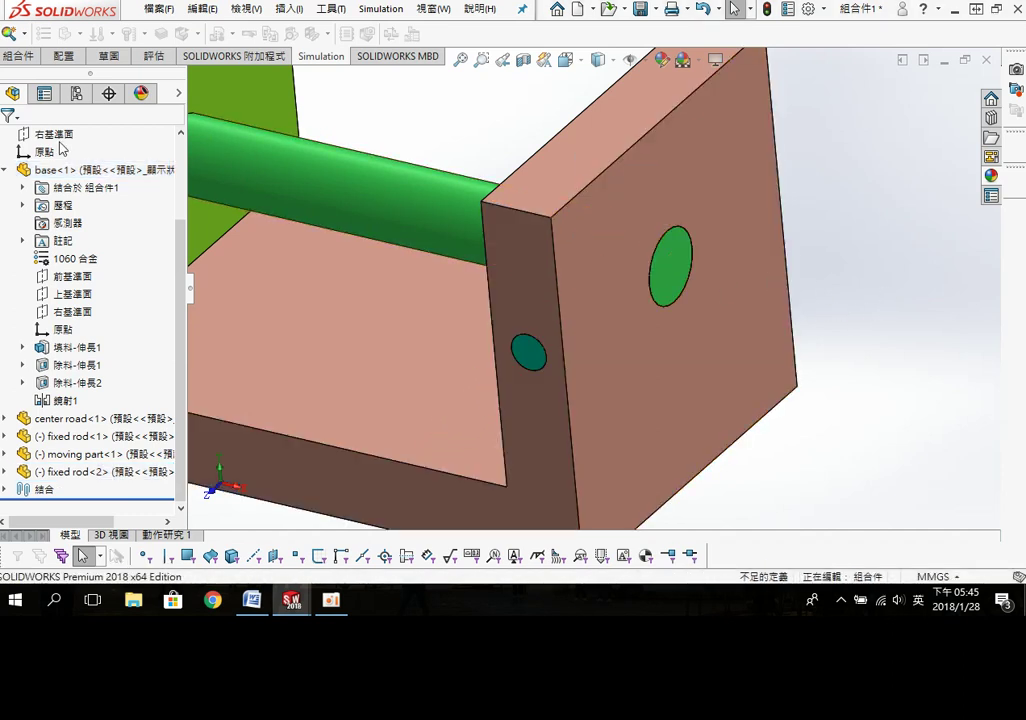
key("f")
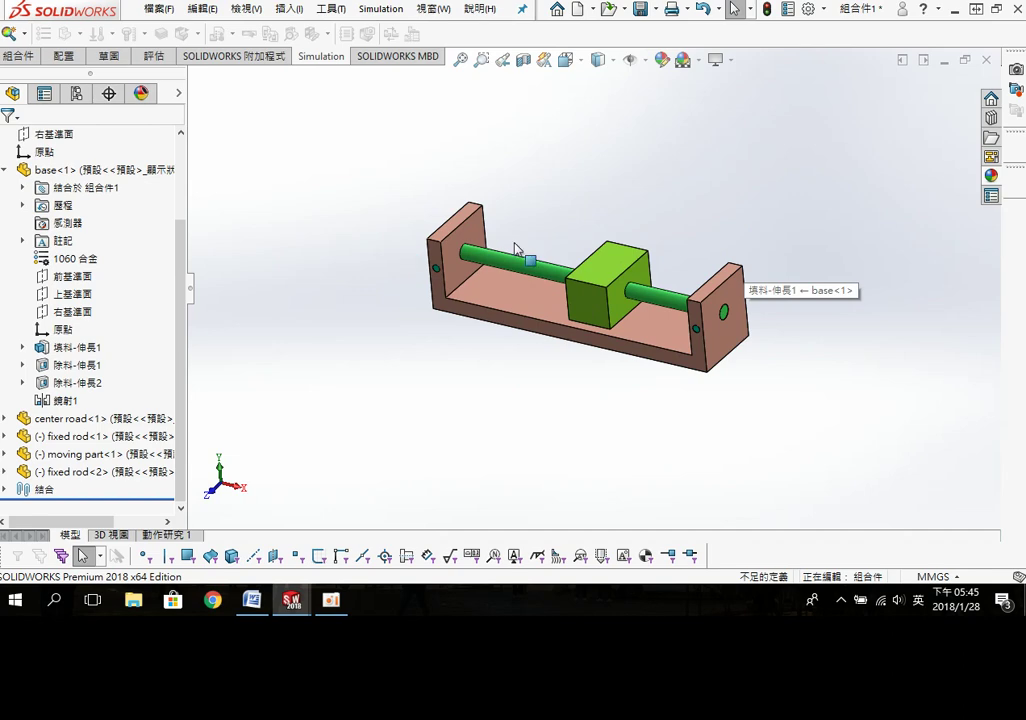
Step: Save the assembly as 'simulation model' in folder 11
key("ctrl+s")
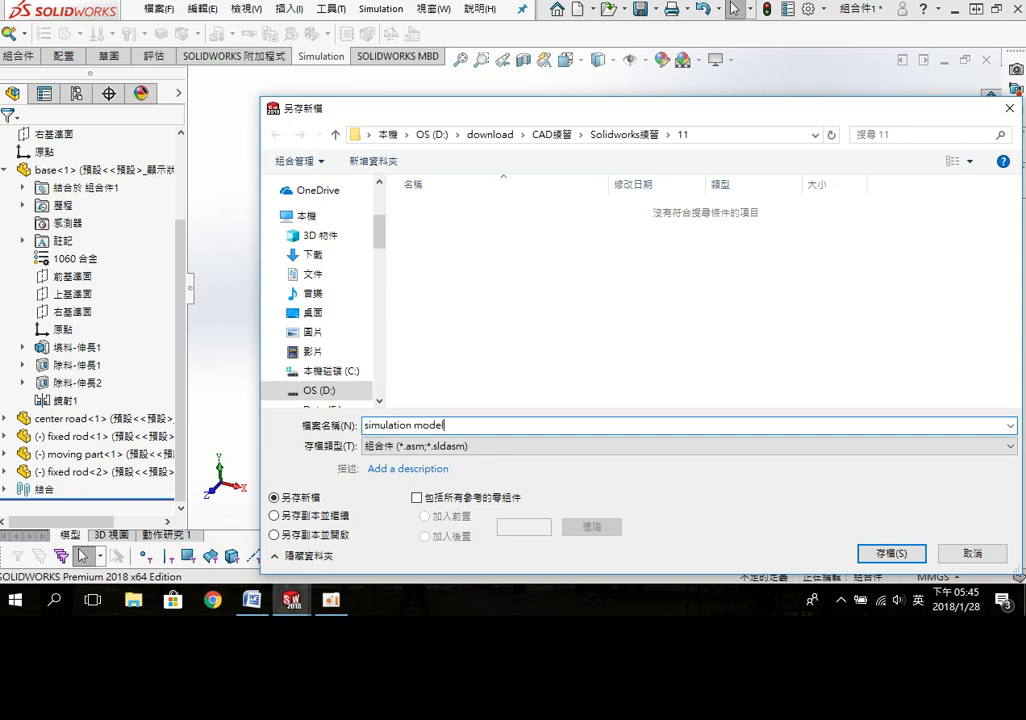
key("Return")
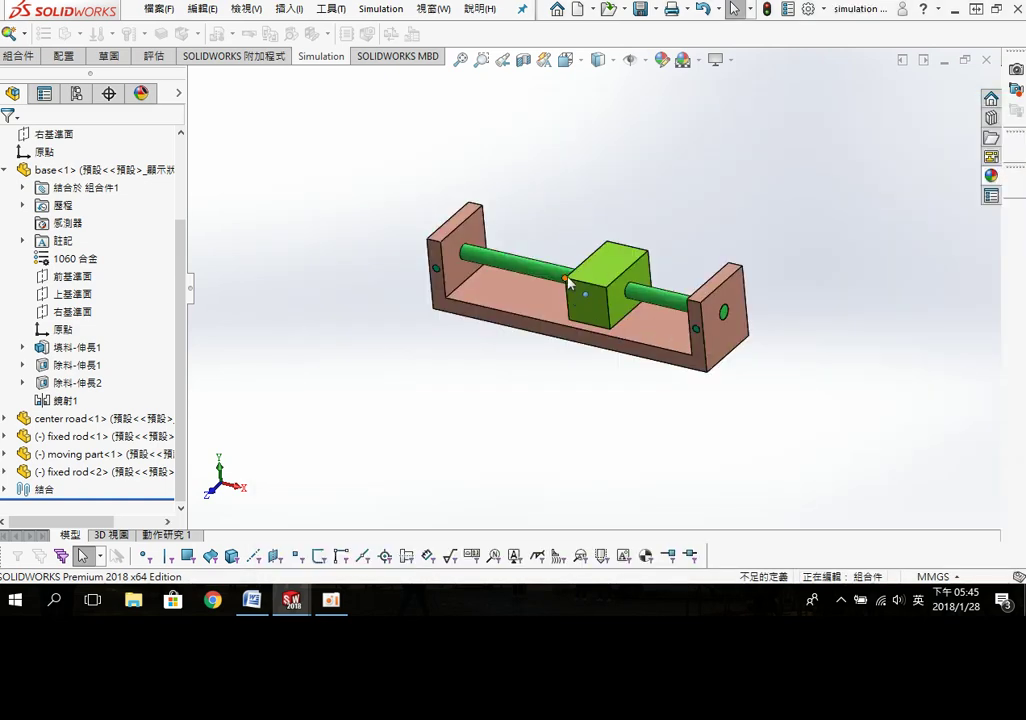
scroll(481, 268, "down", 3)
scroll(481, 337, "down", 4)
Step: Edit the base part and sketch a circle on the left wall face
left_click(502, 338)
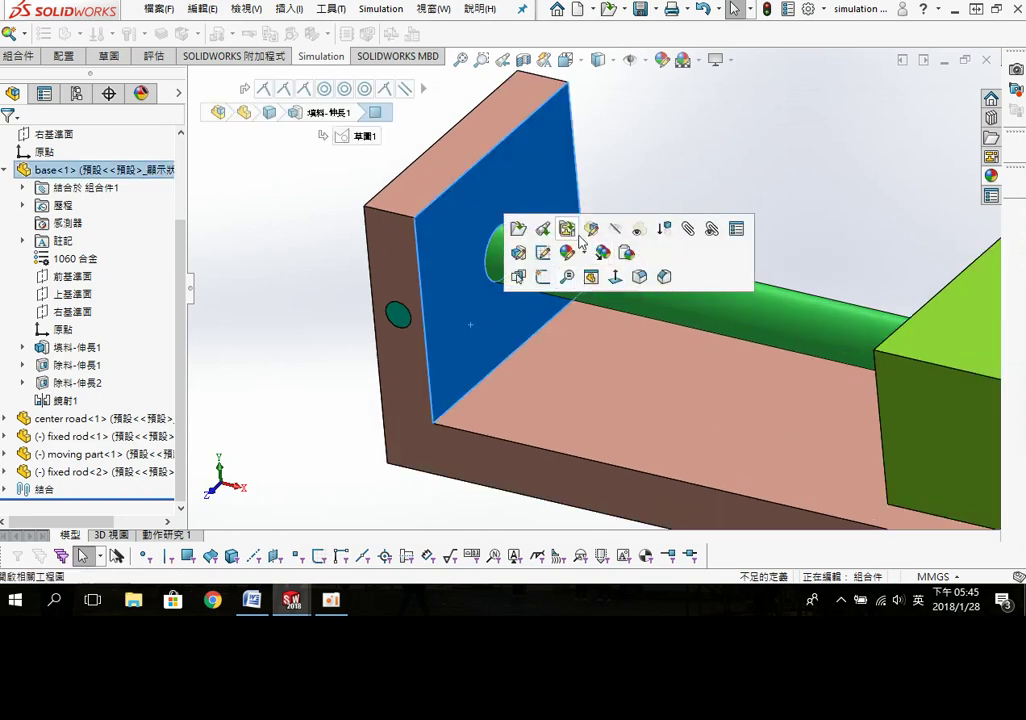
left_click(591, 229)
left_click(494, 318)
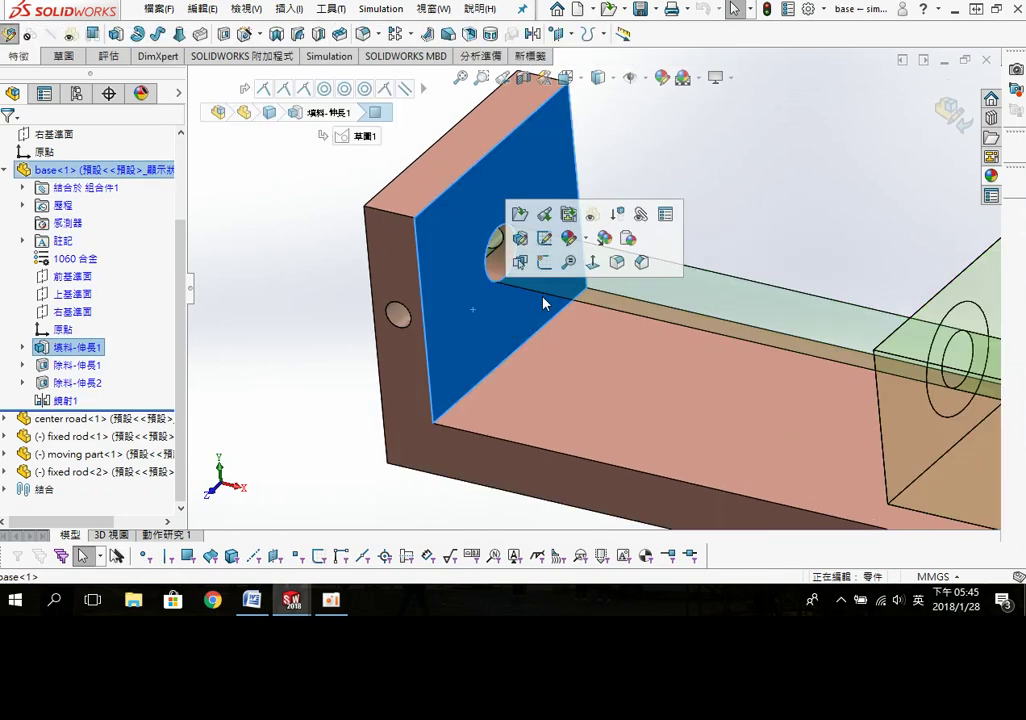
left_click(549, 280)
key("s")
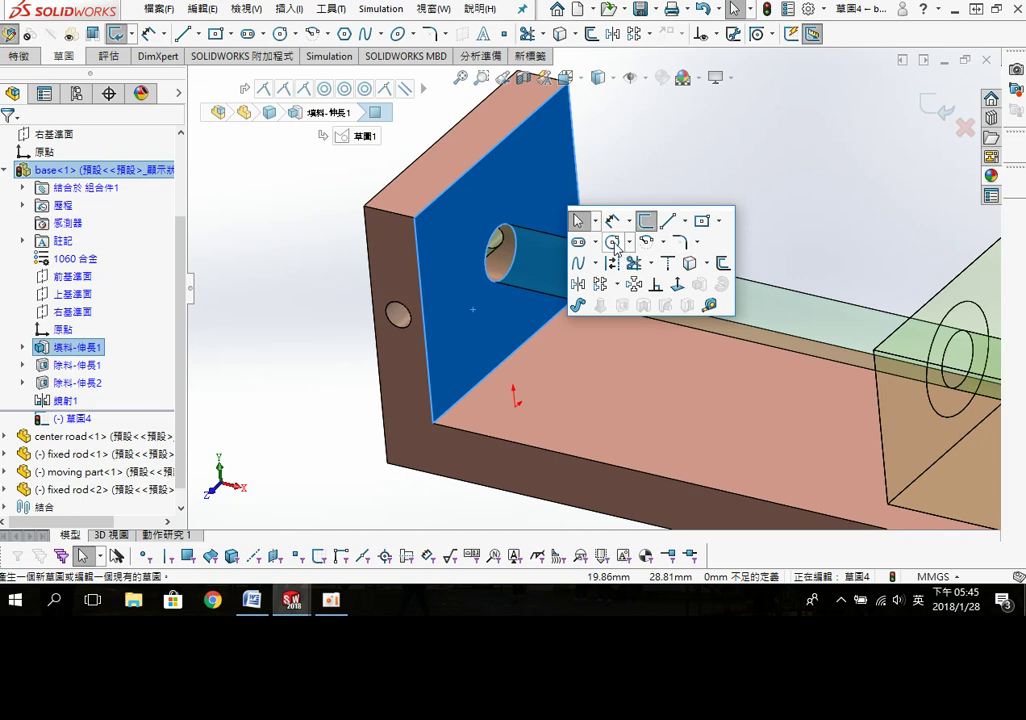
left_click(614, 243)
left_click(474, 309)
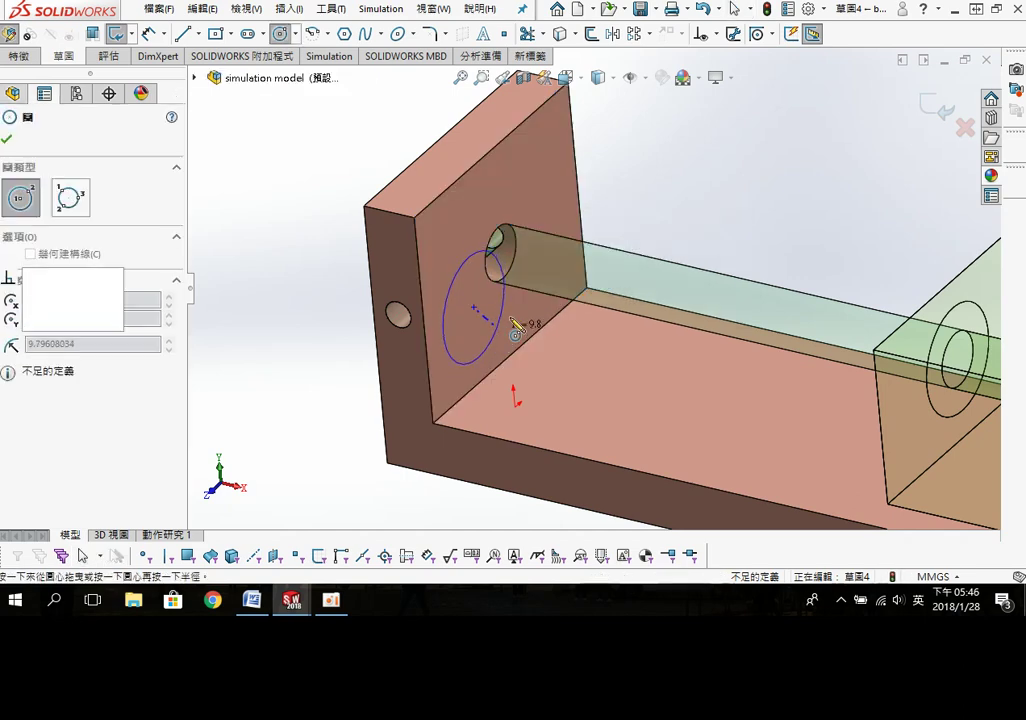
left_click(512, 322)
Step: Give the circle a 20 mm diameter and make it concentric with the hole edge
key("s")
left_click(600, 201)
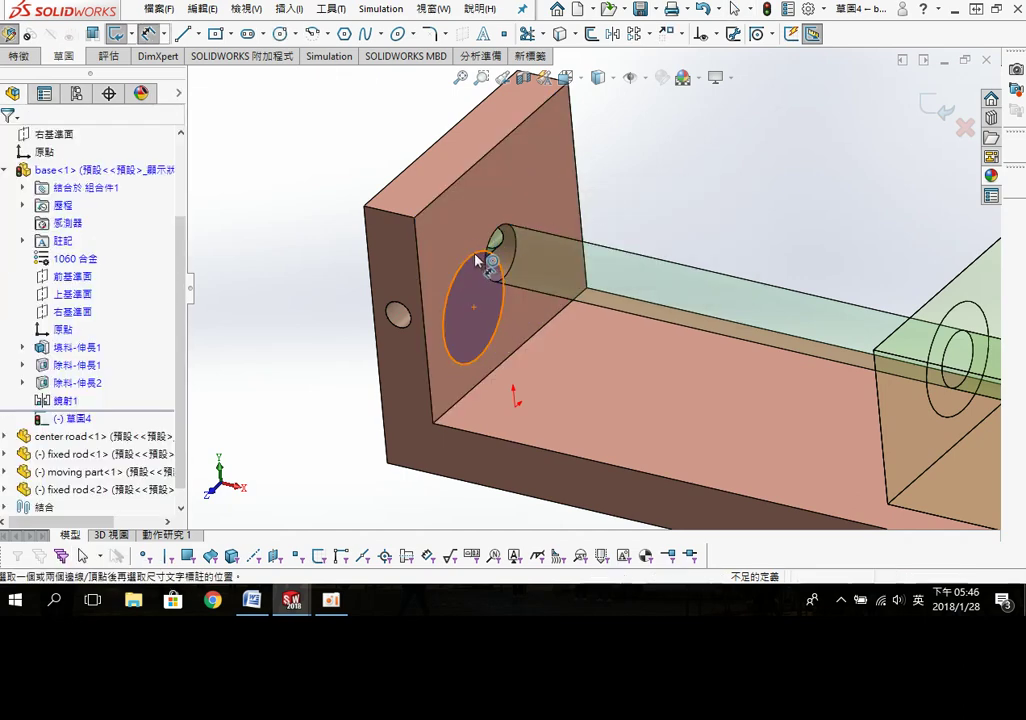
left_click(478, 262)
left_click(385, 222)
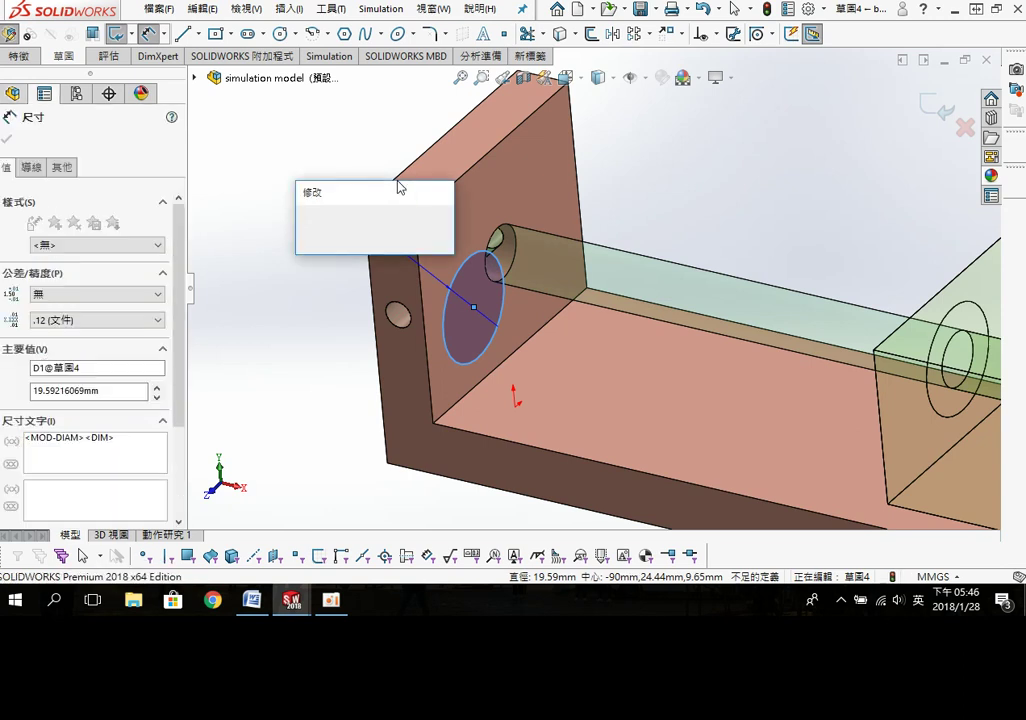
type("20")
key("Return")
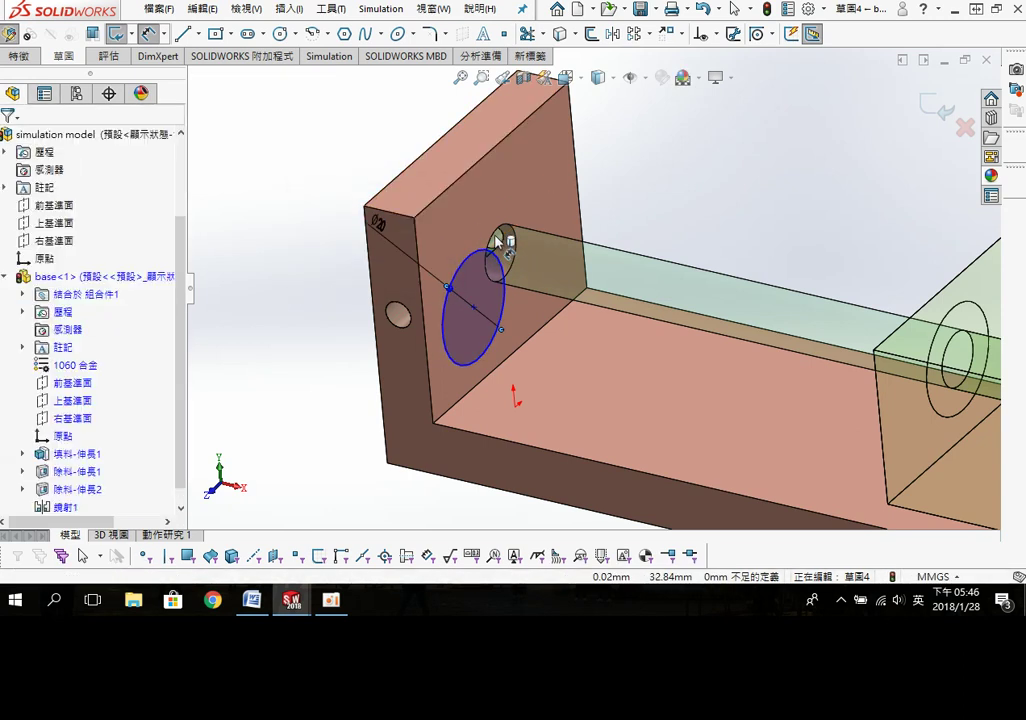
key("Escape")
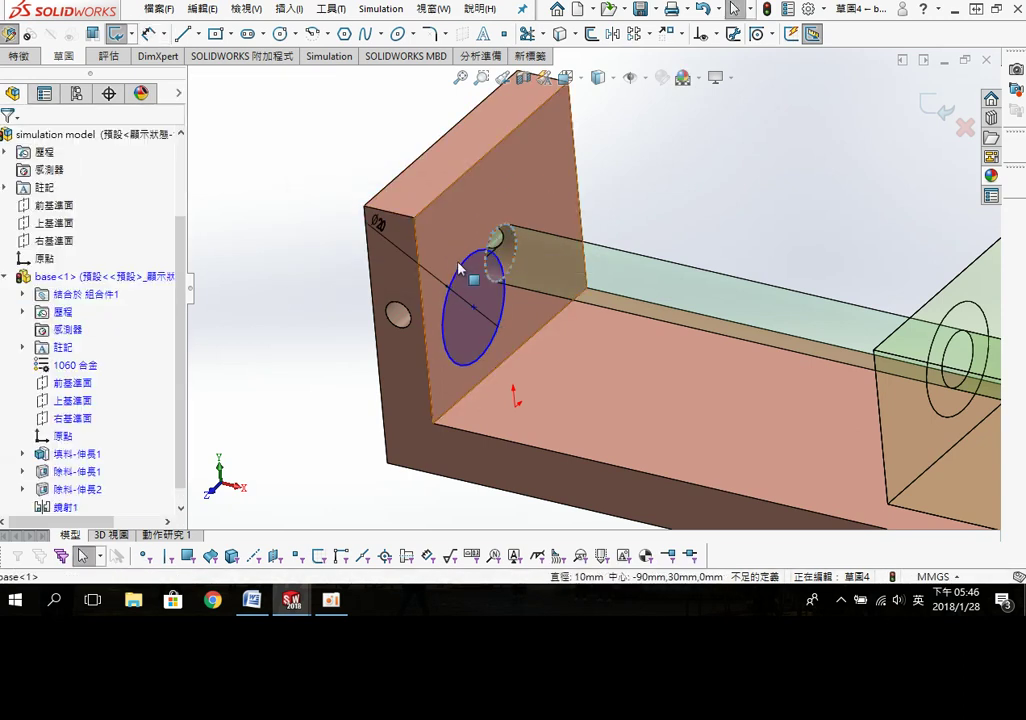
left_click(501, 278)
left_click(510, 232, "ctrl")
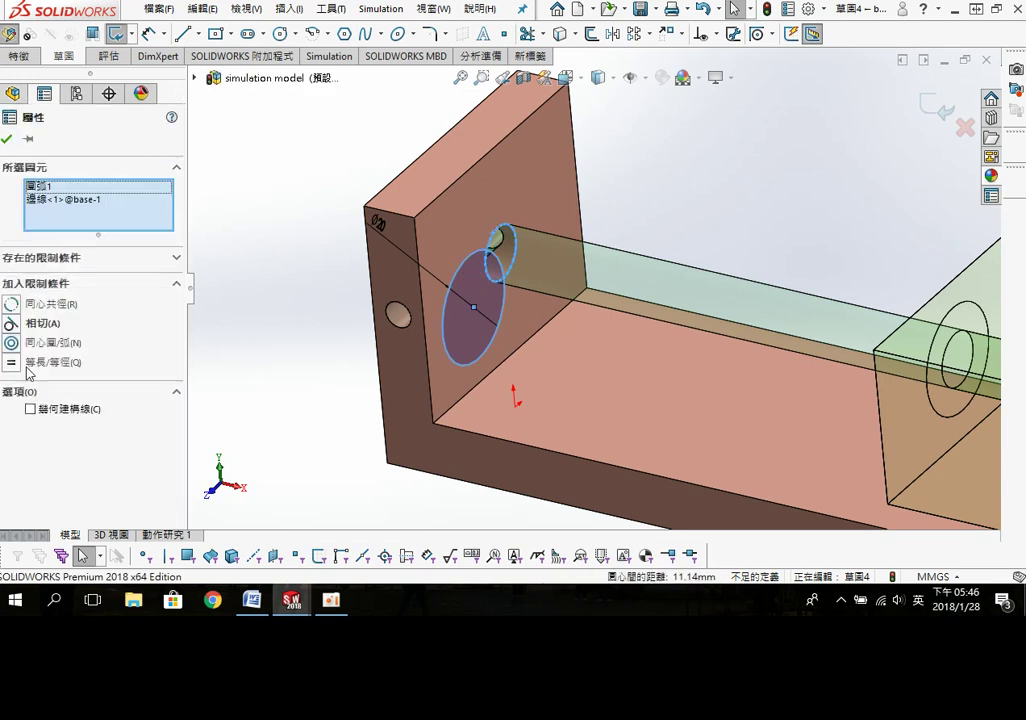
left_click(71, 346)
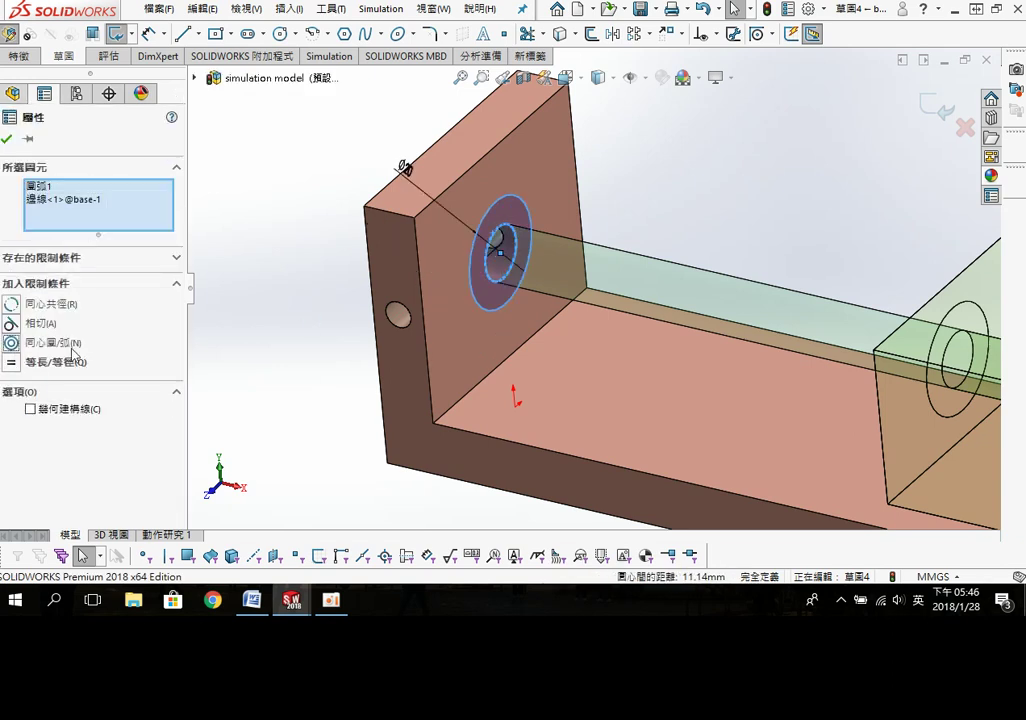
Step: Split the base's front face with the circle using a Split Line feature
left_click(288, 10)
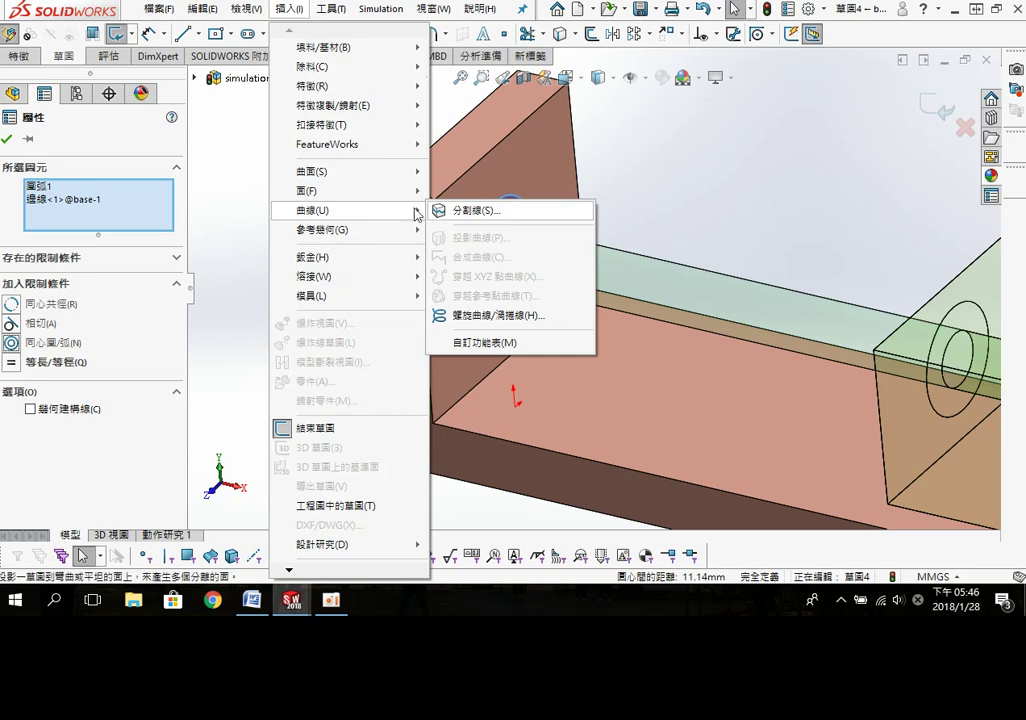
left_click(498, 217)
left_click(470, 355)
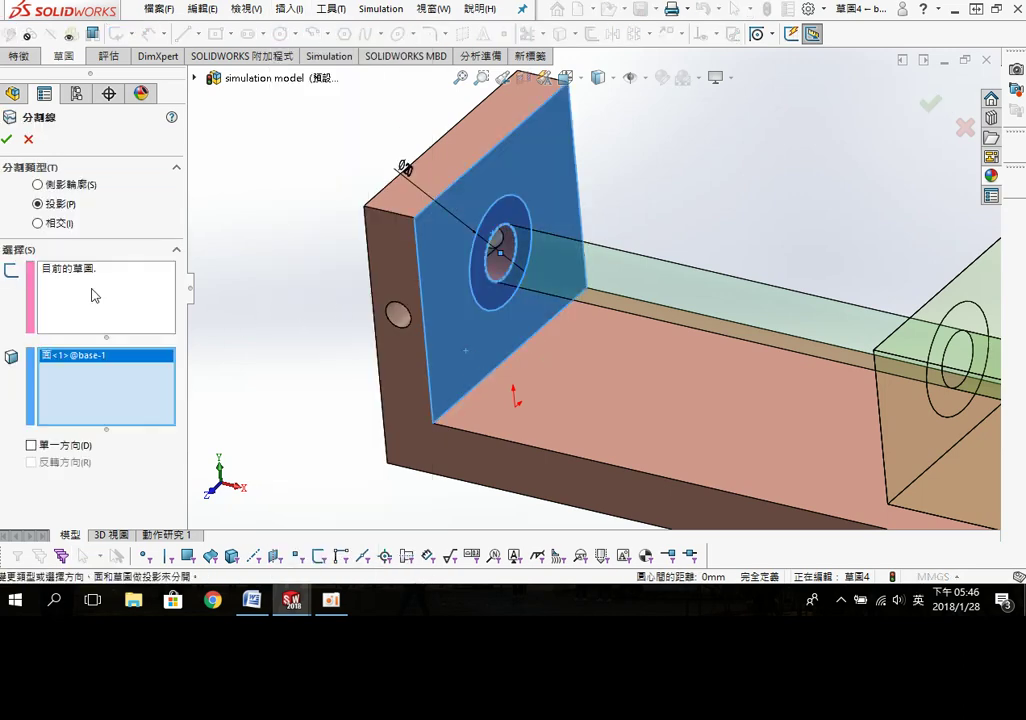
left_click(7, 141)
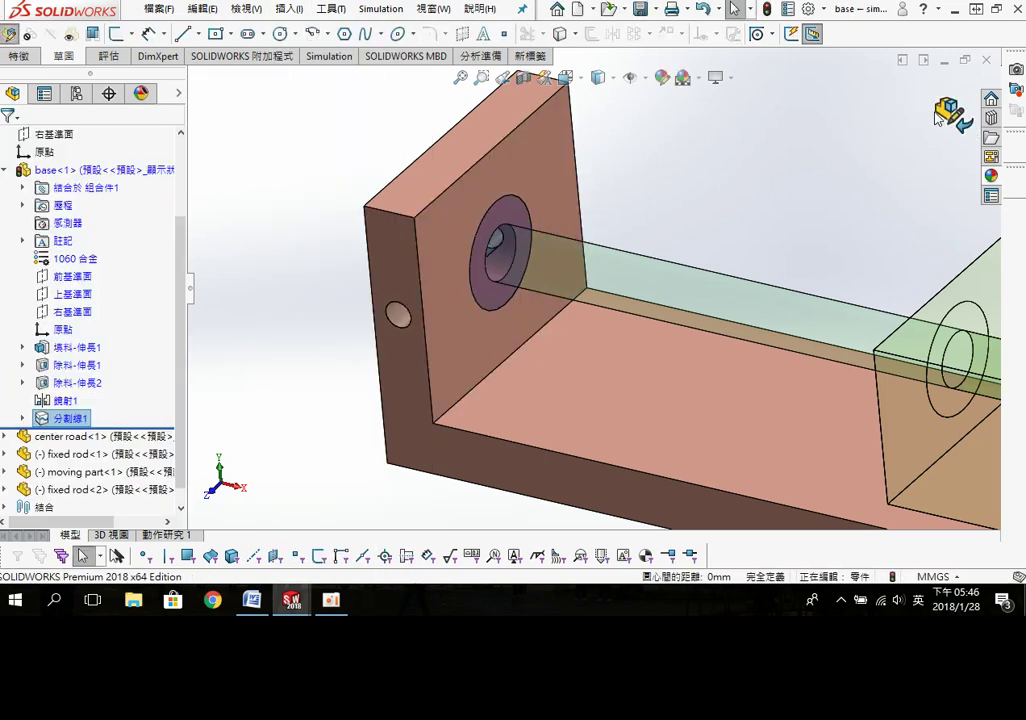
Step: Exit the base part edit, reframe the assembly, and save all modified documents
left_click(947, 115)
key("f")
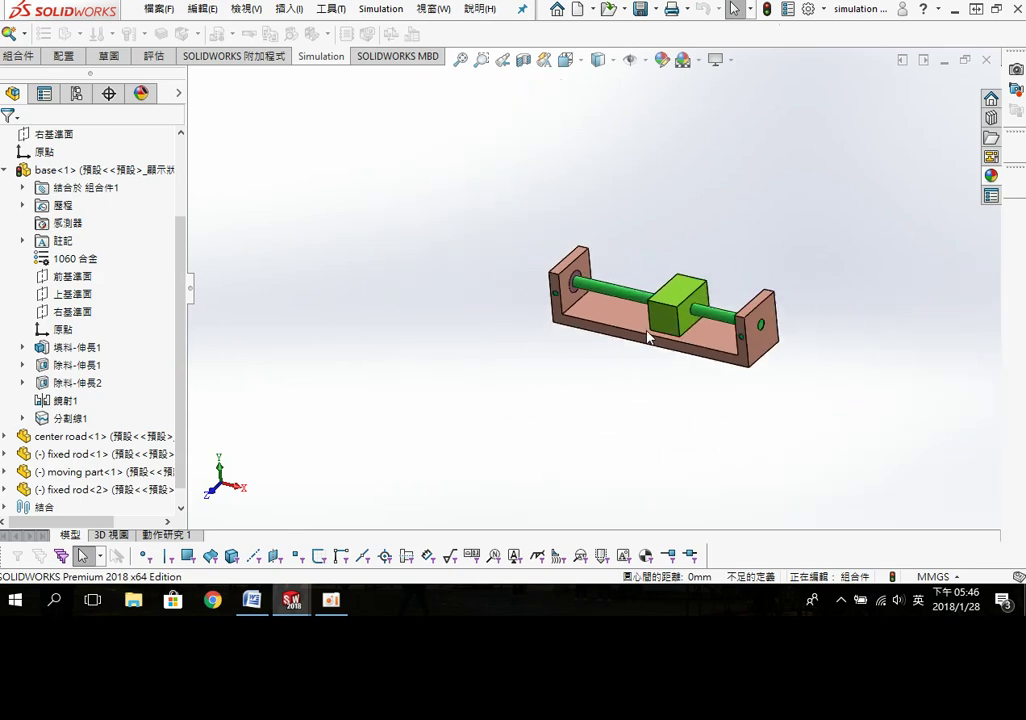
middle_click_drag(649, 355, 697, 420)
middle_click_drag(783, 243, 714, 300)
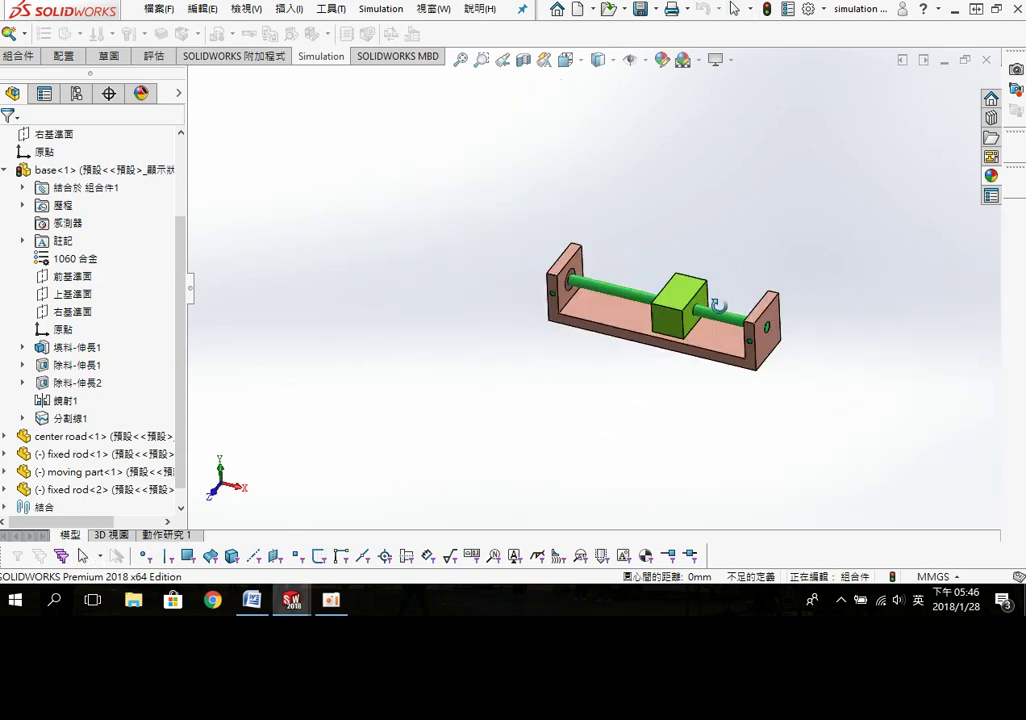
key("f")
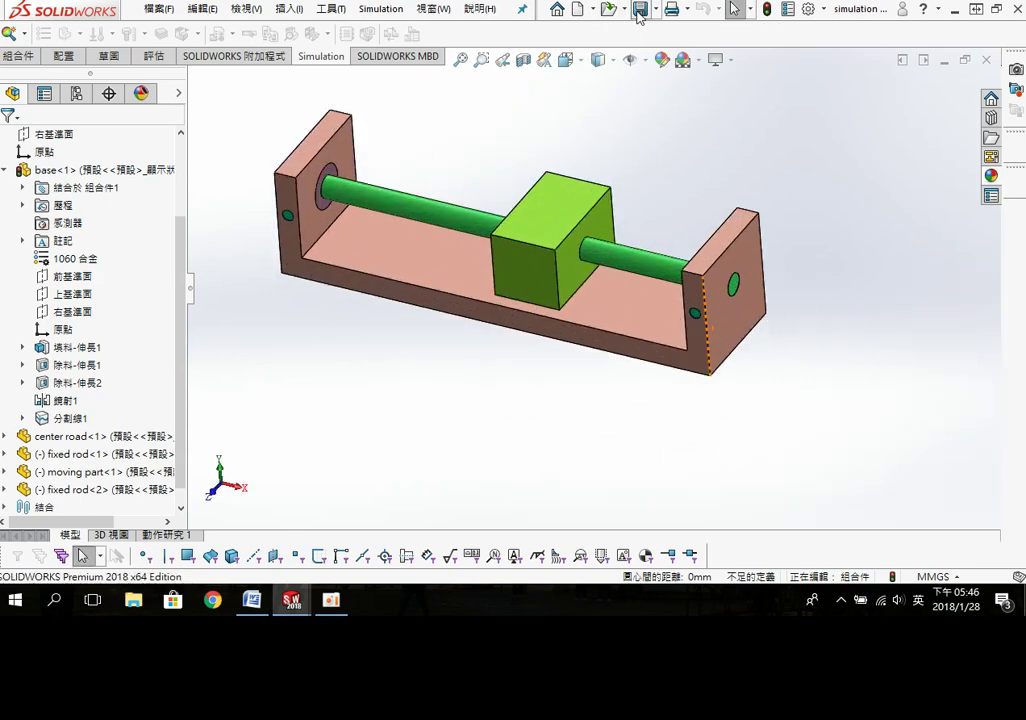
left_click(640, 10)
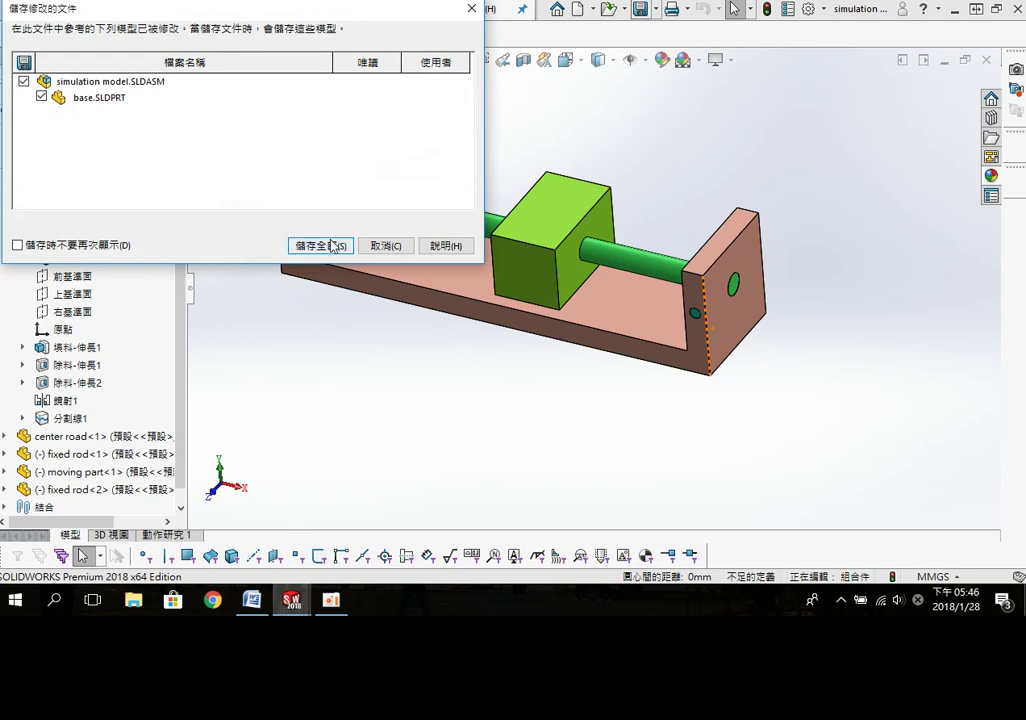
left_click(333, 246)
left_click(252, 600)
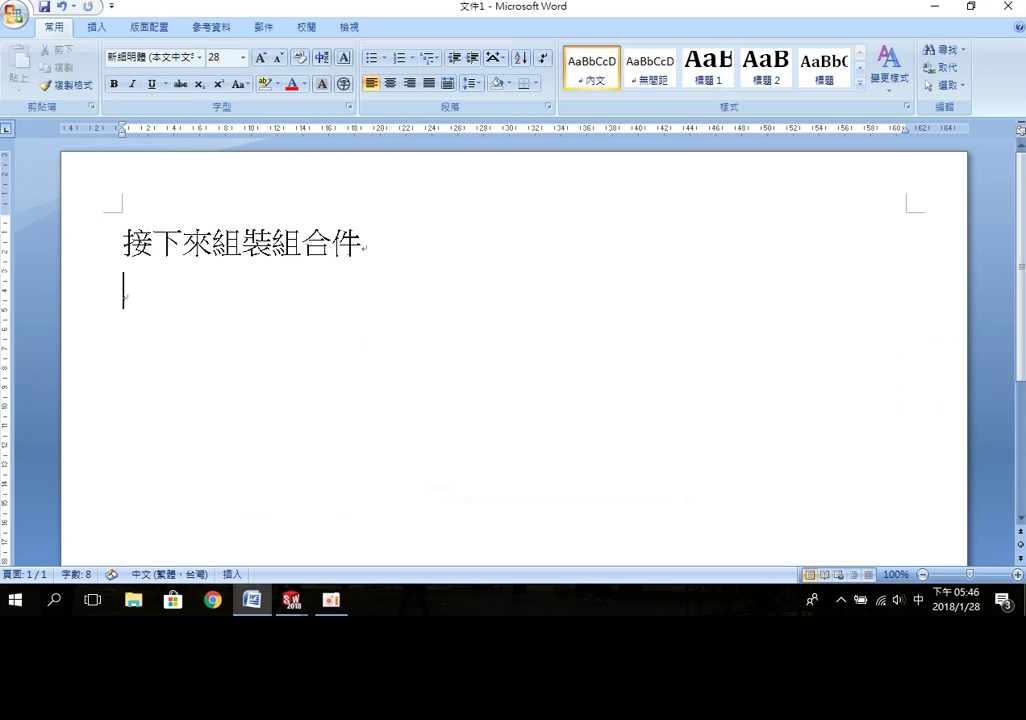
Step: Add the lines '組合件組裝完成' and '接下來設定 motion 模擬條件!!!' to the Word notes, then minimise Word
type("組合ㄐ件組裝完成 ")
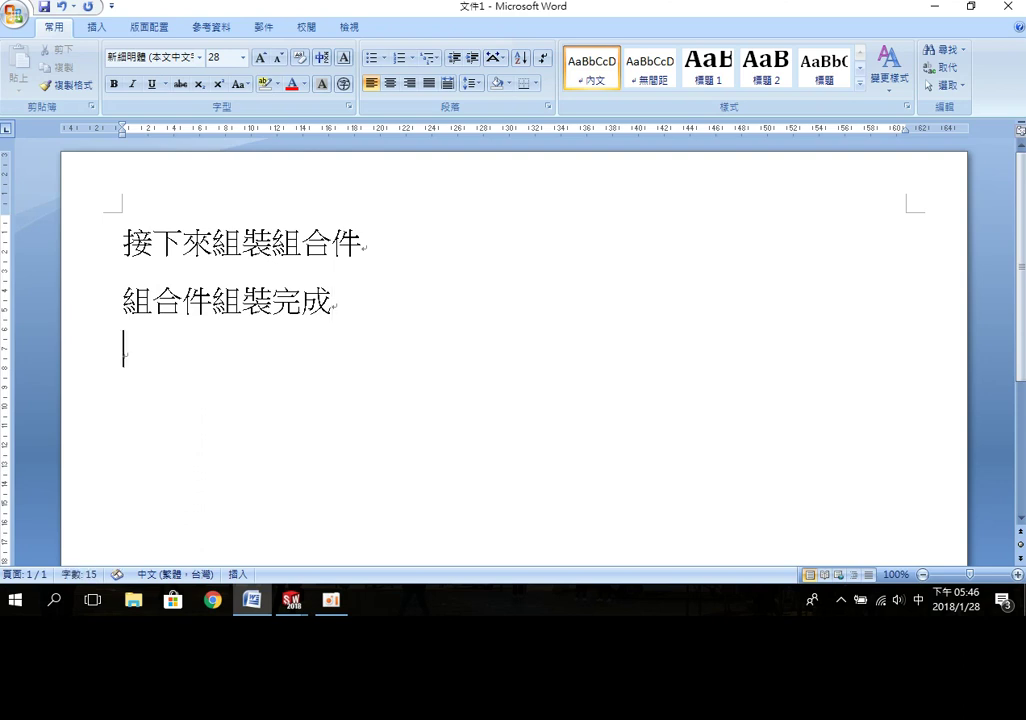
type("接ㄒㄧ")
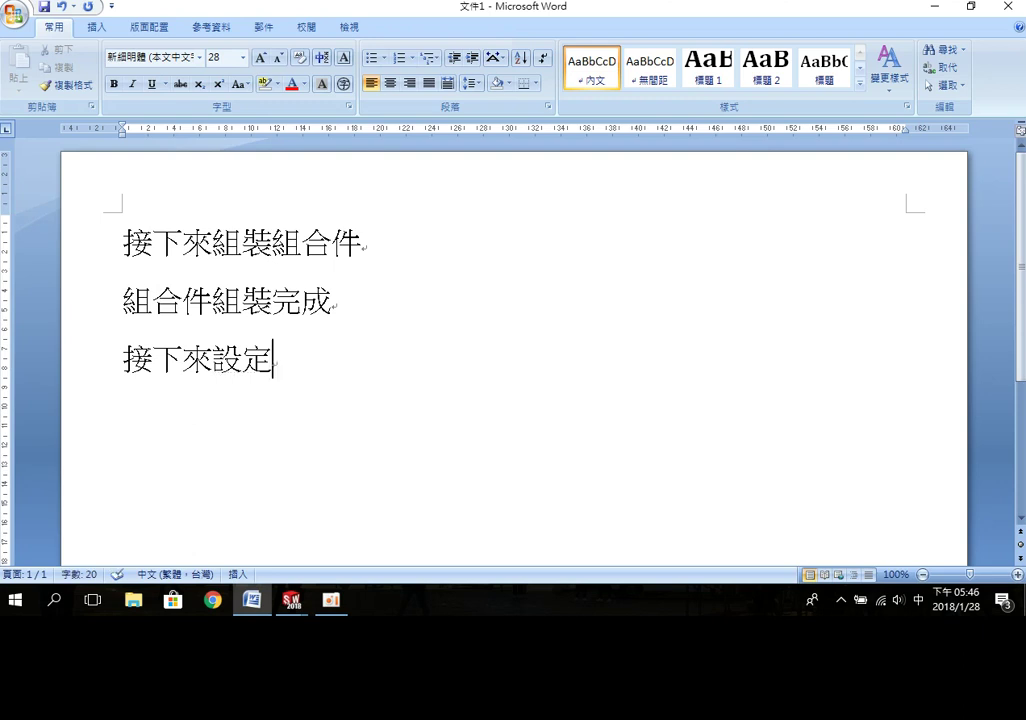
key("shift")
type("motion")
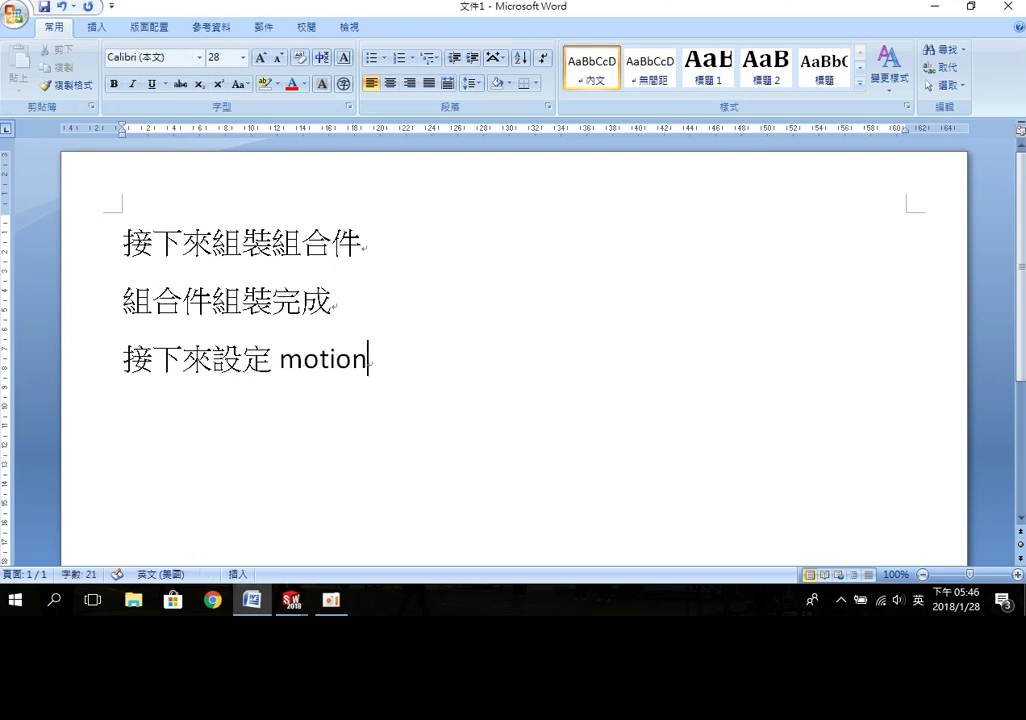
key("shift")
type("模擬條件")
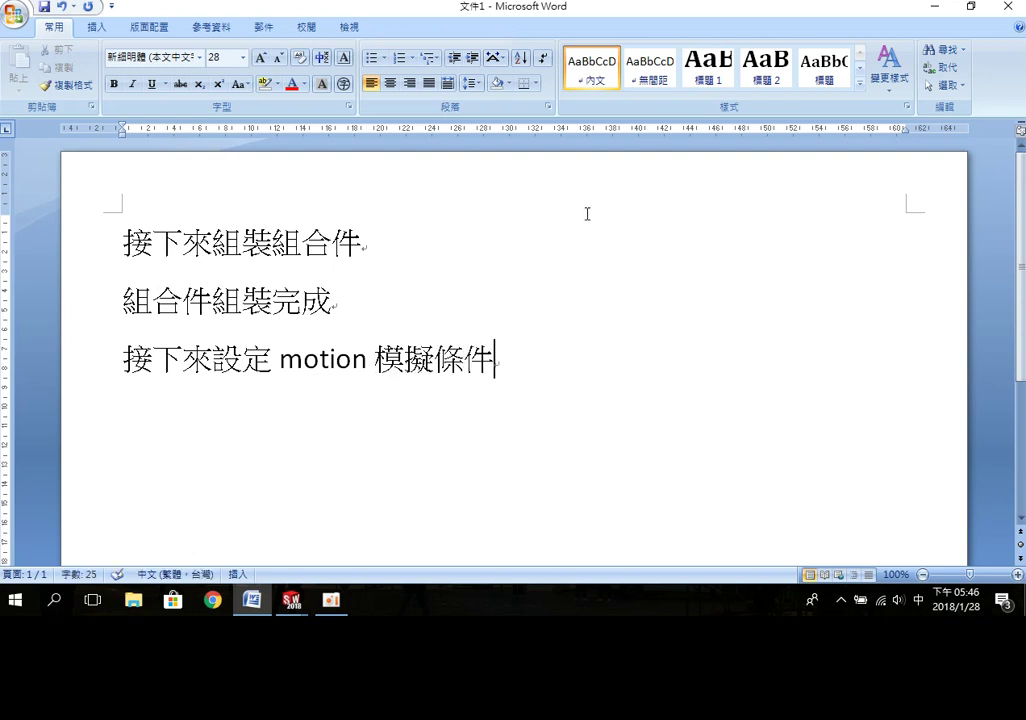
type("!!!")
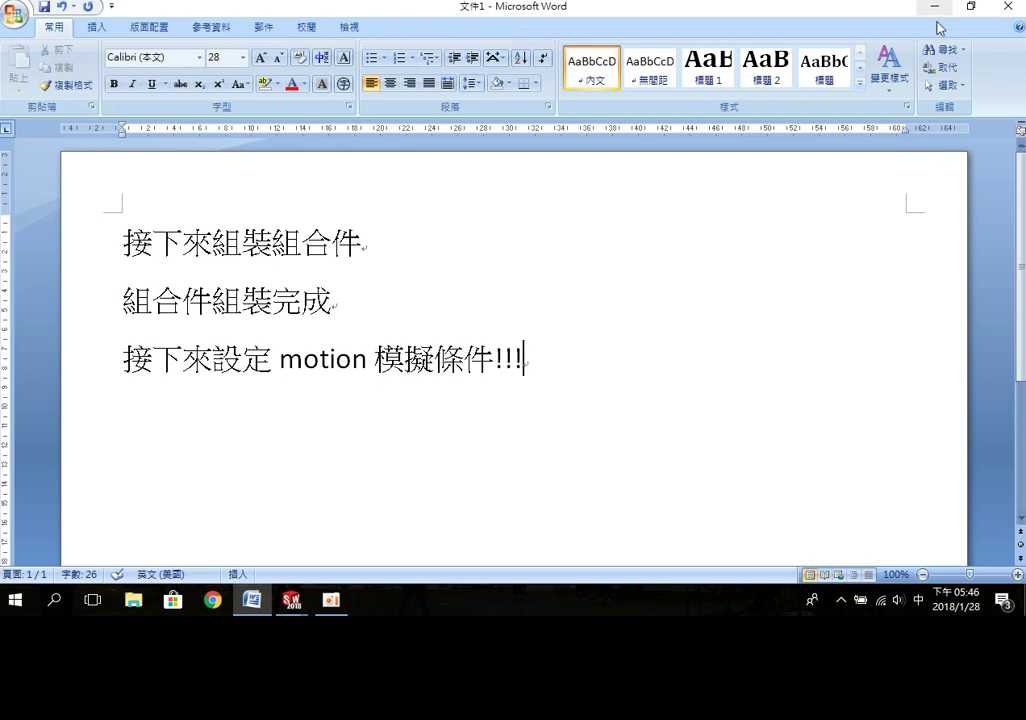
left_click(937, 8)
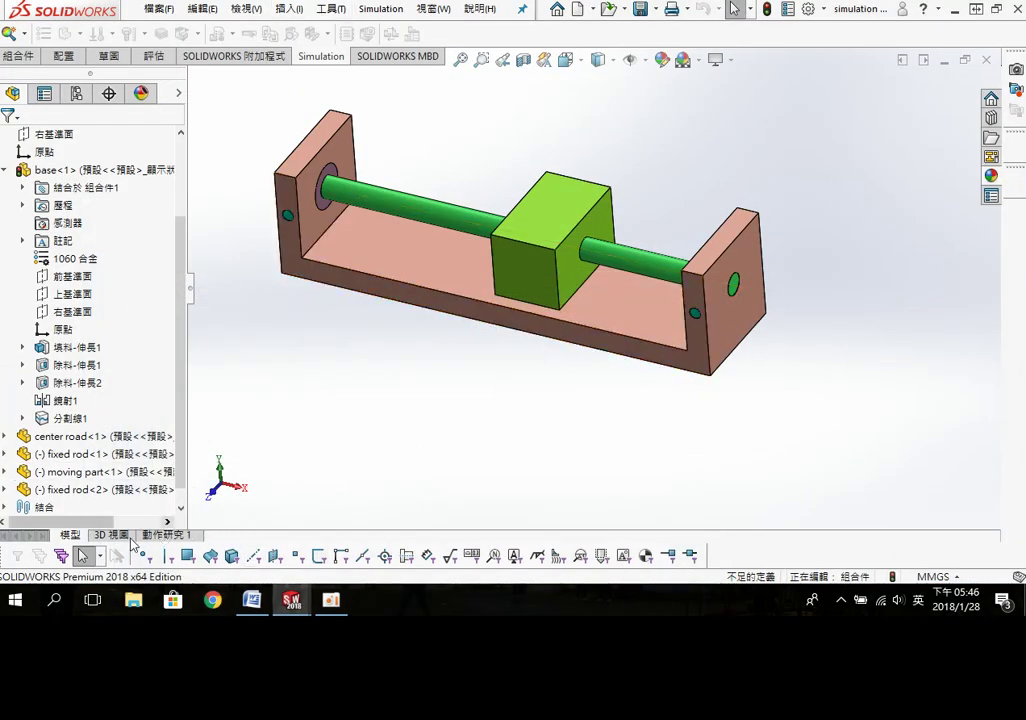
Step: Open Motion Study 1, disable the Orientation and Camera Views track, and enlarge the model area
left_click(162, 536)
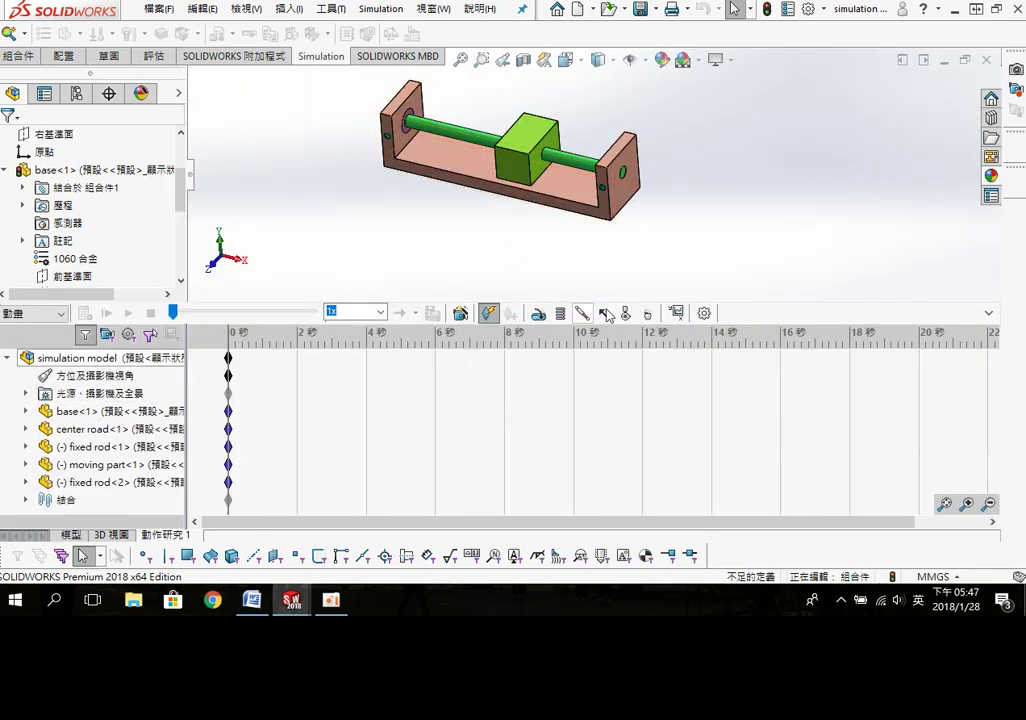
right_click(133, 381)
left_click(160, 381)
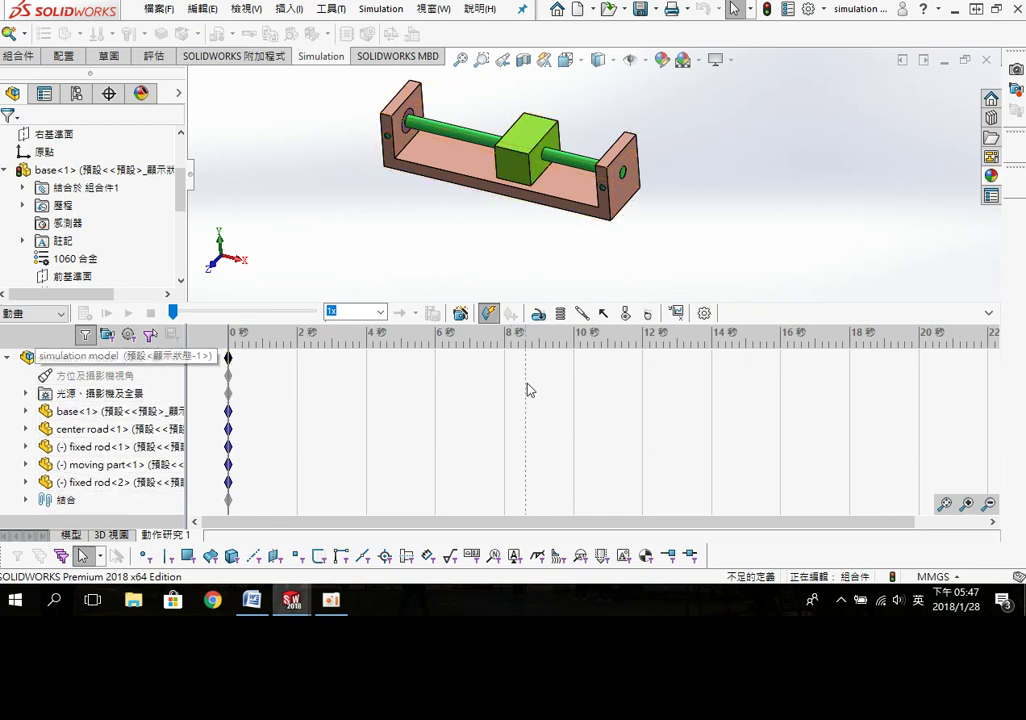
scroll(506, 91, "down", 2)
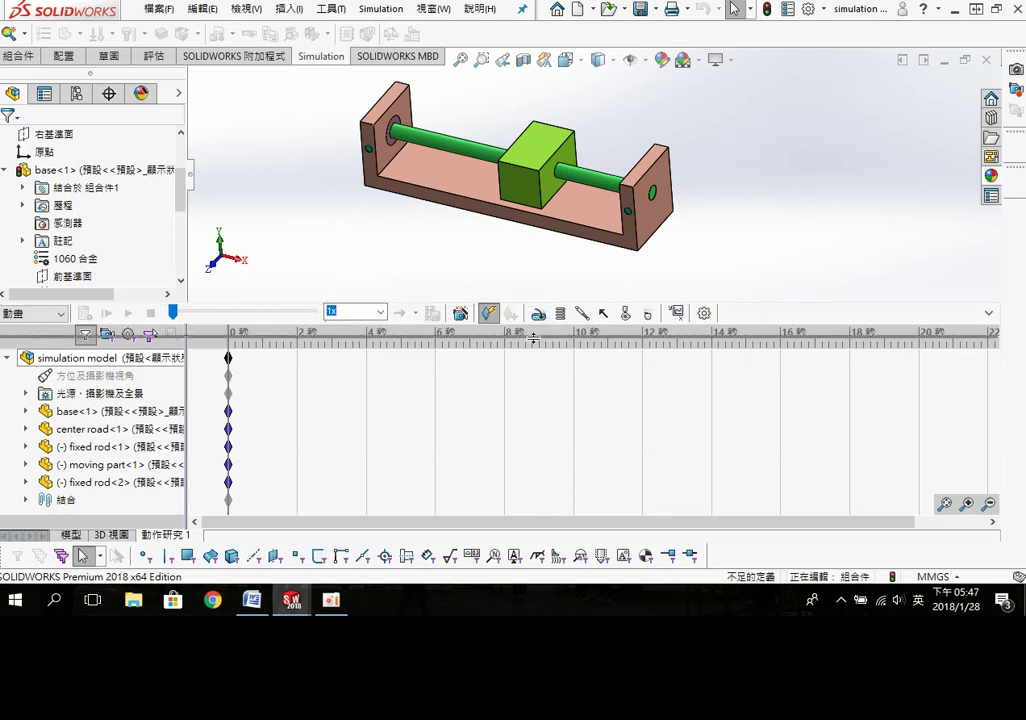
left_click_drag(536, 303, 536, 349)
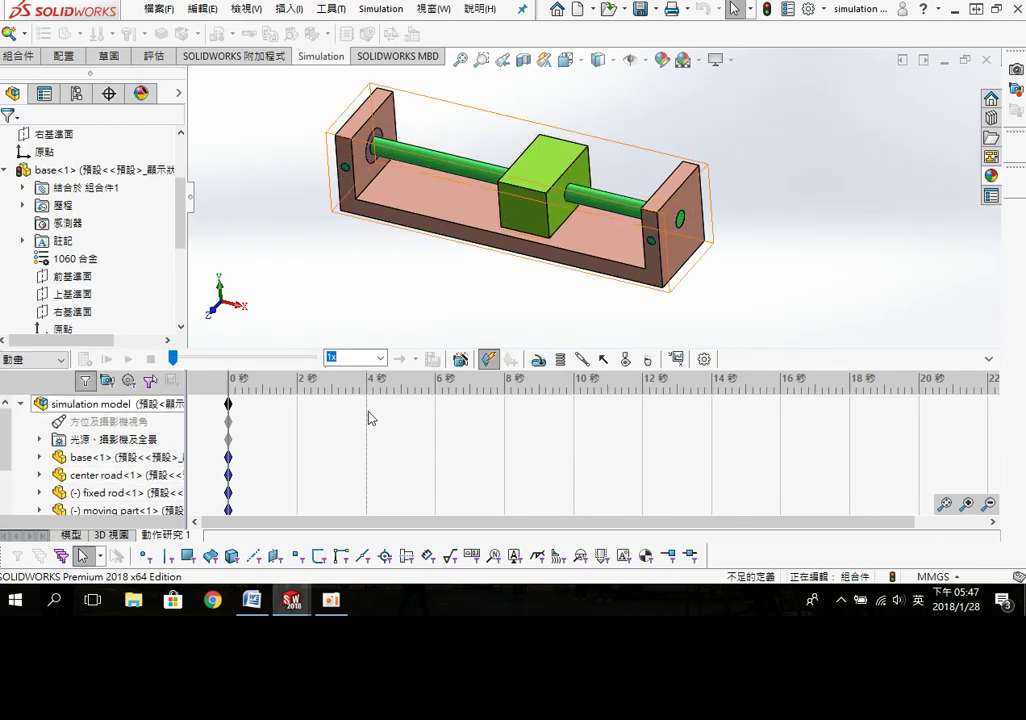
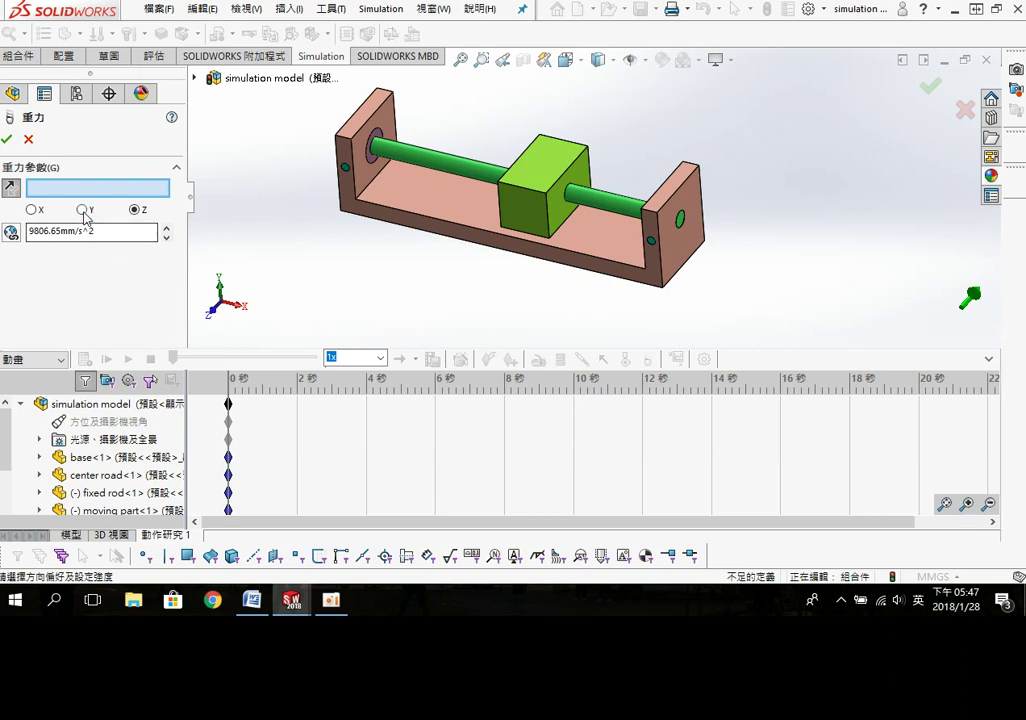
Step: Apply gravity and start a contact with the base, center rod and first fixed rod
left_click(6, 139)
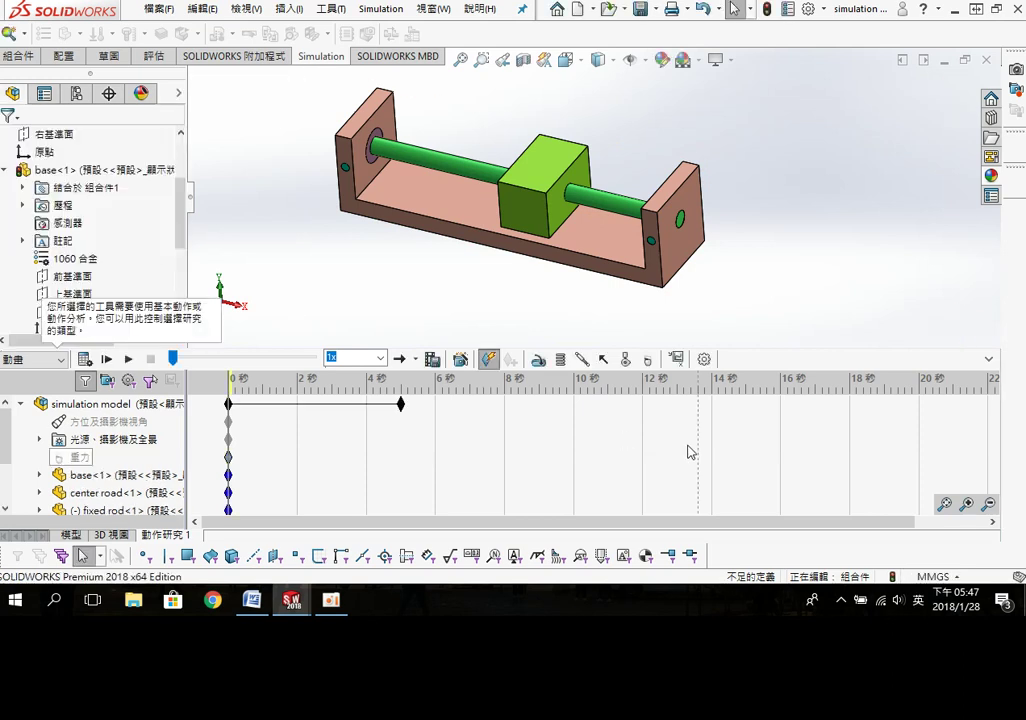
left_click(624, 358)
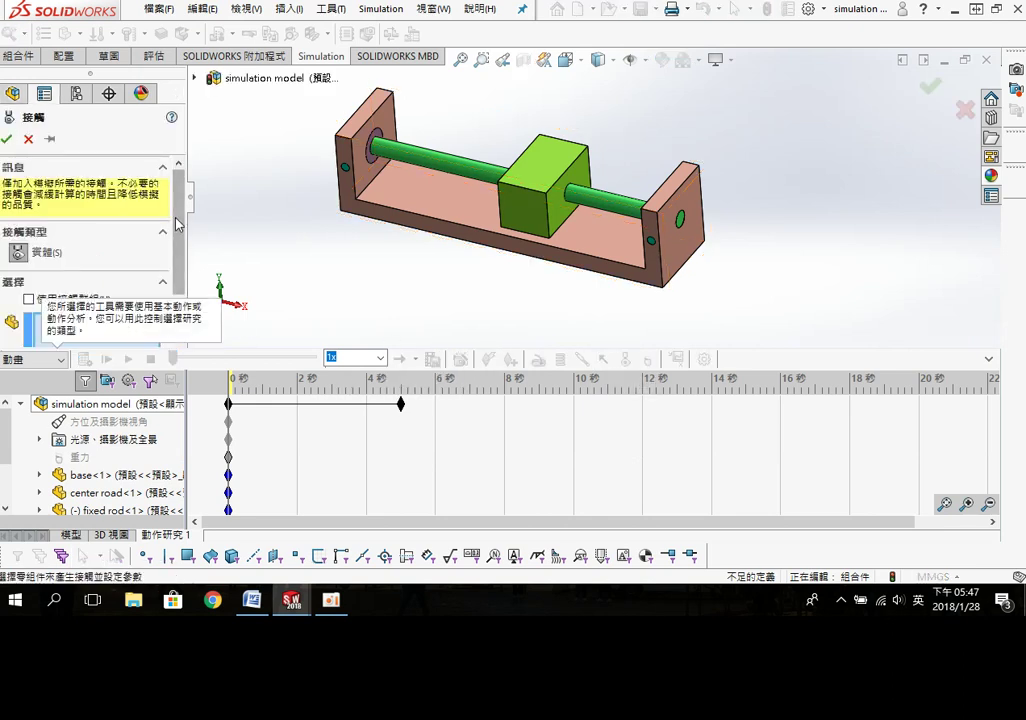
scroll(144, 300, "down", 2)
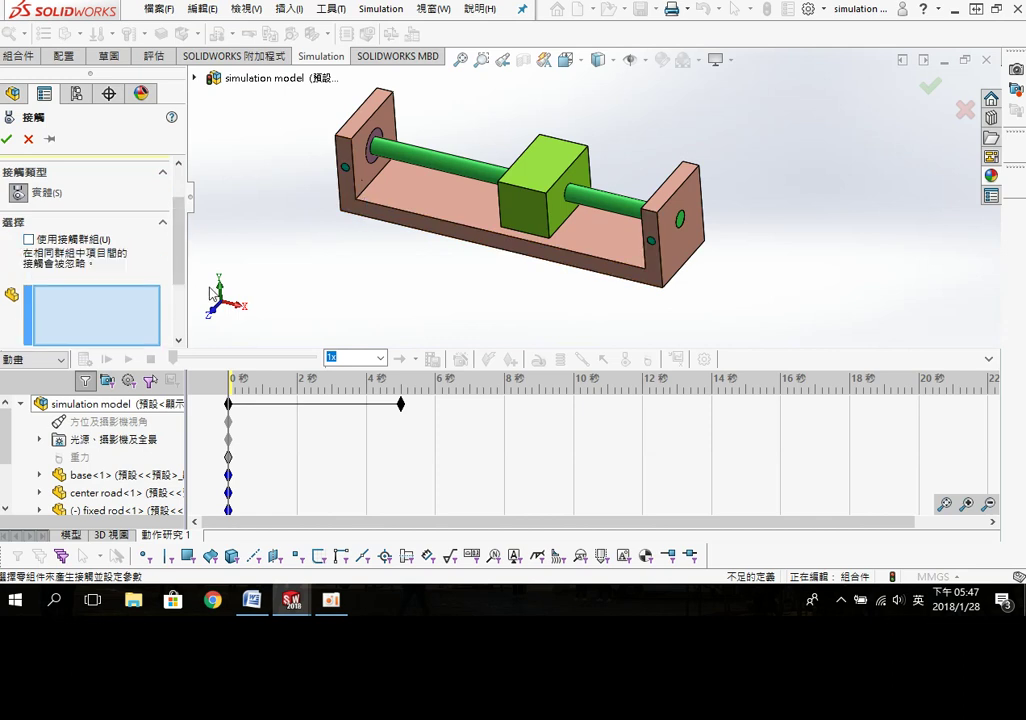
left_click(427, 215)
left_click(370, 148)
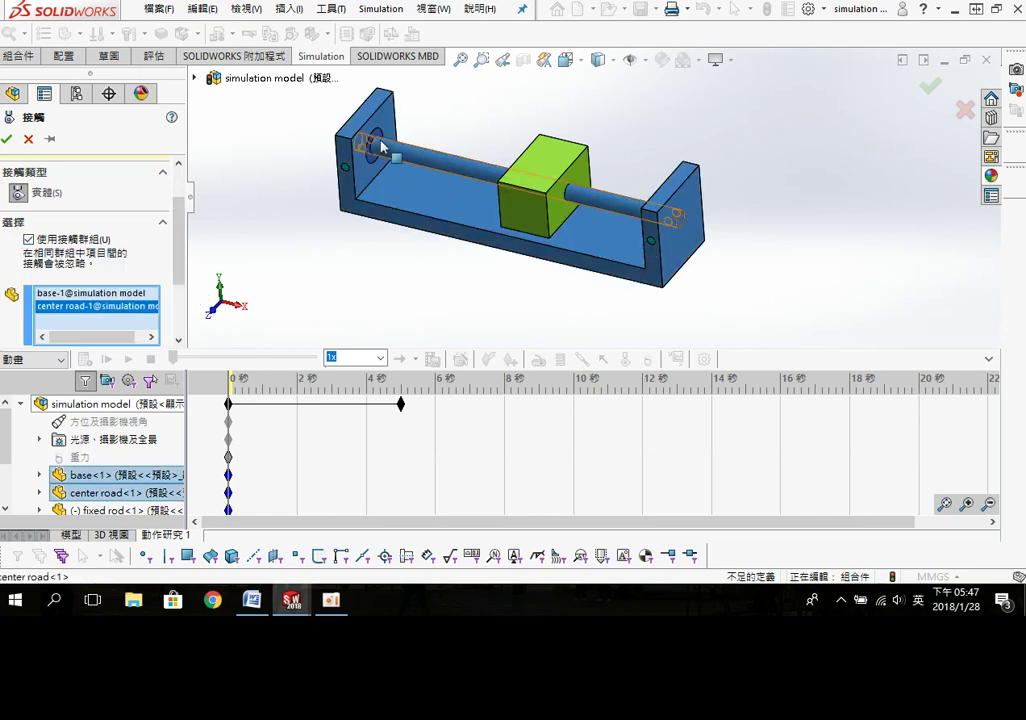
scroll(393, 206, "down", 3)
left_click(557, 215)
Step: Add the second fixed rod and set the sliding block as the other contact body
scroll(700, 260, "up", 4)
scroll(760, 290, "down", 1)
scroll(790, 248, "up", 3)
left_click(788, 243)
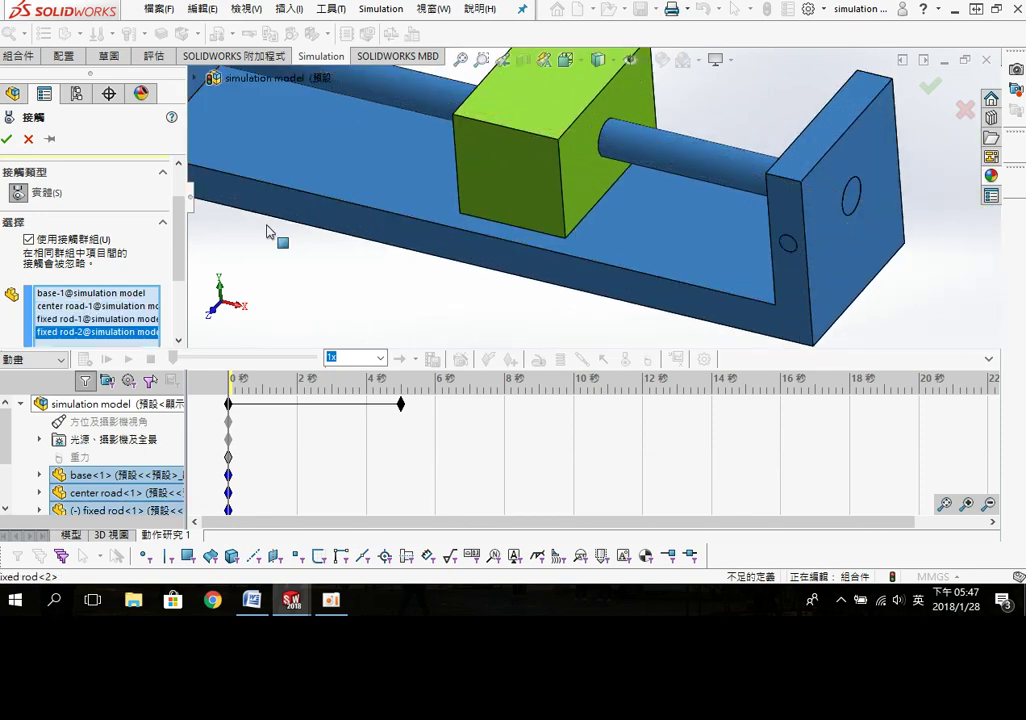
scroll(183, 291, "down", 2)
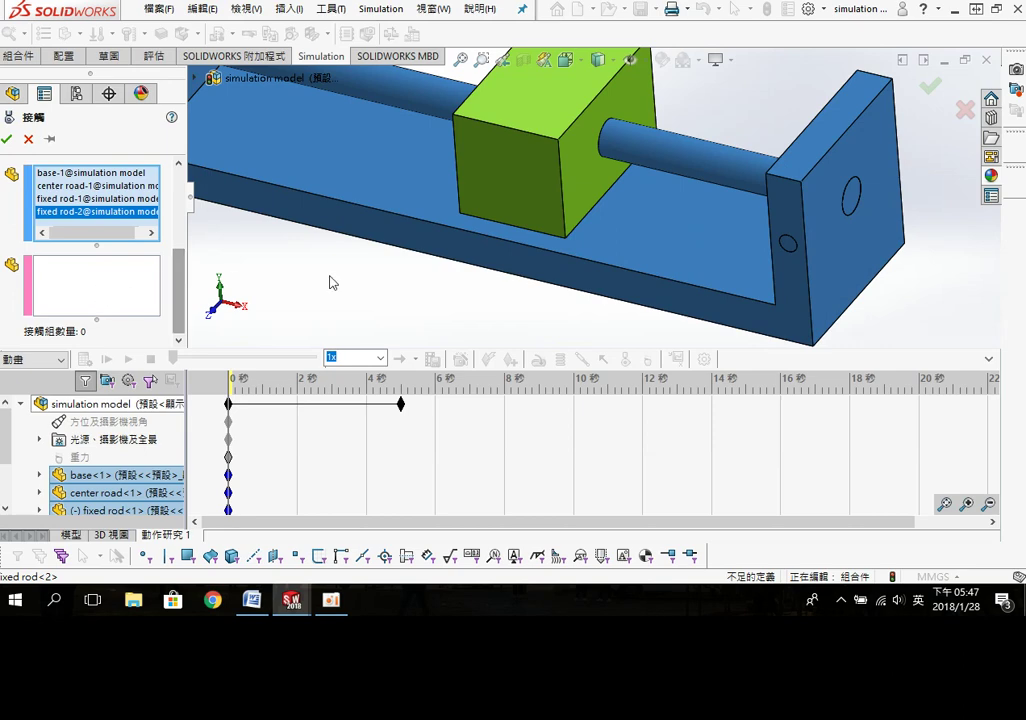
left_click(519, 197)
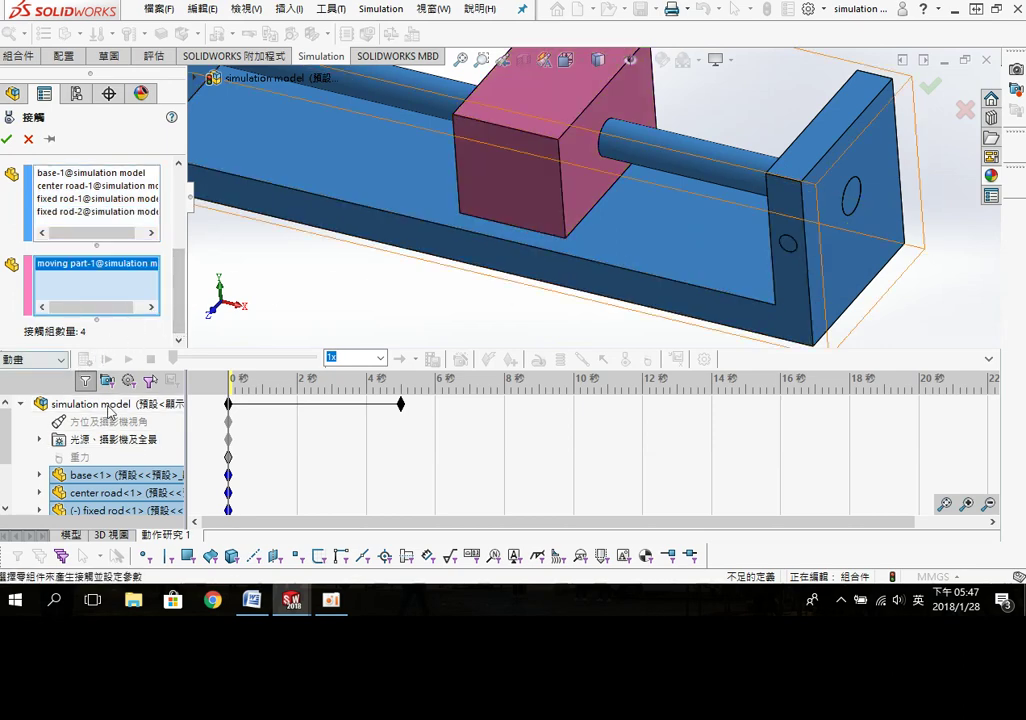
Step: Switch the study to Motion Analysis and confirm the contact with Steel (Dry) materials
left_click(58, 360)
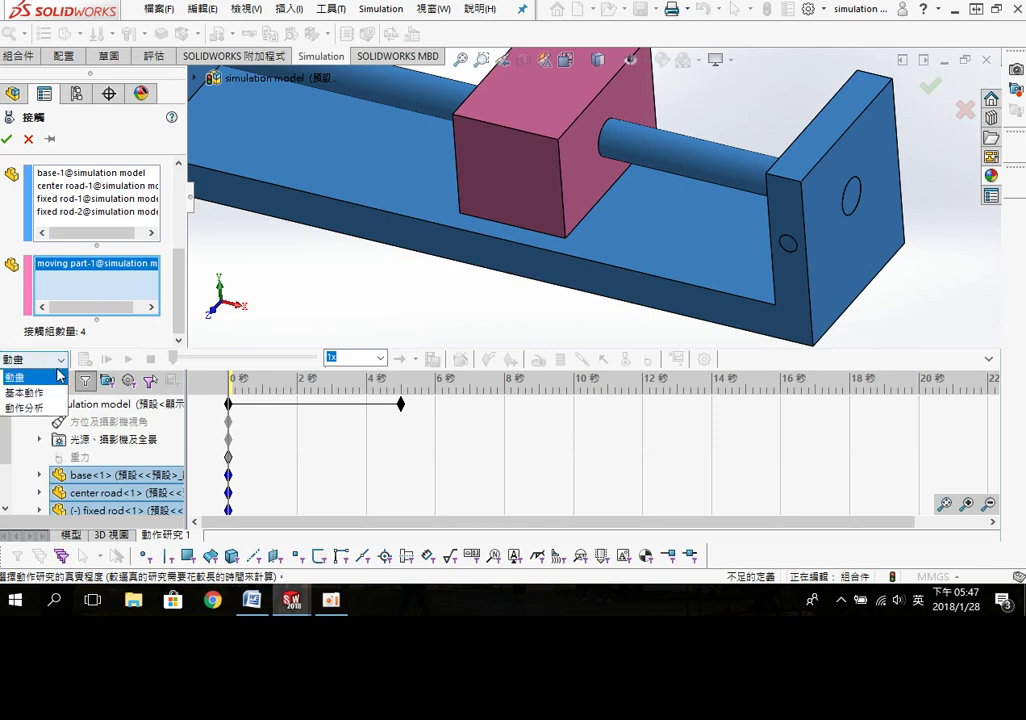
left_click(26, 408)
left_click_drag(180, 240, 174, 308)
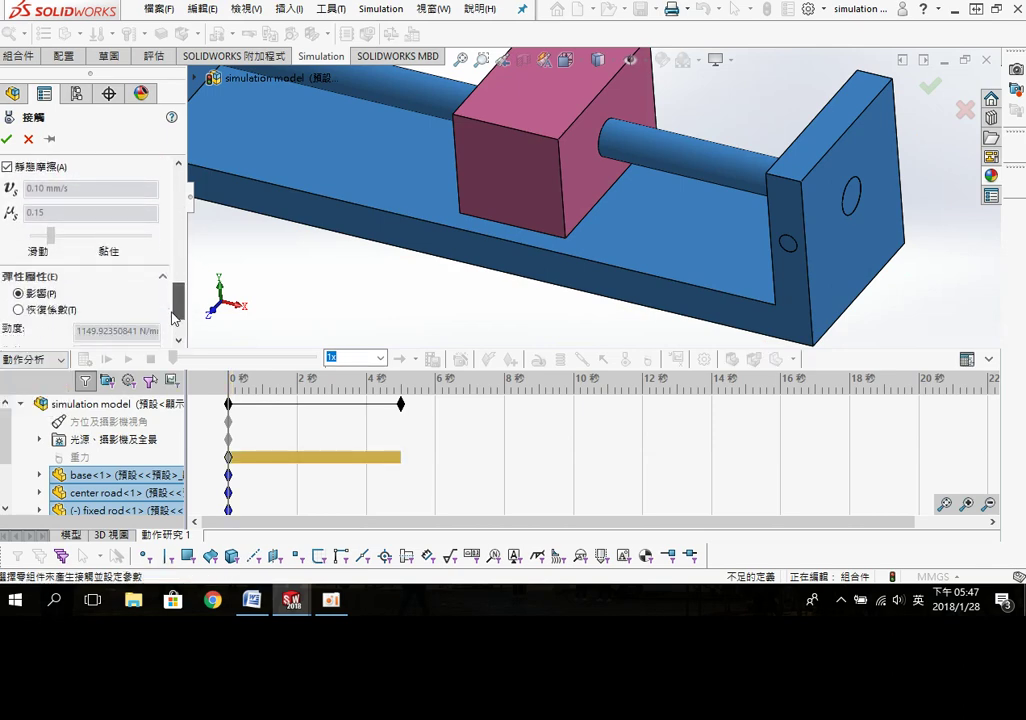
left_click_drag(174, 308, 122, 245)
left_click(77, 212)
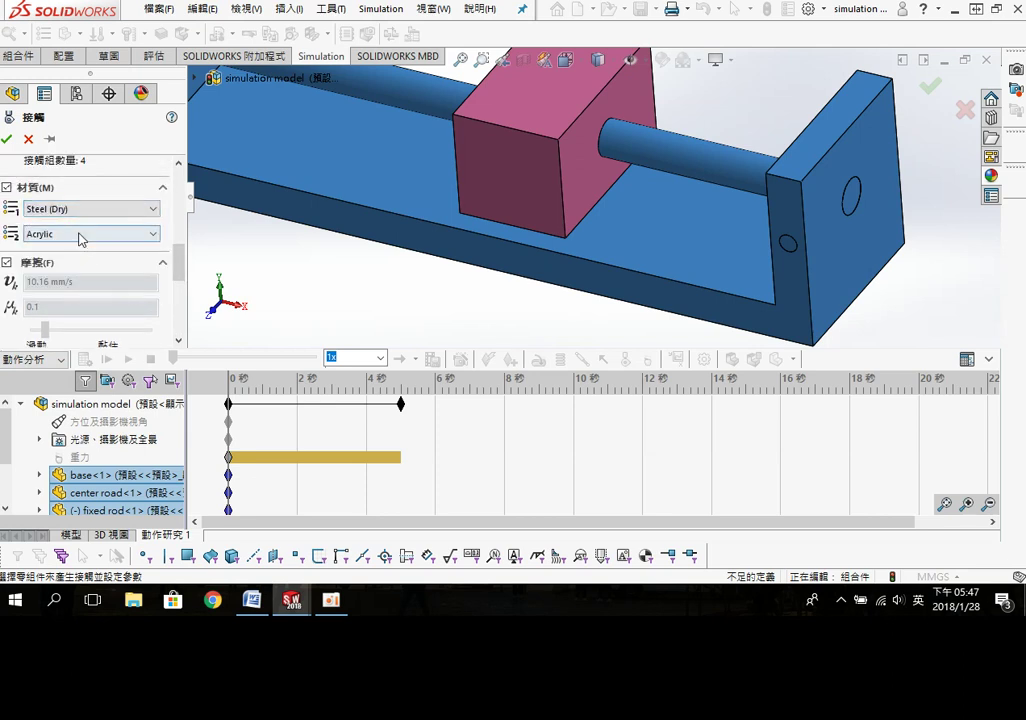
left_click(68, 232)
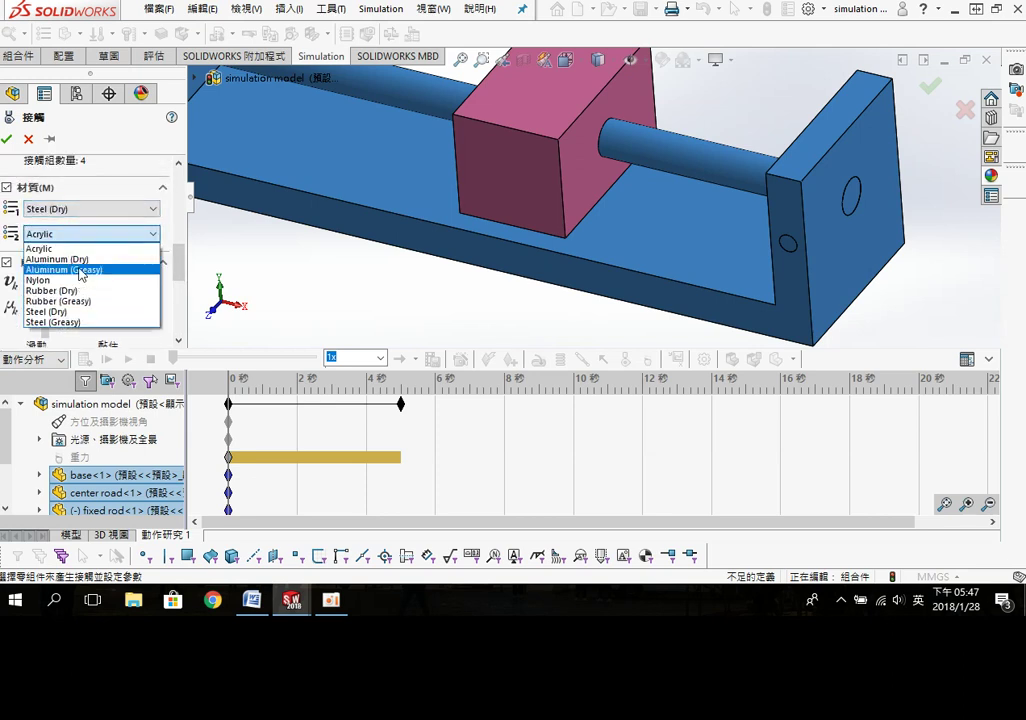
left_click(45, 307)
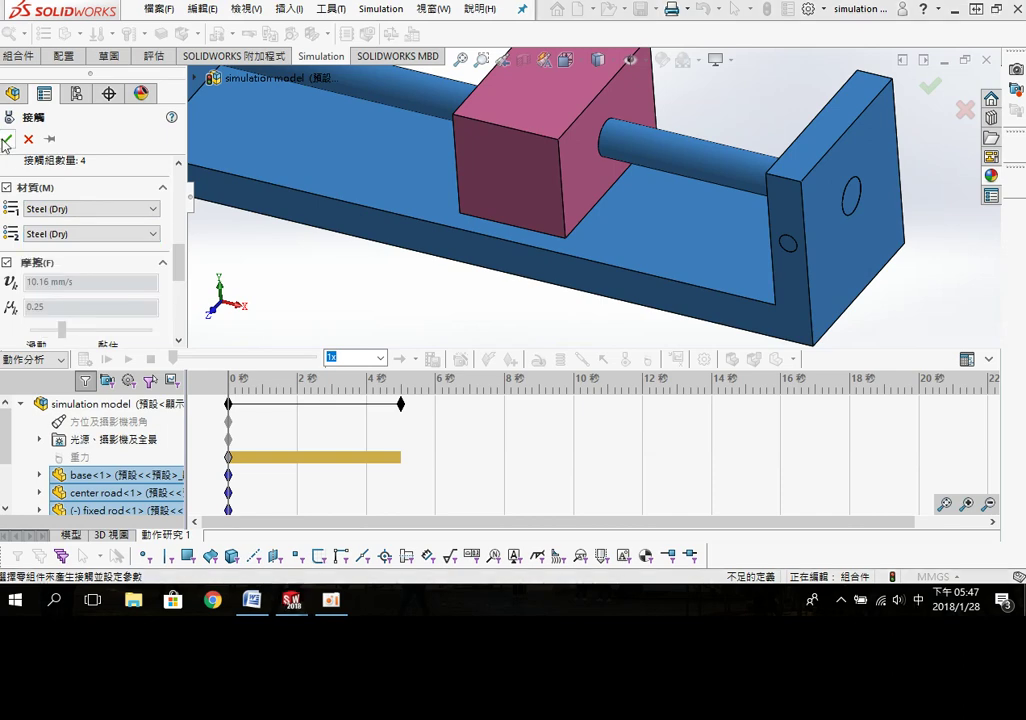
left_click(6, 143)
Step: Fit the assembly and the 0–5 s timeline in view, then orbit the assembly
key("f")
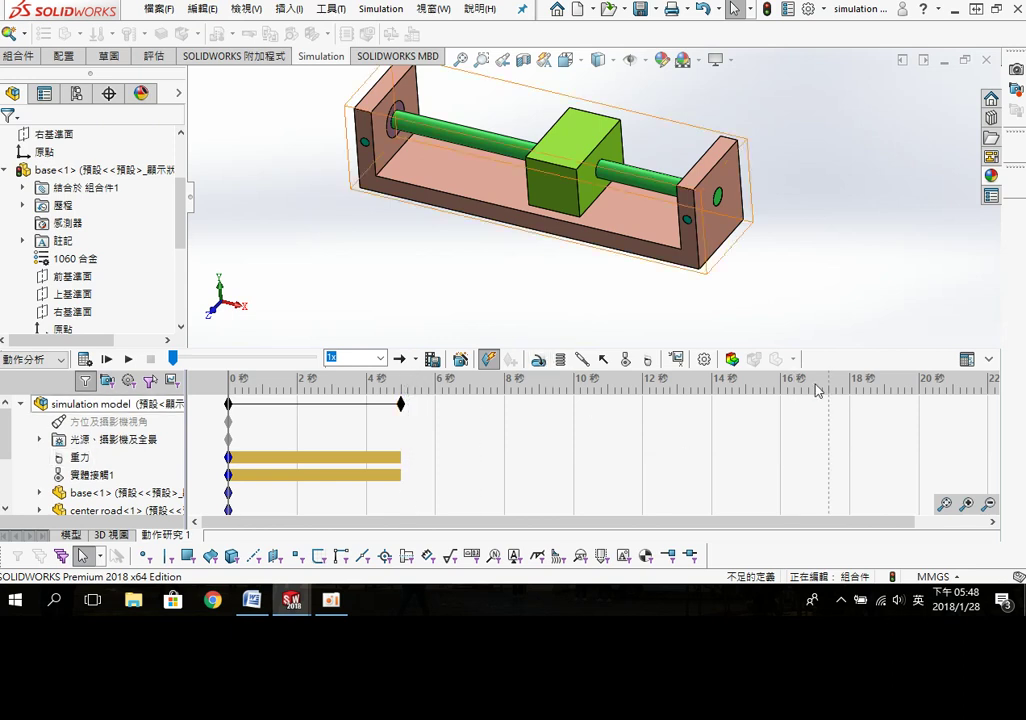
left_click(944, 505)
mouse_move(499, 298)
middle_mouse_down()
mouse_move(492, 236)
mouse_move(470, 255)
middle_mouse_up()
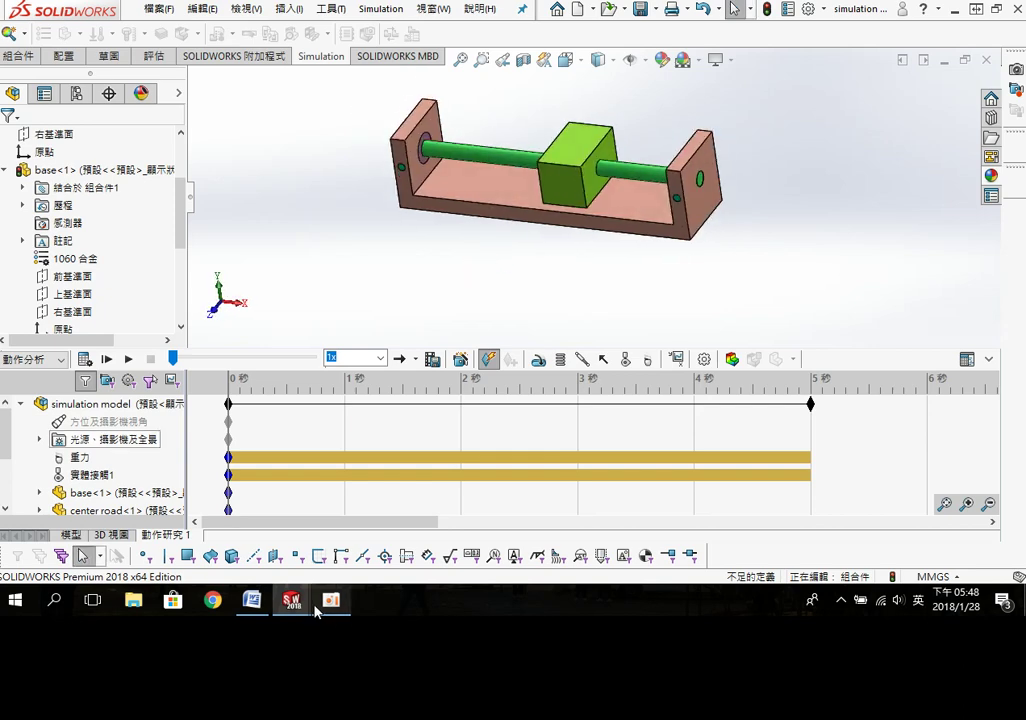
left_click(252, 600)
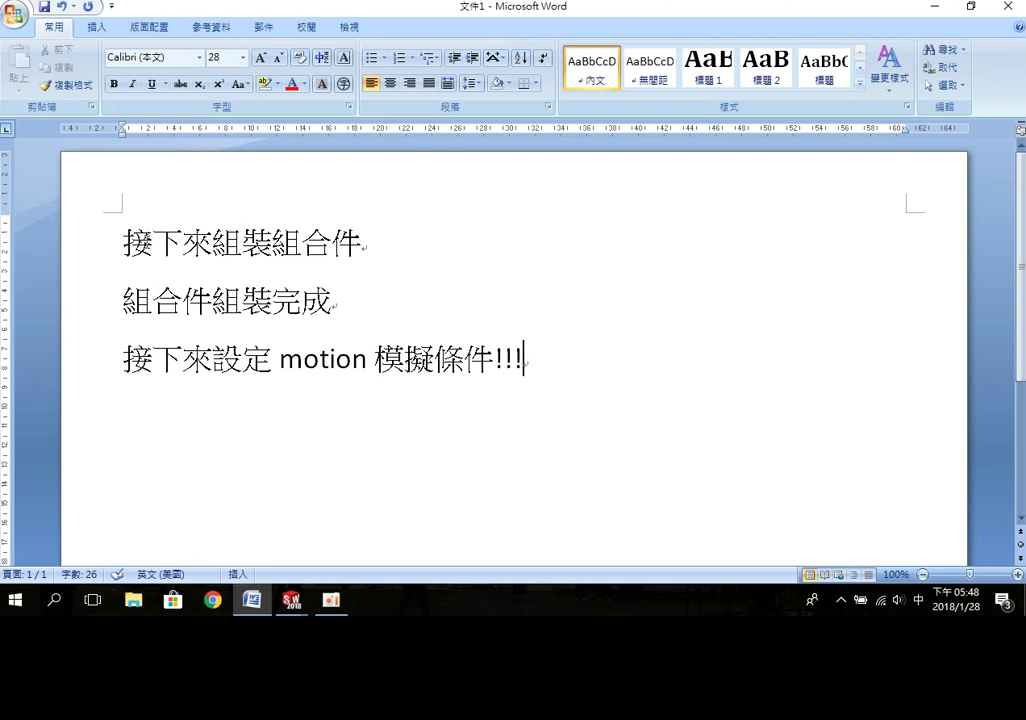
Step: Replace the old notes with 設定各零件的接觸方式 and 接下來要在模組裡面加上彈簧力
left_click_drag(110, 197, 559, 349)
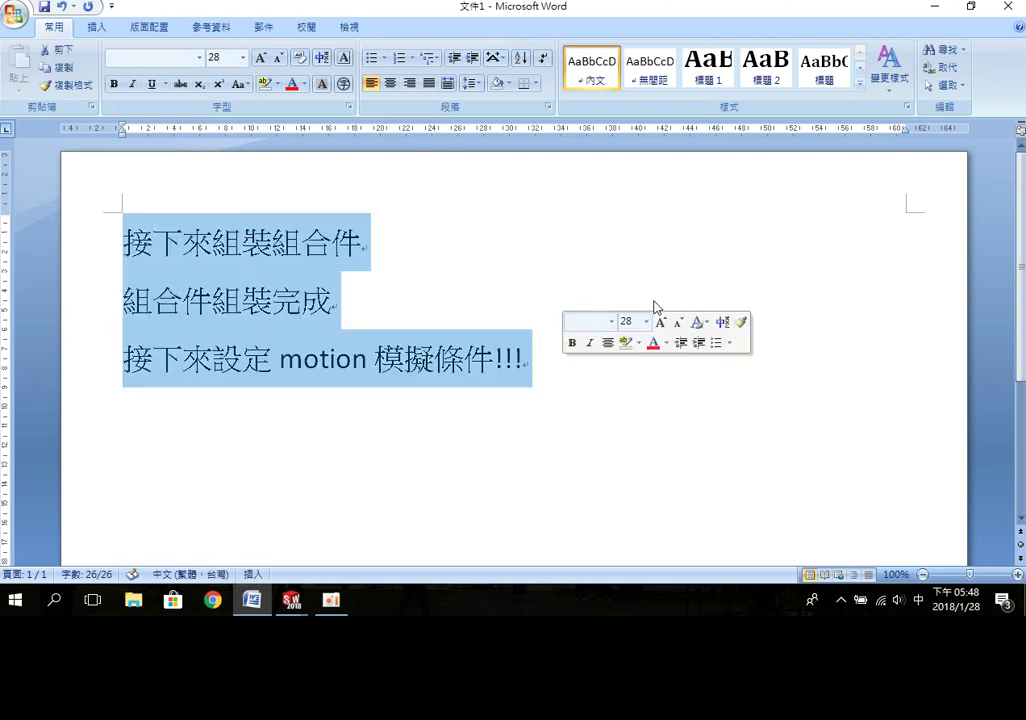
type("設定個")
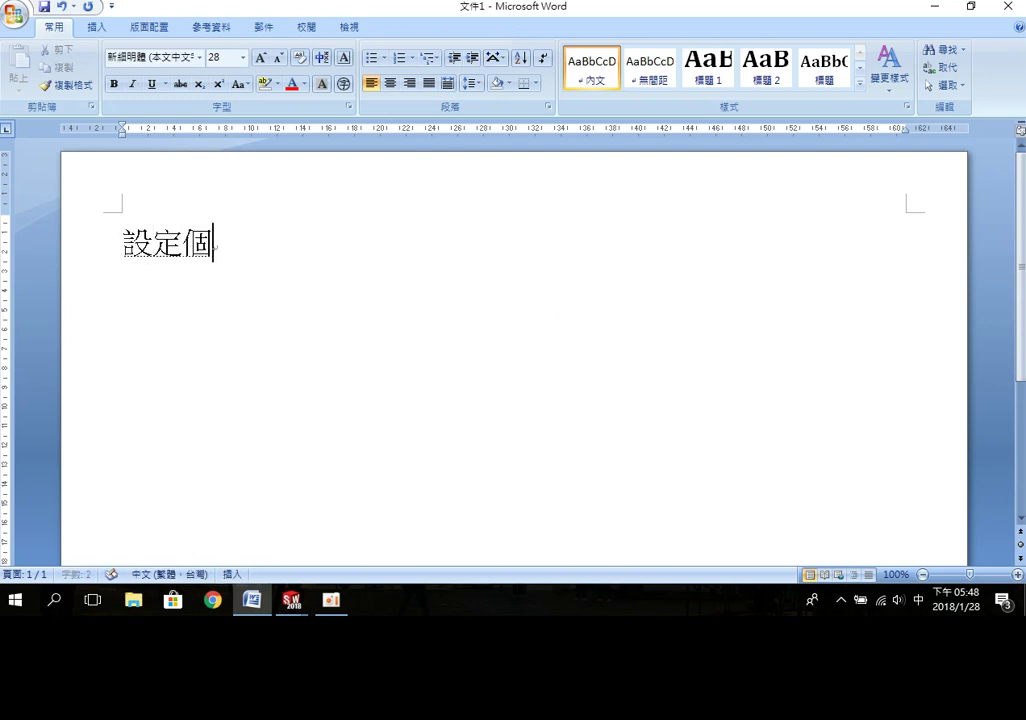
type("零件的")
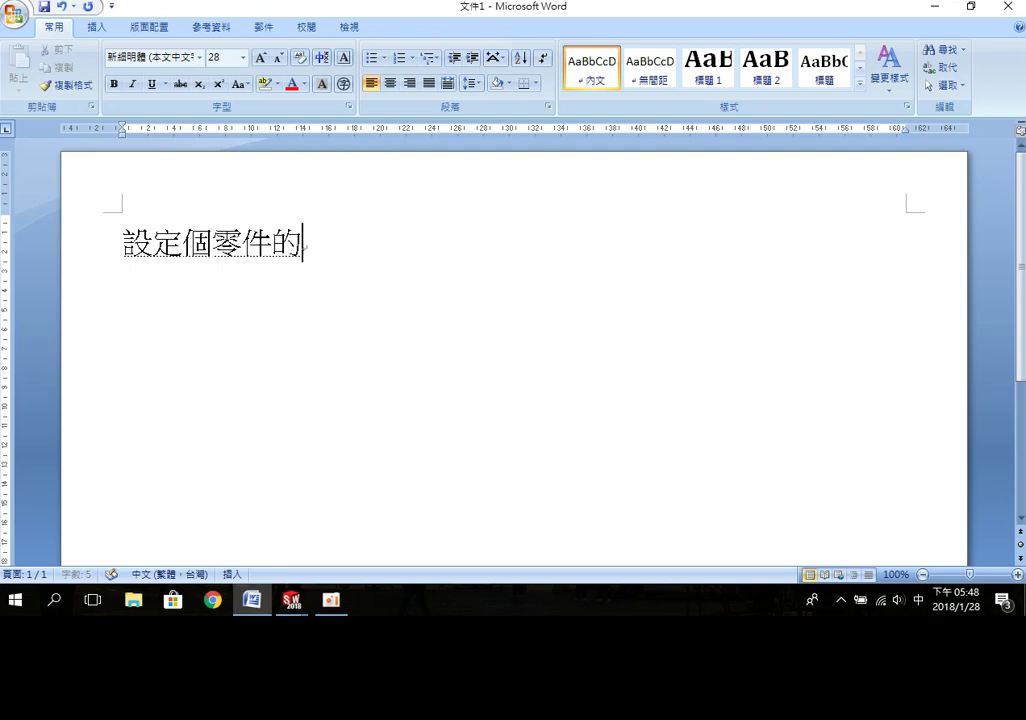
key("Down")
key("Down")
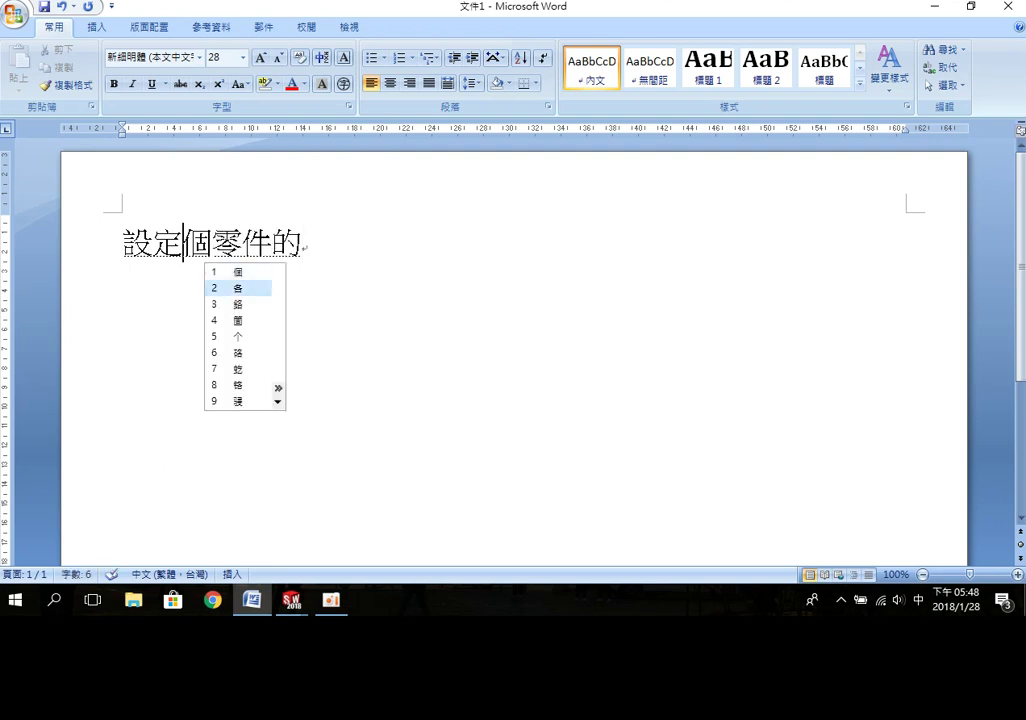
key("Return")
type("ㄐ")
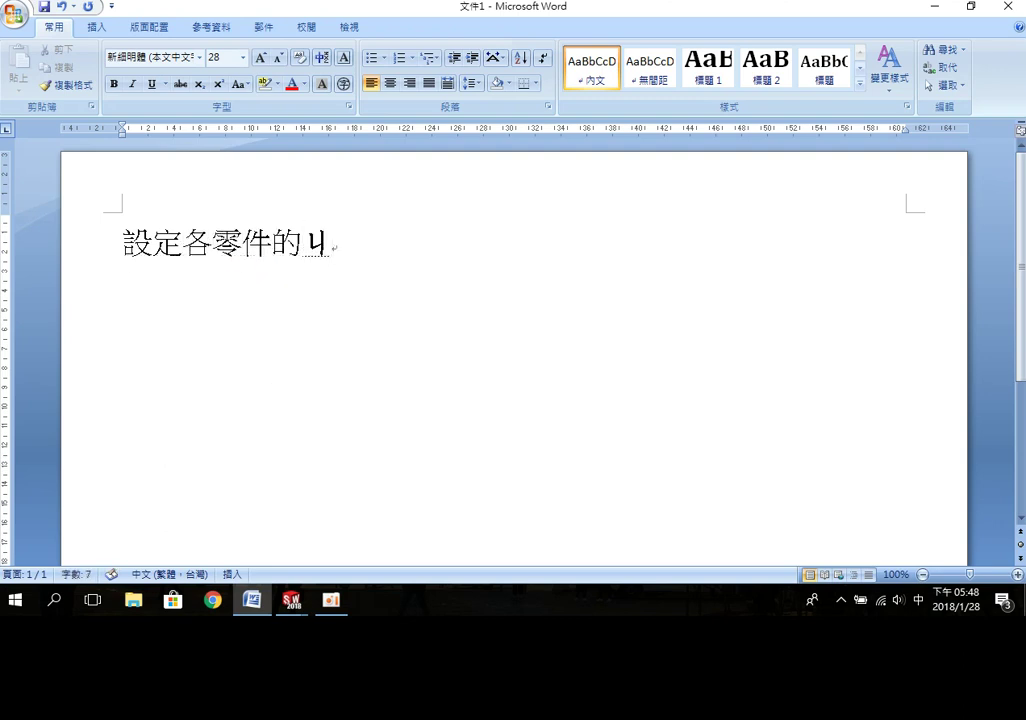
key("BackSpace")
type("街ㄔㄨ")
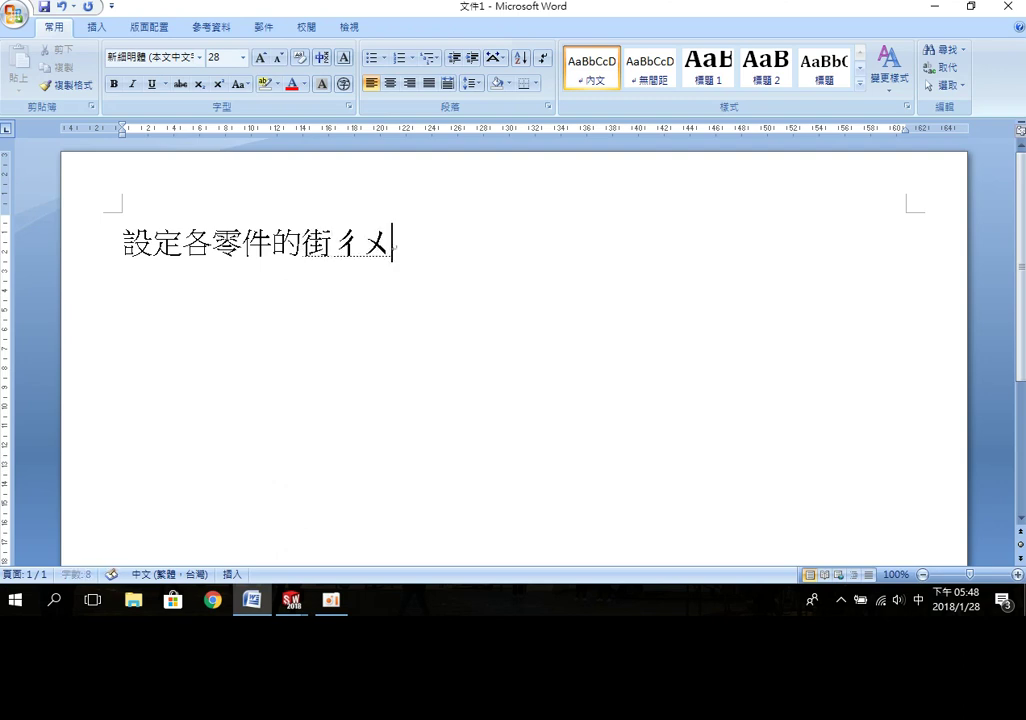
type("觸")
type("方ㄕ式")
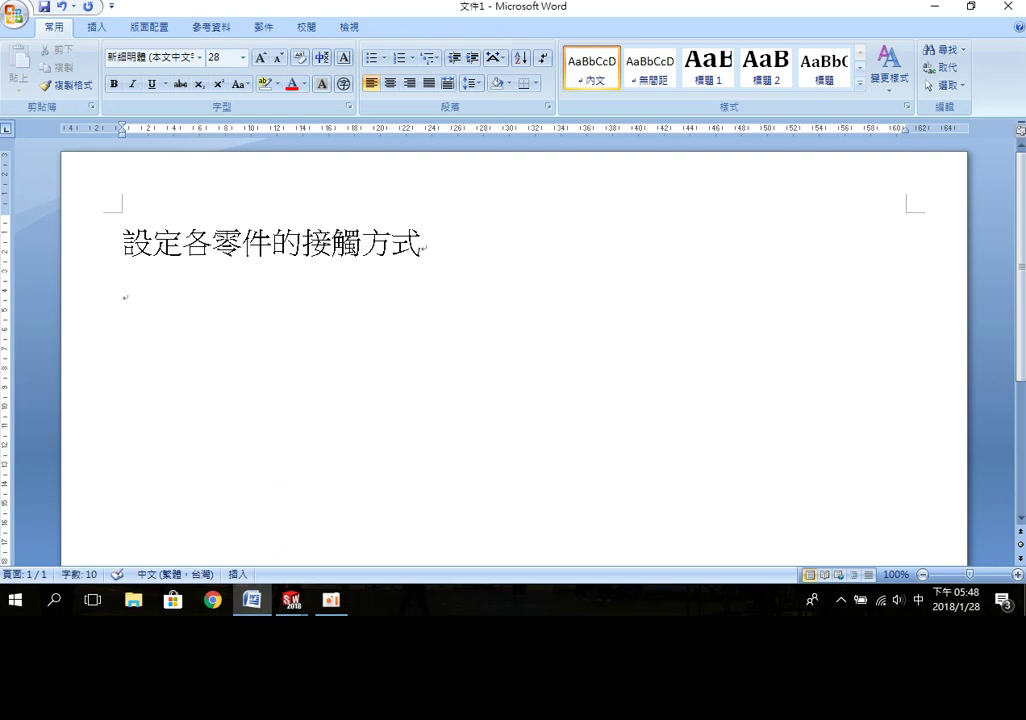
type("ㄐㄧㄒ下ㄉㄞ來")
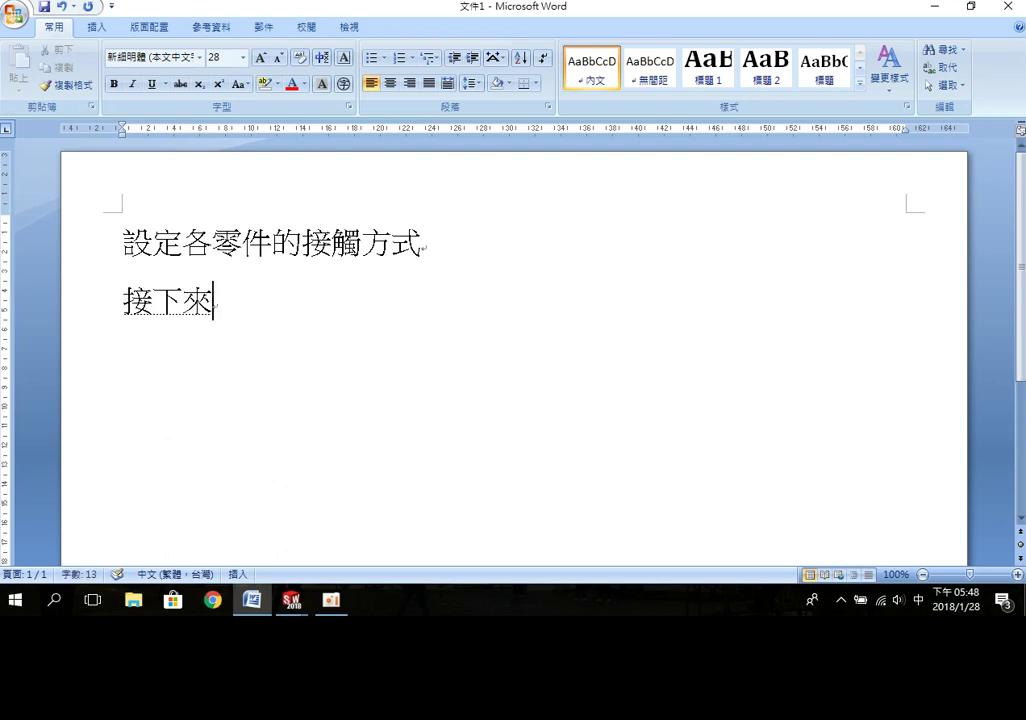
type("要ㄗ")
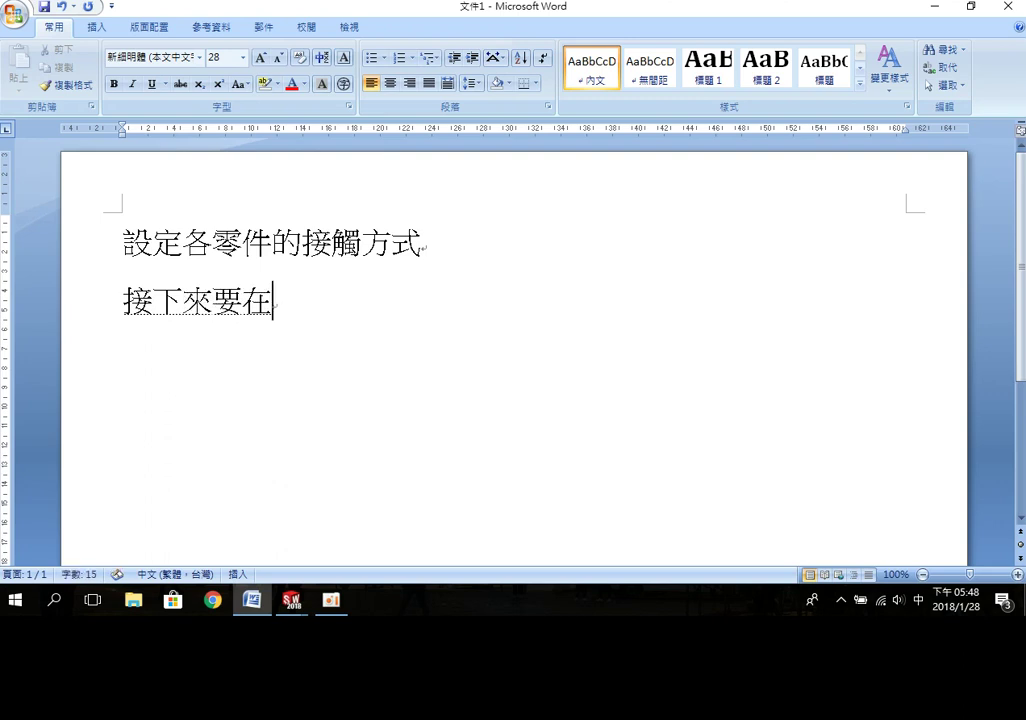
type("摩了")
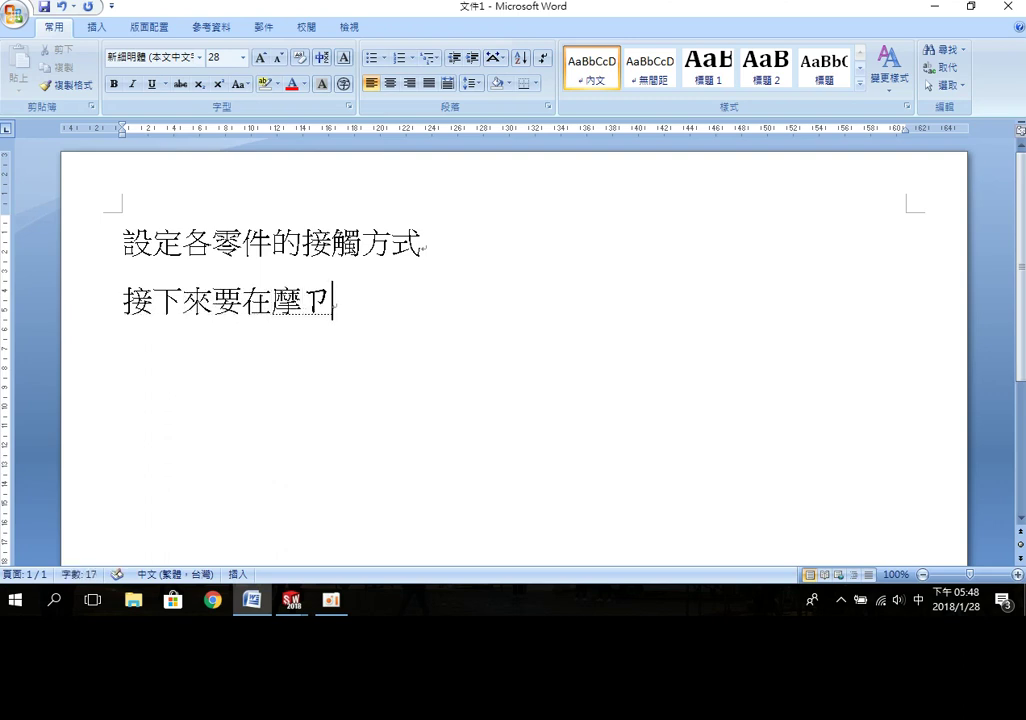
type("李面加ㄕ")
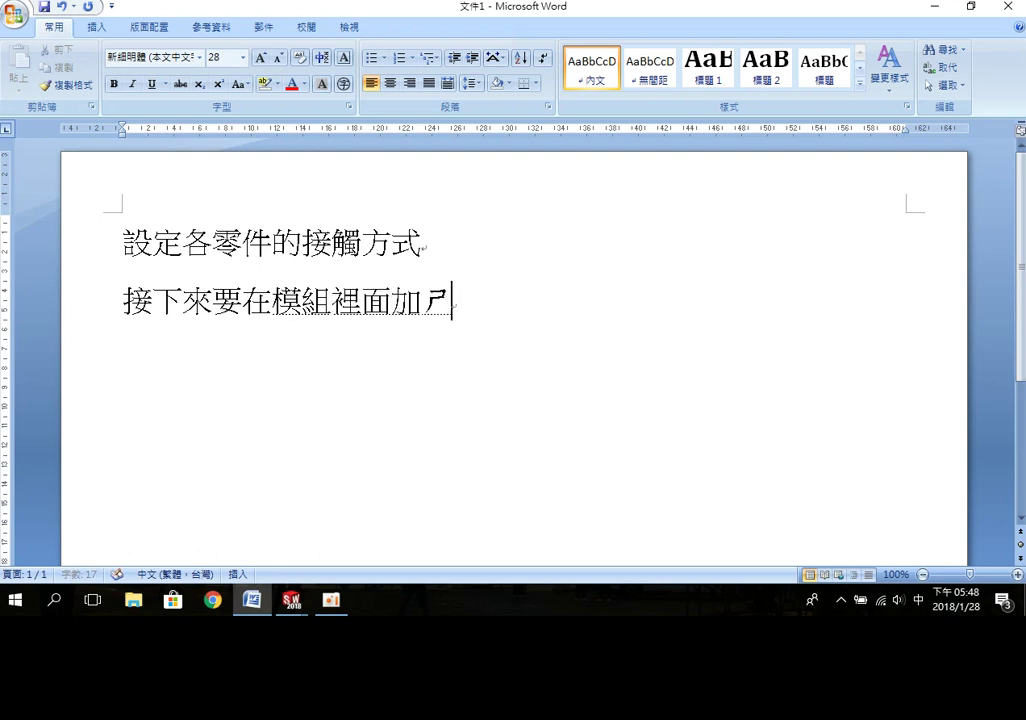
type("談簧ㄌㄧ立")
key("BackSpace")
type("立")
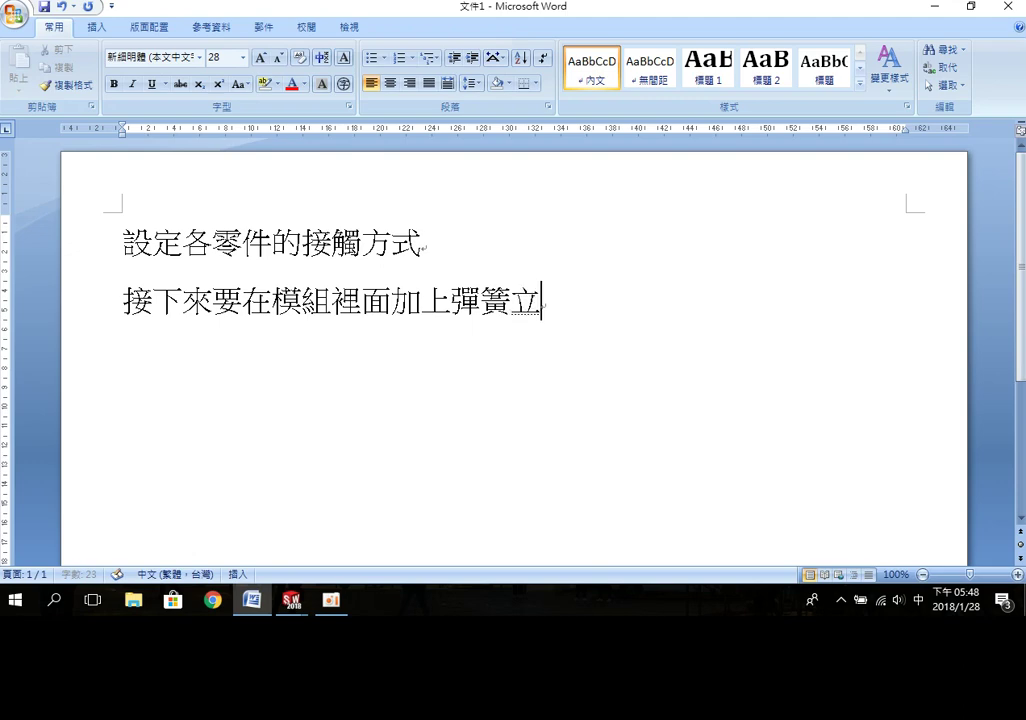
key("Down")
key("Down")
key("Return")
left_click(937, 8)
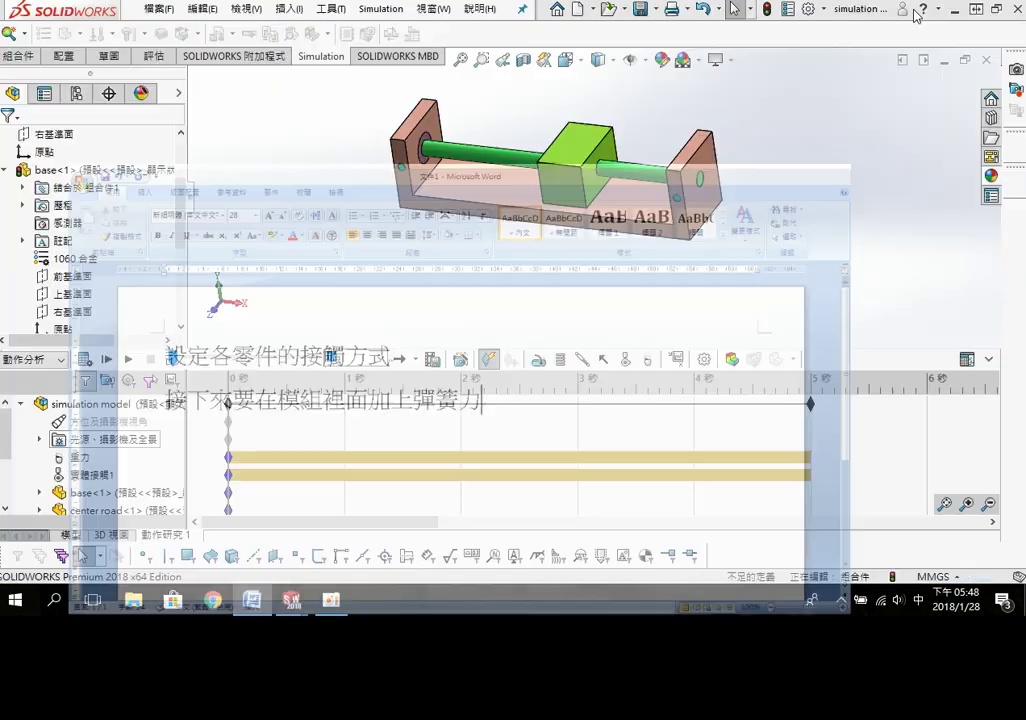
Step: Attach the spring between the base hole edge and the slider's edge
scroll(520, 288, "down", 1)
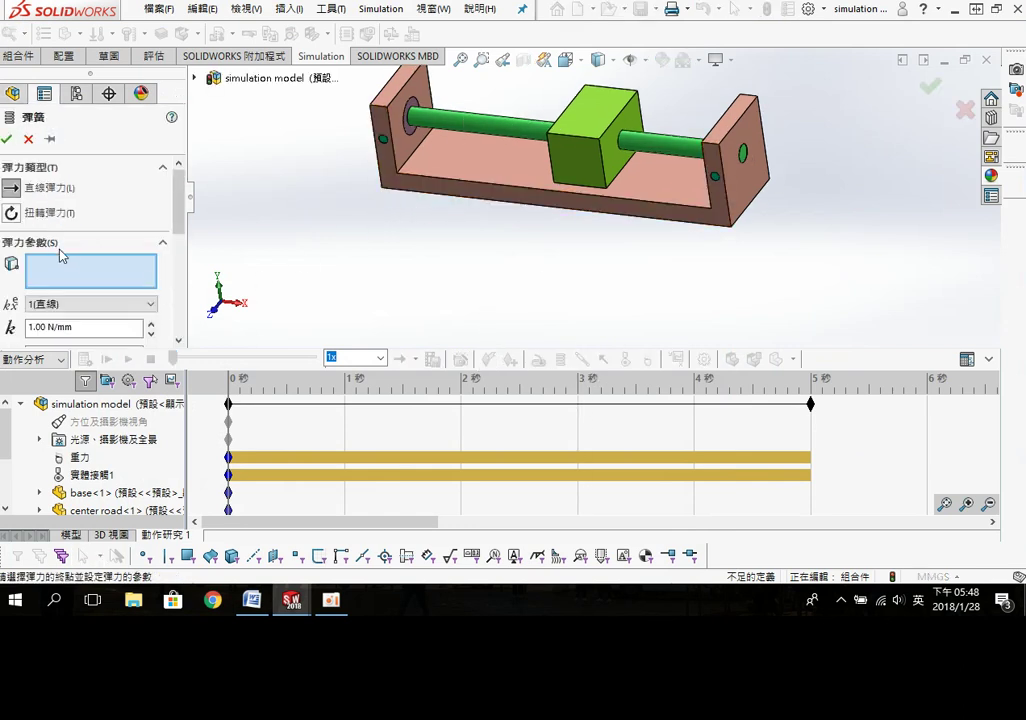
scroll(486, 99, "down", 2)
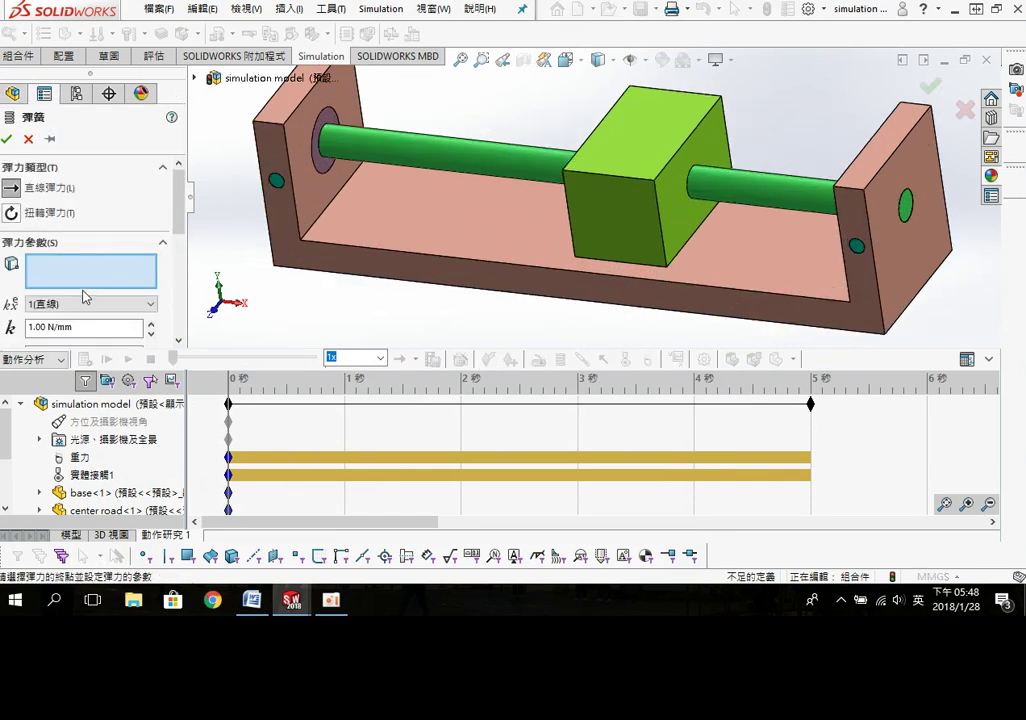
left_click(314, 156)
middle_click_drag(414, 167, 631, 235)
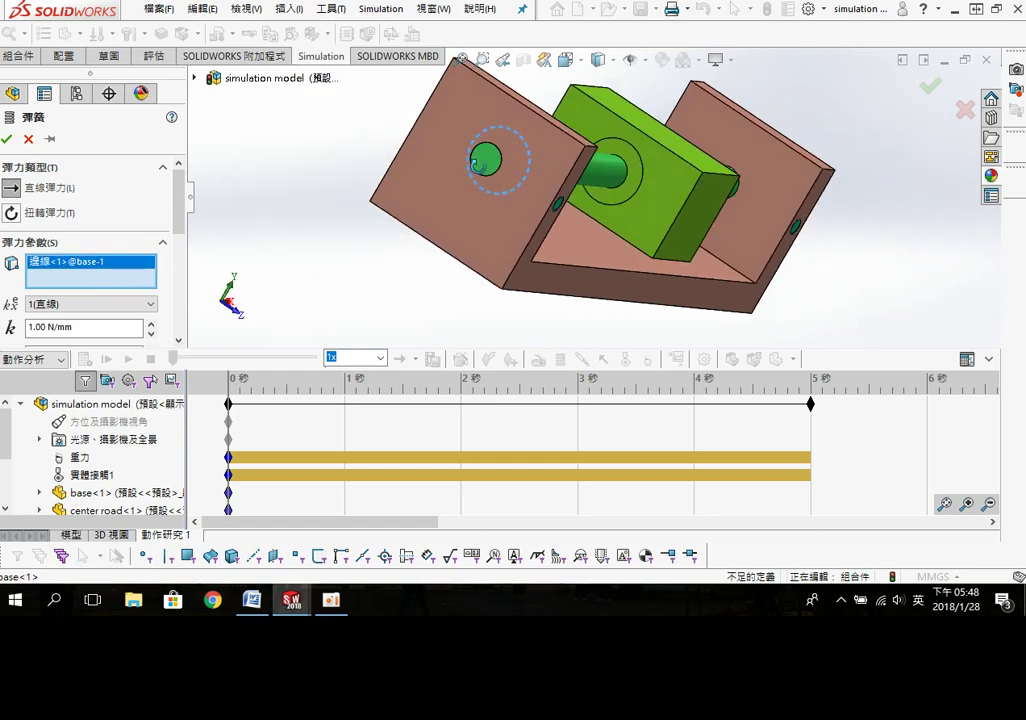
left_click(618, 200)
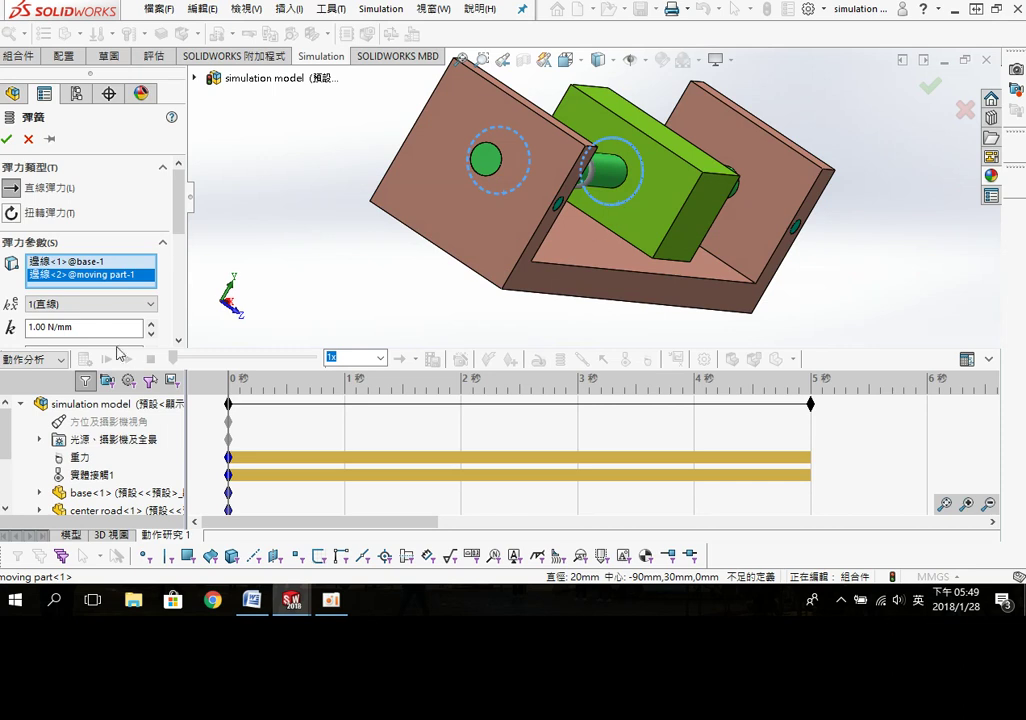
Step: Set the spring stiffness to 100 N/mm and its free length to 150 mm
left_click(87, 327)
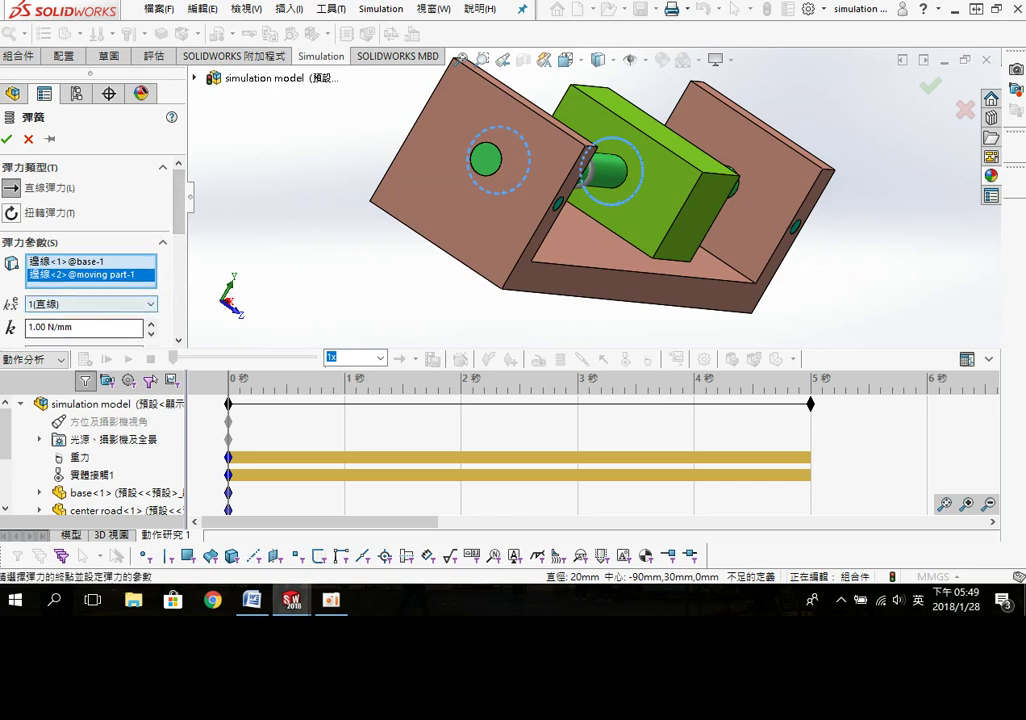
type("10")
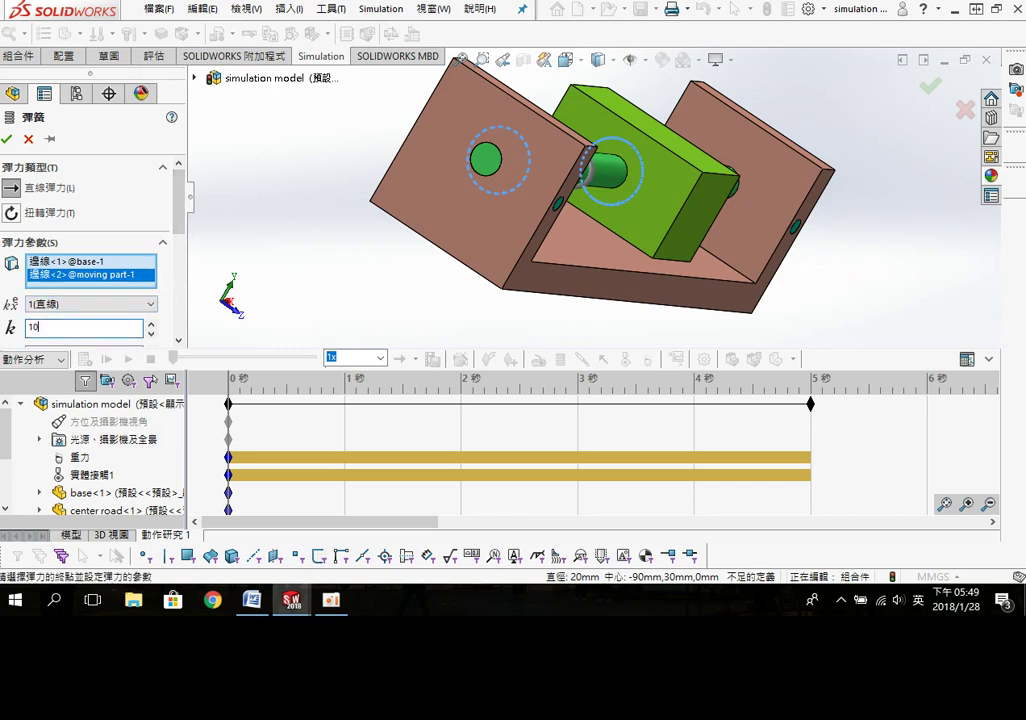
left_click_drag(177, 215, 174, 254)
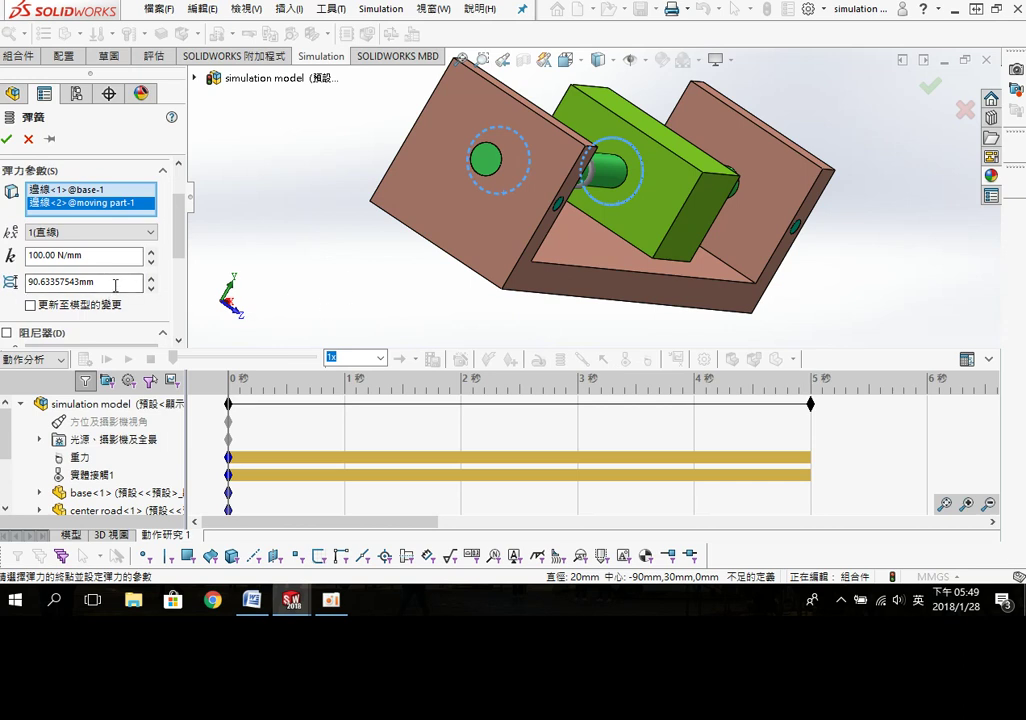
double_click(112, 283)
type("1")
left_click(252, 600)
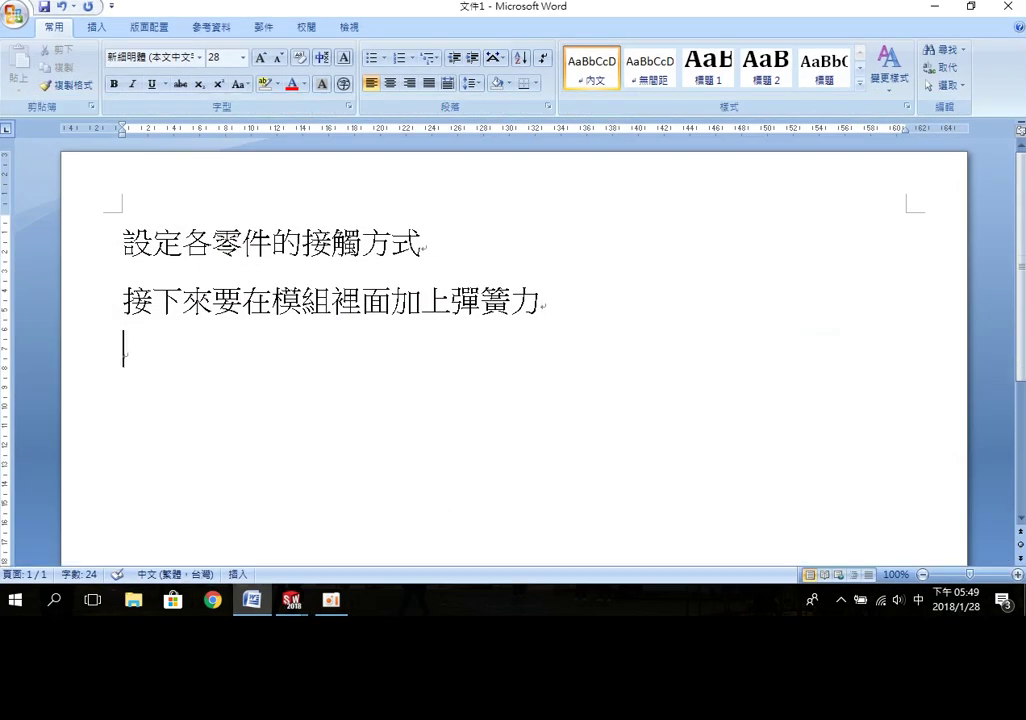
Step: Add the line '150 是彈簧的自由長度' to the Word notes
type("150 是")
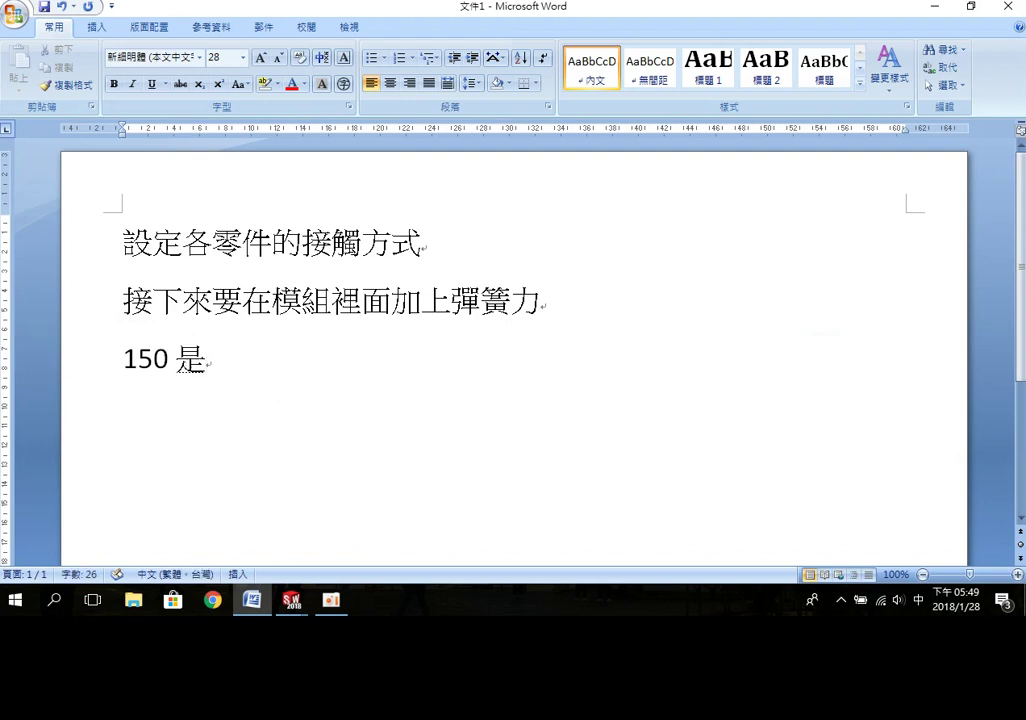
type("彈簧的自由長度")
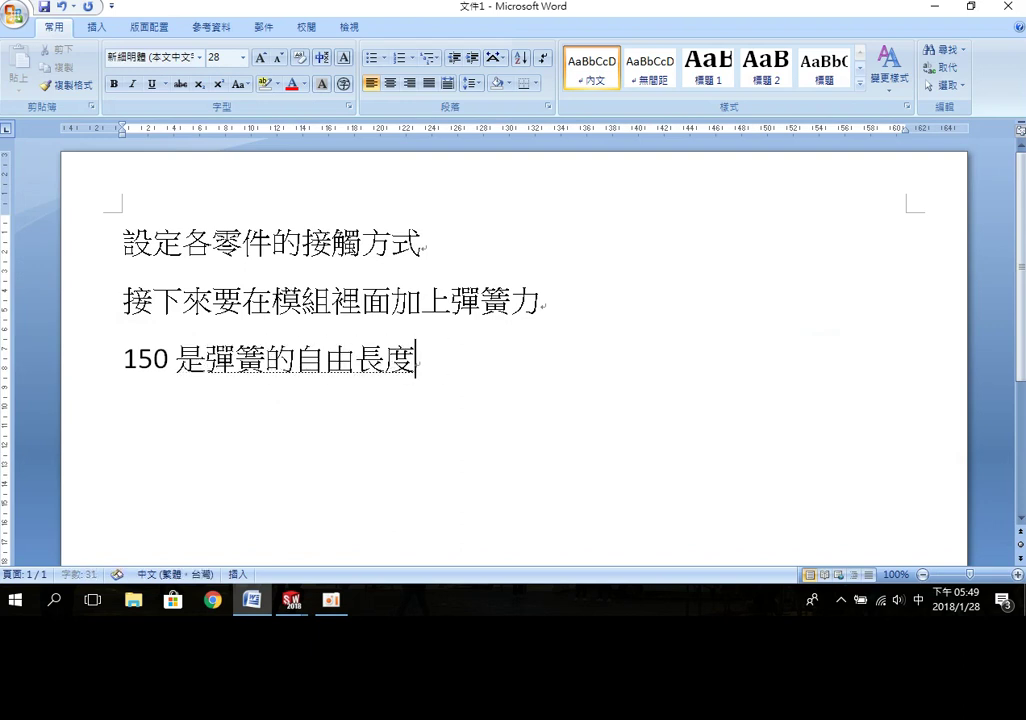
left_click(936, 7)
Step: Give the spring a 20 mm coil diameter and 10 coils, then create 直線彈力1
scroll(147, 206, "down", 2)
scroll(160, 250, "down", 2)
scroll(177, 303, "down", 2)
scroll(177, 303, "down", 2)
scroll(177, 303, "down", 1)
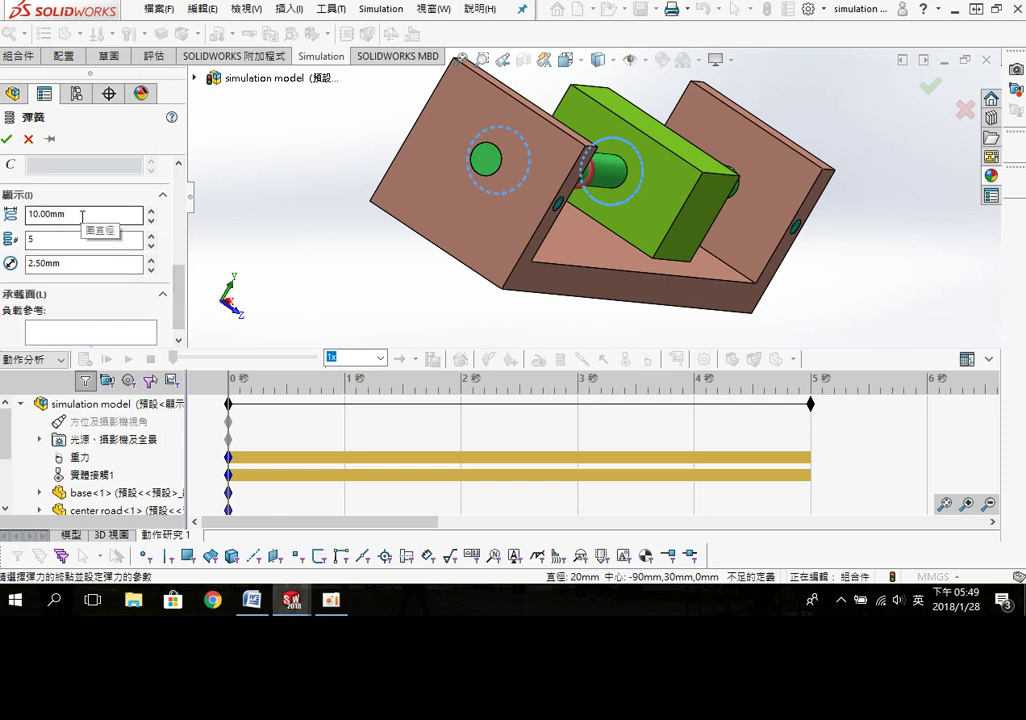
double_click(31, 214)
type("20")
double_click(62, 238)
type("10")
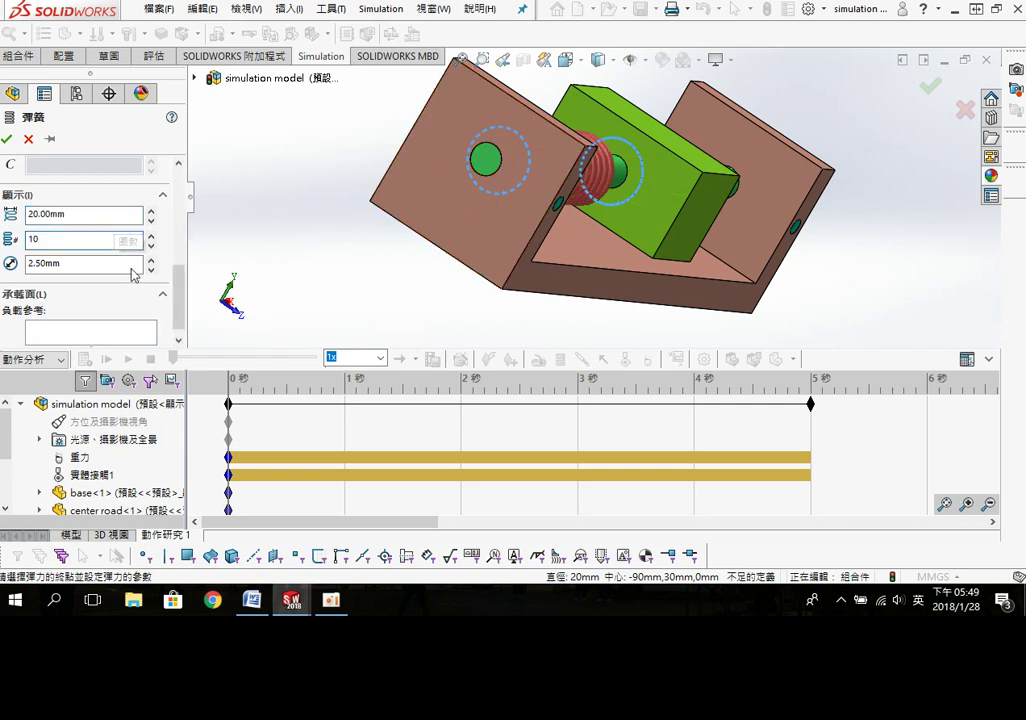
double_click(28, 262)
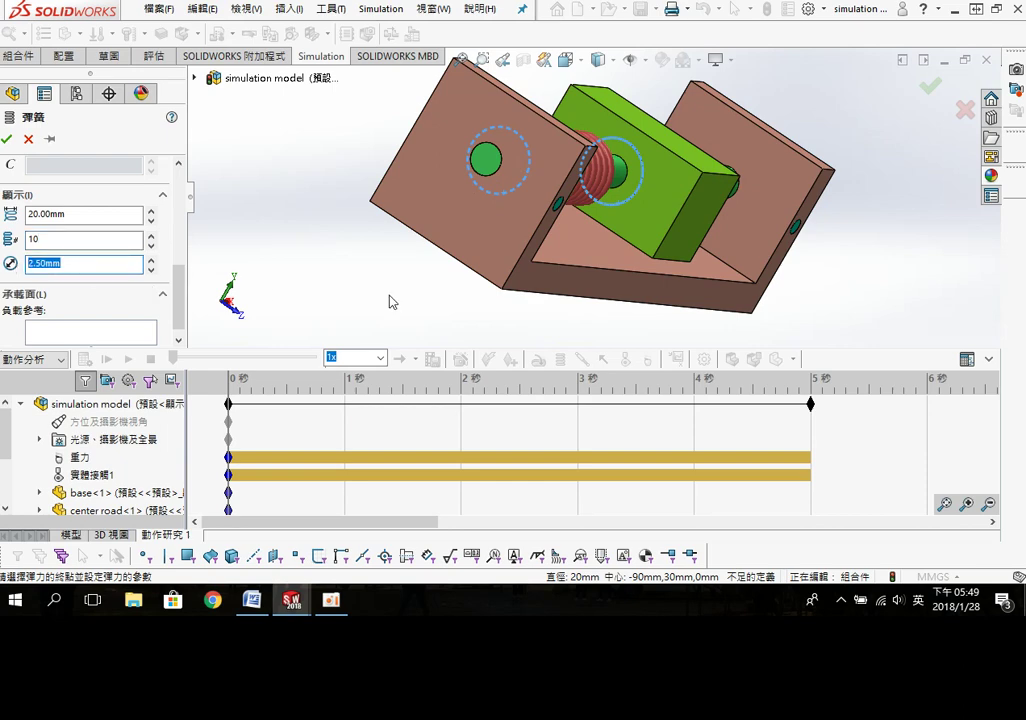
key("ctrl+1")
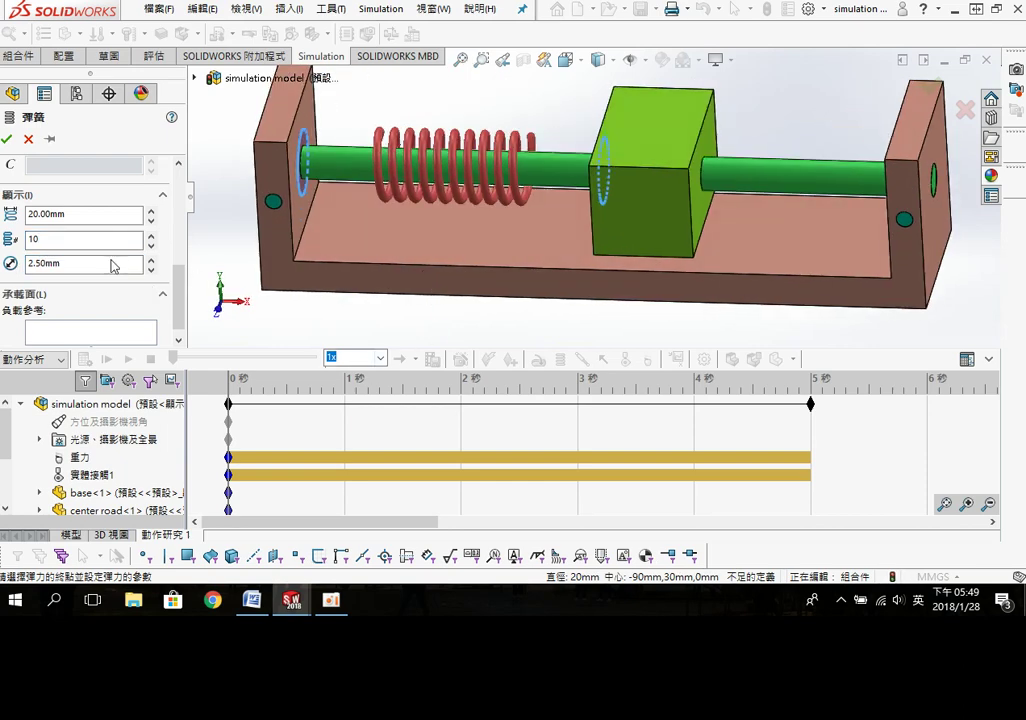
left_click(6, 139)
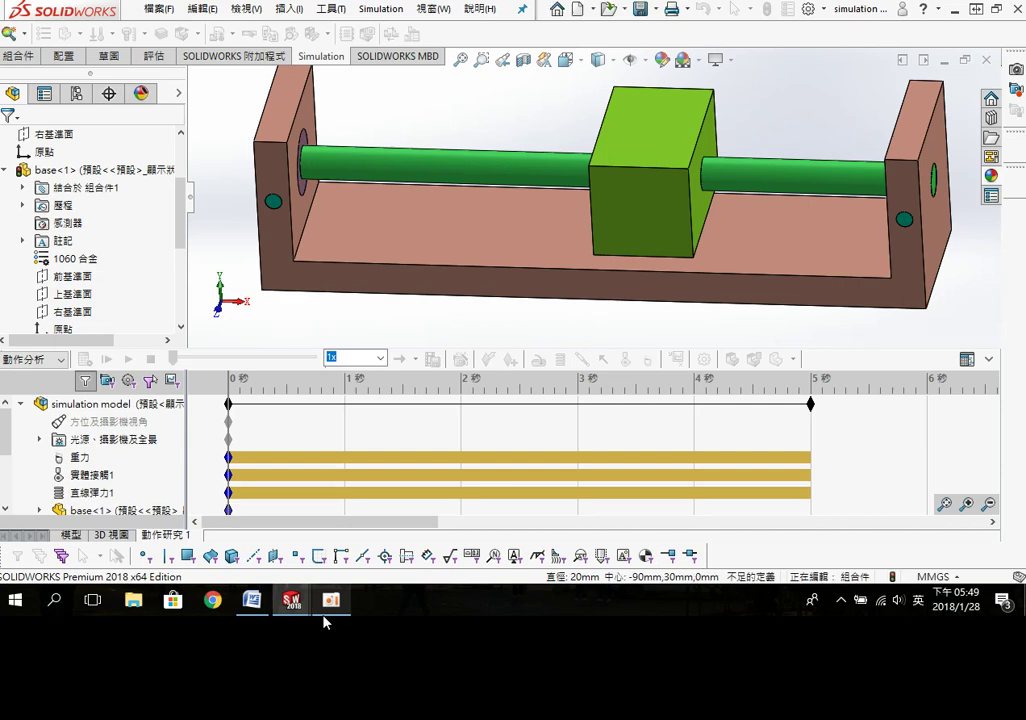
Step: Add the notes 後面三個參數只是用來顯示彈簧而已 and 主要的參數在前面就已經設定好了
left_click(253, 602)
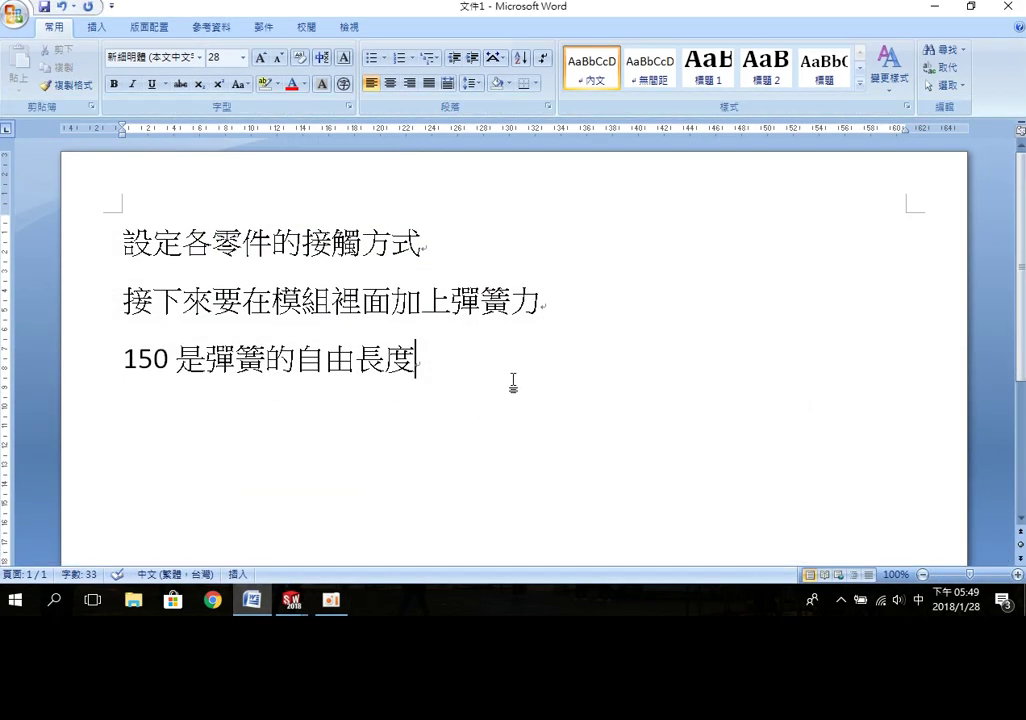
type("彈簧")
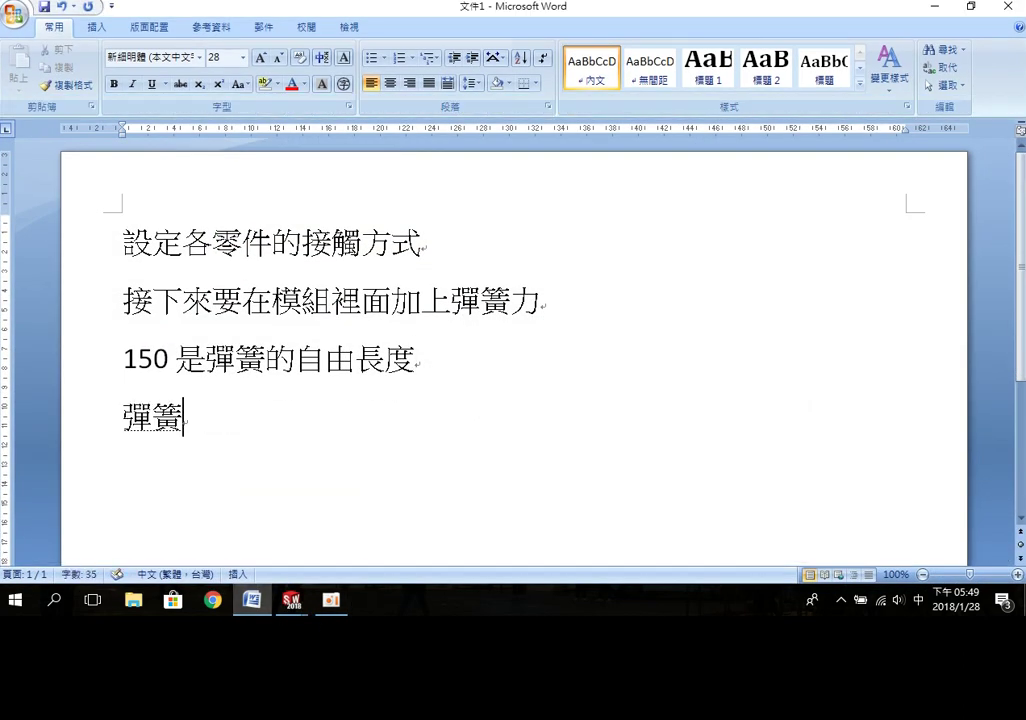
key("BackSpace")
key("BackSpace")
type("後面")
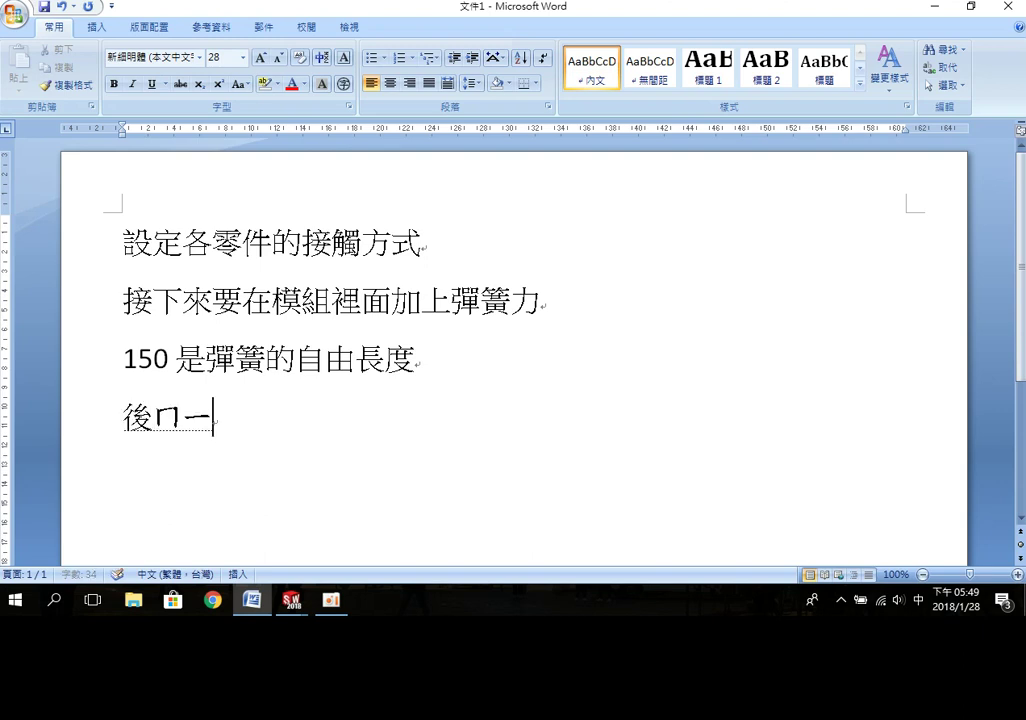
type("三個餐ㄕ數只ㄕ")
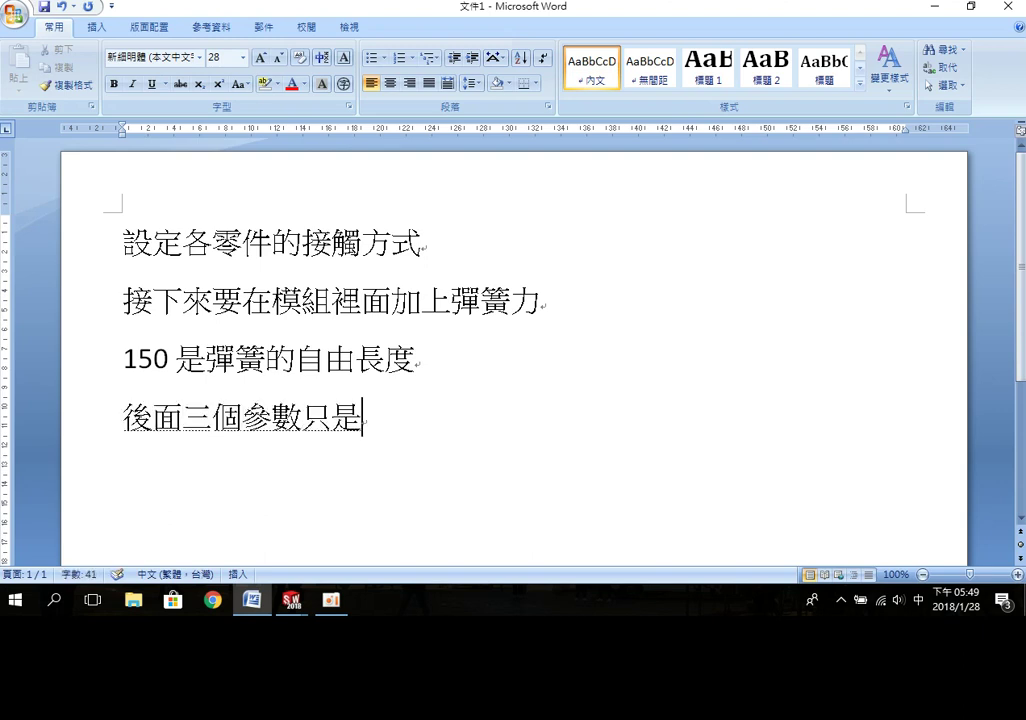
type("用來")
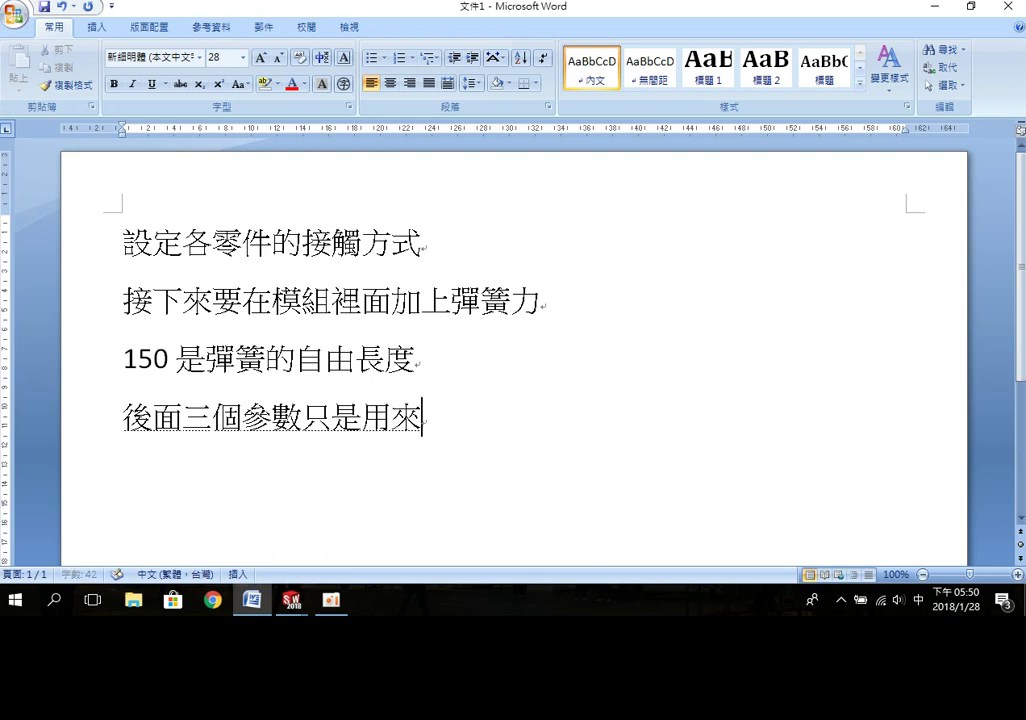
type("顯示ㄊㄍㄨㄤˊ")
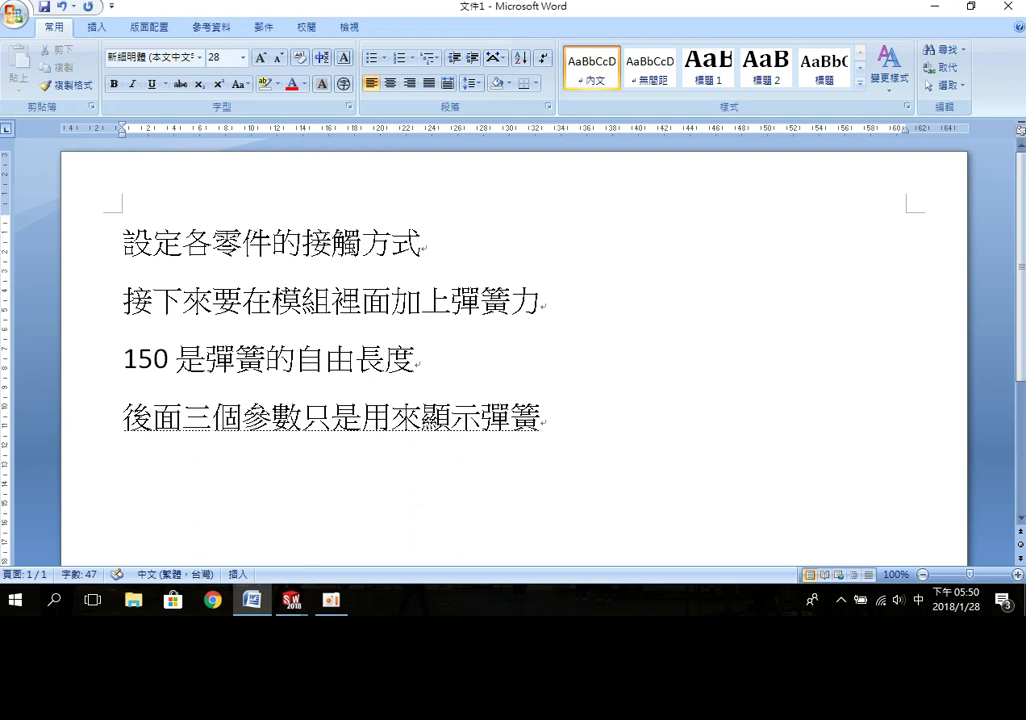
type("而ㄧˇㄓㄨˇㄧㄠˋㄉㄜ˙ㄘㄢ ㄕㄨˋㄗㄞˋㄑㄧㄢˊㄇㄧㄢˋㄐㄧㄡˋ")
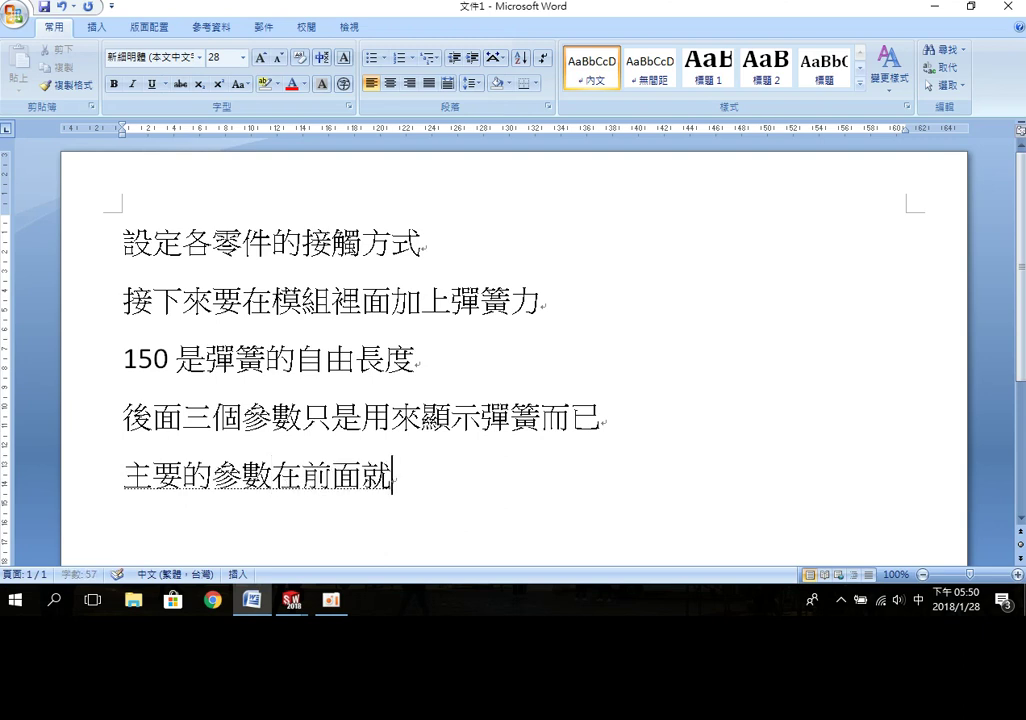
type("ㄐㄧㄥ ㄕㄜˋㄉㄧㄥˋ")
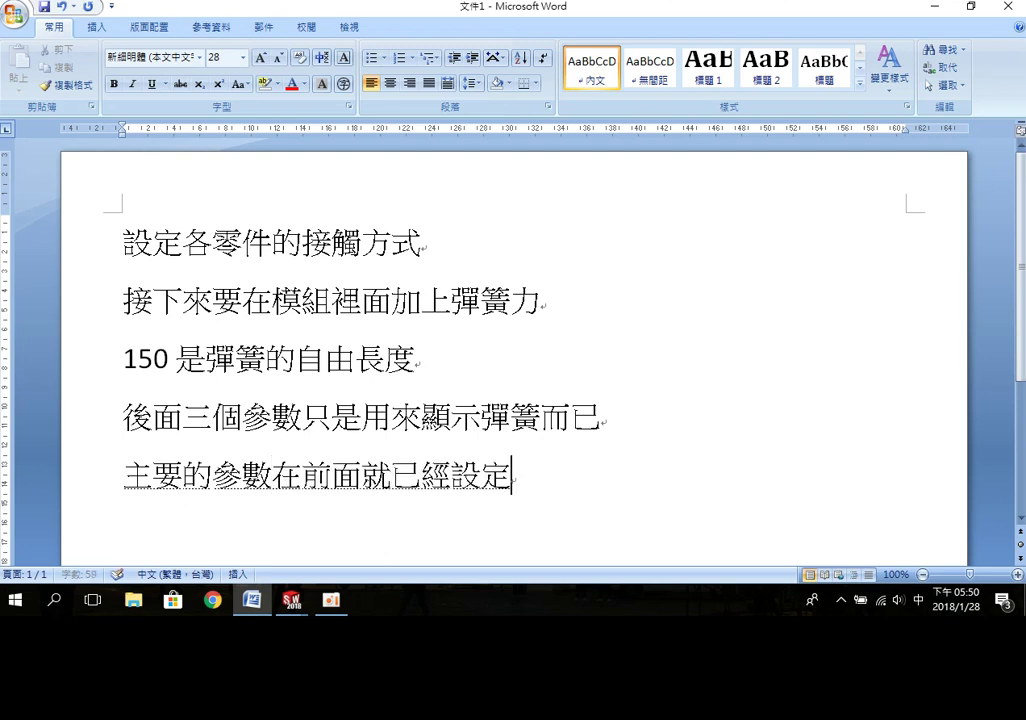
type("ㄏㄠˇㄌㄜ˙")
key("Return")
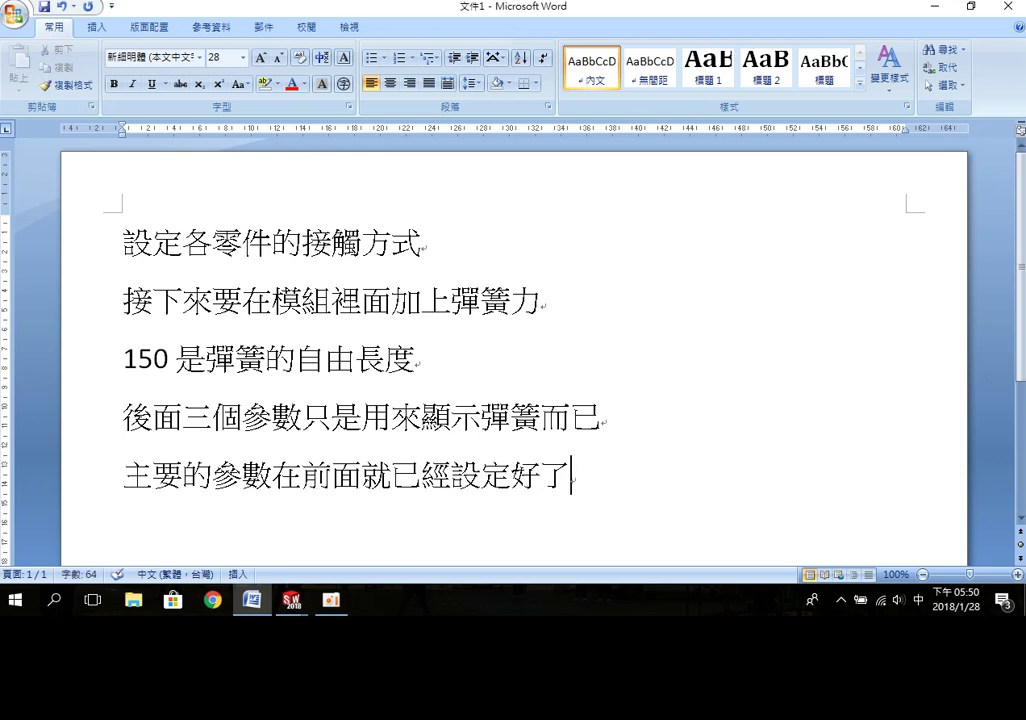
left_click(935, 6)
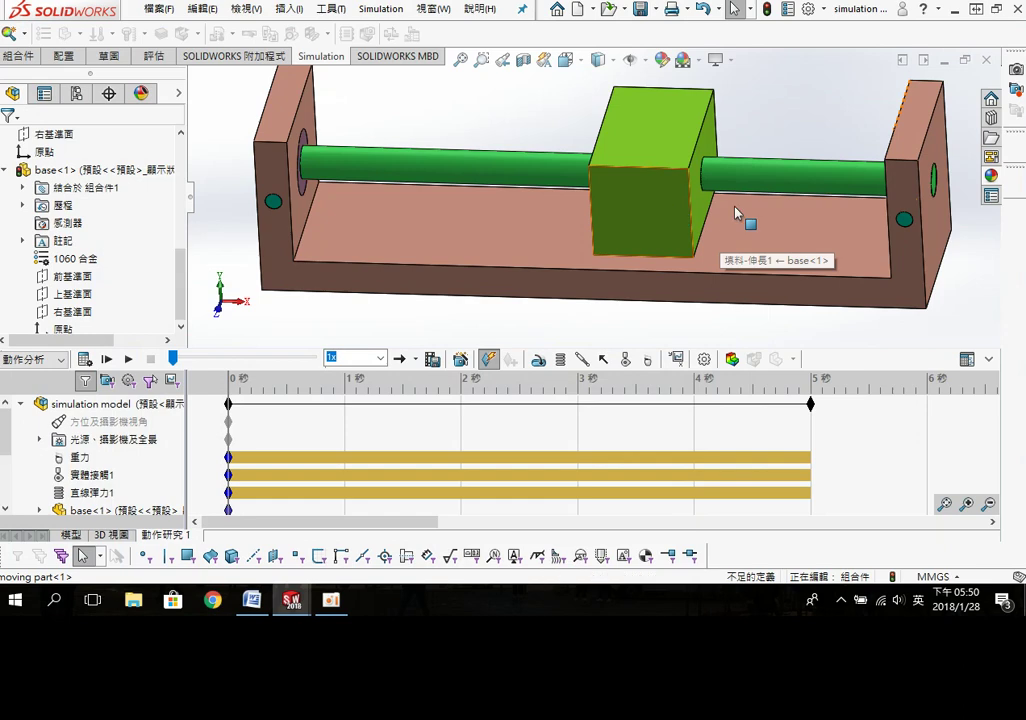
Step: Slide the block to the rod's right end and select its front face for a motor
left_click_drag(590, 168, 800, 175)
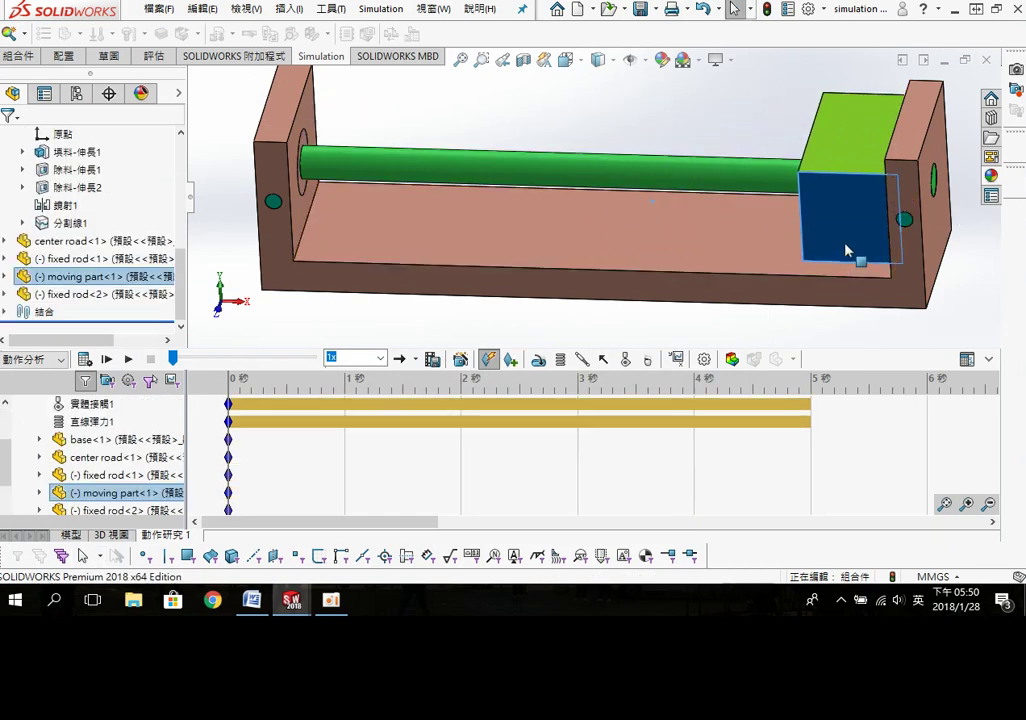
middle_click_drag(847, 252, 852, 260)
key("f")
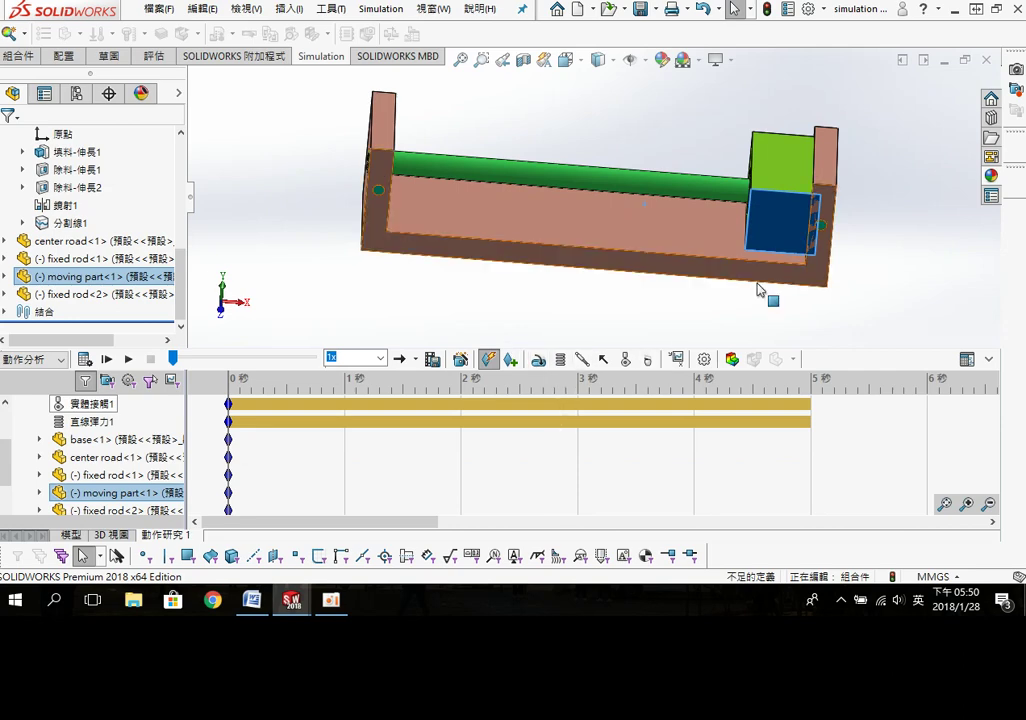
left_click(538, 362)
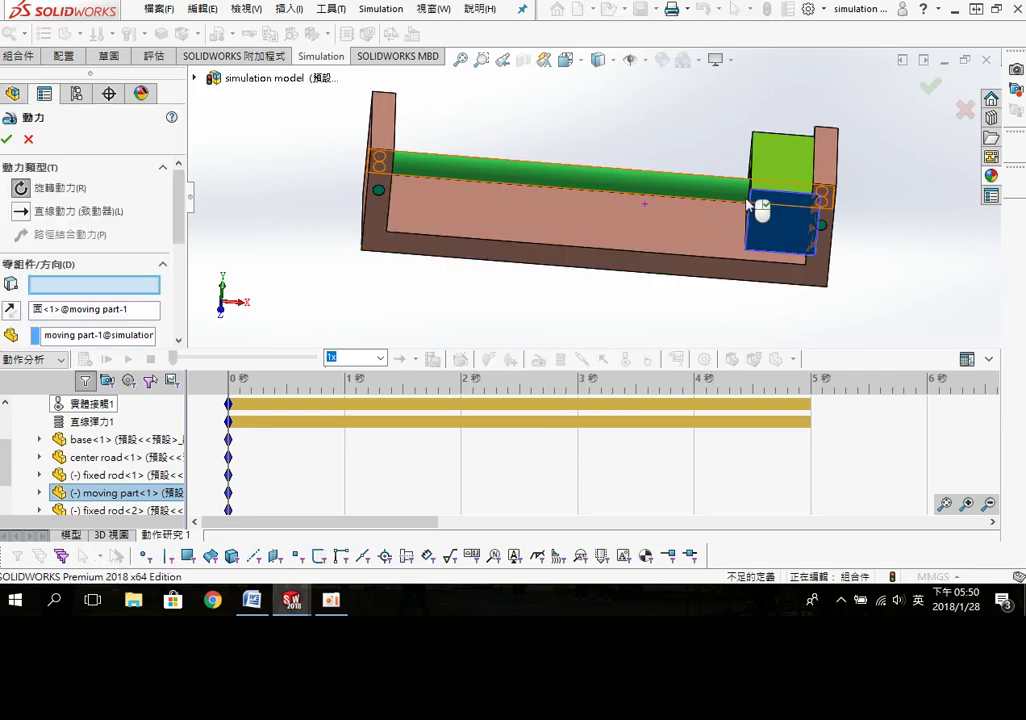
scroll(760, 229, "down", 3)
scroll(790, 220, "down", 2)
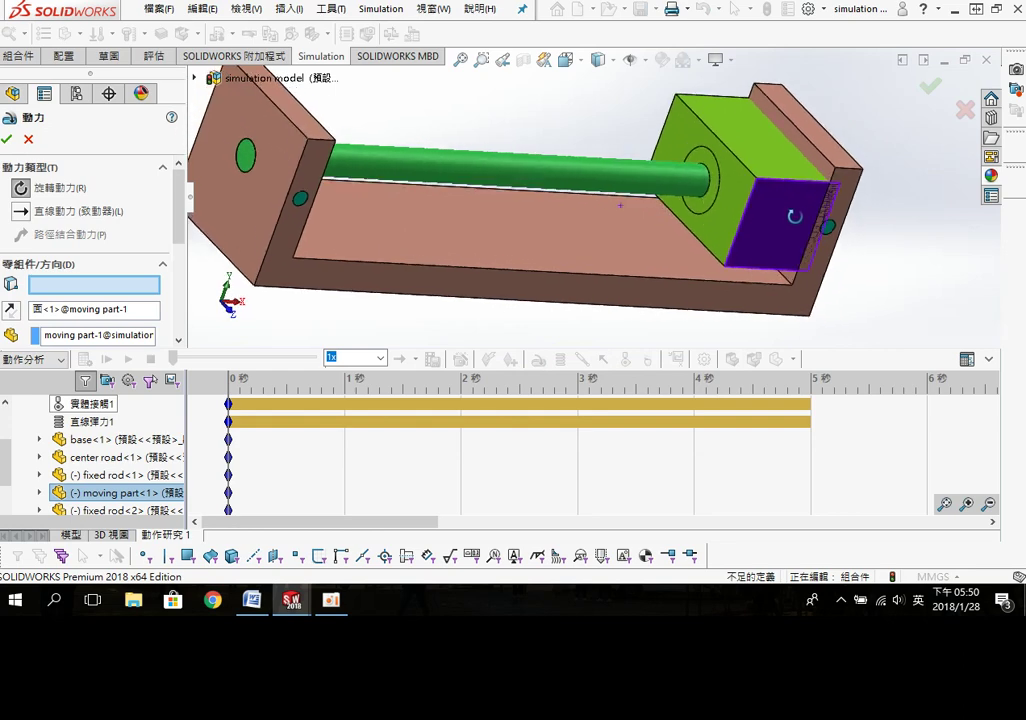
left_click(733, 229)
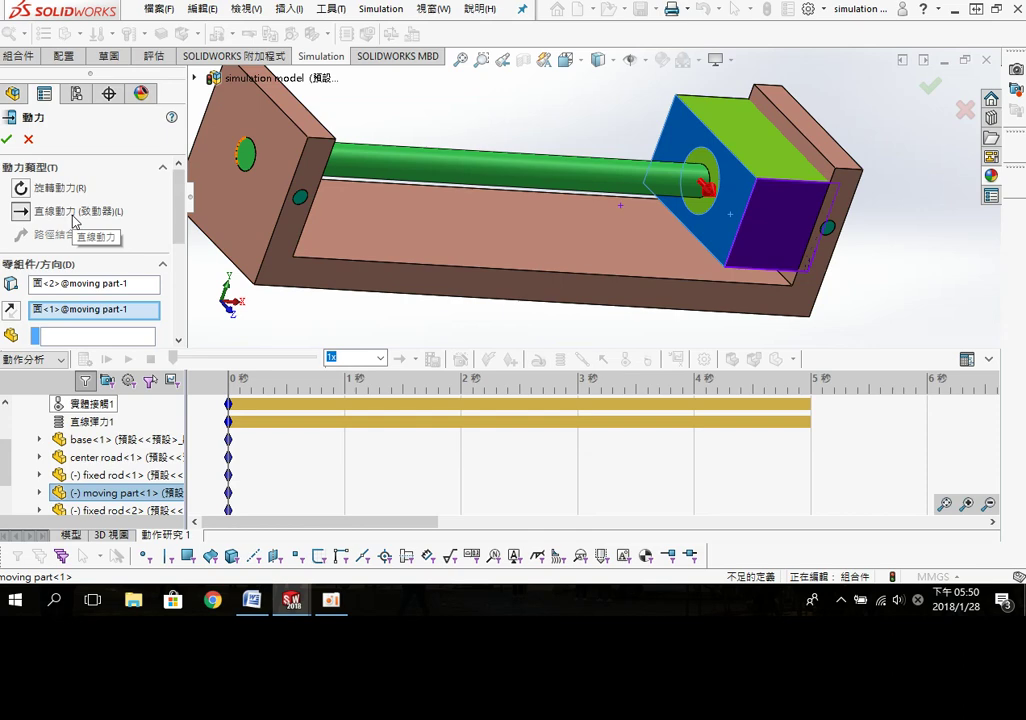
key("Return")
left_click(720, 252)
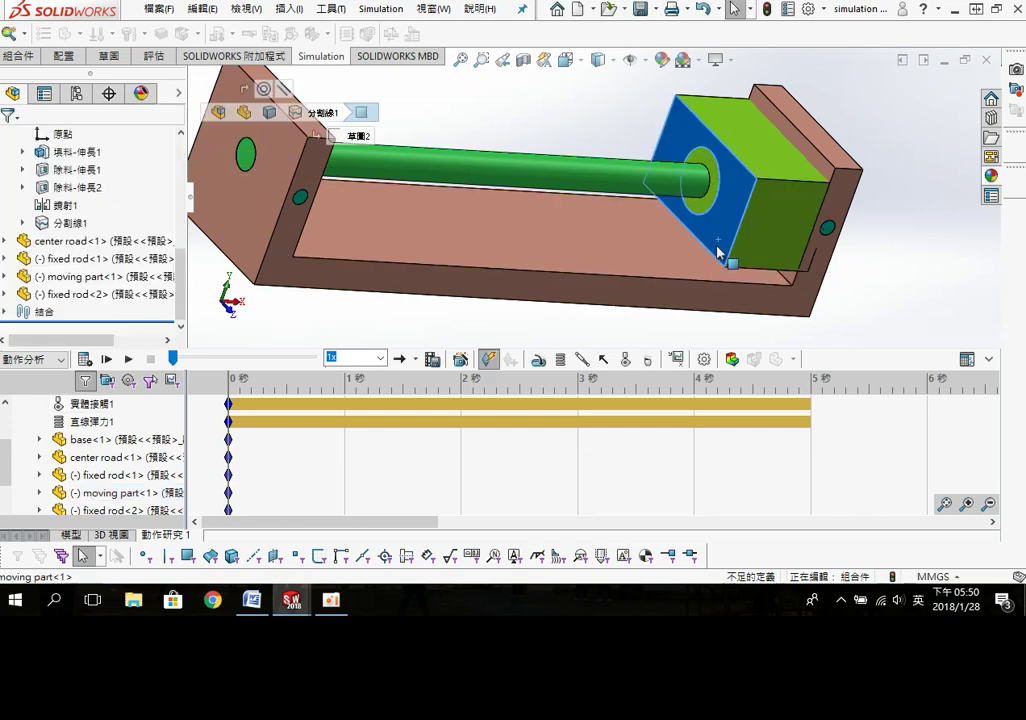
Step: Make it a linear motor using the block's top edge as the direction
left_click(538, 359)
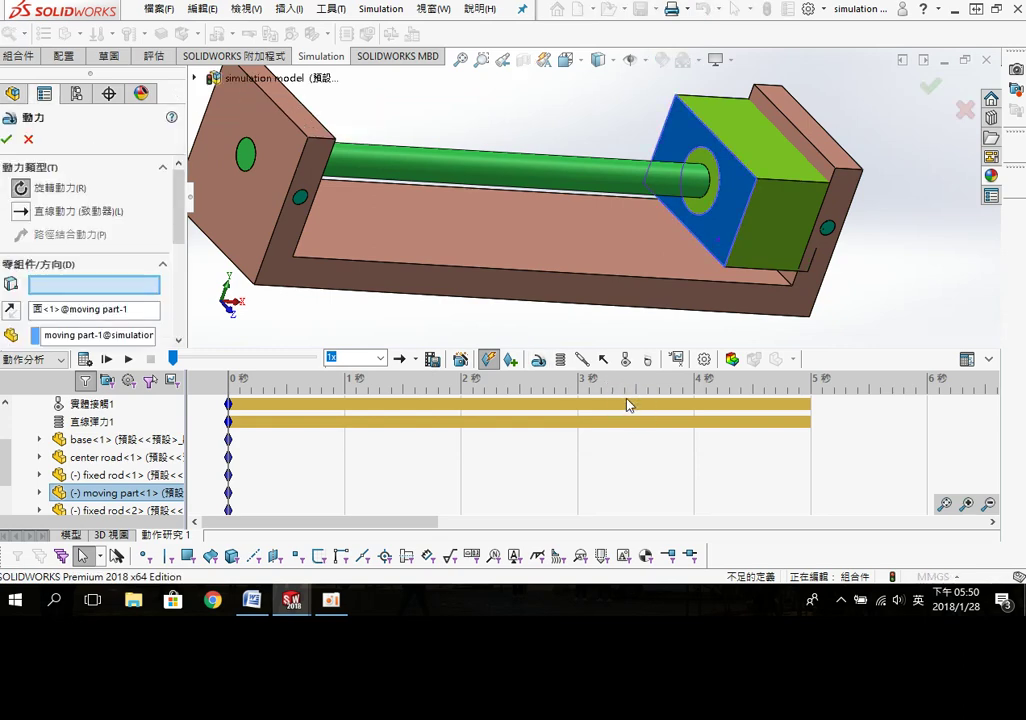
left_click(21, 213)
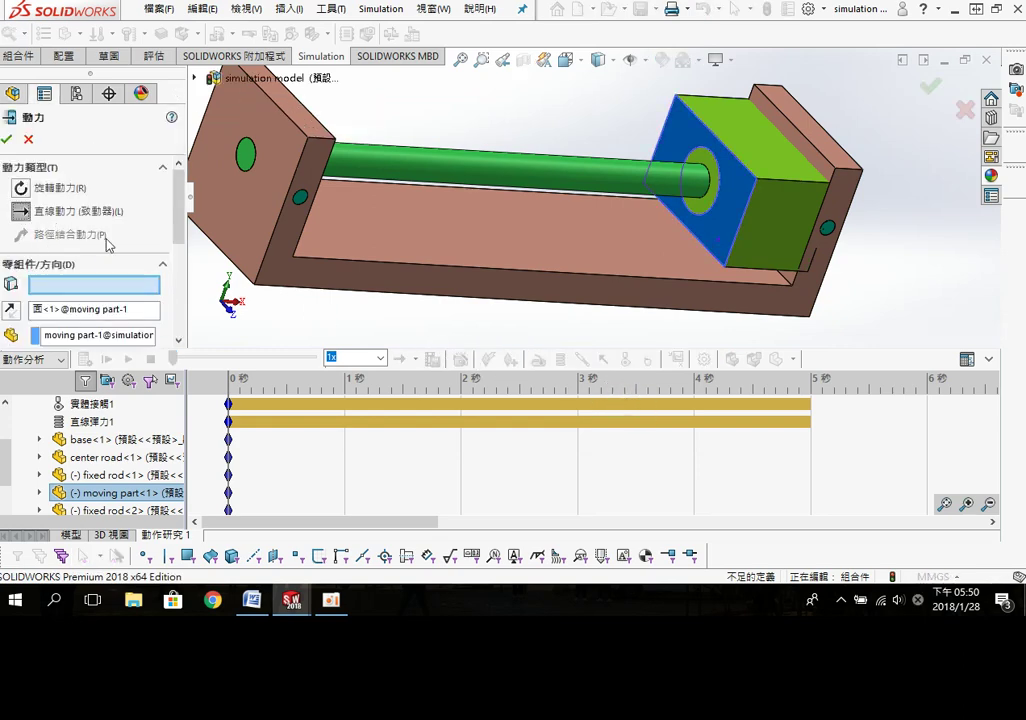
left_click(796, 184)
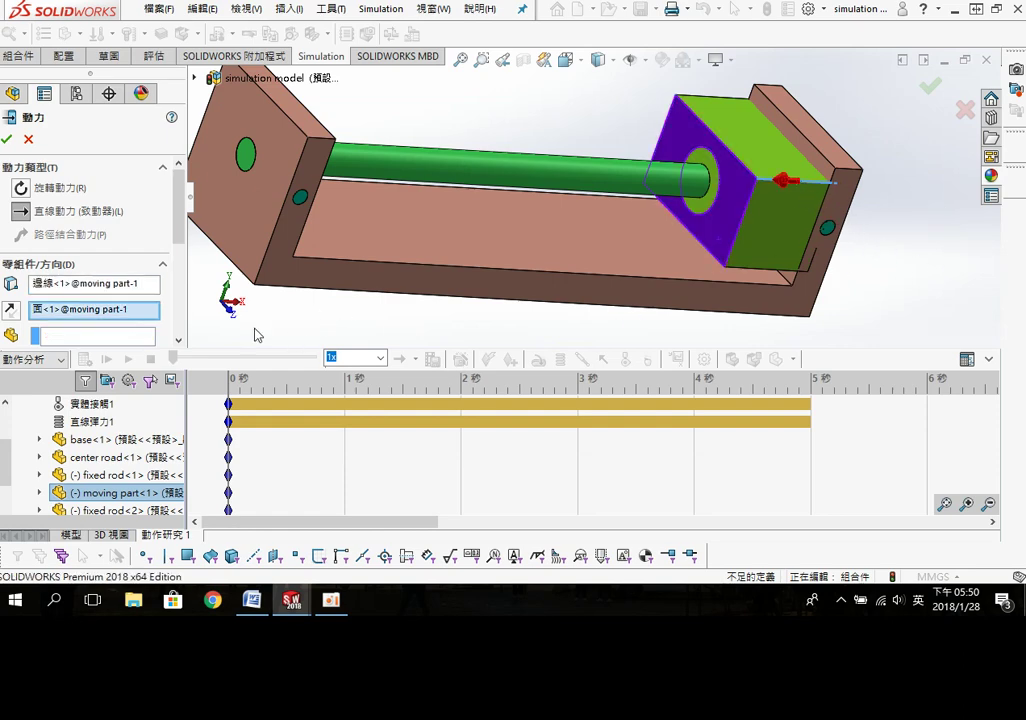
scroll(147, 188, "down", 2)
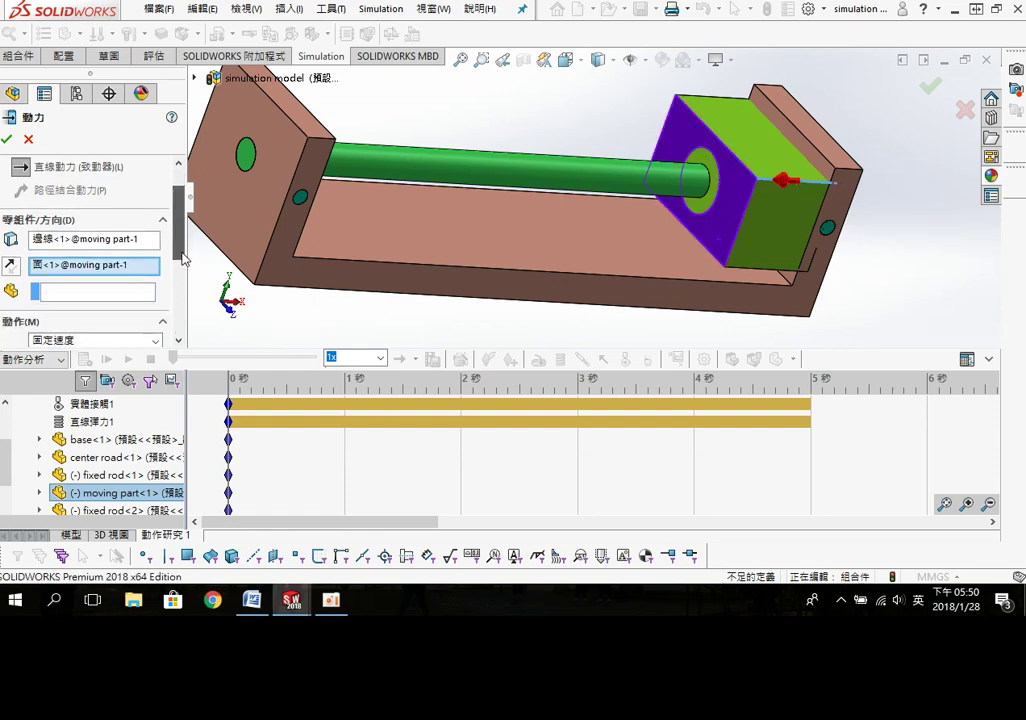
left_click(139, 285)
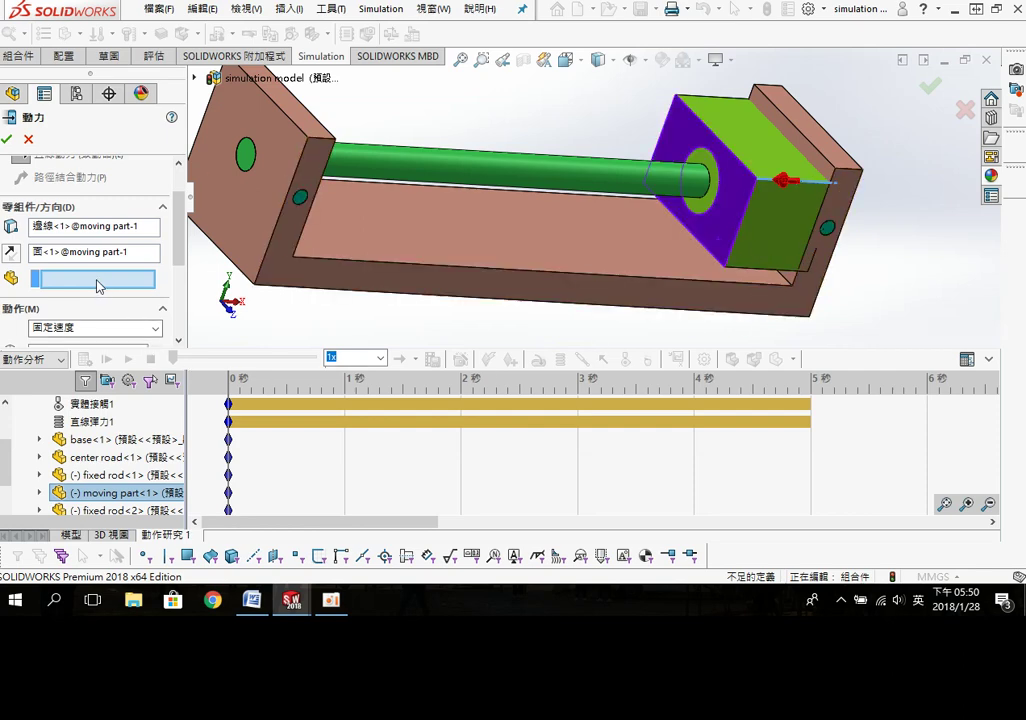
scroll(150, 220, "down", 4)
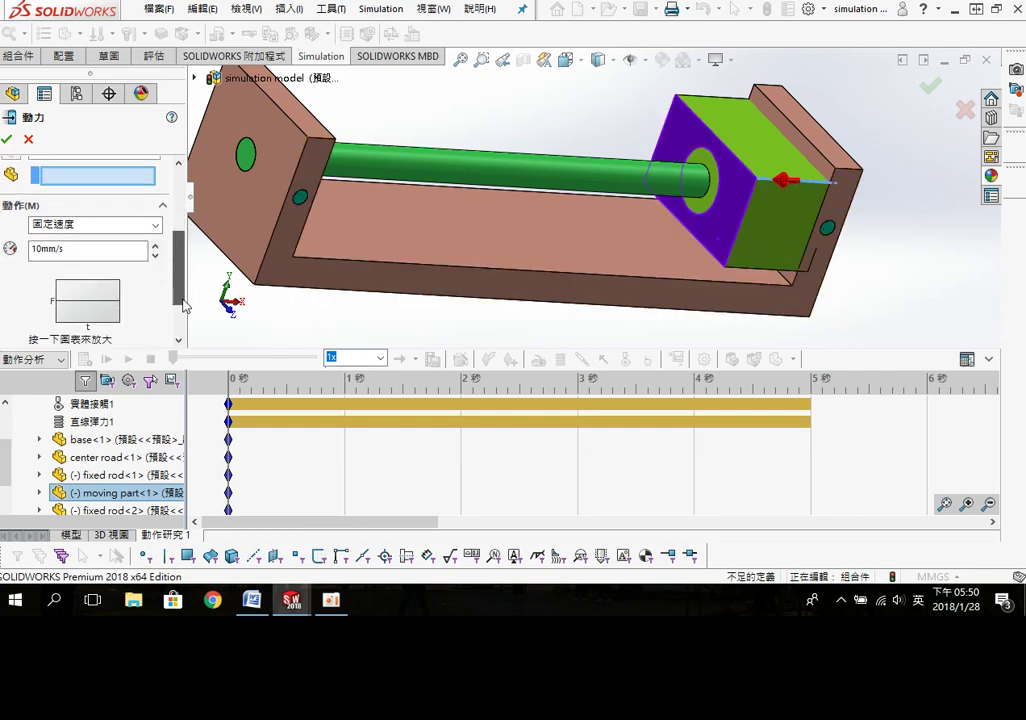
Step: Set the motor to move 120 mm by distance from 0 s over 2 s, and create it
left_click(155, 237)
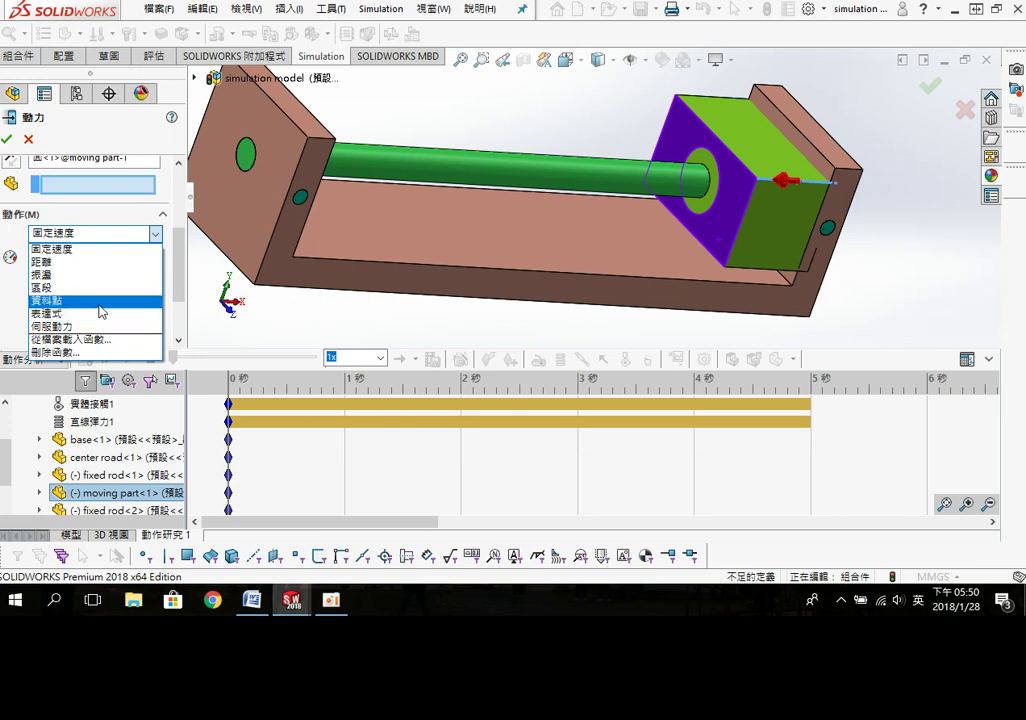
left_click(90, 261)
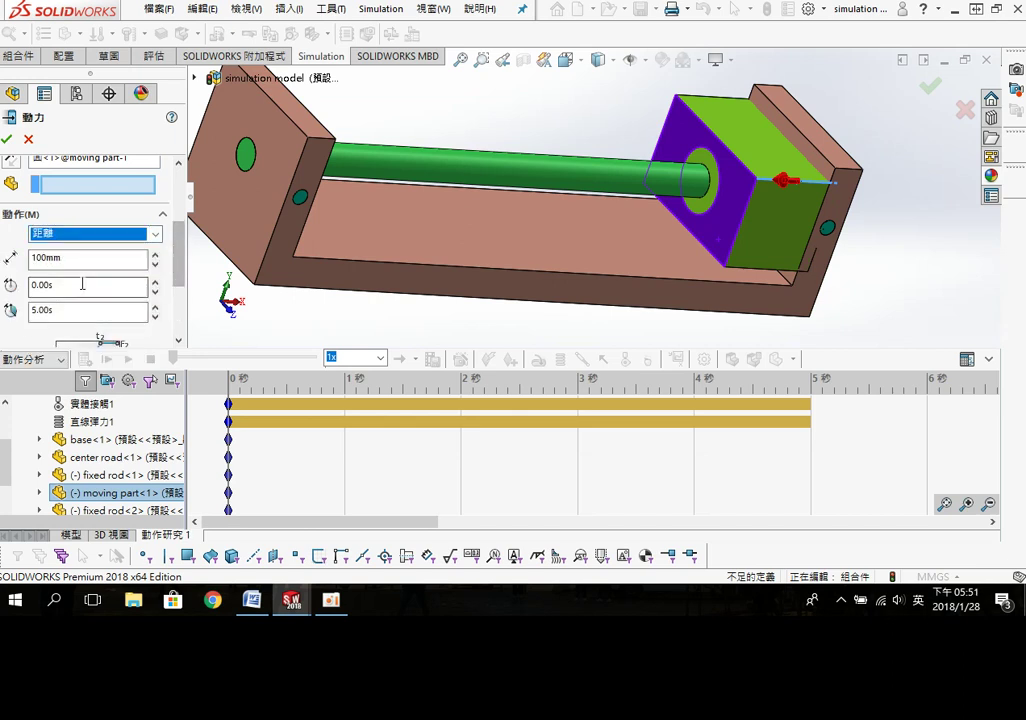
left_click_drag(87, 257, 34, 252)
type("120")
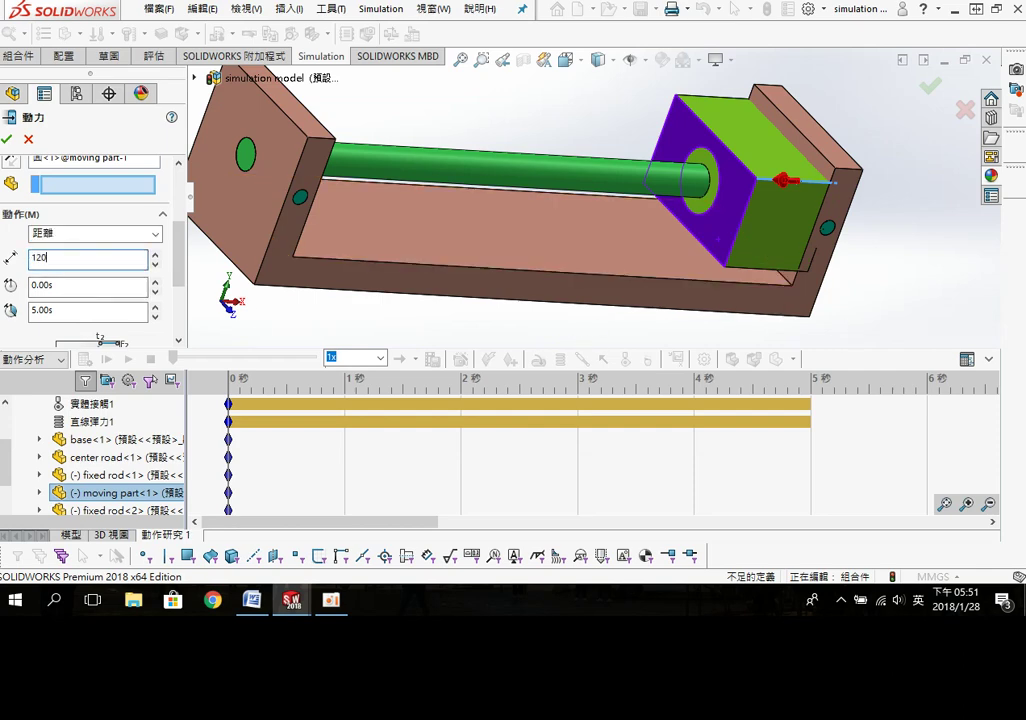
double_click(90, 310)
type("2")
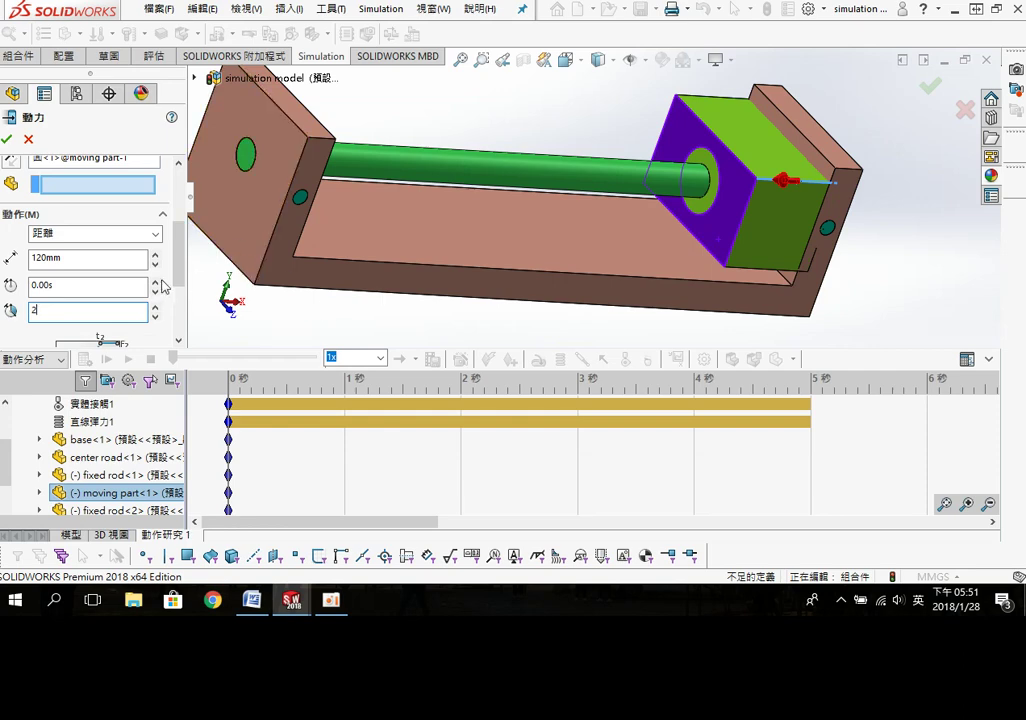
left_click_drag(172, 286, 172, 308)
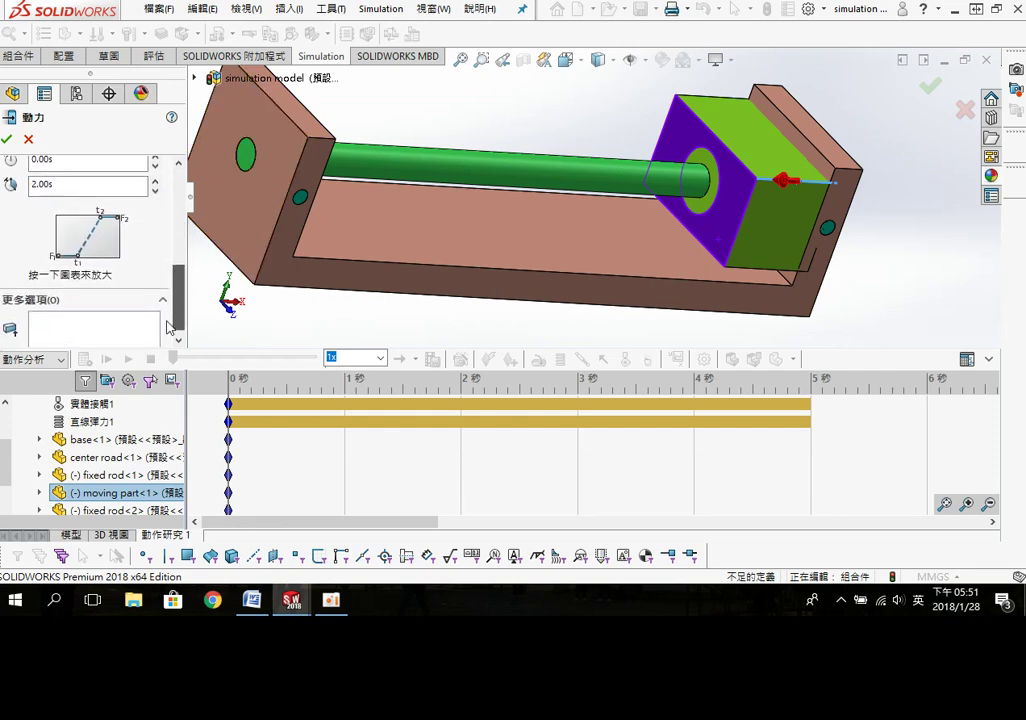
scroll(90, 230, "up", 2)
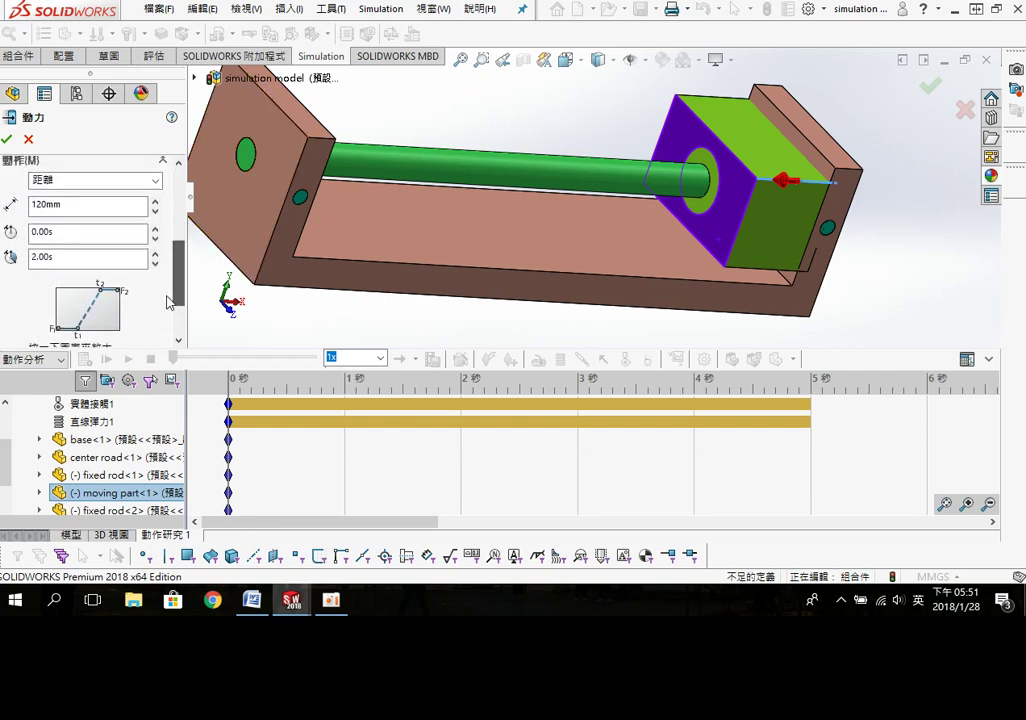
left_click(6, 140)
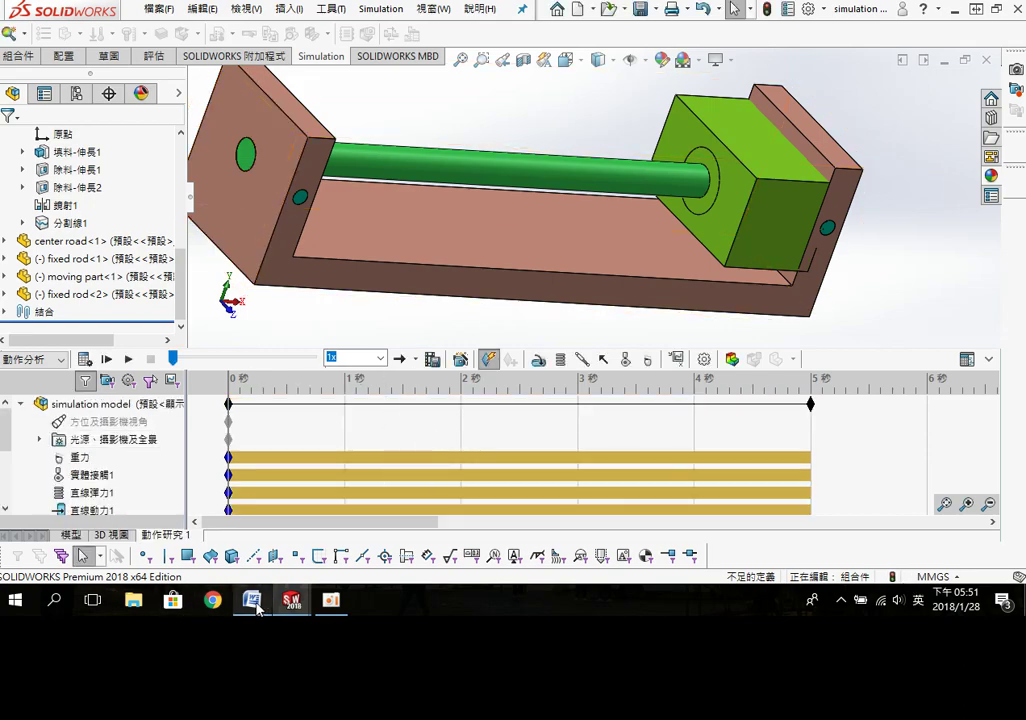
Step: Rewrite the notes as 設定各在 moving part 上面 and 0~2 秒的時間內往前移動的距離
left_click(252, 600)
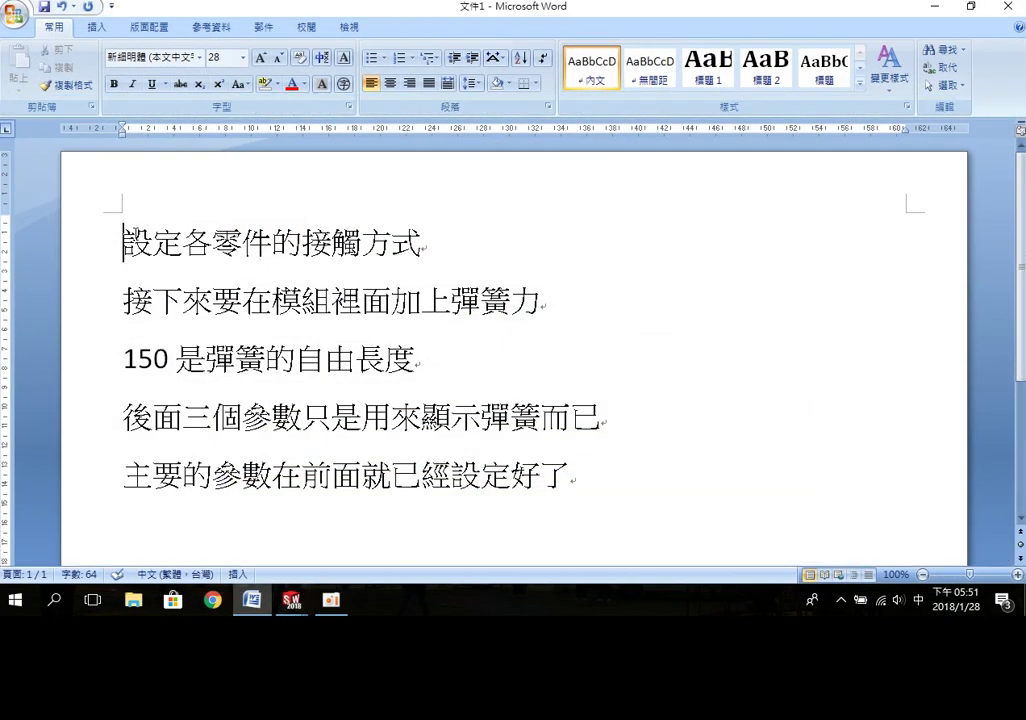
left_click_drag(212, 242, 621, 476)
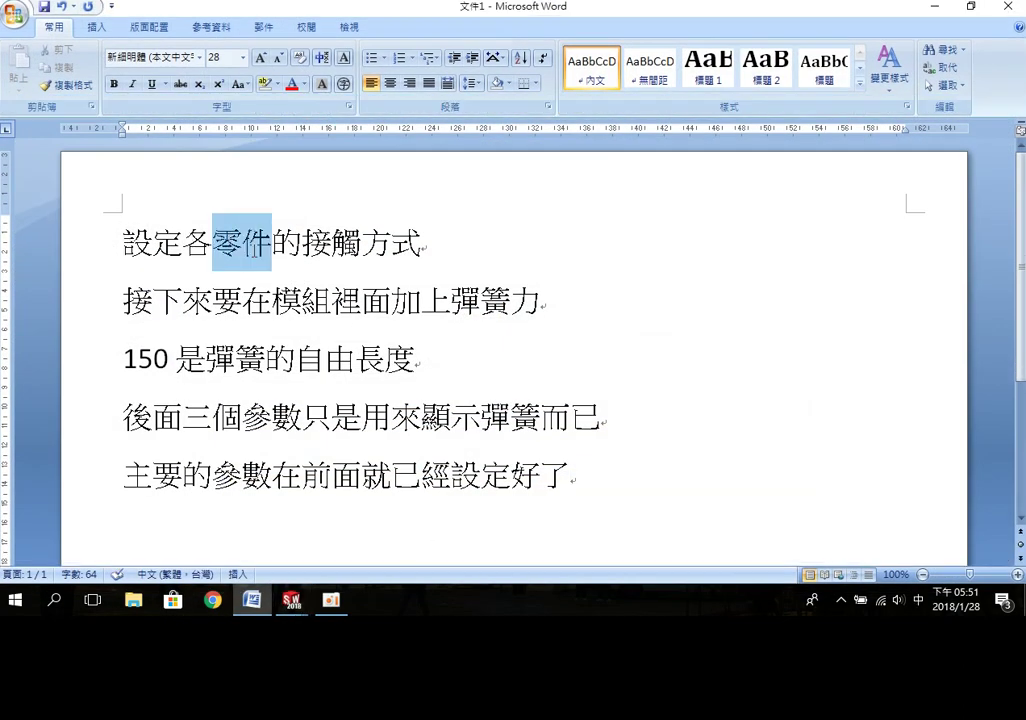
type("在")
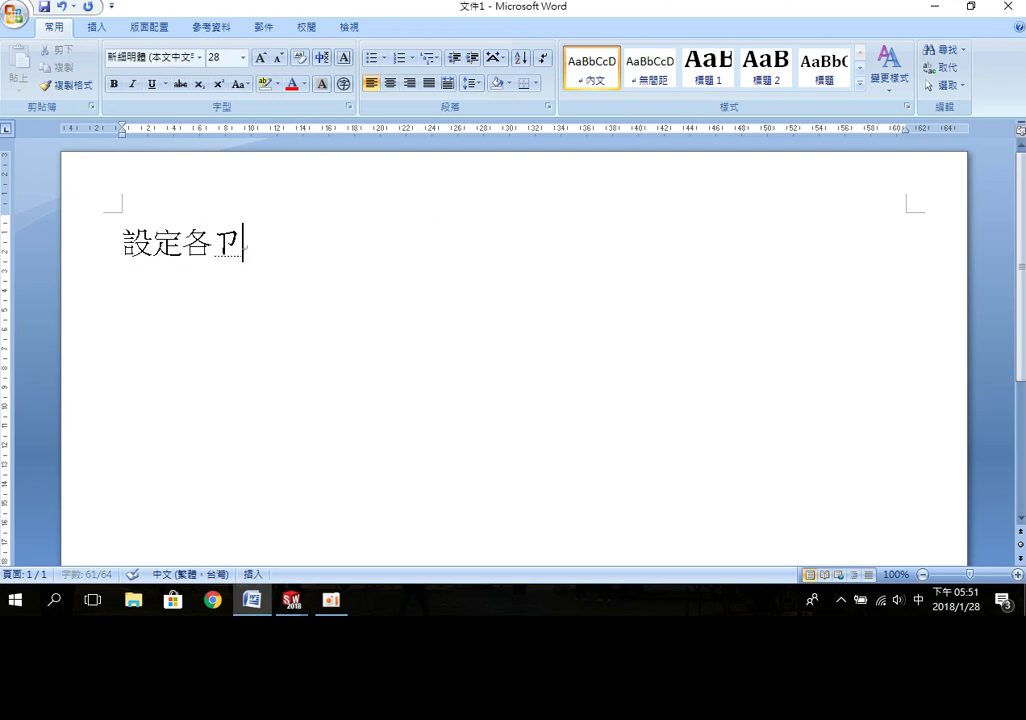
key("shift")
type("movi")
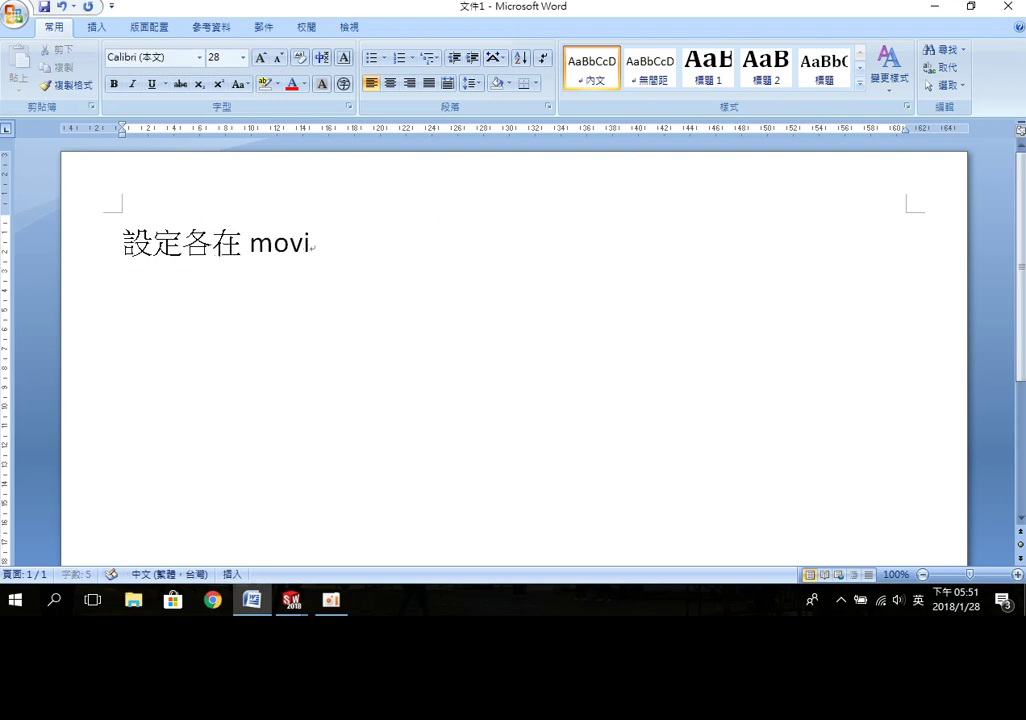
type("ng part")
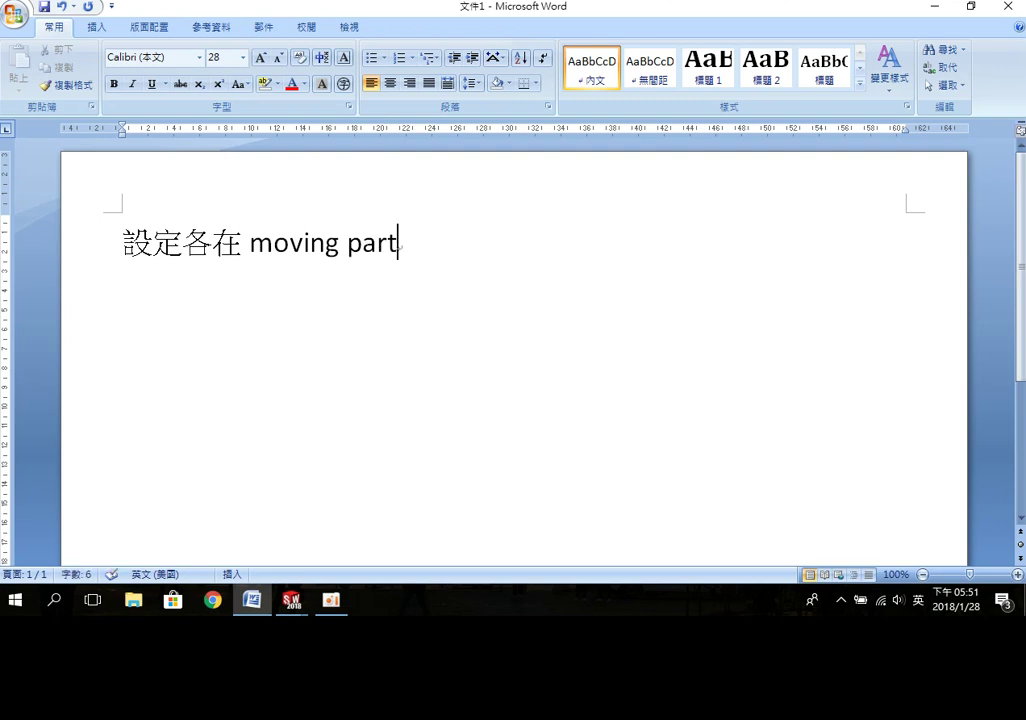
key("shift")
type("上面")
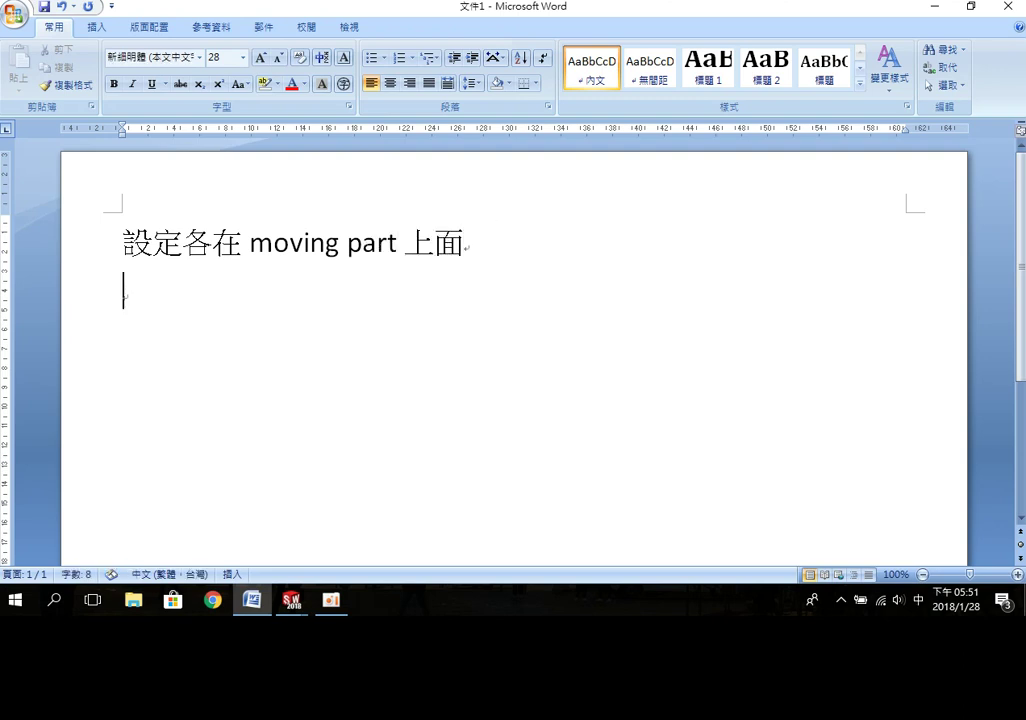
type("0~2")
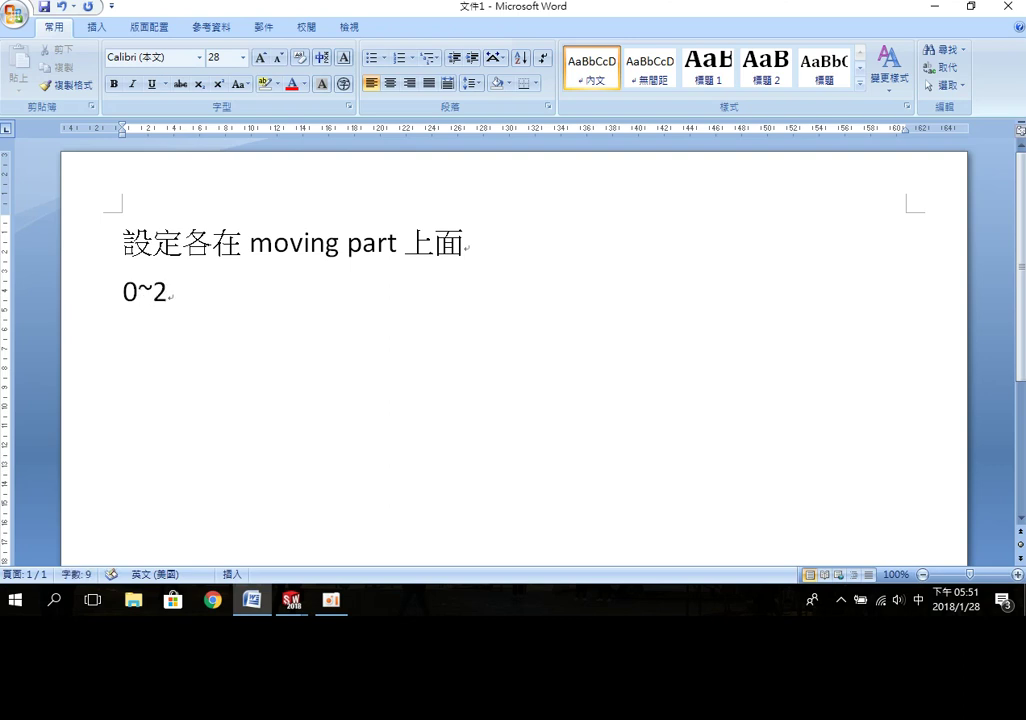
type(" ㄇㄧㄠ秒ㄉㄜ的ㄕ十ㄐㄧㄢ ㄋㄟˋㄨㄑㄧㄢˊㄧˊㄉㄨㄥˋ")
key("Return")
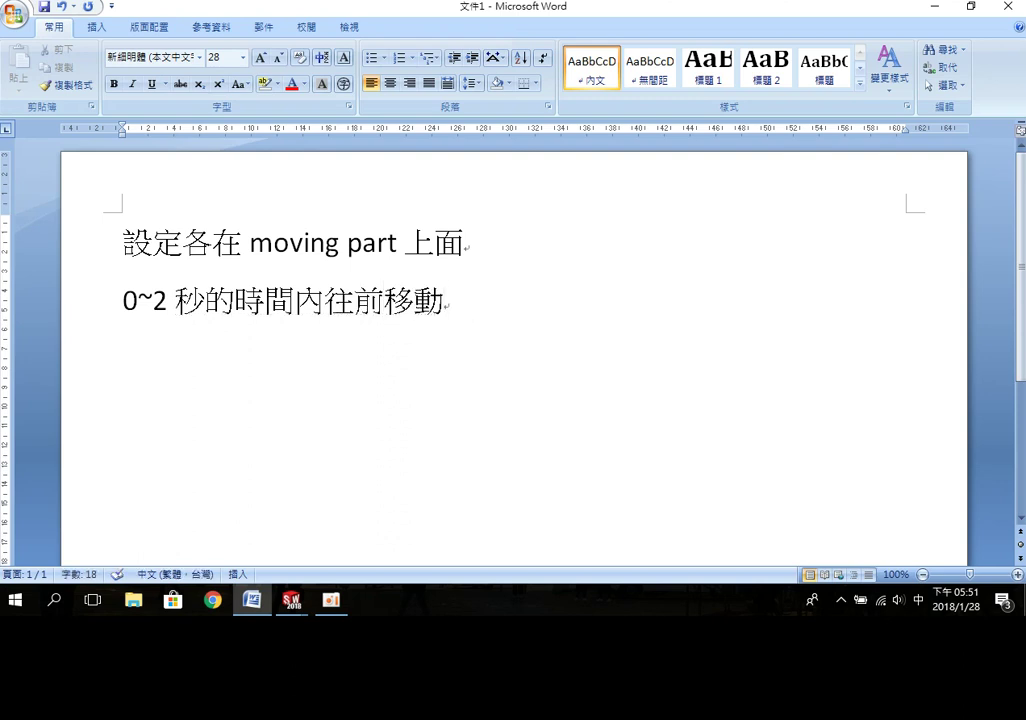
type("1")
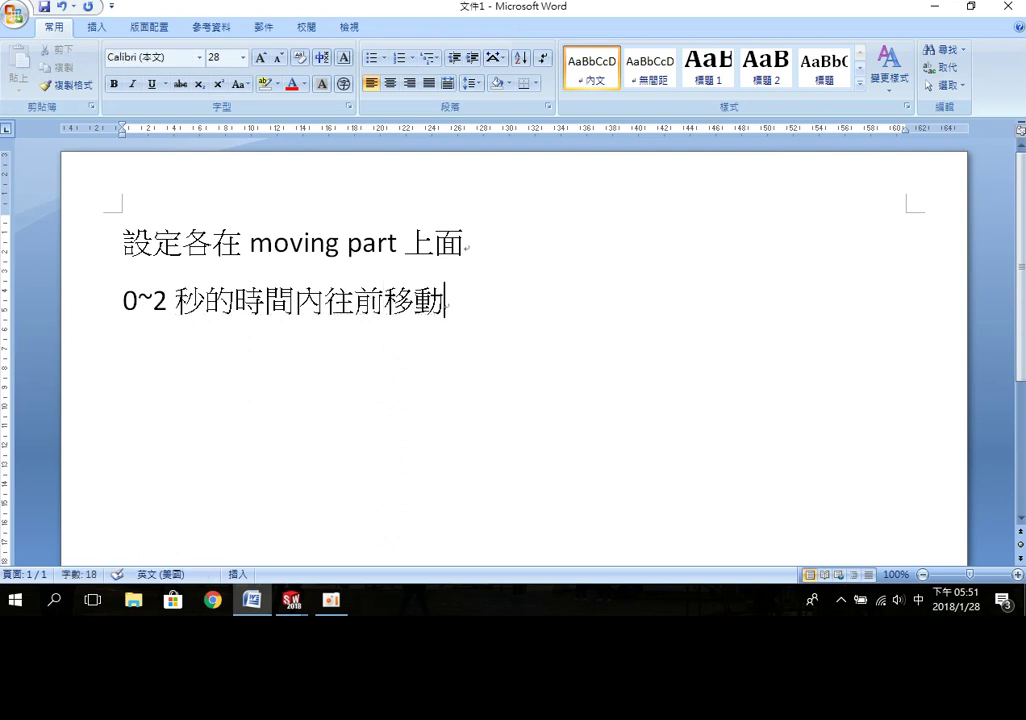
type("ㄉㄜ˙ㄐㄩˋㄌㄧˊ")
key("Return")
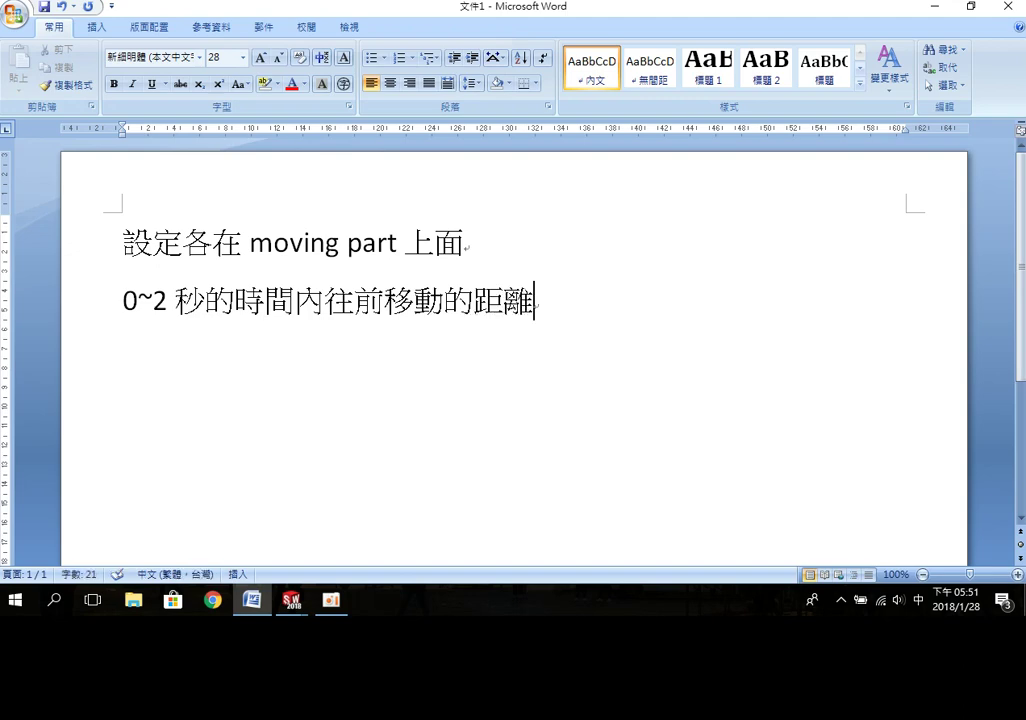
left_click(935, 8)
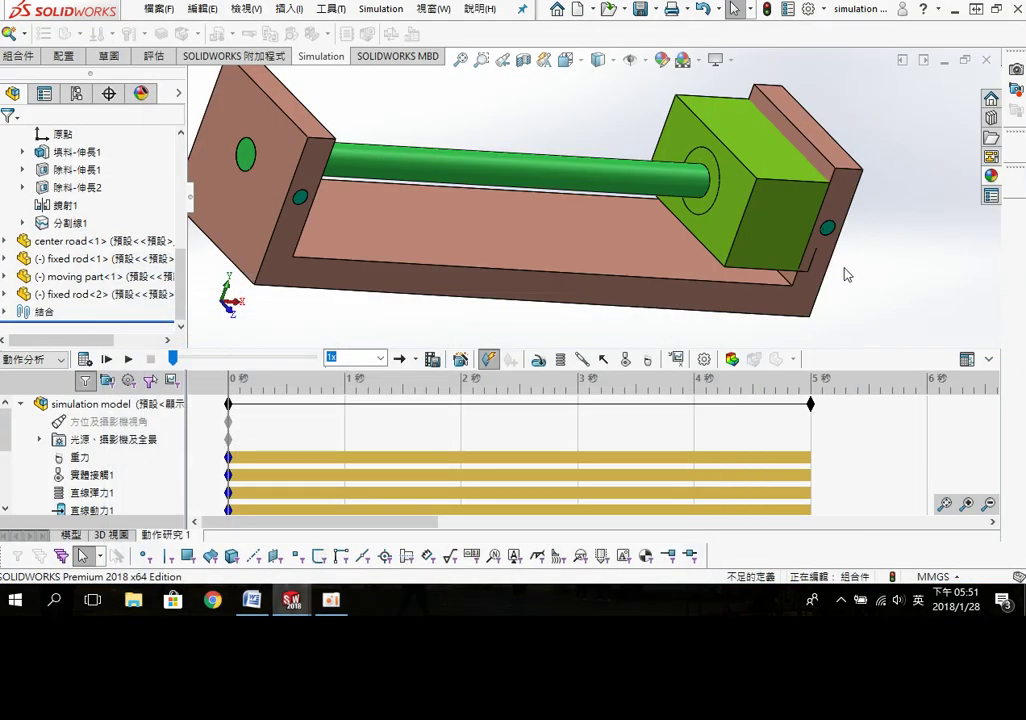
Step: Run the motion calculation, dismiss its message, nudge the moving part left, and return to the model
left_click(88, 360)
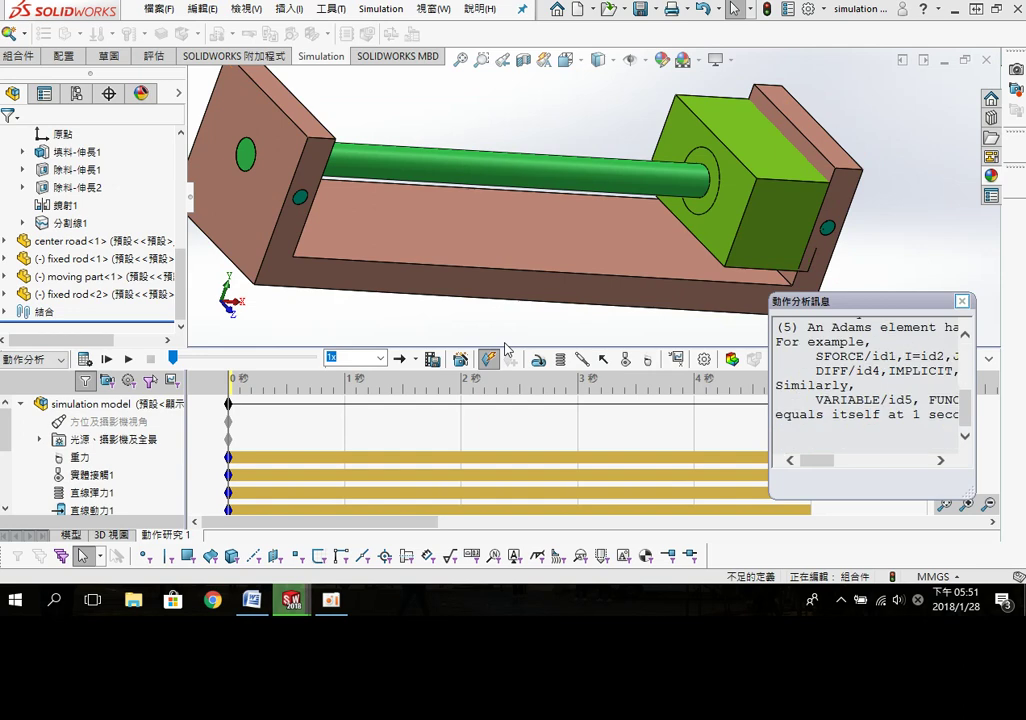
left_click(964, 302)
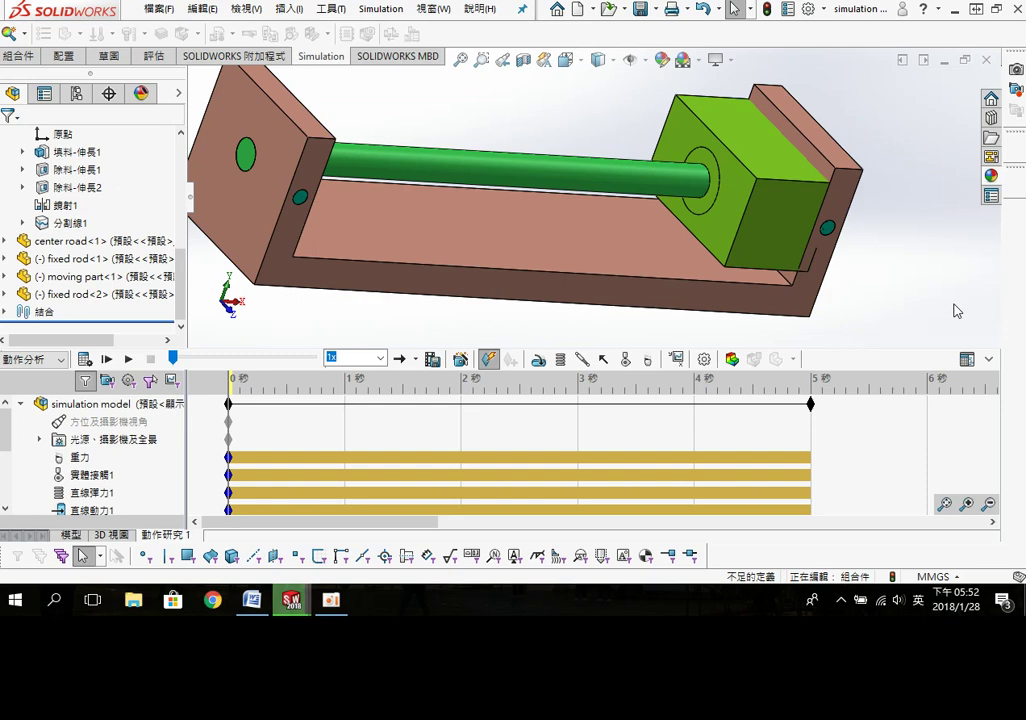
left_click(740, 250)
left_click_drag(714, 260, 686, 263)
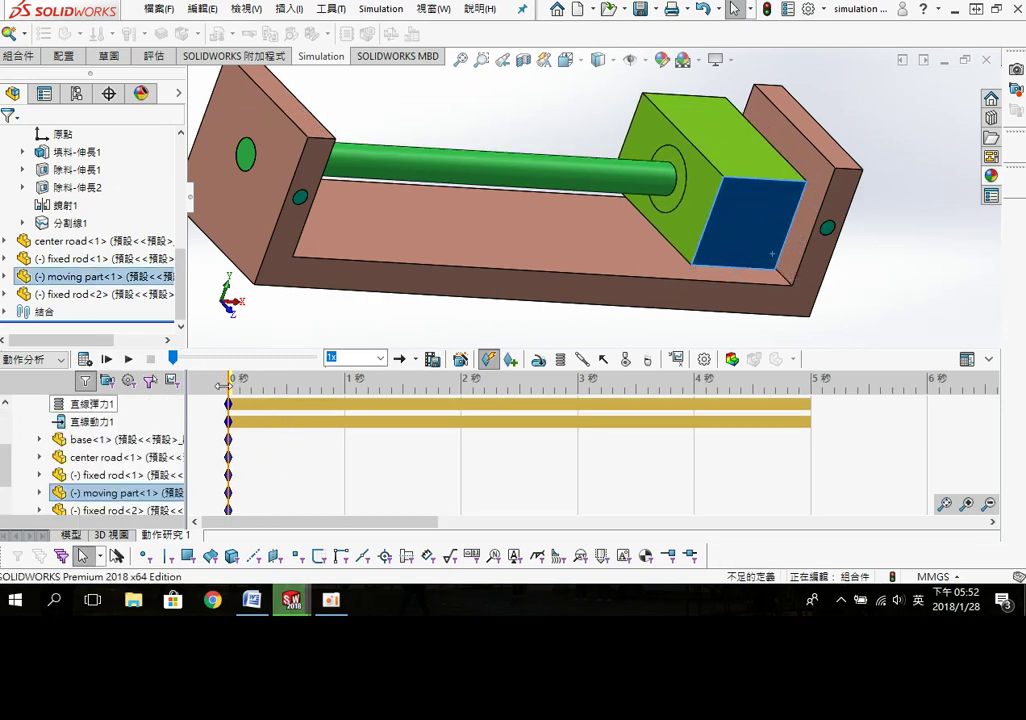
left_click(68, 534)
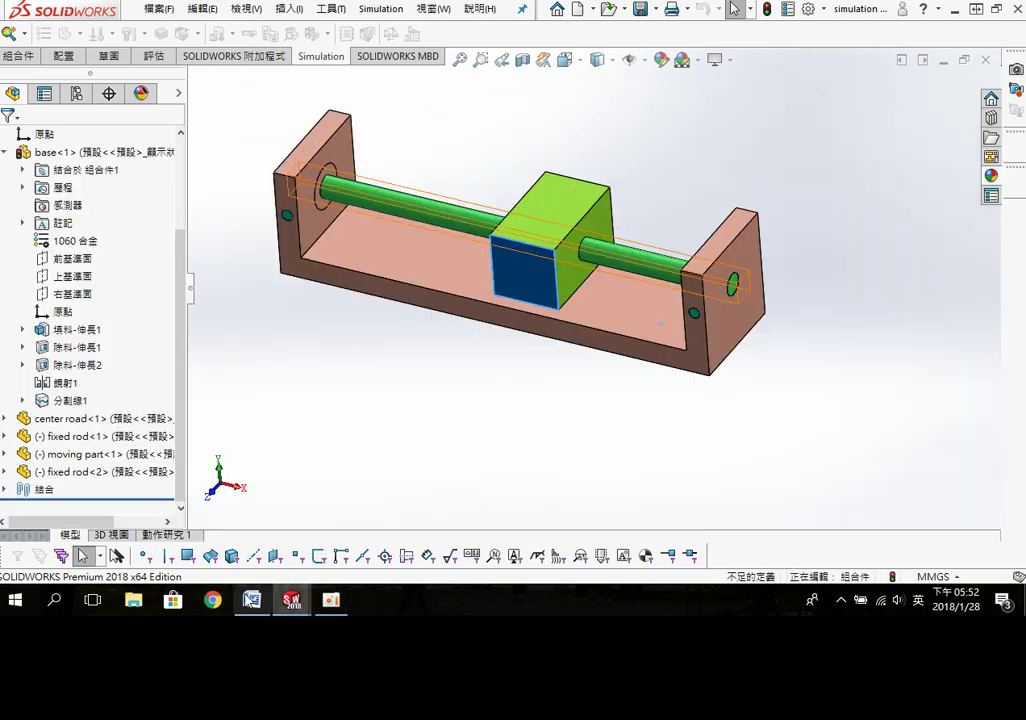
left_click(251, 599)
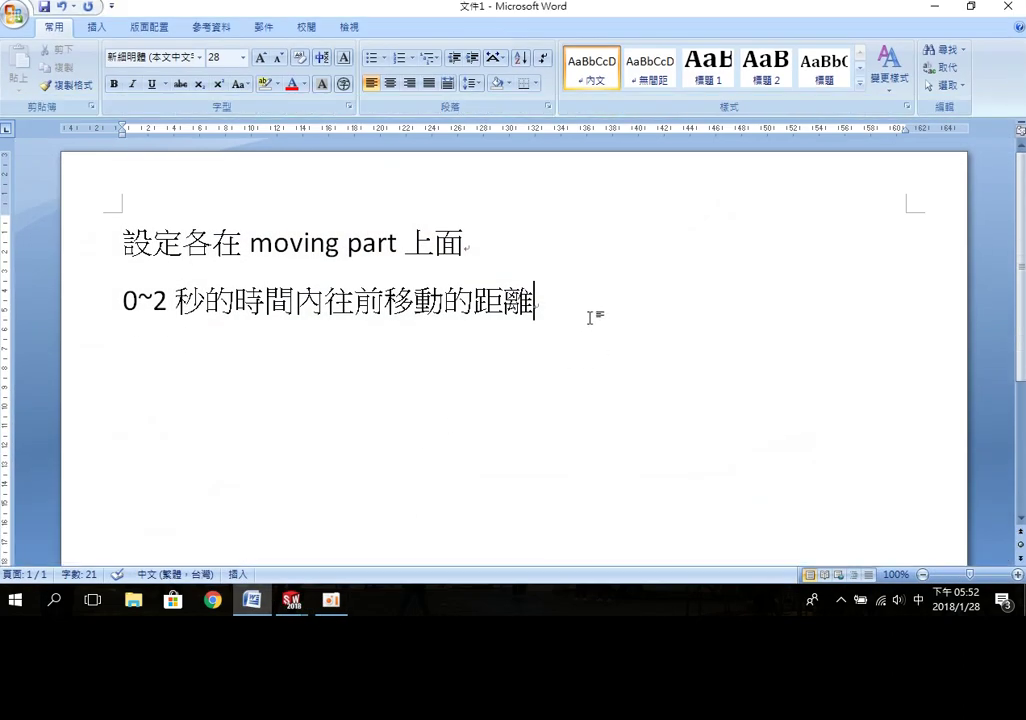
Step: Write 一開始模型有干涉, 所以不能計算 and 回到畫圖模式來修正 on three lines
type("一開始")
type("模型有ㄍㄢ")
type("干涉")
key("Return")
type("所以ㄅ不ㄋ能ㄐㄧㄢ")
key("BackSpace")
type("既ㄙㄨ算")
key("Return")
type("ㄏㄟ")
type("ㄅㄏ回到")
type("ㄏㄨㄚ畫圖摩式ㄌㄞ")
type("來修正")
key("Return")
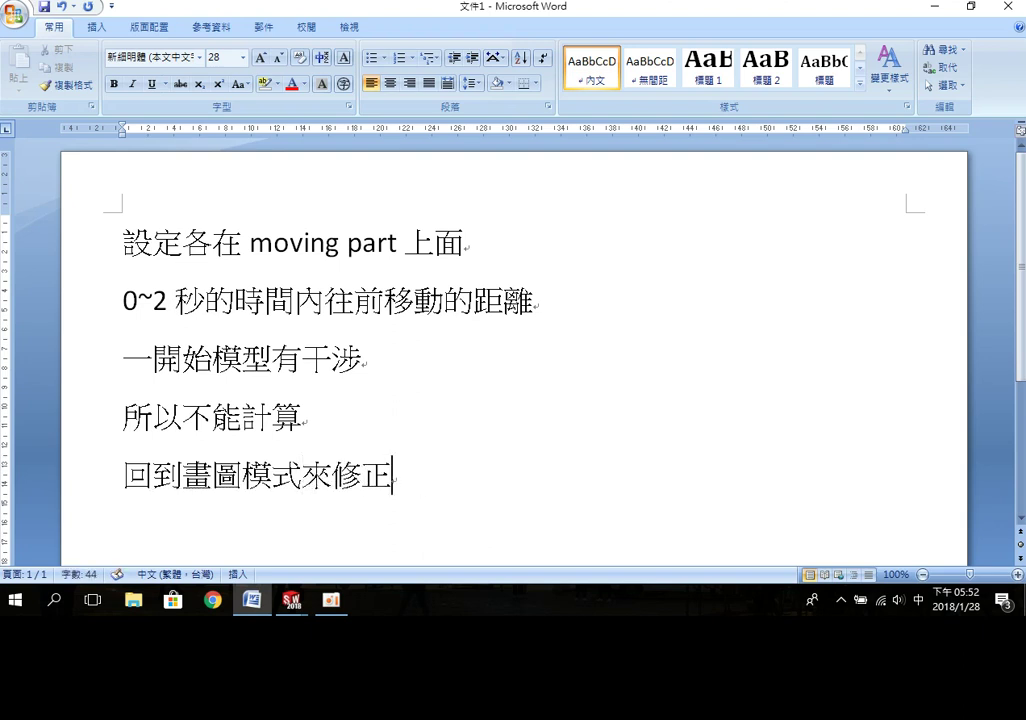
Step: Mate the moving block's blue end face coincident with the base end plate face
left_click(933, 6)
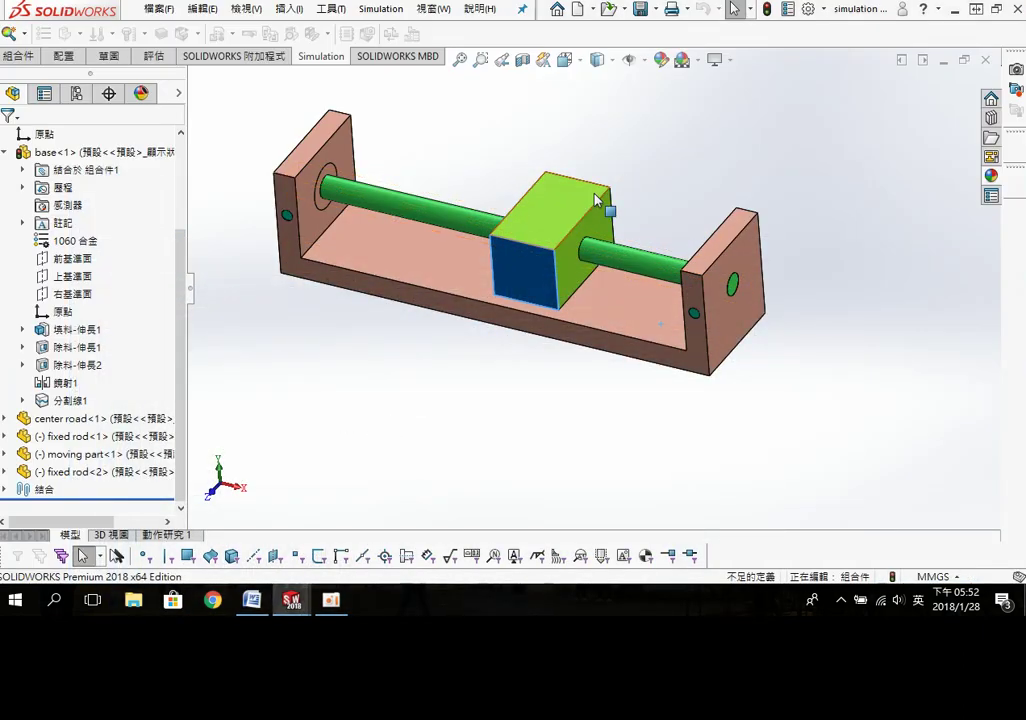
left_click(403, 385)
left_click(485, 396)
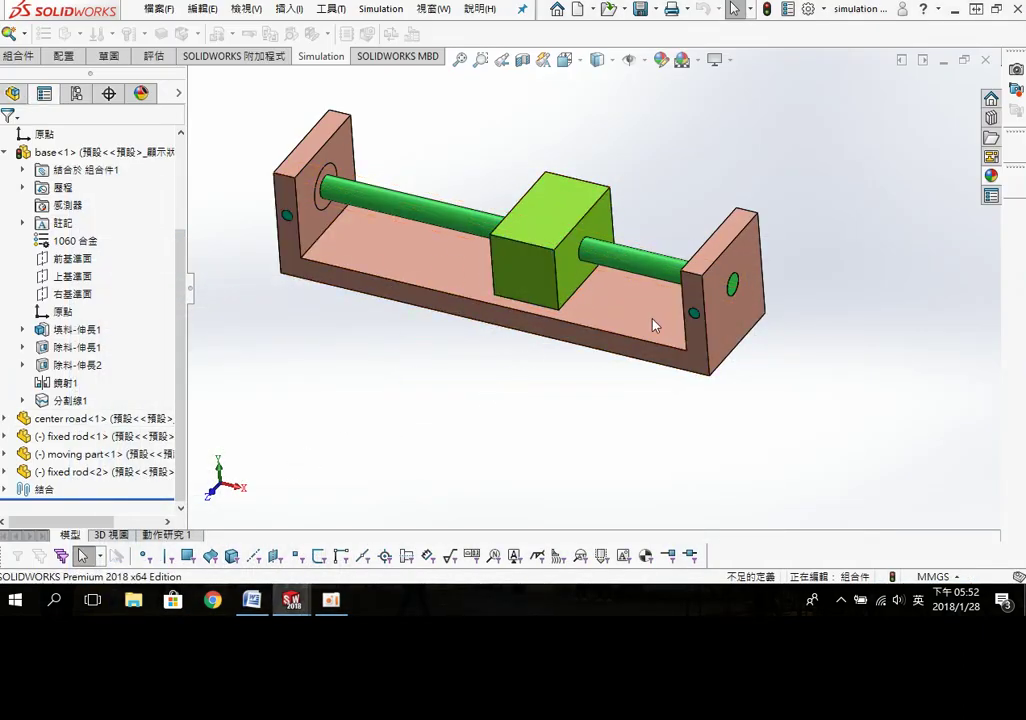
middle_click_drag(637, 333, 714, 339)
left_click(714, 339)
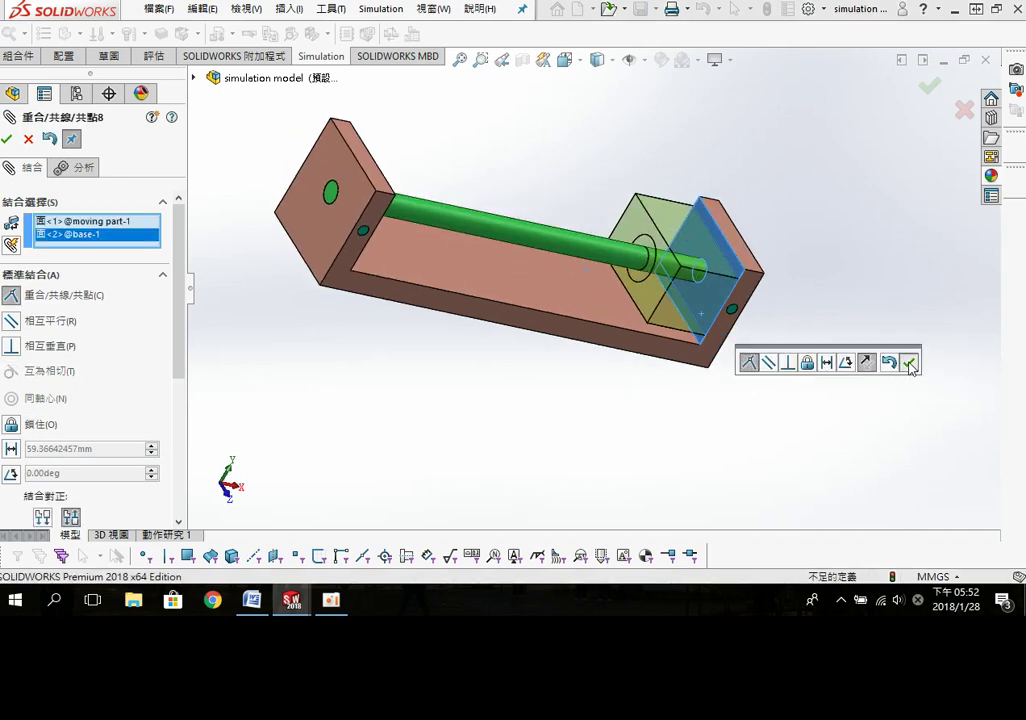
left_click(908, 360)
Step: In the motion study, accept updating the moving part's starting position
left_click(163, 536)
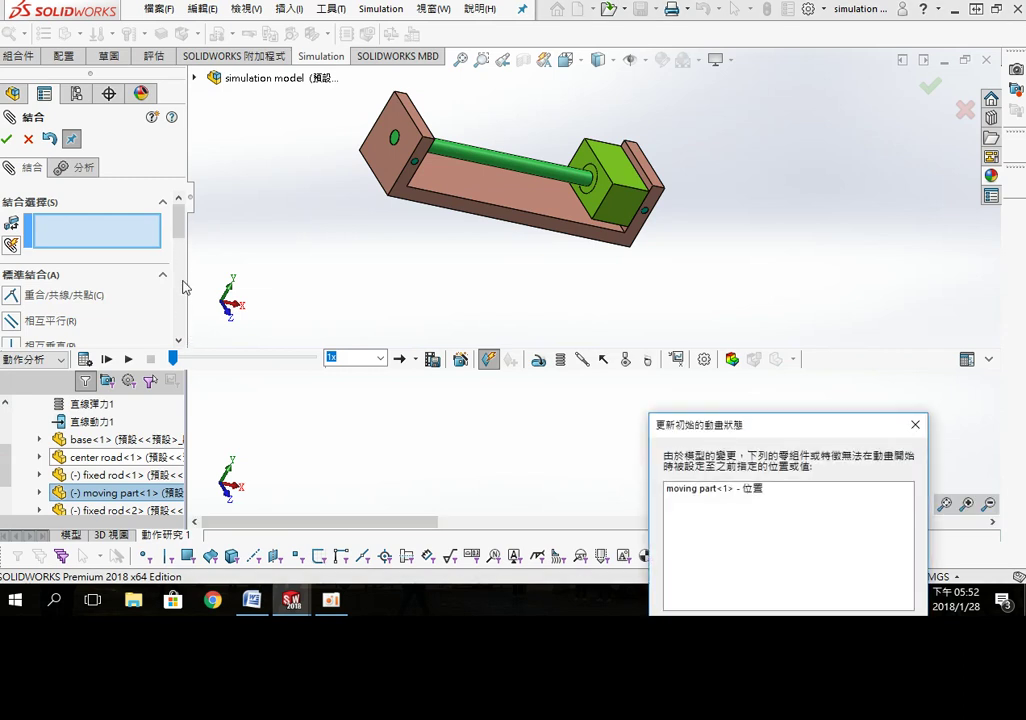
left_click_drag(861, 426, 829, 339)
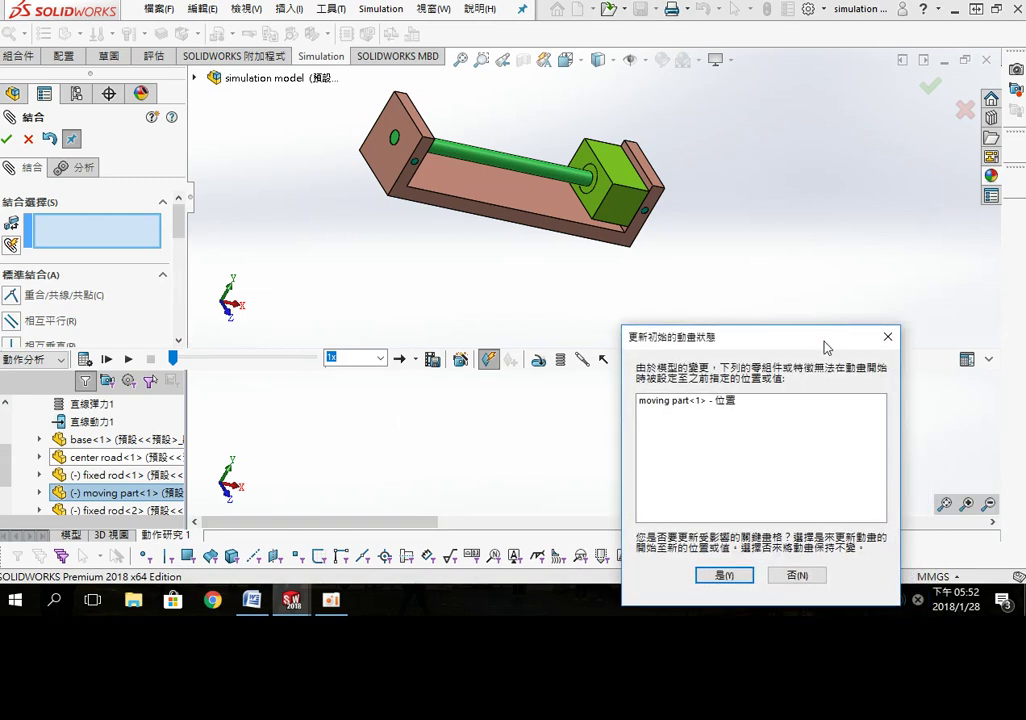
left_click(724, 575)
Step: Expand the motion study's mates folder and inspect coincident mate 重合/共線/共點8
scroll(12, 449, "down", 3)
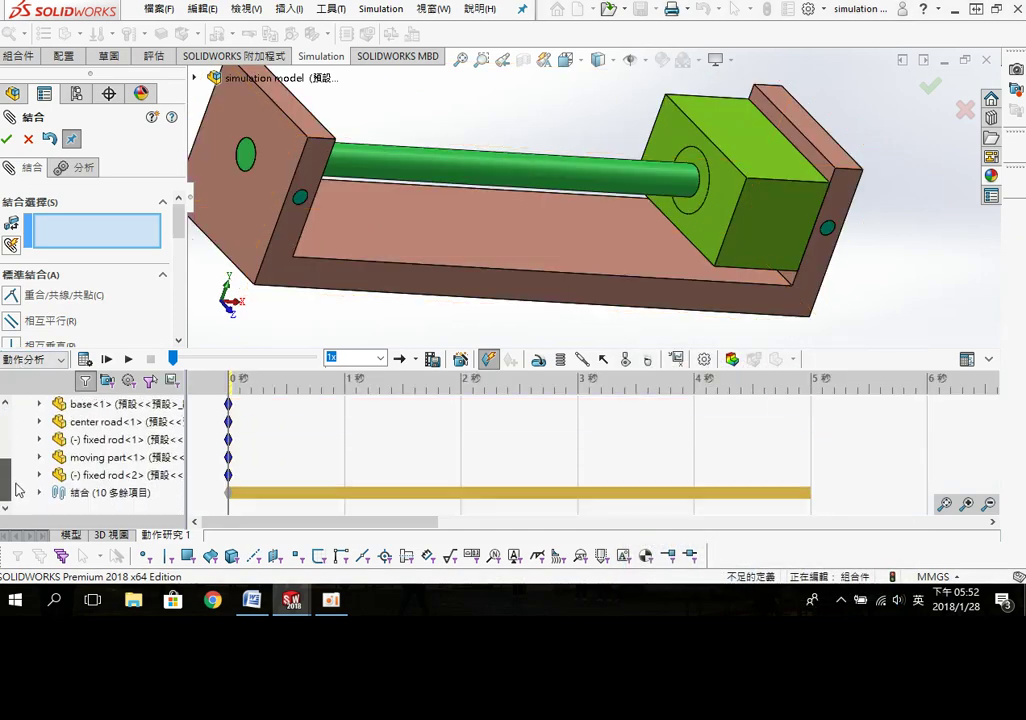
left_click(41, 494)
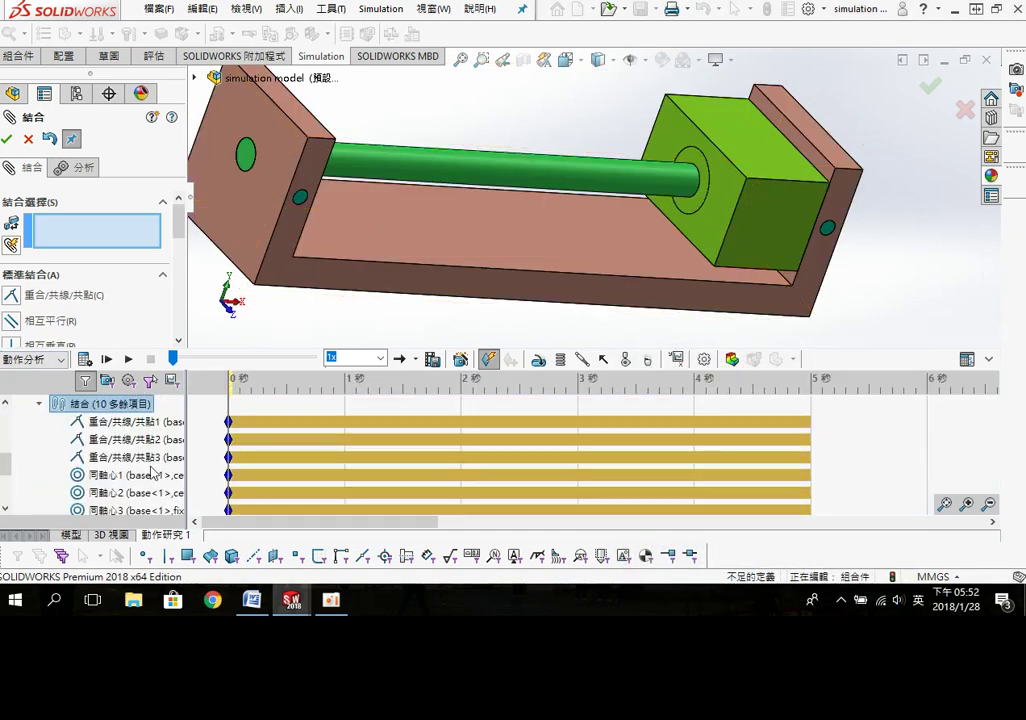
left_click_drag(8, 470, 10, 500)
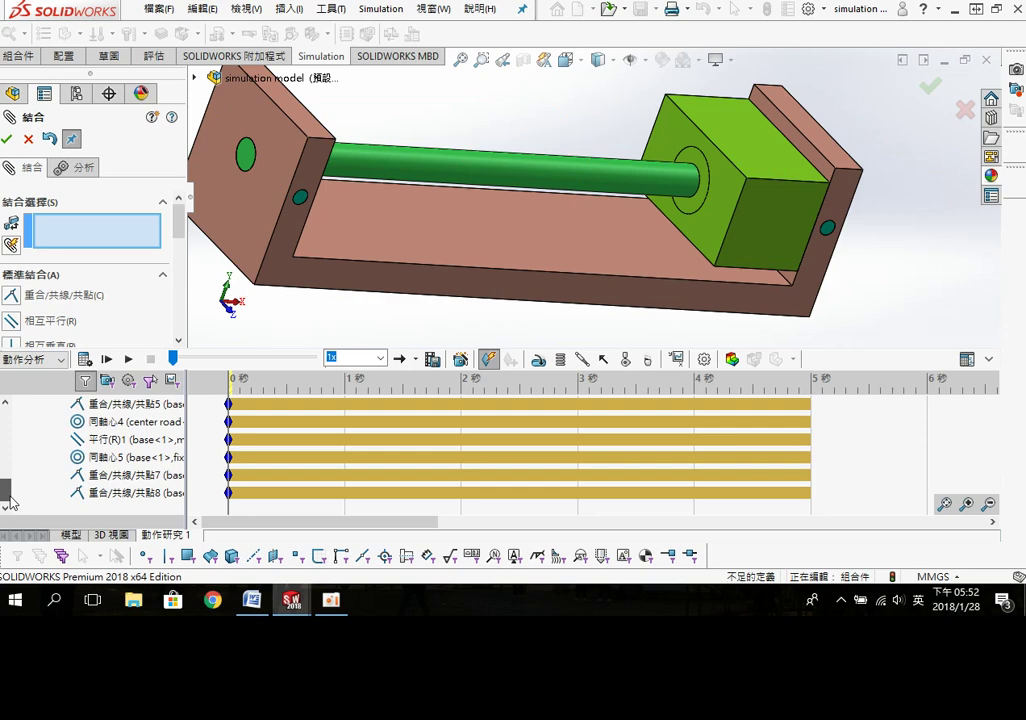
right_click(115, 499)
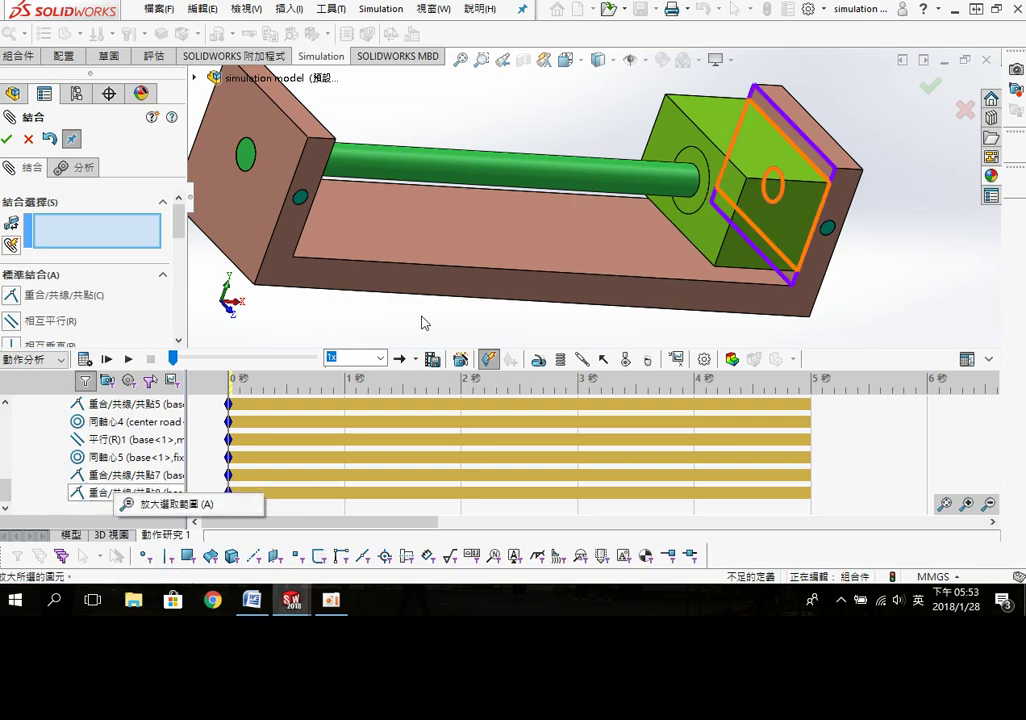
right_click(176, 500)
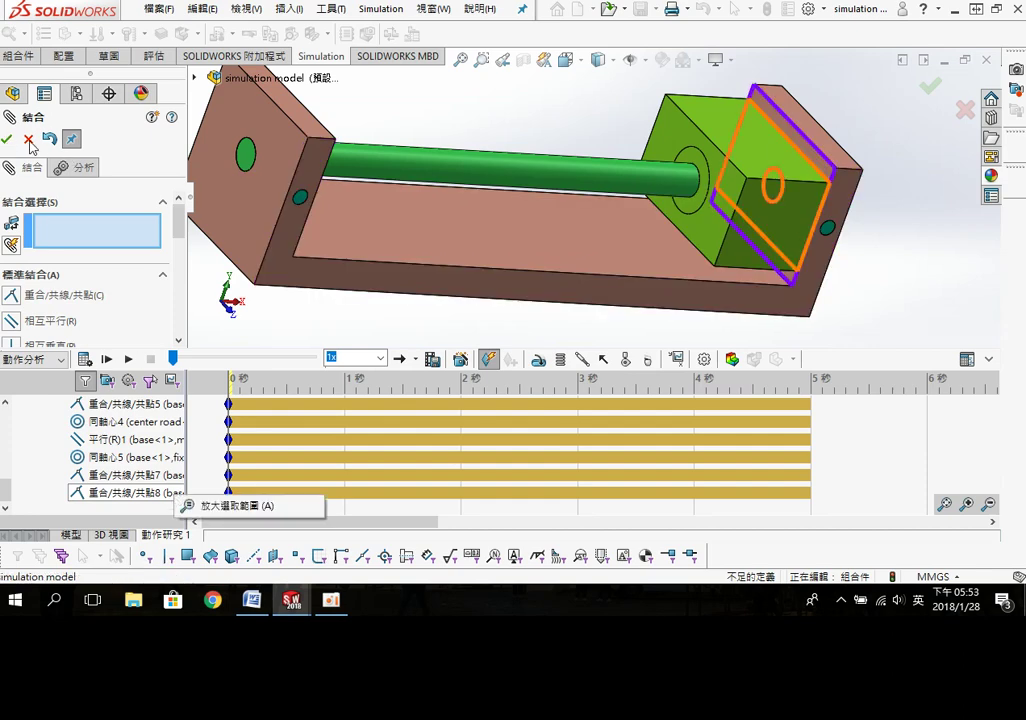
key("Escape")
key("Escape")
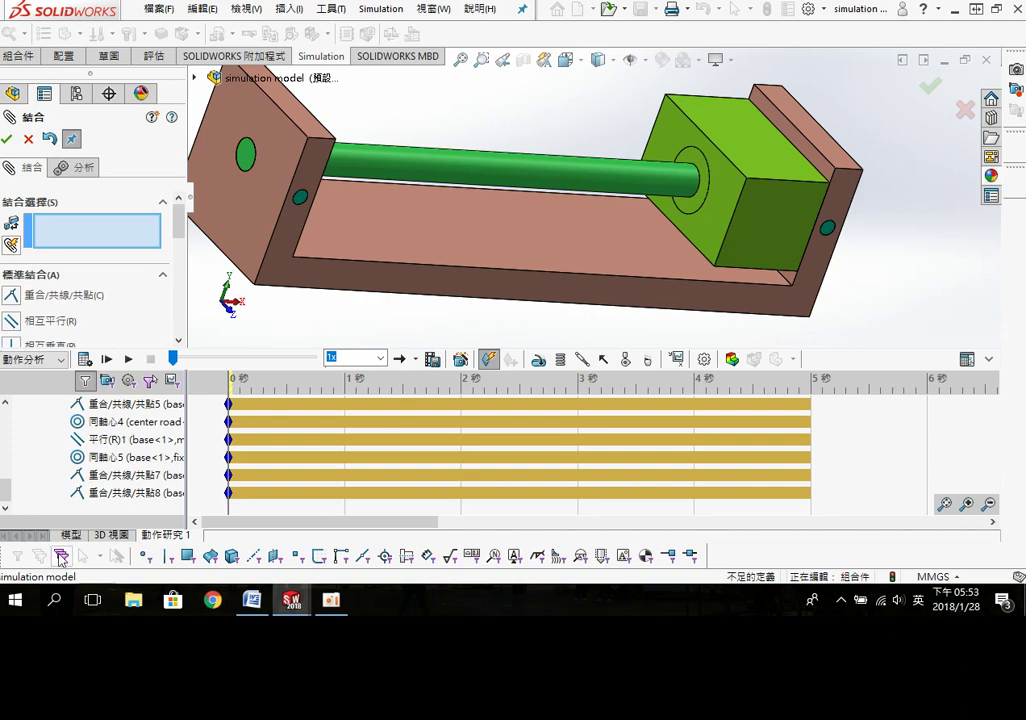
Step: Suppress coincident mate 重合/共線/共點8 from the model's FeatureManager tree
left_click(66, 535)
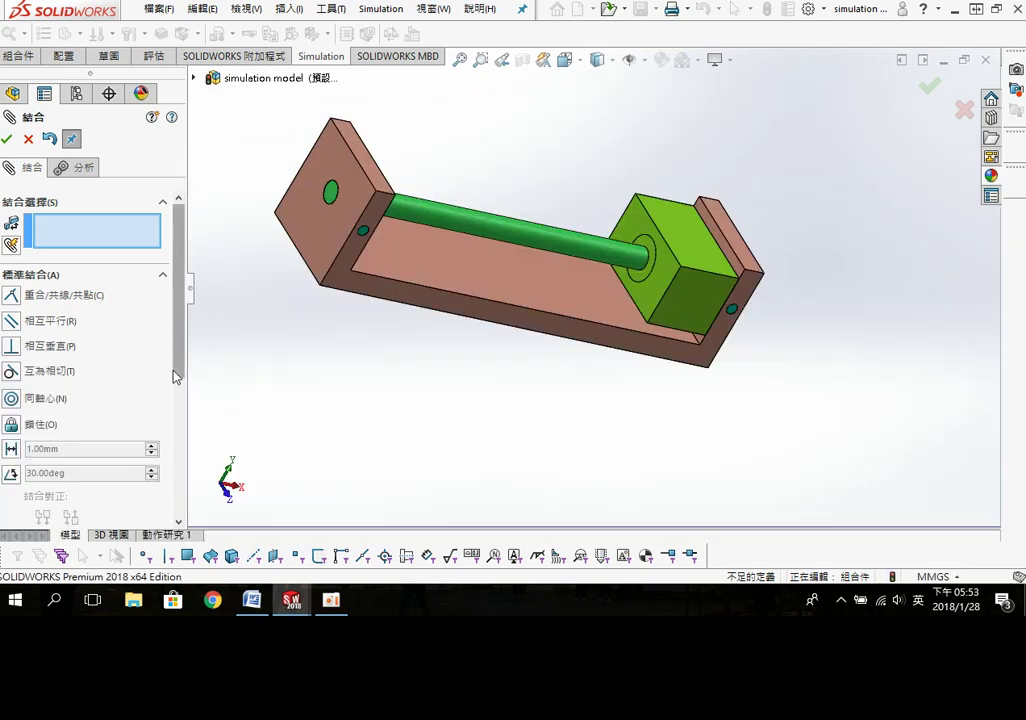
key("Escape")
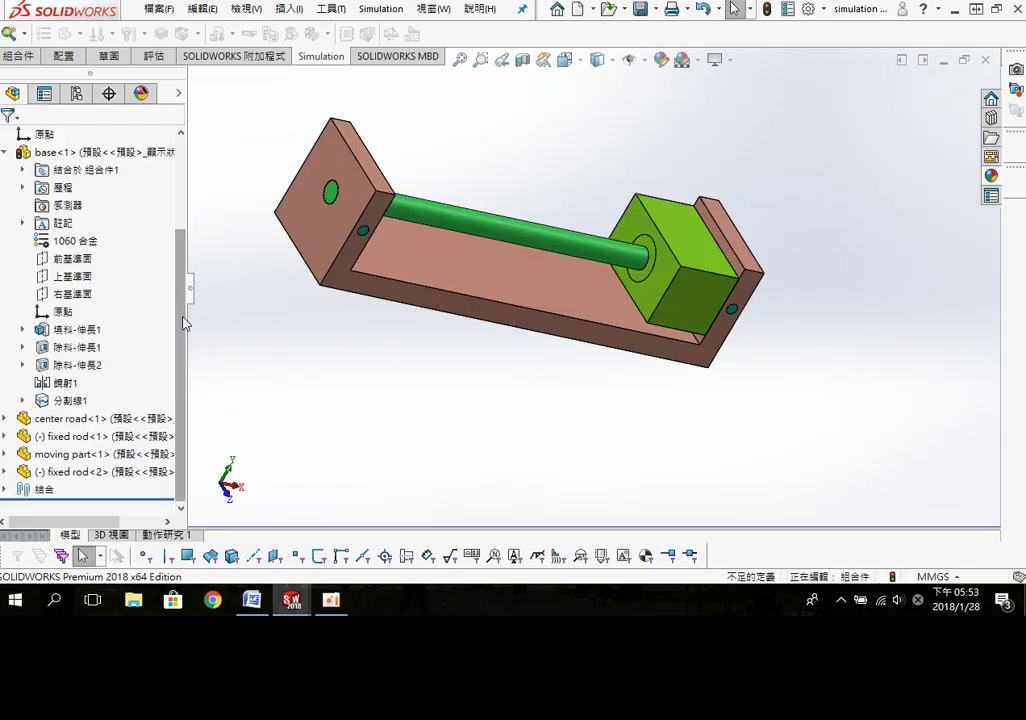
scroll(105, 395, "down", 4)
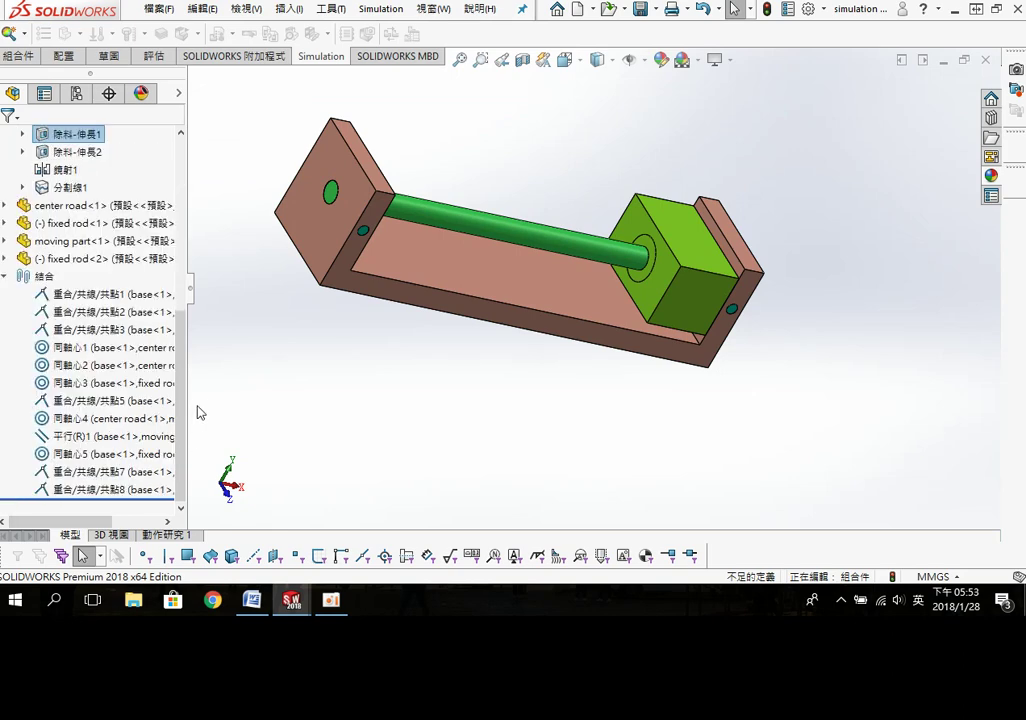
right_click(108, 500)
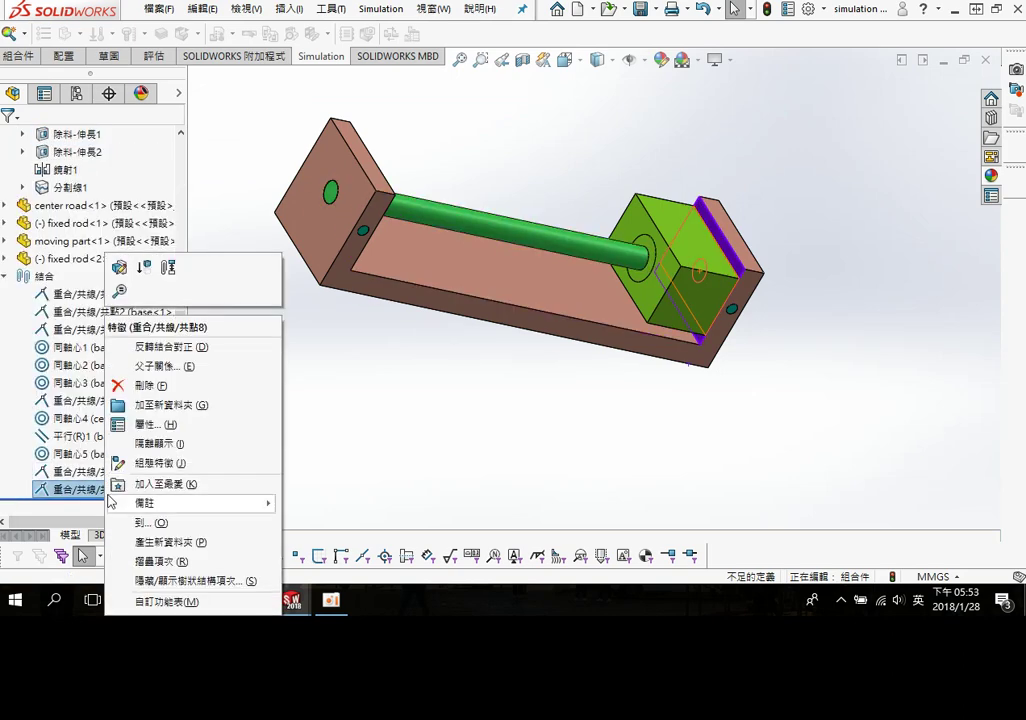
left_click(137, 270)
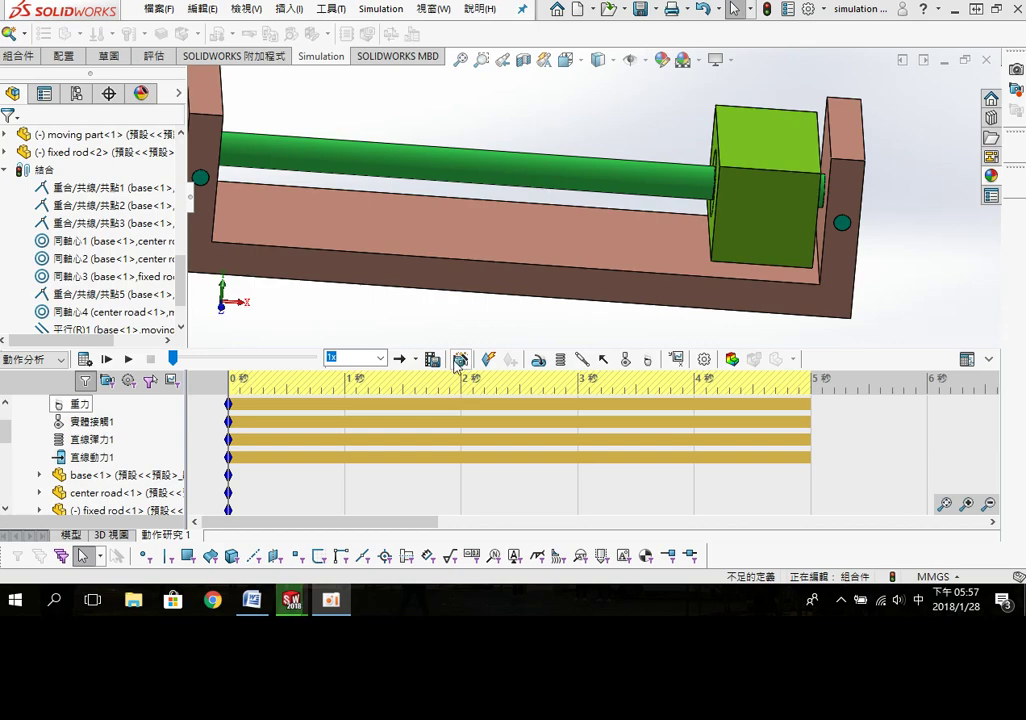
Step: Replace the five Word note lines with the single line 開始計算
left_click(253, 600)
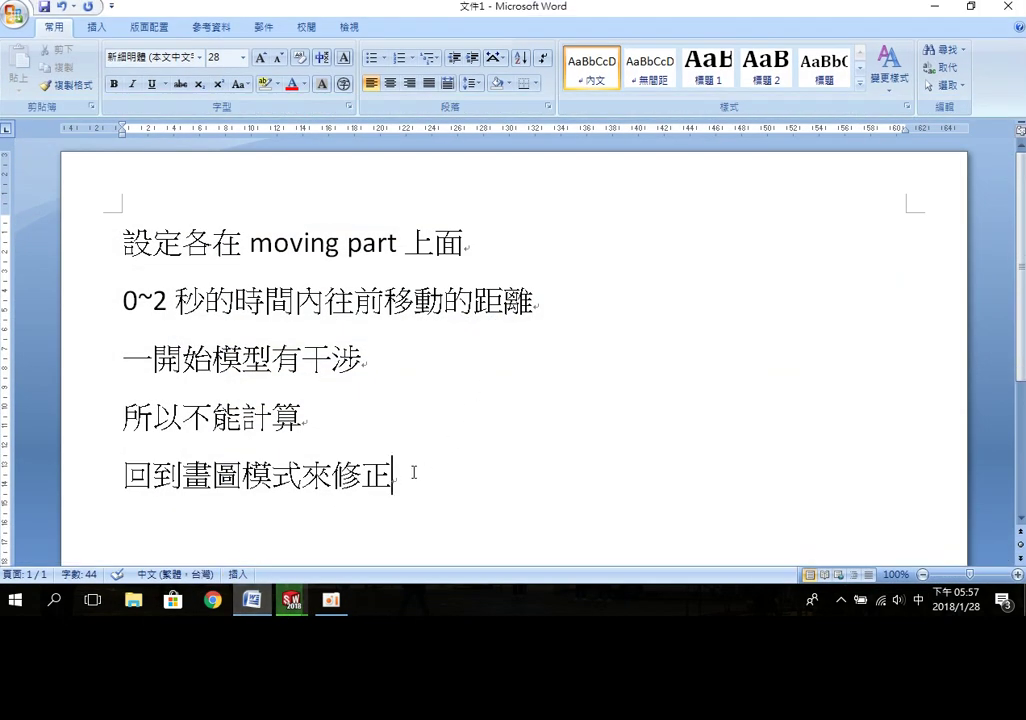
left_click_drag(120, 240, 431, 481)
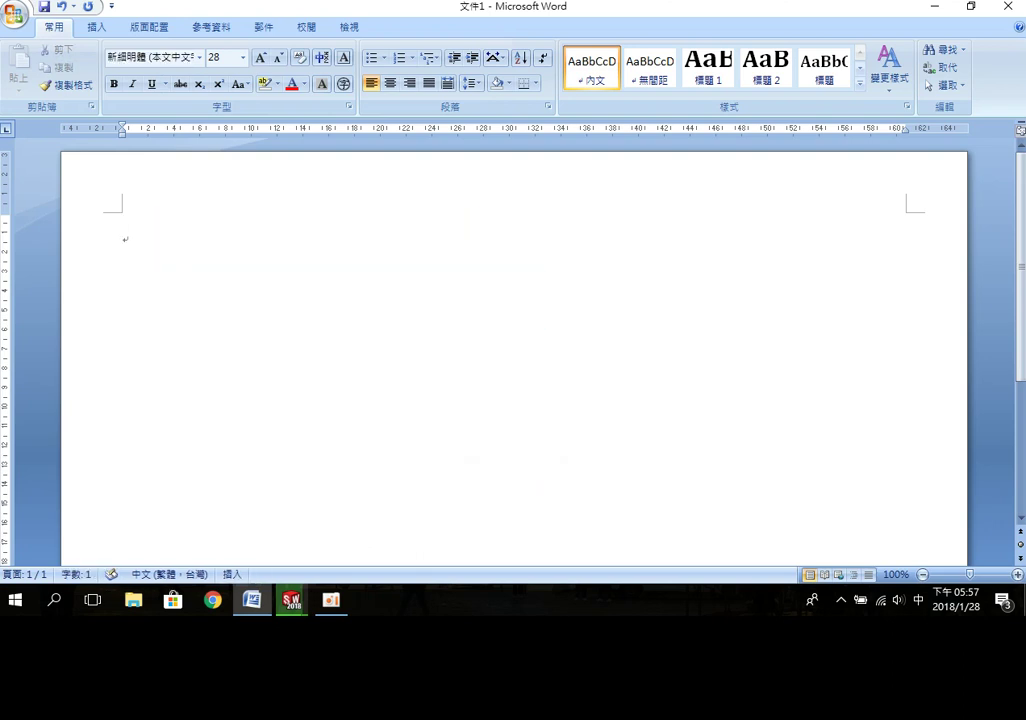
type("開始計")
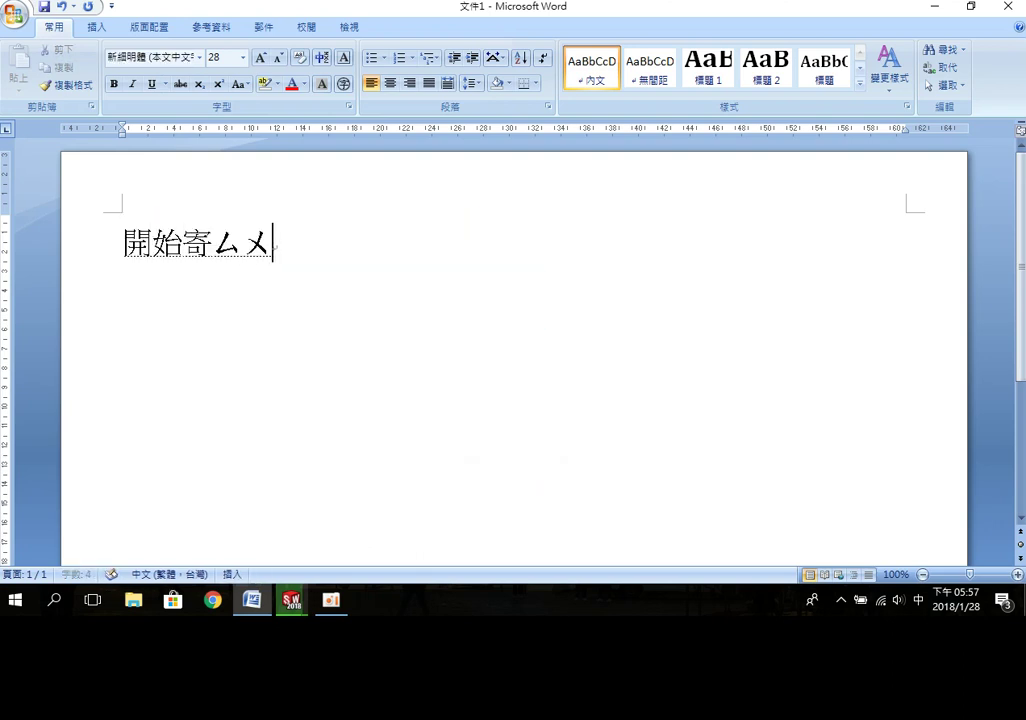
type("算")
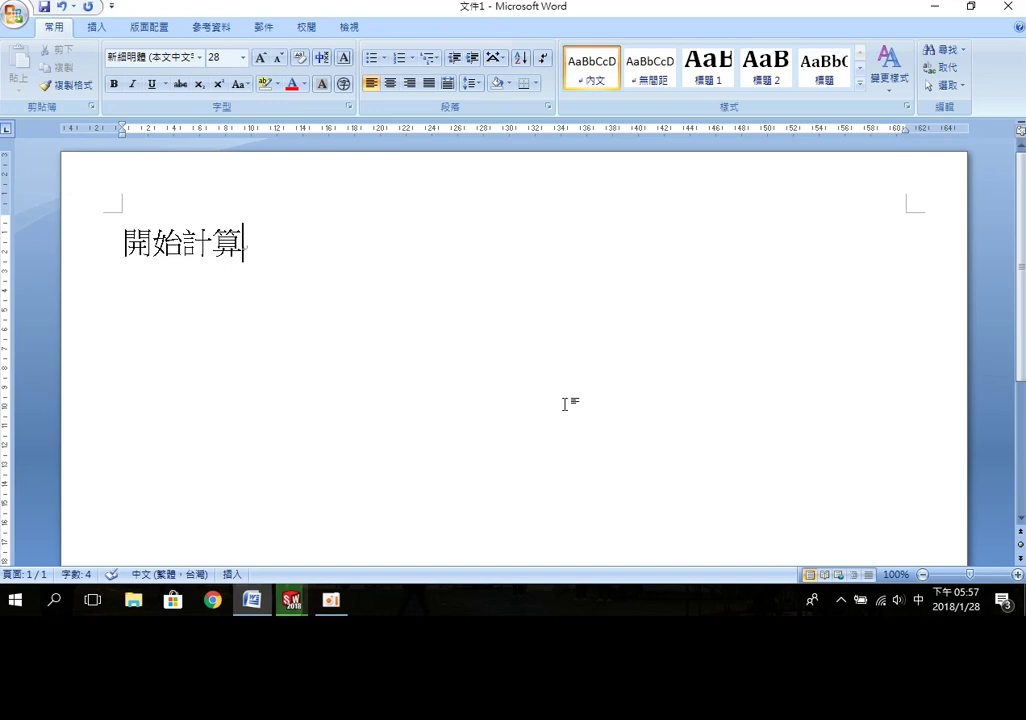
left_click(934, 8)
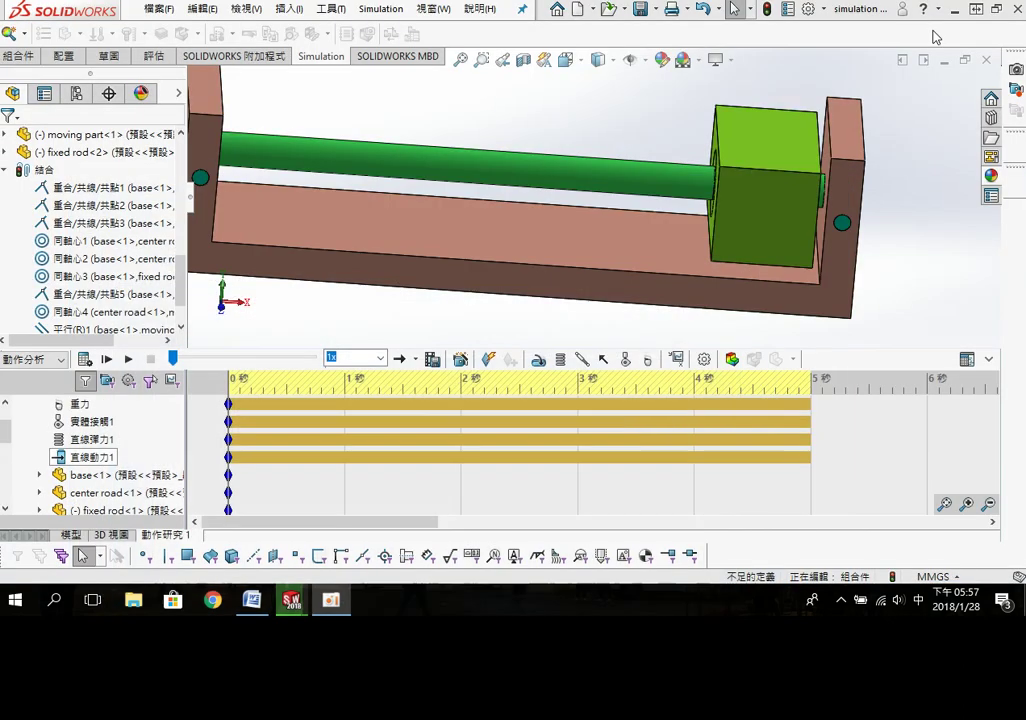
Step: Calculate the 5-second motion study, then switch back to the Word notes
left_click(85, 358)
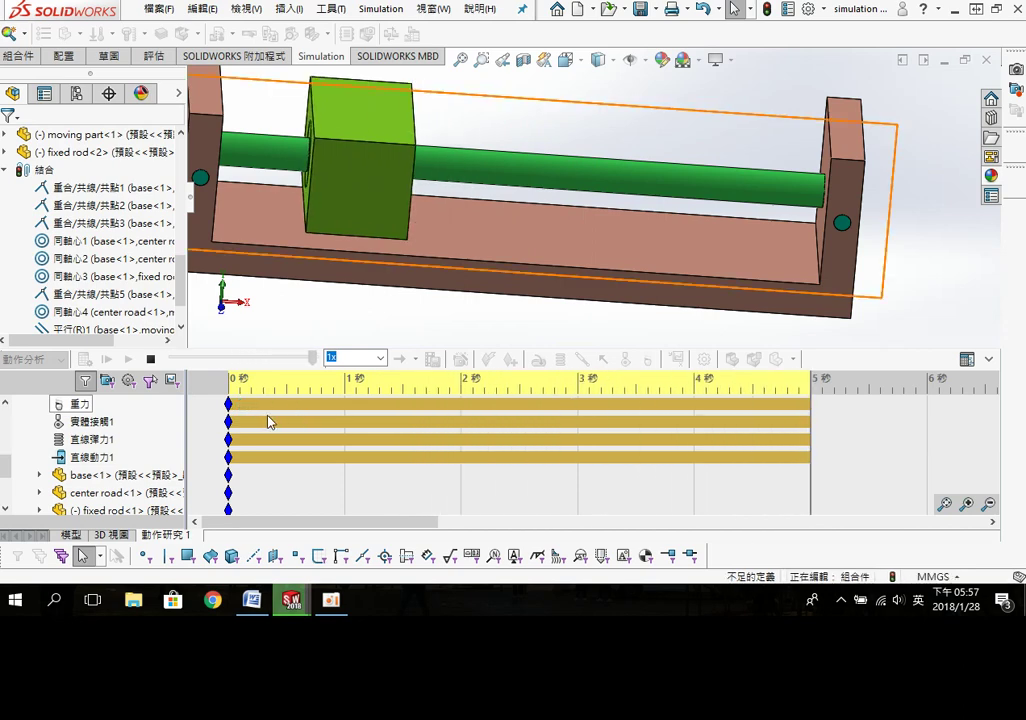
left_click(251, 599)
Step: Add a note line below 開始計算 saying the moving parts stay stuck in place
key("Return")
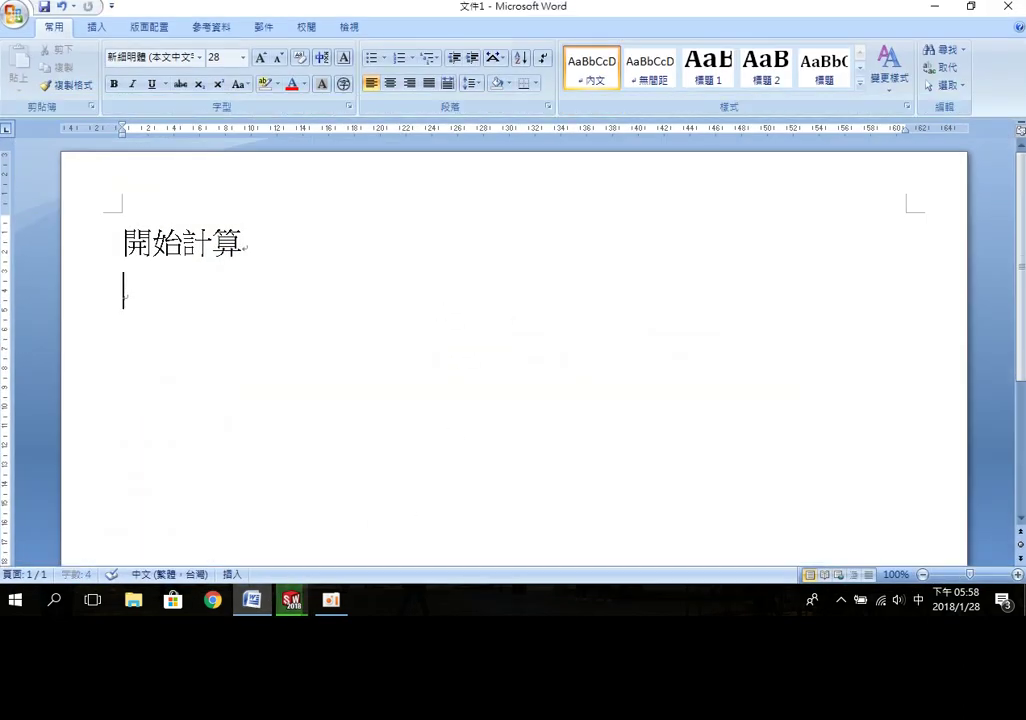
type("發現")
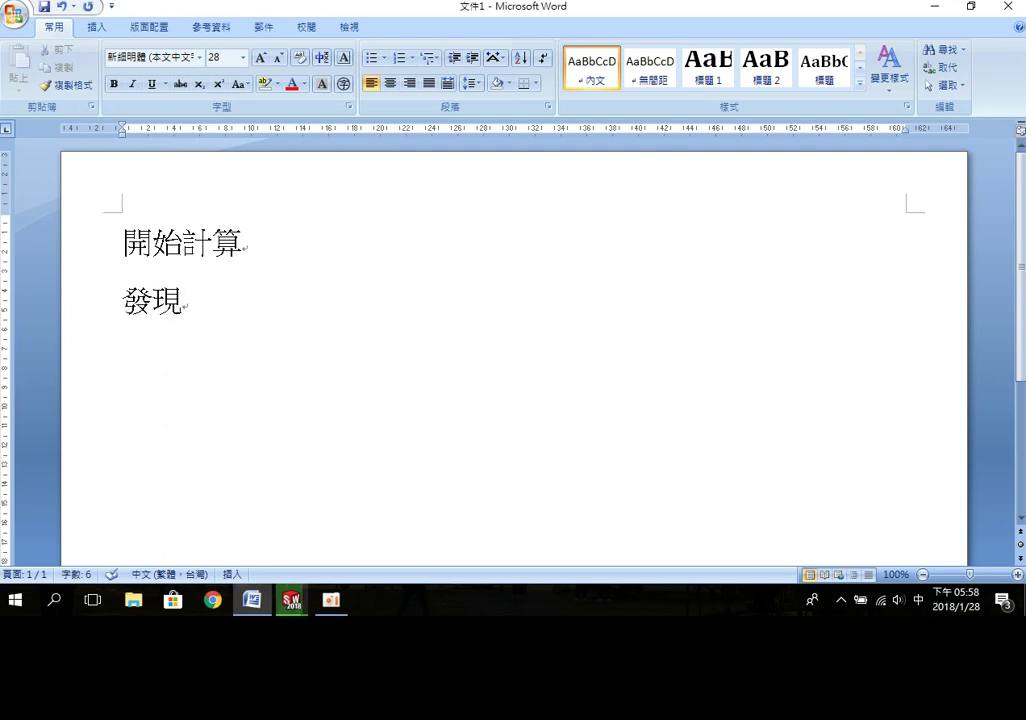
type("方塊")
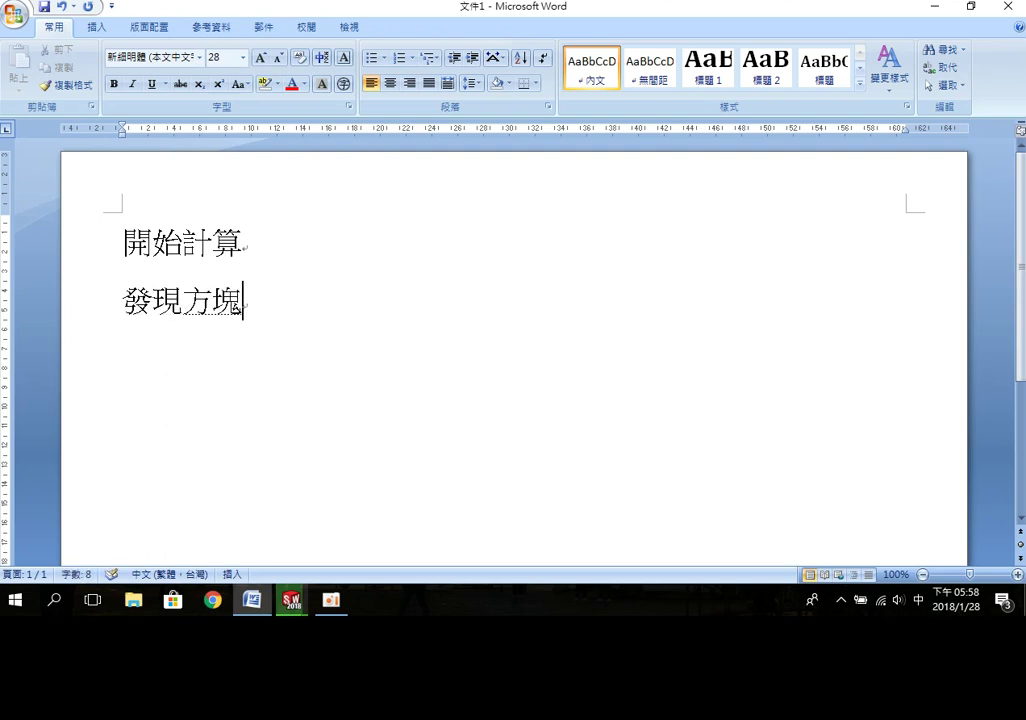
key("BackSpace")
key("BackSpace")
type("ㄩ")
key("BackSpace")
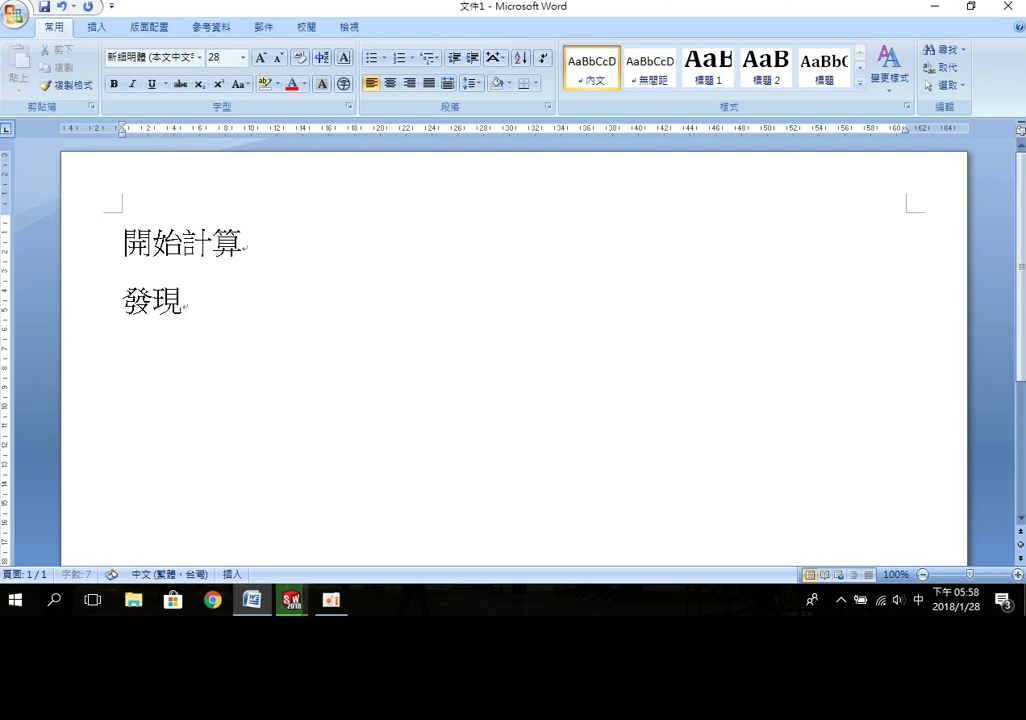
key("shift")
type(" moving par")
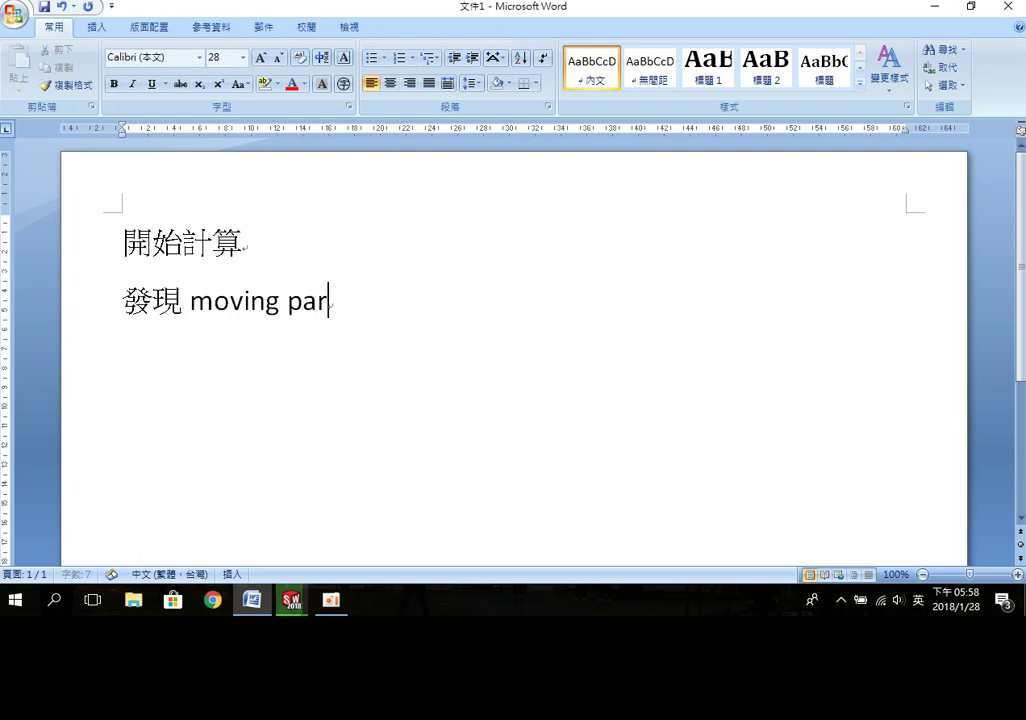
type(" 在ㄋㄚㄅㄧㄢ")
key("space")
type("ㄉㄧㄓㄨㄅㄨˋㄉㄨㄥˋ")
key("Return")
Step: Add notes saying the force must cut off at 2 秒 so the moving parts bounce back
type("ㄨㄛˇㄇㄣ˙")
type("把動力在")
type(" 2")
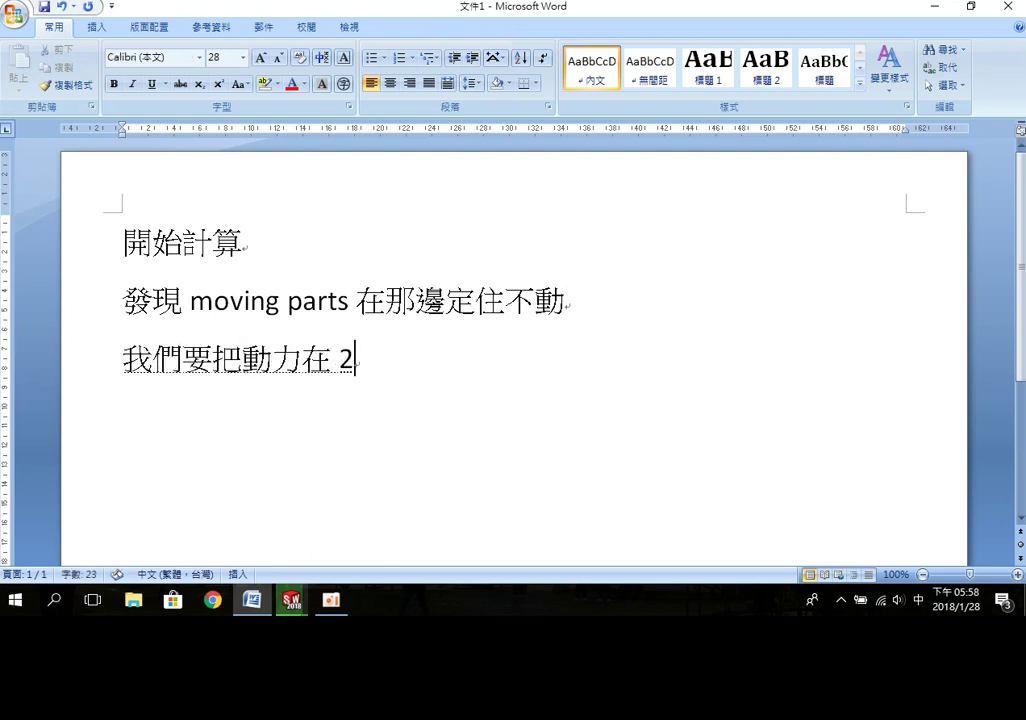
type("au")
key("BackSpace")
key("BackSpace")
key("BackSpace")
type("aul32k7g6c.4ej0 2ul4")
key("Return")
key("Return")
type("5k4u;4")
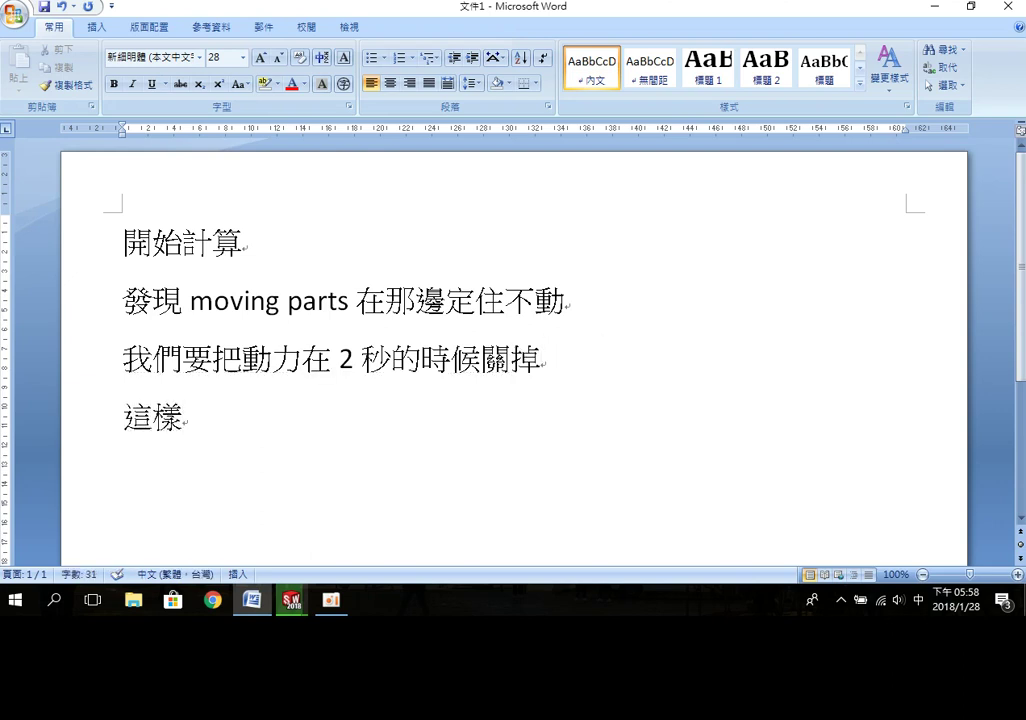
key("shift")
type("moving parts")
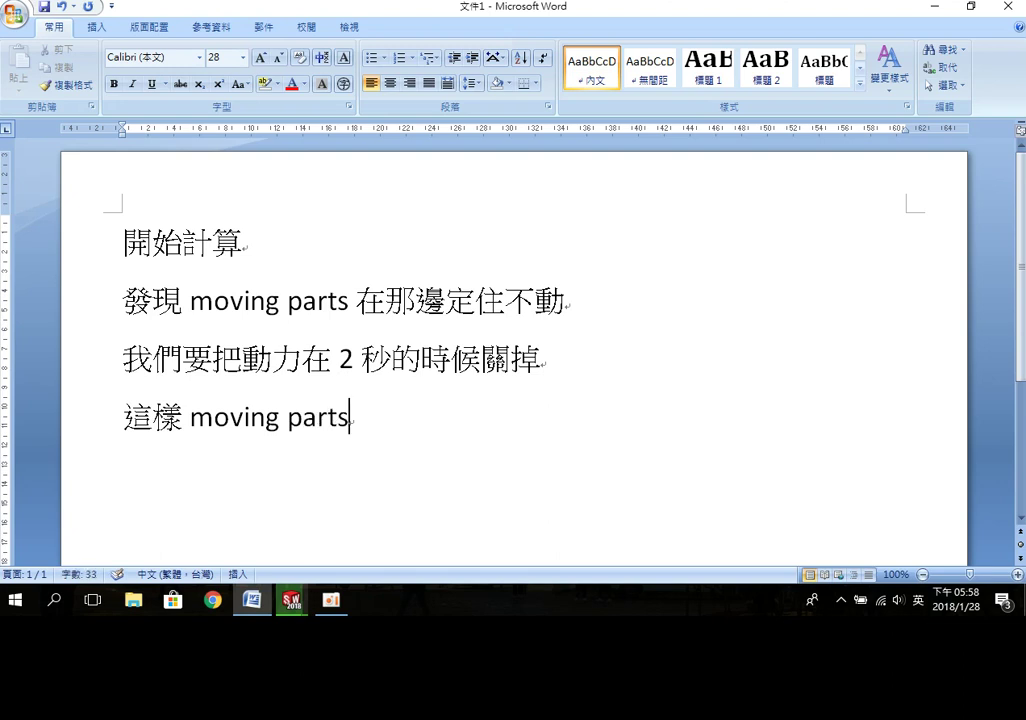
key("shift")
type("h96")
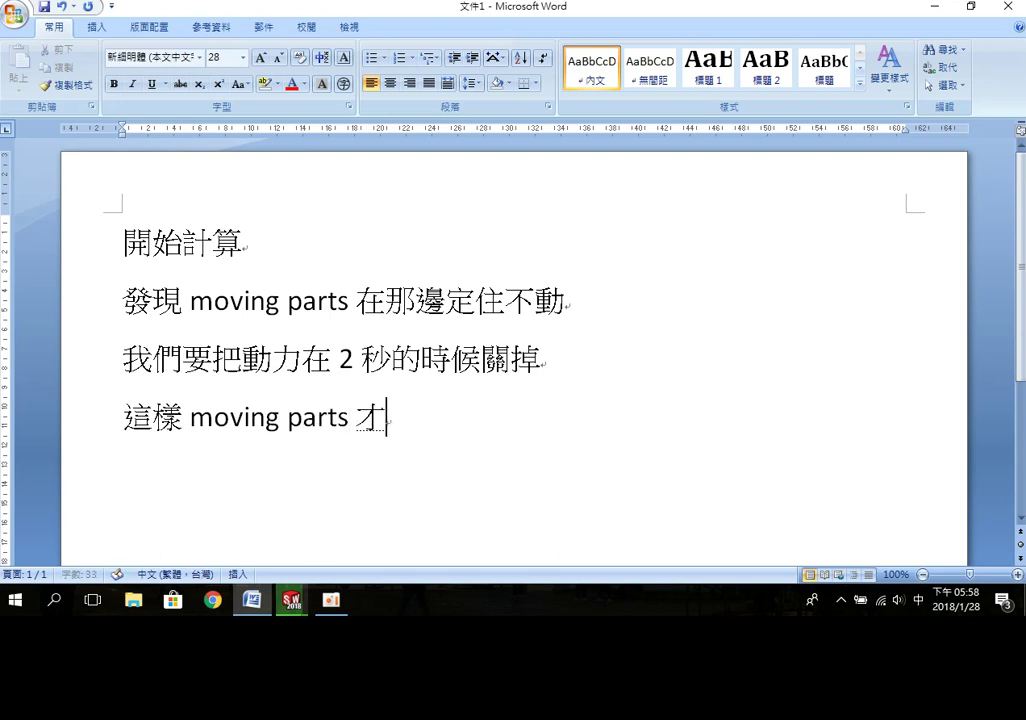
type("cjo4j;3c.4")
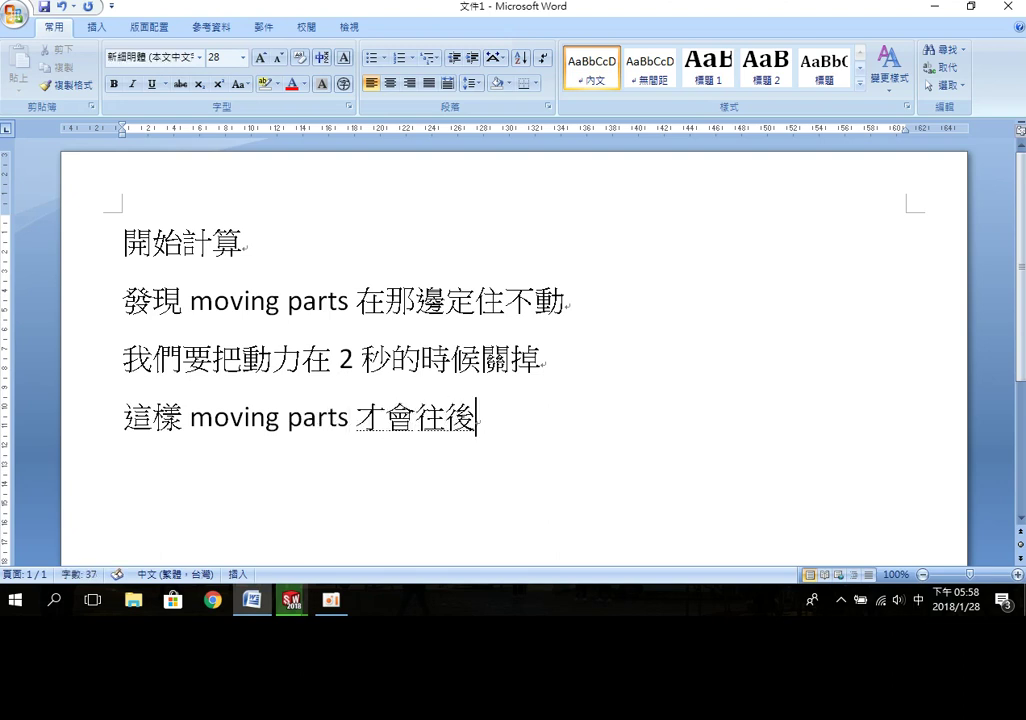
type("w06")
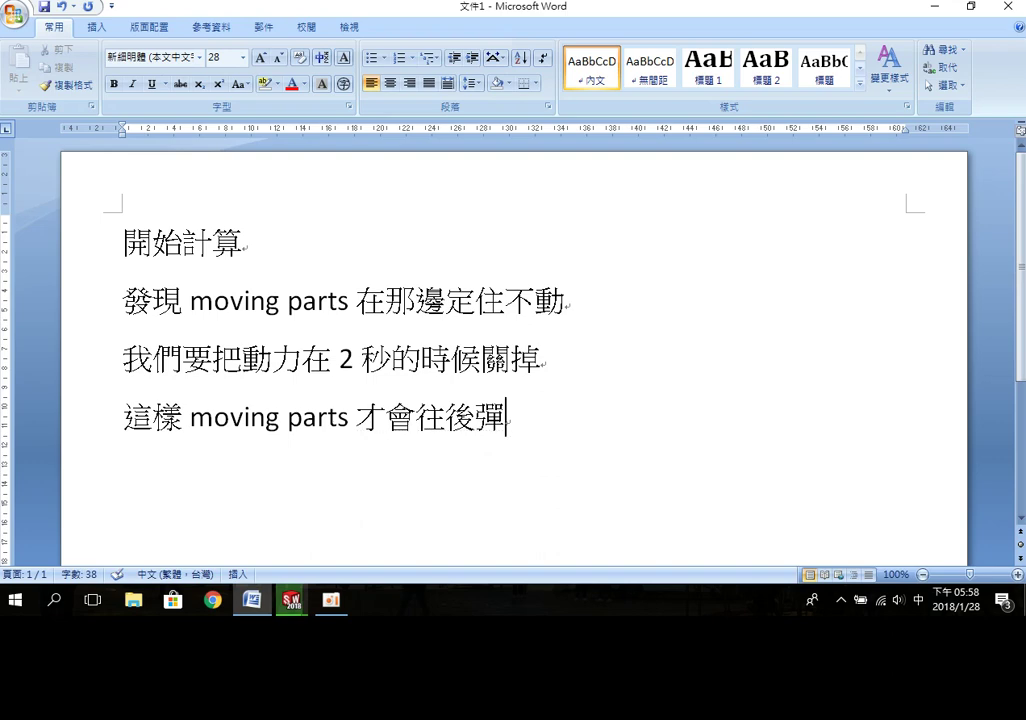
left_click(938, 9)
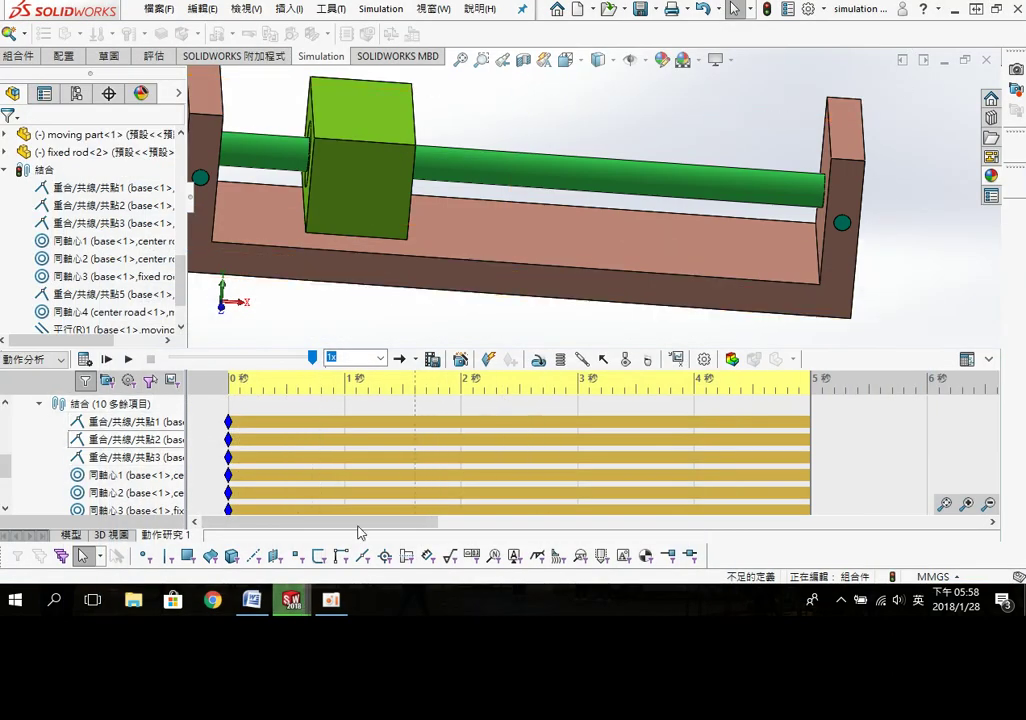
Step: Place a keyframe at 2 s on the linear motor 直線動力1's timeline
left_click_drag(6, 478, 6, 453)
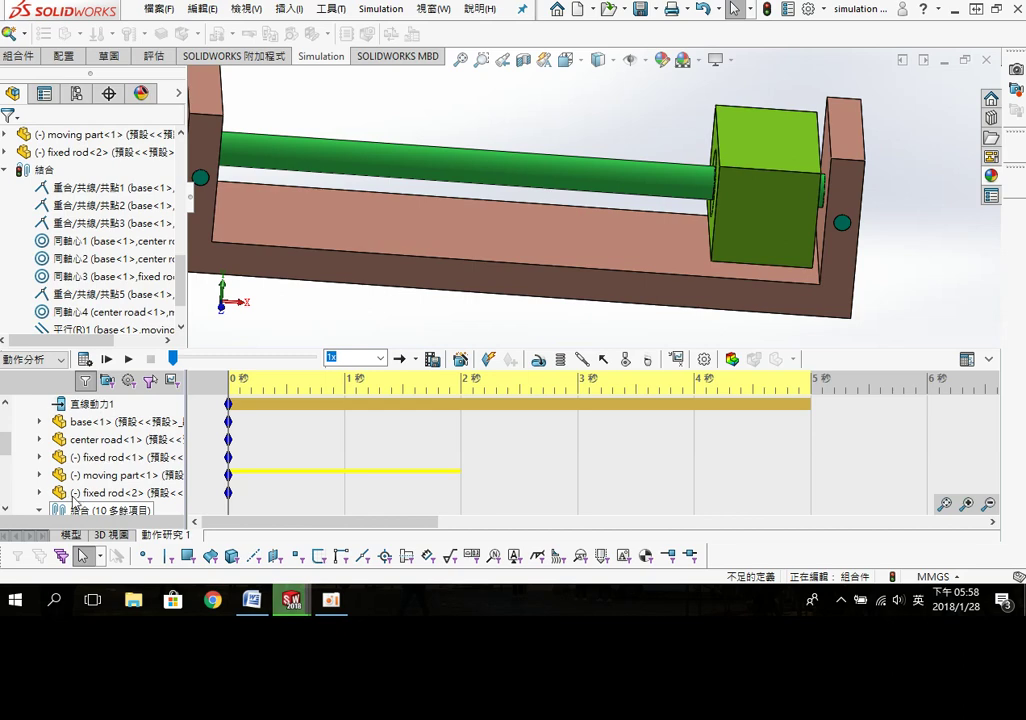
left_click(5, 510)
left_click(5, 510)
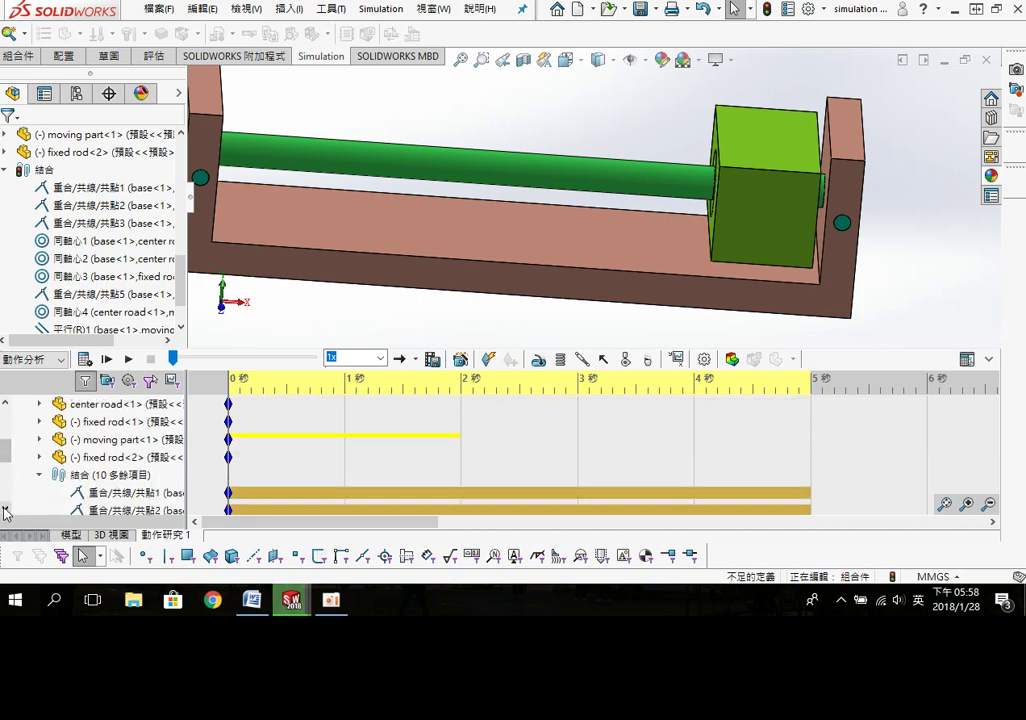
left_click_drag(9, 440, 14, 427)
scroll(14, 432, "down", 1)
left_click(91, 492)
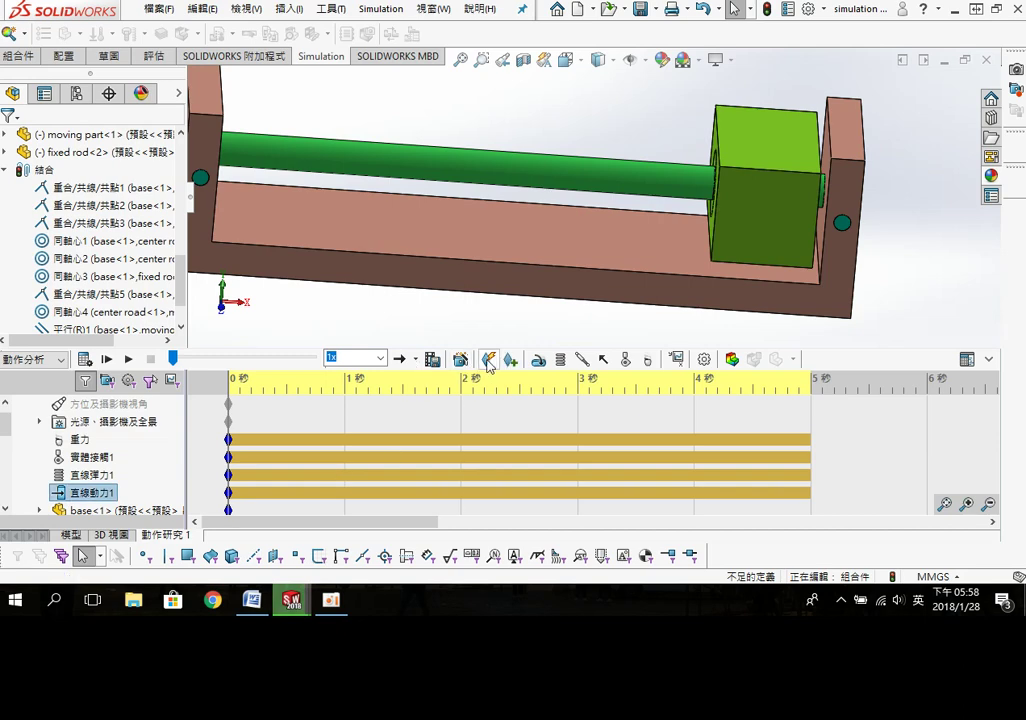
right_click(463, 499)
left_click(501, 419)
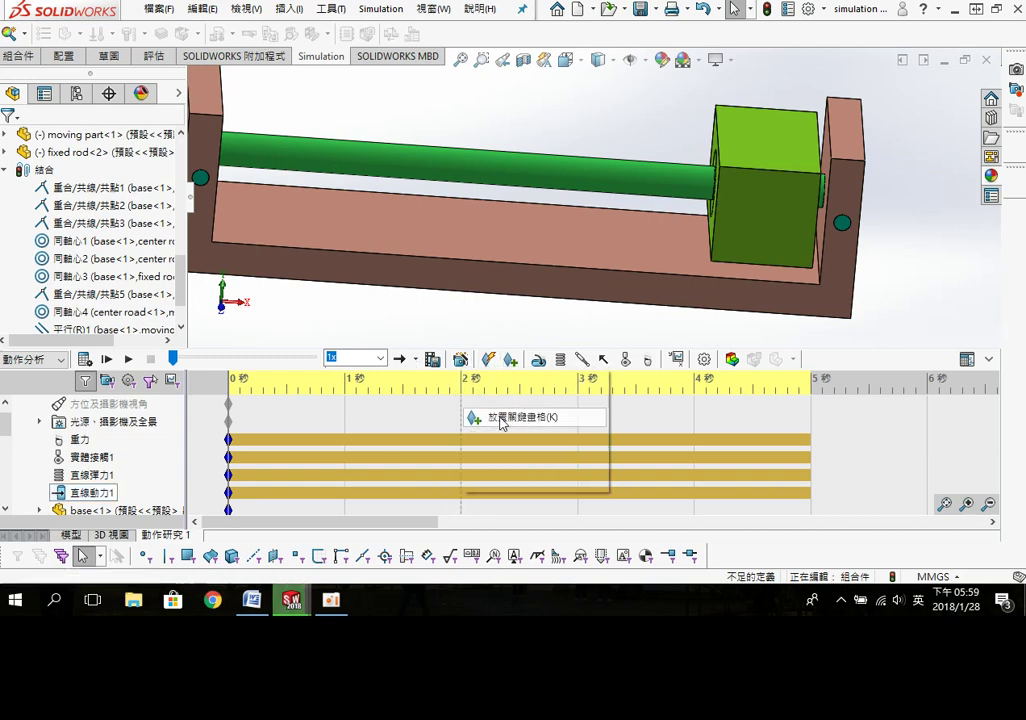
Step: Switch the motor off at the 2 s keyframe with 關閉
right_click(461, 494)
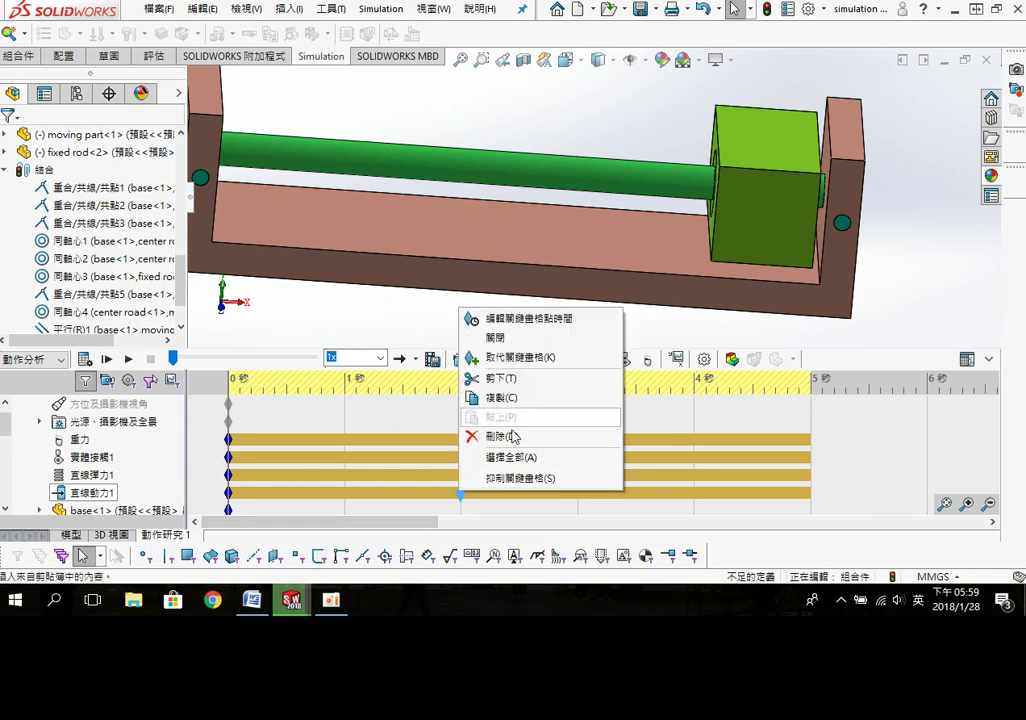
left_click(507, 320)
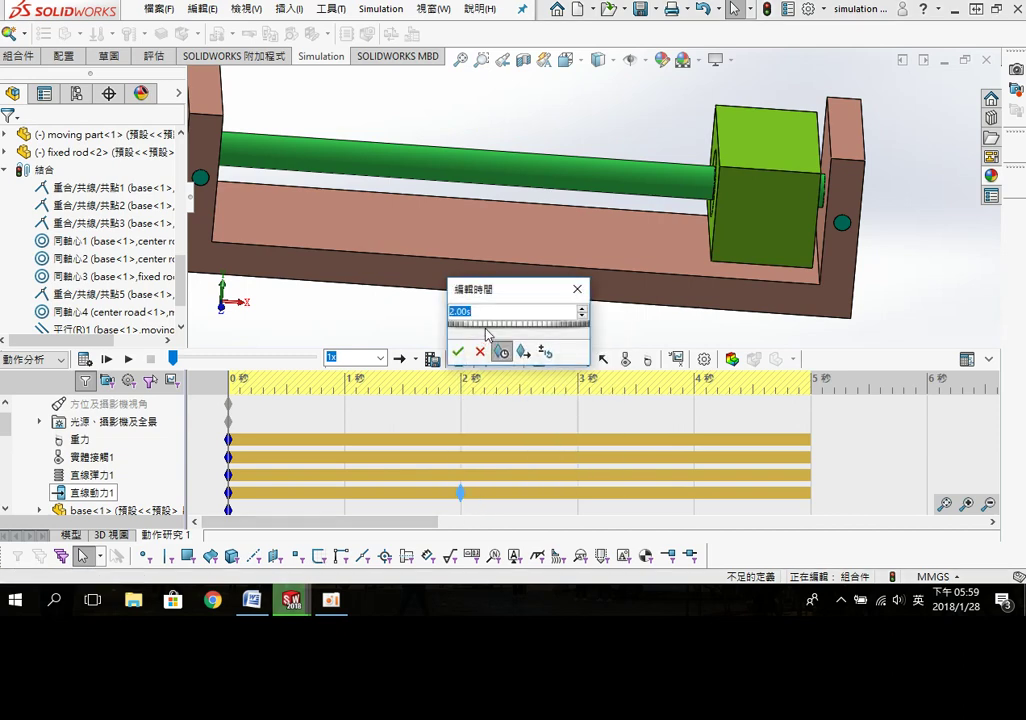
left_click(459, 352)
right_click(460, 493)
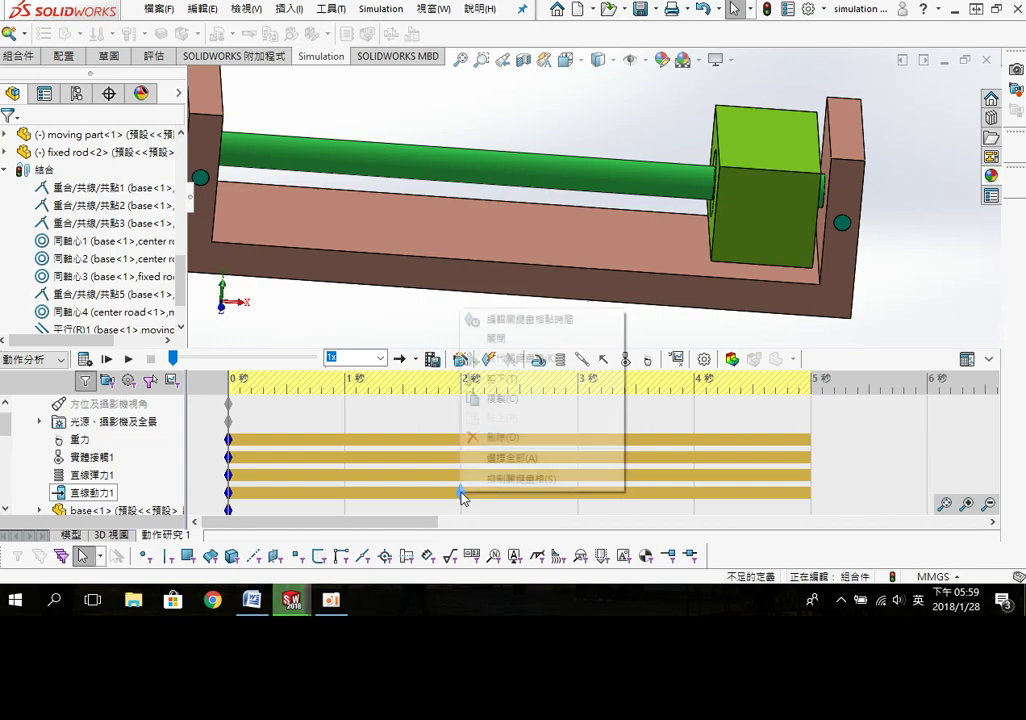
left_click(508, 338)
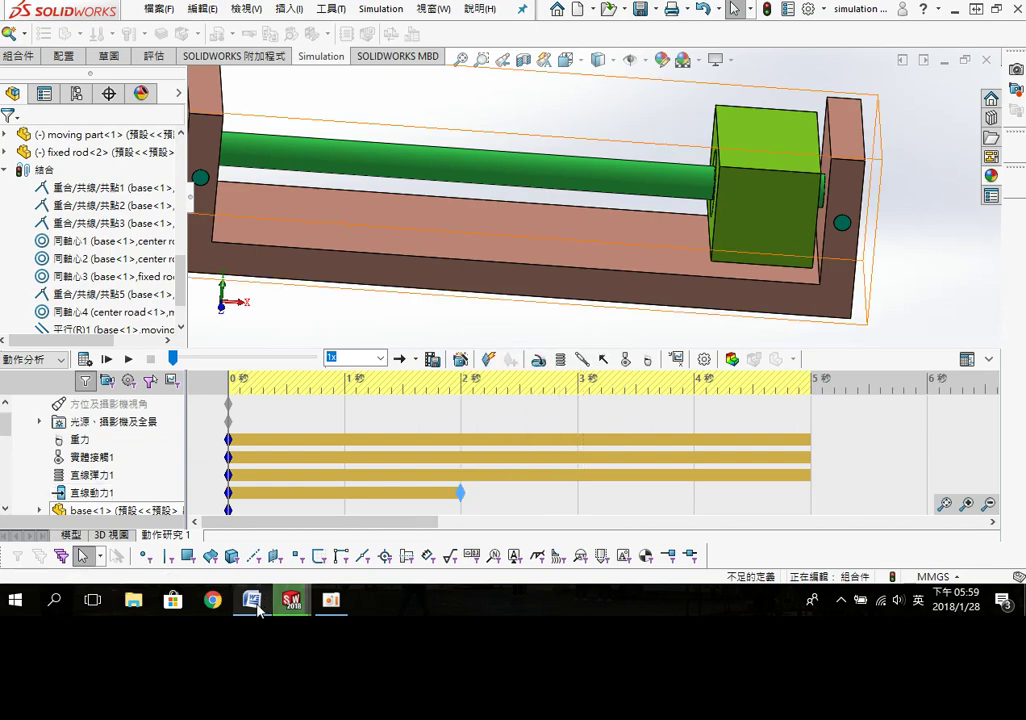
Step: Replace the last three note lines with 用關鍵時間把動力關掉 and begin 接下來彈簧會把
left_click(252, 600)
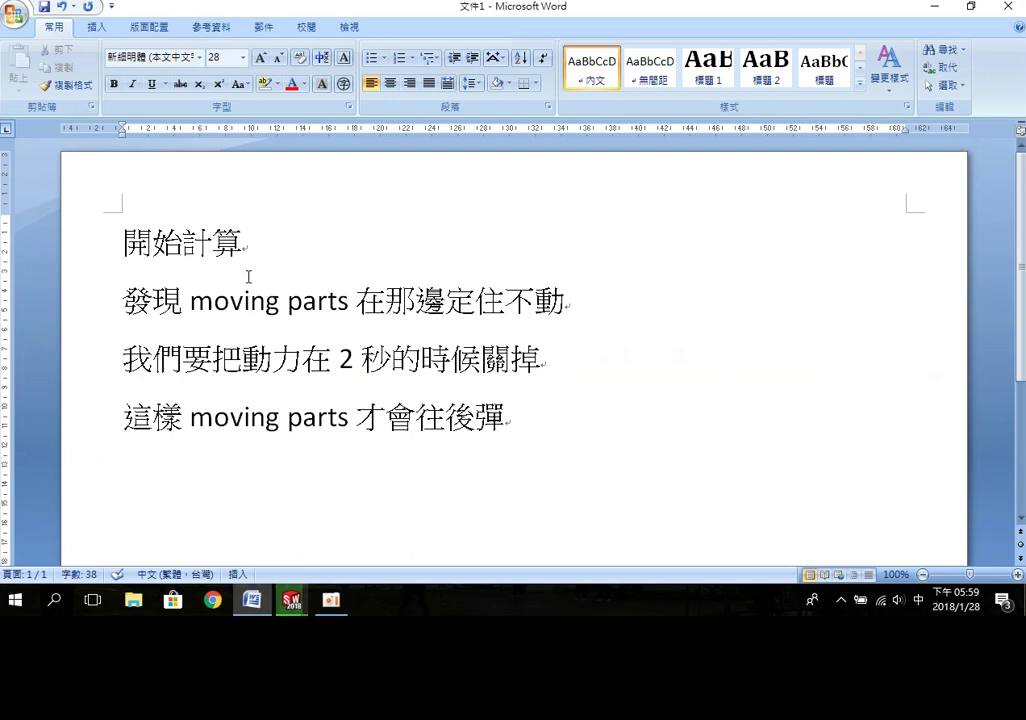
left_click_drag(123, 300, 525, 406)
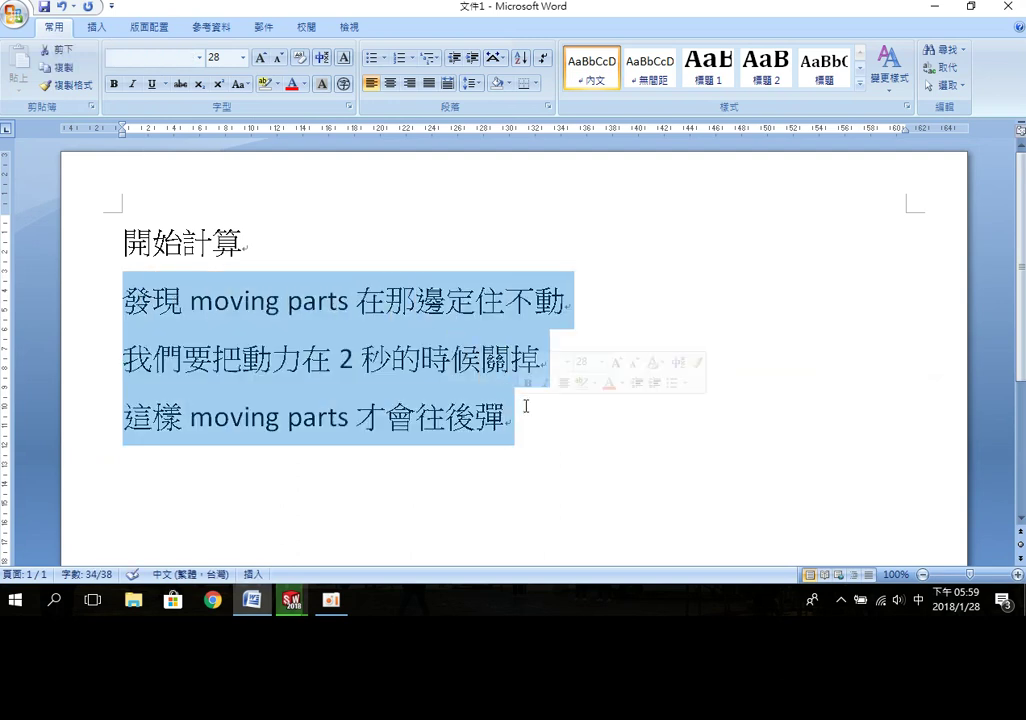
type("在 2")
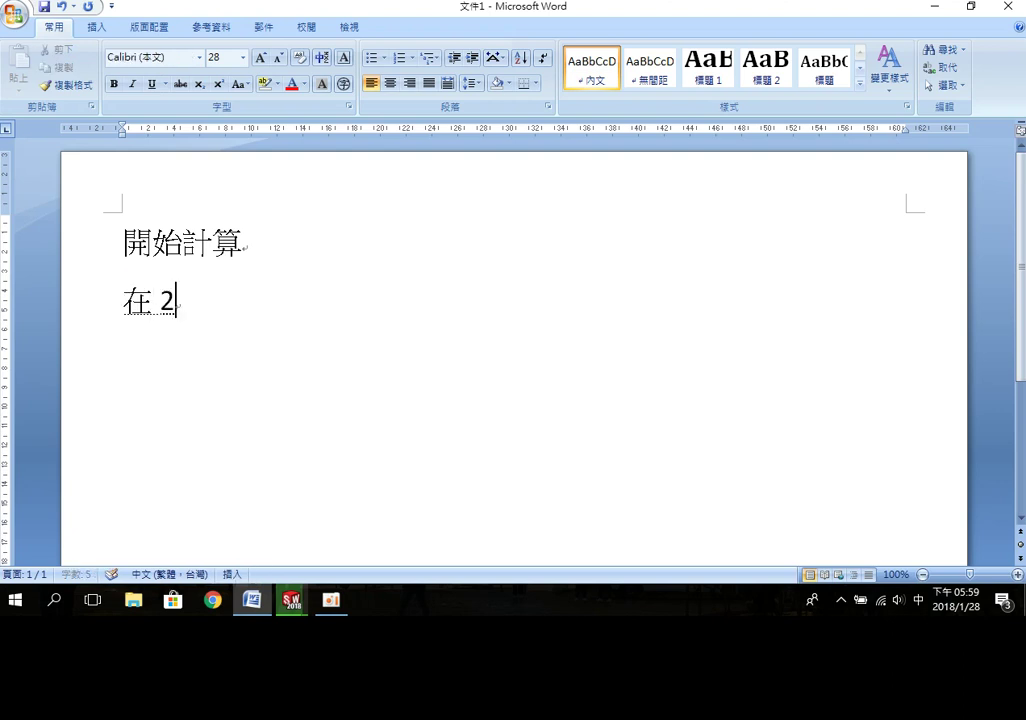
key("BackSpace")
key("BackSpace")
key("BackSpace")
type("用")
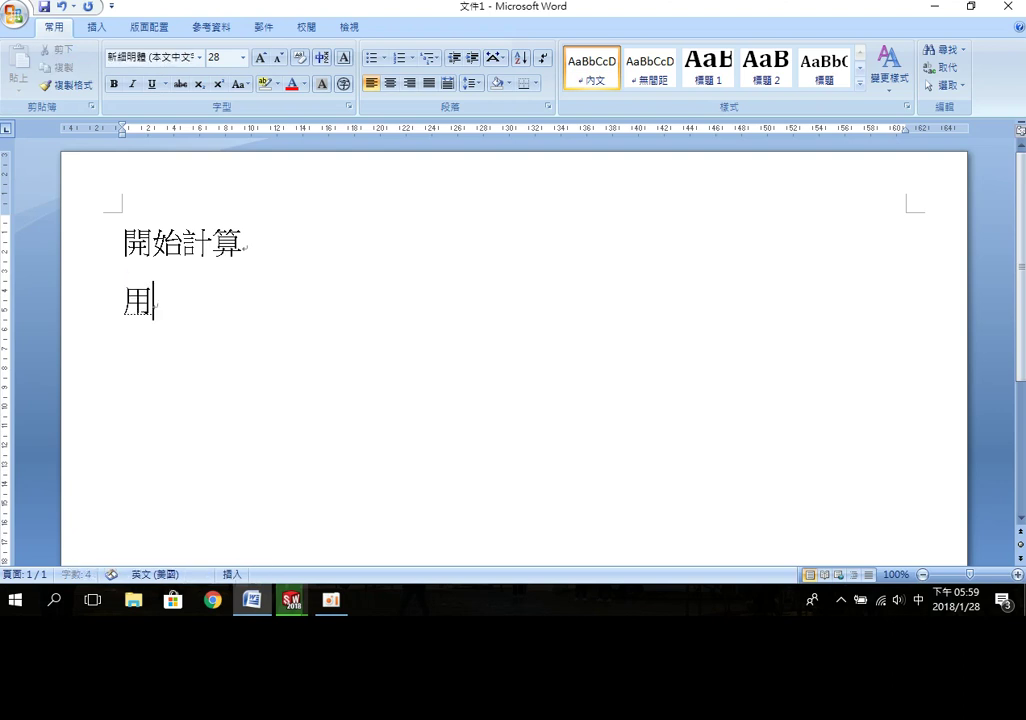
type("宣")
type("關鍵")
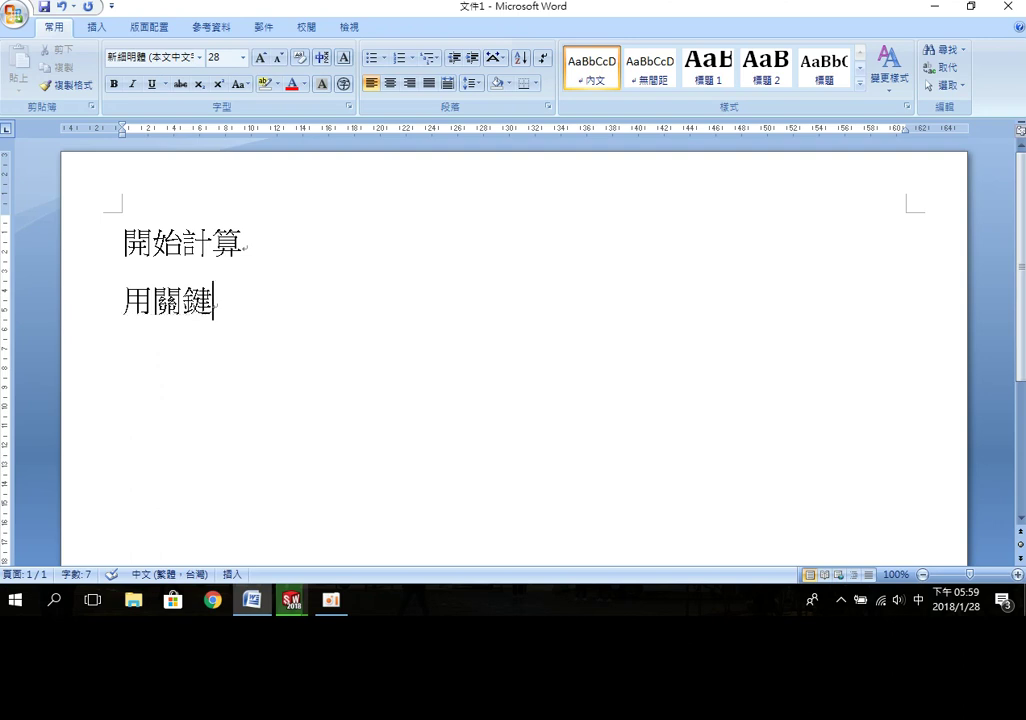
type("時間ㄅㄚ")
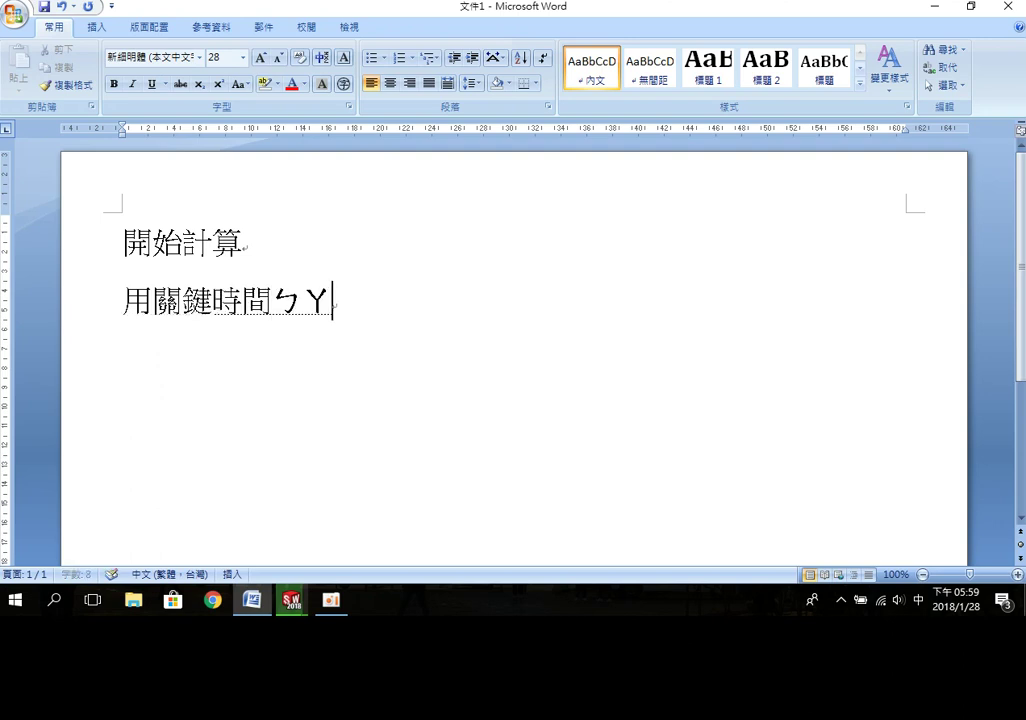
key("BackSpace")
key("BackSpace")
type("把動")
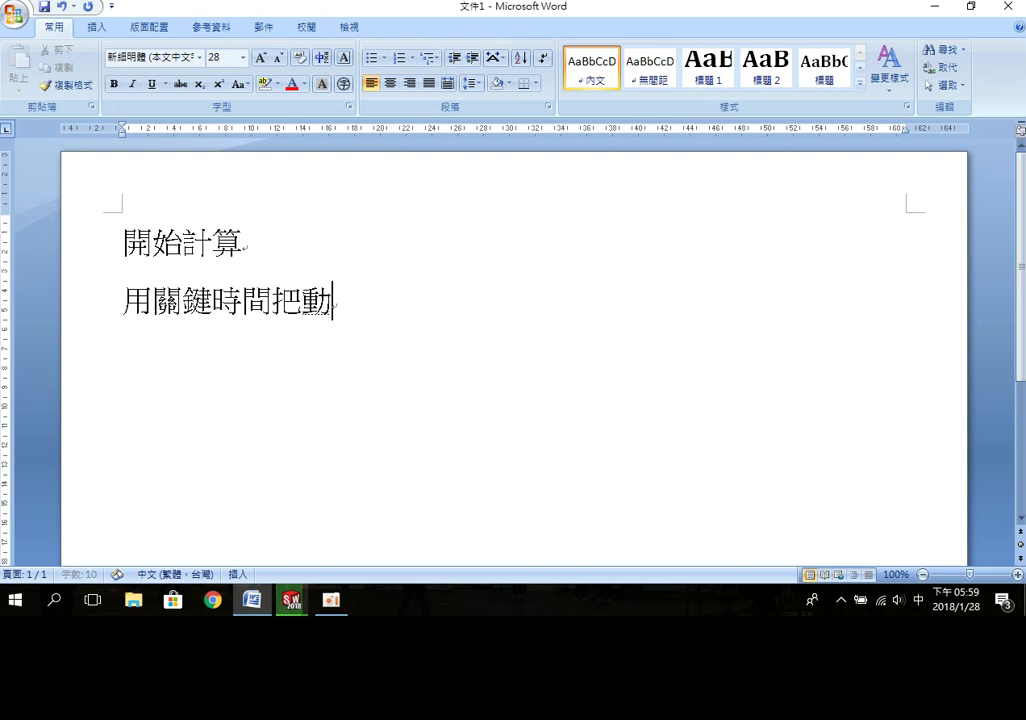
type("力關ㄌㄧ掉")
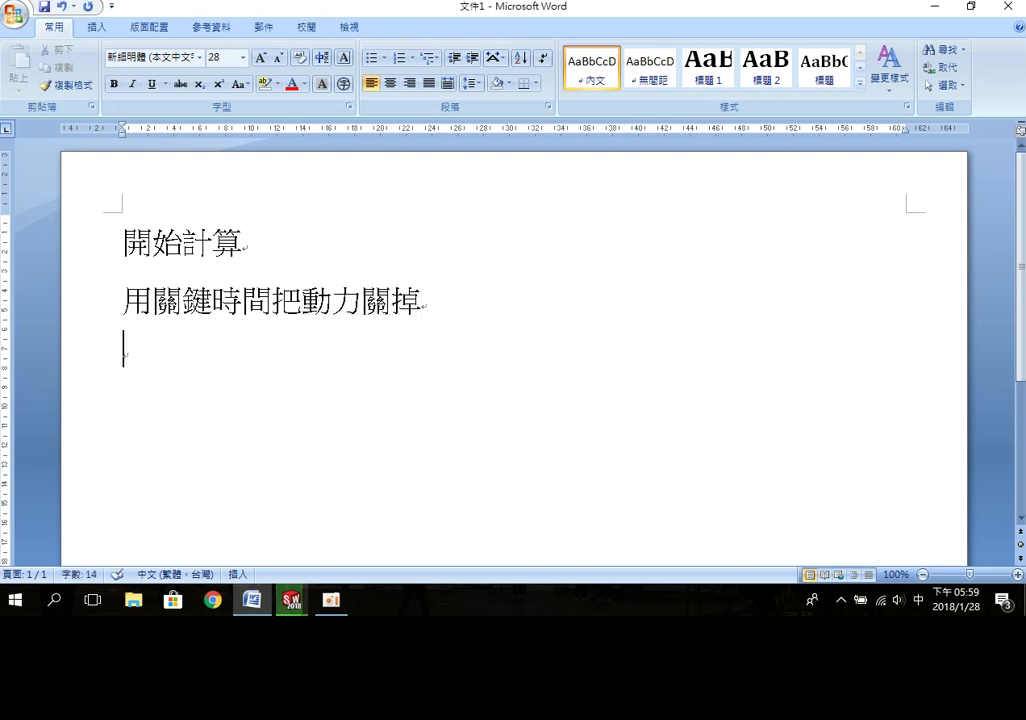
type("接ㄒㄧㄚ下來ㄊ")
type("簧會")
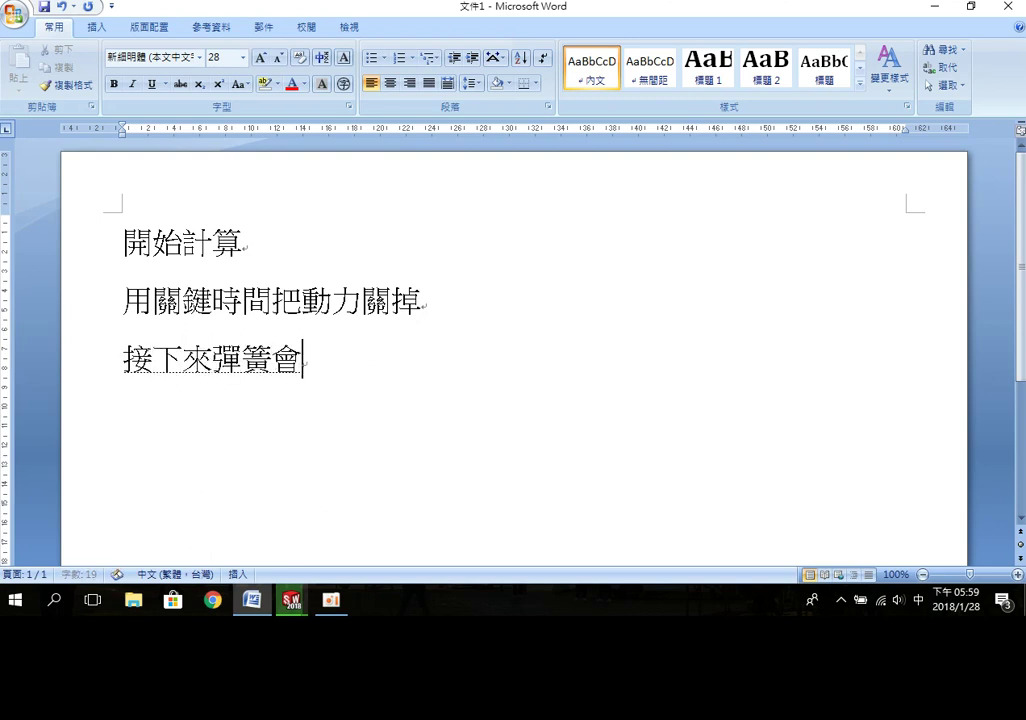
type("把")
Step: Finish the line as 接下來彈簧會把 moving parts 往右推
key("shift")
type(" moving parts 往右ㄊㄨㄟ")
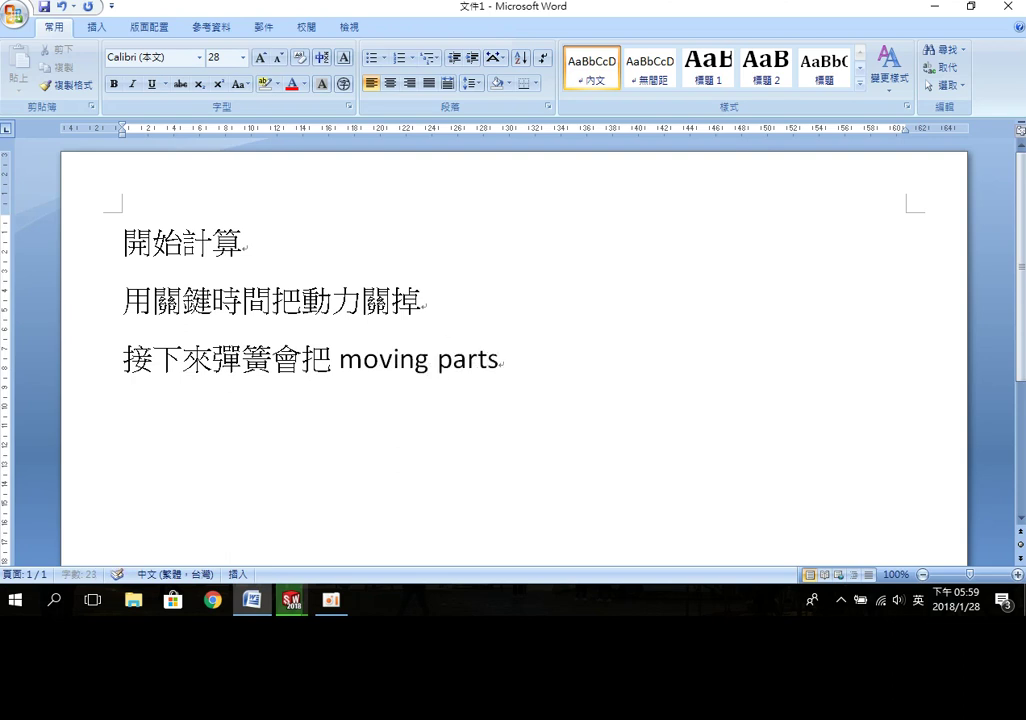
key("shift")
type("ㄨㄤˇㄧㄡˋㄊㄨㄟ")
key("space")
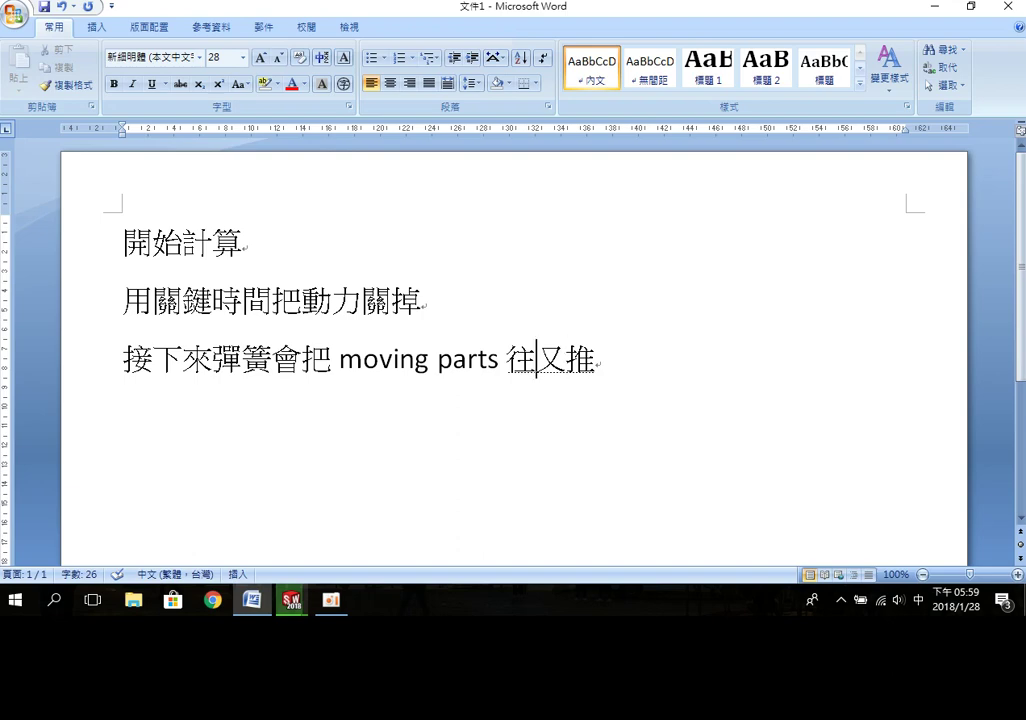
key("Down")
key("Down")
key("Return")
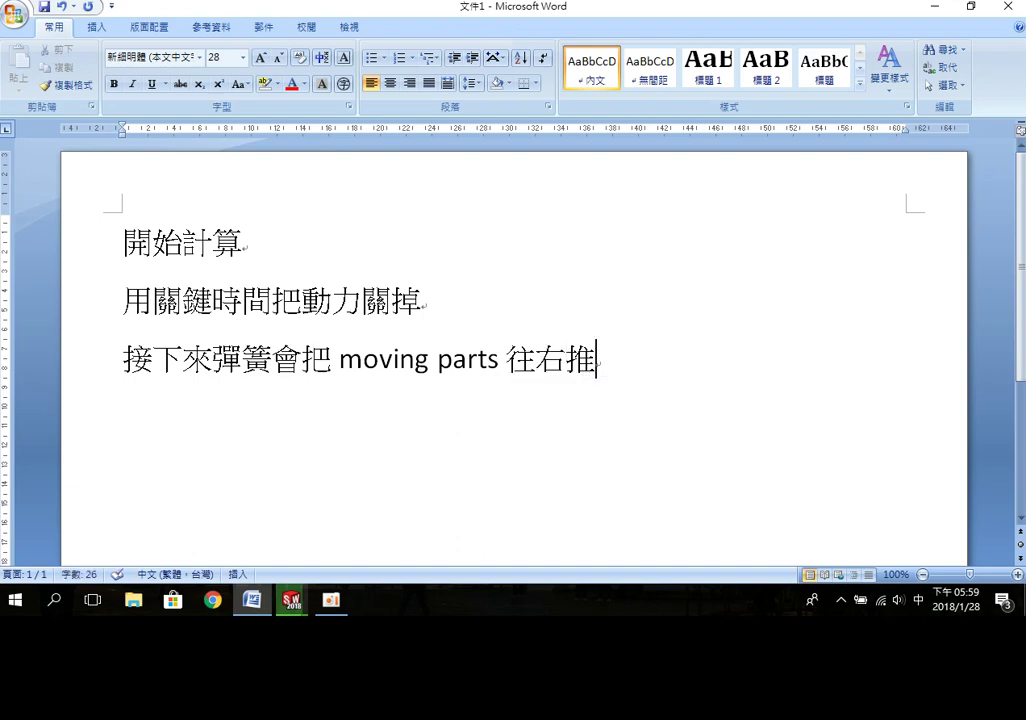
left_click(933, 7)
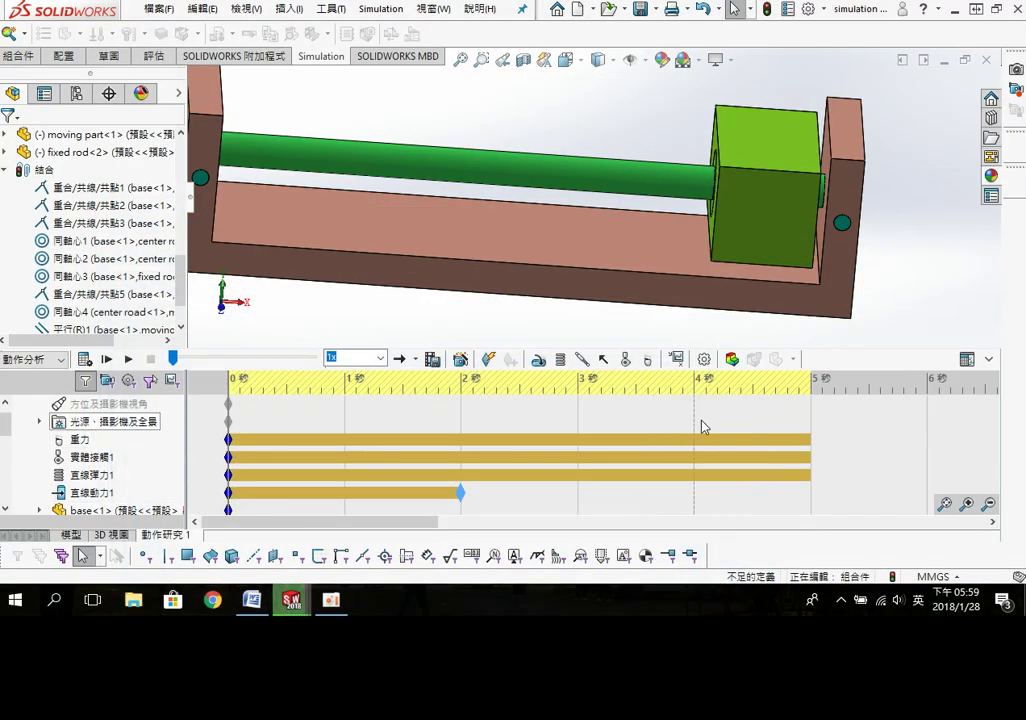
Step: Recalculate the motion study with the motor stopping at 2 s, then return to Word
left_click(86, 368)
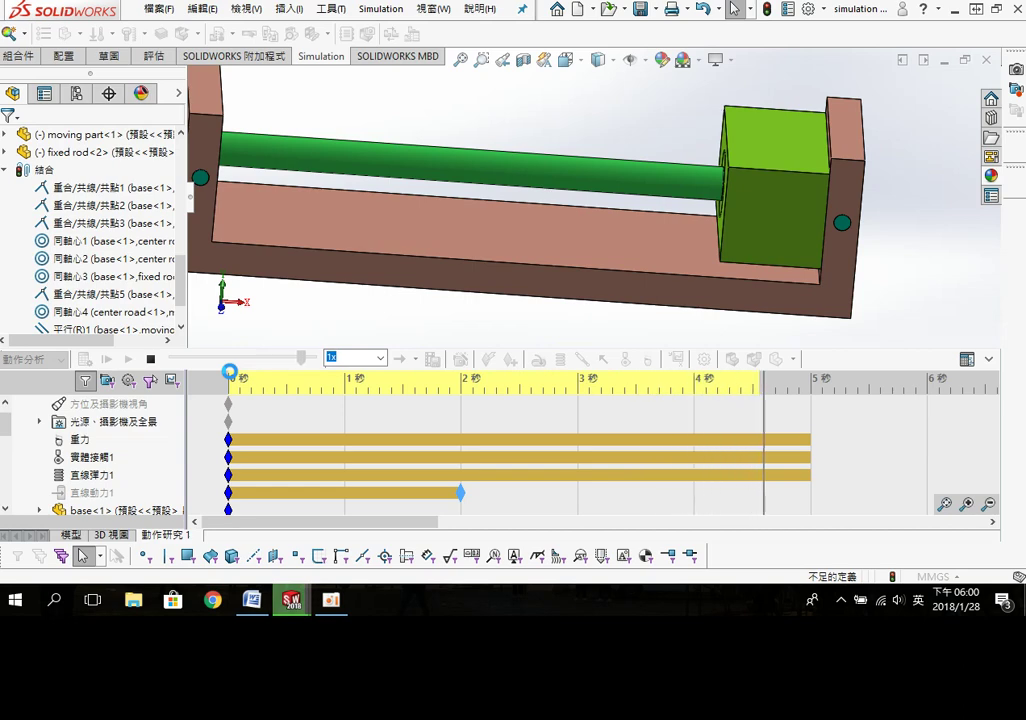
left_click(331, 601)
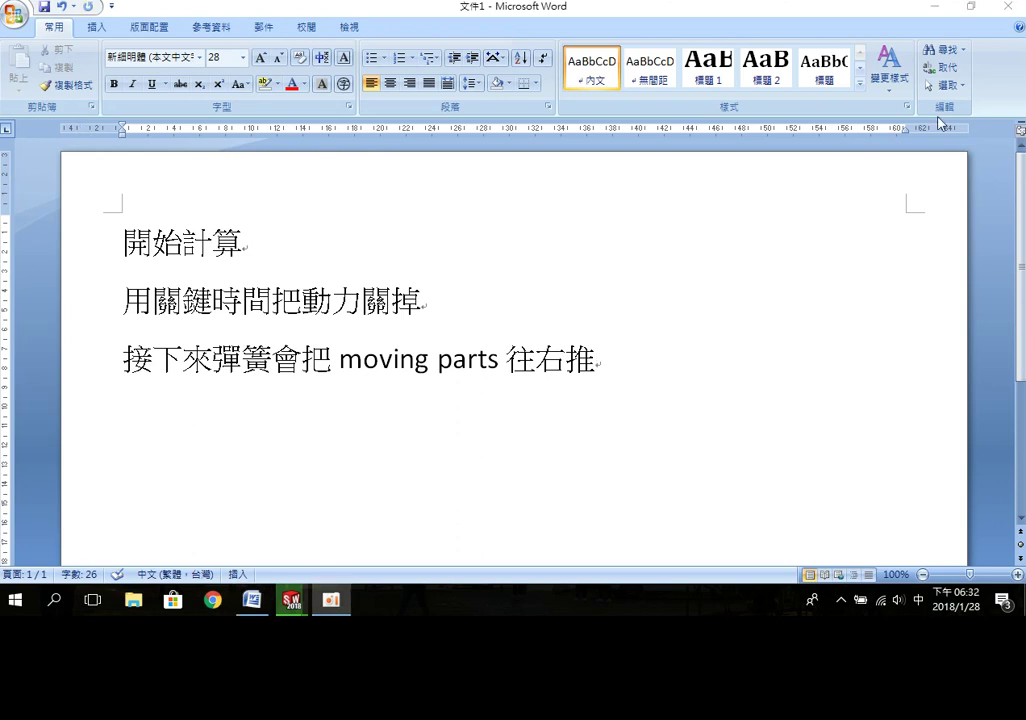
Step: Append 然後定死在右邊的牆上 to the third note line, correcting 訂 to 定
left_click(611, 349)
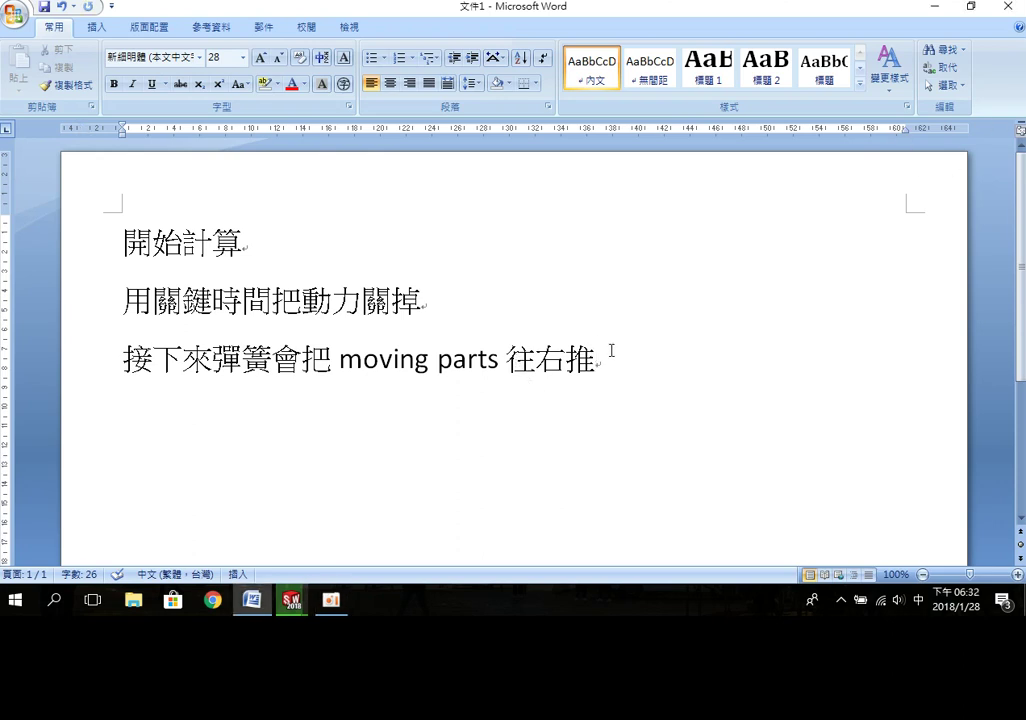
type("然後訂")
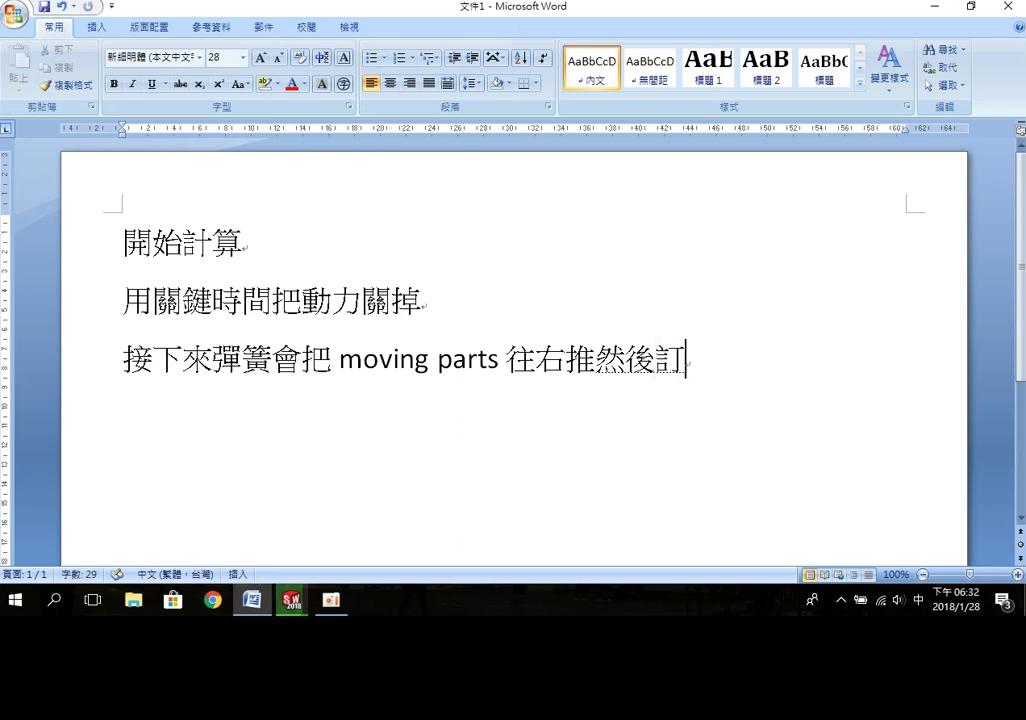
type("死")
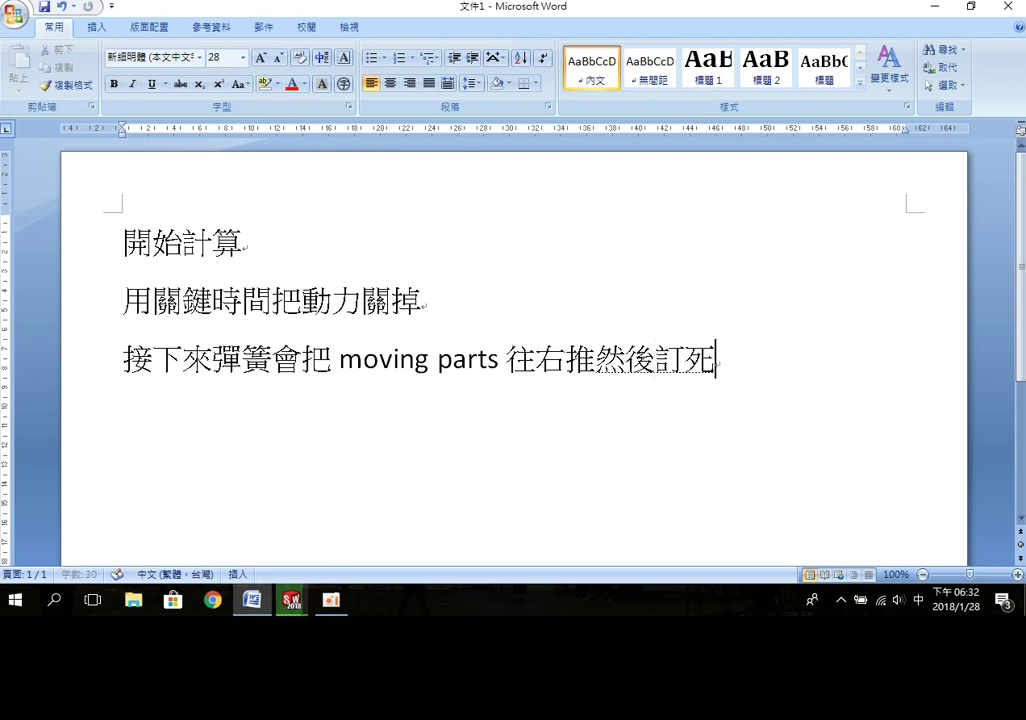
type("在右ㄆㄧ")
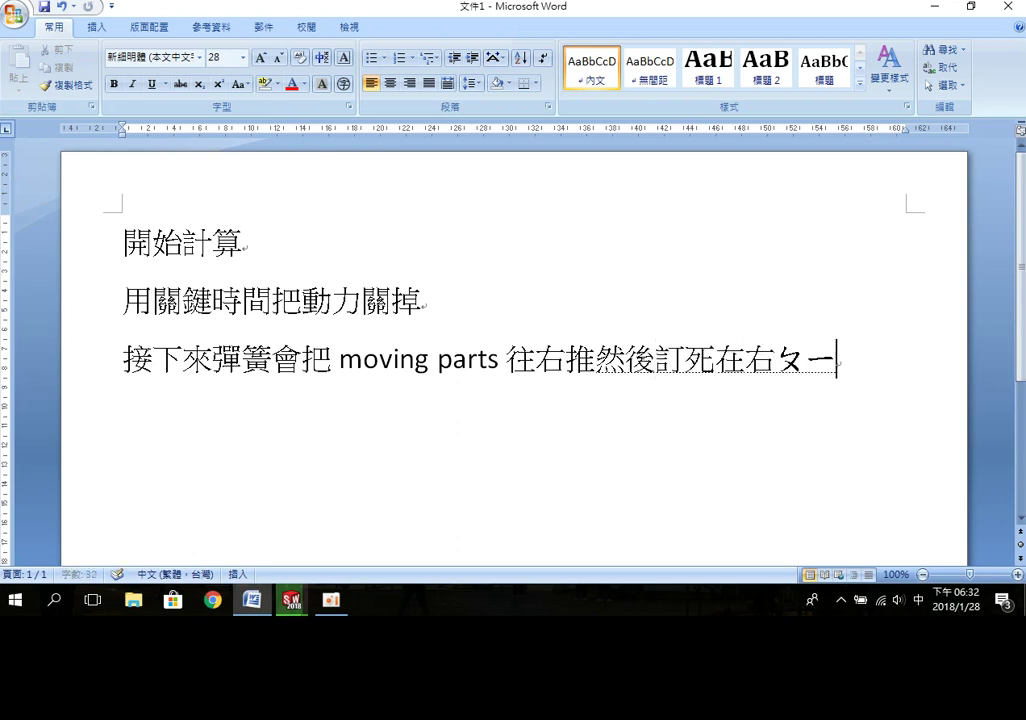
type("偏")
key("BackSpace")
key("BackSpace")
key("BackSpace")
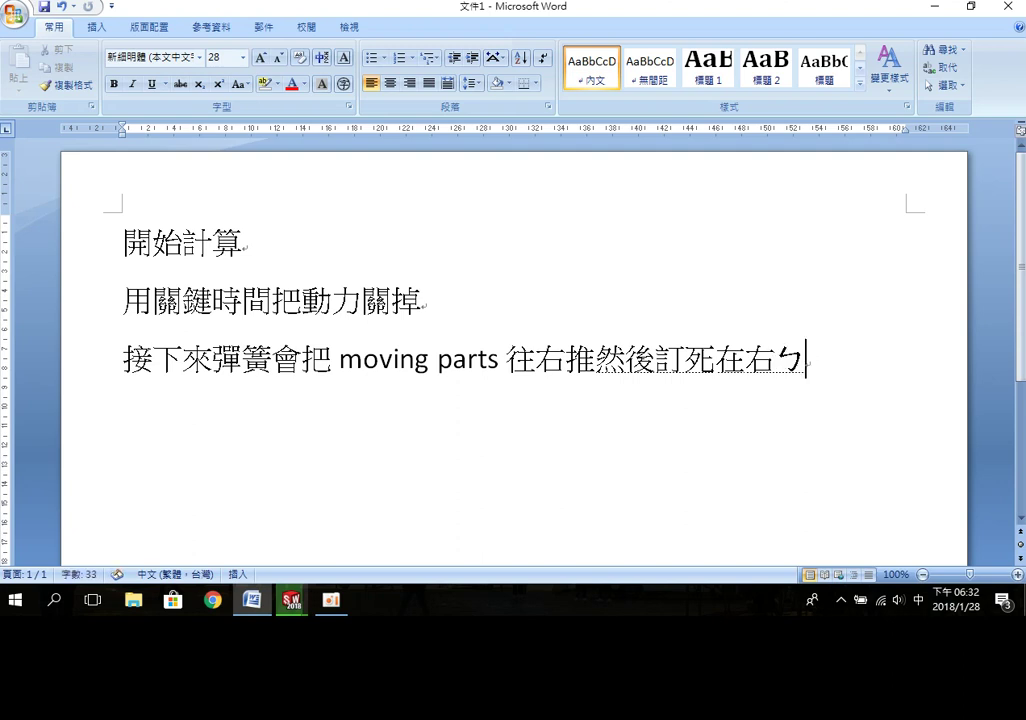
type("邊的ㄑㄧㄤ牆上")
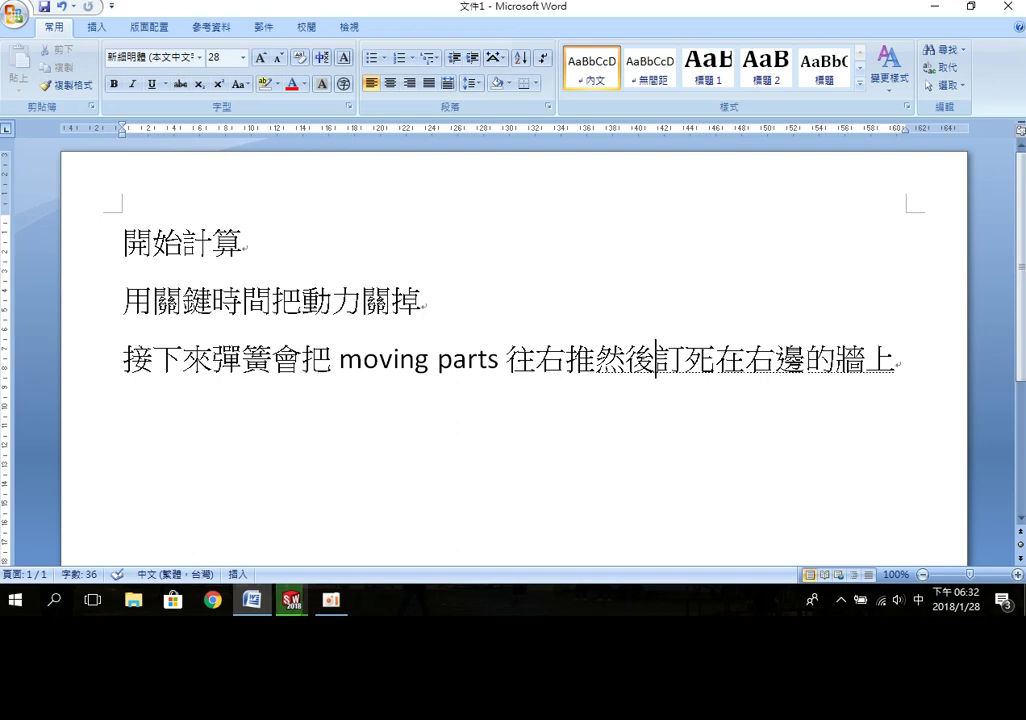
key("Down")
key("Down")
key("Return")
key("Return")
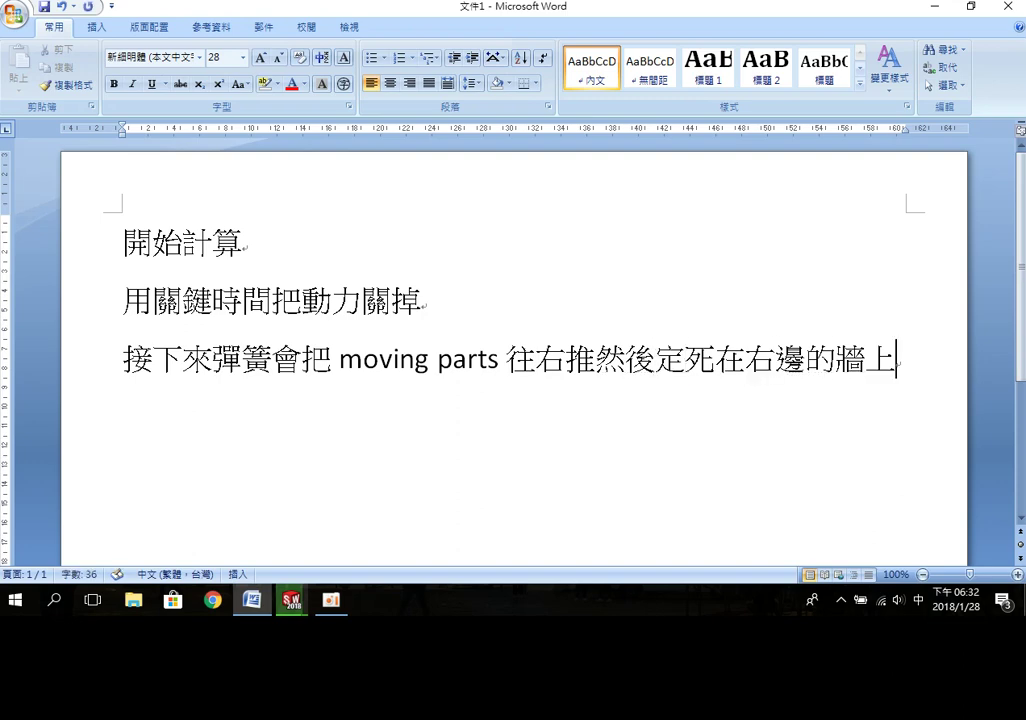
left_click(938, 8)
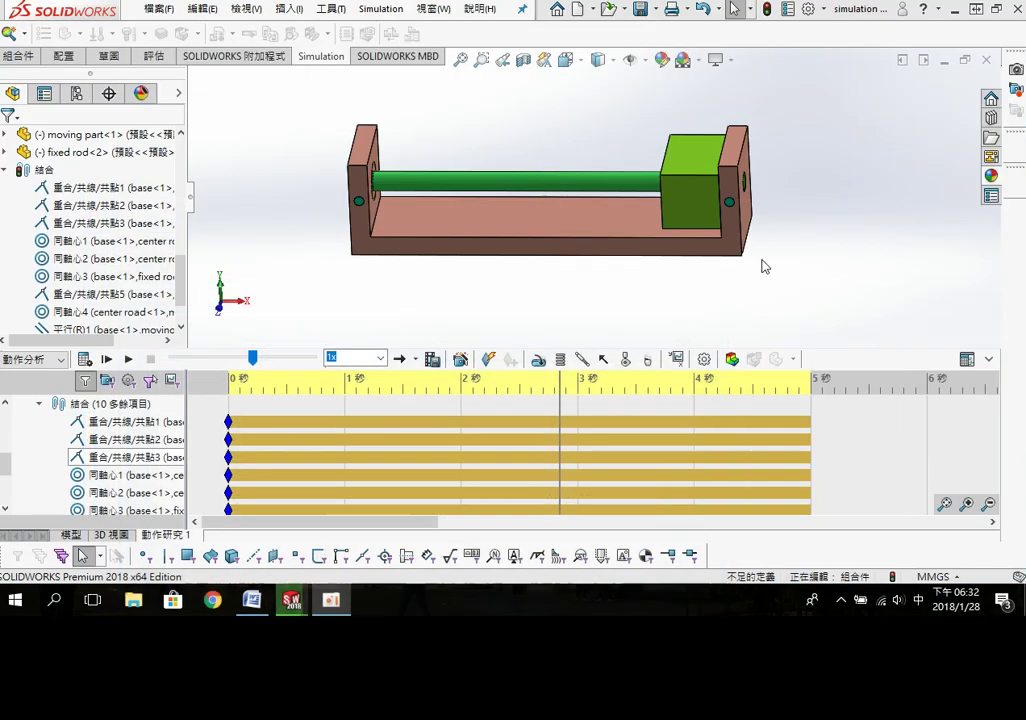
Step: Replay the motion study from the start, watching the block end against the right wall
left_click(106, 360)
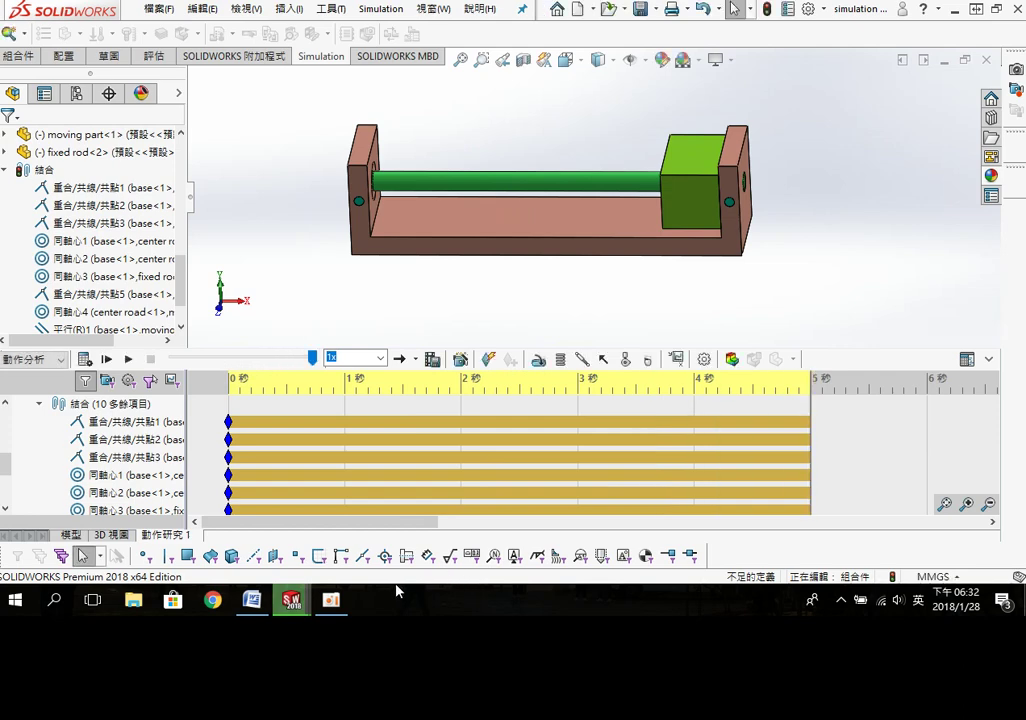
left_click(253, 601)
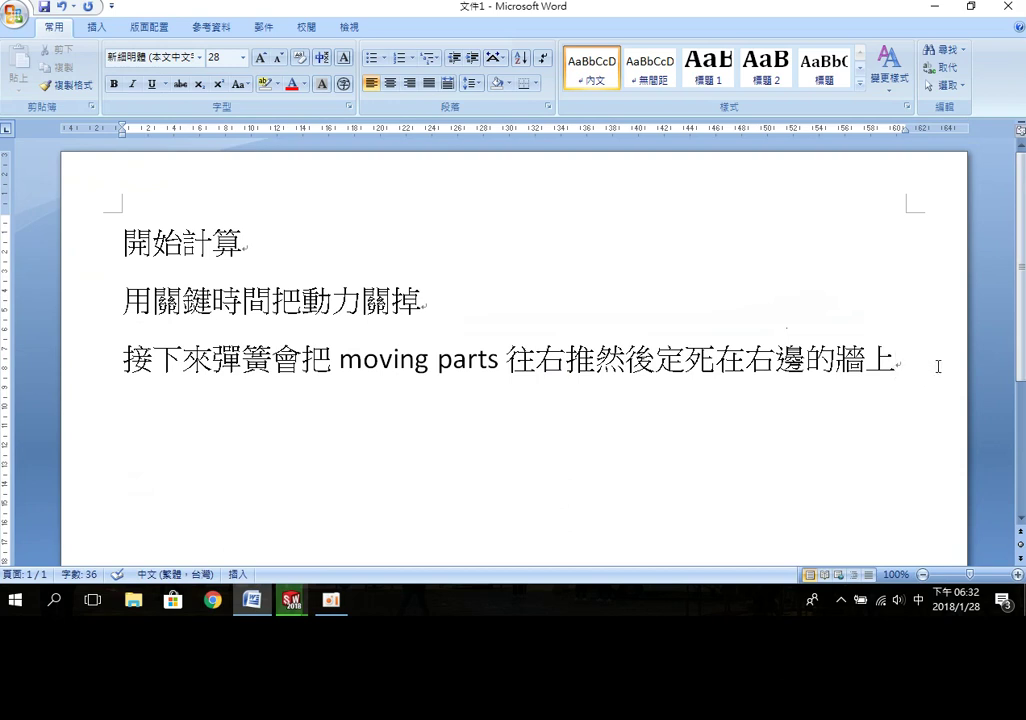
Step: Overwrite the three old note lines with the start of the new line, 接下來要計算 moving parts
left_click_drag(118, 232, 918, 369)
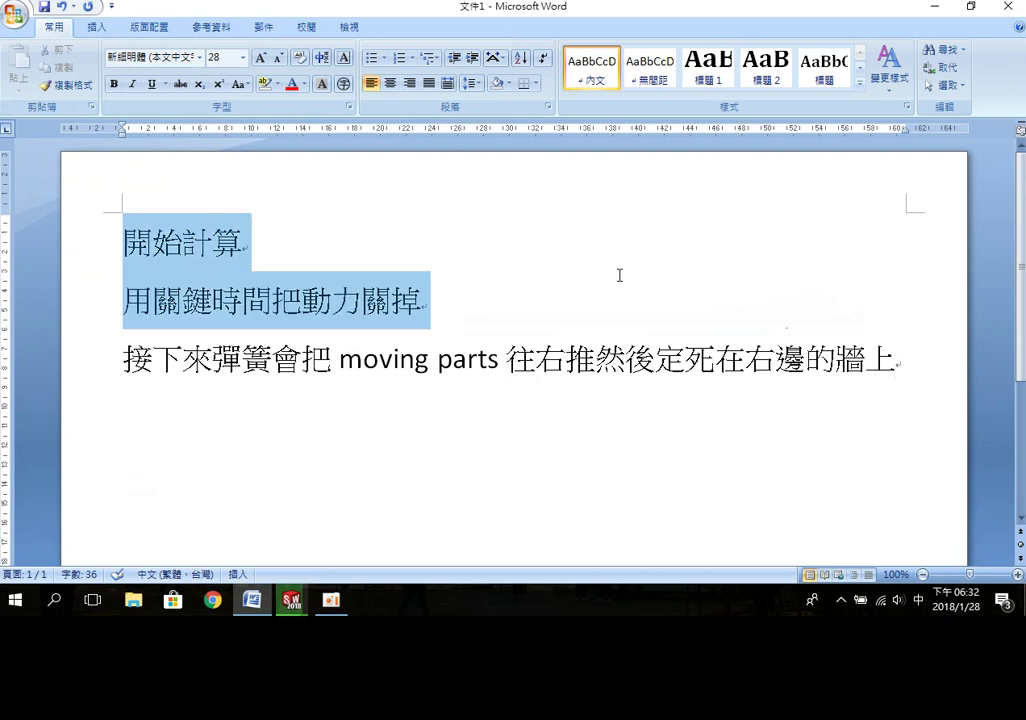
type("ㄐㄧ接下ㄌˊㄞ來要藥劑ㄙㄨㄢ")
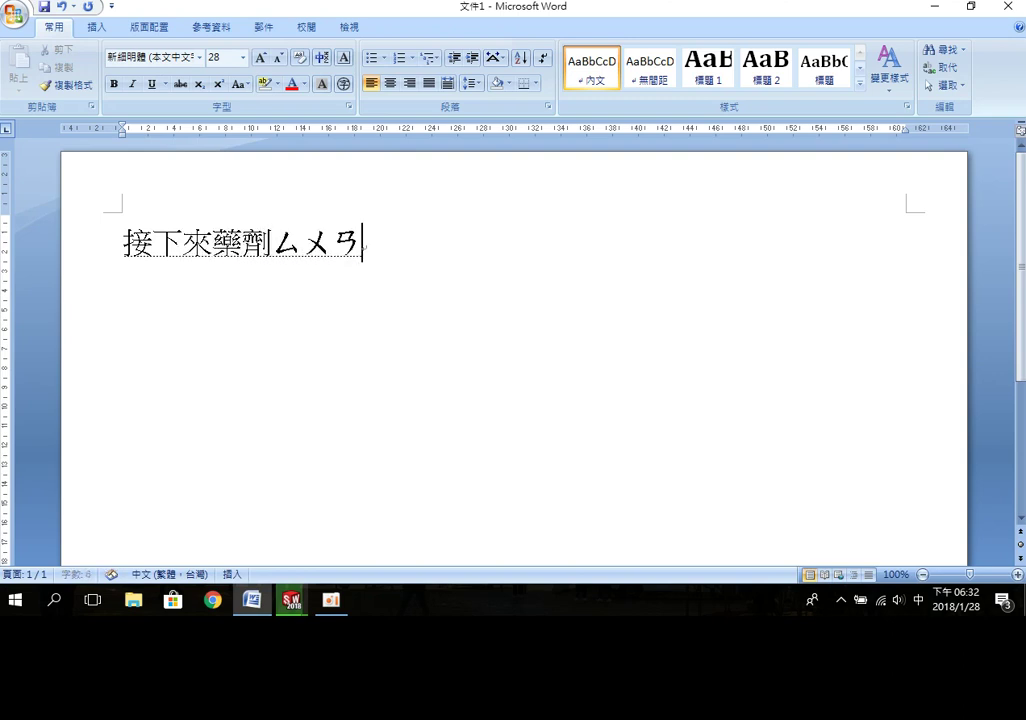
type("ˋ")
key("shift")
type("moving")
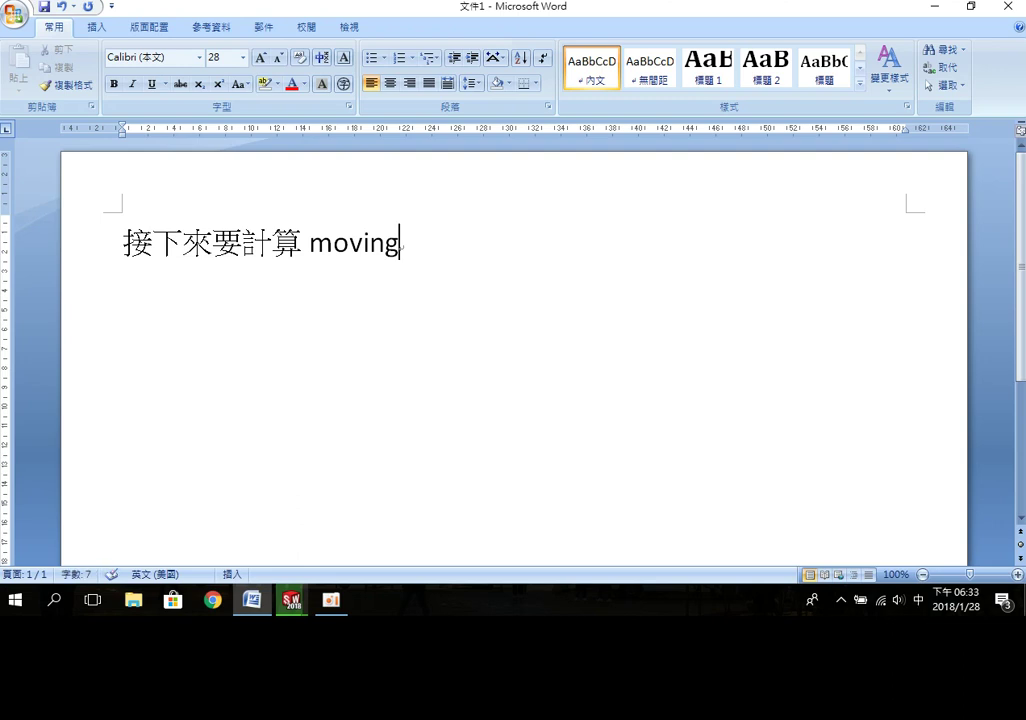
key("shift")
type("ㄩ")
key("shift")
type("ㄣ")
key("shift")
type("arts")
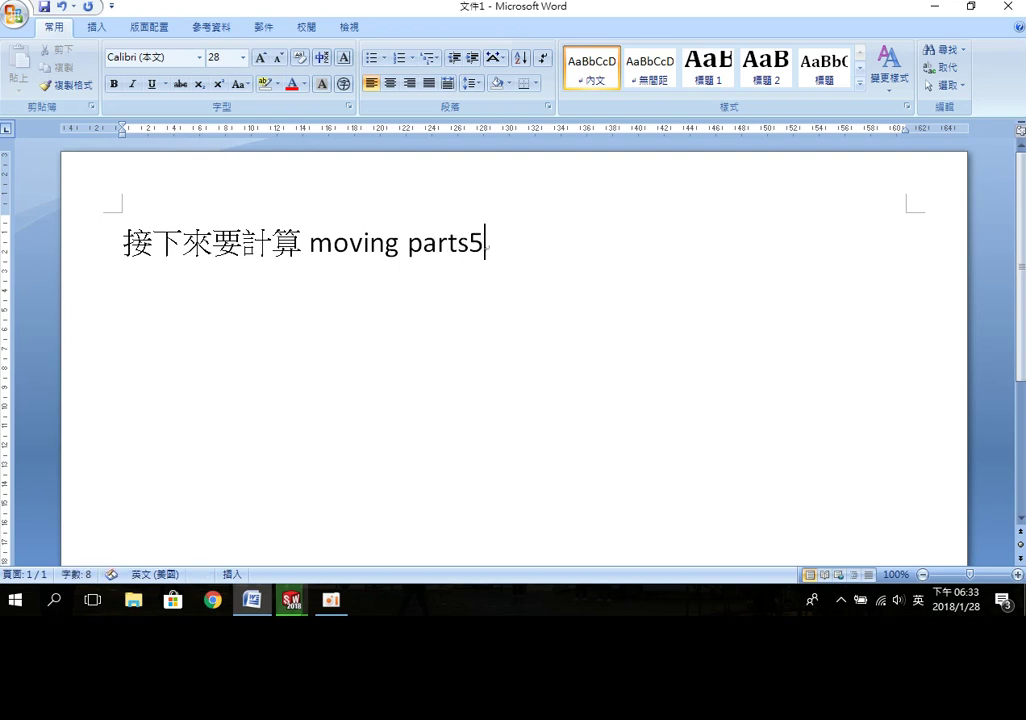
Step: Finish the line with 撞到右邊牆上的接觸力, correcting 邊, then minimize Word
key("shift")
type("ㄓㄨㄤˋㄉㄠˋㄧㄡ")
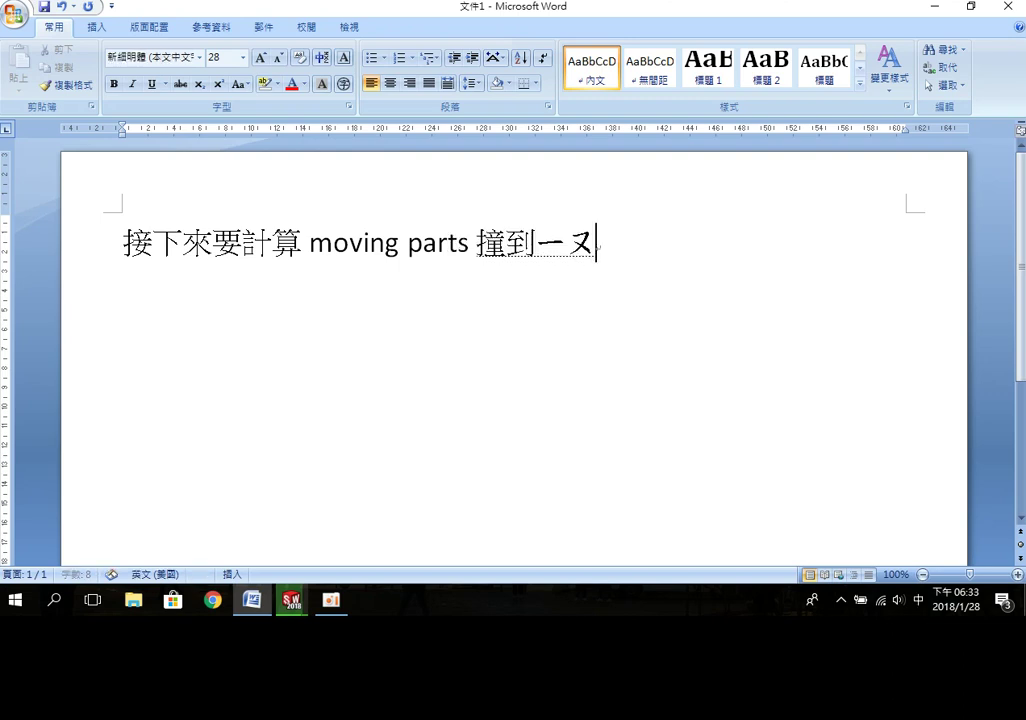
type("ˋㄆㄧㄢ")
key("space")
key("BackSpace")
type("ㄅㄧㄢ")
key("space")
type("ㄑㄧㄤˊㄕㄤˋㄉㄜ")
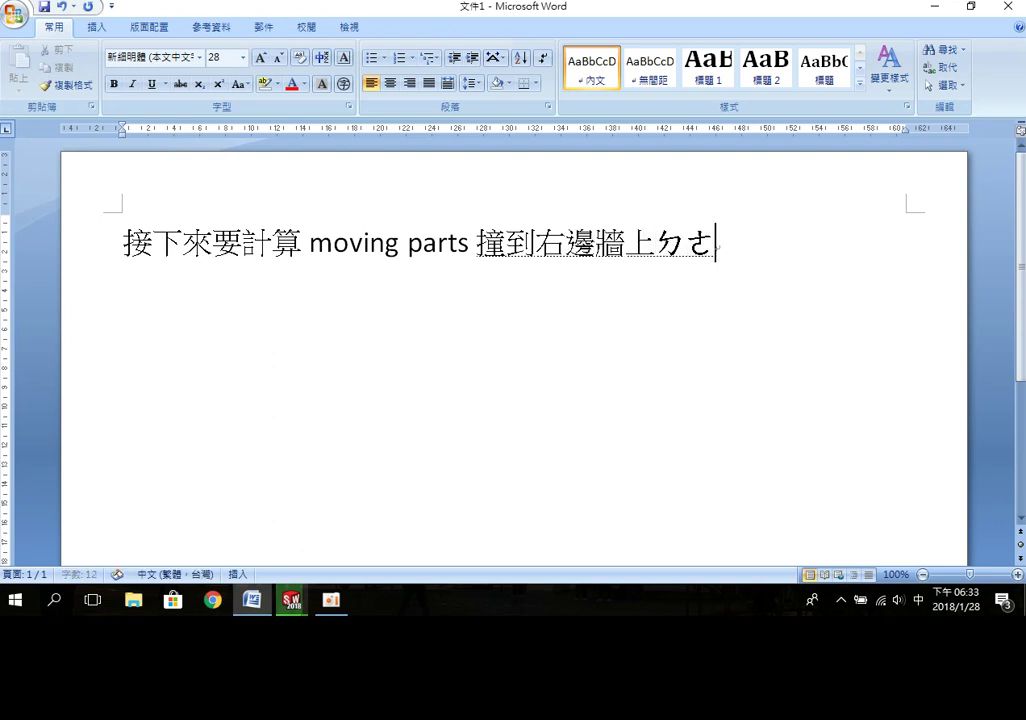
type("˙ㄐㄧㄝ")
key("space")
type("ㄔㄨˋㄌㄧˋ")
key("Return")
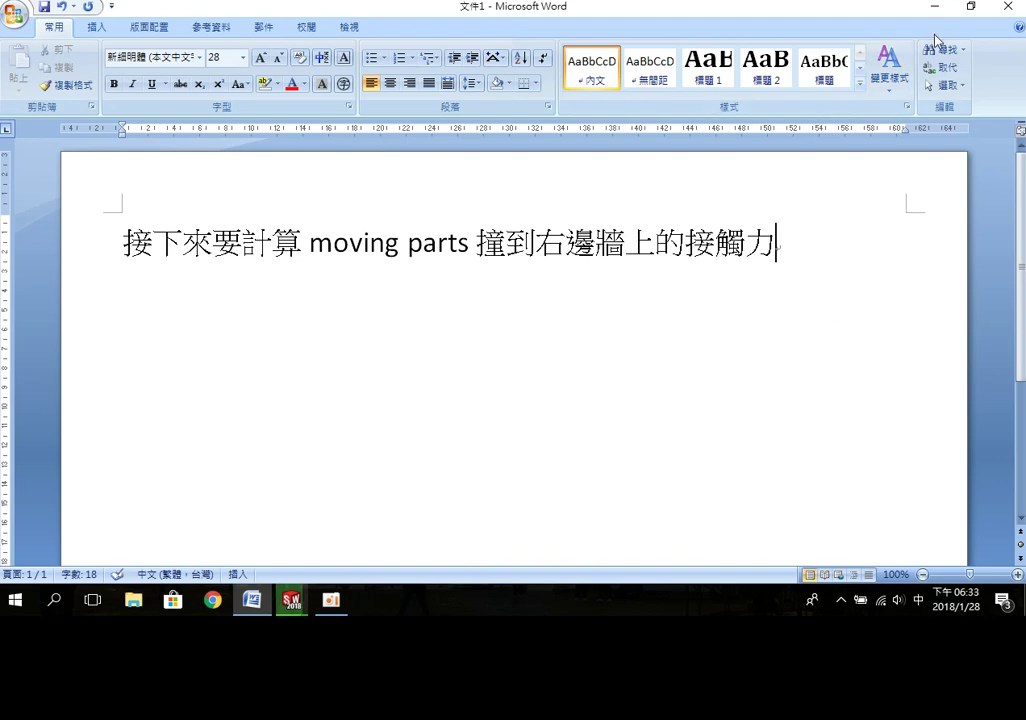
left_click(936, 6)
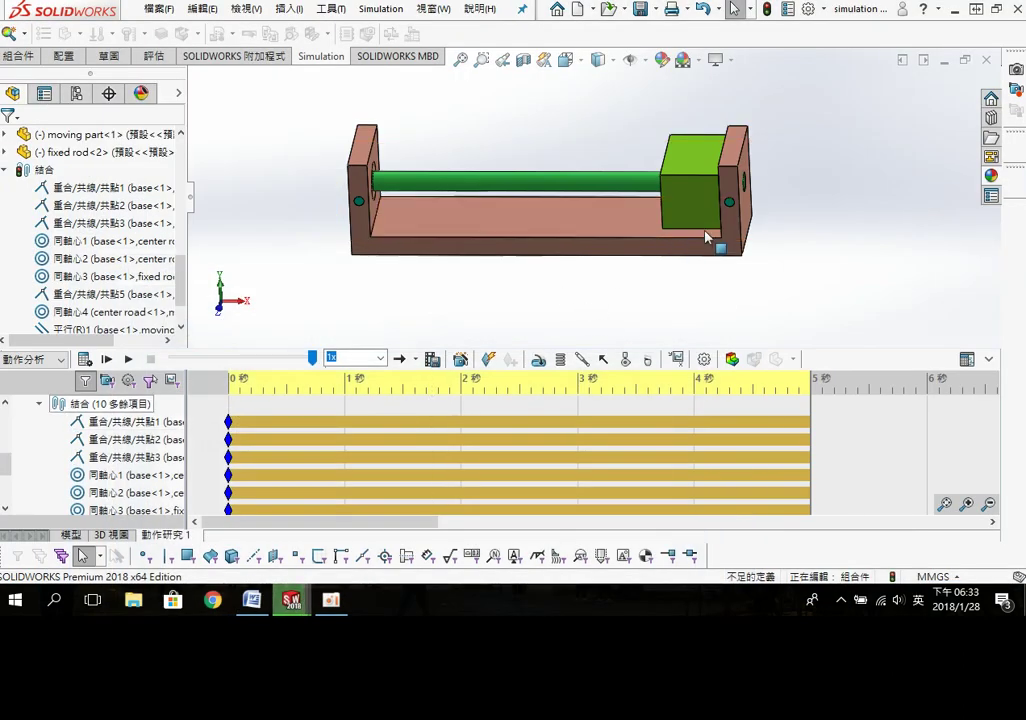
Step: With the block moved mid-rod, start a new 力 > 接觸力 result
left_click_drag(698, 216, 490, 226)
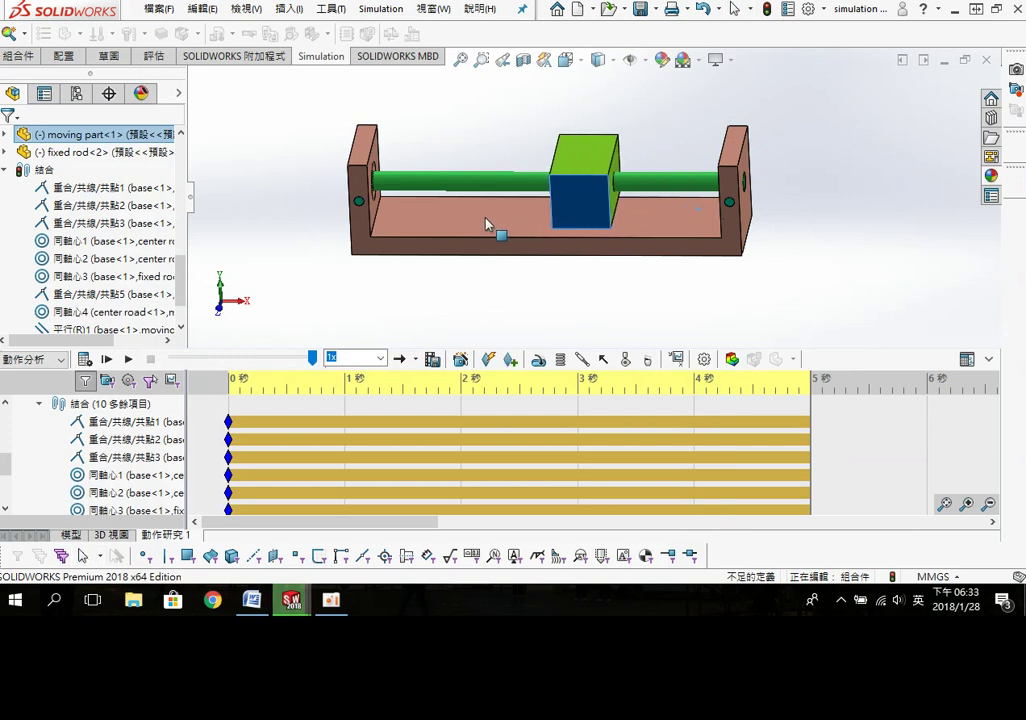
left_click(756, 316)
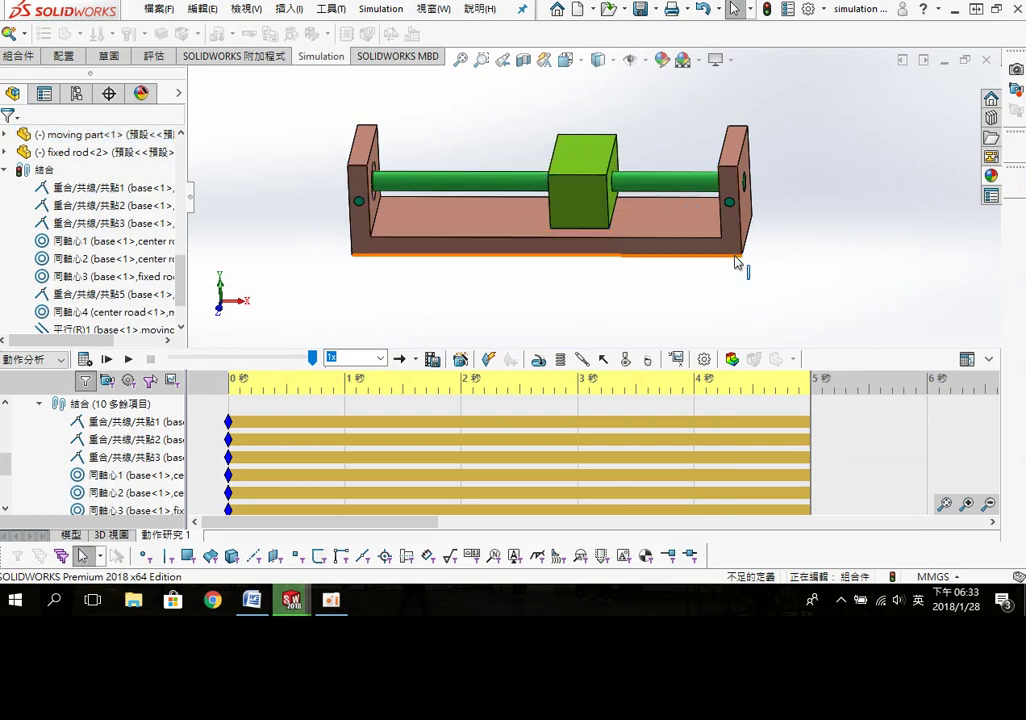
left_click(677, 359)
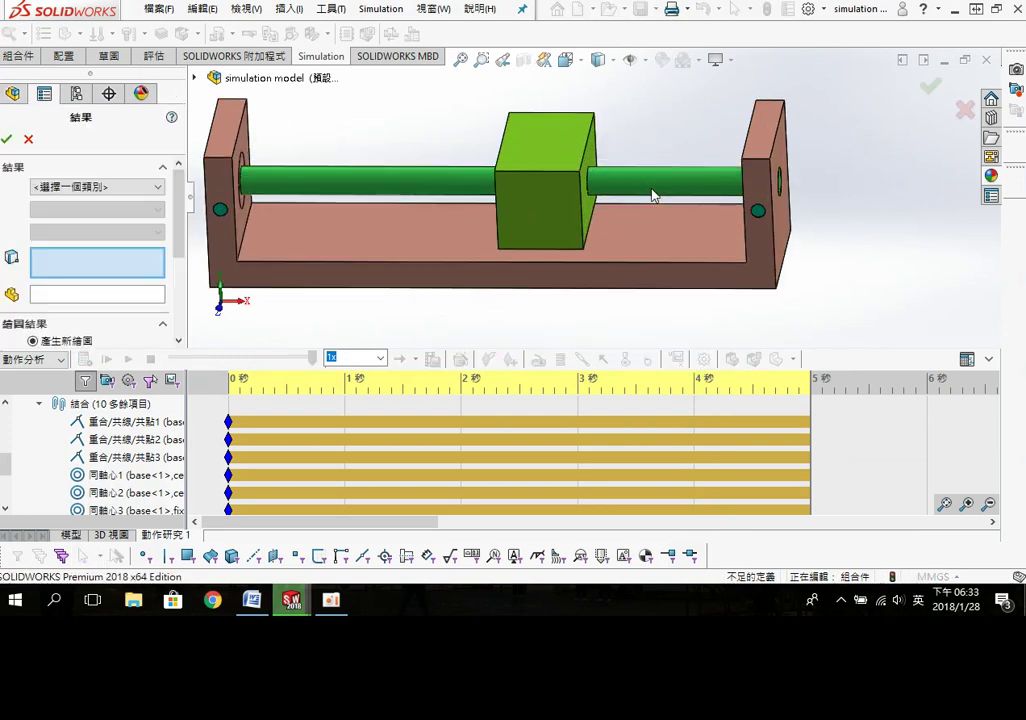
left_click(156, 186)
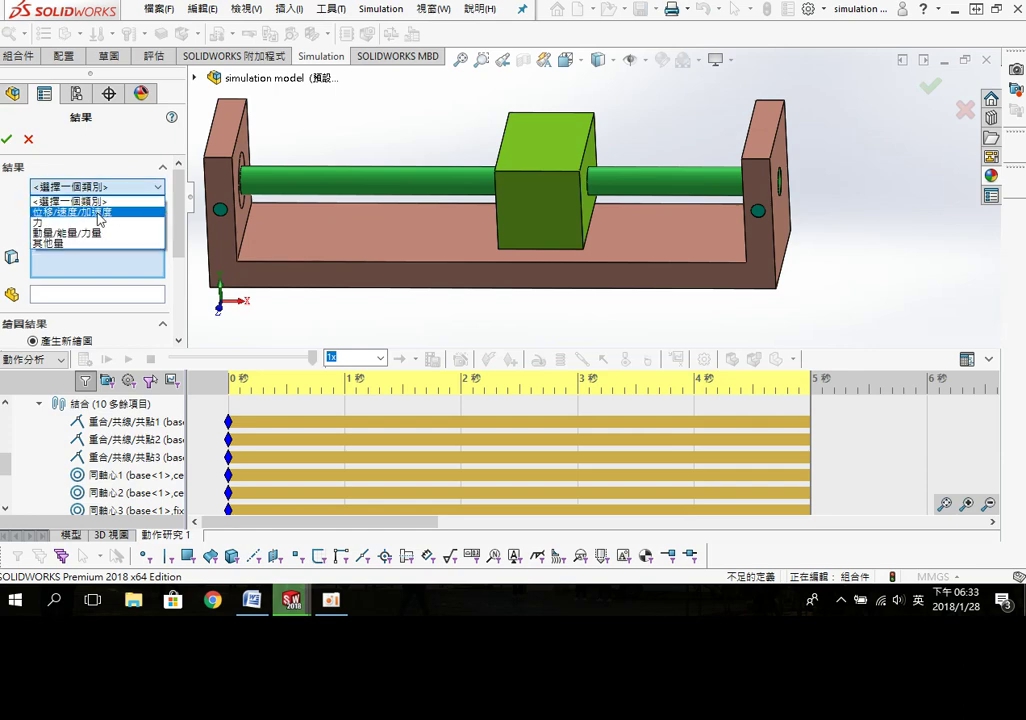
left_click(98, 223)
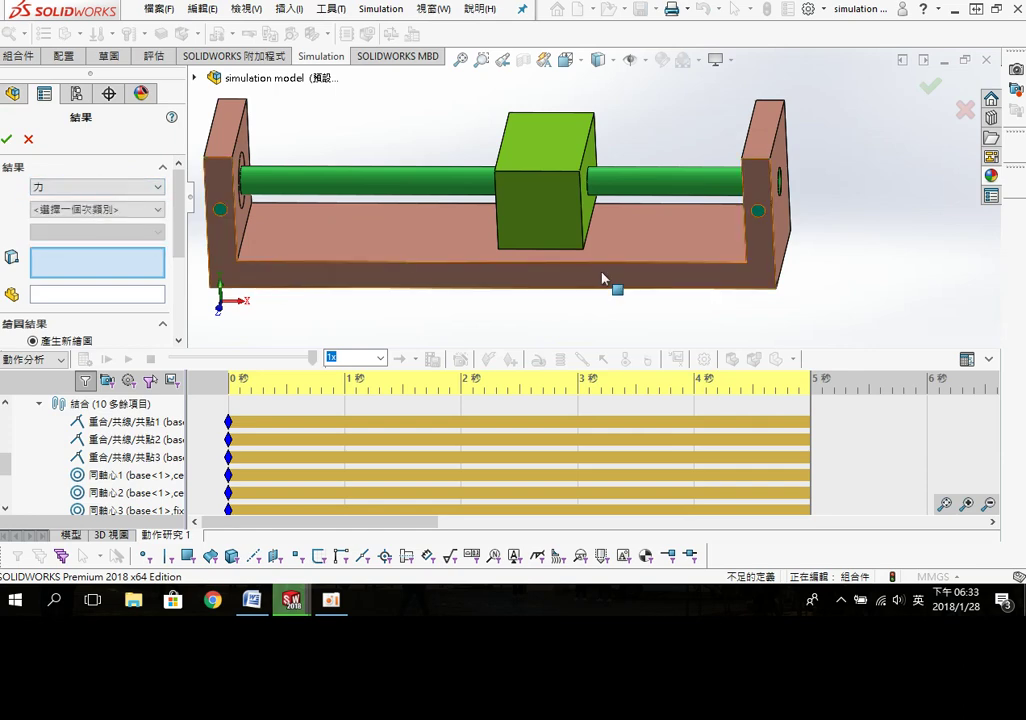
left_click(118, 209)
left_click(96, 288)
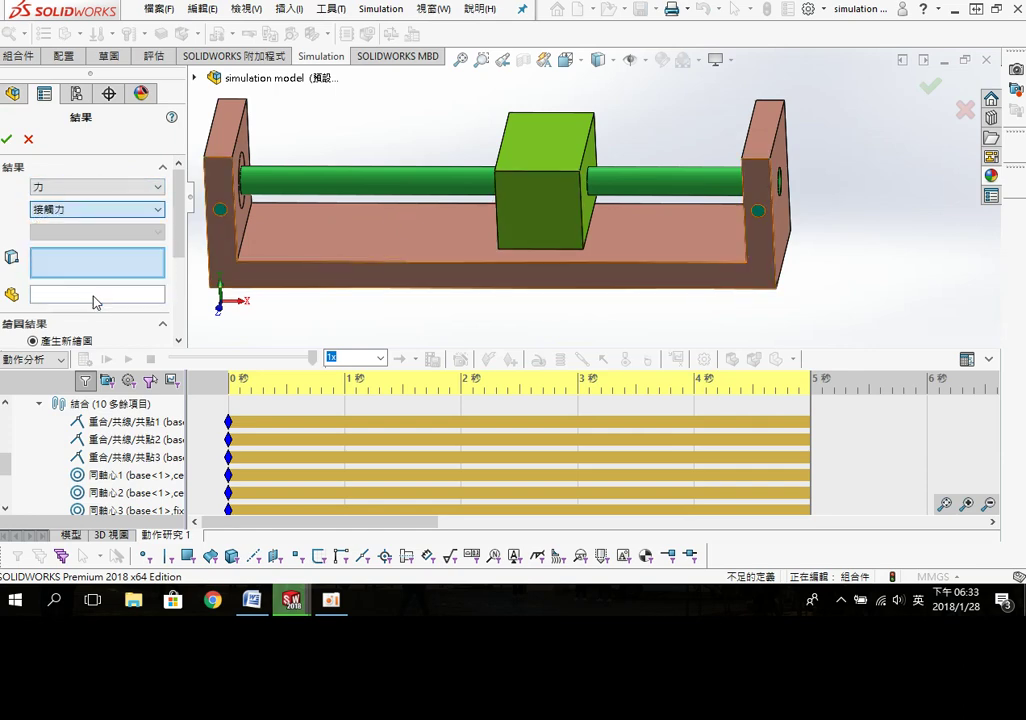
Step: Use the block's right face and the right wall's inner face, reference the moving part, and plot Z組成
left_click(590, 210)
middle_click_drag(698, 199, 715, 220)
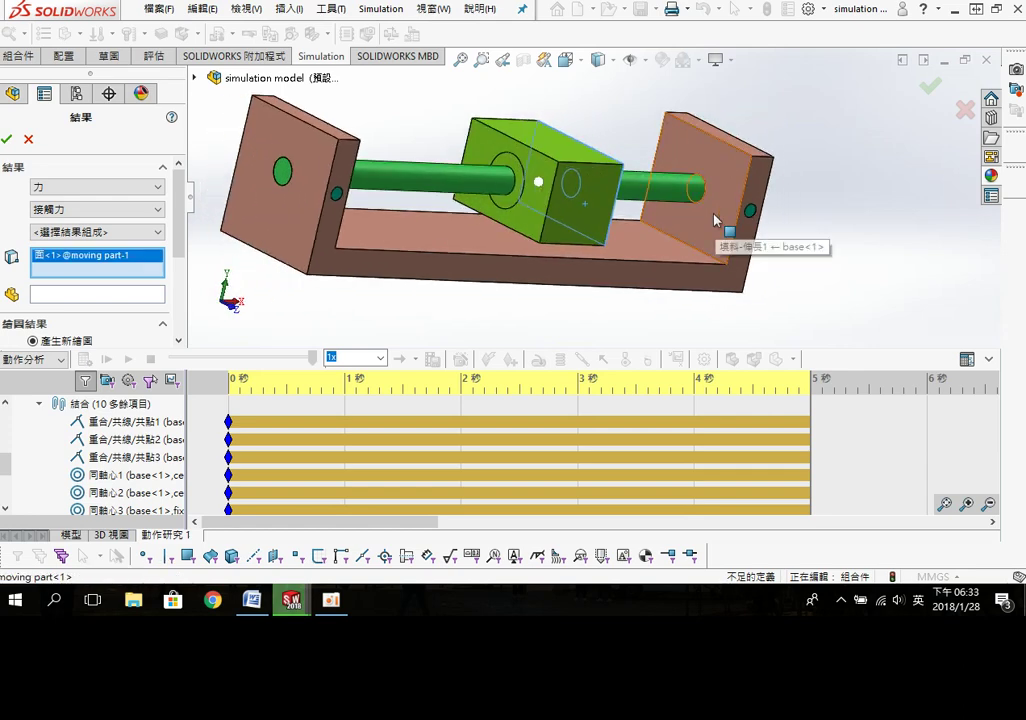
left_click(715, 220)
left_click(550, 228)
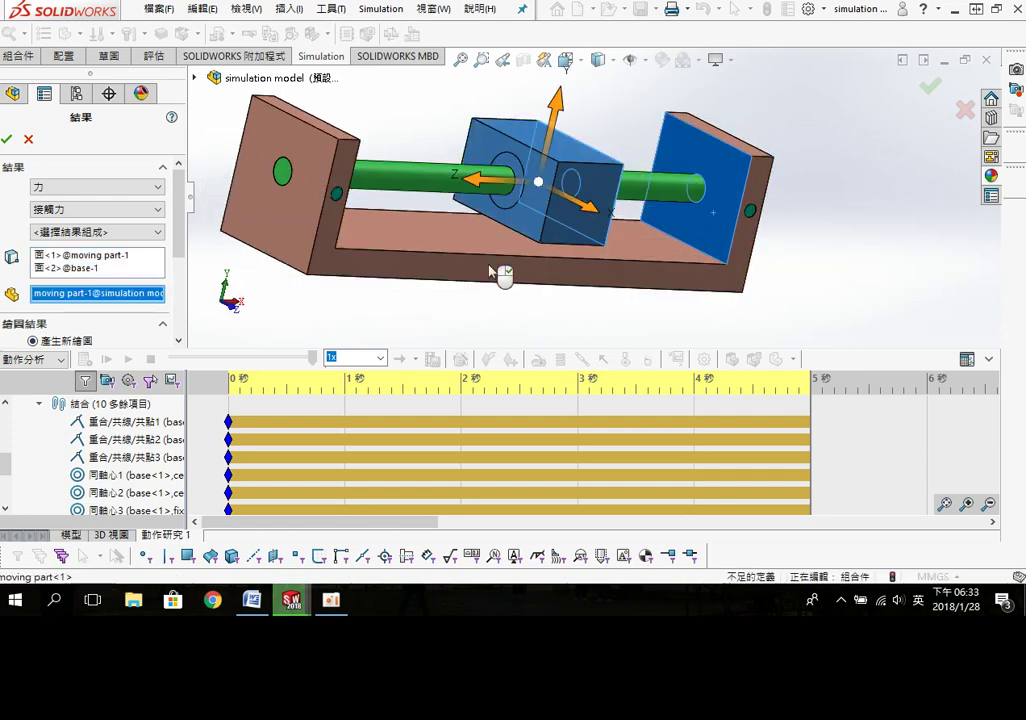
left_click(90, 232)
left_click(55, 279)
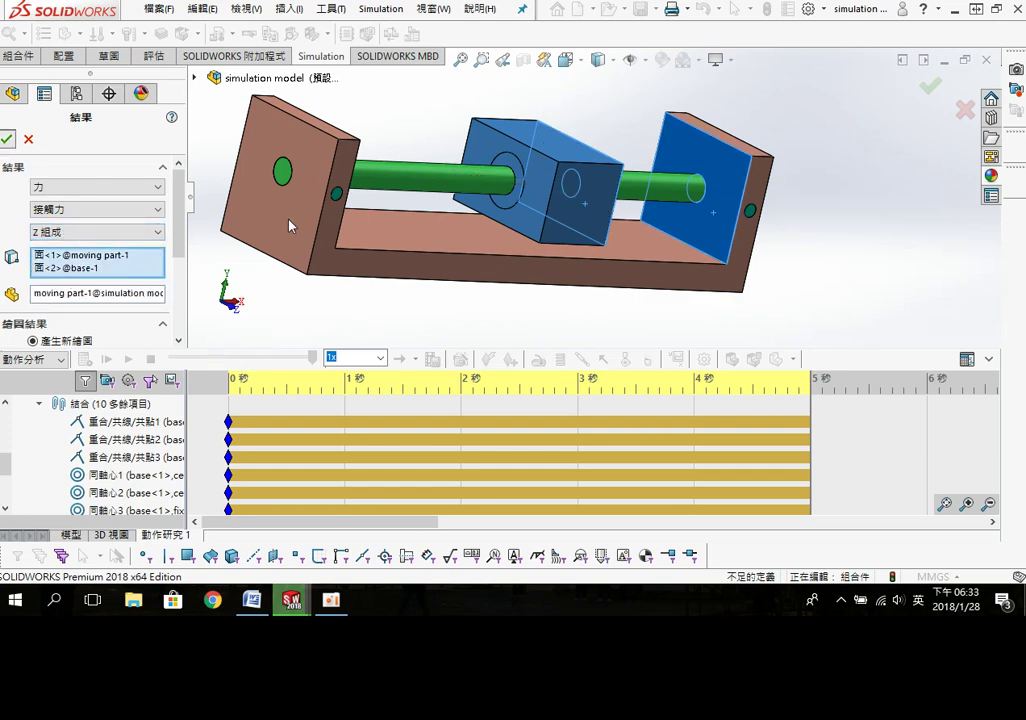
key("Return")
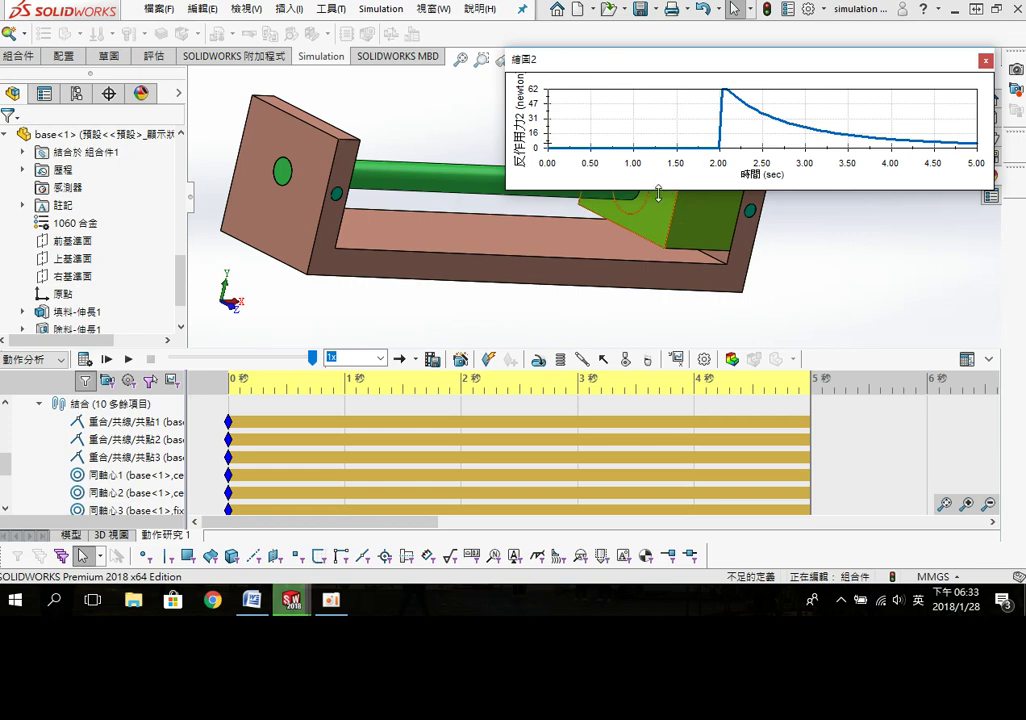
Step: Stretch the contact-force plot taller to show its ~62 N peak near 2 s, then return to Word
left_click_drag(657, 190, 657, 356)
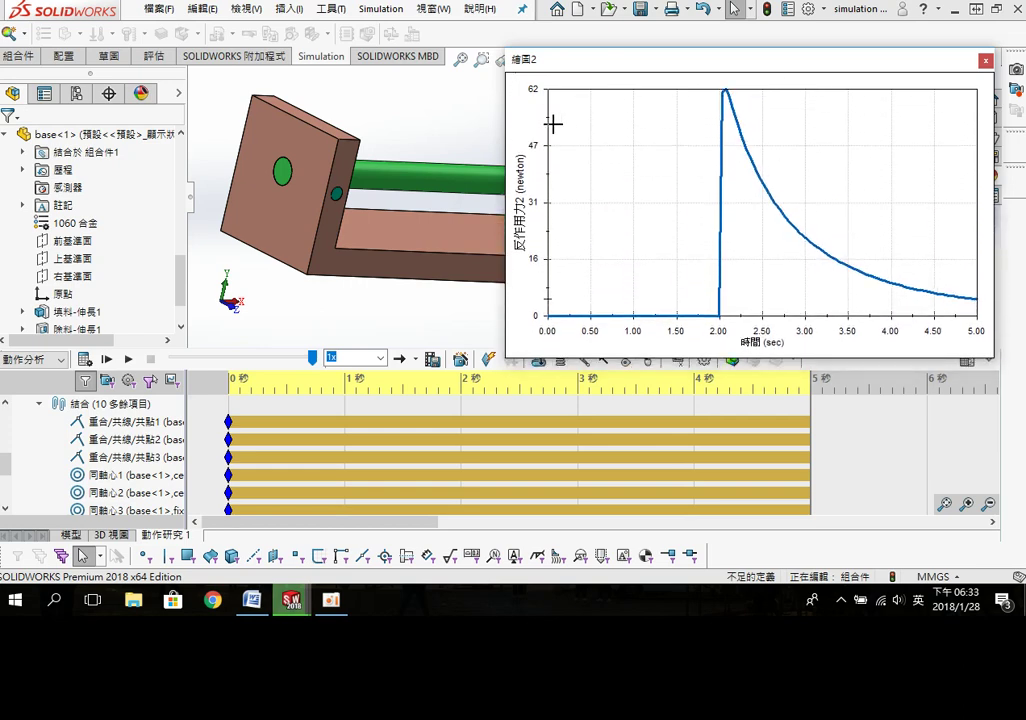
right_click(534, 93)
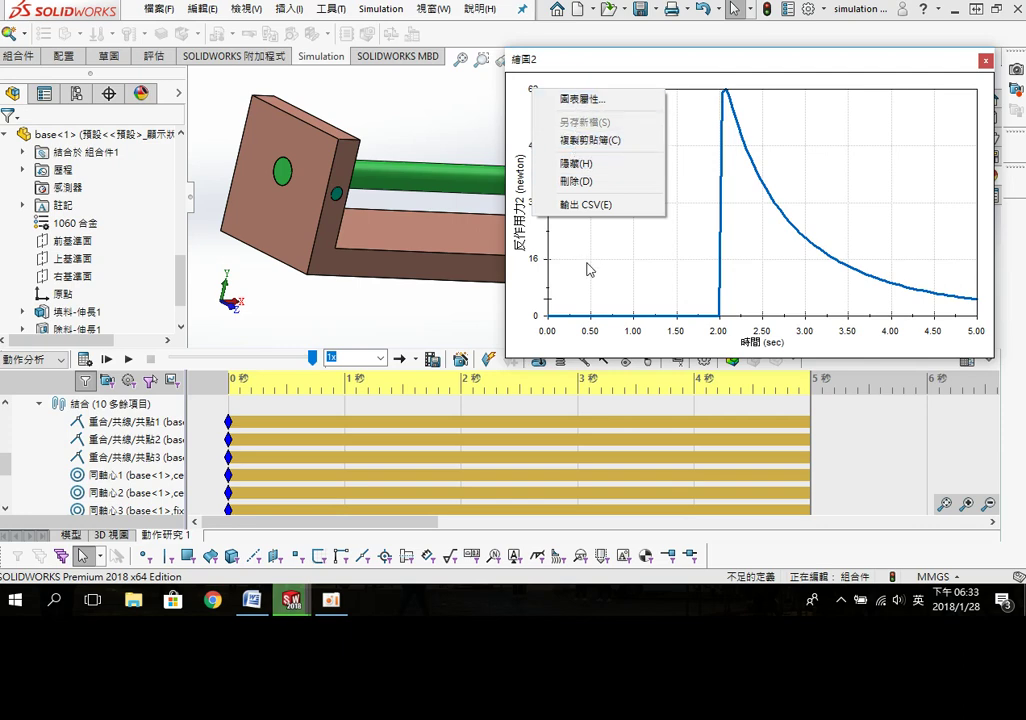
left_click(538, 320)
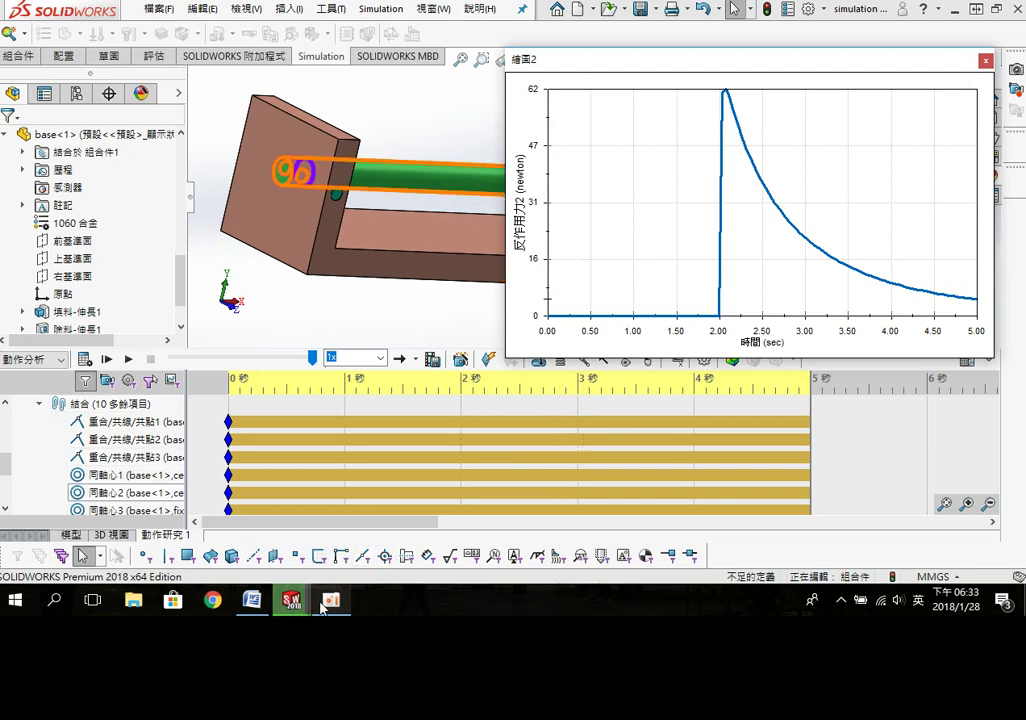
left_click(256, 604)
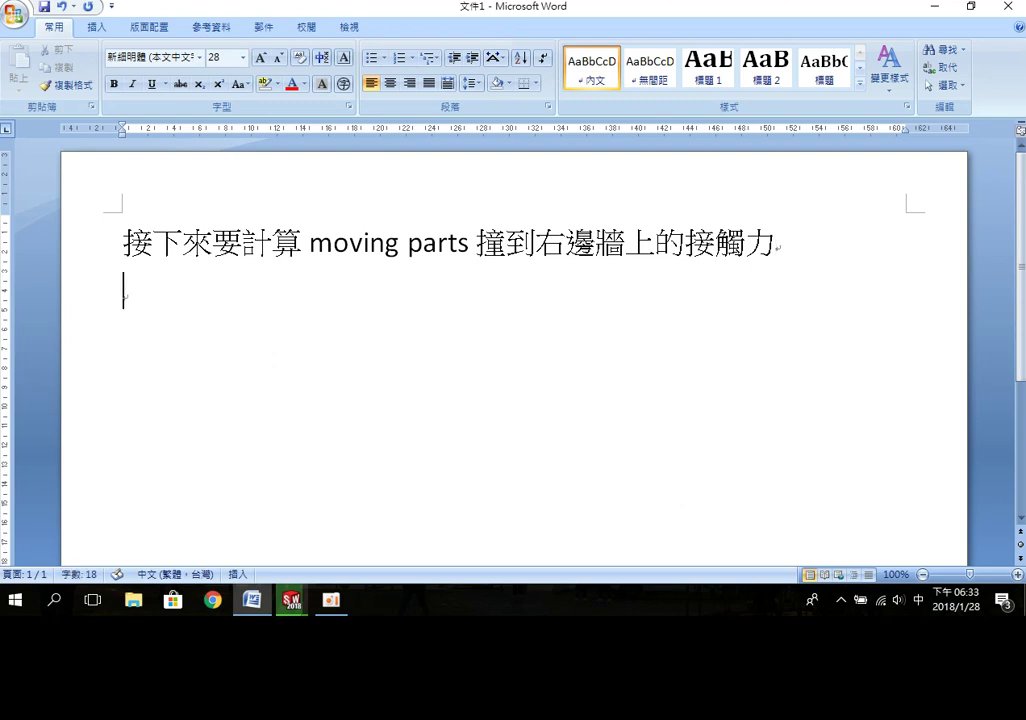
Step: Type 由圖表可以知道他的接觸力大小, then on a new line 我們也可以計算推進力的大小, and minimize Word
type("由圖表可以")
type("知道")
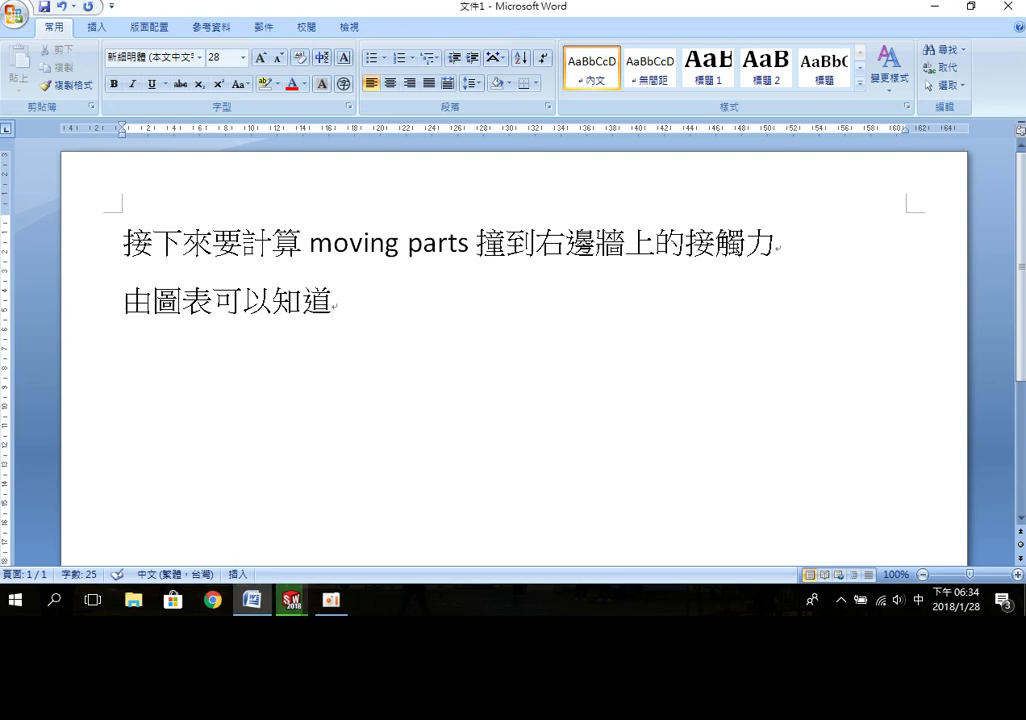
type("他的接觸力大小")
key("Return")
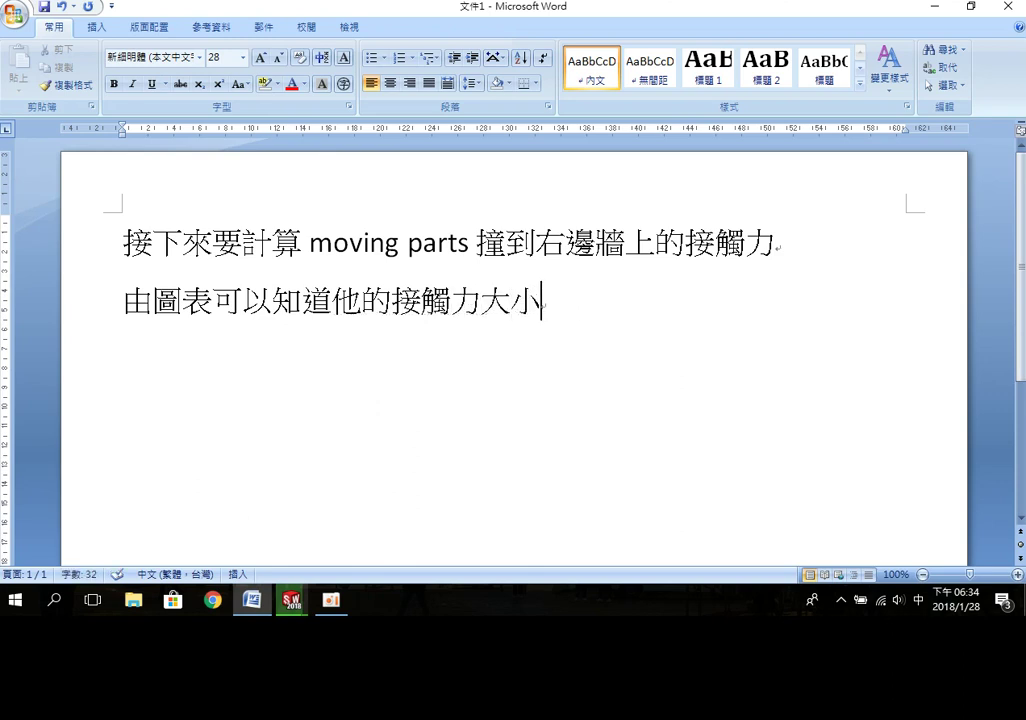
left_click(331, 600)
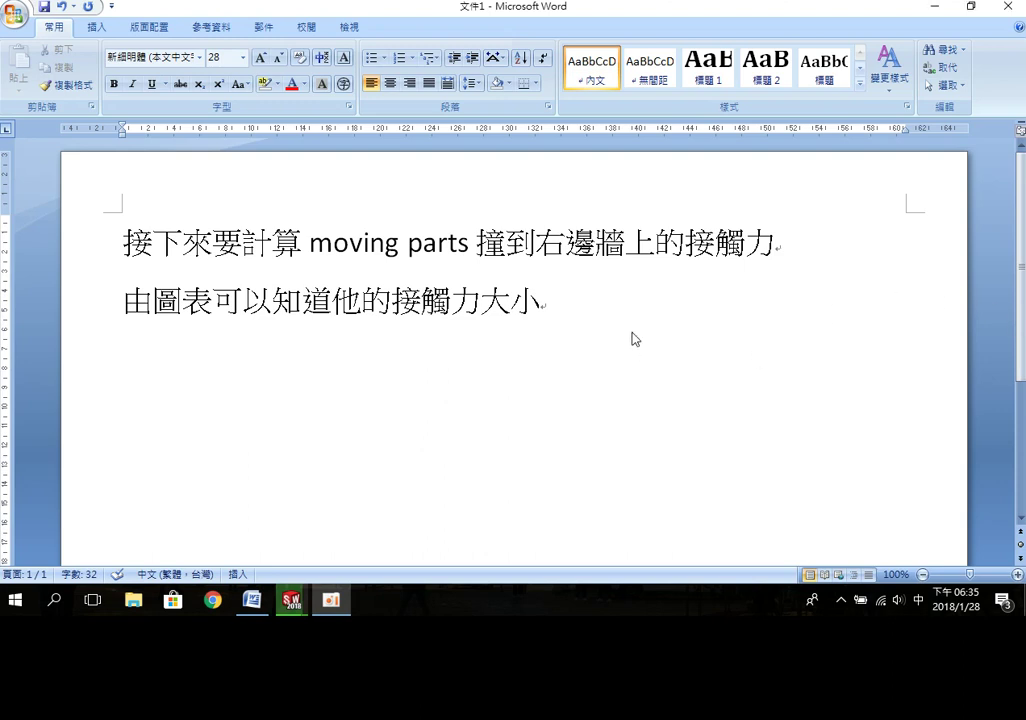
left_click(666, 314)
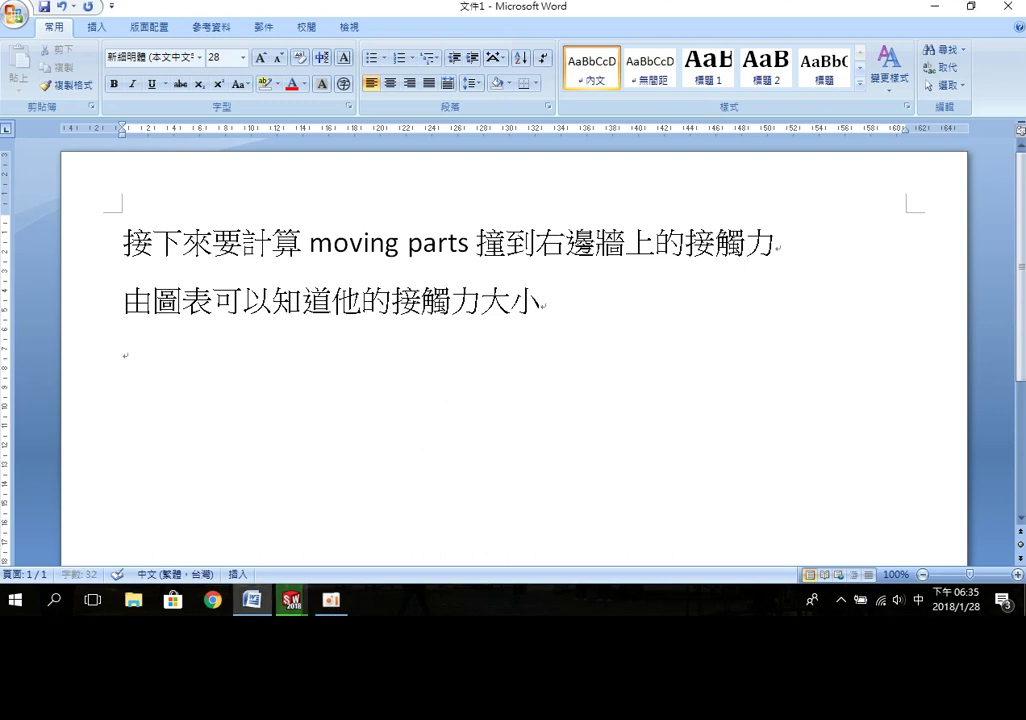
type("我們也可以")
type("計")
type("算")
type("推")
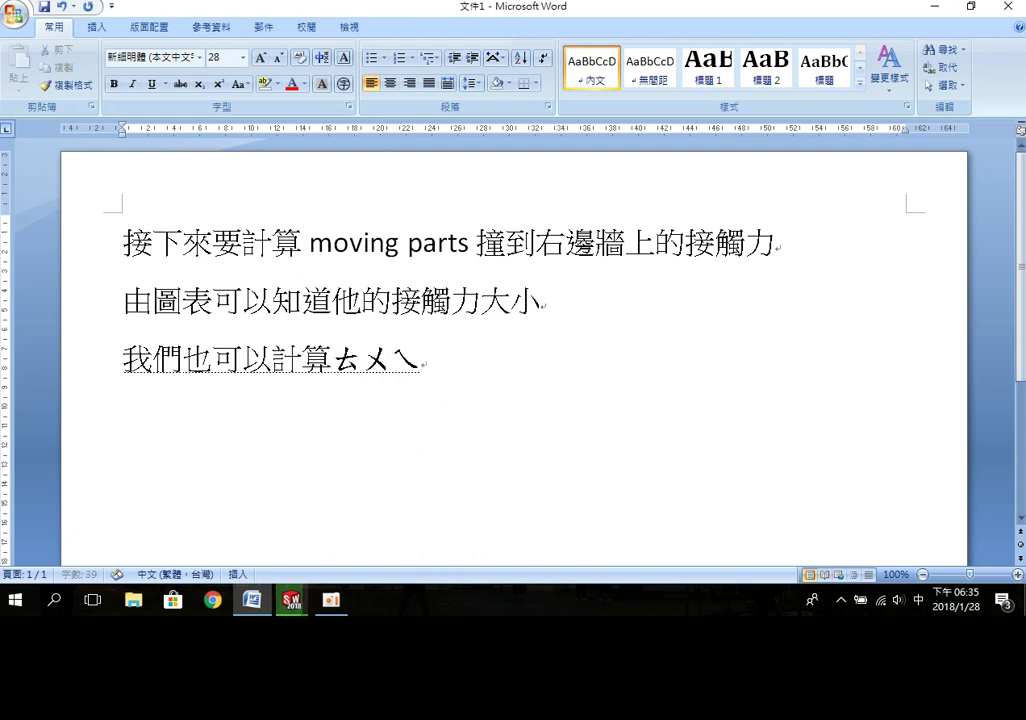
type("進ㄌㄧ力ㄉㄜ的ㄉ大ㄒ小")
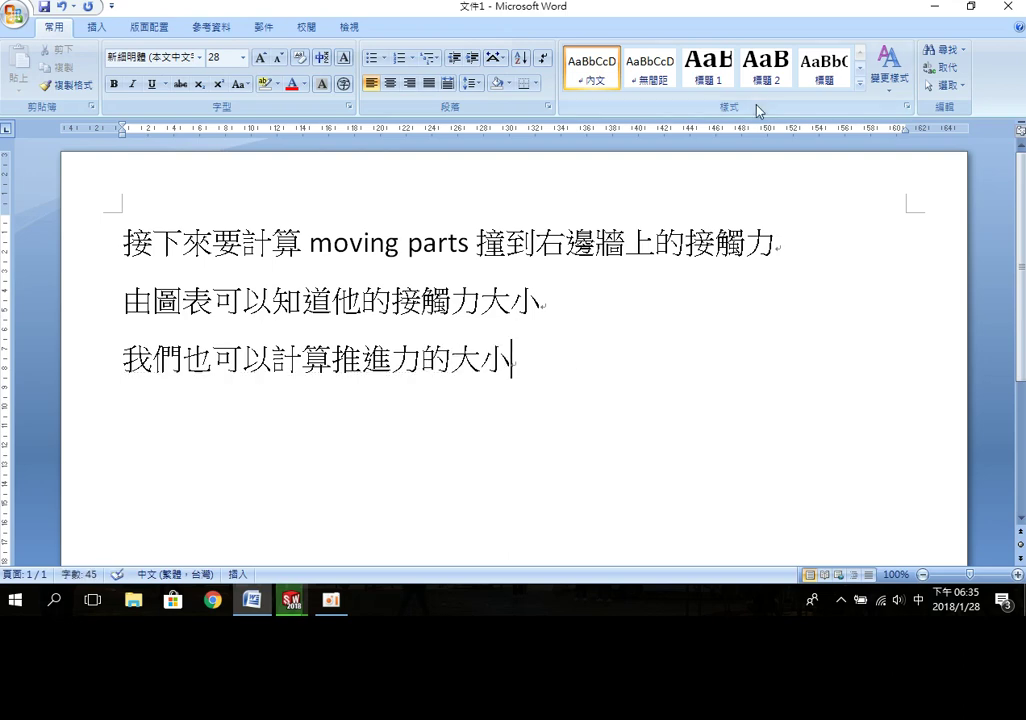
left_click(934, 7)
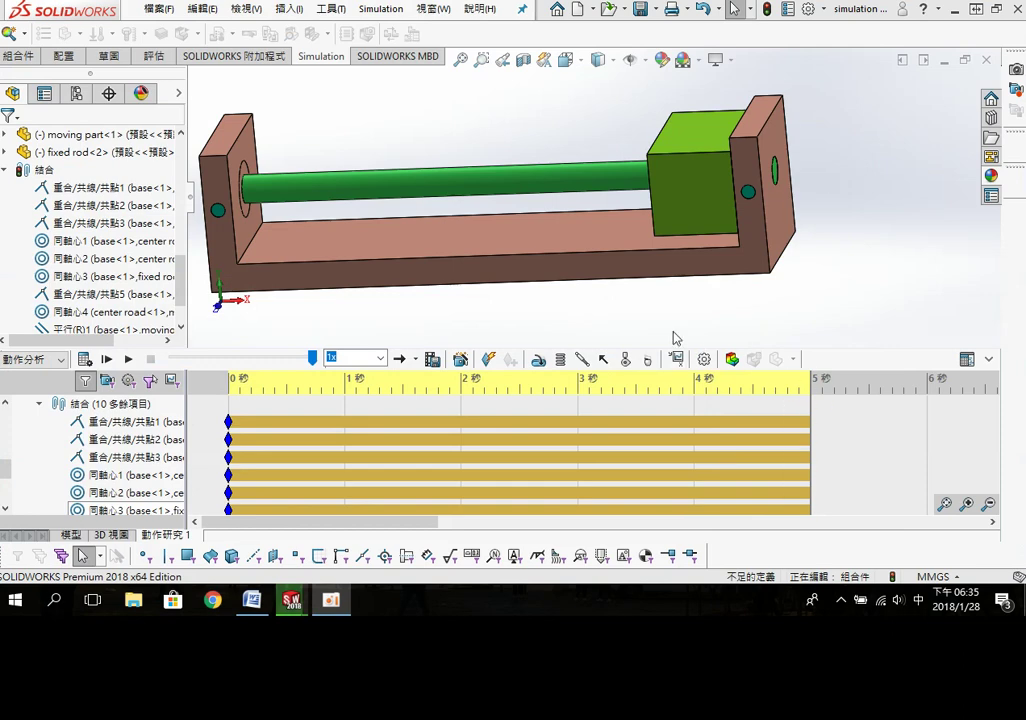
Step: Start another result and clear both previously selected contact faces
left_click_drag(678, 215, 490, 231)
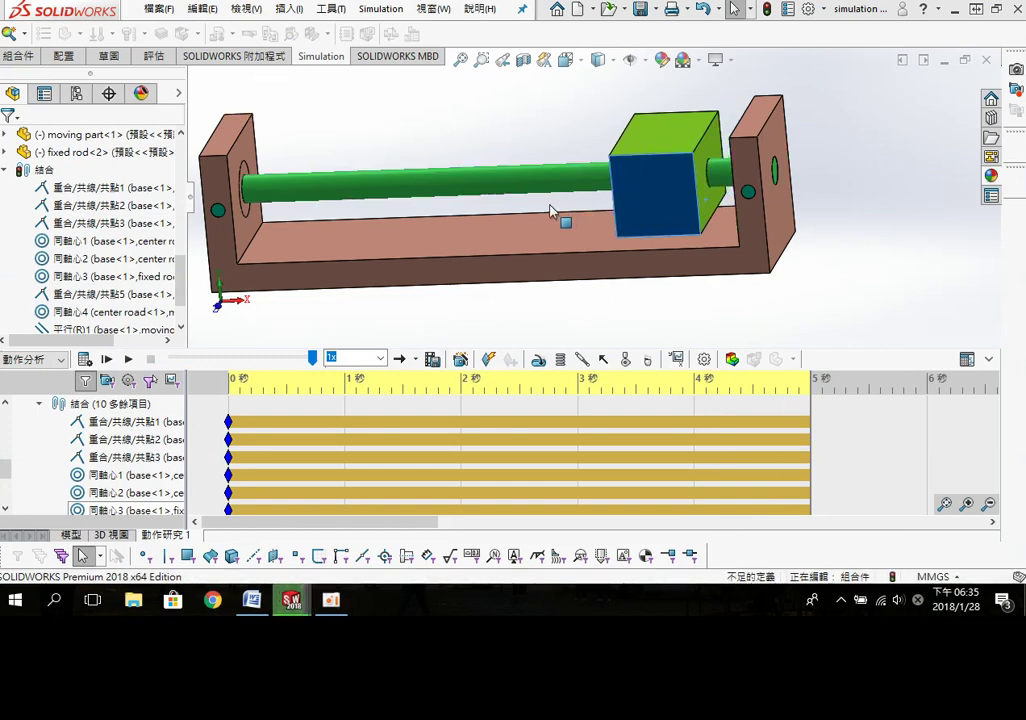
left_click(676, 360)
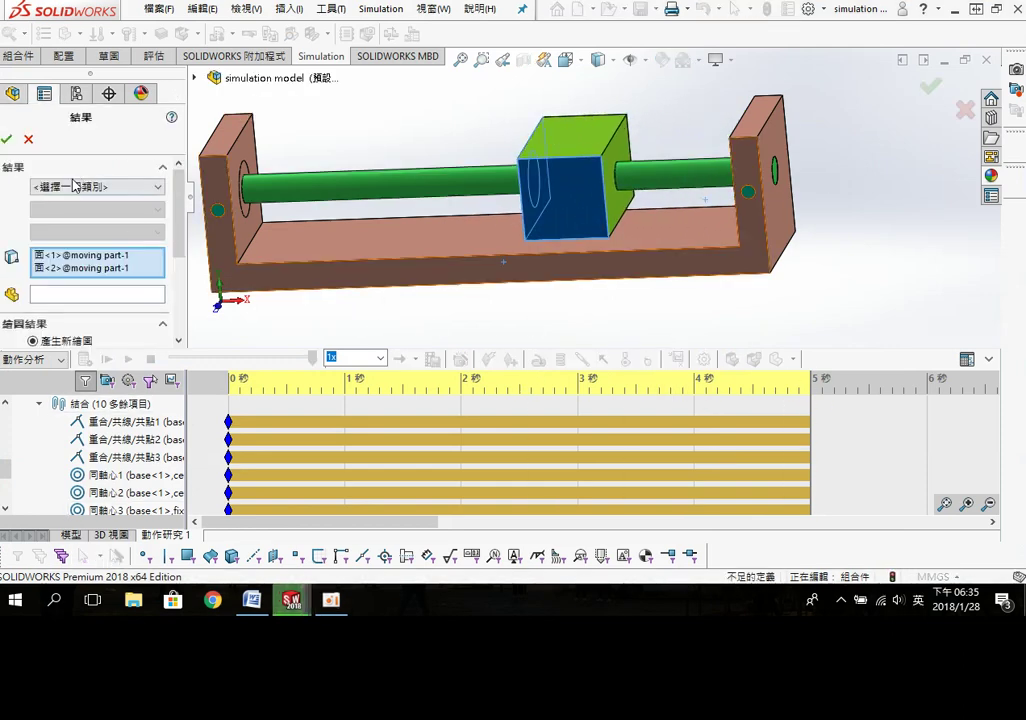
left_click(66, 268)
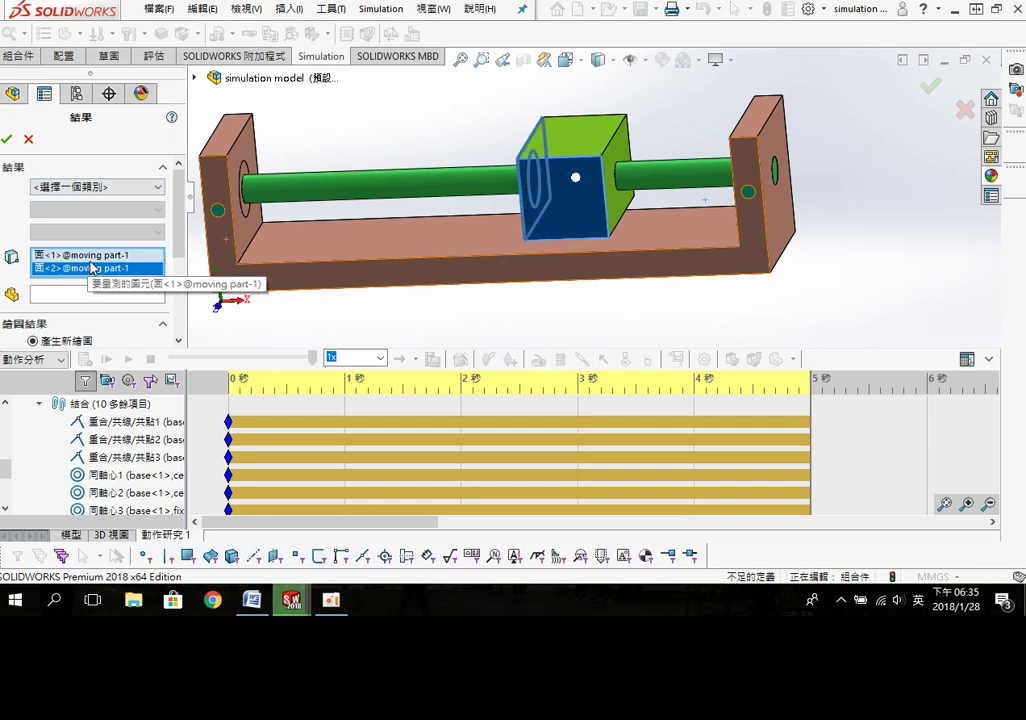
key("Delete")
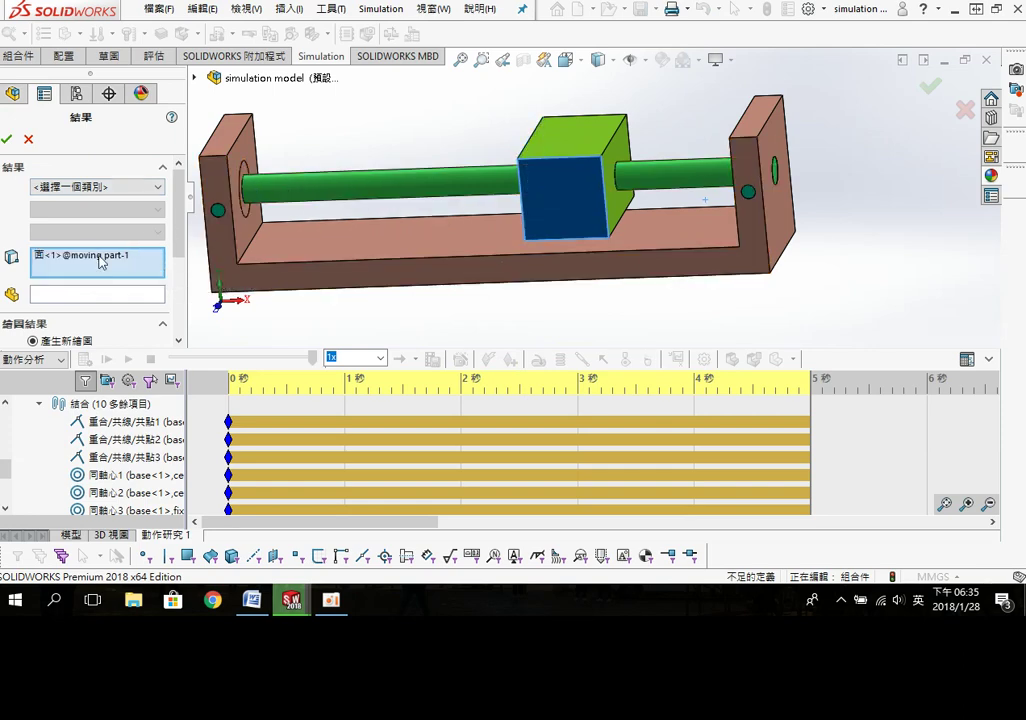
key("Delete")
Step: Set the result type to 力 > 動力力量 with the Z 組成 component
left_click(95, 187)
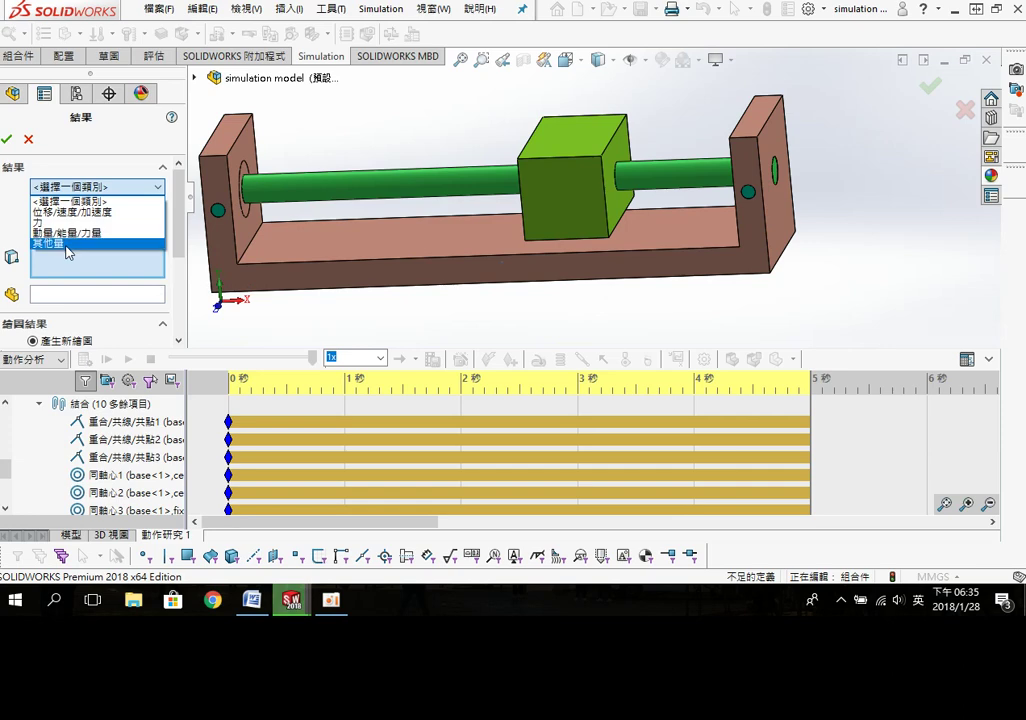
left_click(55, 222)
left_click(97, 210)
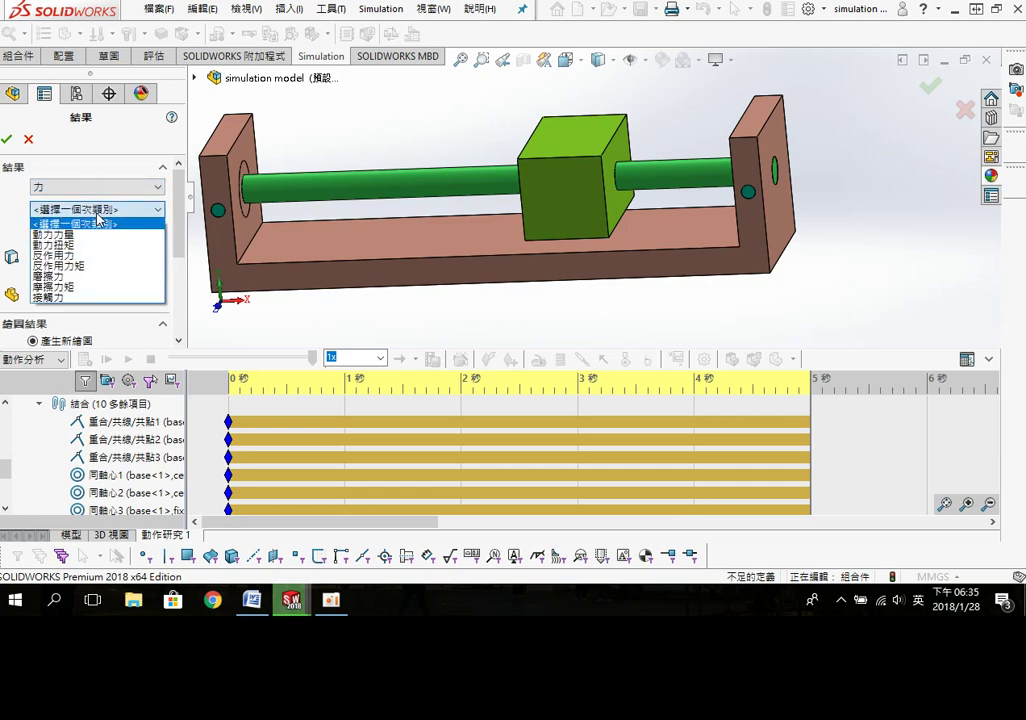
left_click(55, 234)
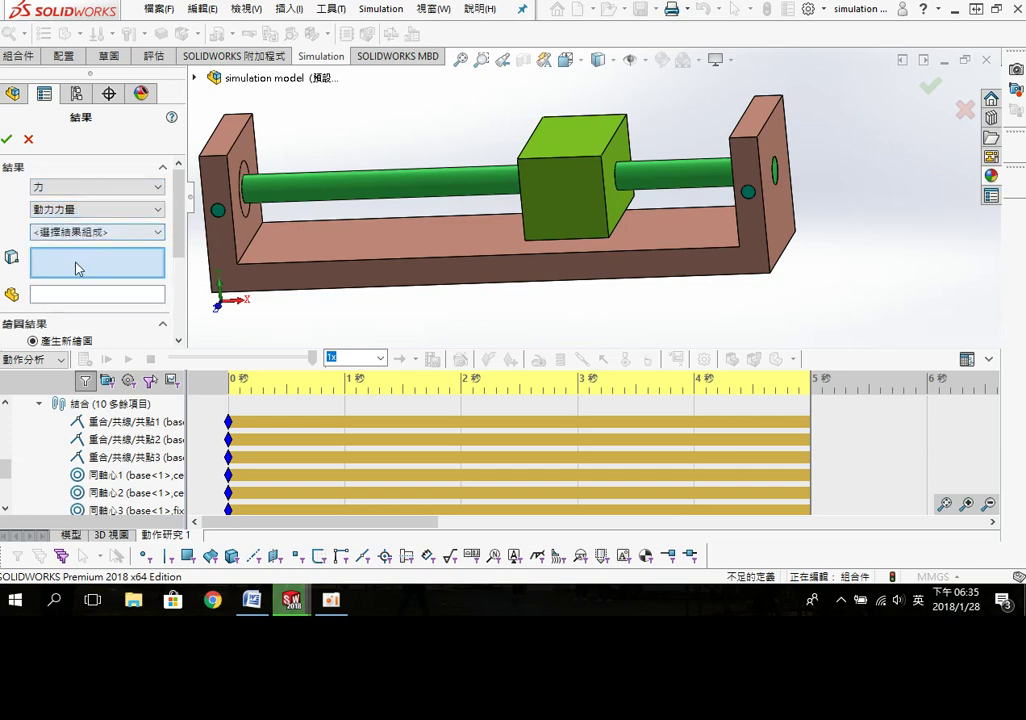
left_click(90, 231)
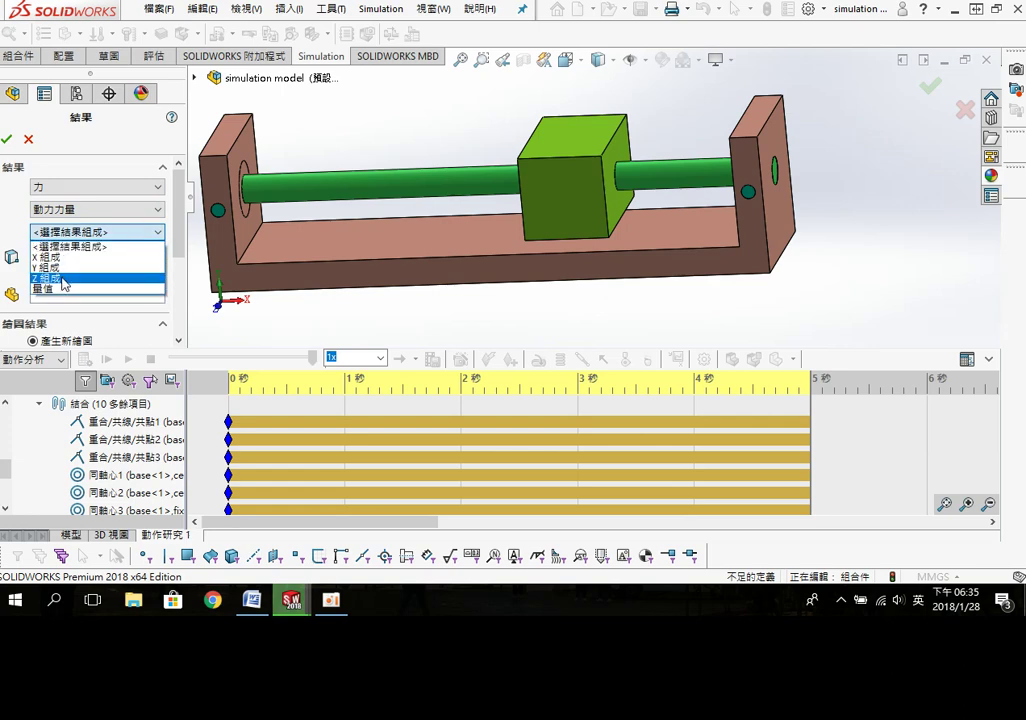
left_click(63, 283)
Step: Choose 直線動力1 from the tree and moving part-1 as reference, and confirm the plot
scroll(175, 297, "down", 3)
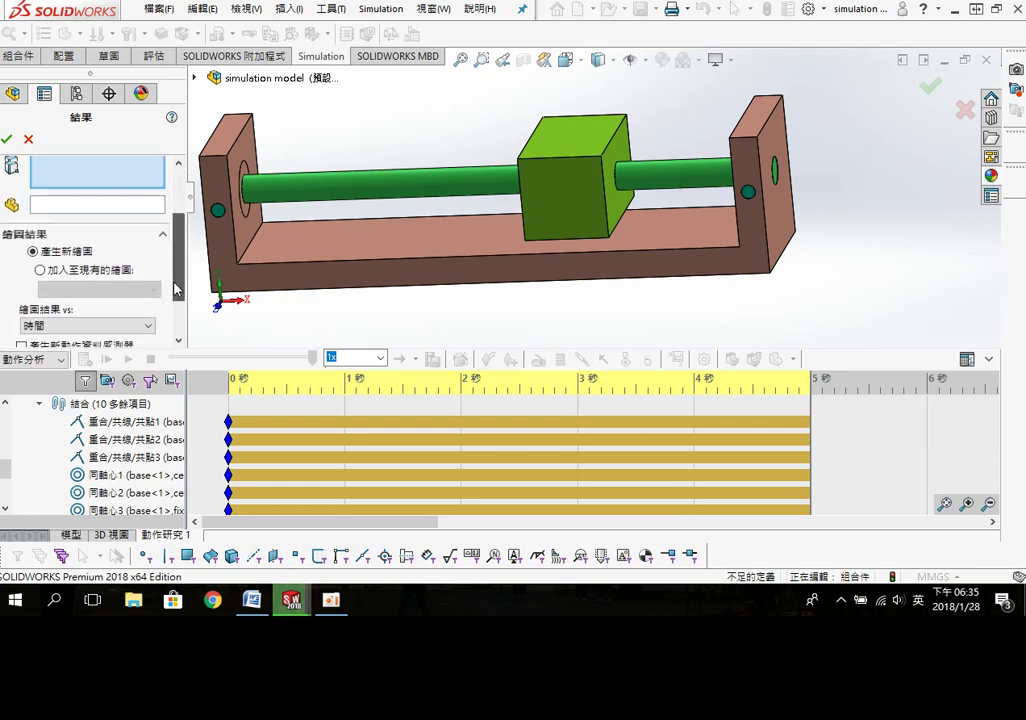
scroll(175, 297, "up", 3)
left_click_drag(8, 477, 10, 415)
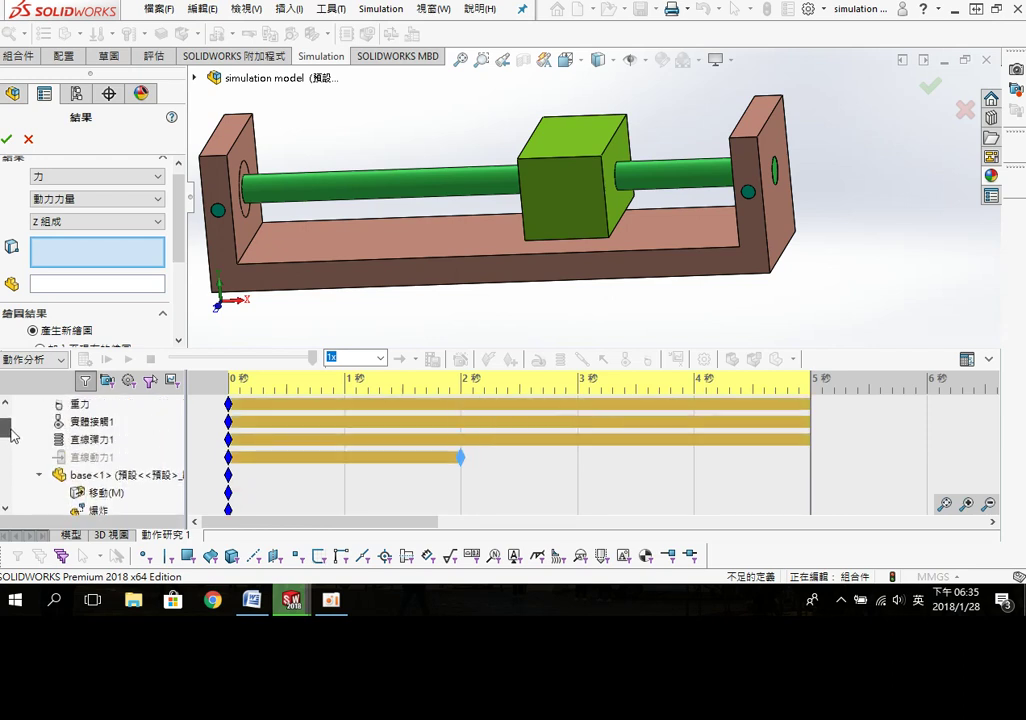
left_click(84, 478)
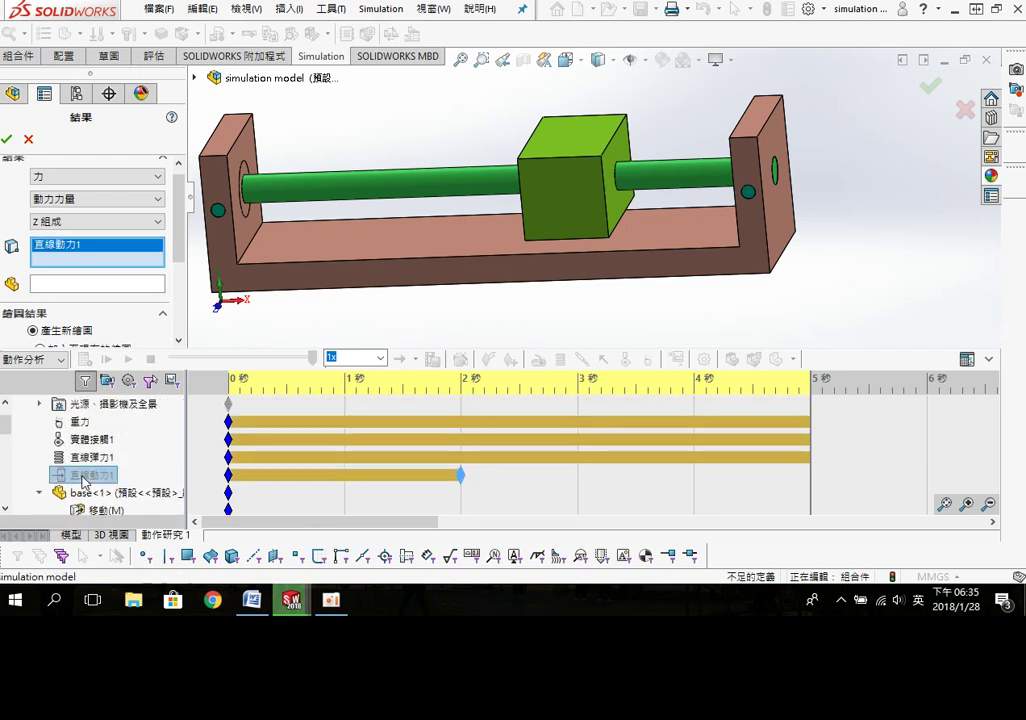
left_click(70, 284)
left_click(557, 205)
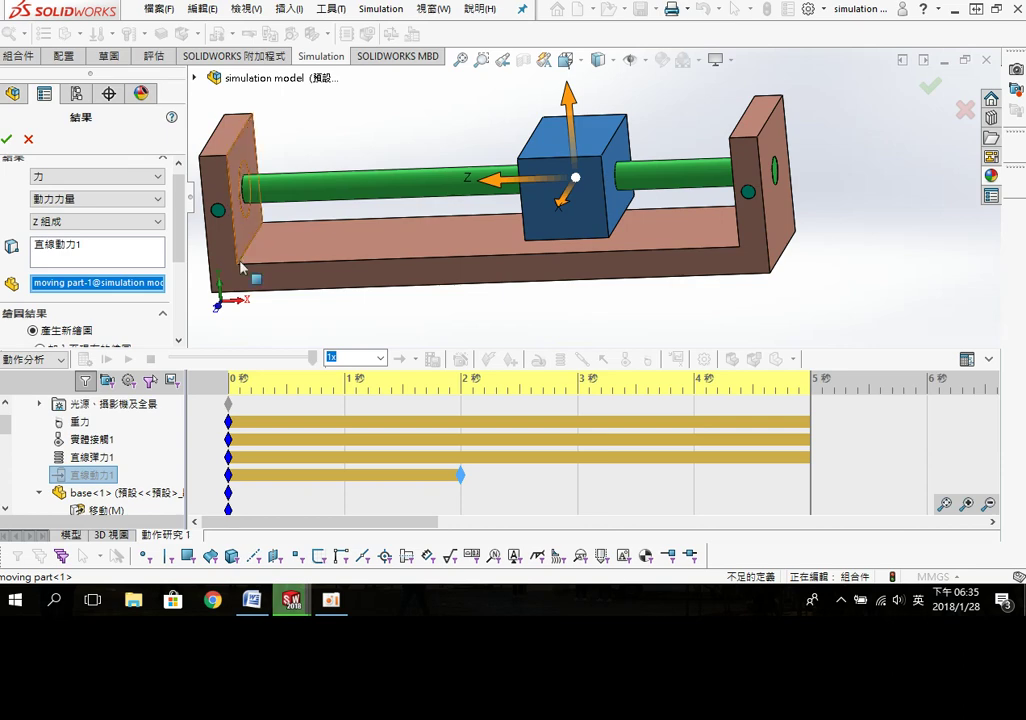
key("Return")
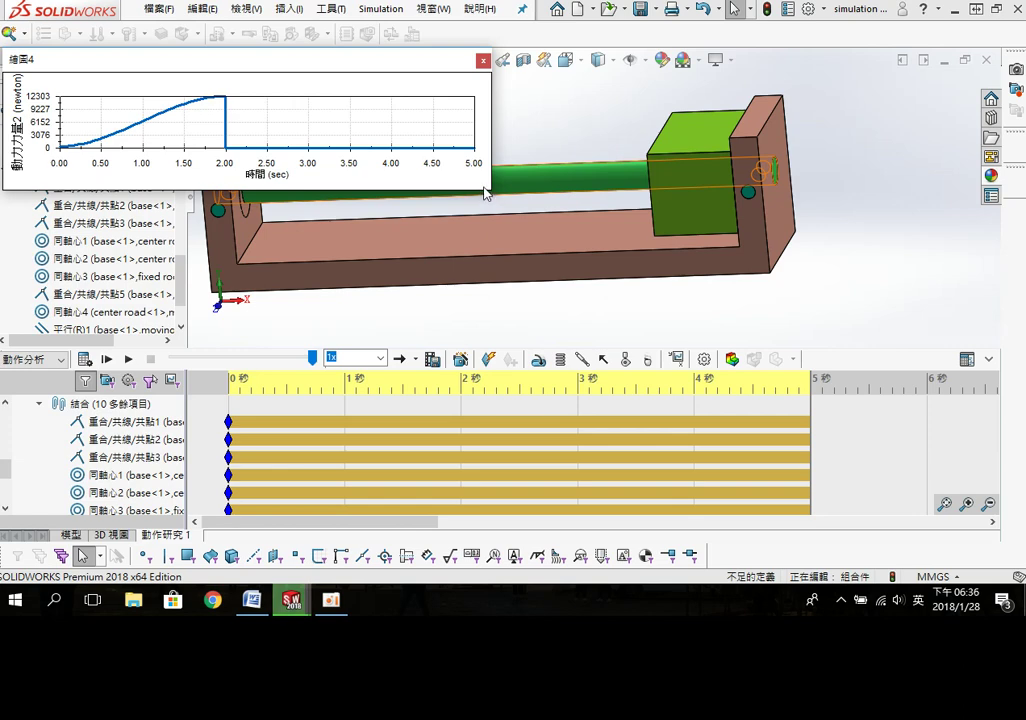
Step: Move the 圖解4 plot to the top centre and enlarge it to read the 12303 N peak at 2 s
left_click_drag(348, 66, 581, 84)
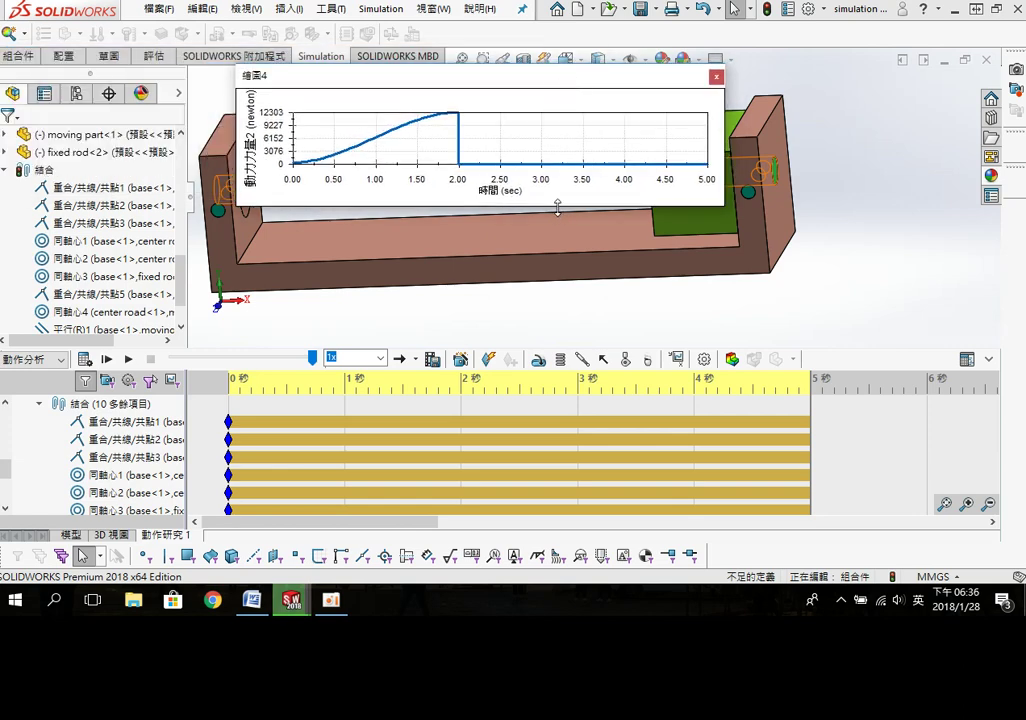
left_click_drag(557, 207, 634, 404)
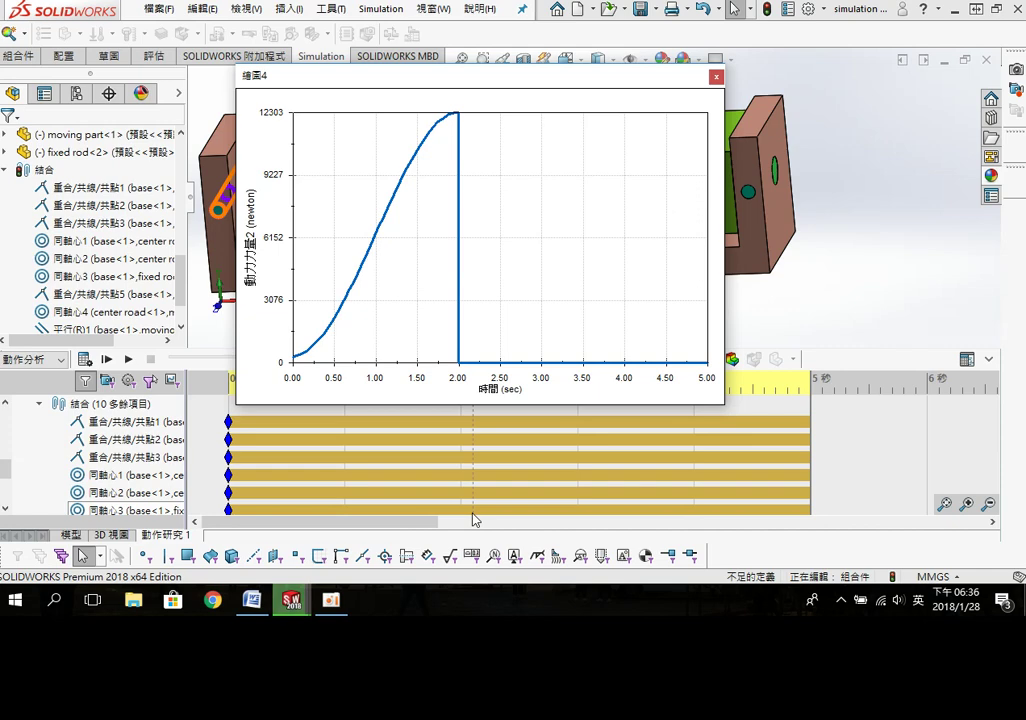
left_click(252, 600)
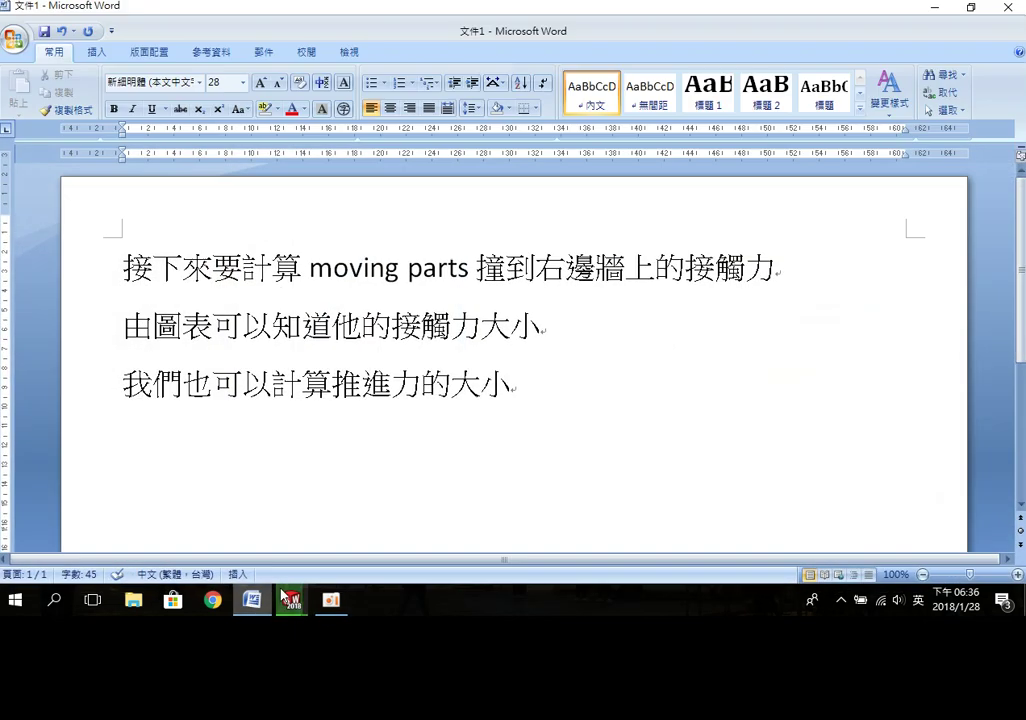
Step: Add the line 由圖表可以知道推進力是 12303 牛頓, then select all four note lines
type("由")
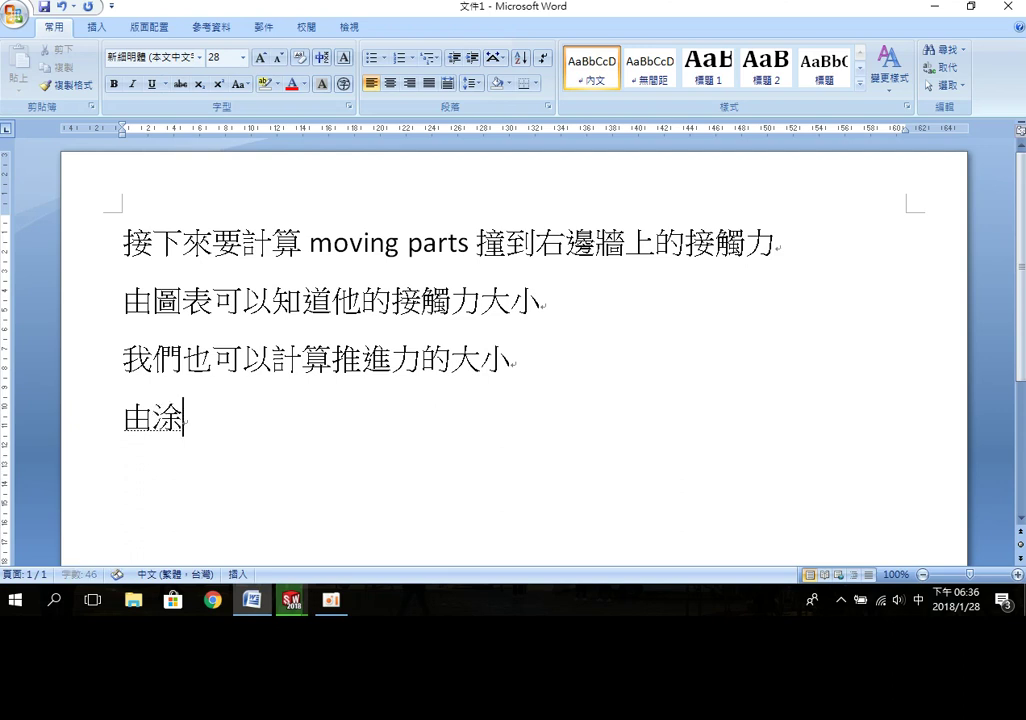
type("圖表可以")
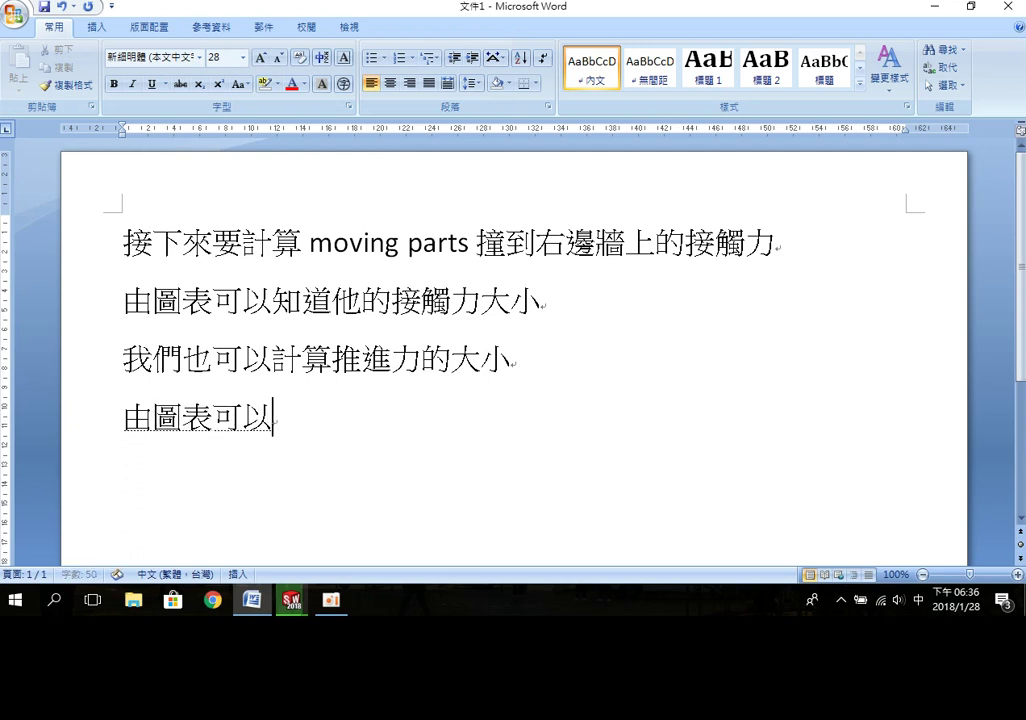
type("知道推")
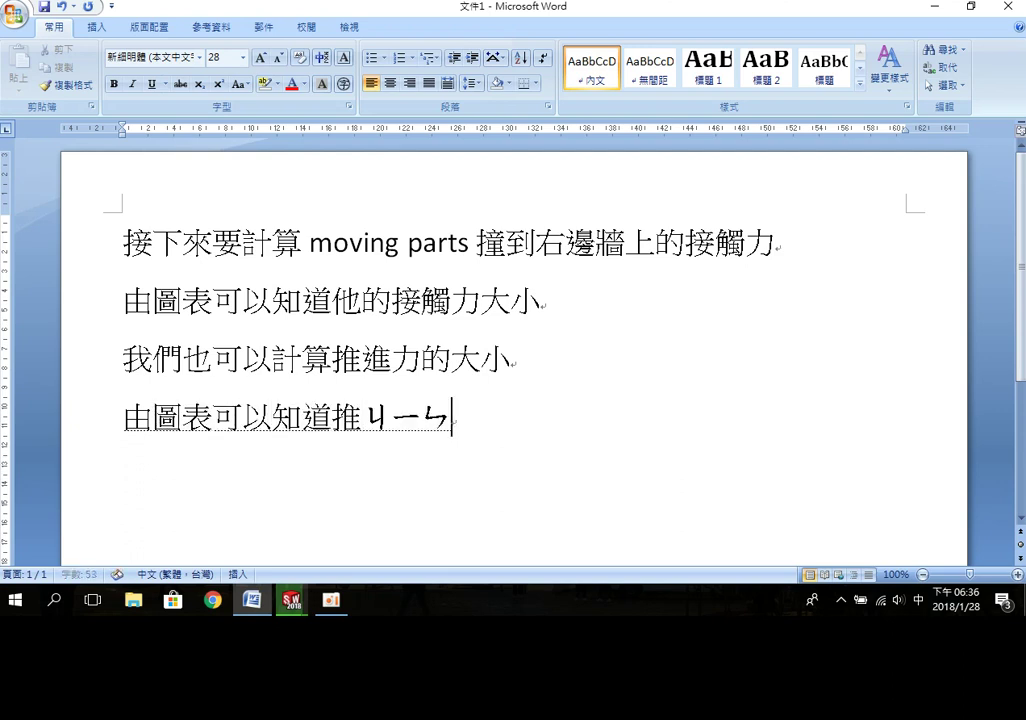
type("進力是")
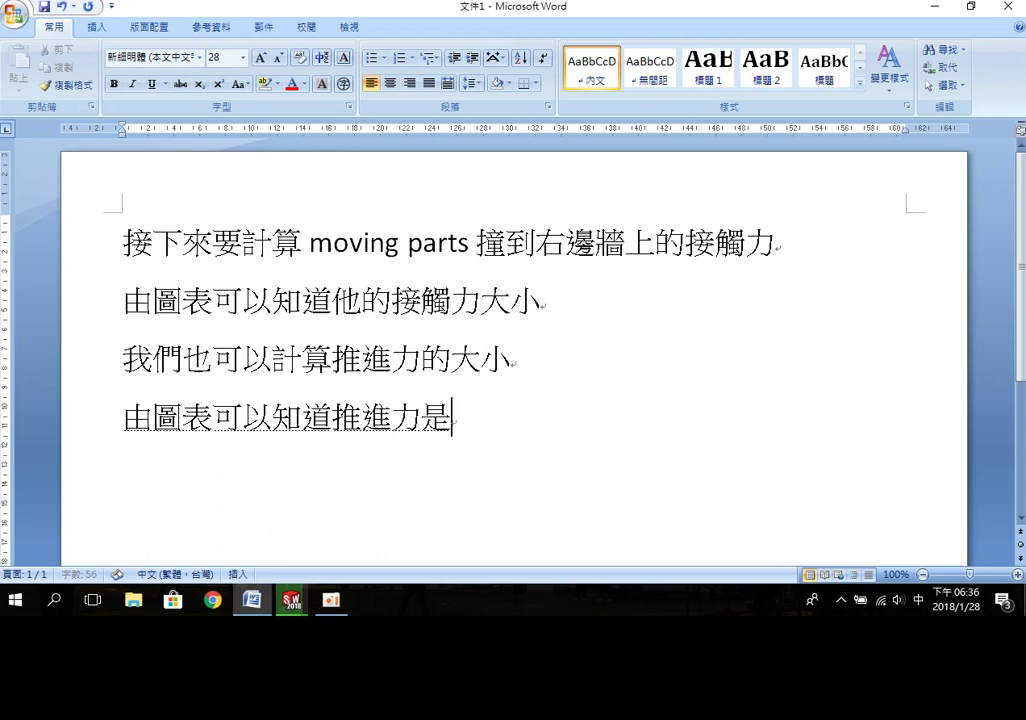
type(" 12303")
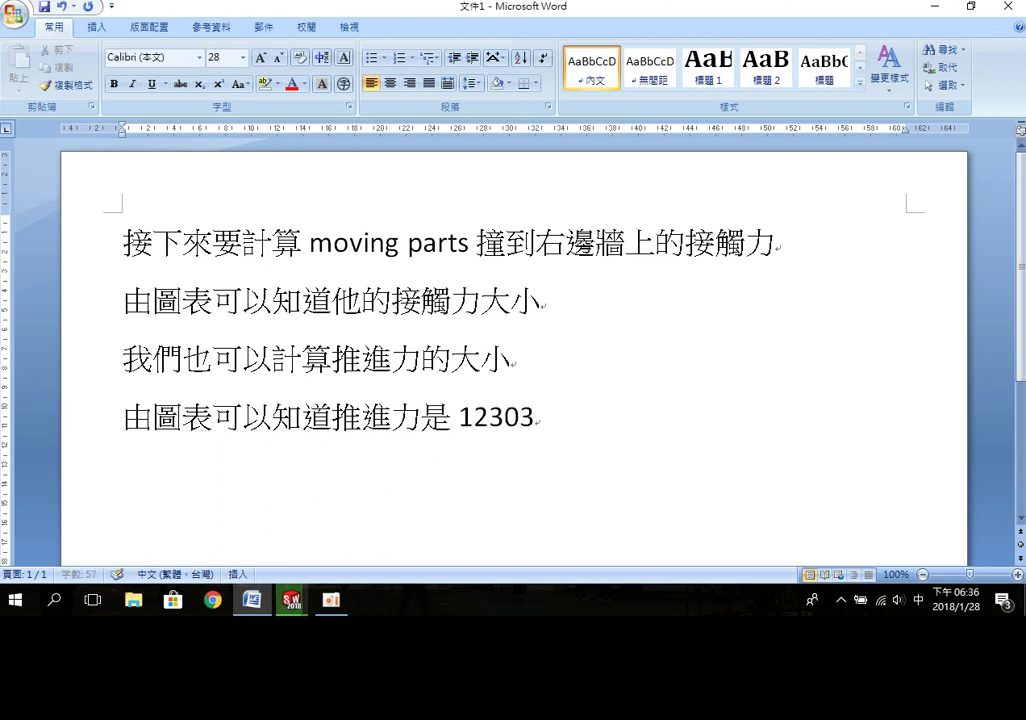
type(" 牛ㄉㄨ頓")
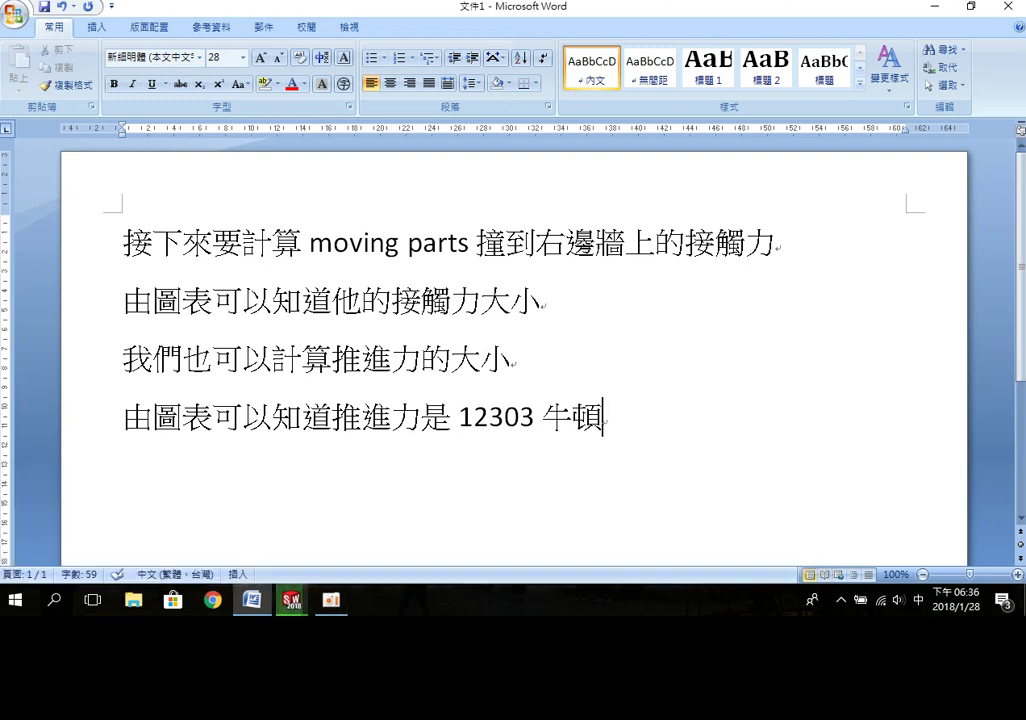
left_click(331, 600)
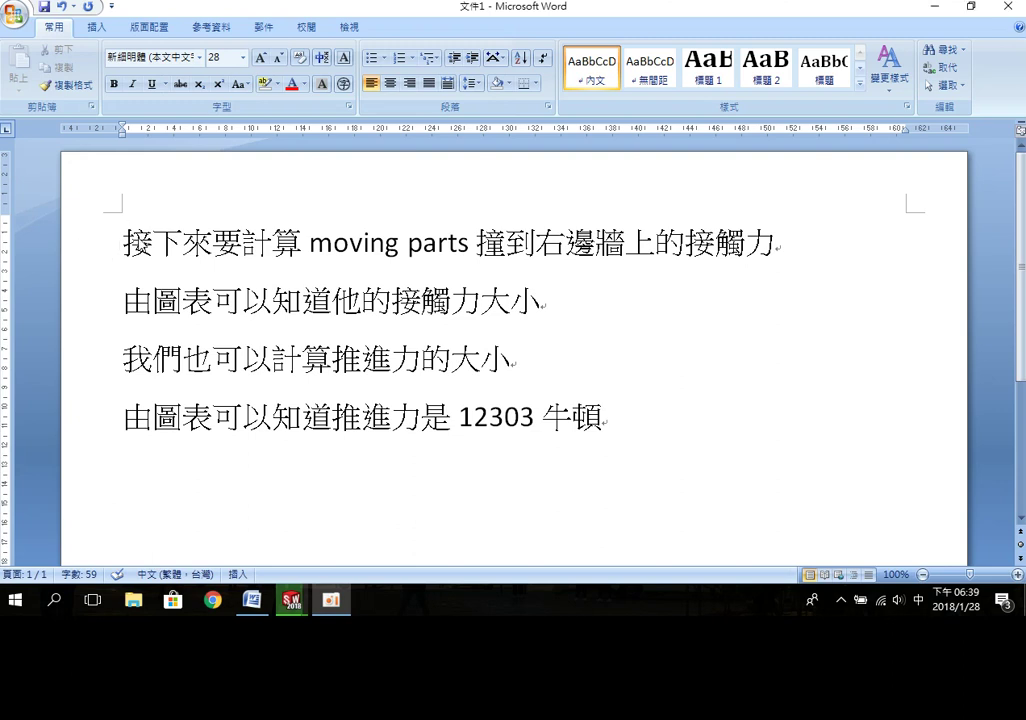
left_click_drag(118, 238, 725, 470)
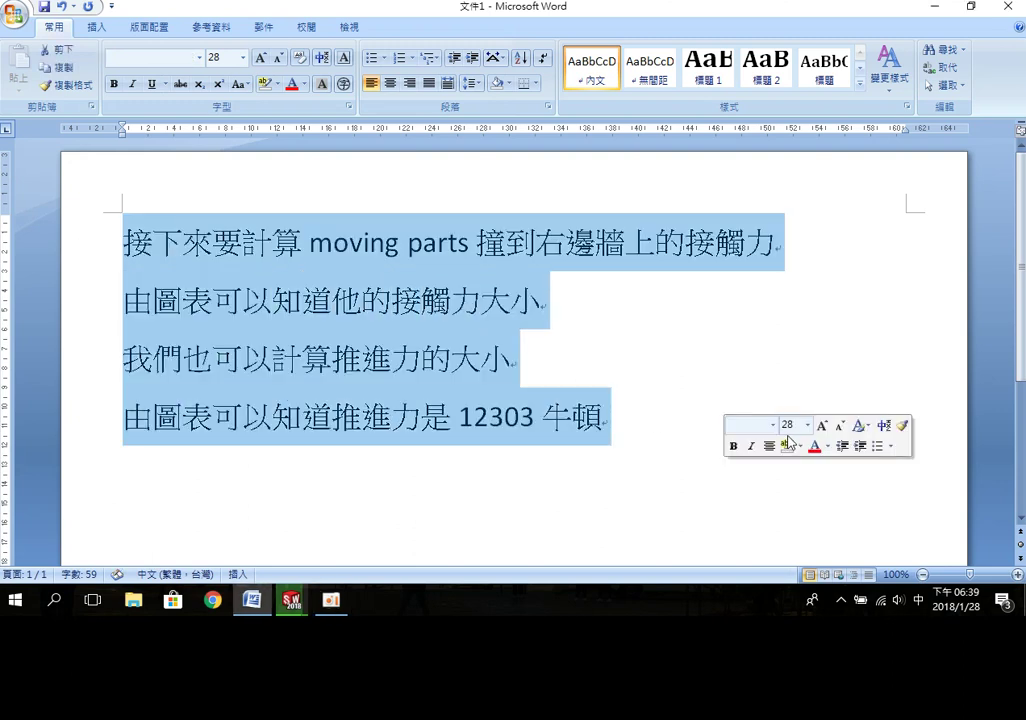
Step: Type 也可以計算 moving parts 移動時候的速度以及加速度 over the selected lines, then minimize Word
type("也可以ㄐㄧˋㄙㄨㄢˋ")
key("Return")
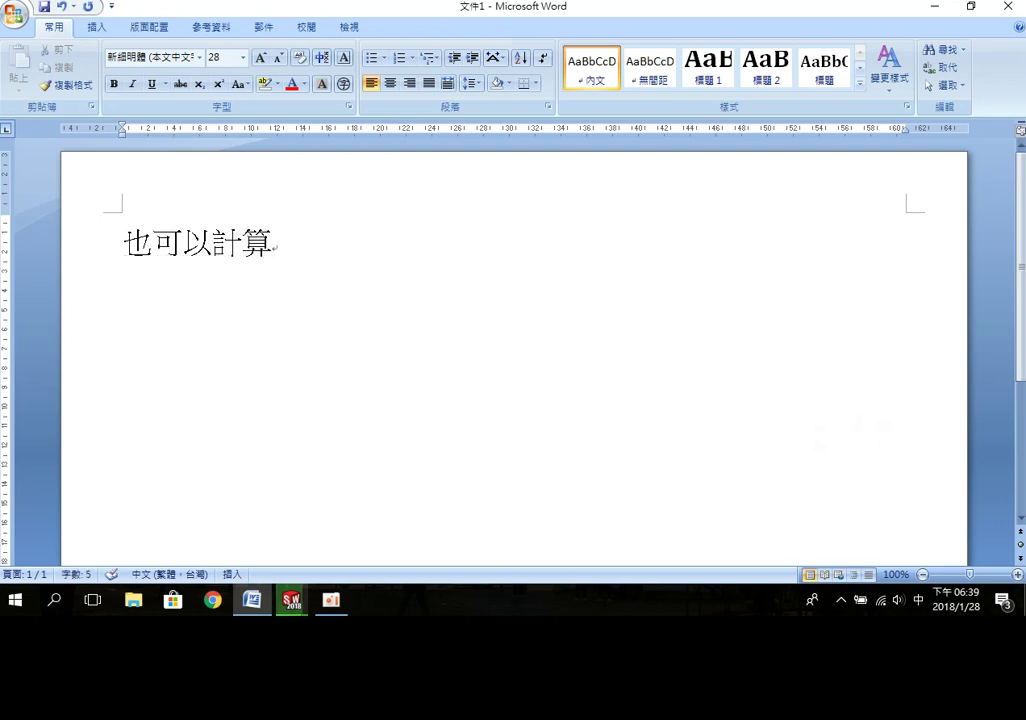
key("shift")
type(" moving parts")
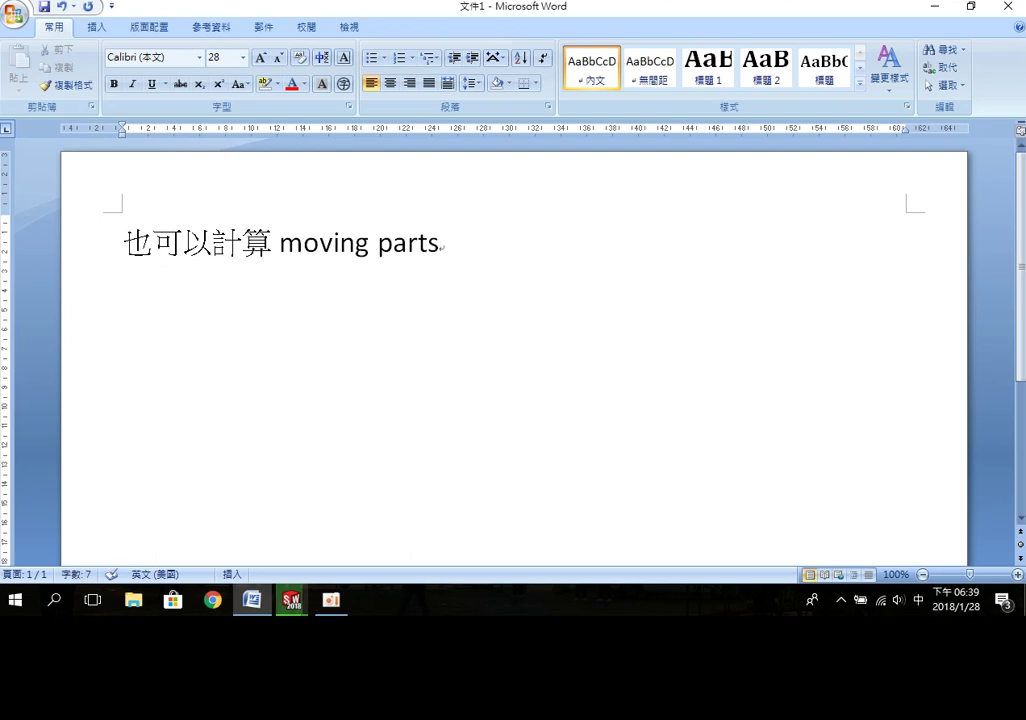
type(" ㄧˊㄉㄨㄥˋㄉㄜ")
key("BackSpace")
key("BackSpace")
type("ㄕˊㄏㄡˋㄉㄜ˙ㄙˋㄌㄨˋ")
key("Return")
type("ㄧˇㄐㄧˊ")
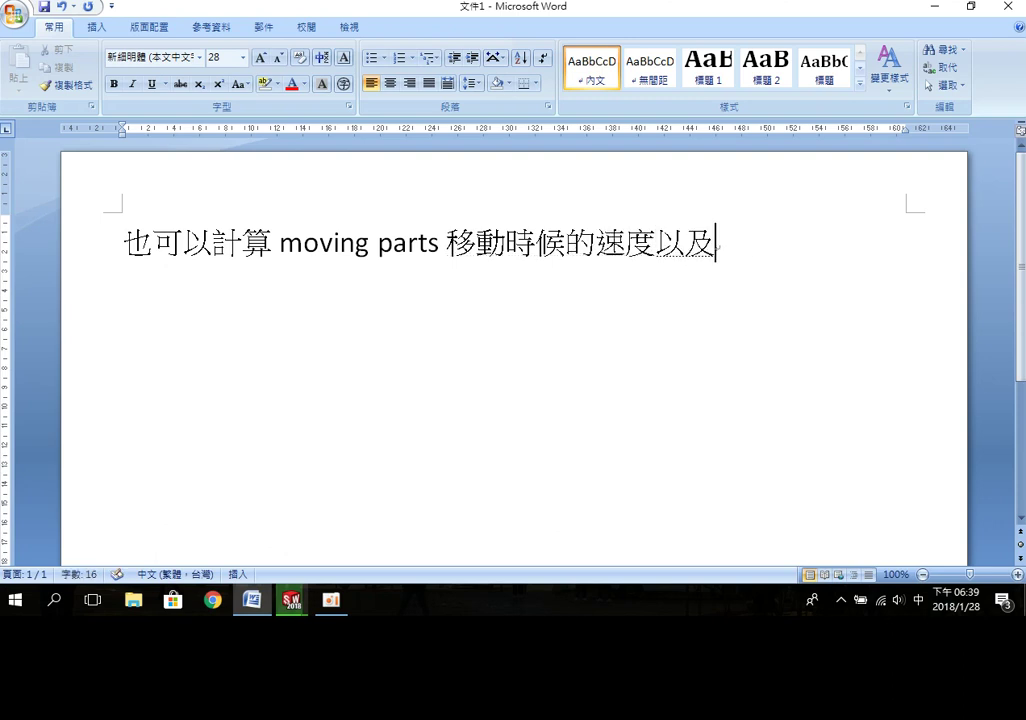
type("ㄐㄧㄚ ㄙㄨˋㄉㄨˋ")
key("Return")
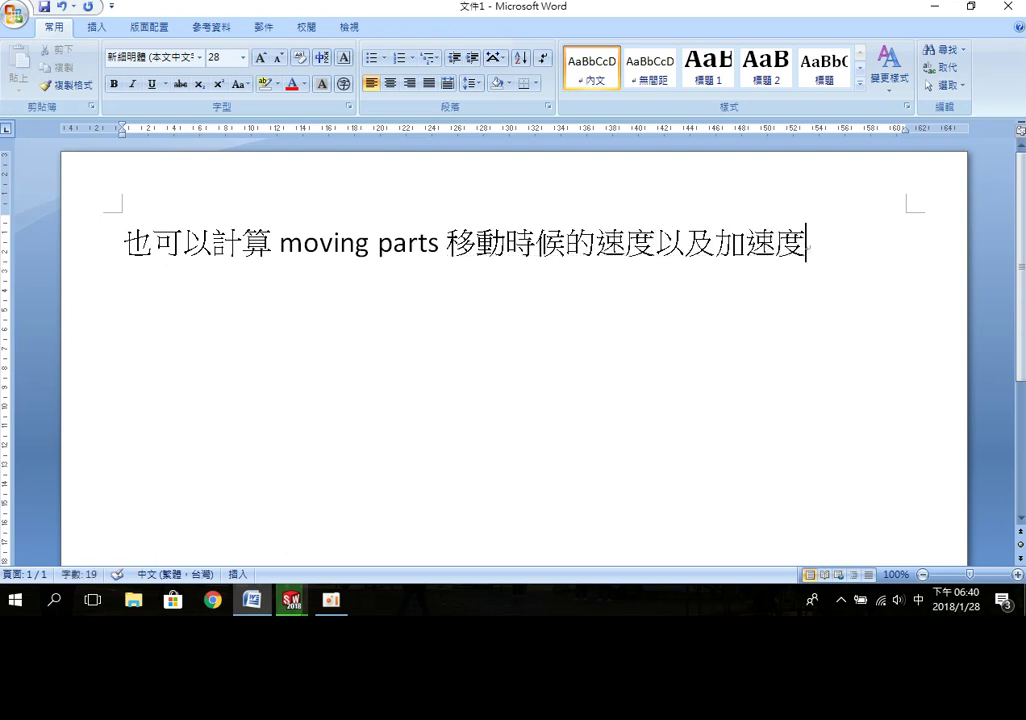
left_click(936, 6)
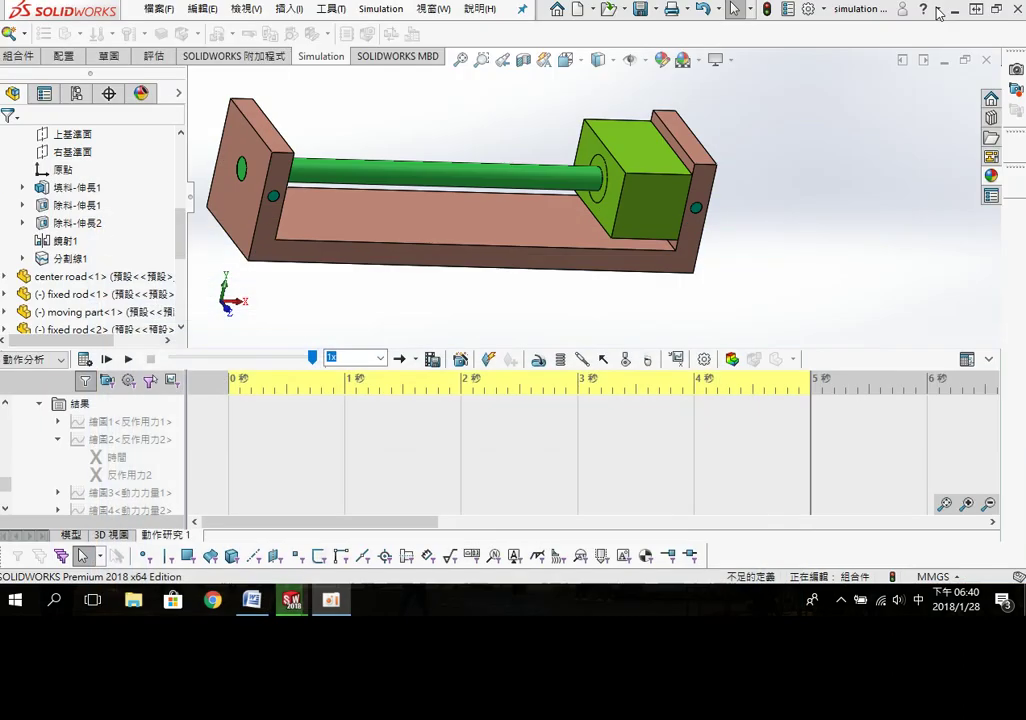
Step: Move the block mid-rod, cancel the leftover result setup, and start a fresh result
mouse_move(637, 212)
left_mouse_down()
mouse_move(556, 229)
mouse_move(532, 262)
left_mouse_up()
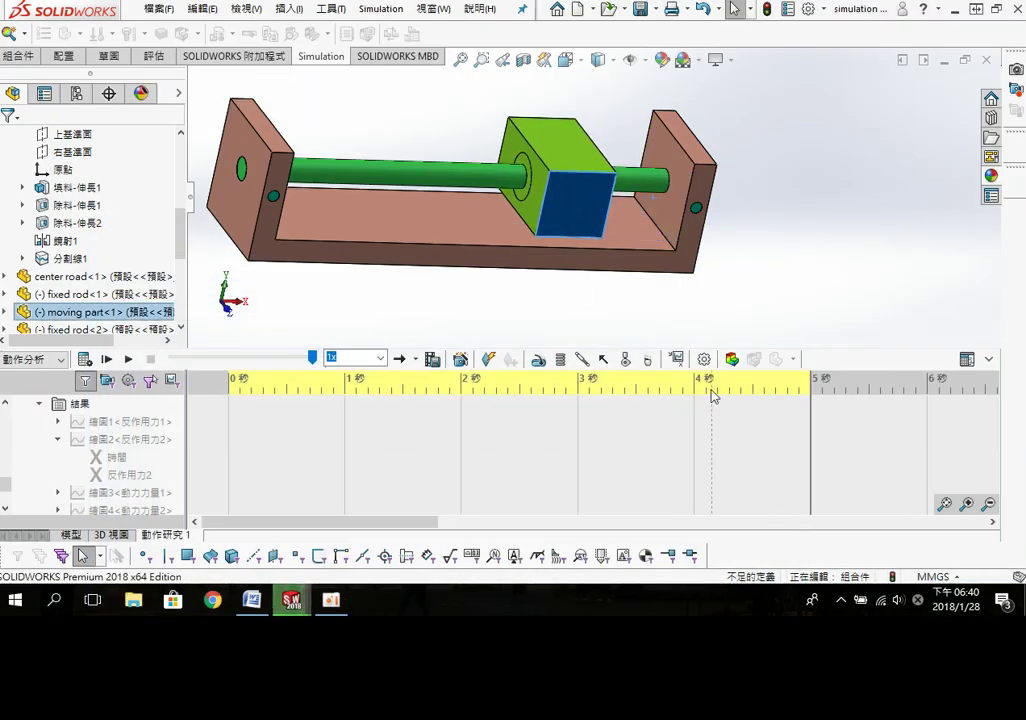
left_click(677, 359)
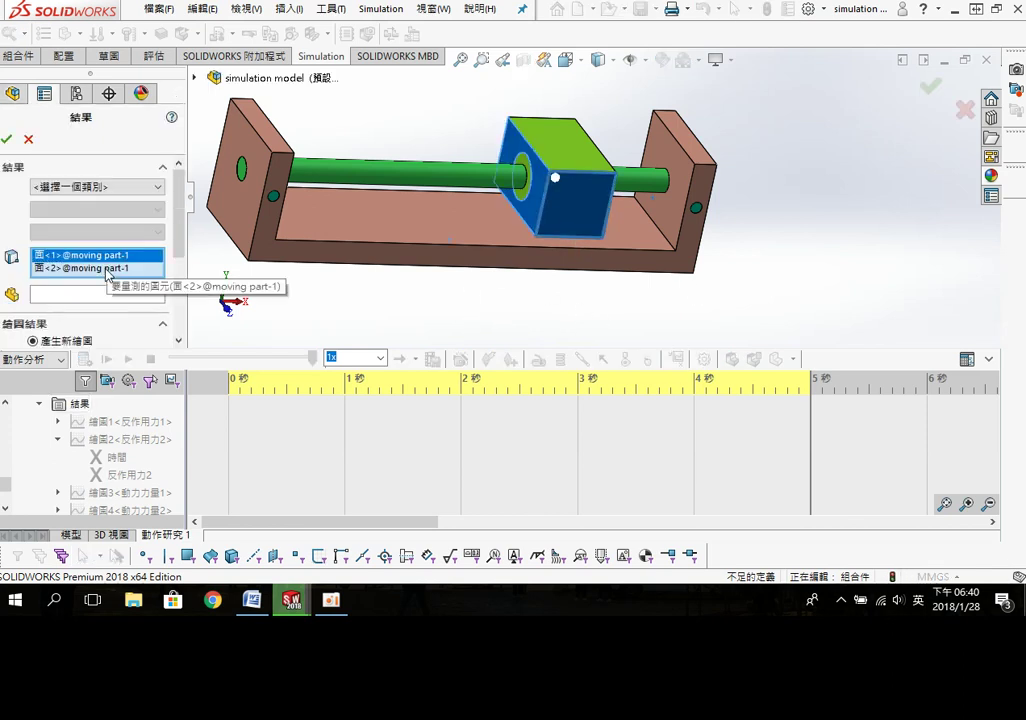
left_click(107, 270)
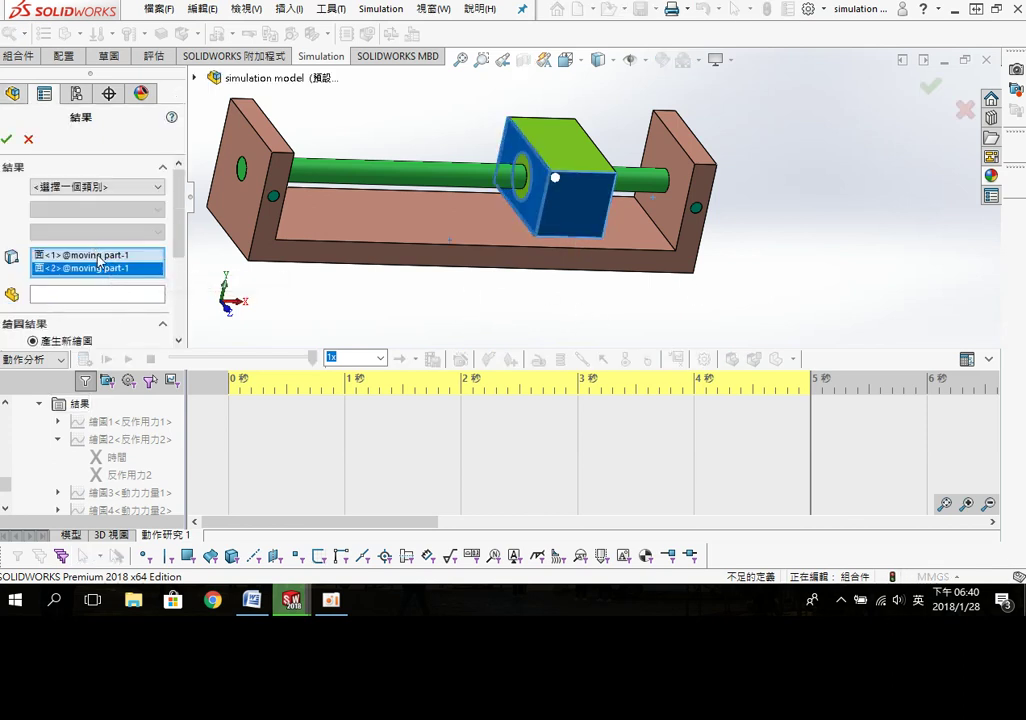
key("Escape")
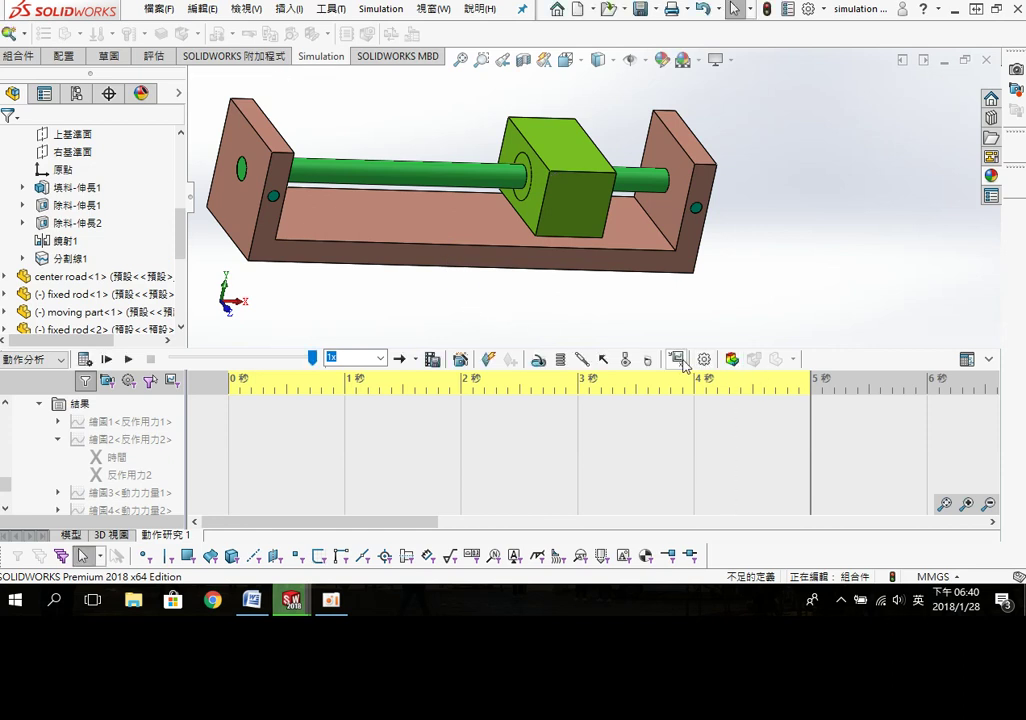
key("Return")
Step: Plot 位移/速度/加速度 > 線性速度 > Z 組成 on the block face, referenced to the moving part
left_click(80, 187)
left_click(72, 218)
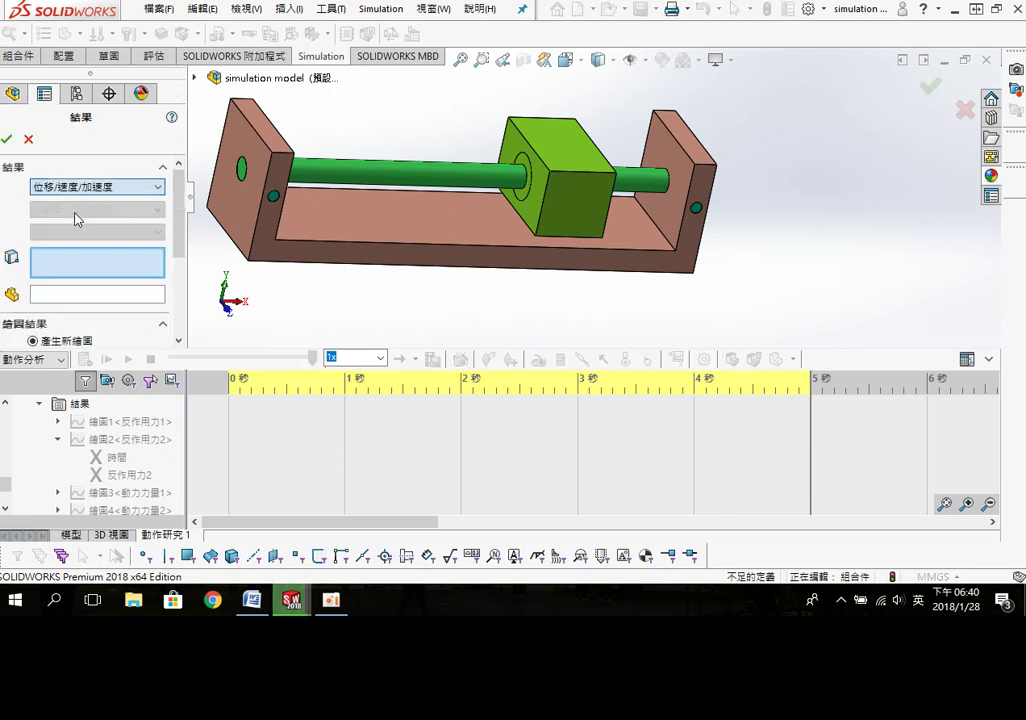
left_click(82, 222)
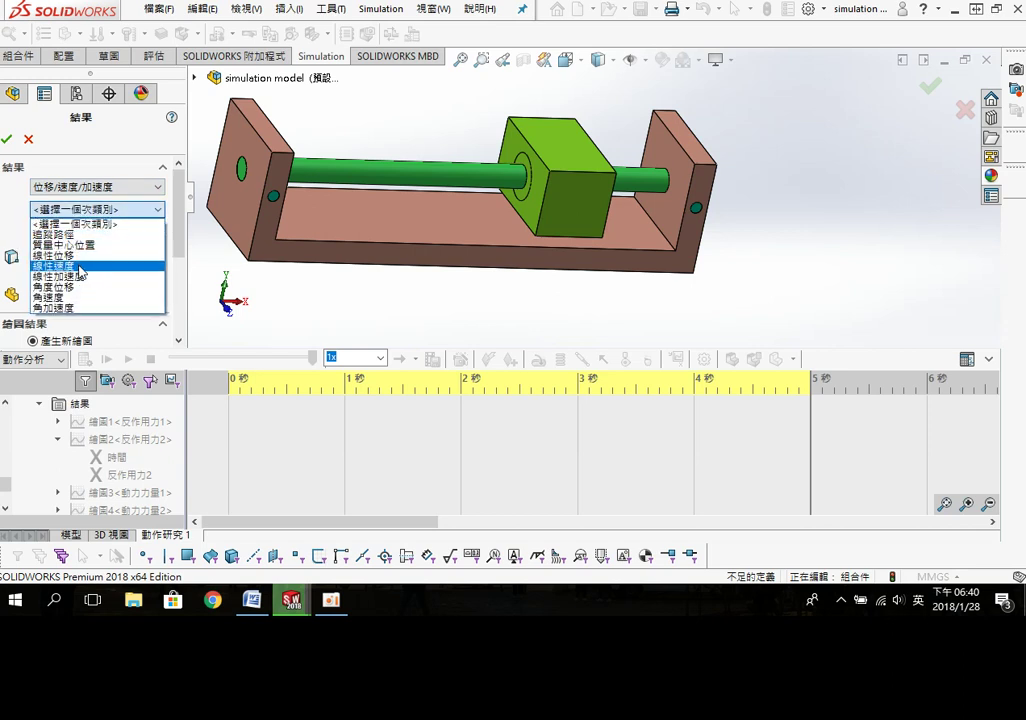
left_click(82, 267)
left_click(96, 232)
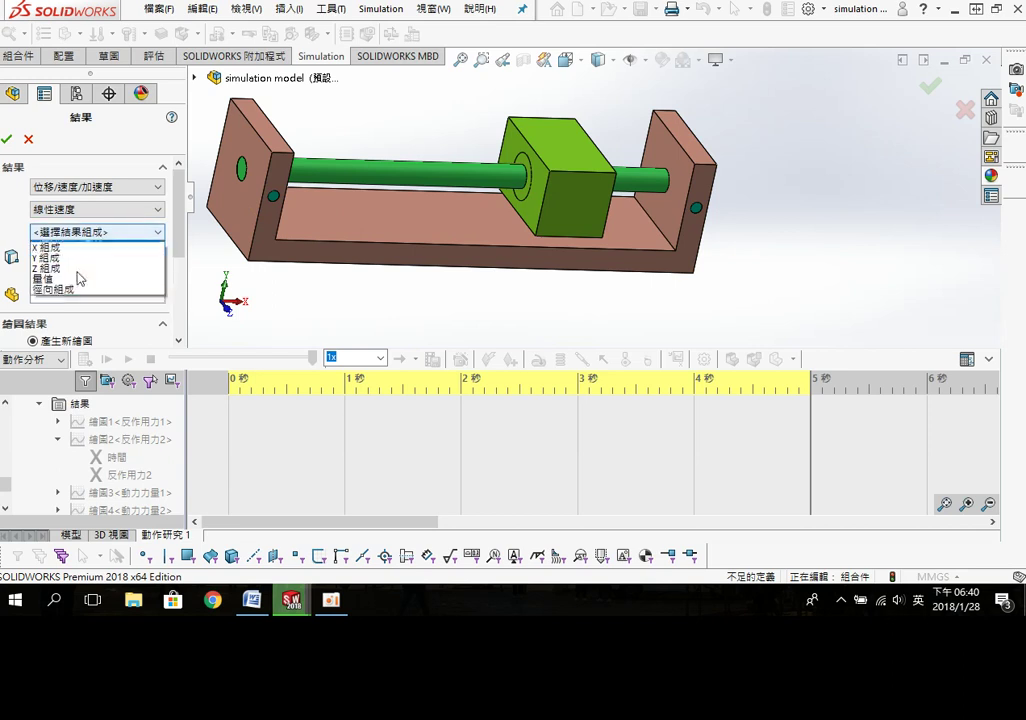
left_click(78, 268)
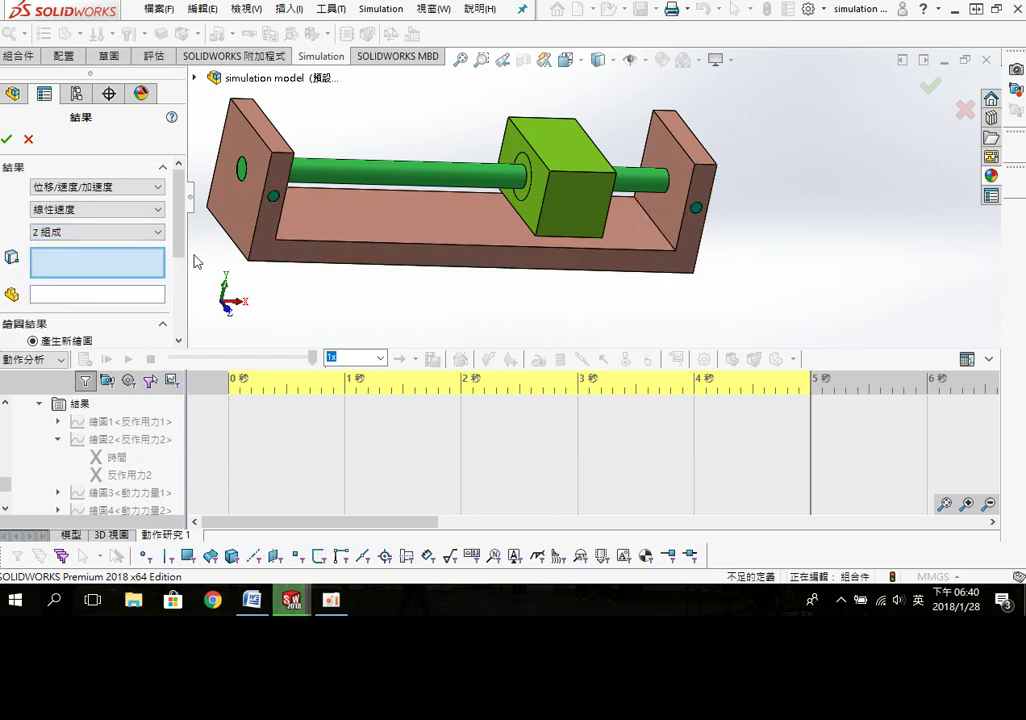
left_click(528, 210)
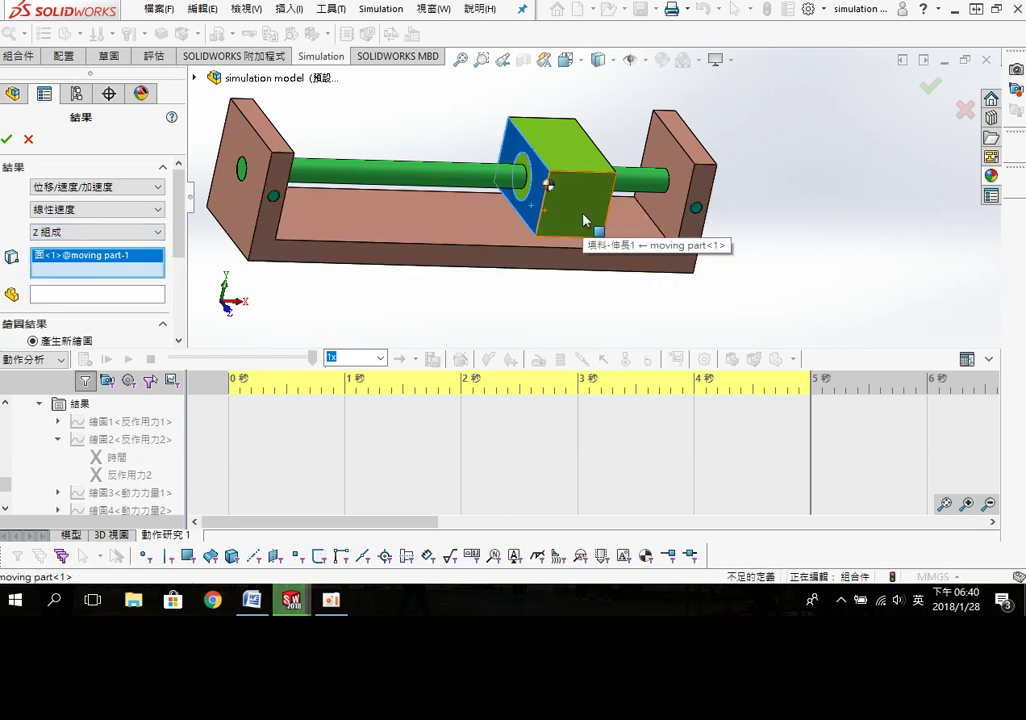
left_click(146, 297)
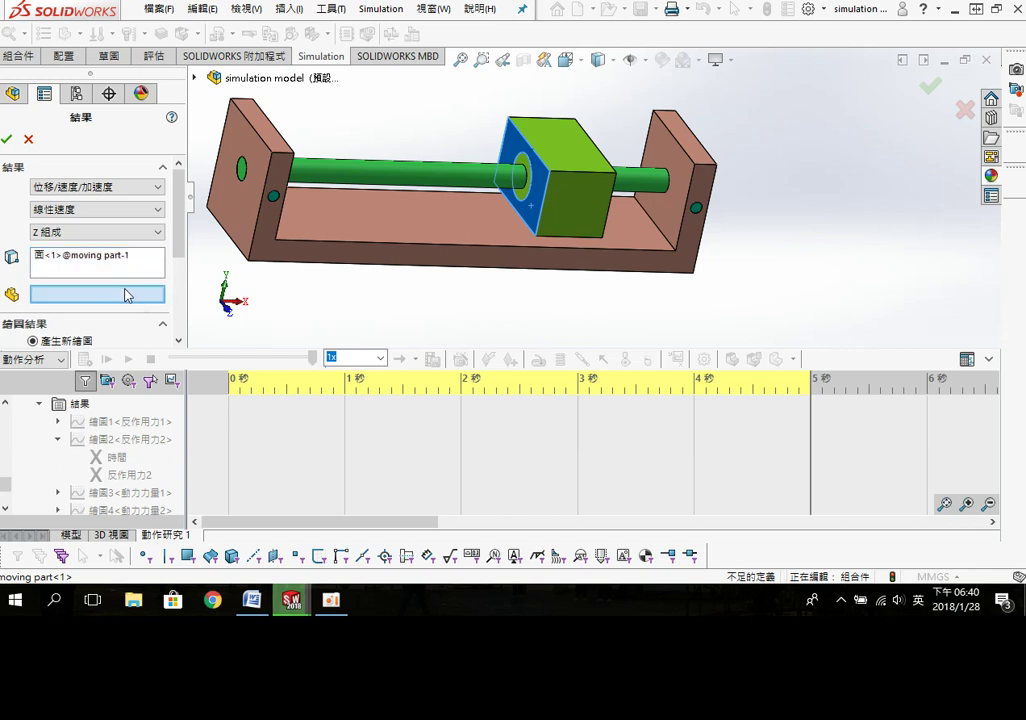
left_click(588, 218)
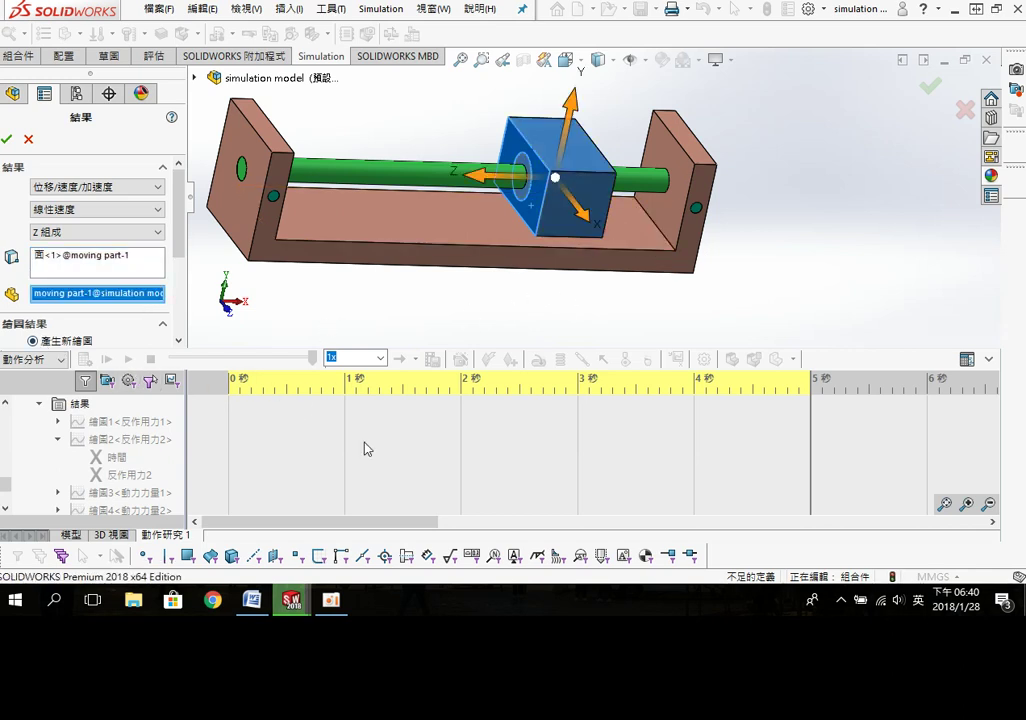
left_click(8, 141)
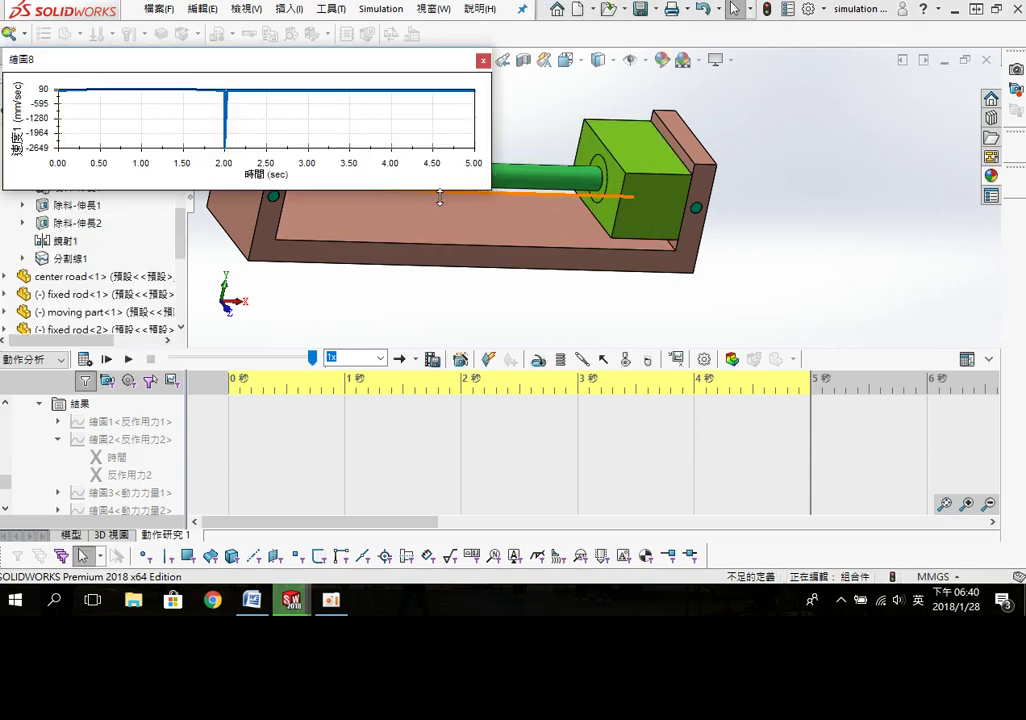
Step: Stretch the 繪圖8 velocity graph taller and move it below the model
left_click_drag(440, 197, 399, 357)
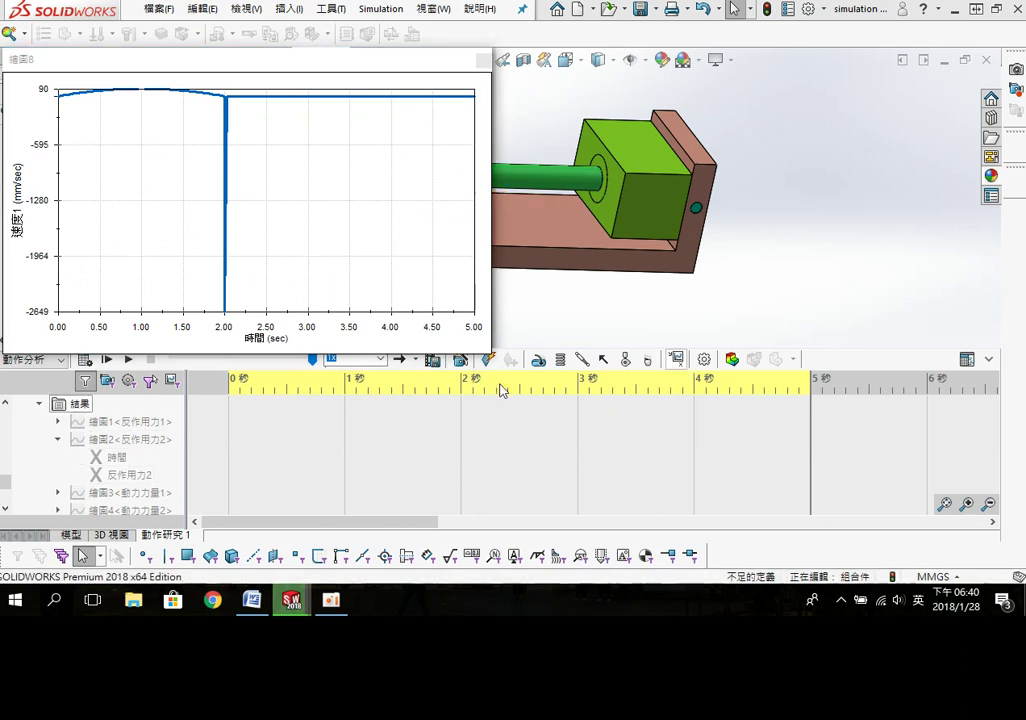
left_click_drag(405, 60, 740, 399)
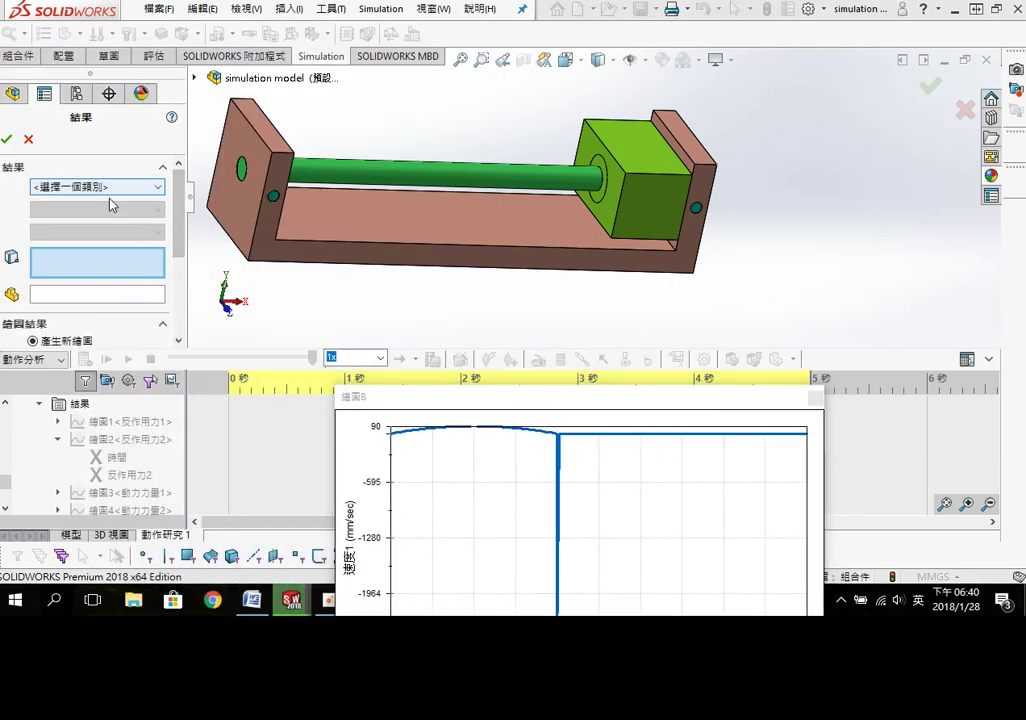
Step: Choose the Z component of linear acceleration as the plot result
left_click(97, 187)
left_click(98, 208)
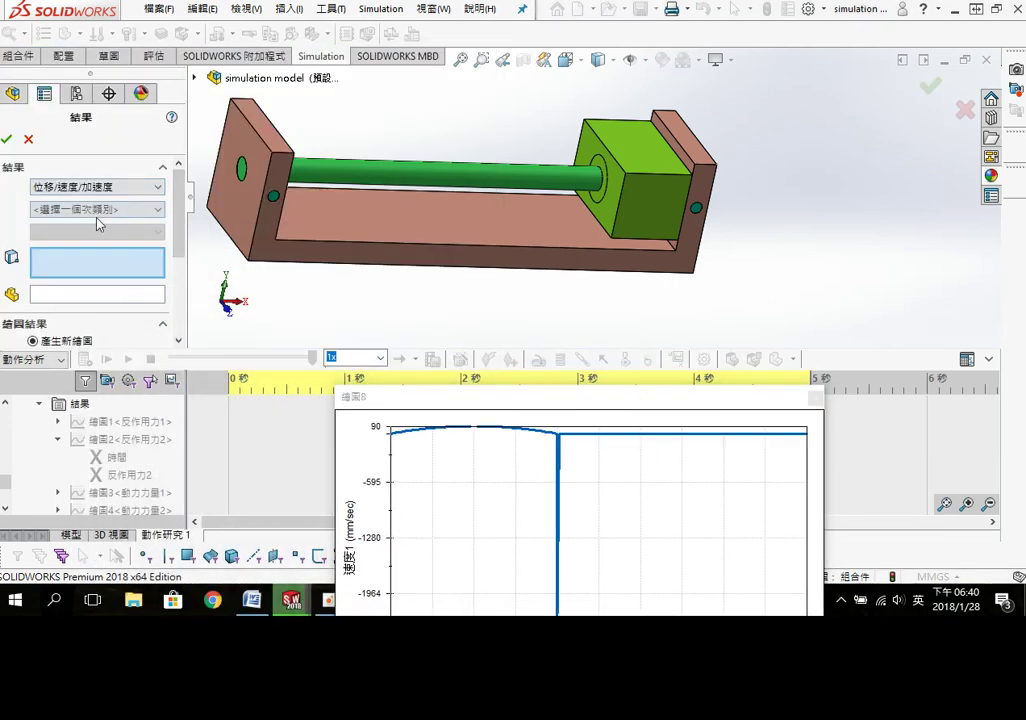
left_click(97, 211)
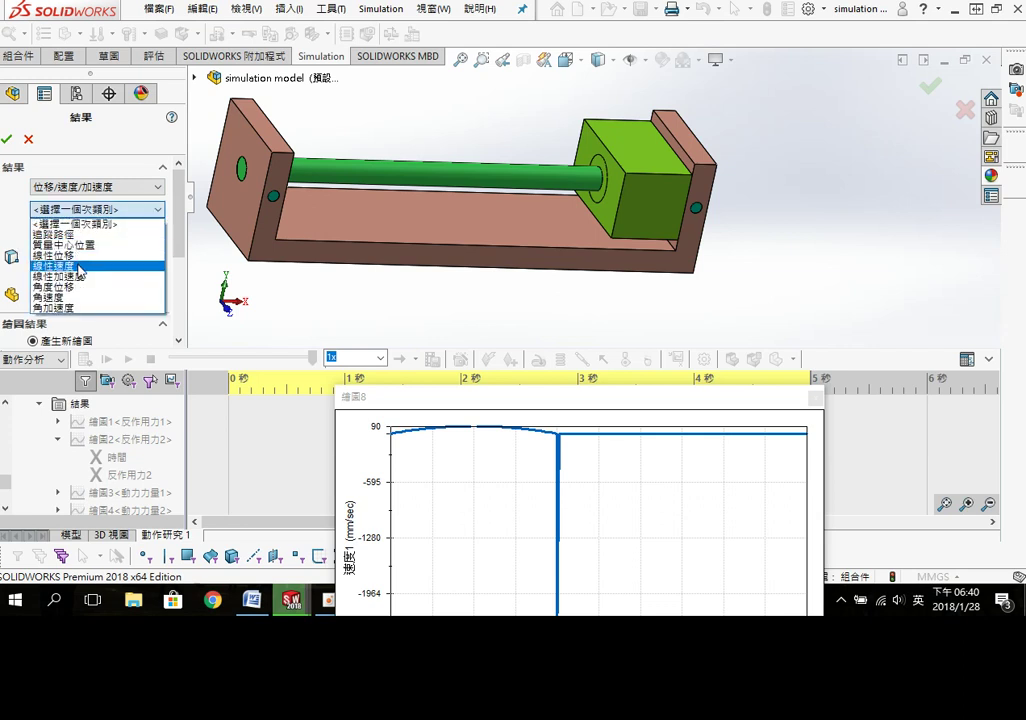
left_click(79, 276)
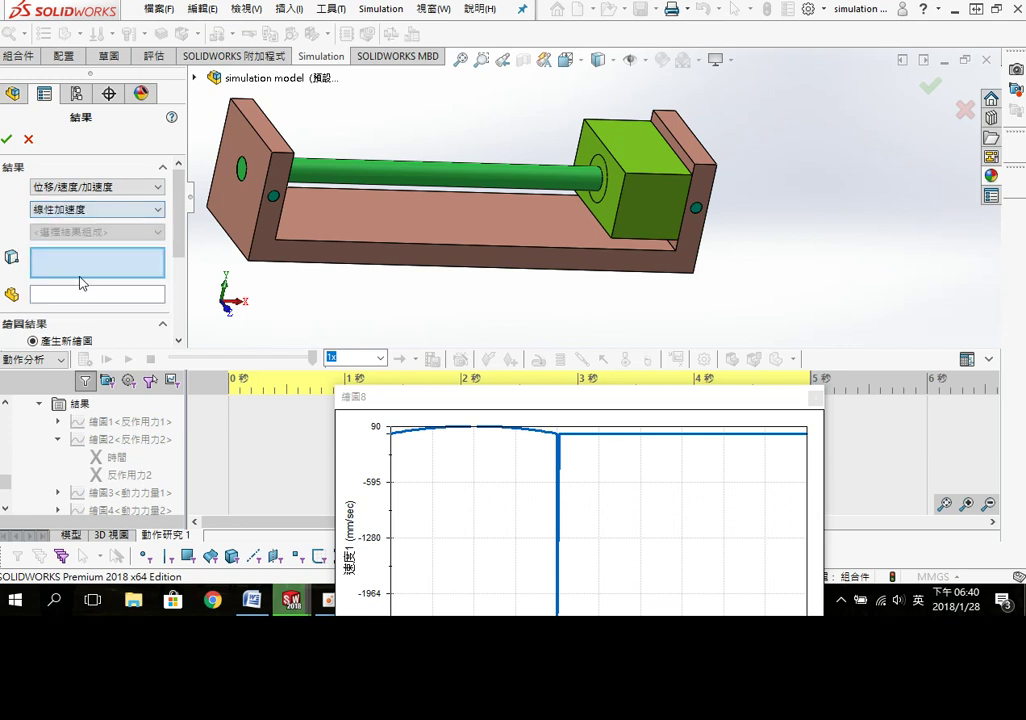
left_click(82, 234)
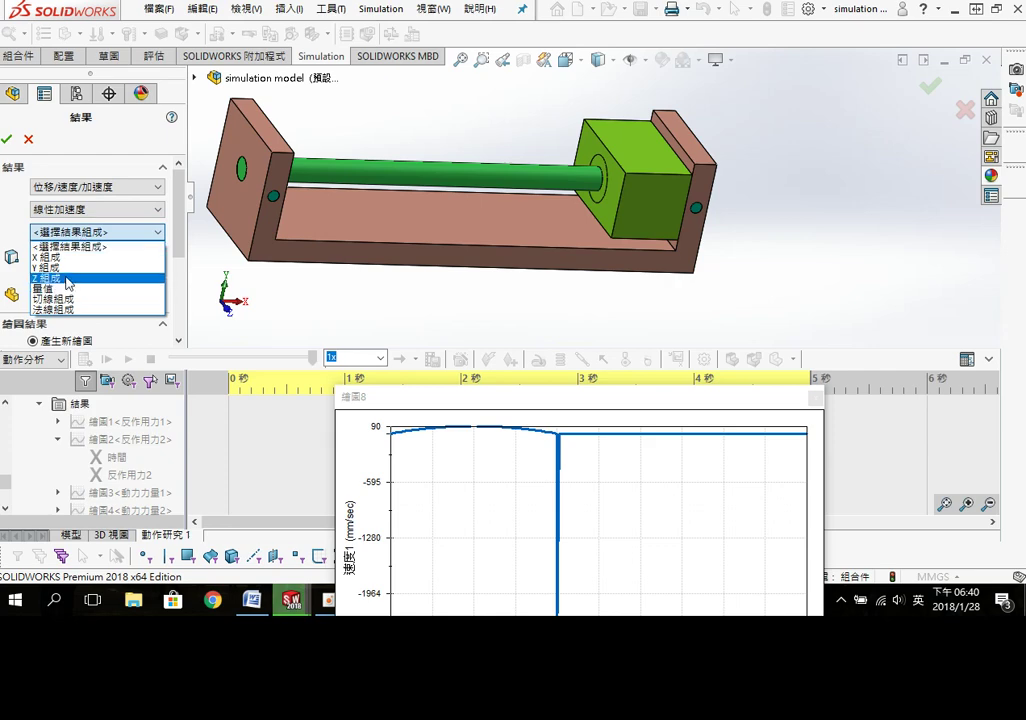
left_click(68, 281)
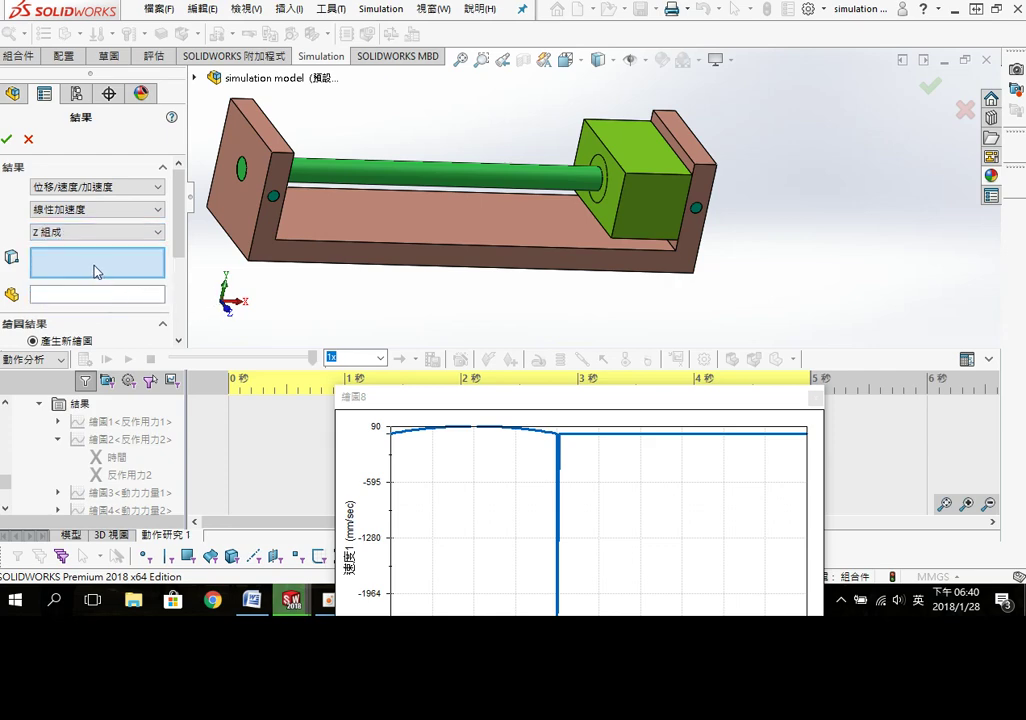
Step: Pick the moving block's front face and the block as reference, generating graph 繪圖9
left_click(608, 213)
left_click(135, 296)
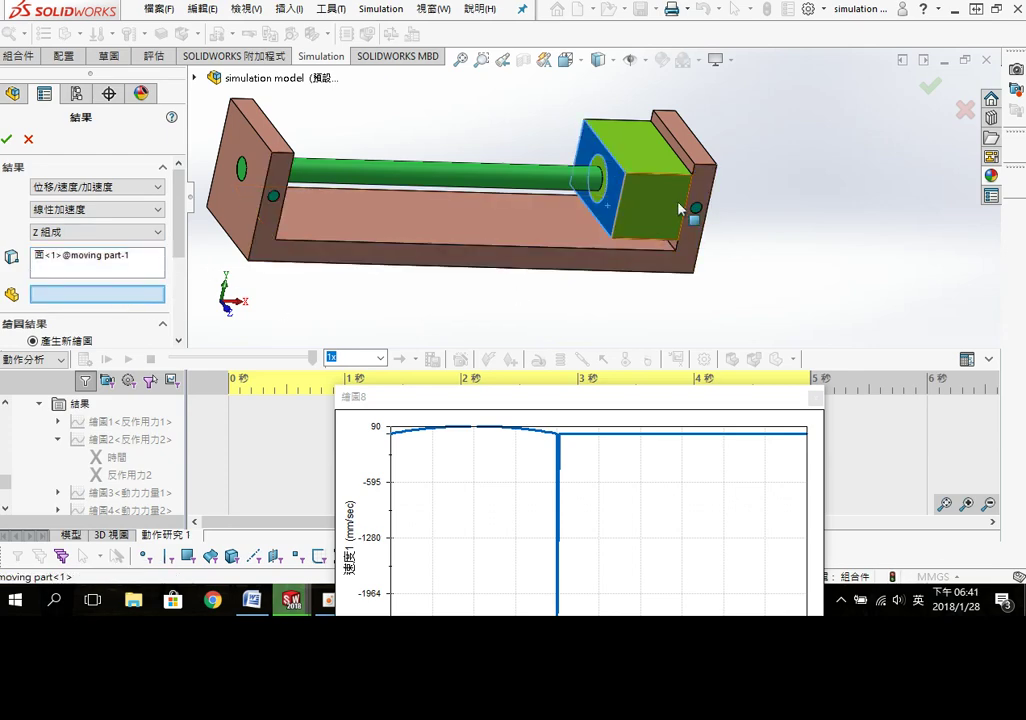
left_click(604, 215)
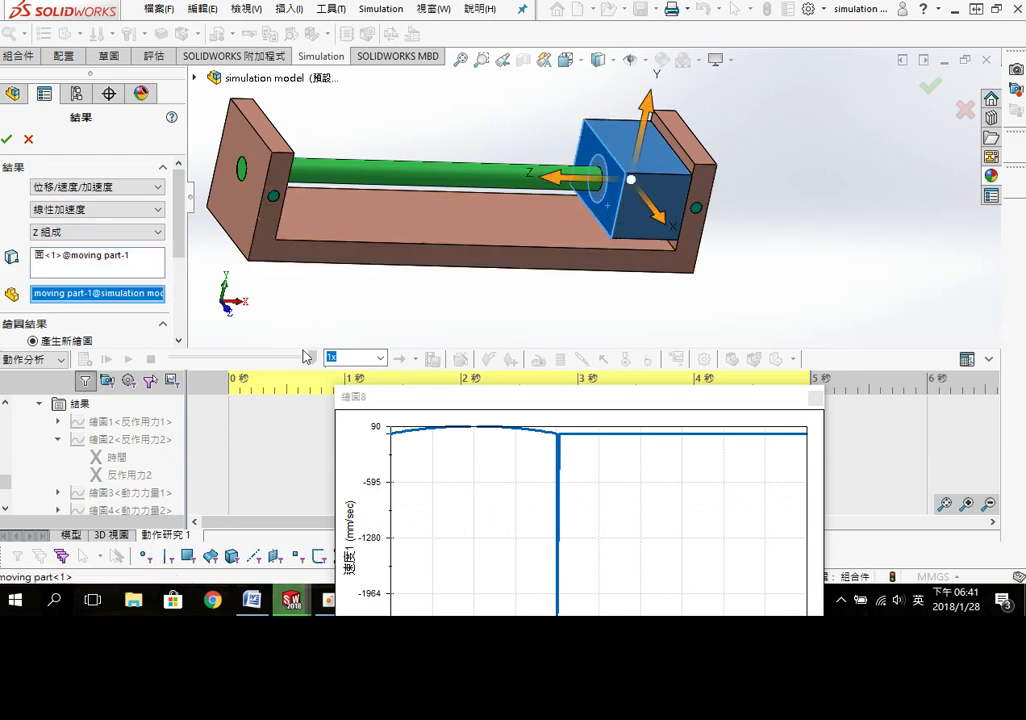
left_click(7, 140)
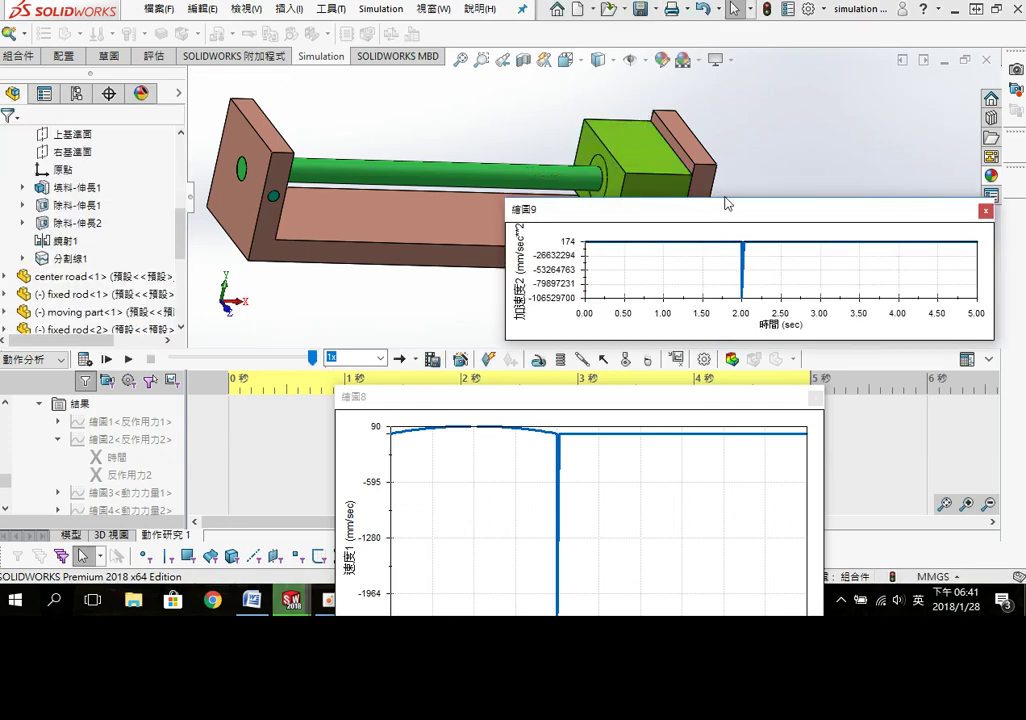
Step: Make the acceleration graph taller and move the velocity graph to the upper left
left_click_drag(726, 200, 726, 70)
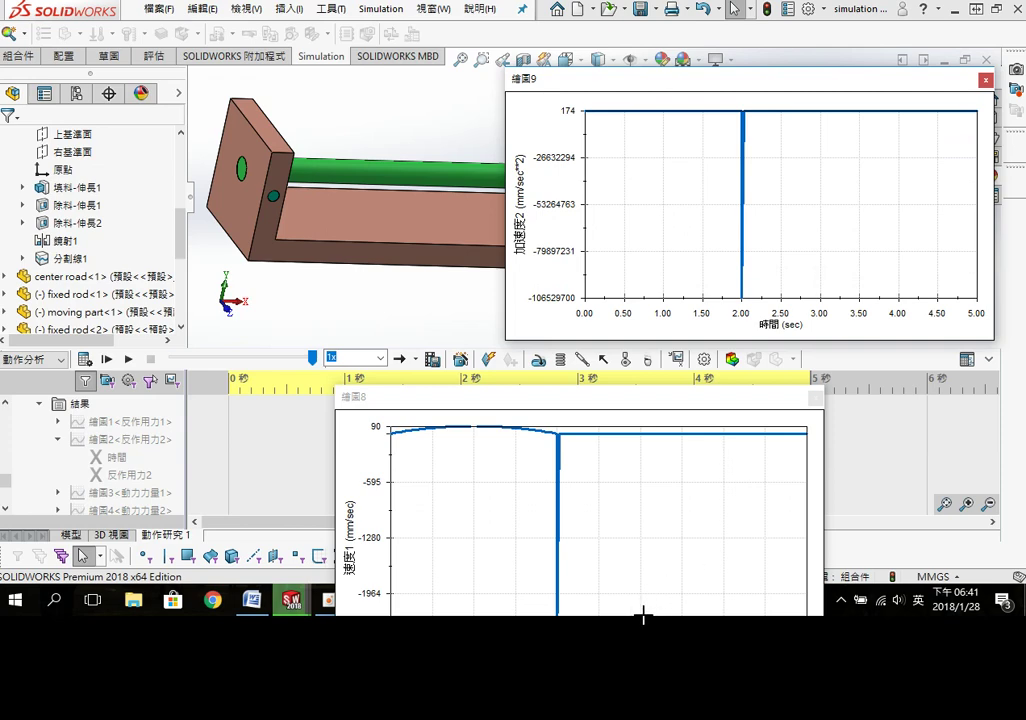
left_click_drag(508, 403, 230, 146)
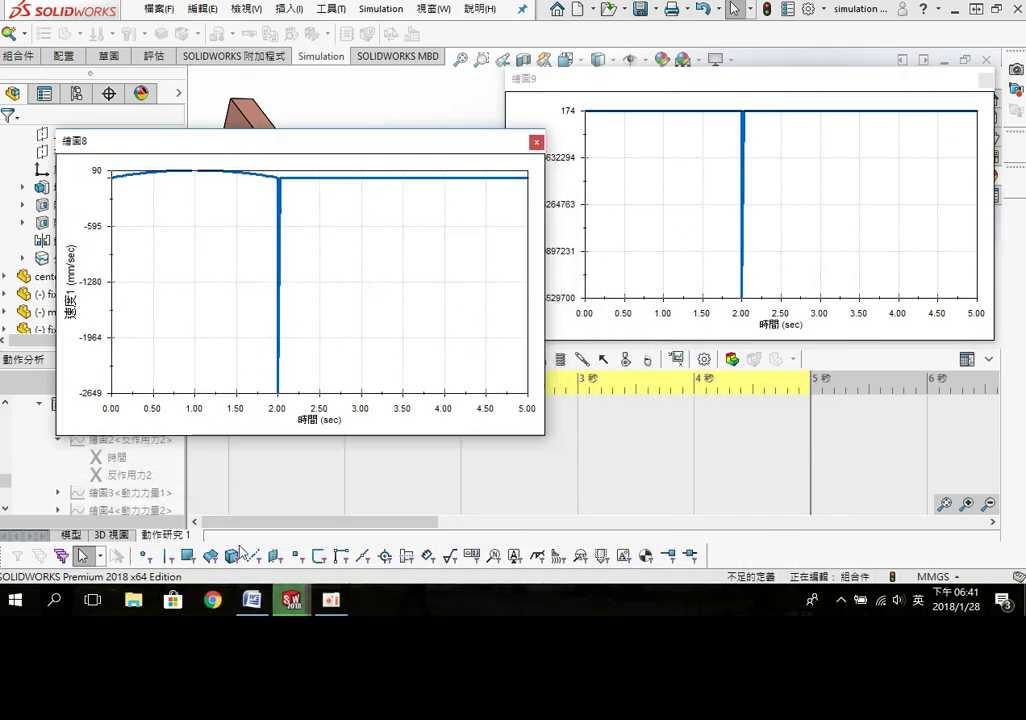
mouse_move(251, 600)
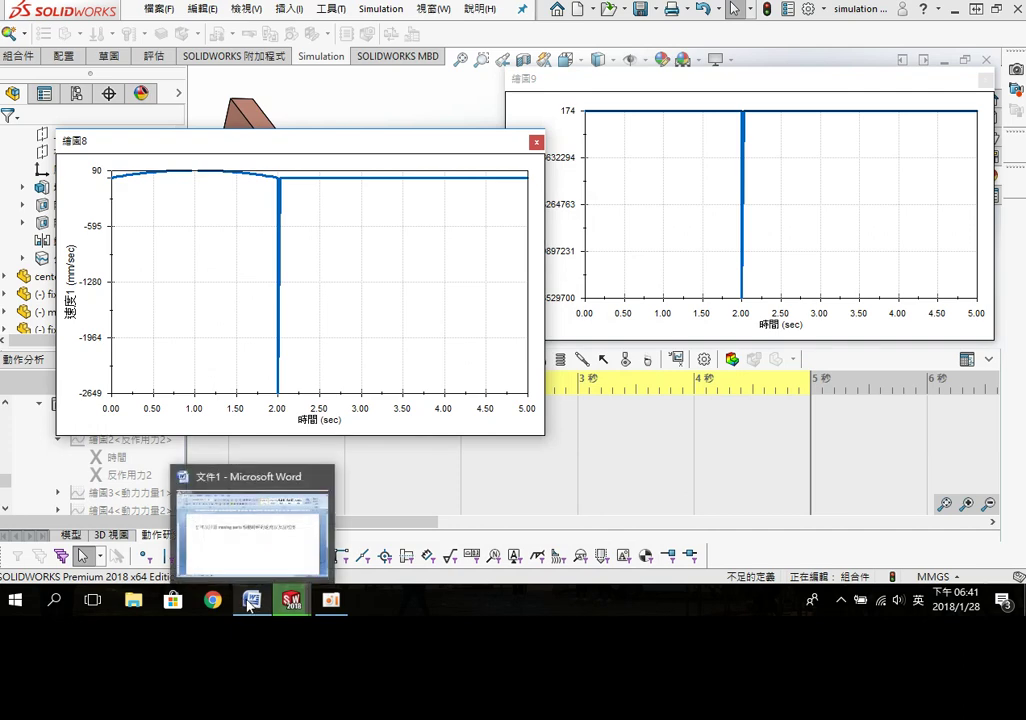
left_click(260, 542)
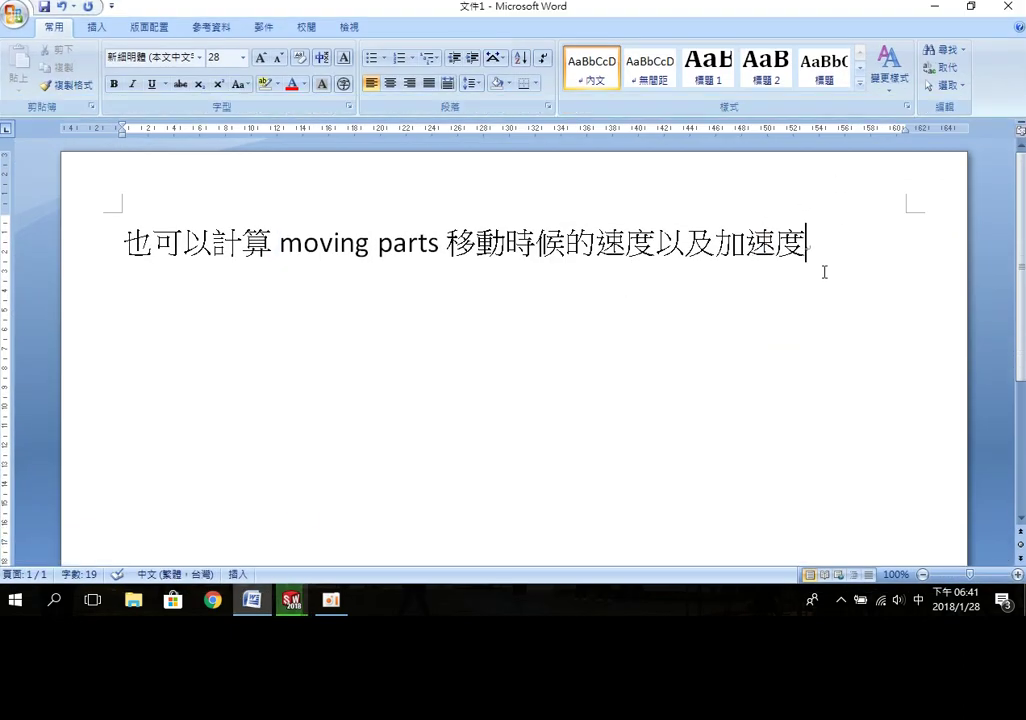
Step: Replace the existing note line with 接下來要變更彈簧的自由長度
left_click_drag(809, 244, 122, 243)
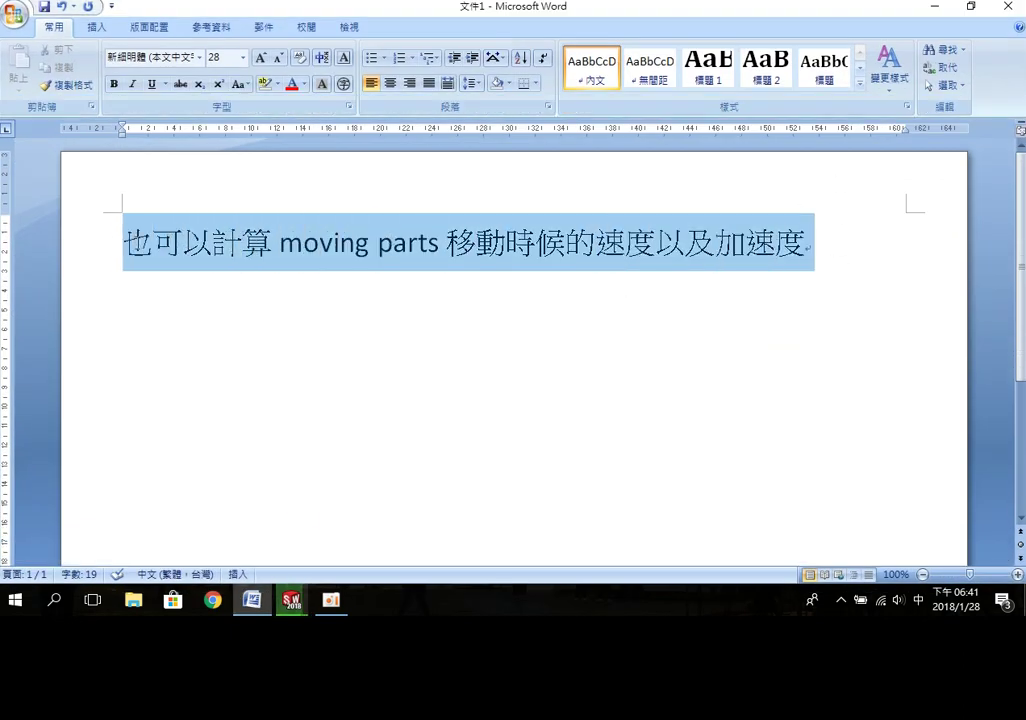
type("ㄐㄧ, fu84x96ul41u04e/4")
key("Return")
type("fm4")
key("BackSpace")
type("w06")
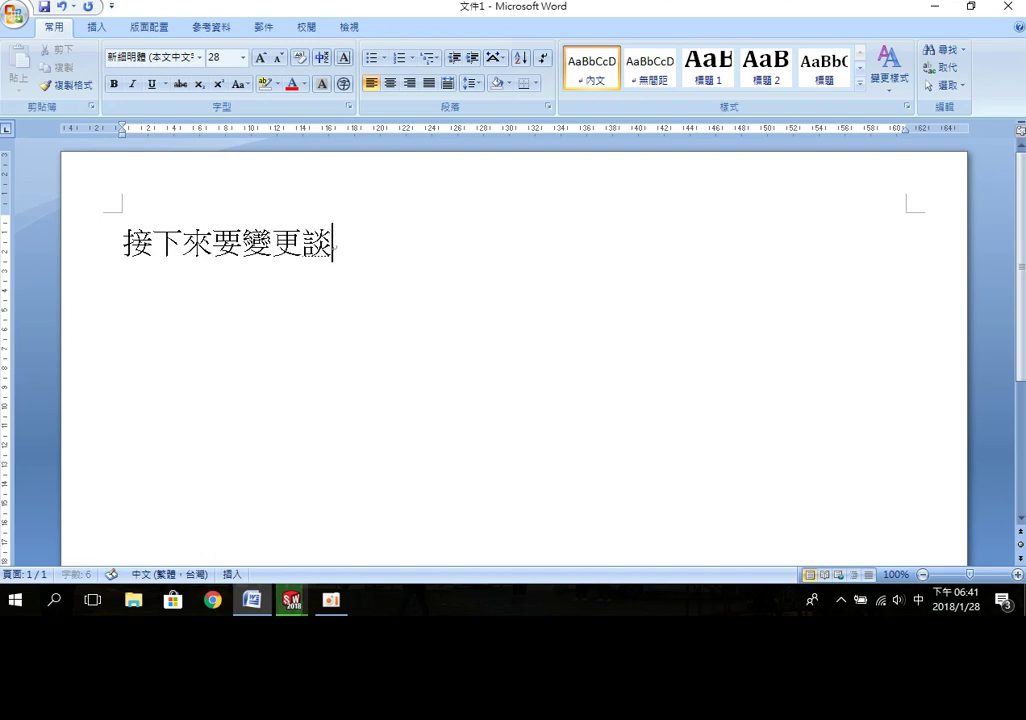
type("cj;62k7yu")
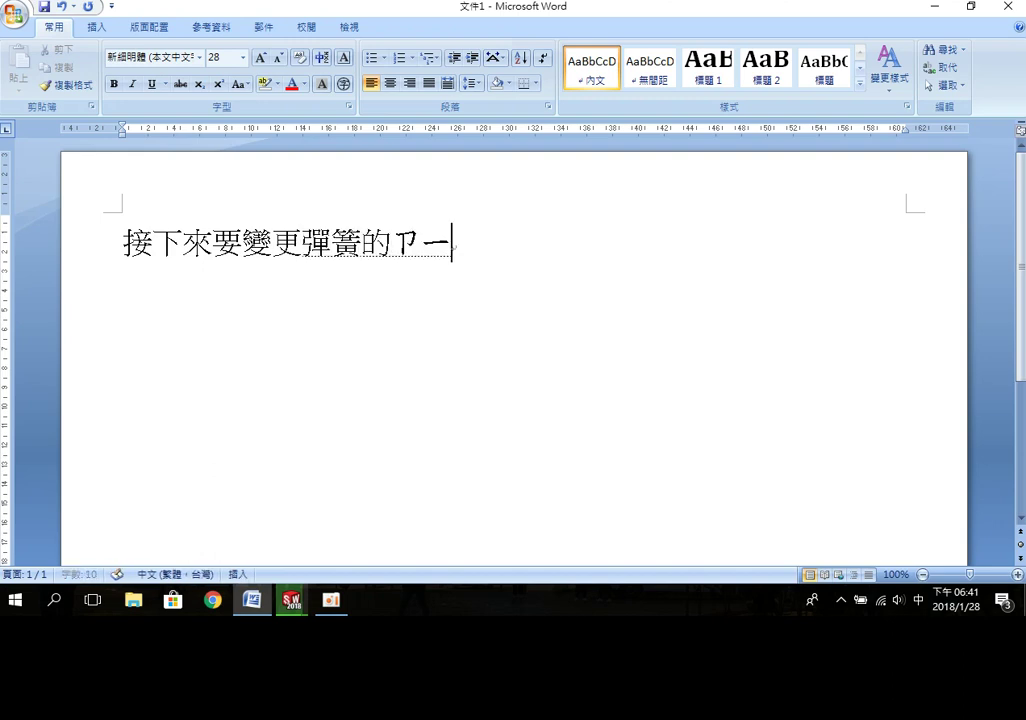
type(".t")
key("BackSpace")
key("BackSpace")
key("BackSpace")
type("y4u.6t;62j4")
key("Return")
Step: Add the second note line 來看看會發生什麼事情
type("x96d04d04cjo4")
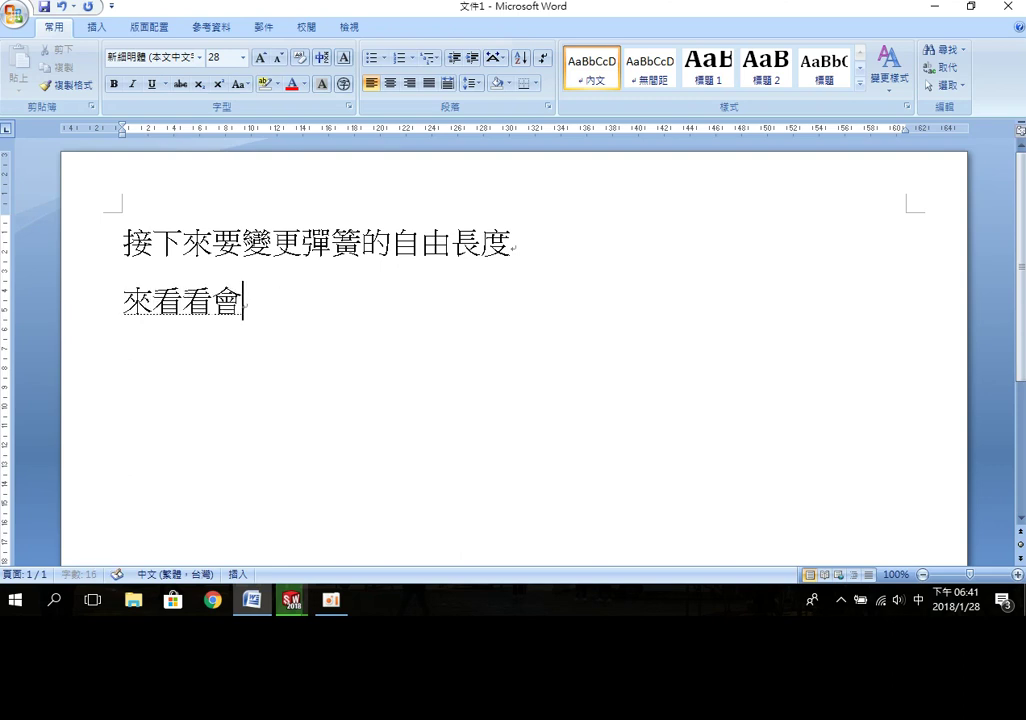
type("z8 g/ gp6ak7")
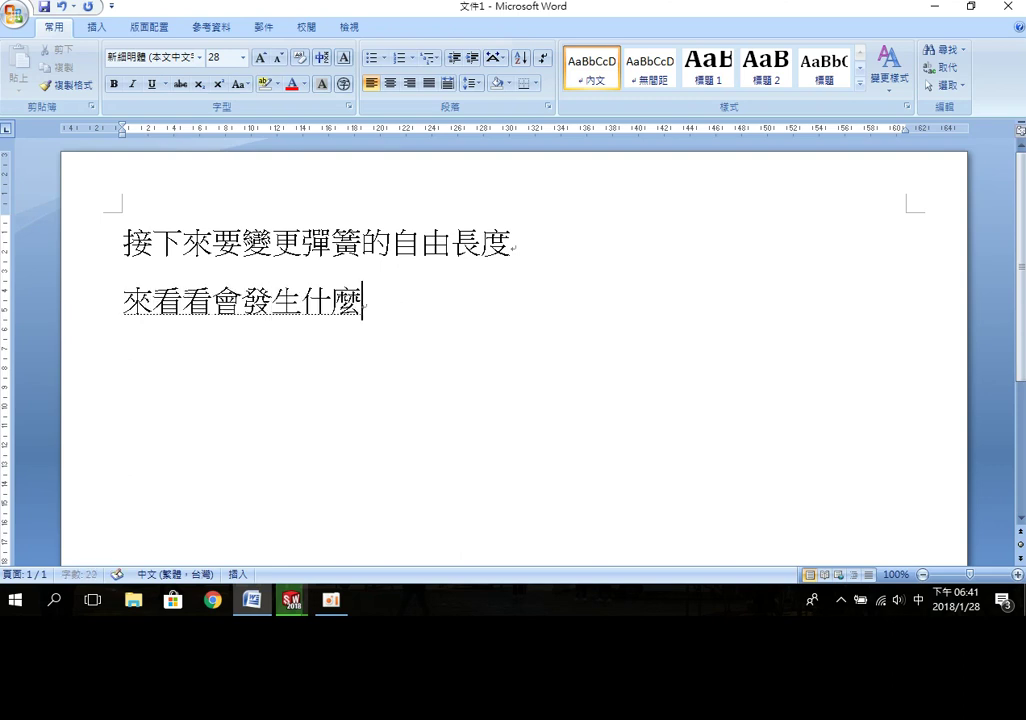
type("g4fu/6")
key("Return")
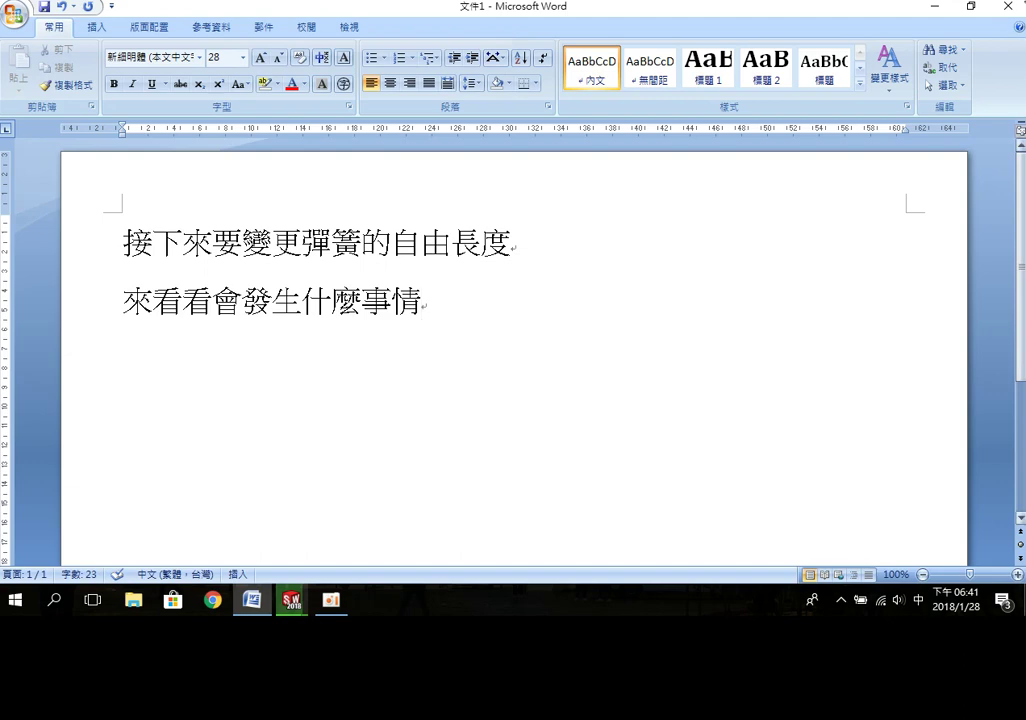
left_click(940, 7)
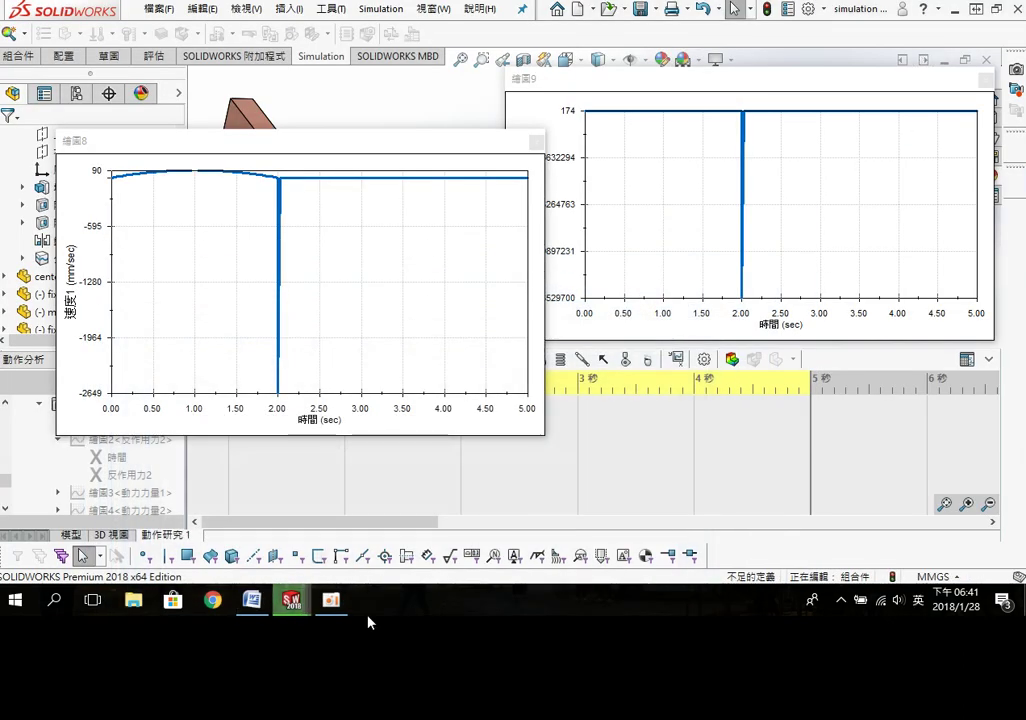
Step: Close the velocity and acceleration graphs and duplicate the motion study
left_click(536, 141)
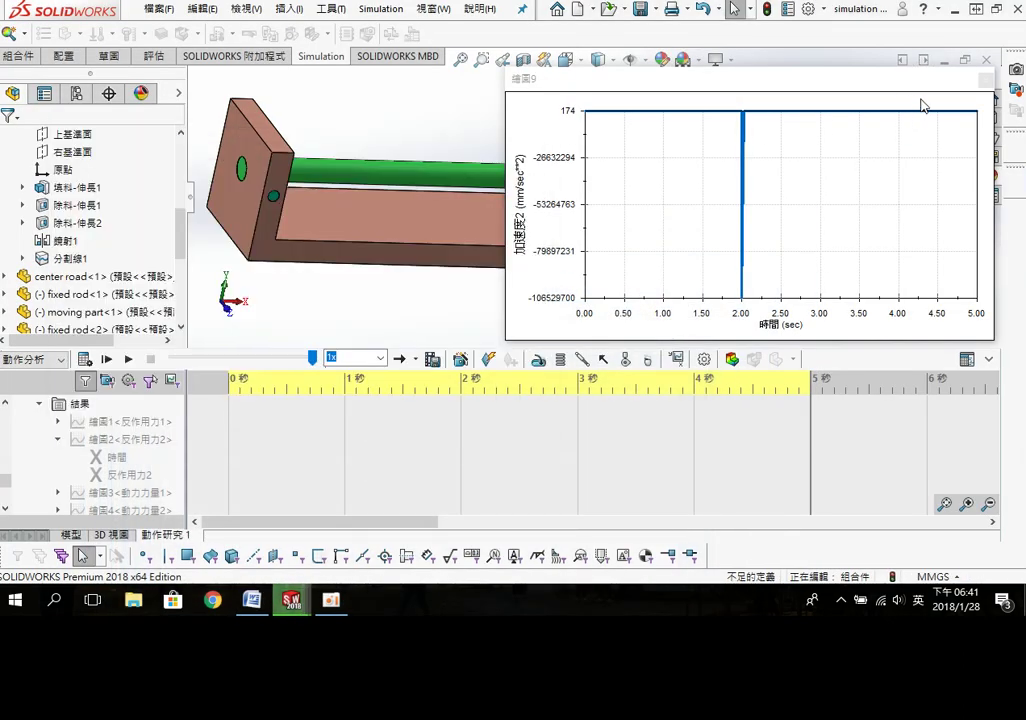
left_click(985, 79)
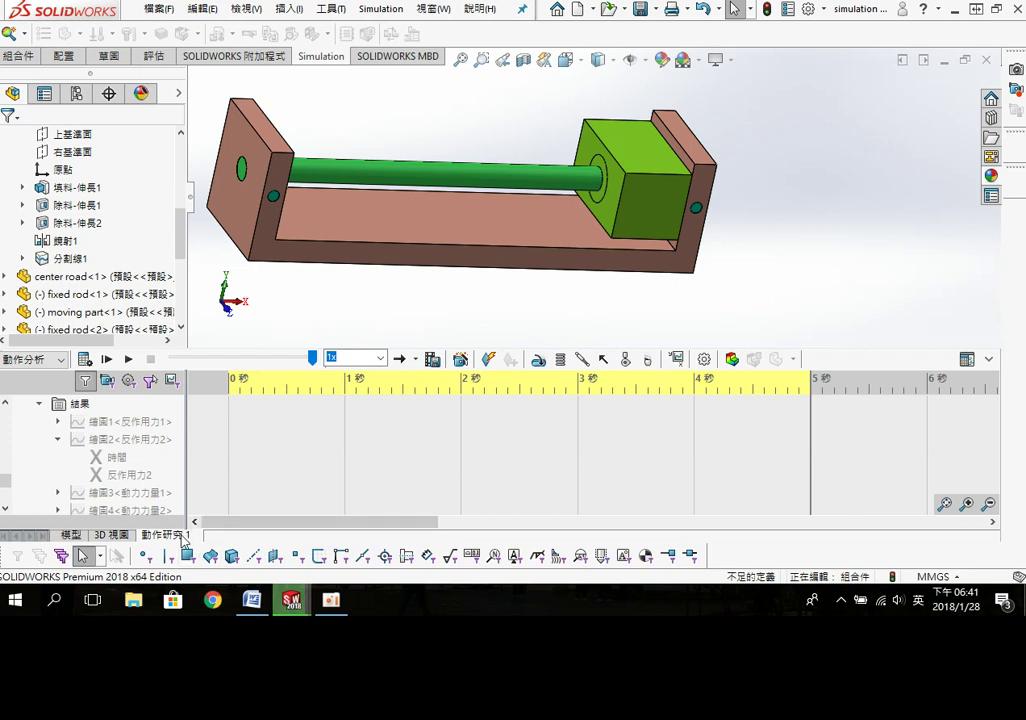
right_click(183, 537)
left_click(175, 446)
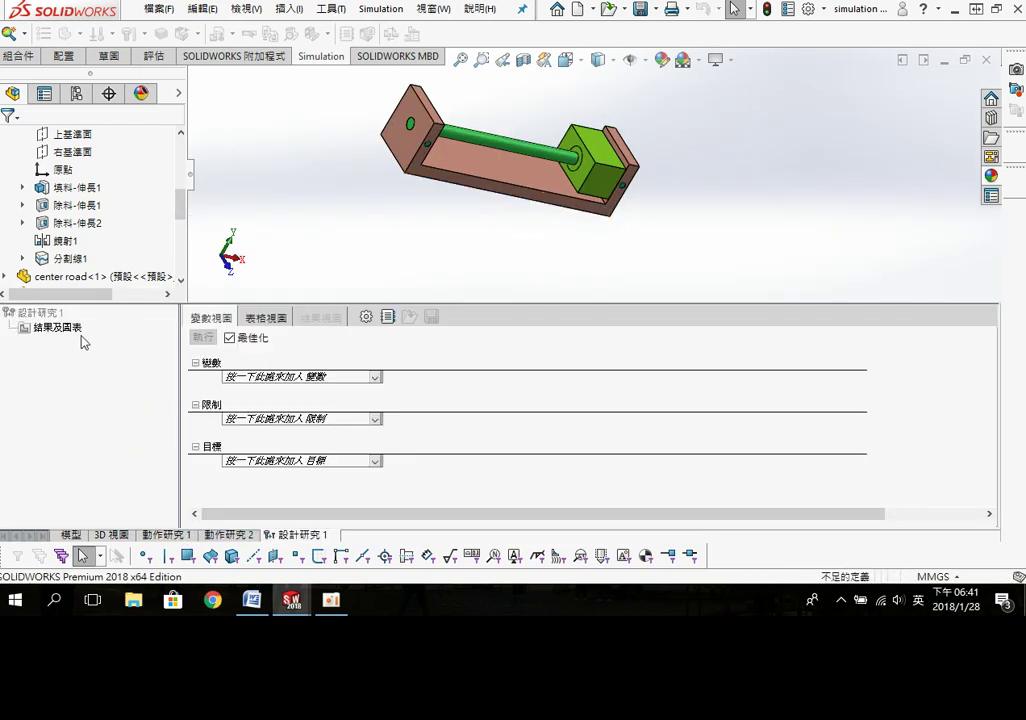
Step: In 動作研究 2, fit the 0–5 s timeline and right-click spring 直線彈力2
left_click(238, 536)
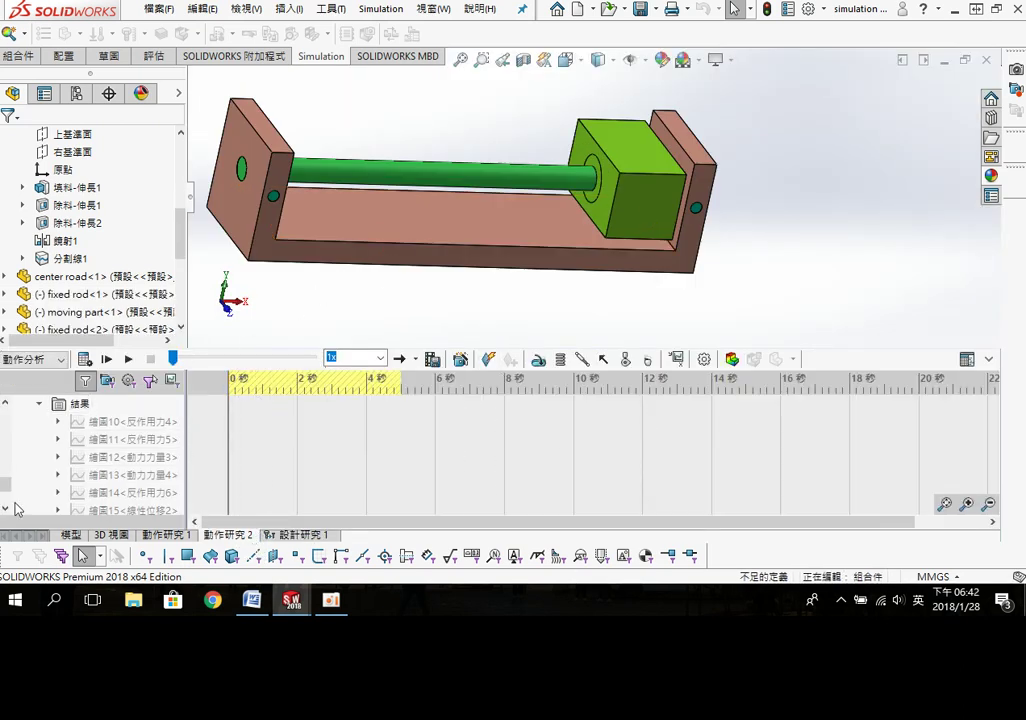
left_click_drag(8, 490, 8, 405)
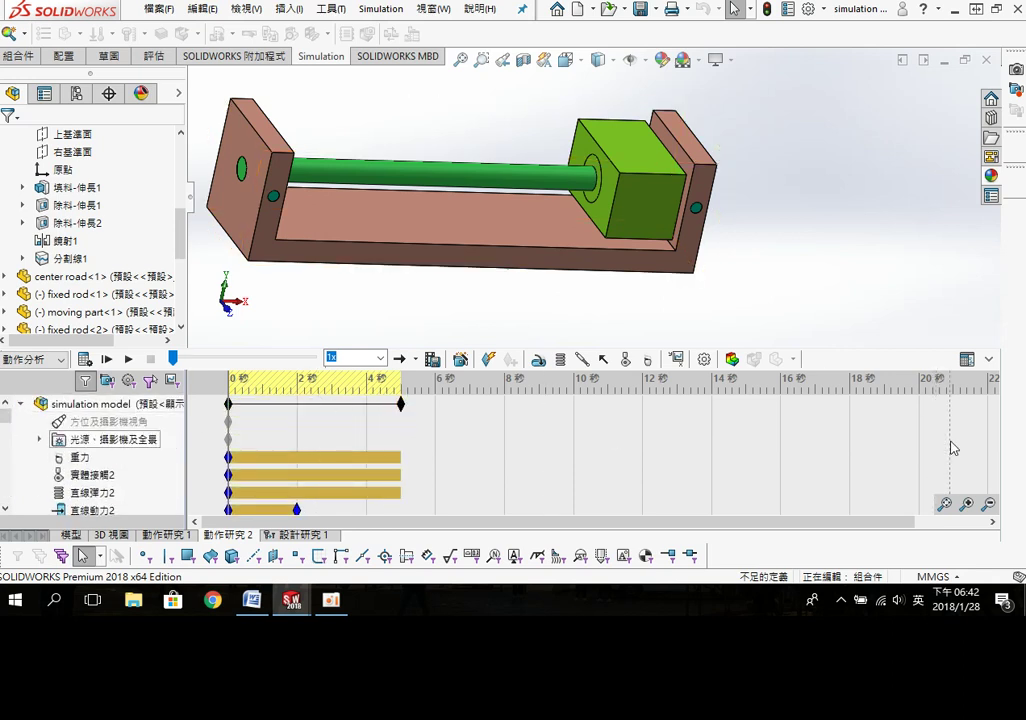
left_click(942, 504)
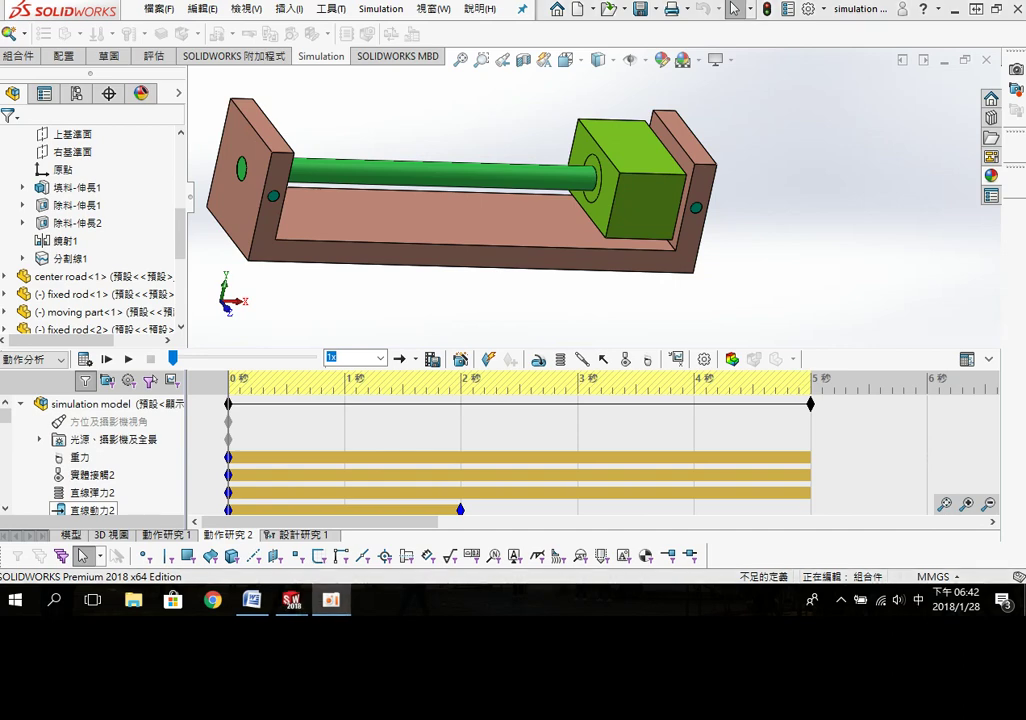
left_click(102, 500)
right_click(102, 500)
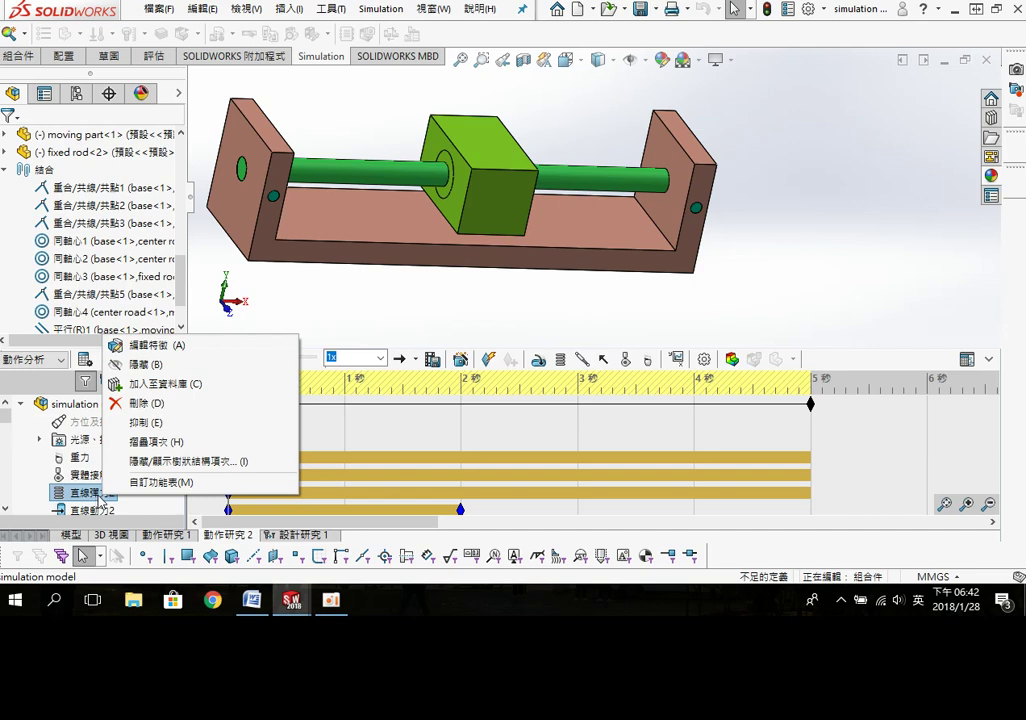
Step: Edit spring 直線彈力2's free length from 150 mm to 100 mm with 更新至模型的變更 checked
left_click(150, 345)
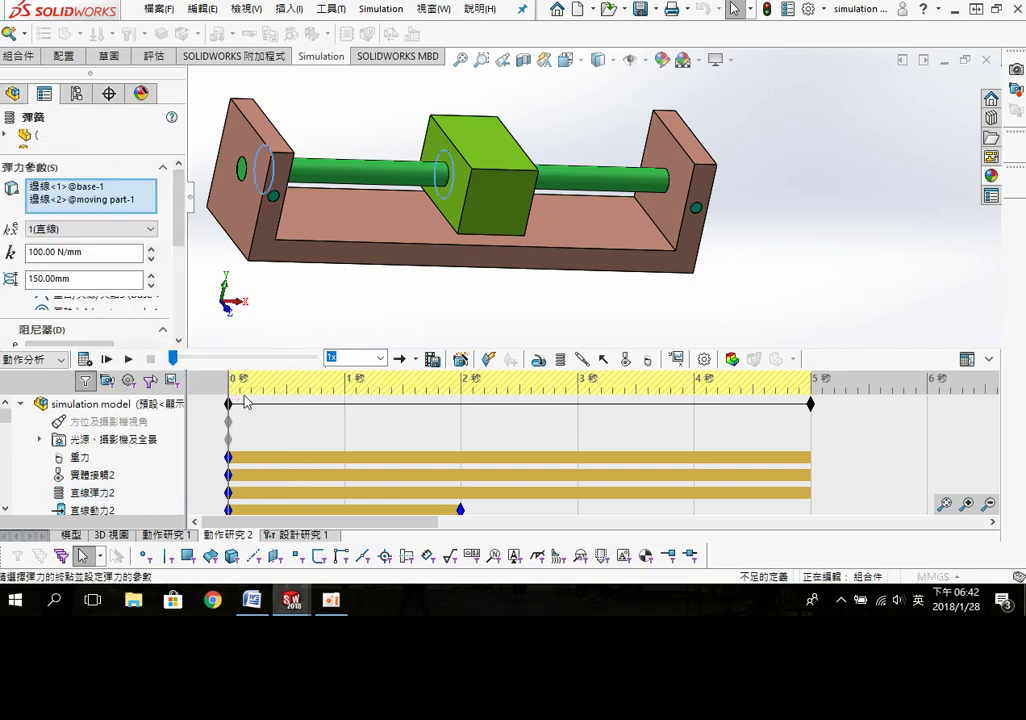
double_click(62, 279)
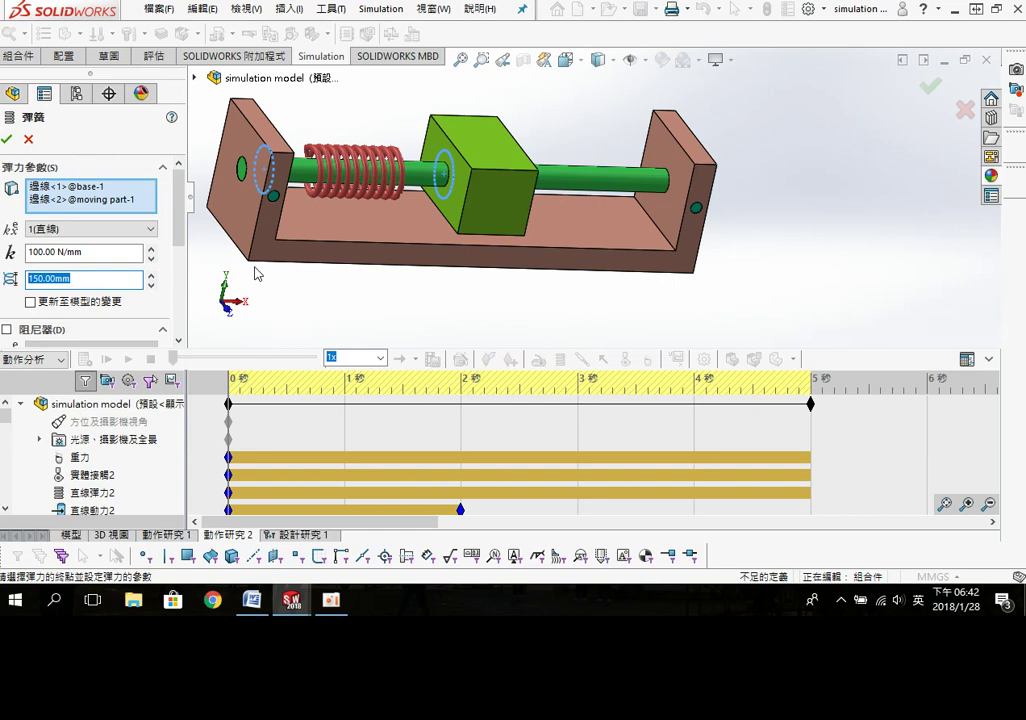
type("100")
left_click(68, 302)
left_click(7, 139)
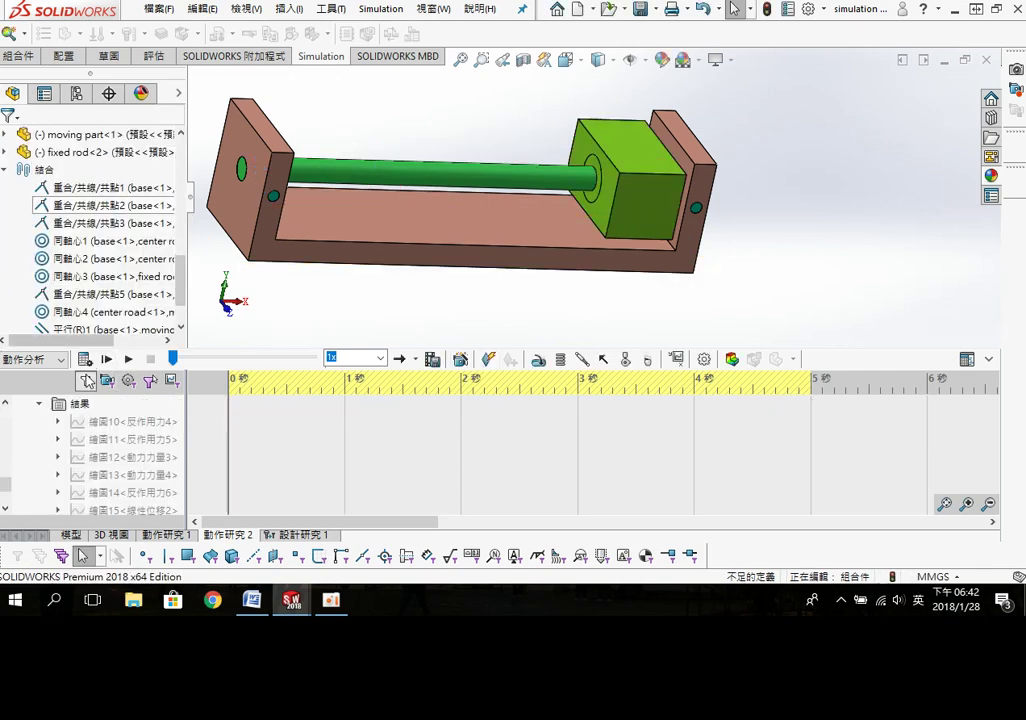
Step: Recalculate the second motion study with the 100 mm spring and play the animation
left_click(85, 360)
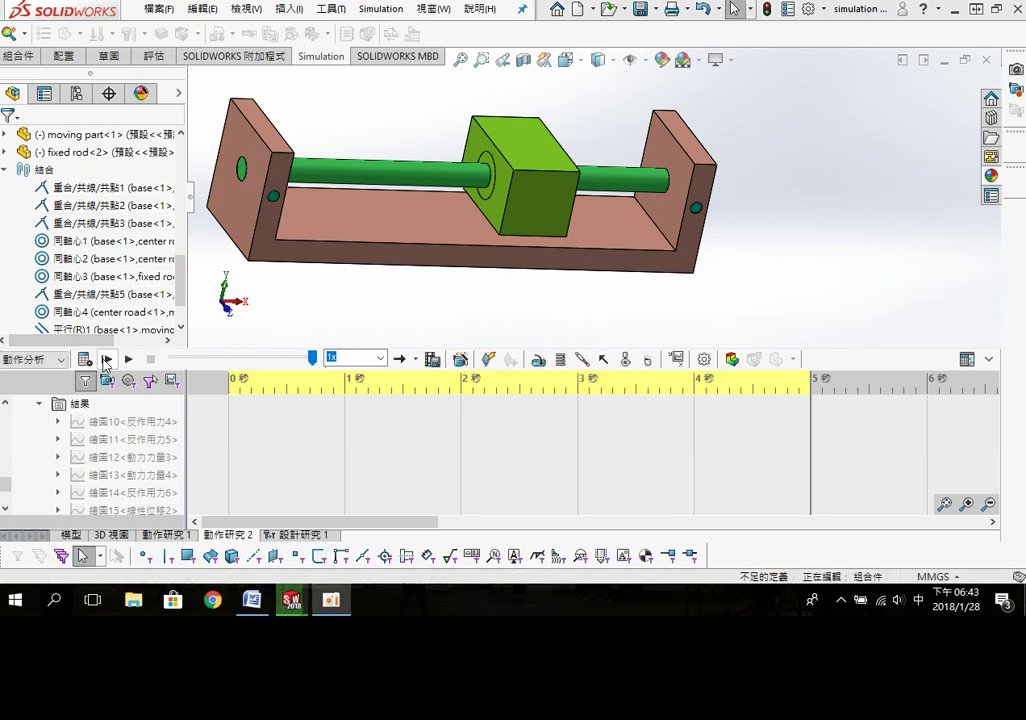
left_click(106, 360)
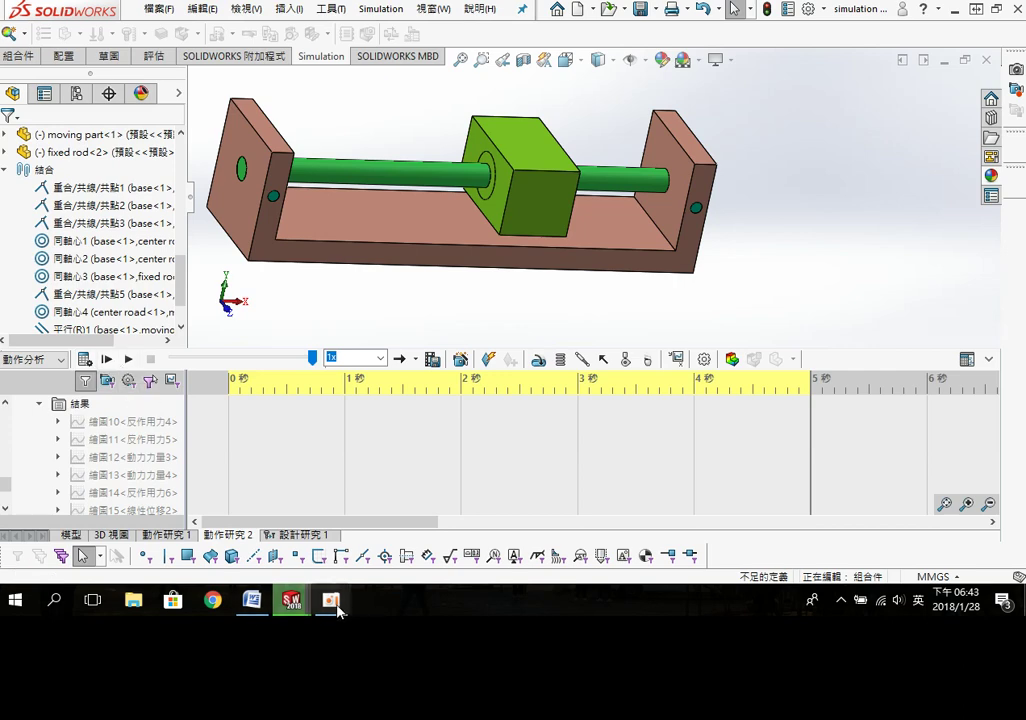
left_click(252, 600)
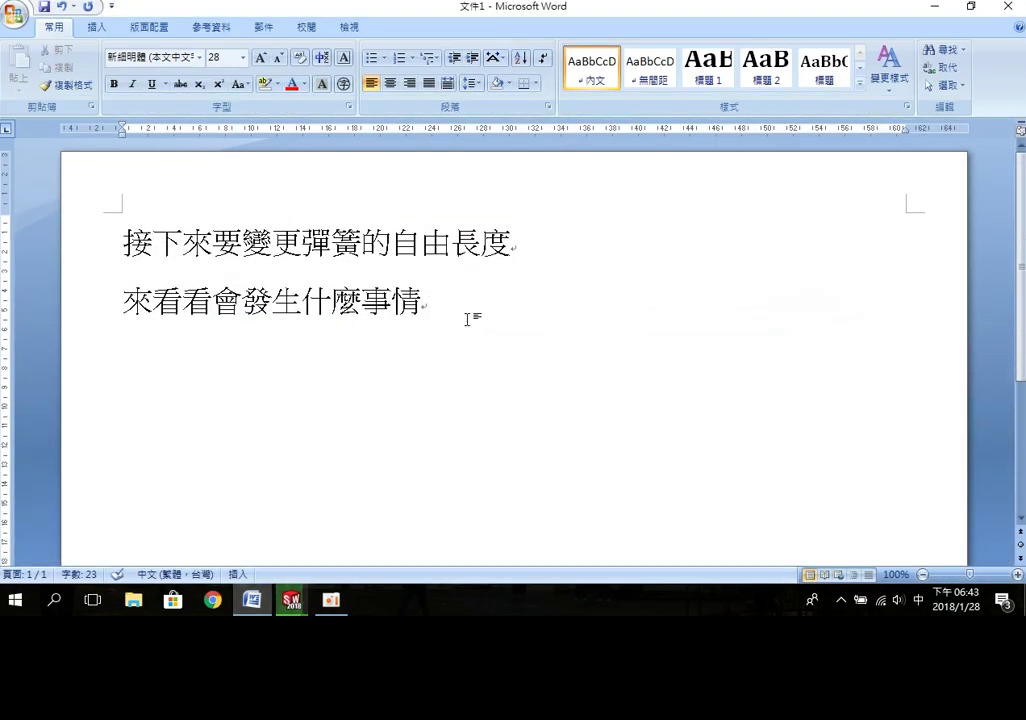
Step: On a new line, note that the spring's free length is too short (因為彈簧的自由長度太短)
key("Return")
type("因為ㄊ")
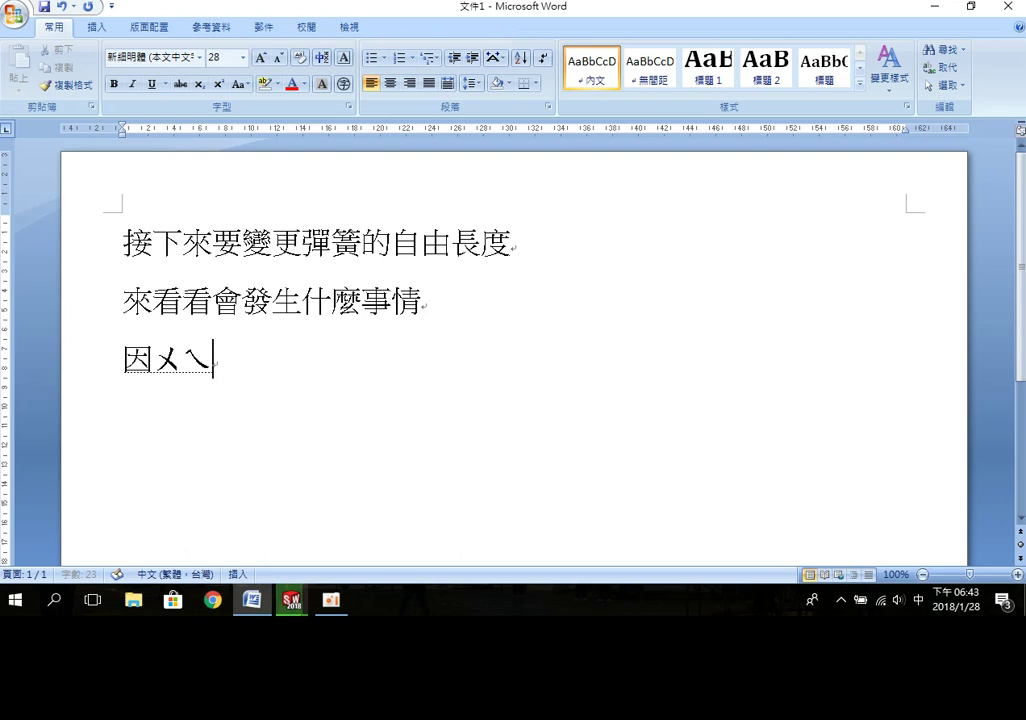
type("彈簧的ㄧ")
key("BackSpace")
type("自ㄧㄡ由長ㄅ")
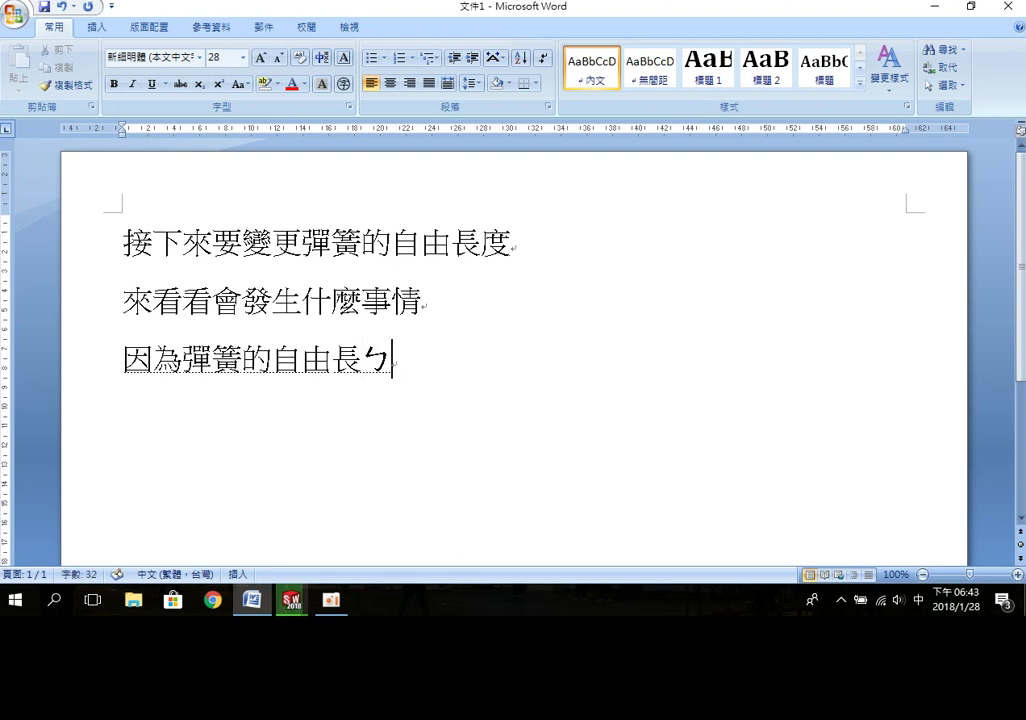
type("態ㄉ短")
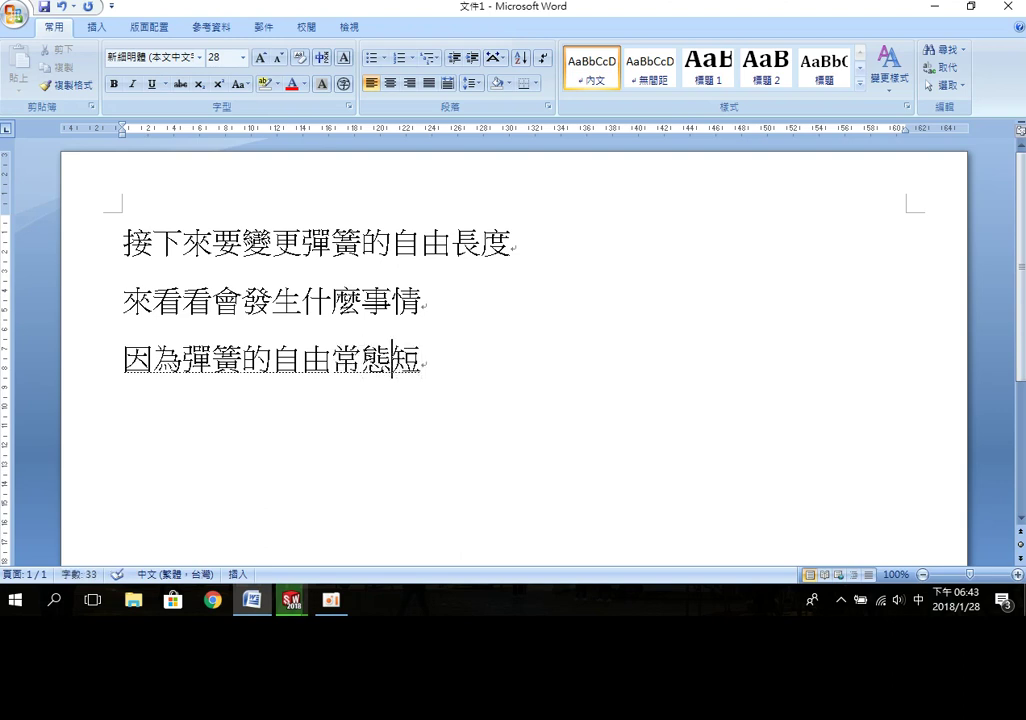
key("Down")
key("Down")
key("Down")
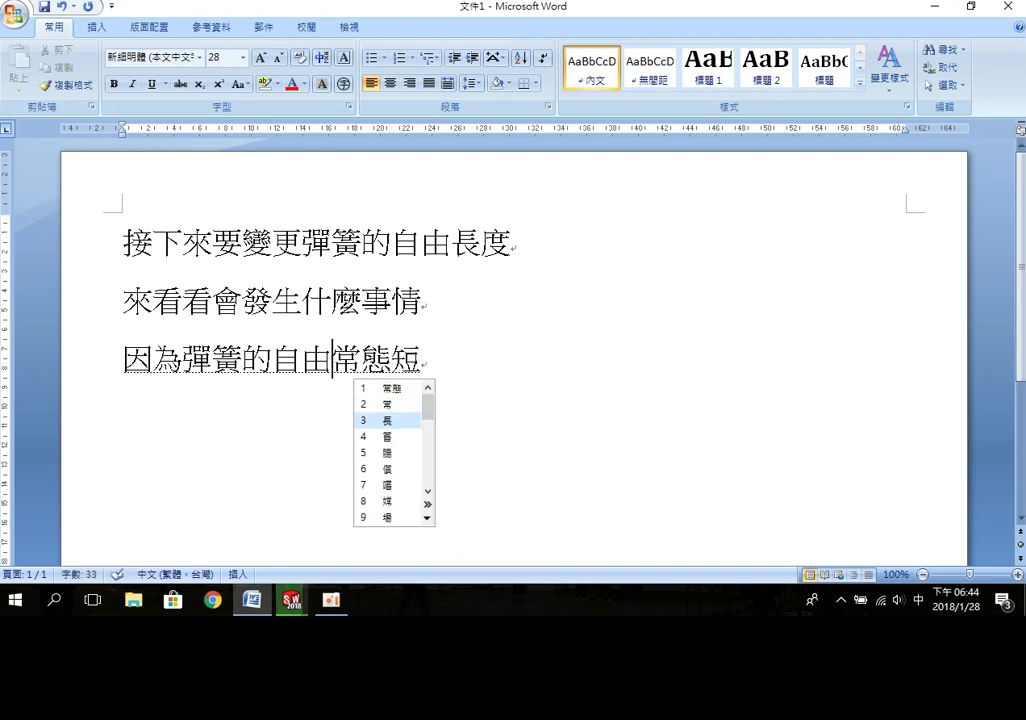
key("Return")
key("Return")
key("Return")
Step: Add '所以 moving parts 不會撞到右邊的牆壁', then delete all four note lines
type("ㄙㄨㄛˇㄧˇ")
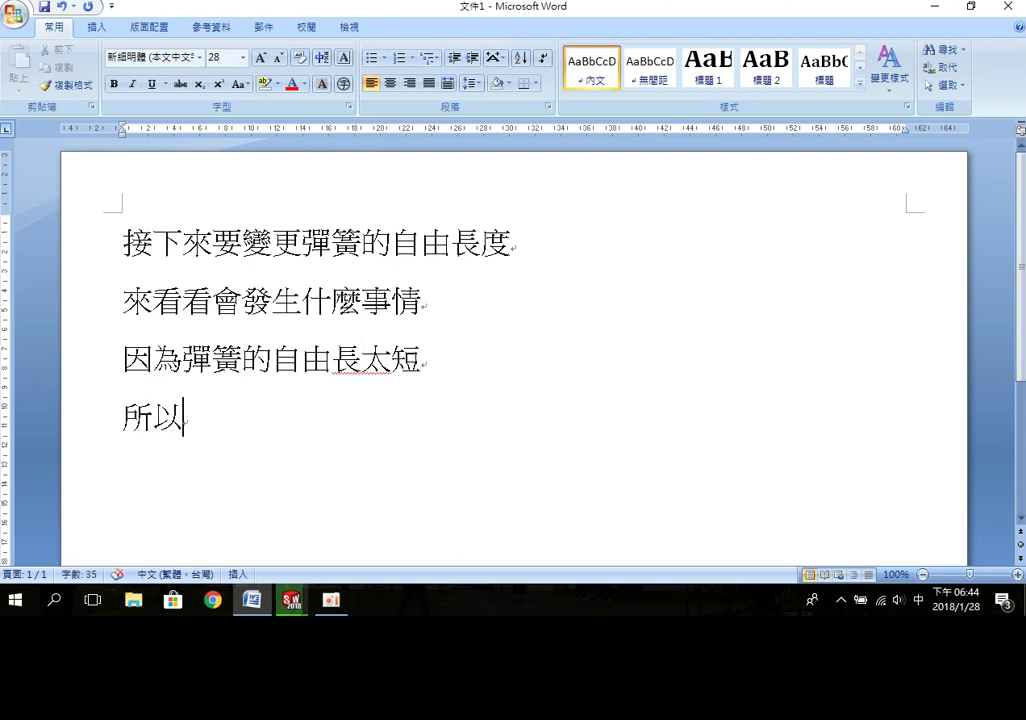
key("shift")
type("moving par")
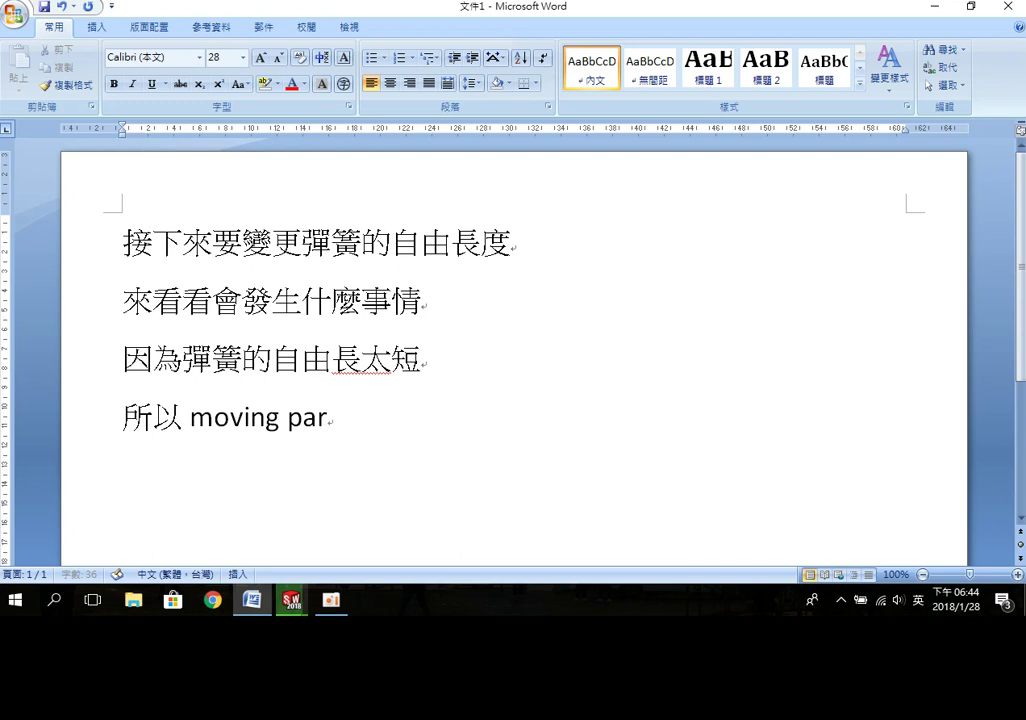
type("ts")
key("shift")
type("ㄅㄨˋㄏㄨㄟˋㄓㄤˋㄉㄠˋ")
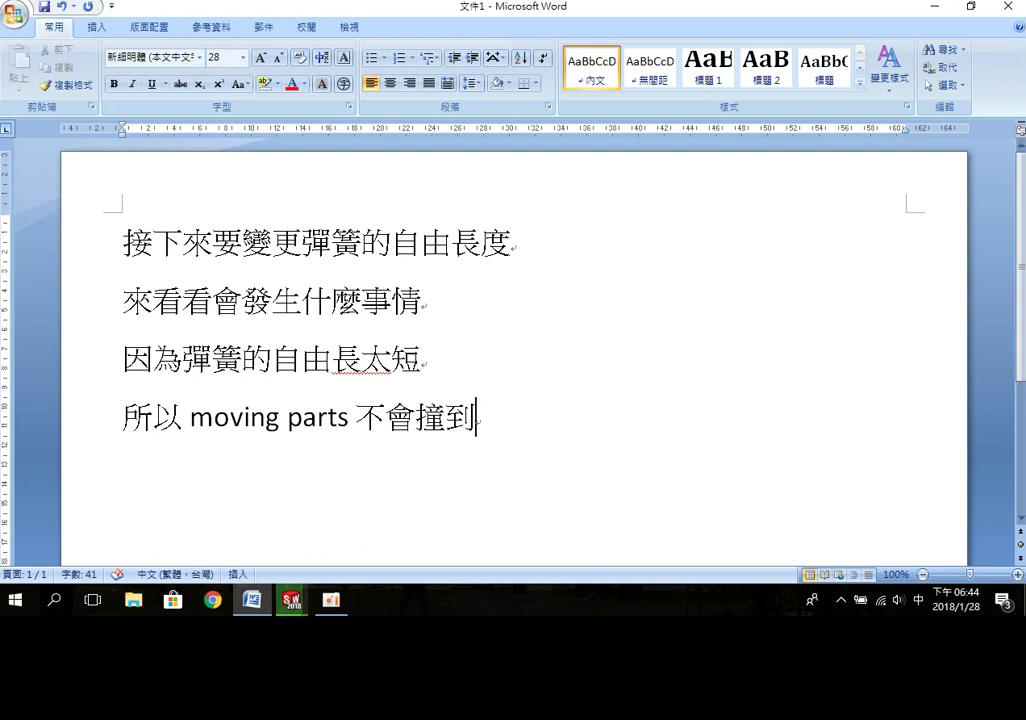
type("ㄧ ㄧㄡˋㄅㄧㄢ ㄉㄜ˙ㄑㄧㄤˊㄅㄧˋ")
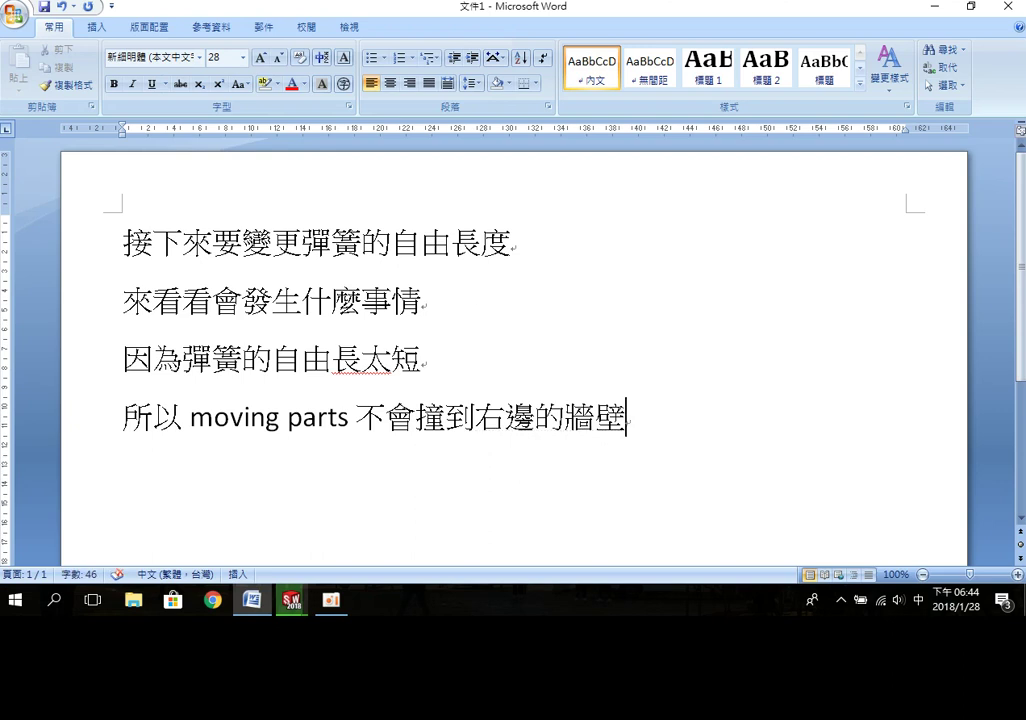
left_click_drag(108, 195, 829, 436)
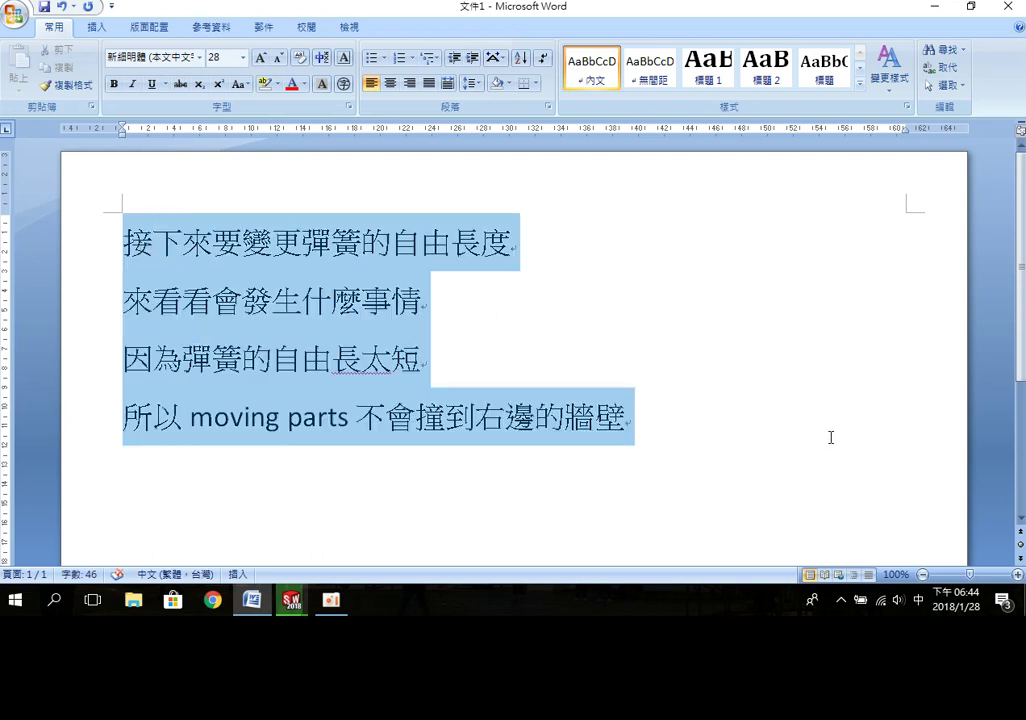
key("Delete")
Step: Type 謝謝各位觀看 and set its font size to 36 pt
type("ㄒㄧㄝ")
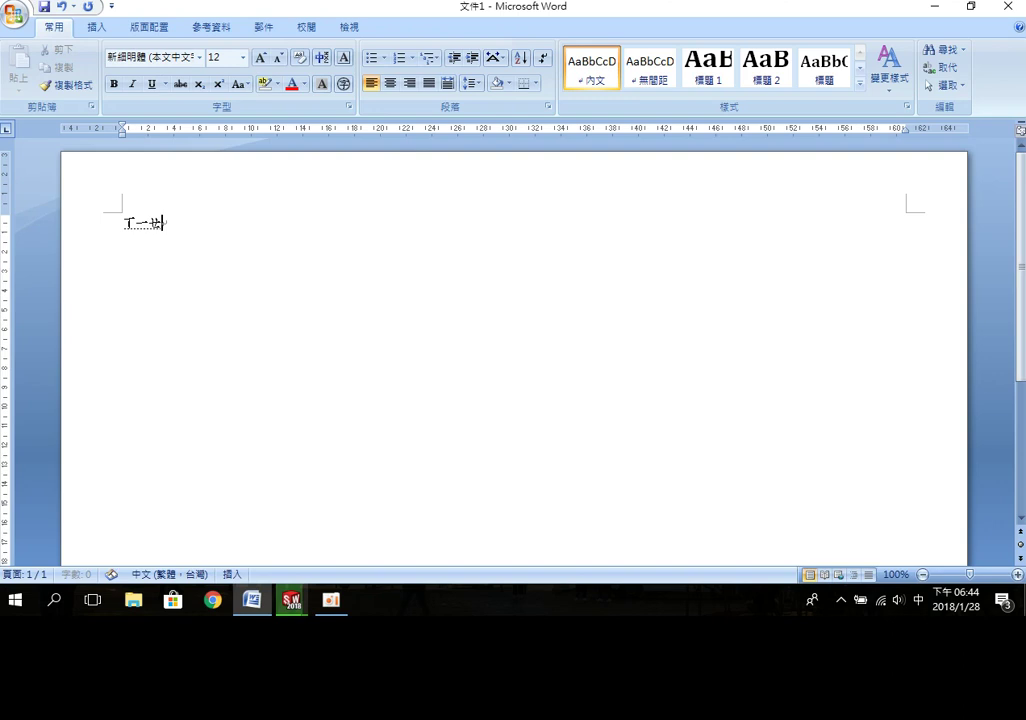
type("ㄒㄧㄝˋㄍㄨㄎㄢˋ")
key("Return")
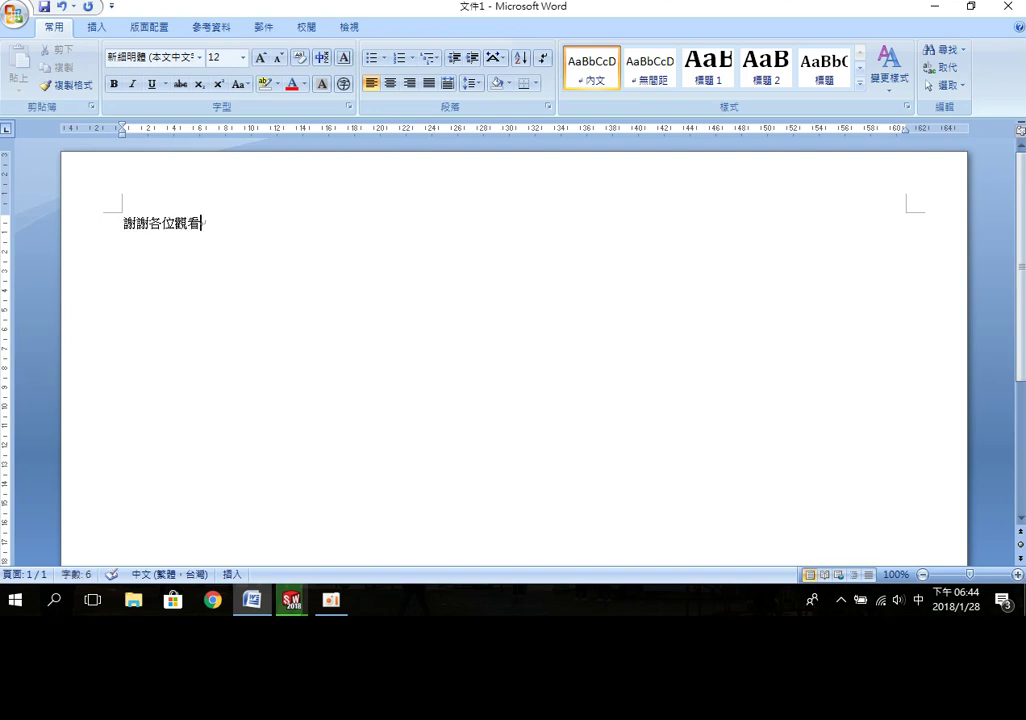
left_click(84, 237)
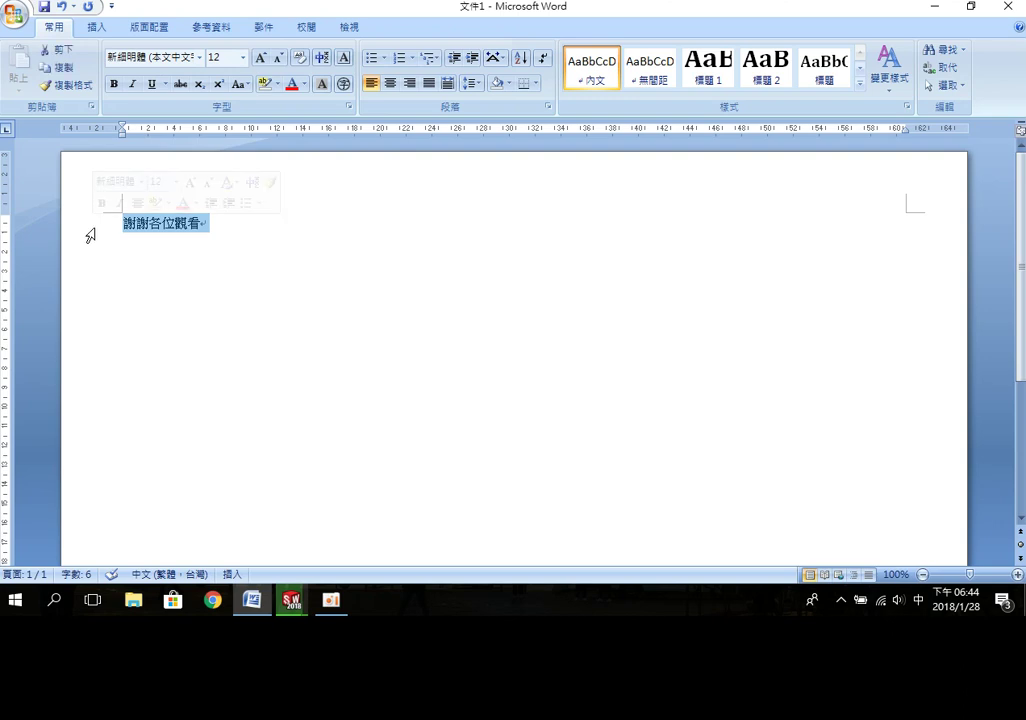
left_click(243, 57)
left_click(228, 287)
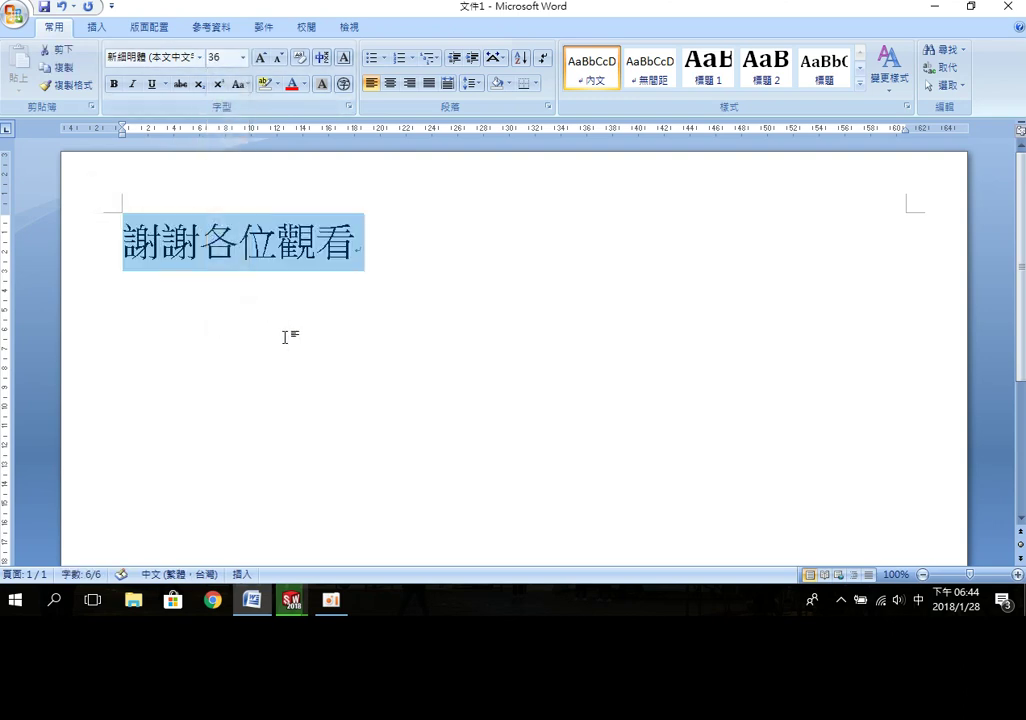
left_click(252, 314)
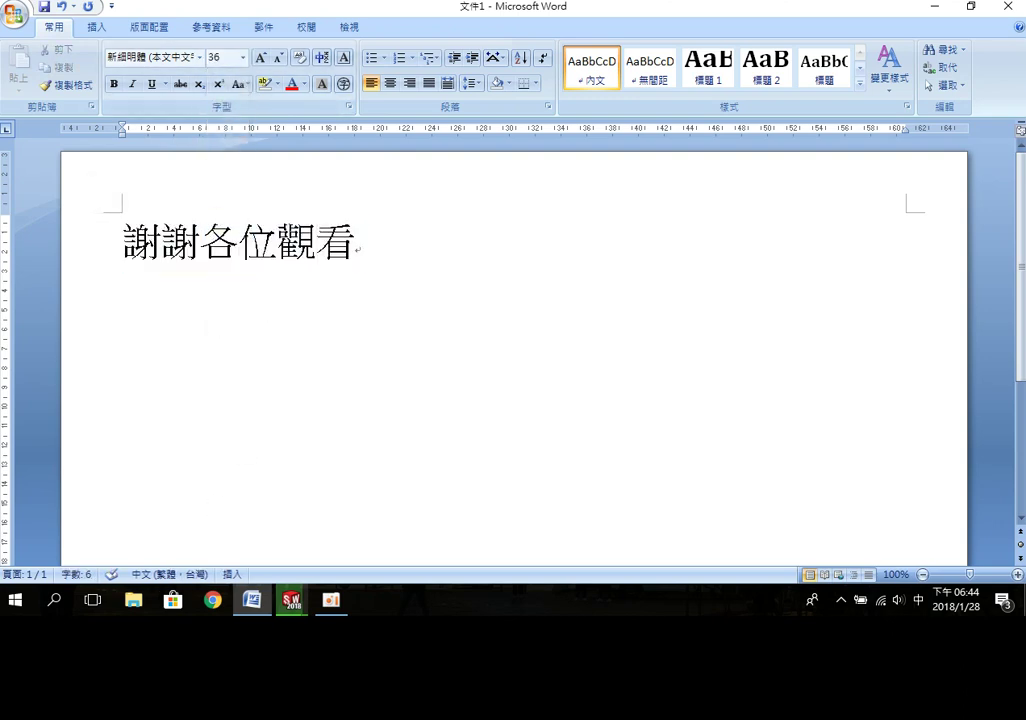